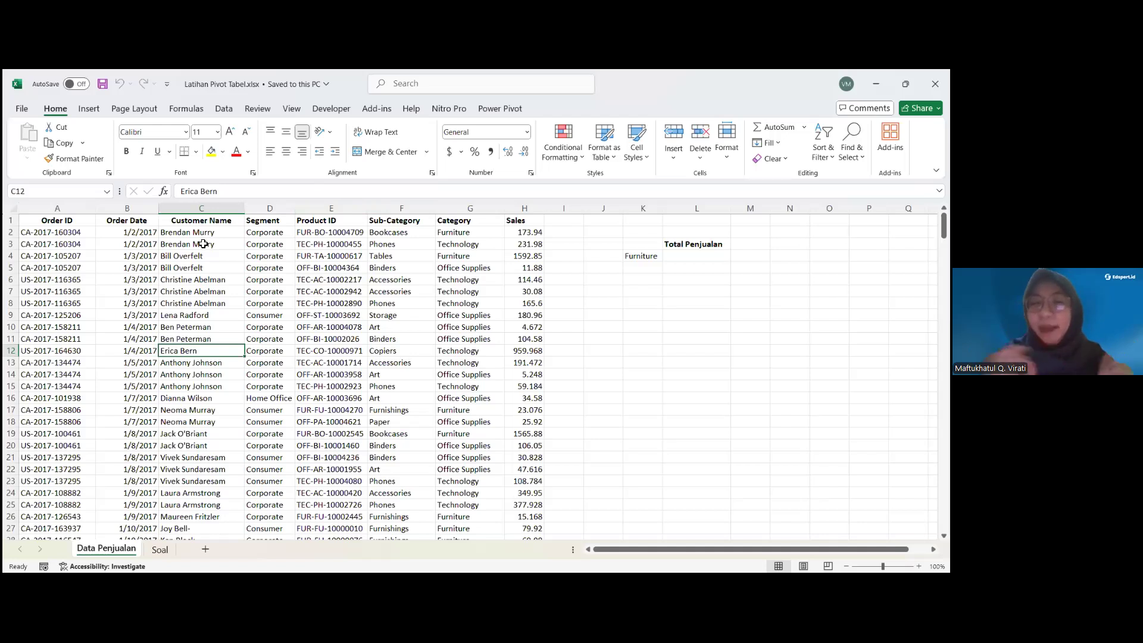
# Examine the Order ID and Order Date columns of the sales data
pyautogui.moveTo(58, 232); pyautogui.dragTo(75, 386)
pyautogui.click(66, 221)
pyautogui.doubleClick(74, 289)
pyautogui.click(77, 277)
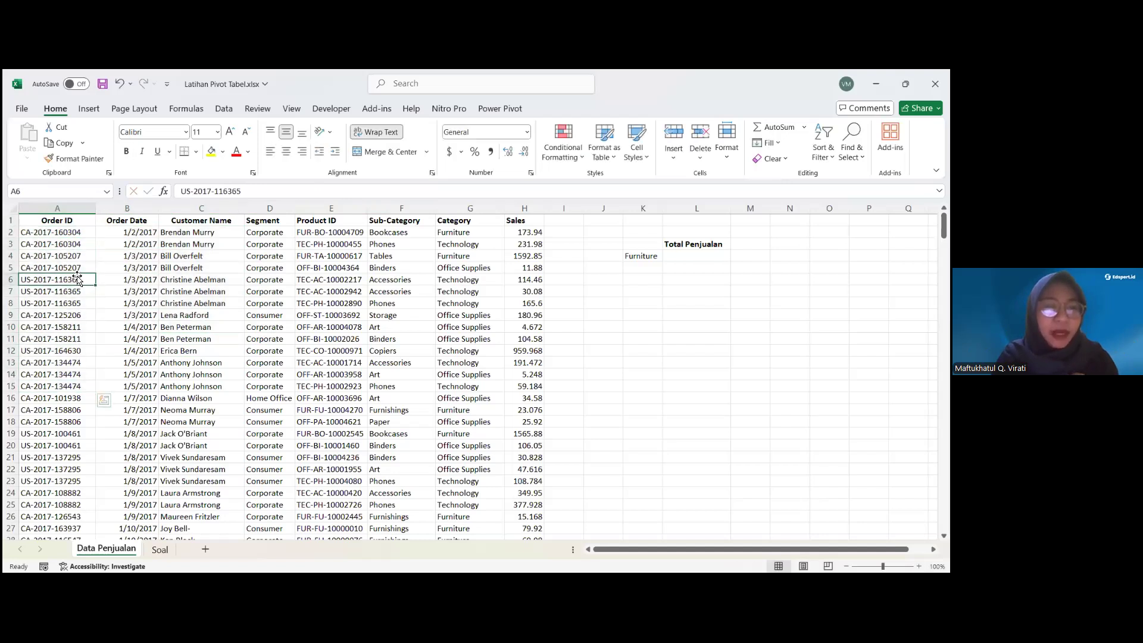
pyautogui.click(149, 252)
pyautogui.click(115, 231)
pyautogui.moveTo(120, 219); pyautogui.dragTo(139, 232)
pyautogui.click(137, 233)
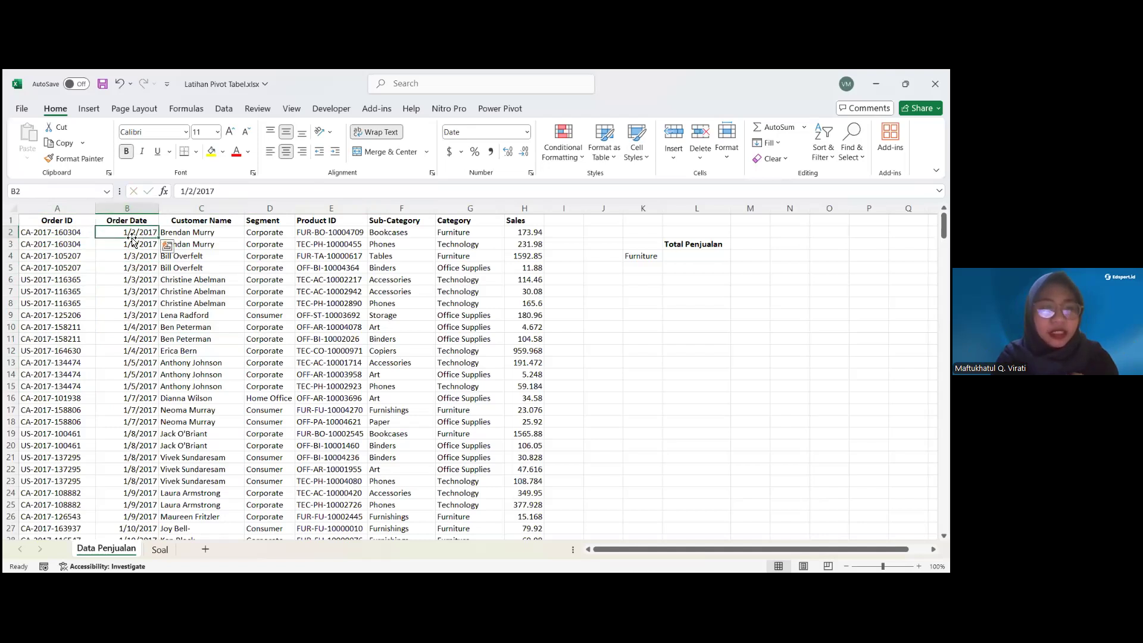
# Examine the remaining sales data columns, from Customer Name and Segment through Category and Sales
pyautogui.click(186, 220)
pyautogui.click(248, 223)
pyautogui.press('Down')
pyautogui.press('Down')
pyautogui.press('Down')
pyautogui.press('Down')
pyautogui.press('Down')
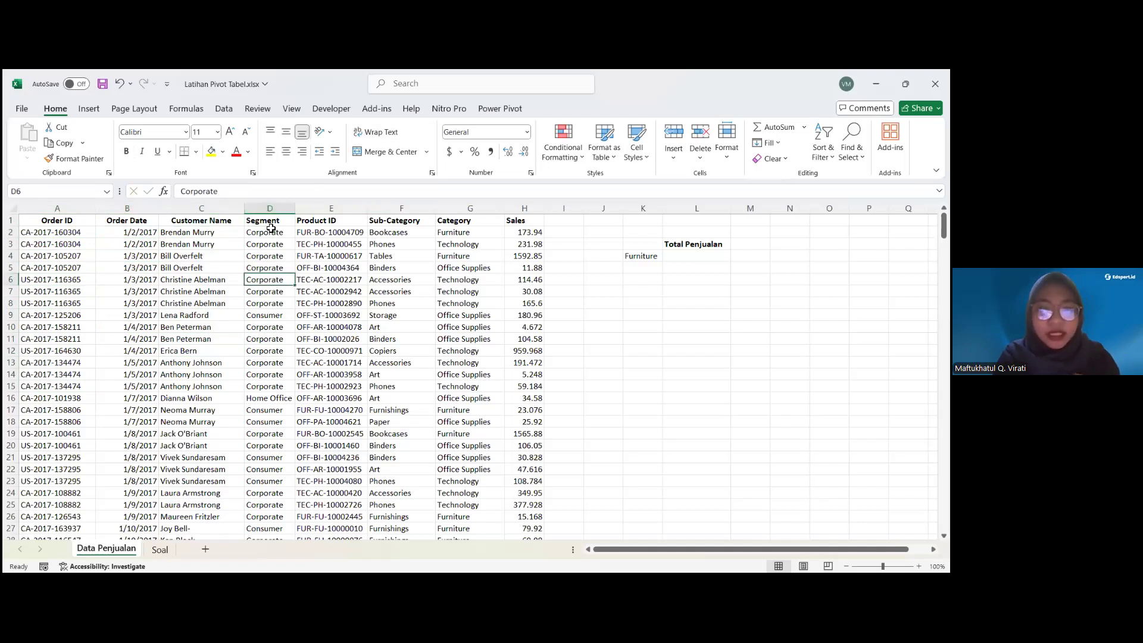
pyautogui.click(275, 422)
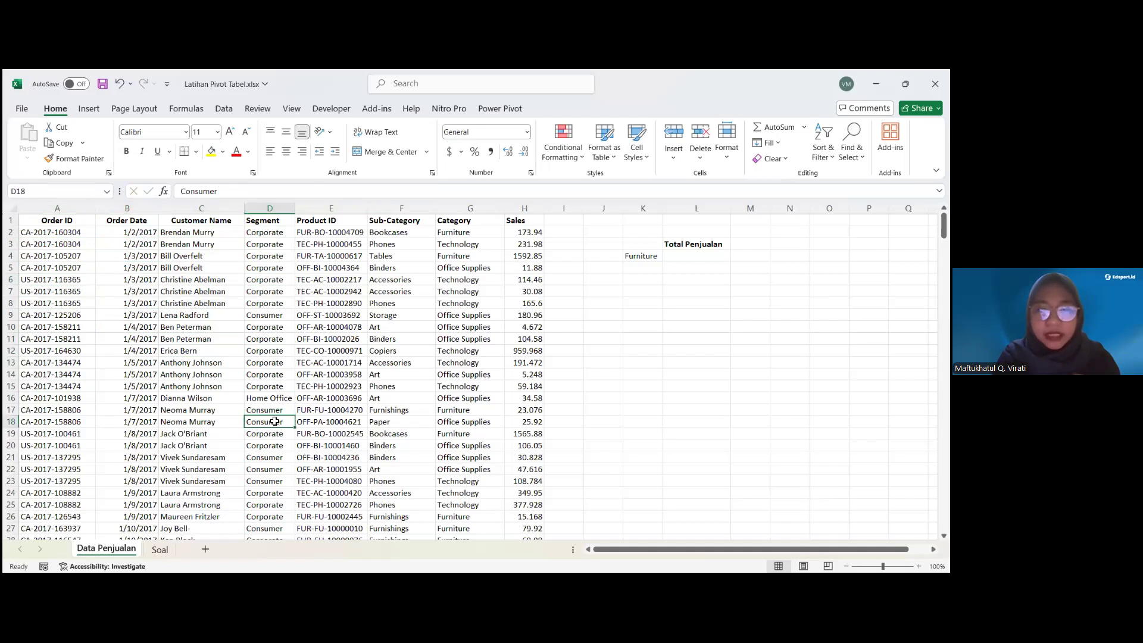
pyautogui.click(357, 246)
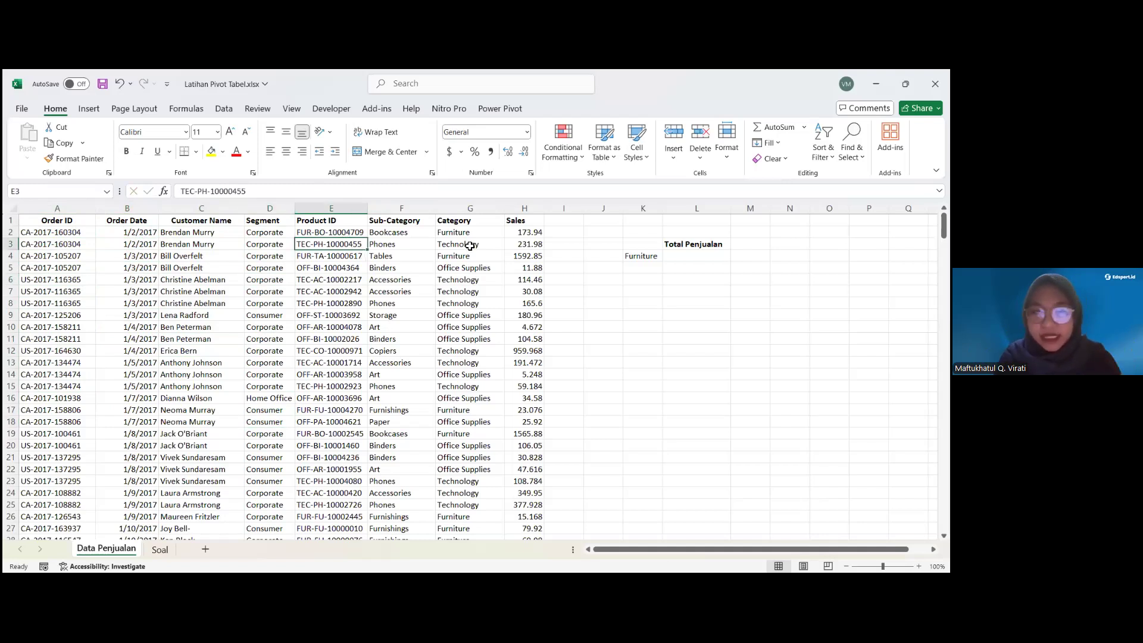
pyautogui.click(404, 237)
pyautogui.click(457, 236)
pyautogui.click(535, 233)
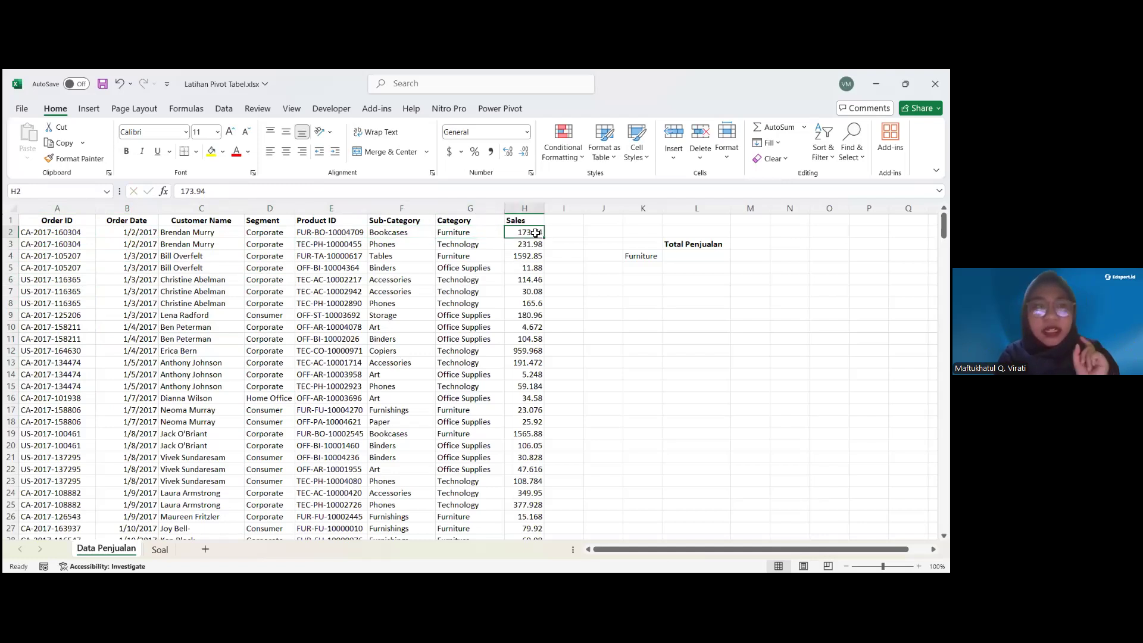
pyautogui.click(89, 109)
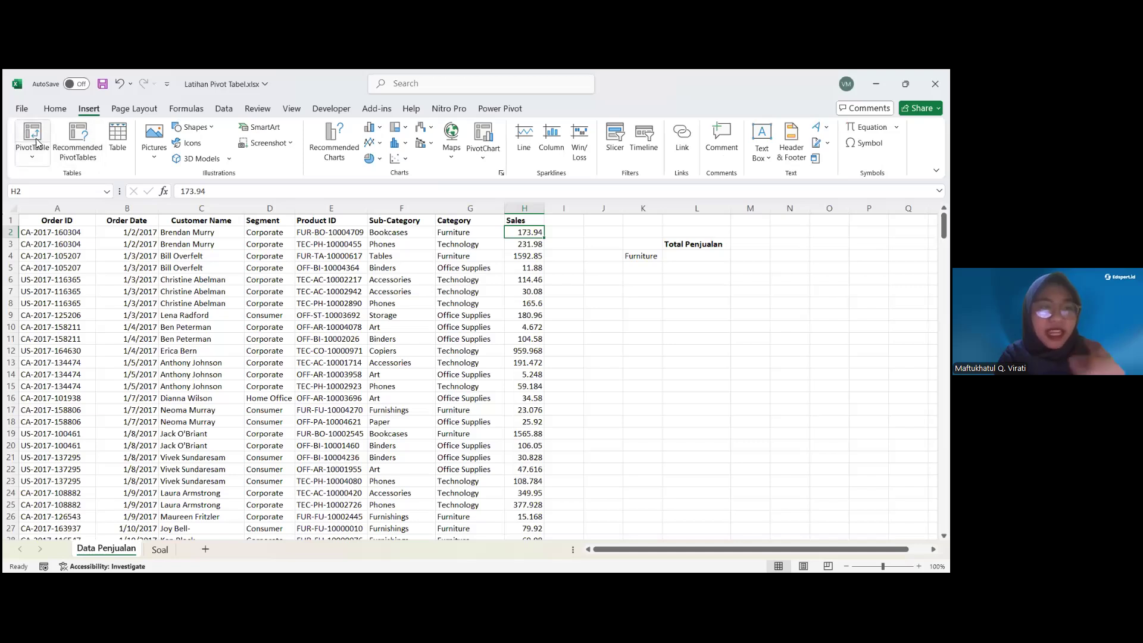
pyautogui.click(274, 304)
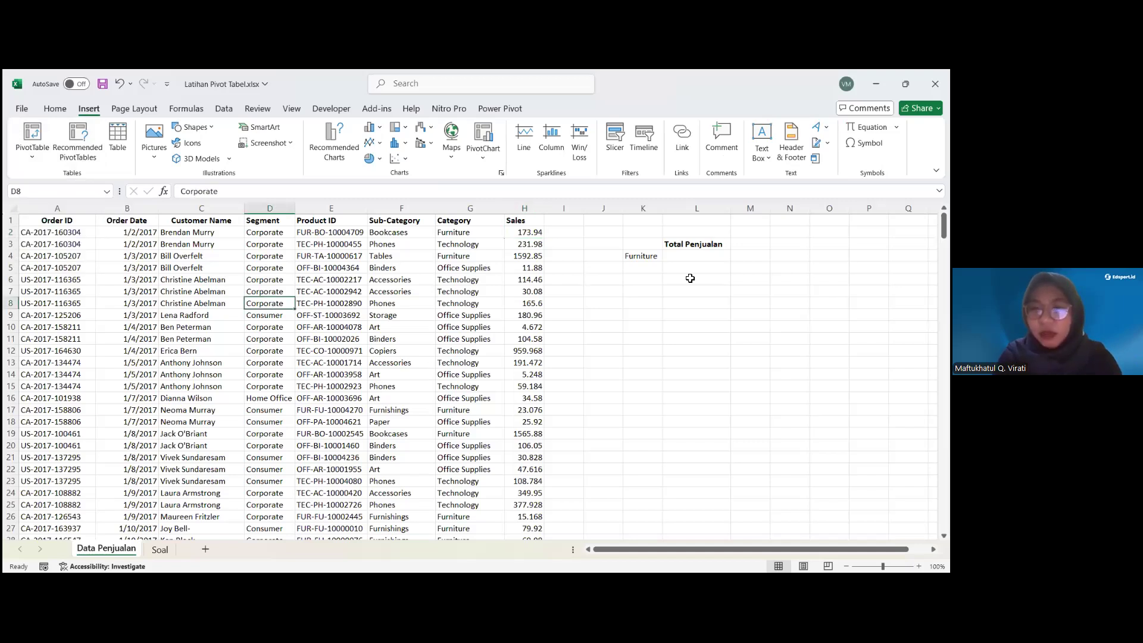
pyautogui.click(700, 256)
pyautogui.click(653, 264)
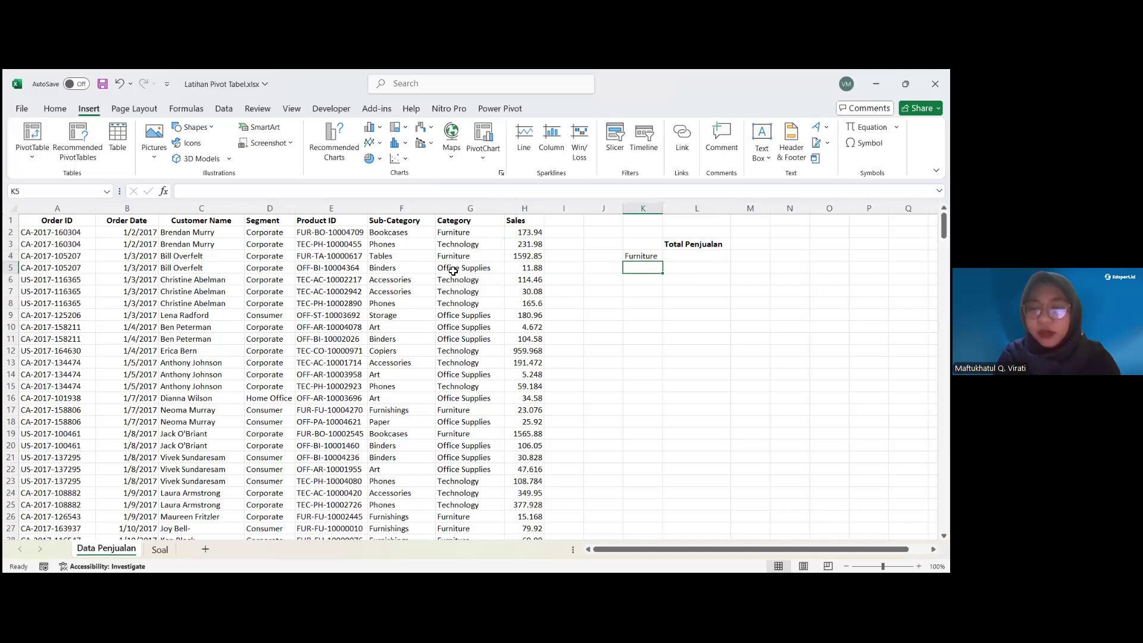
# Try to total the Furniture sales manually in cell L4 with the formula =173.94+1592.85
pyautogui.click(679, 260)
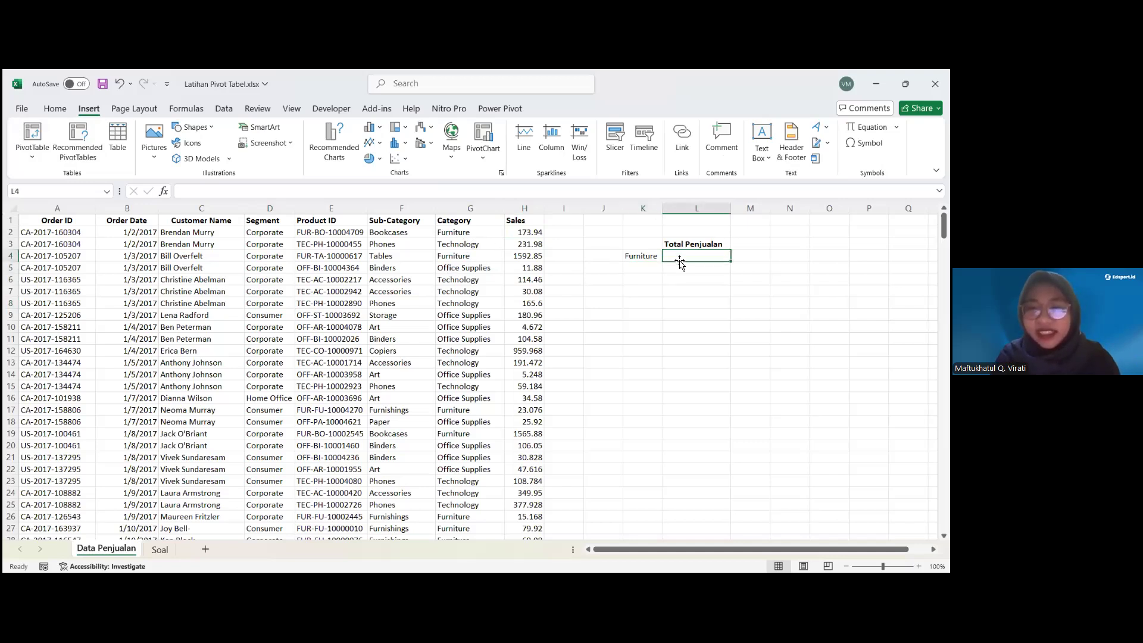
pyautogui.click(525, 232)
pyautogui.click(695, 257)
pyautogui.write('=173.94')
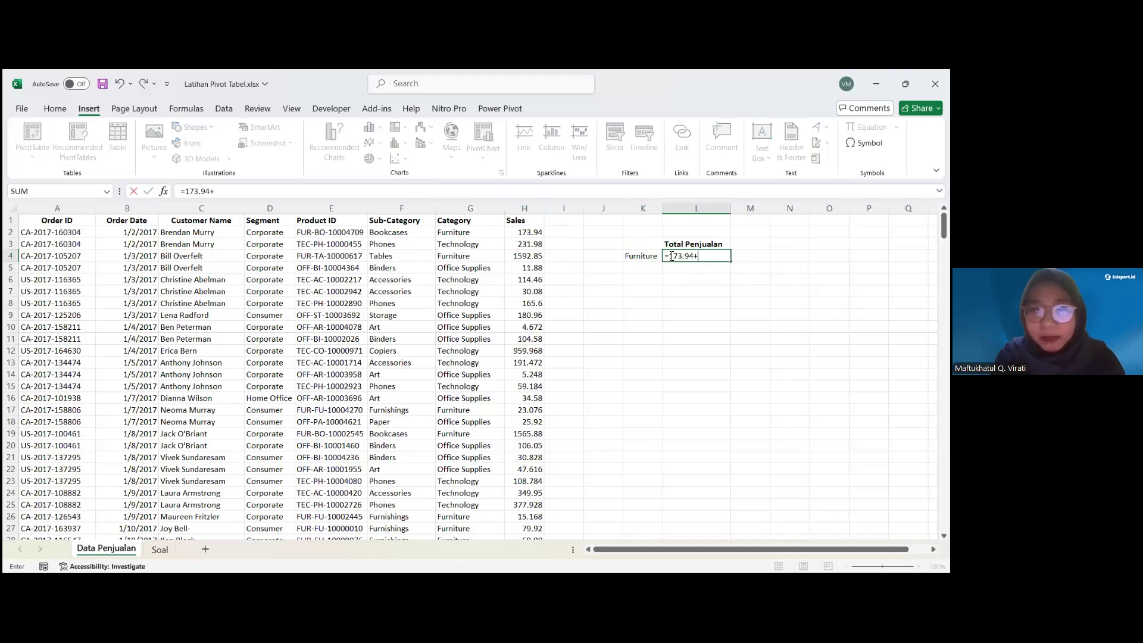
pyautogui.write('+15')
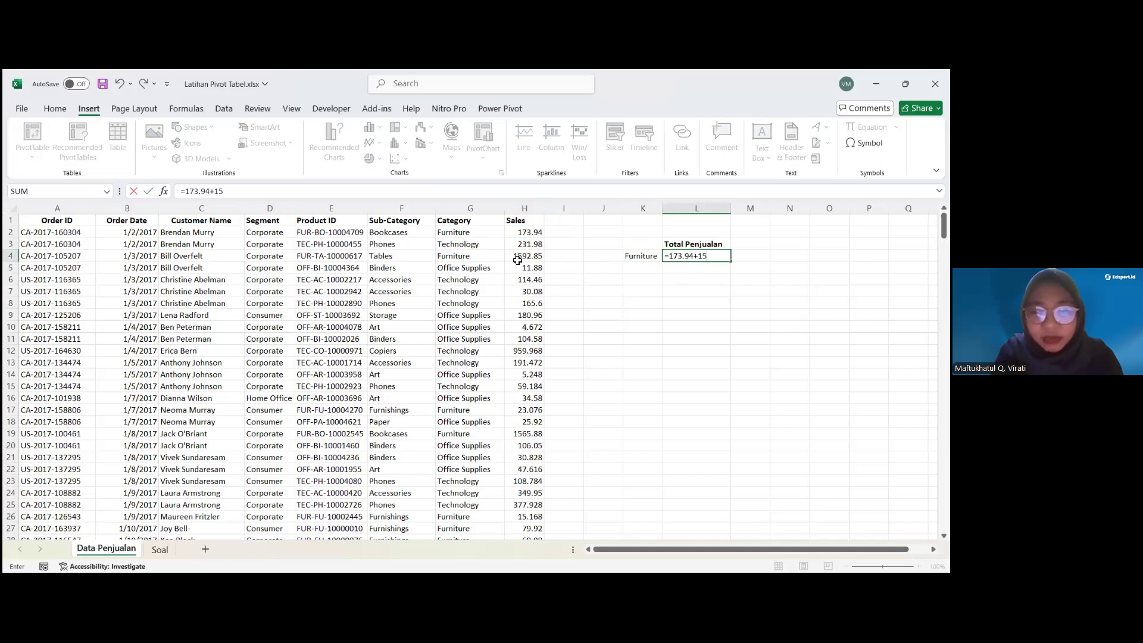
pyautogui.write('92.85')
pyautogui.press('Return')
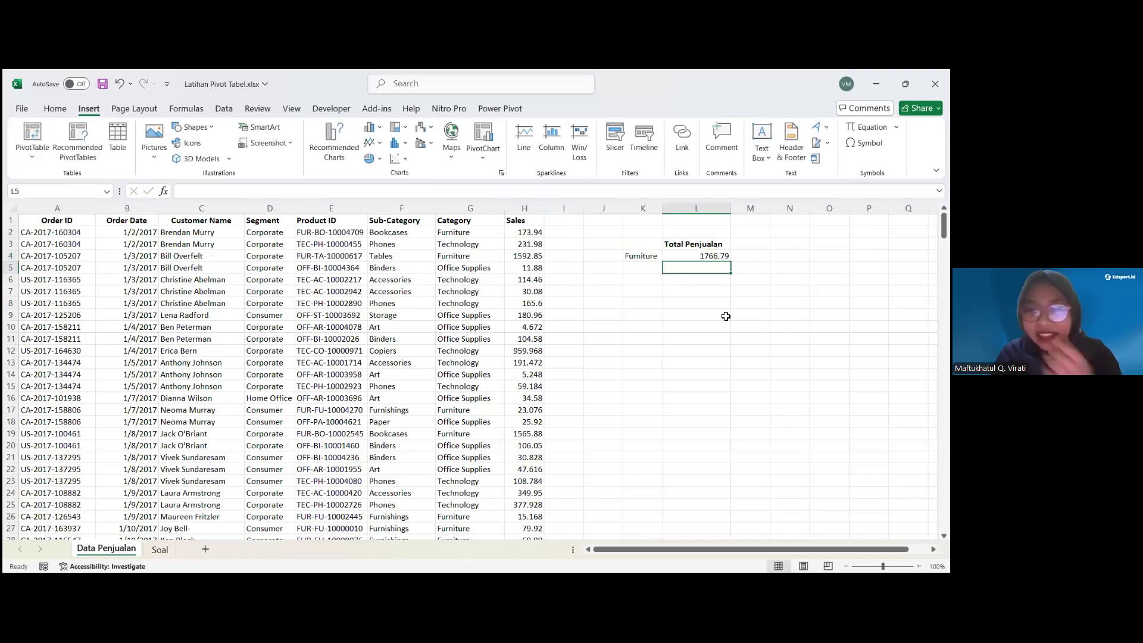
# Replace the content of L4 with the start of a SUMIF formula using category cells G2:G334 as the range
pyautogui.click(698, 257)
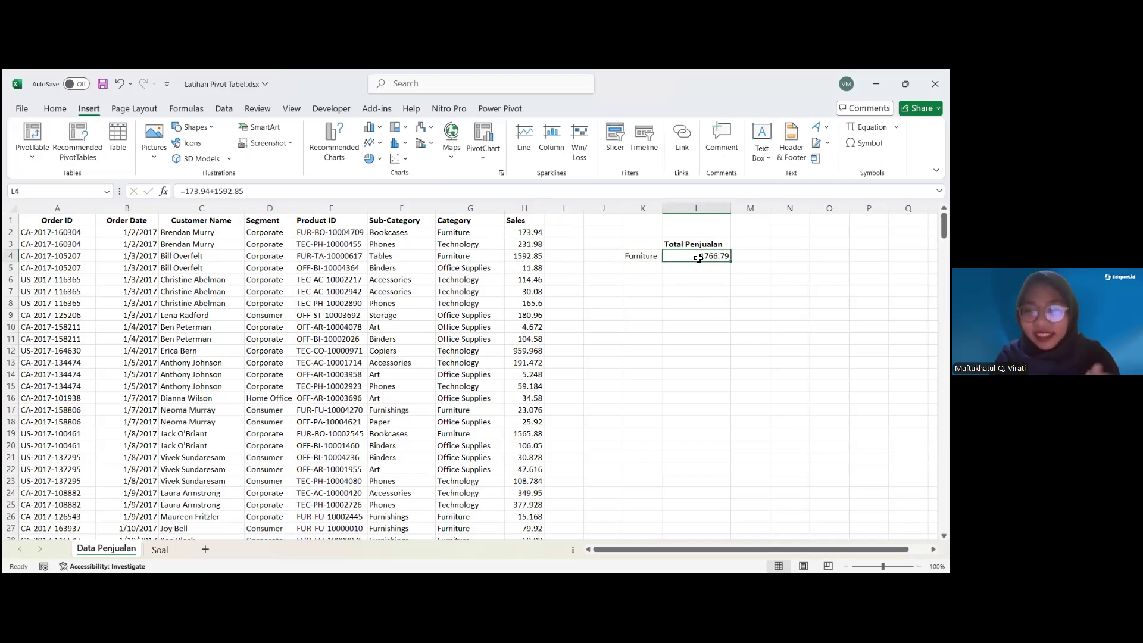
pyautogui.press('BackSpace')
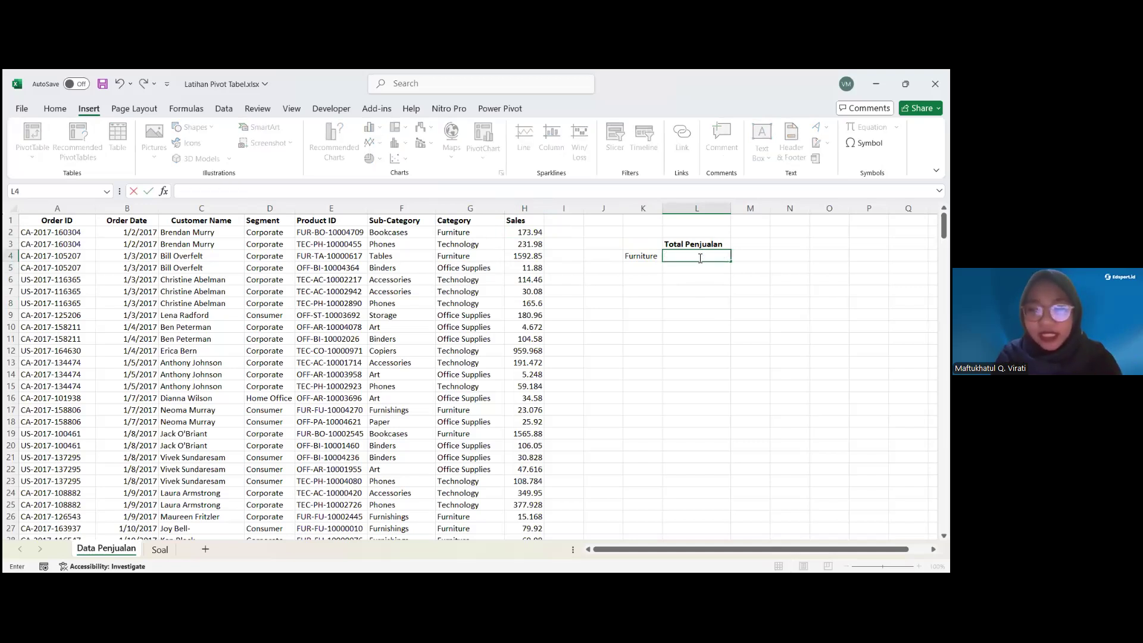
pyautogui.write('+')
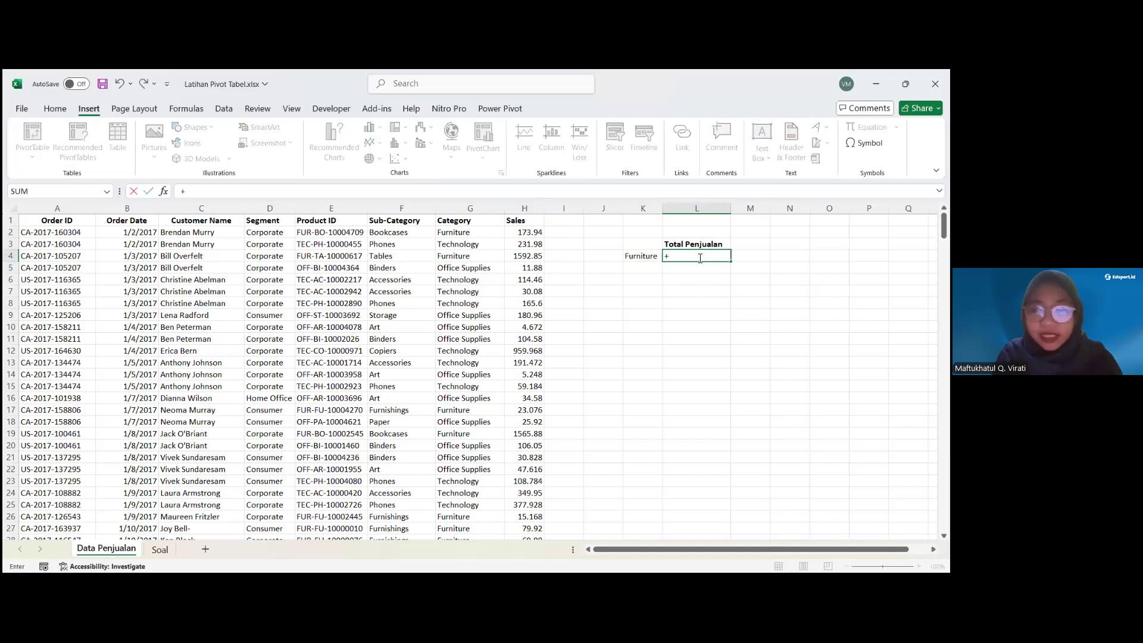
pyautogui.write('S')
pyautogui.press('BackSpace')
pyautogui.press('BackSpace')
pyautogui.write('=')
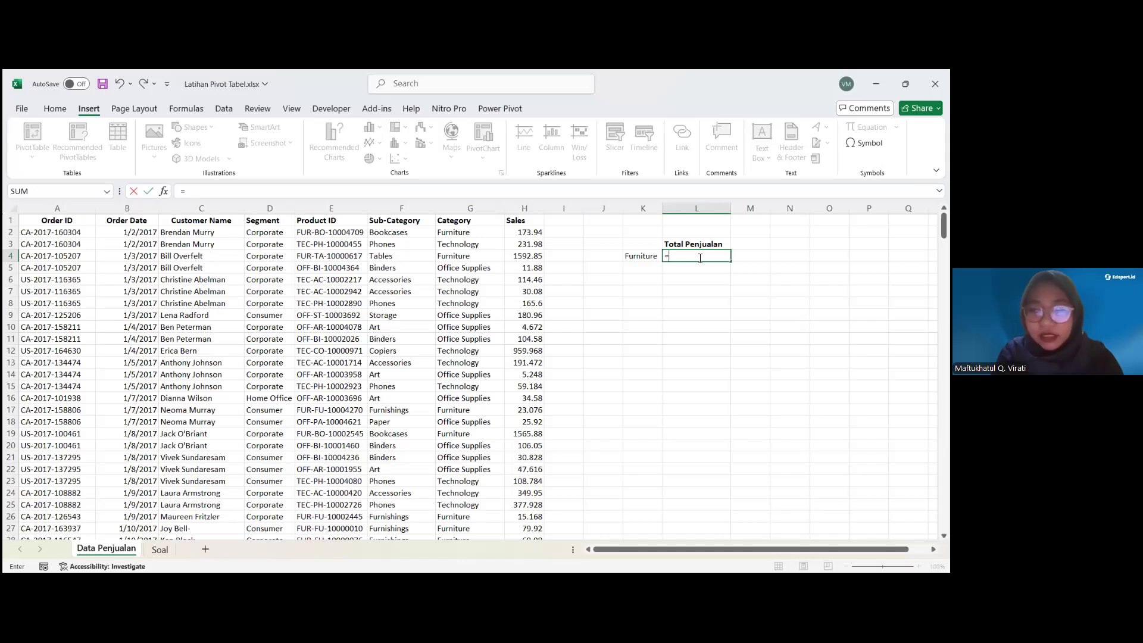
pyautogui.write('SUMIF')
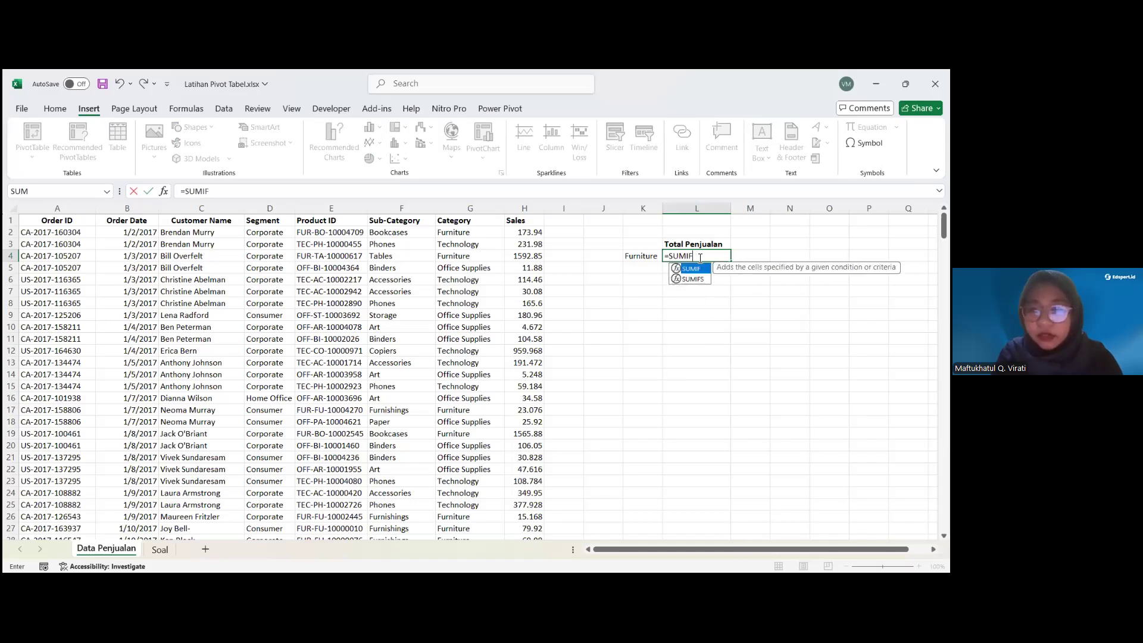
pyautogui.write('S(')
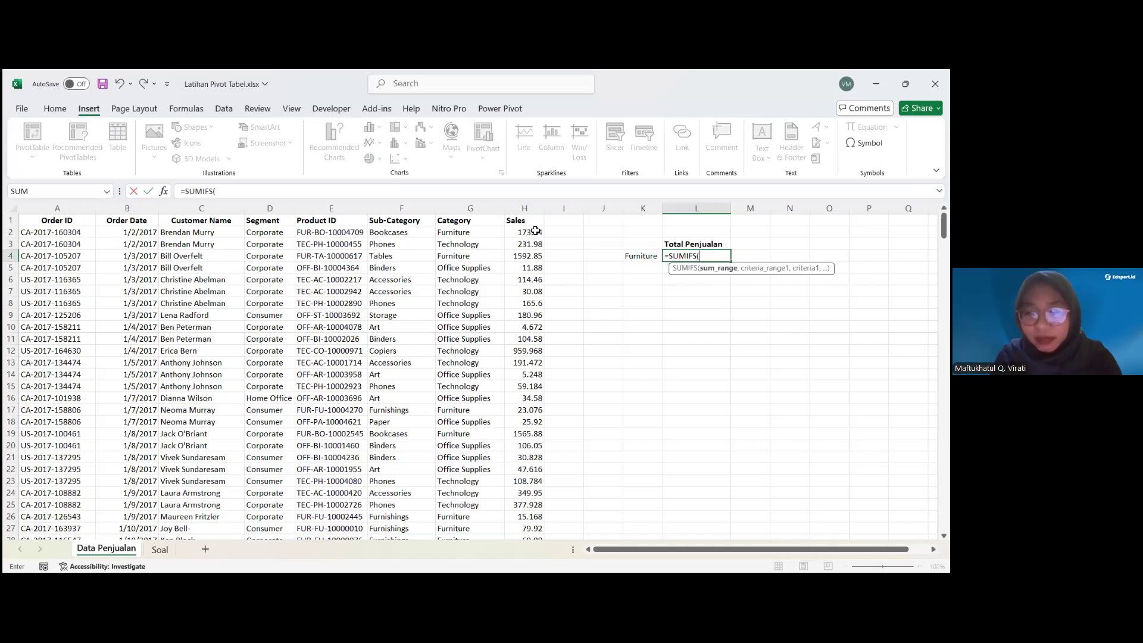
pyautogui.press('BackSpace')
pyautogui.press('BackSpace')
pyautogui.write('(')
pyautogui.click(481, 231)
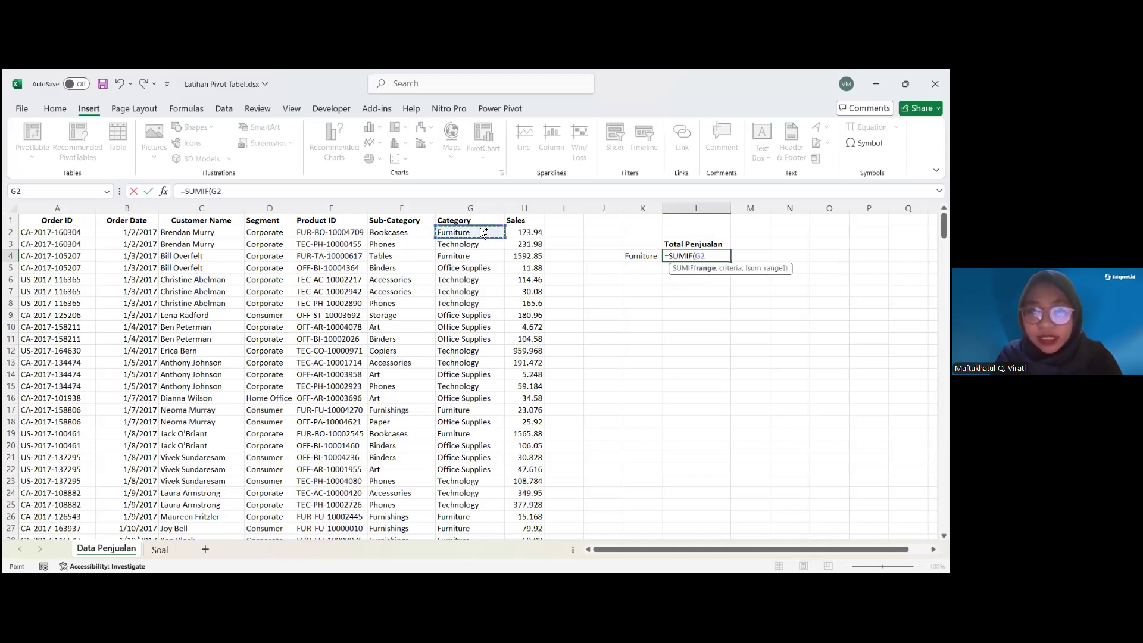
pyautogui.hotkey('ctrl', 'shift', 'Down')
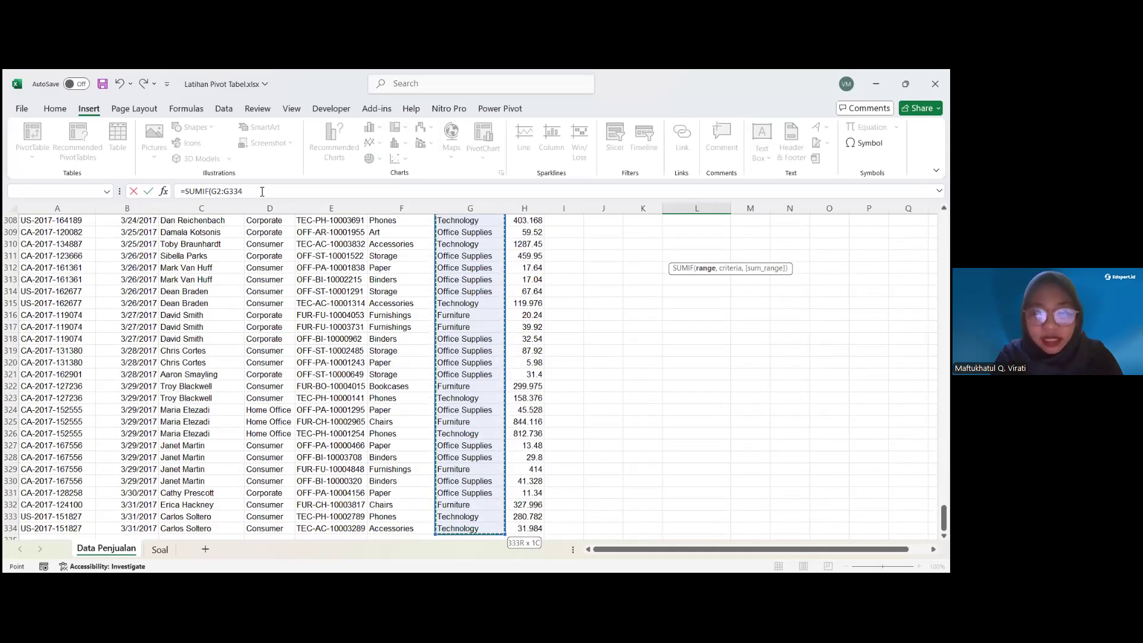
# Complete the SUMIF formula with the criterion "Furniture" and the sum range H2:H334
pyautogui.write(', "Furniture"')
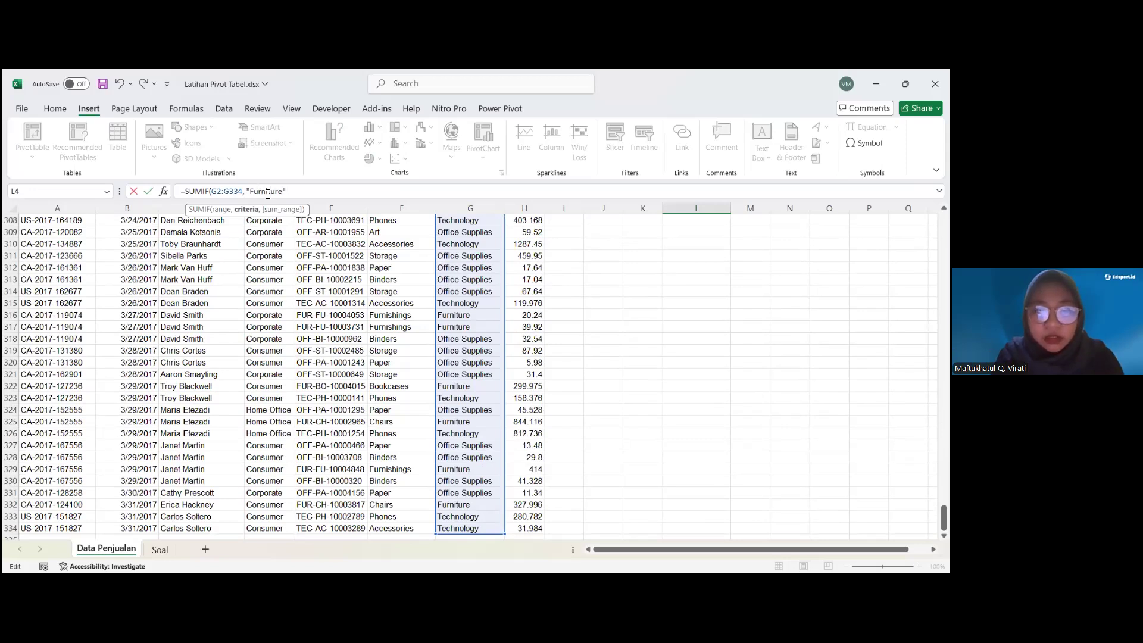
pyautogui.write(',')
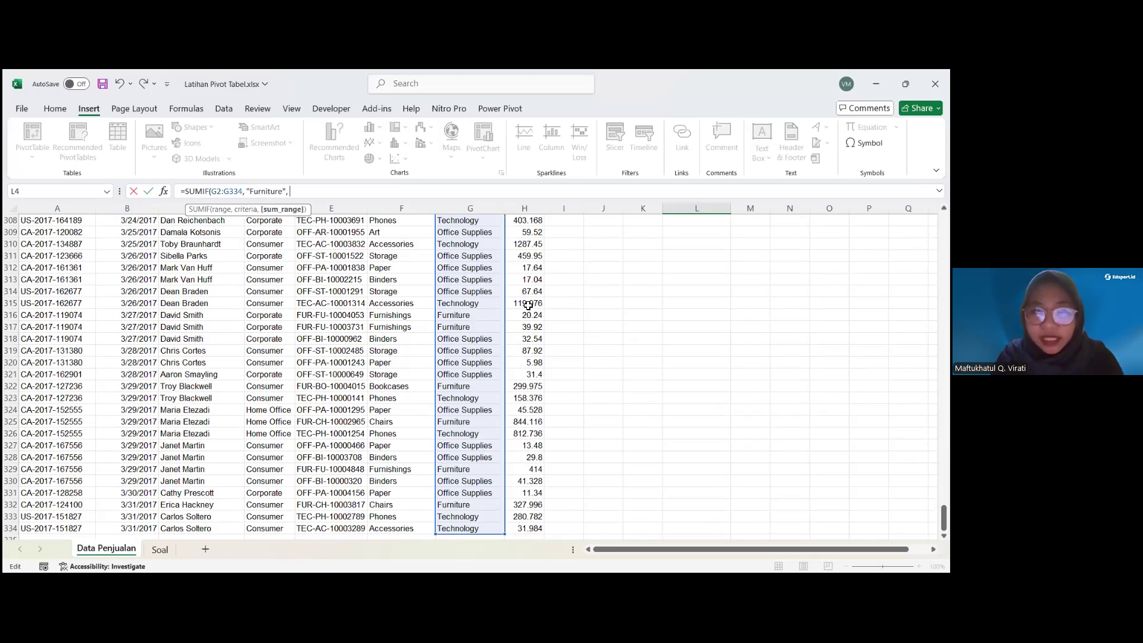
pyautogui.scroll(-7, 530, 256)
pyautogui.click(535, 265)
pyautogui.hotkey('ctrl', 'Up')
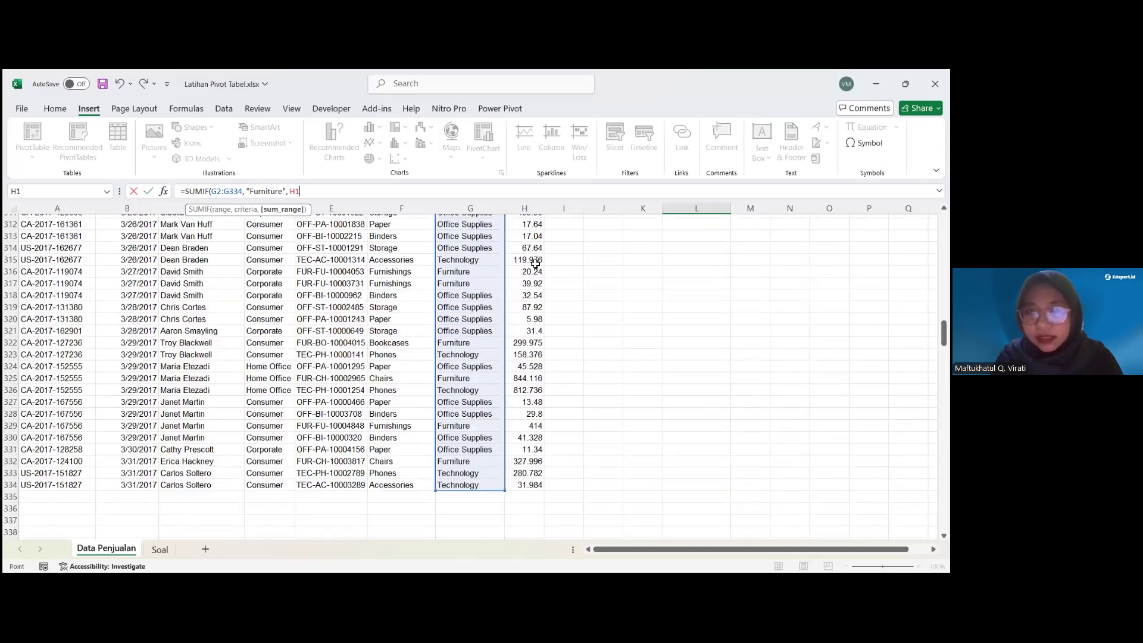
pyautogui.click(529, 230)
pyautogui.hotkey('ctrl', 'shift', 'Down')
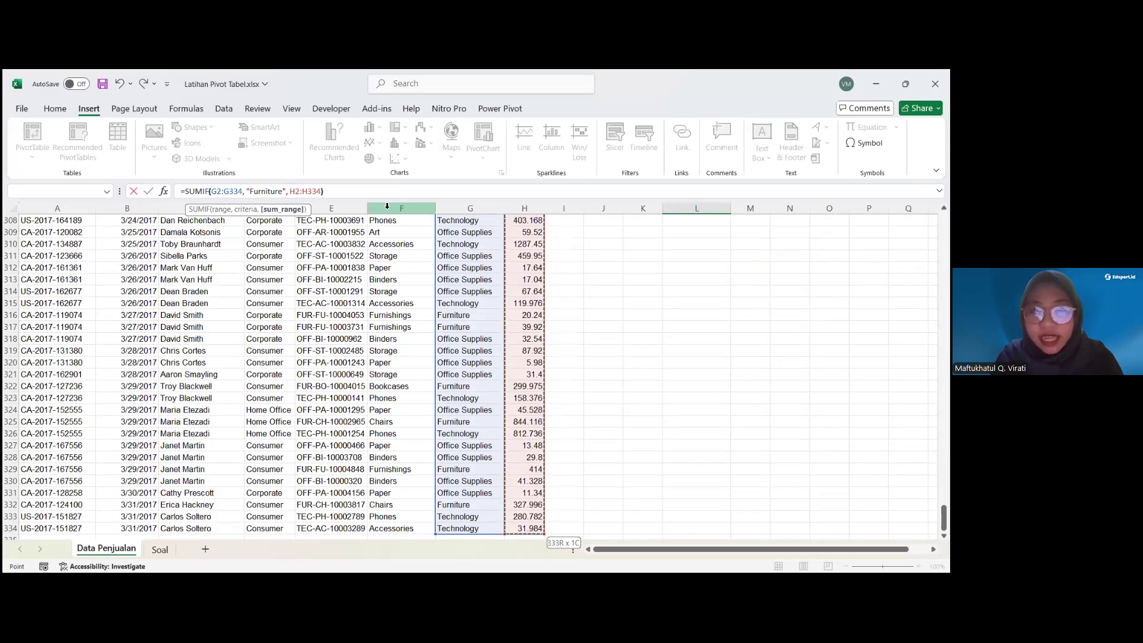
pyautogui.press('Return')
pyautogui.scroll(2, 616, 320)
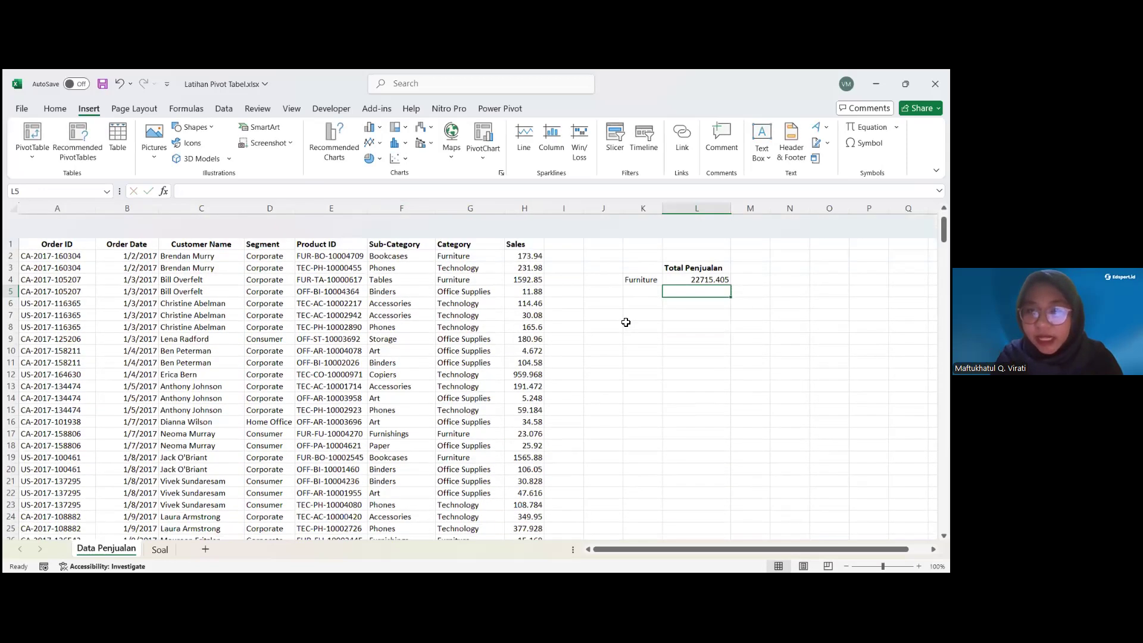
# Examine the SUMIF formula in L4 and its ranges against the Category and Sales columns
pyautogui.press('Up')
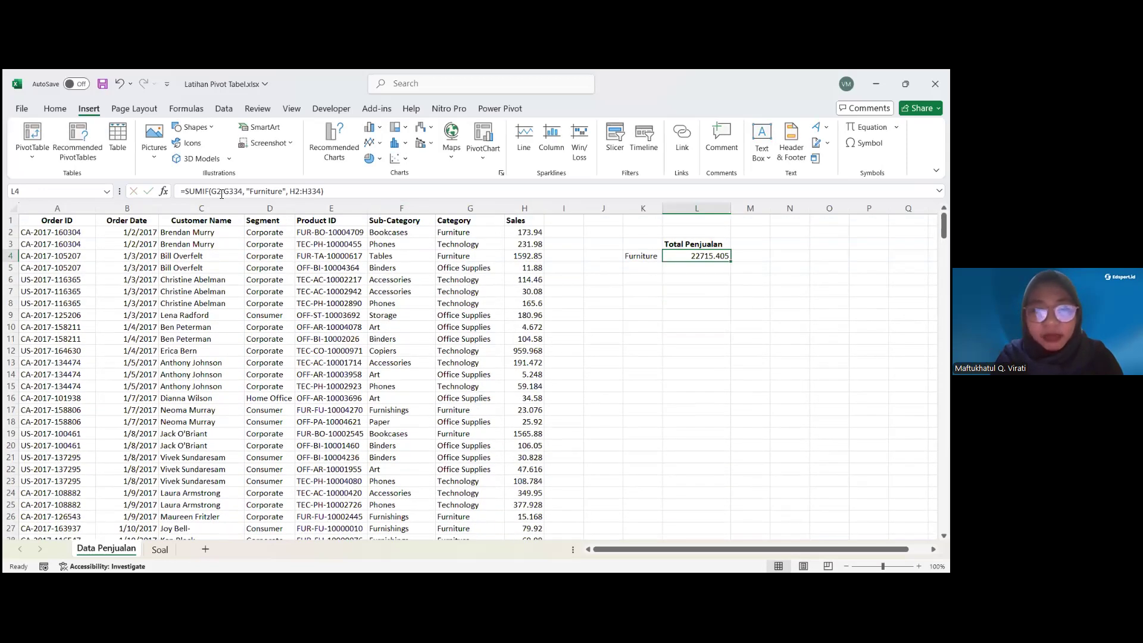
pyautogui.click(216, 193)
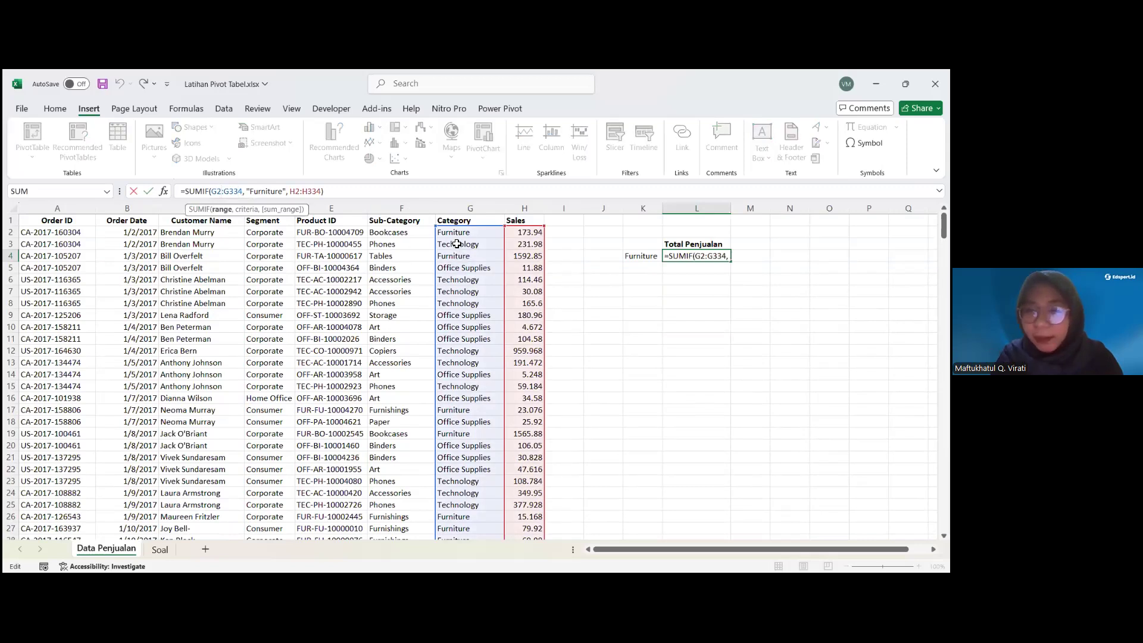
pyautogui.press('Return')
pyautogui.click(703, 254)
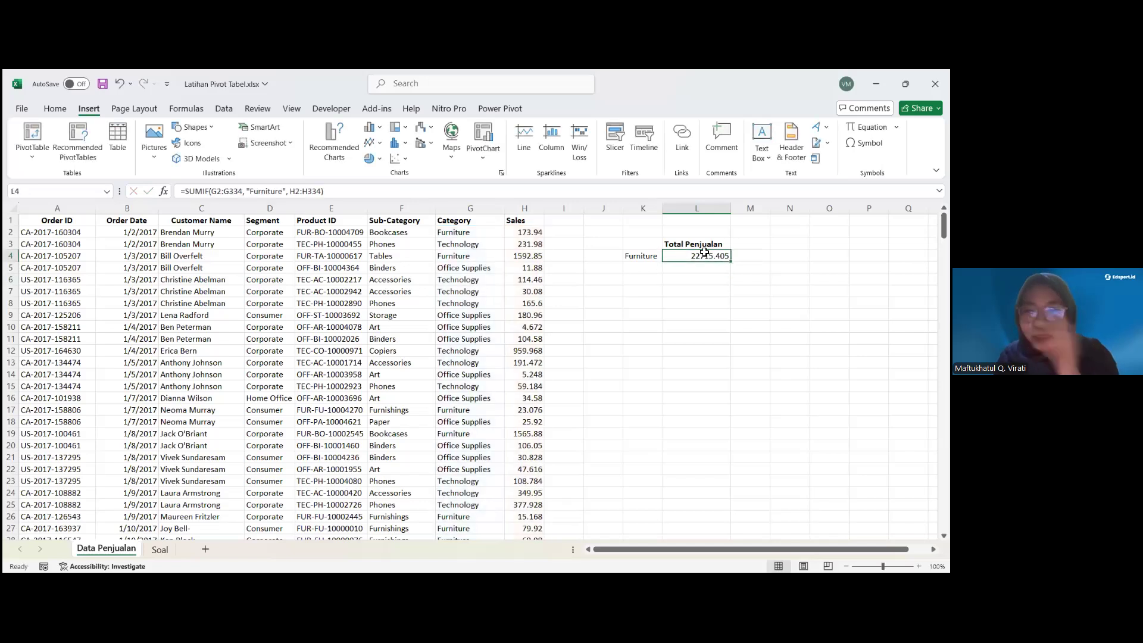
pyautogui.press('Left')
pyautogui.press('Left')
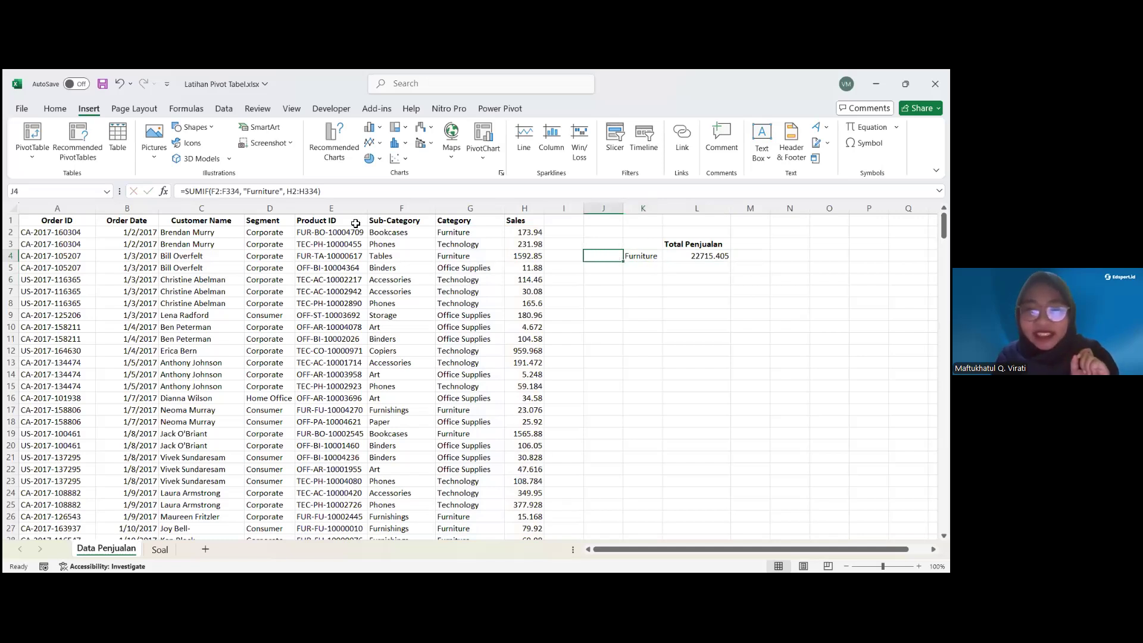
pyautogui.click(703, 257)
pyautogui.click(643, 268)
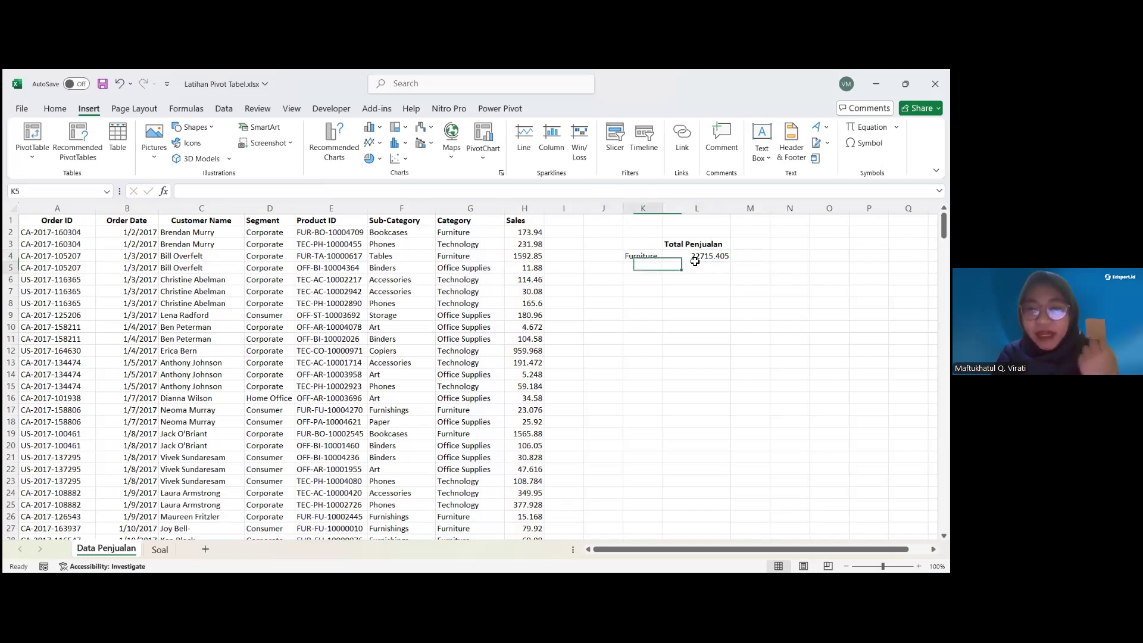
pyautogui.click(475, 270)
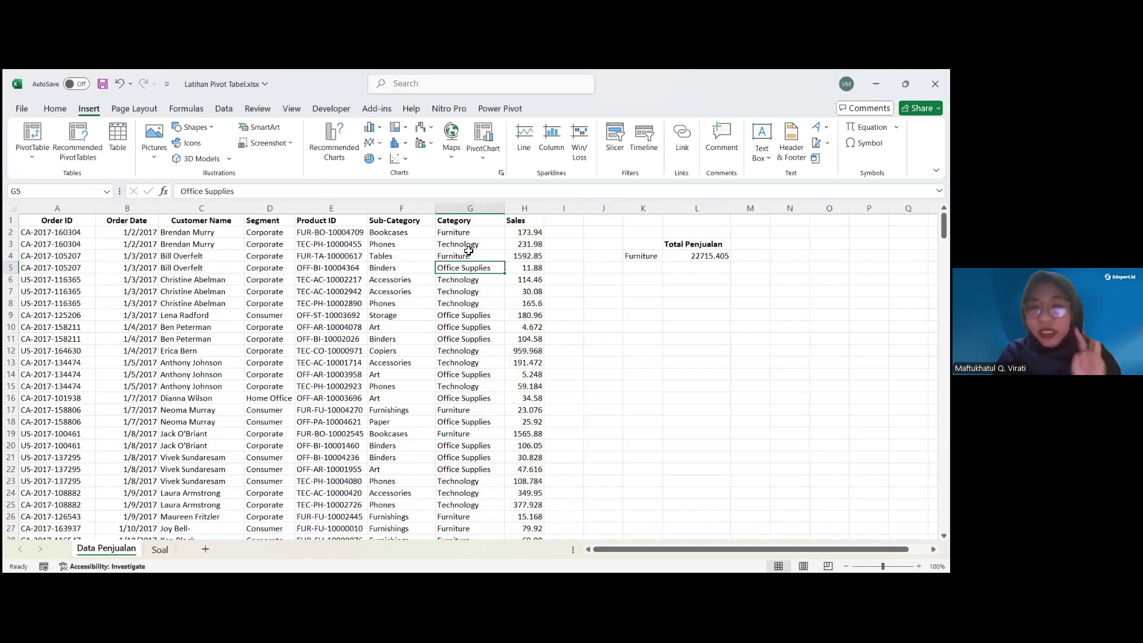
pyautogui.click(642, 269)
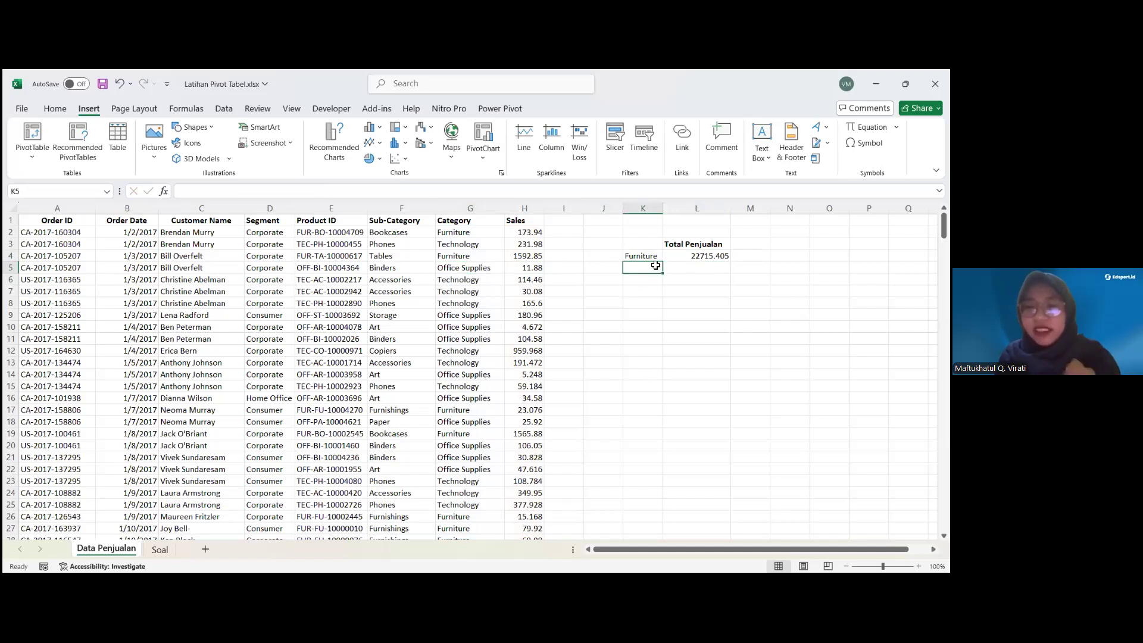
pyautogui.click(694, 255)
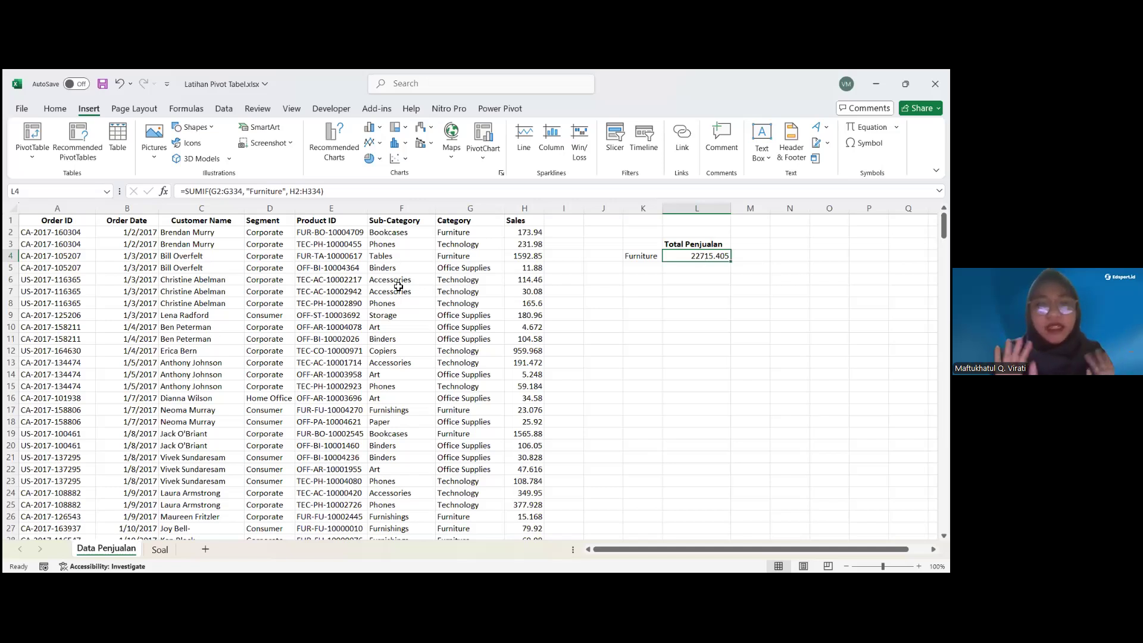
pyautogui.click(241, 269)
pyautogui.click(126, 268)
pyautogui.moveTo(309, 283); pyautogui.dragTo(149, 278)
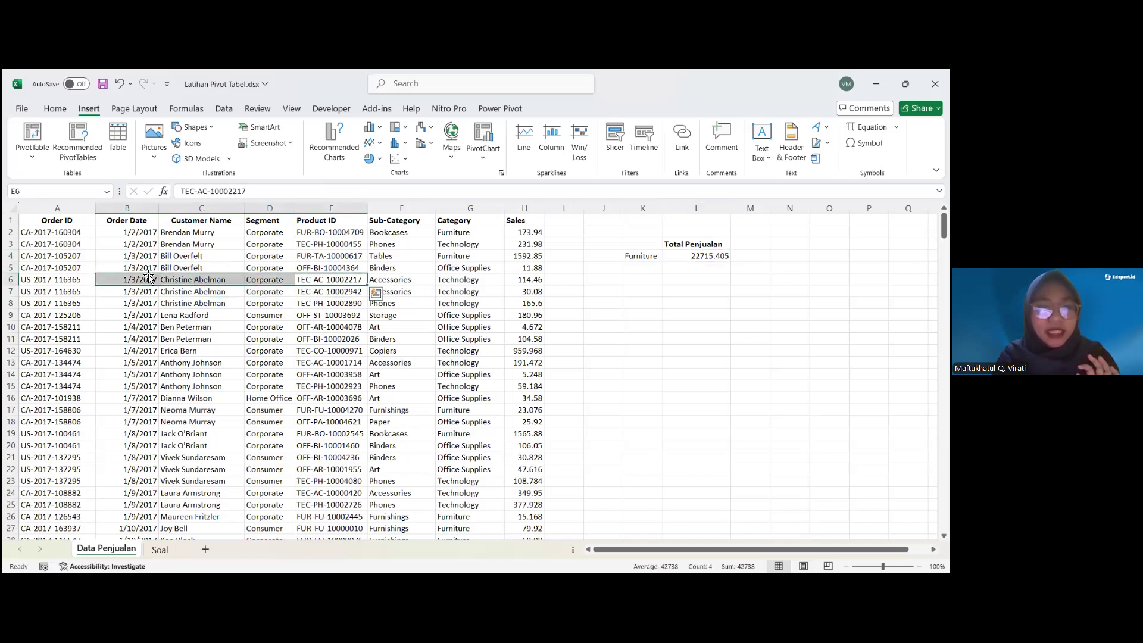
pyautogui.click(129, 265)
pyautogui.click(217, 270)
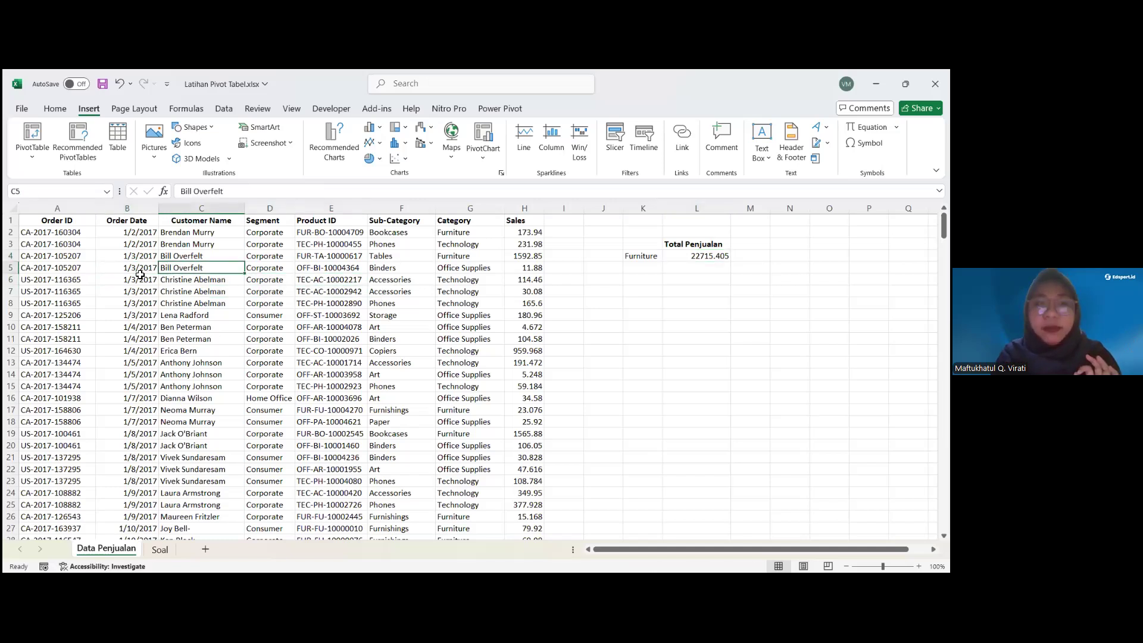
pyautogui.click(140, 277)
pyautogui.click(202, 283)
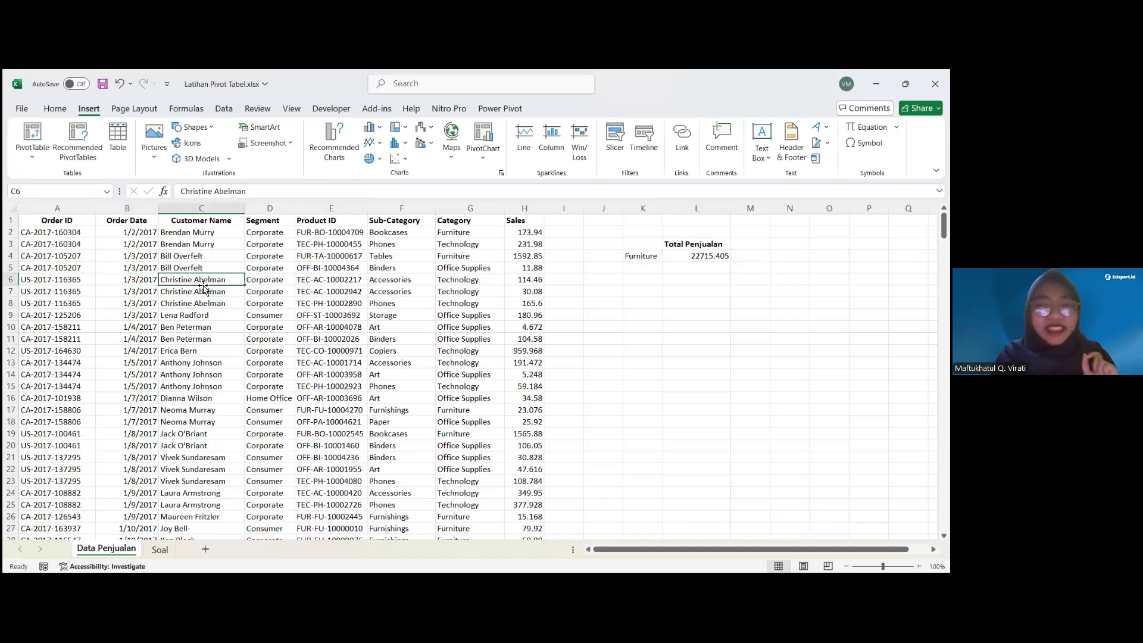
pyautogui.click(235, 300)
pyautogui.click(137, 293)
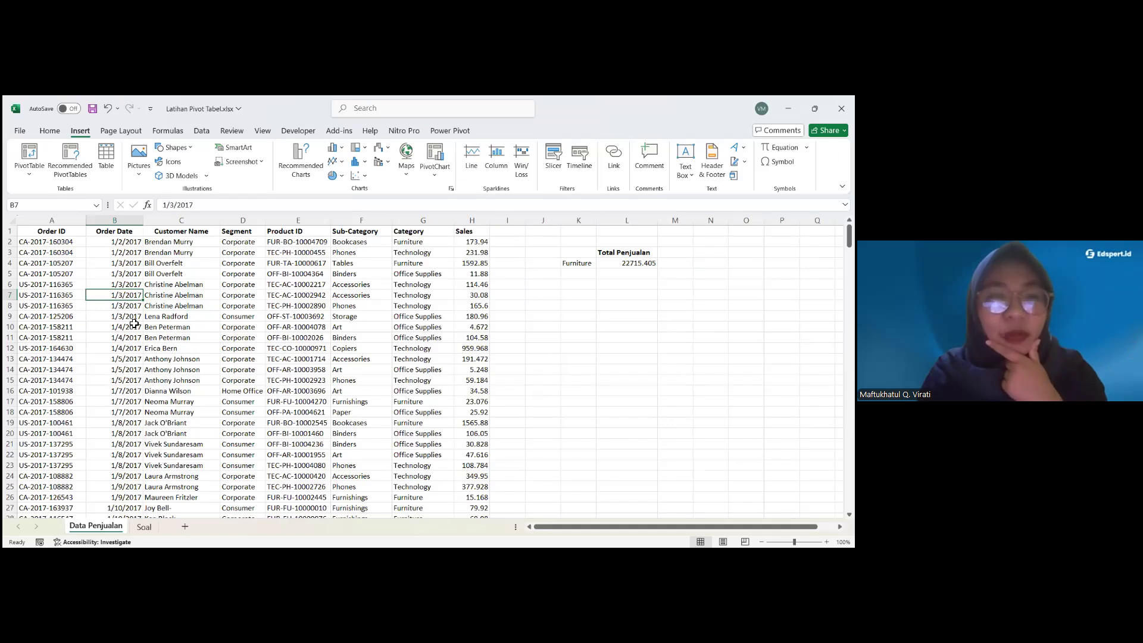
pyautogui.press('Right')
# Select the full sales data range A1:H334 including the header row, and release the selection again
pyautogui.click(34, 223)
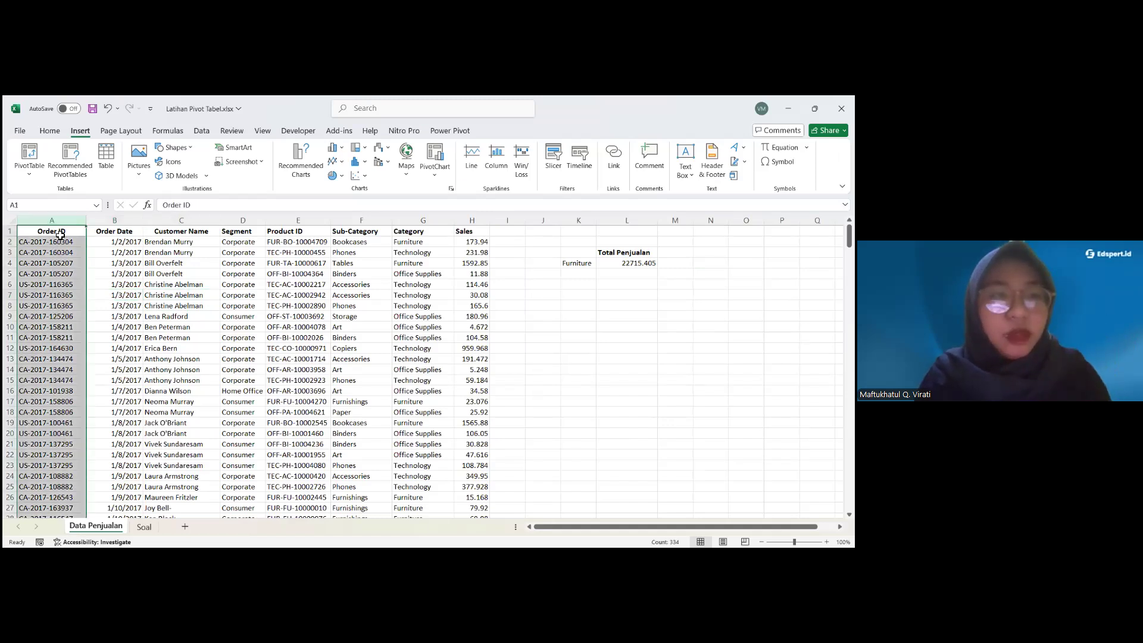
pyautogui.click(60, 234)
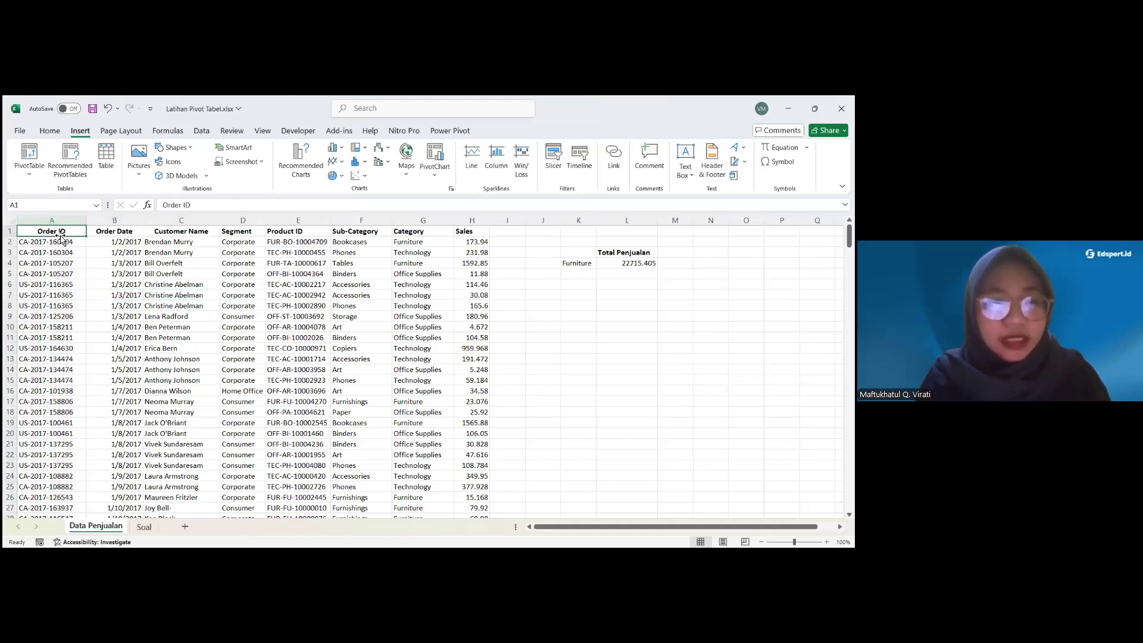
pyautogui.hotkey('shift', 'Right')
pyautogui.hotkey('shift', 'Right')
pyautogui.hotkey('shift', 'Right')
pyautogui.hotkey('shift', 'Right')
pyautogui.hotkey('shift', 'Right')
pyautogui.hotkey('shift', 'Right')
pyautogui.hotkey('shift', 'Right')
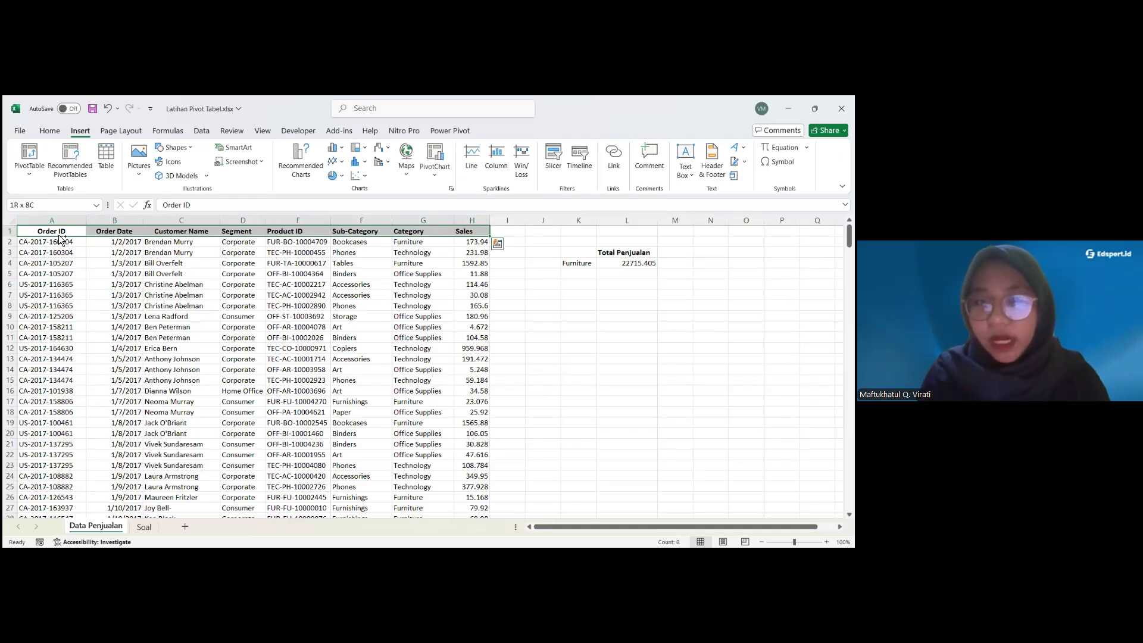
pyautogui.hotkey('ctrl', 'shift', 'Down')
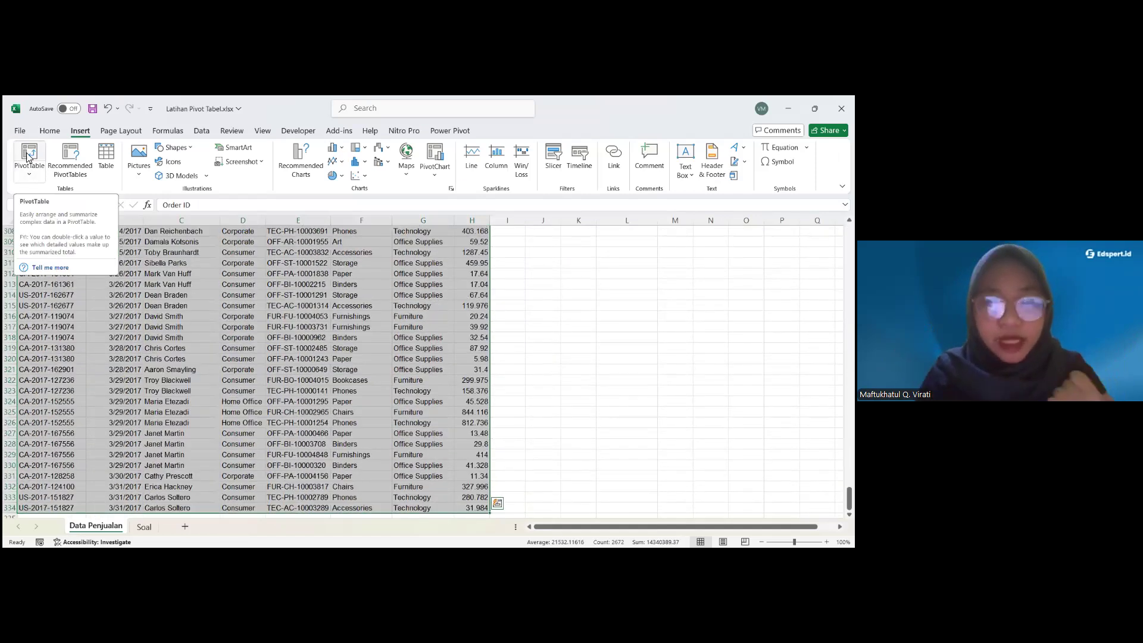
pyautogui.click(217, 297)
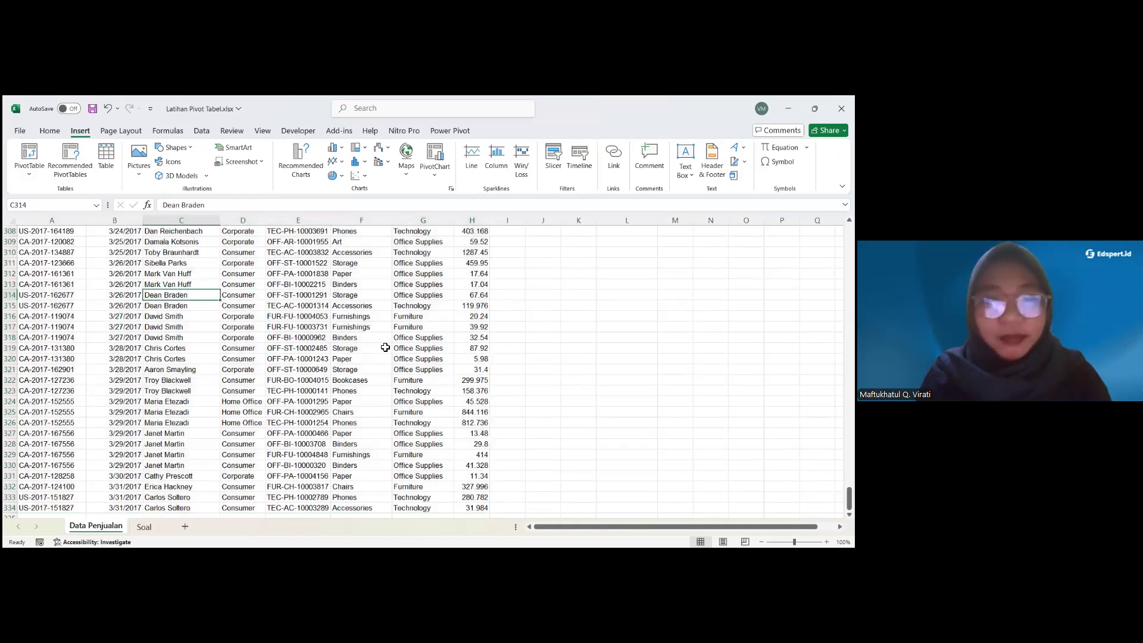
pyautogui.press('Up')
pyautogui.press('Up')
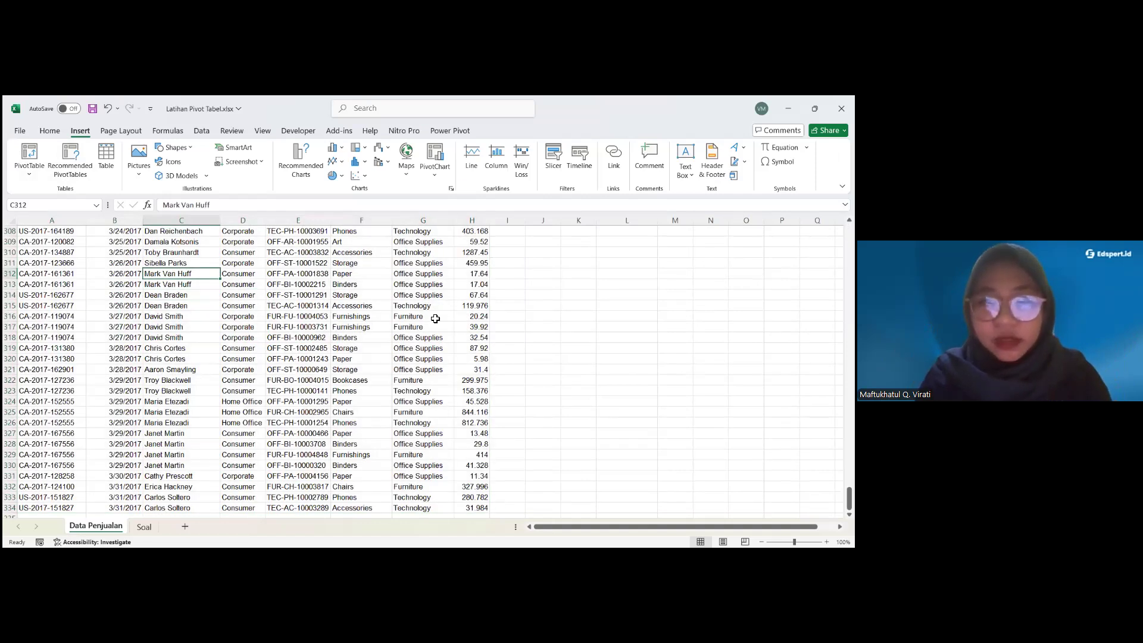
# Insert a PivotTable on a new worksheet from the Data Penjualan range A1:H334, starting from a single cell inside the data
pyautogui.scroll(20, 434, 319)
pyautogui.click(390, 285)
pyautogui.press('Up')
pyautogui.hotkey('ctrl', 'Up')
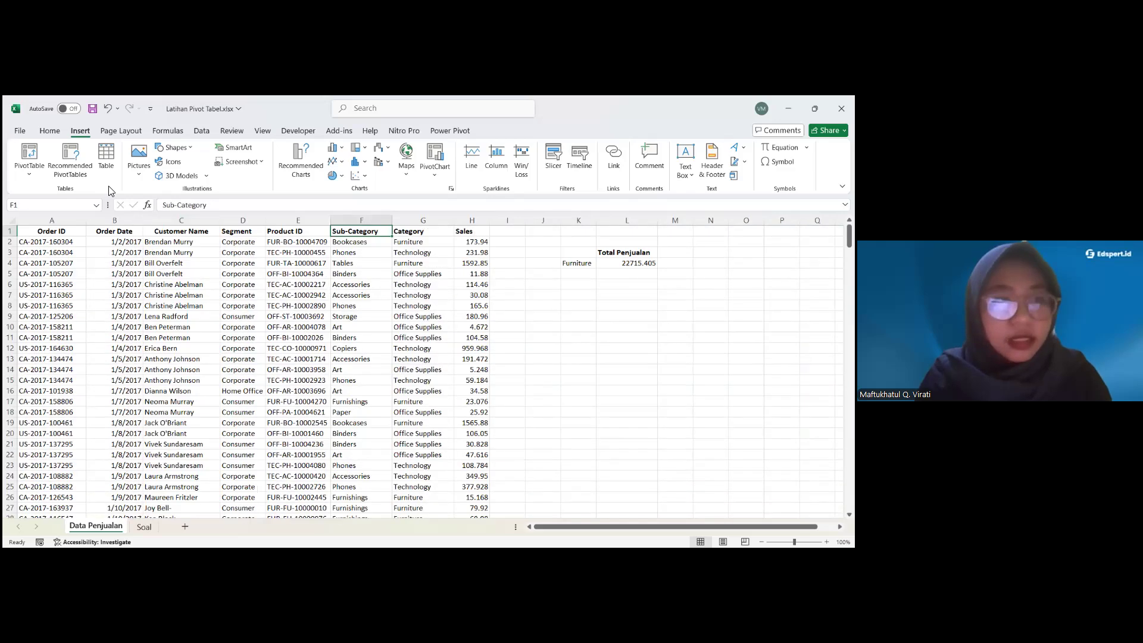
pyautogui.click(119, 285)
pyautogui.click(207, 284)
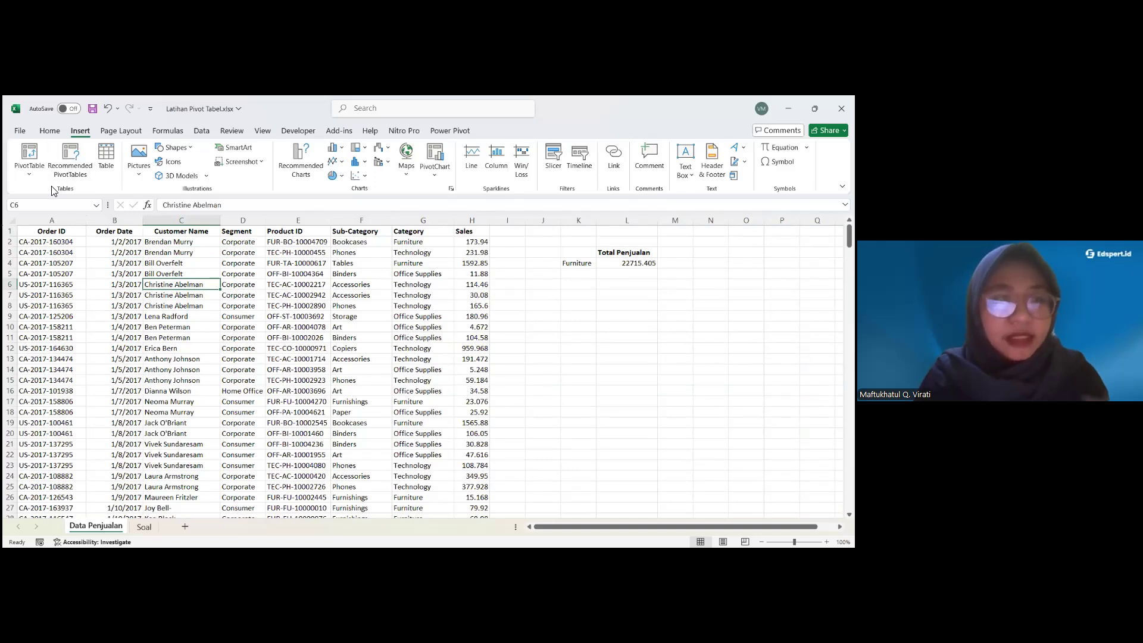
pyautogui.click(29, 173)
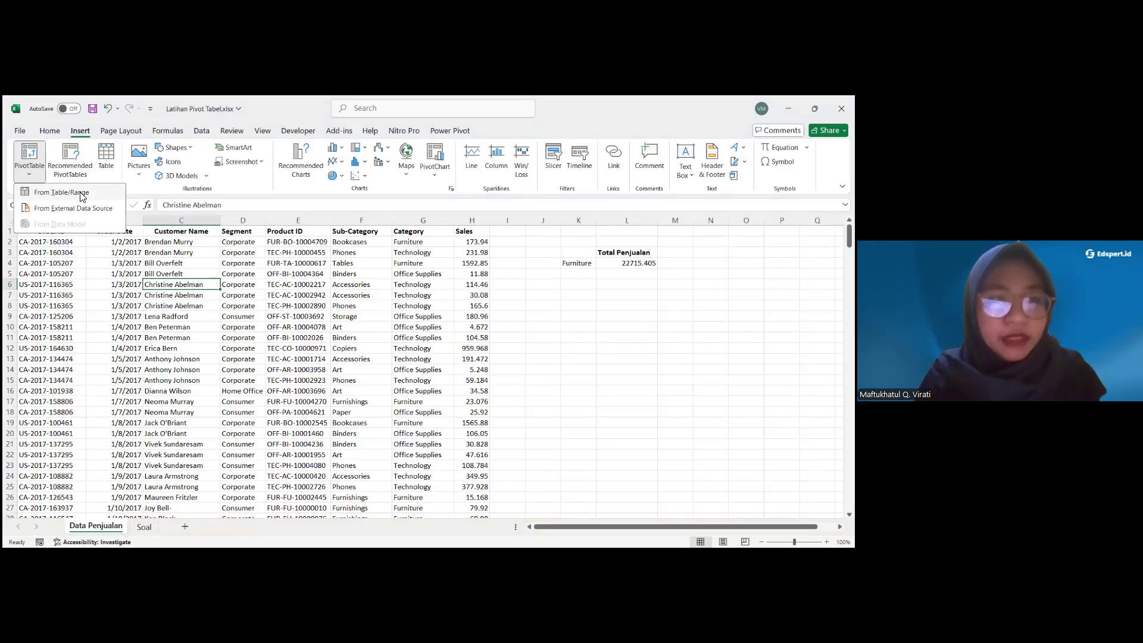
pyautogui.click(82, 196)
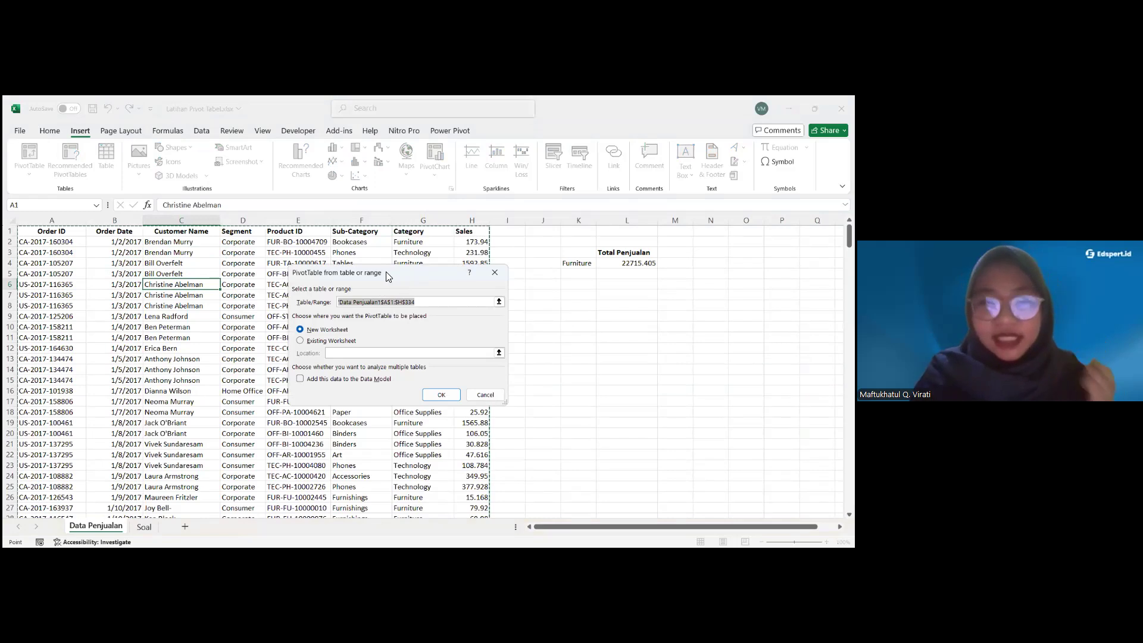
pyautogui.click(359, 304)
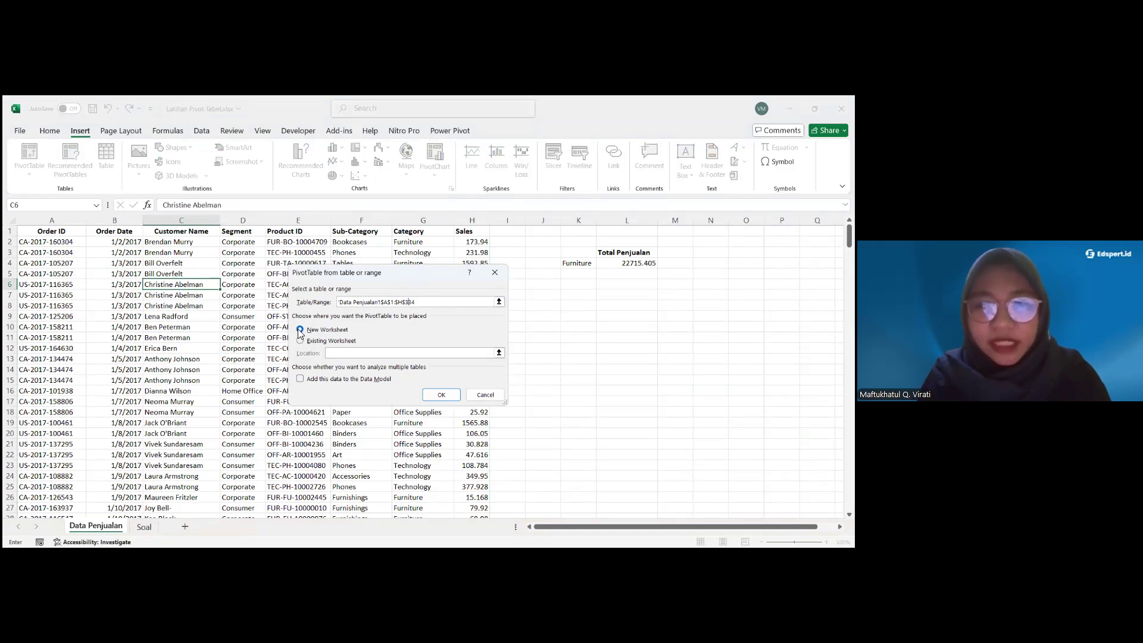
pyautogui.click(441, 395)
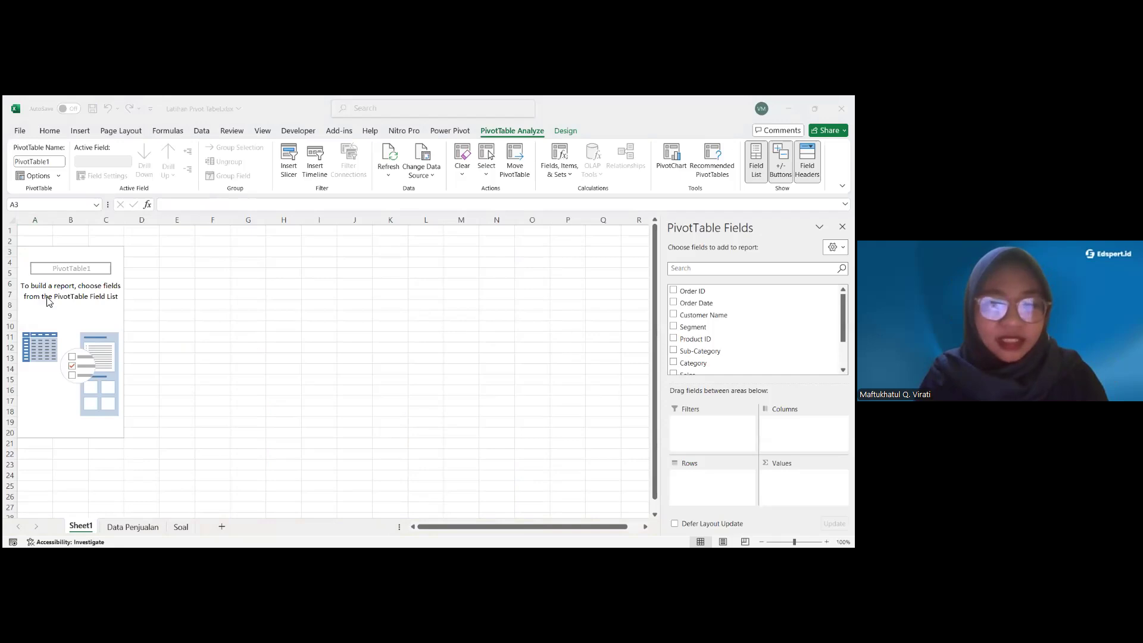
# Return to the Data Penjualan sheet and insert a second PivotTable from range A1:H334 on another new worksheet
pyautogui.click(138, 525)
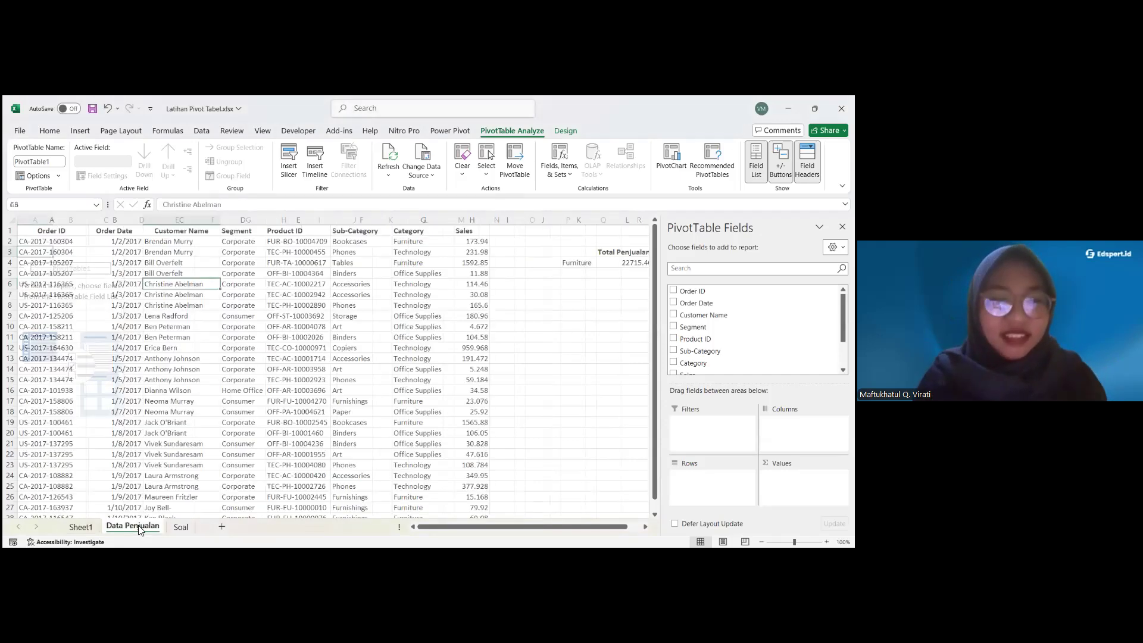
pyautogui.click(300, 295)
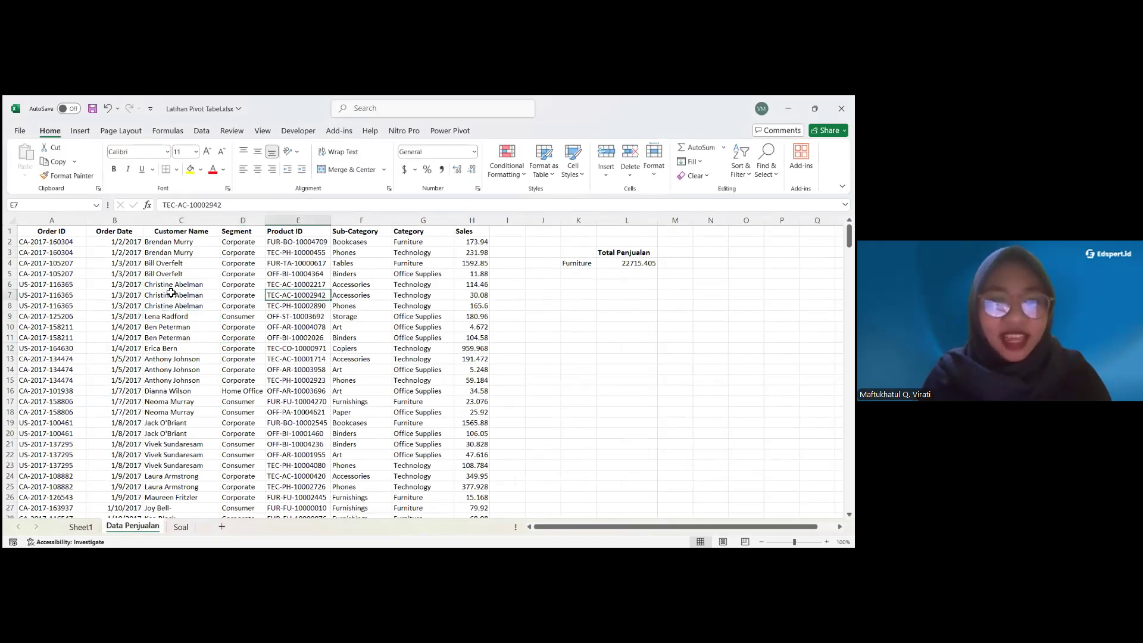
pyautogui.click(172, 295)
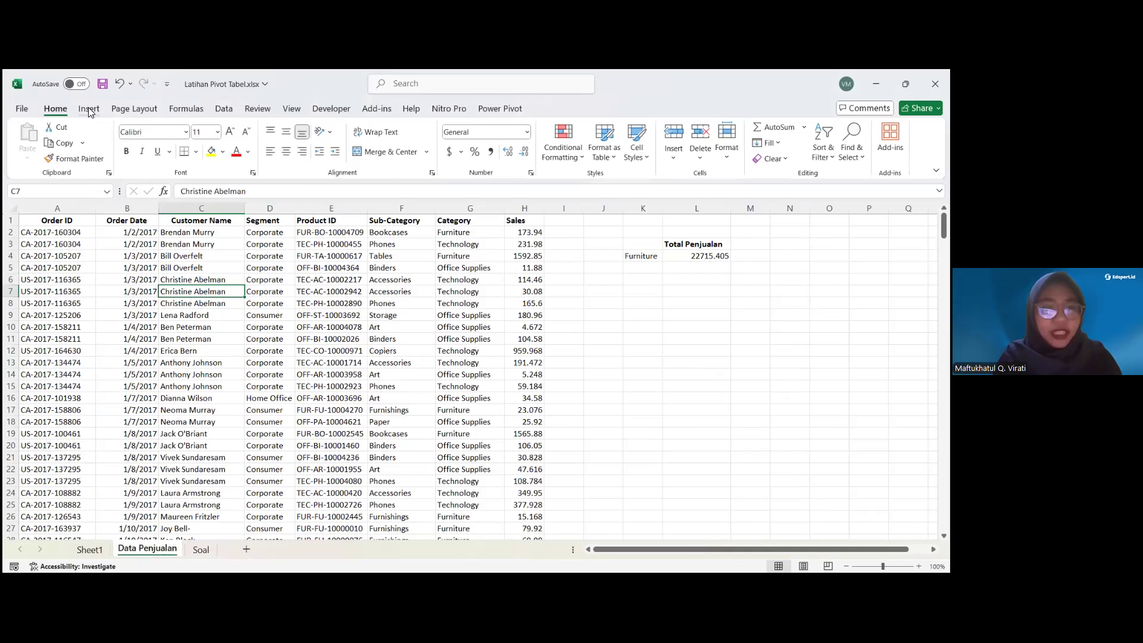
pyautogui.click(88, 109)
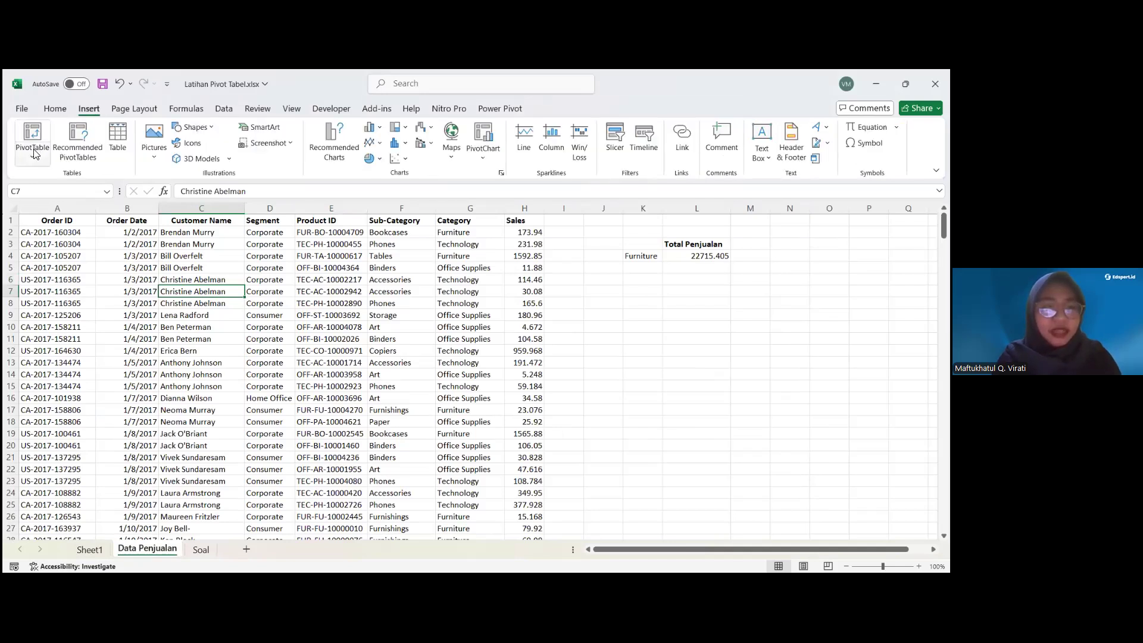
pyautogui.click(33, 152)
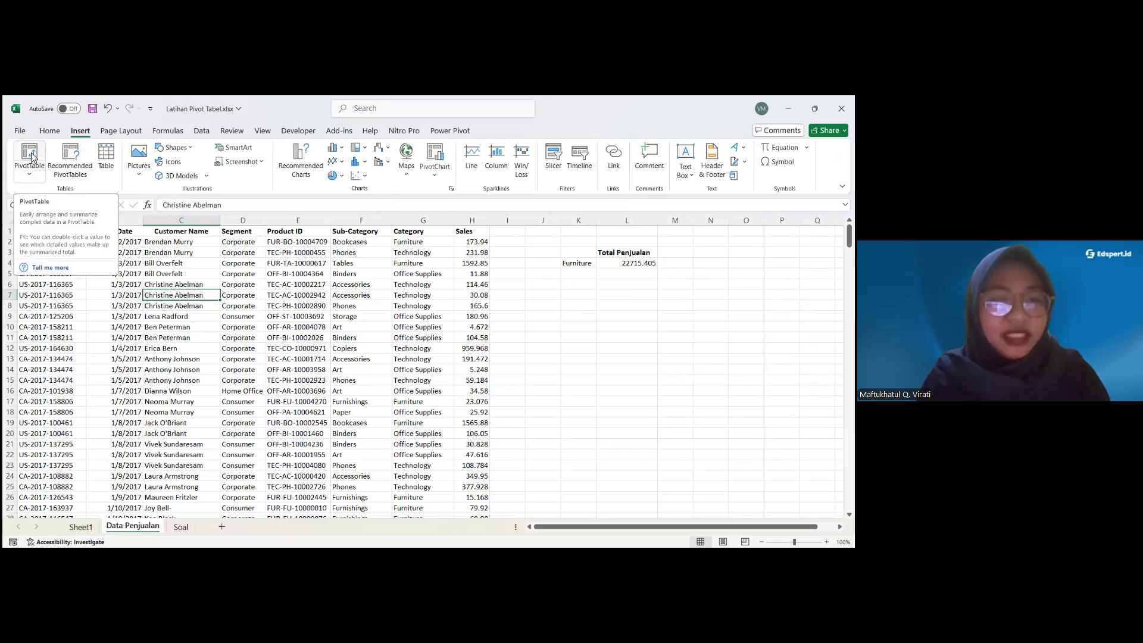
pyautogui.click(32, 156)
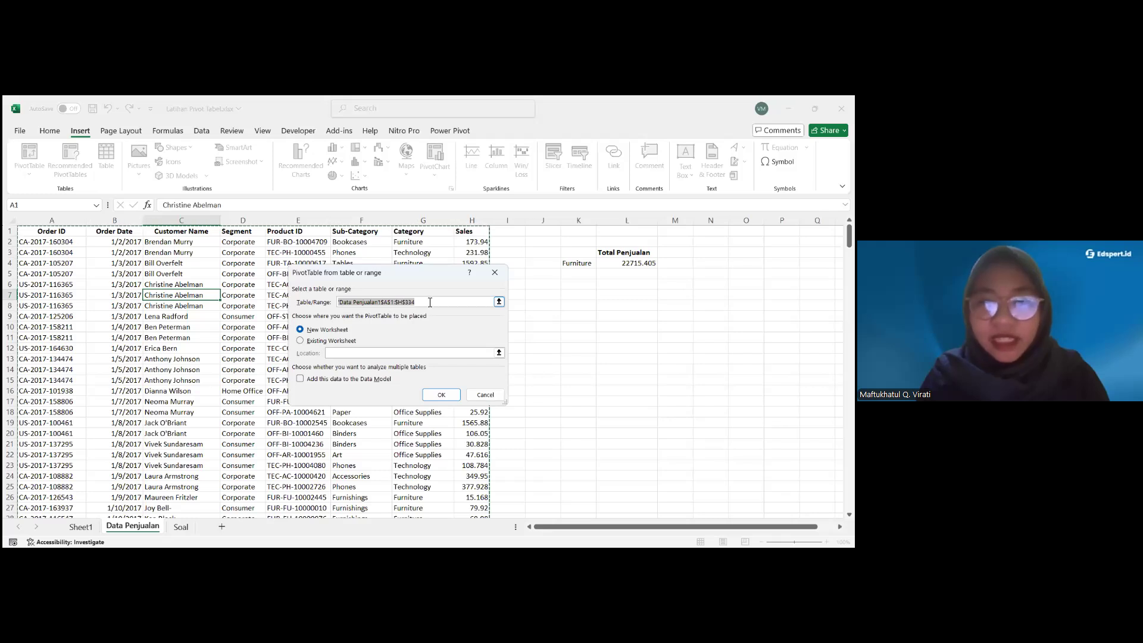
pyautogui.click(430, 302)
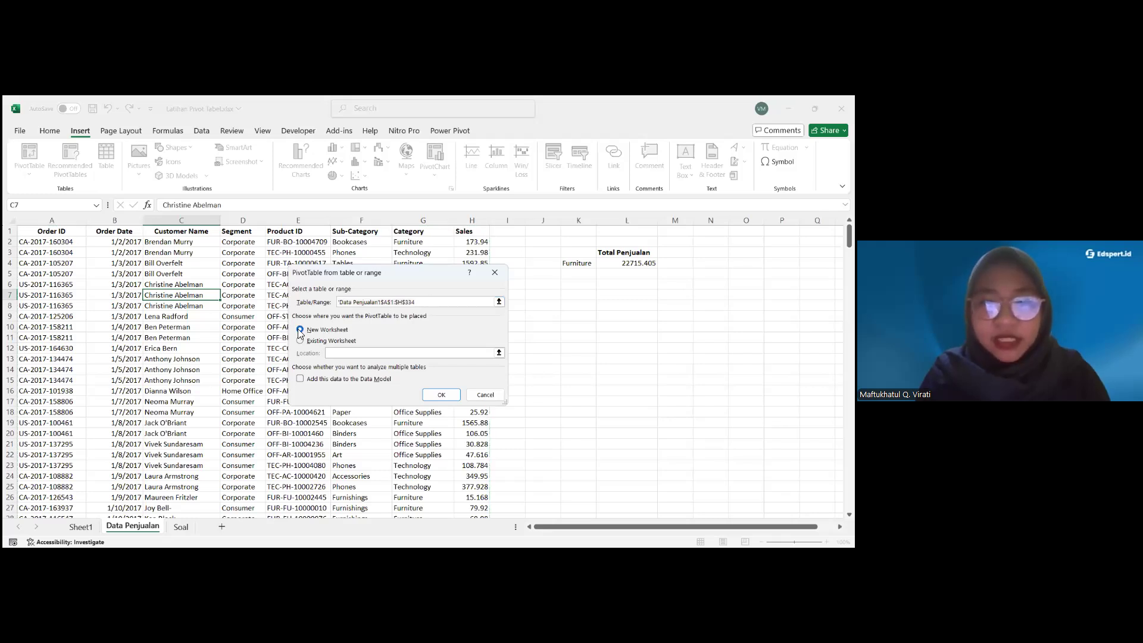
pyautogui.click(438, 395)
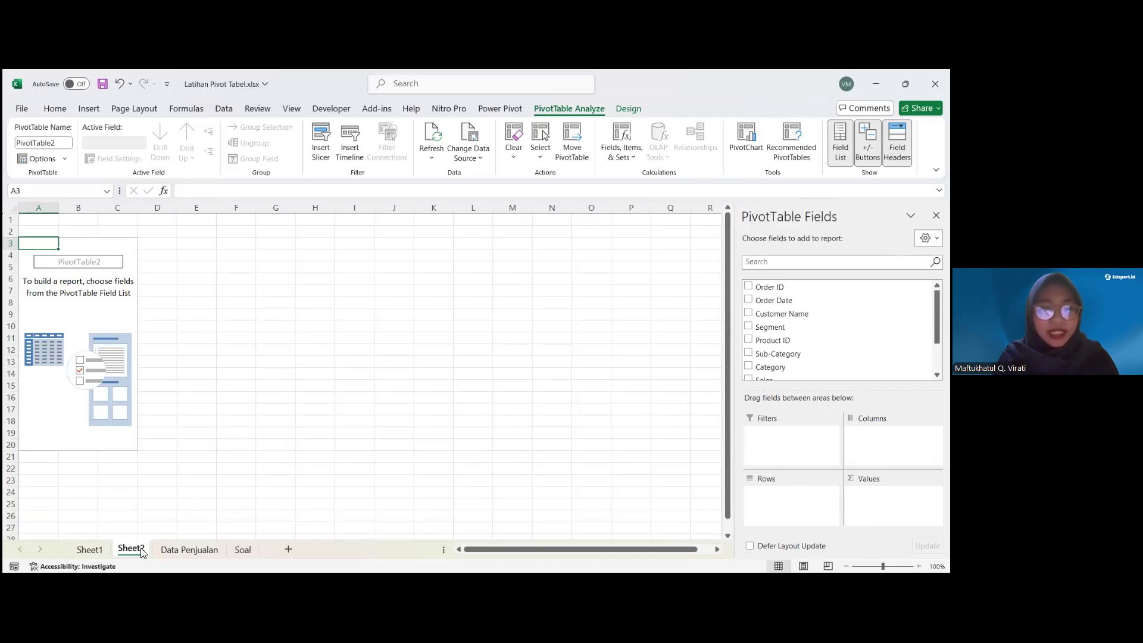
# Compare the empty PivotTables on Sheet1 and Sheet2 and examine the available fields in Sheet1's field list
pyautogui.click(95, 551)
pyautogui.click(122, 552)
pyautogui.click(89, 551)
pyautogui.scroll(-3, 846, 364)
pyautogui.scroll(3, 845, 345)
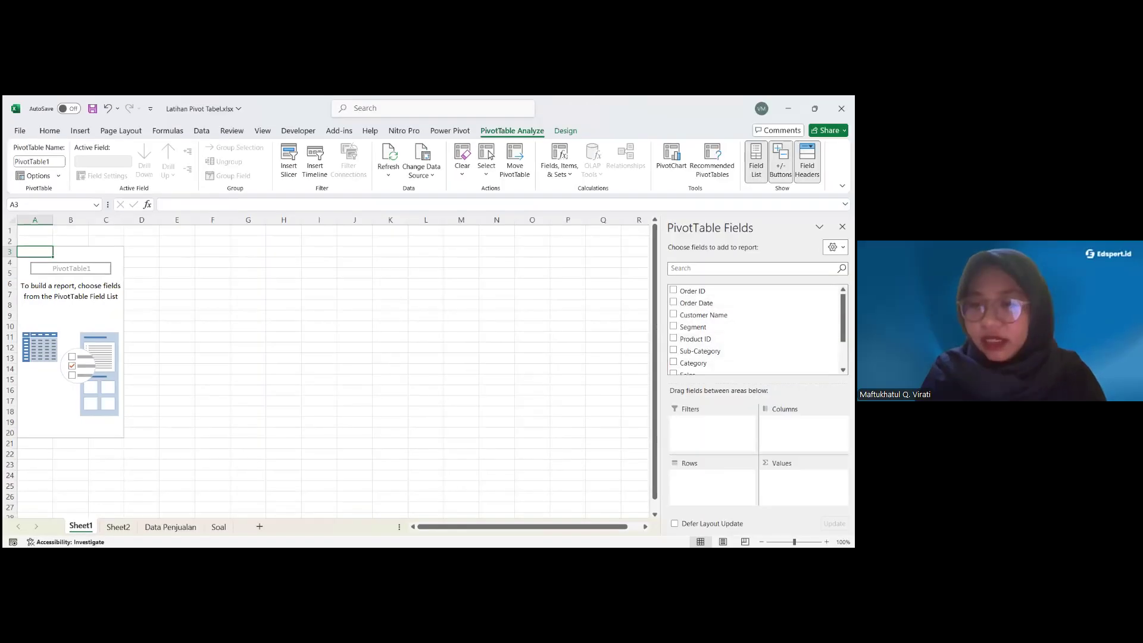
pyautogui.scroll(-3, 756, 360)
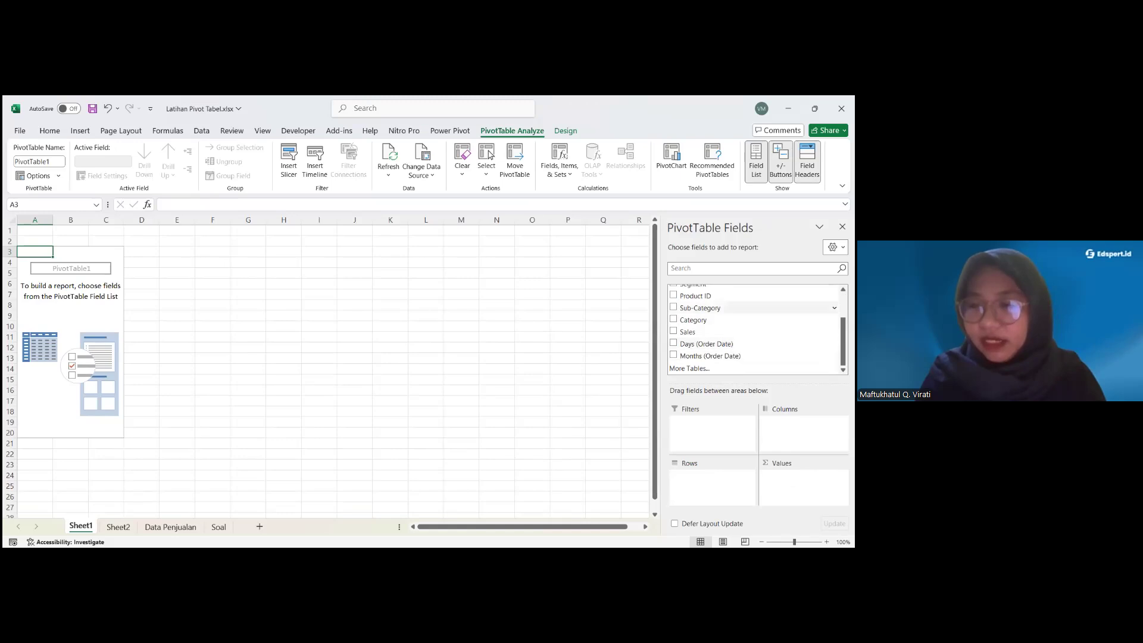
pyautogui.scroll(3, 756, 327)
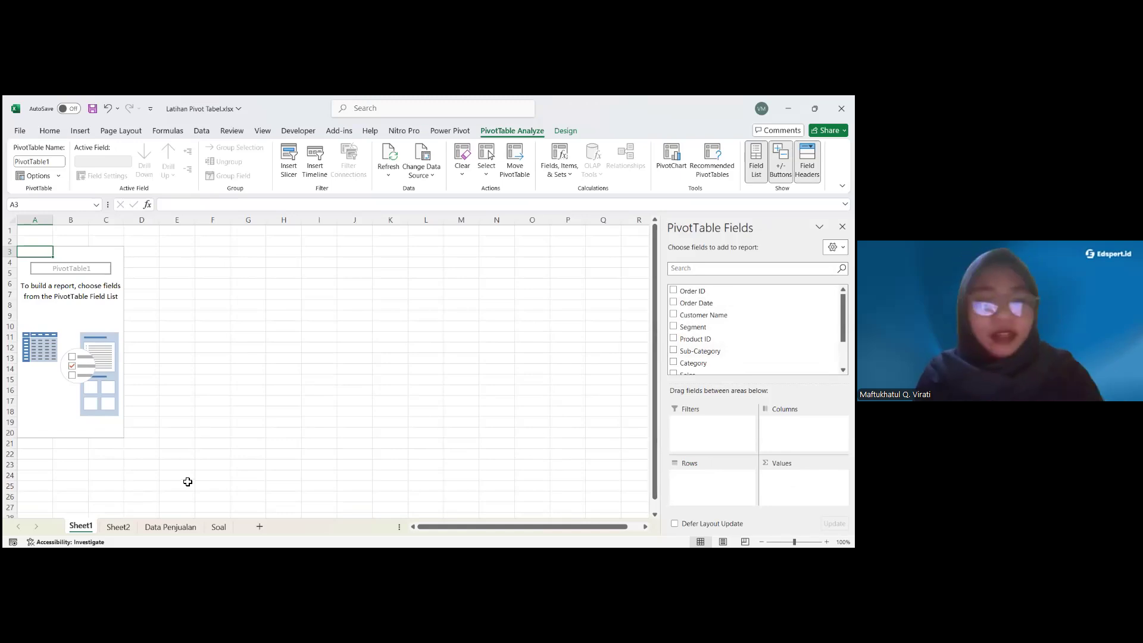
# Delete the duplicate PivotTable worksheet Sheet2 and go back to Sheet1
pyautogui.rightClick(118, 527)
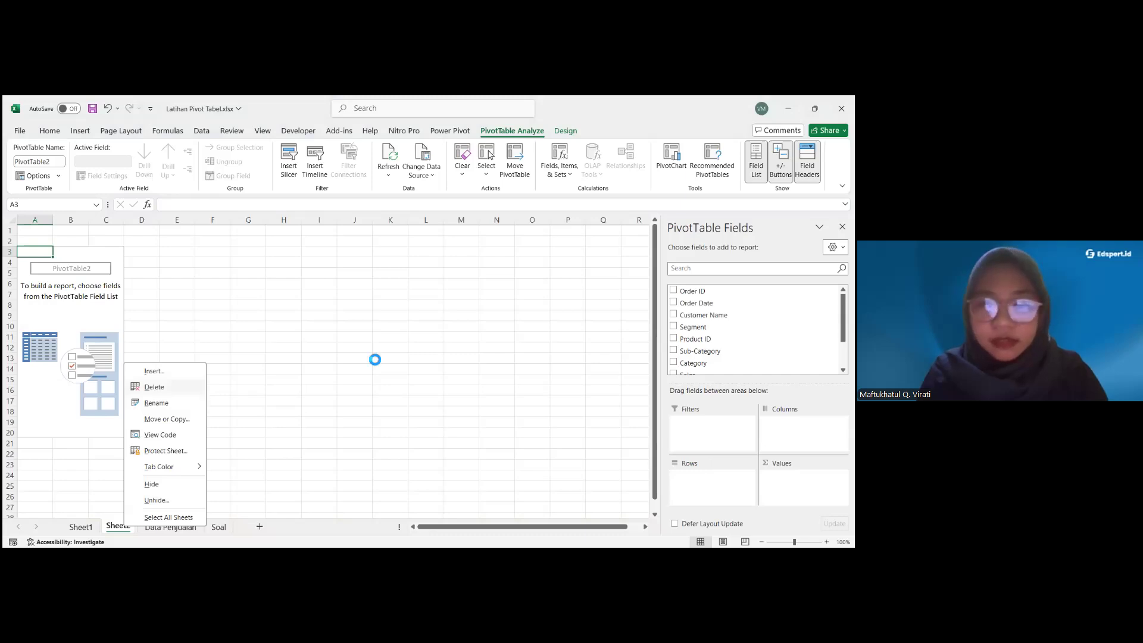
pyautogui.press('d')
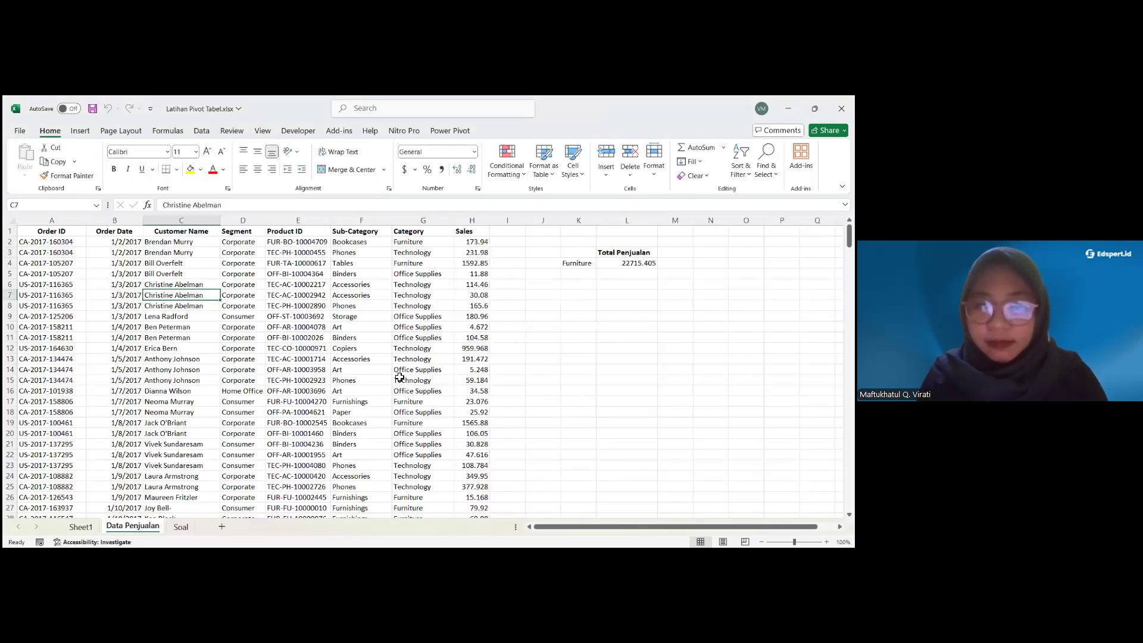
pyautogui.click(87, 528)
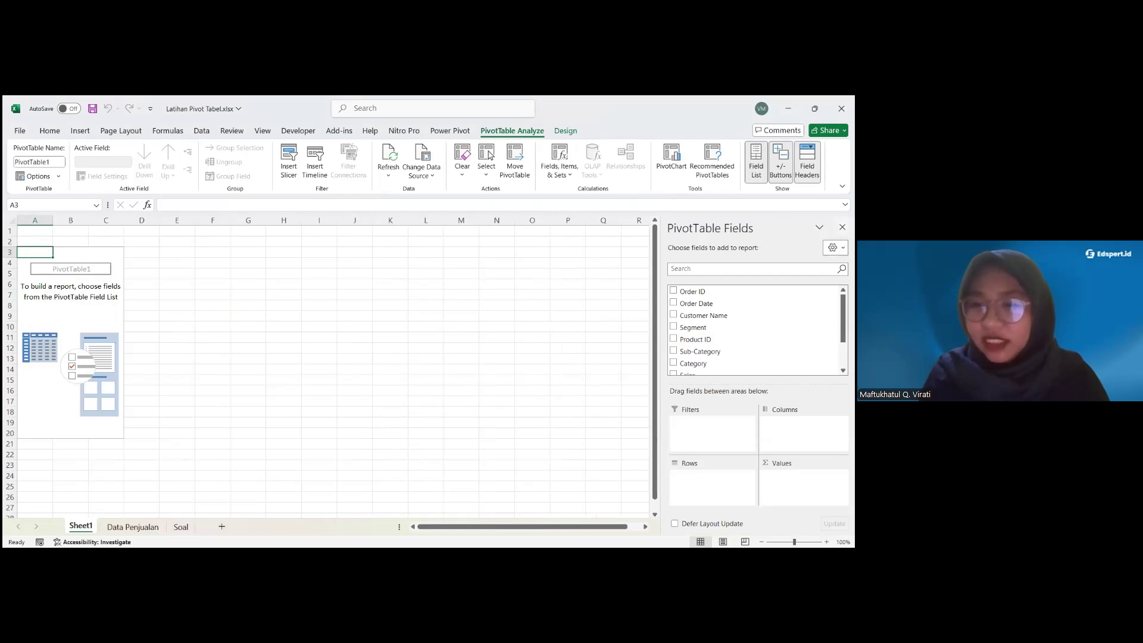
# Hide the PivotTable field list on Sheet1 and show it again for the empty PivotTable
pyautogui.click(843, 227)
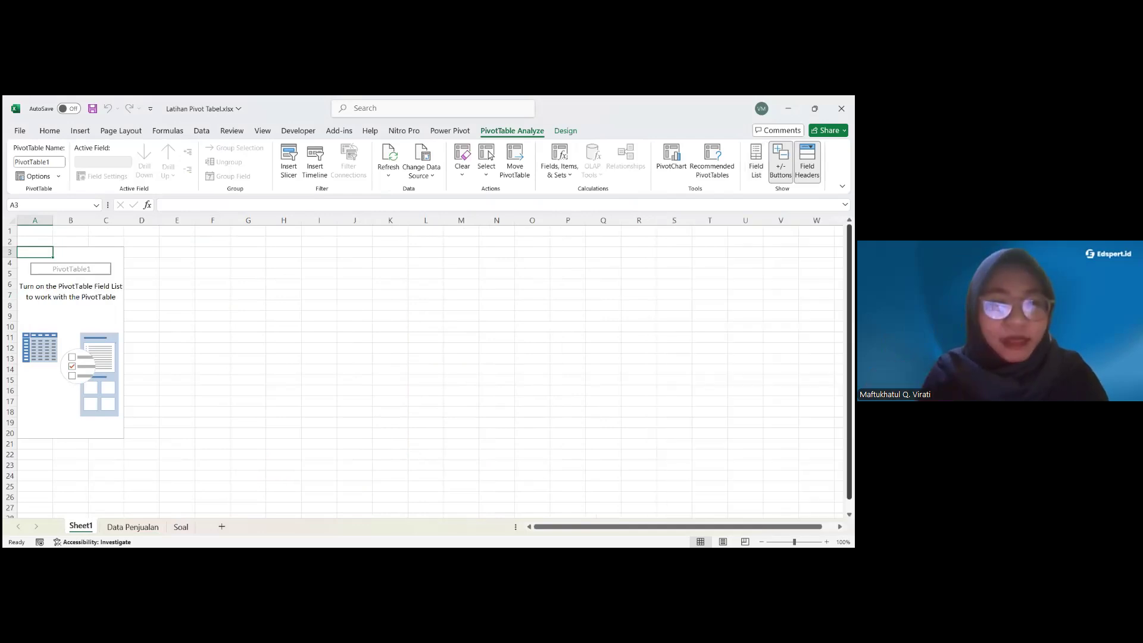
pyautogui.click(248, 305)
pyautogui.click(120, 310)
pyautogui.click(214, 297)
pyautogui.click(78, 307)
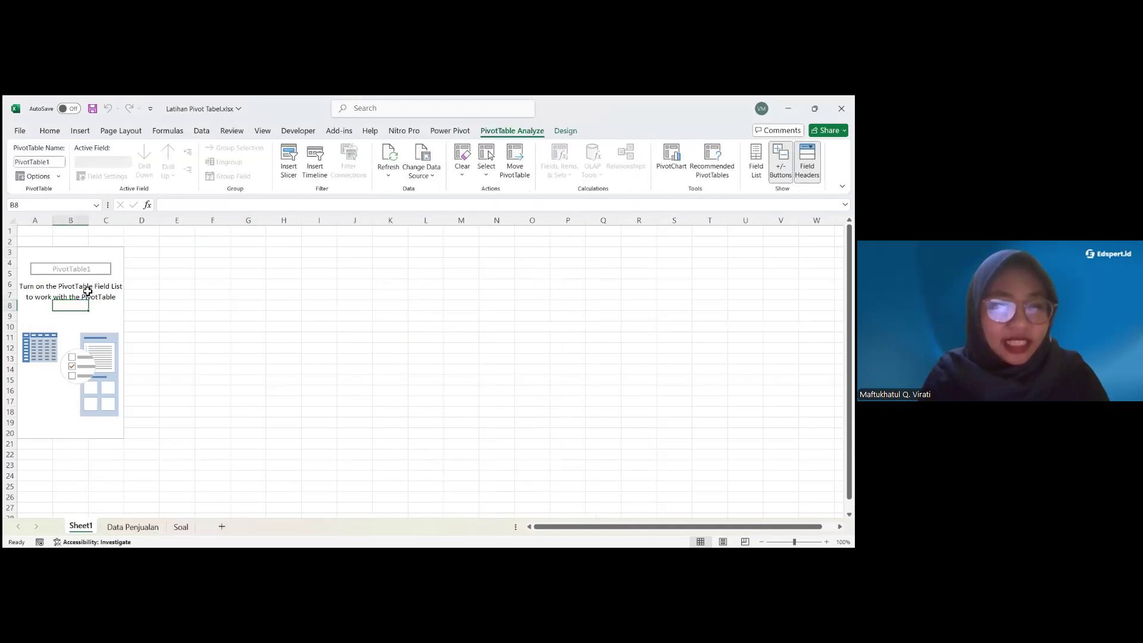
pyautogui.rightClick(87, 290)
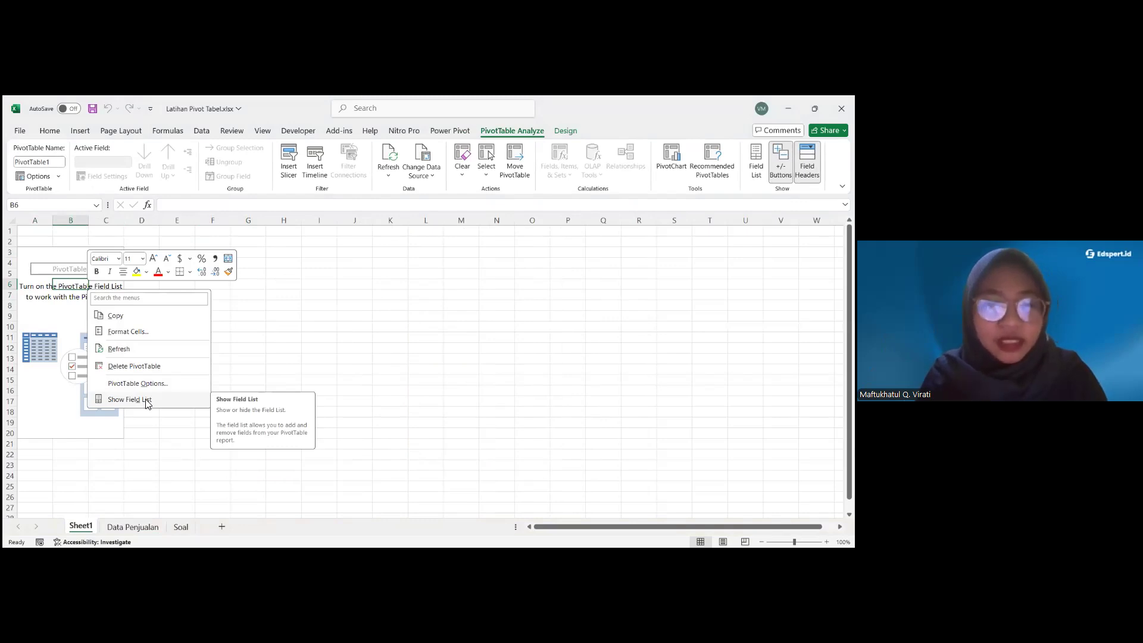
pyautogui.click(148, 401)
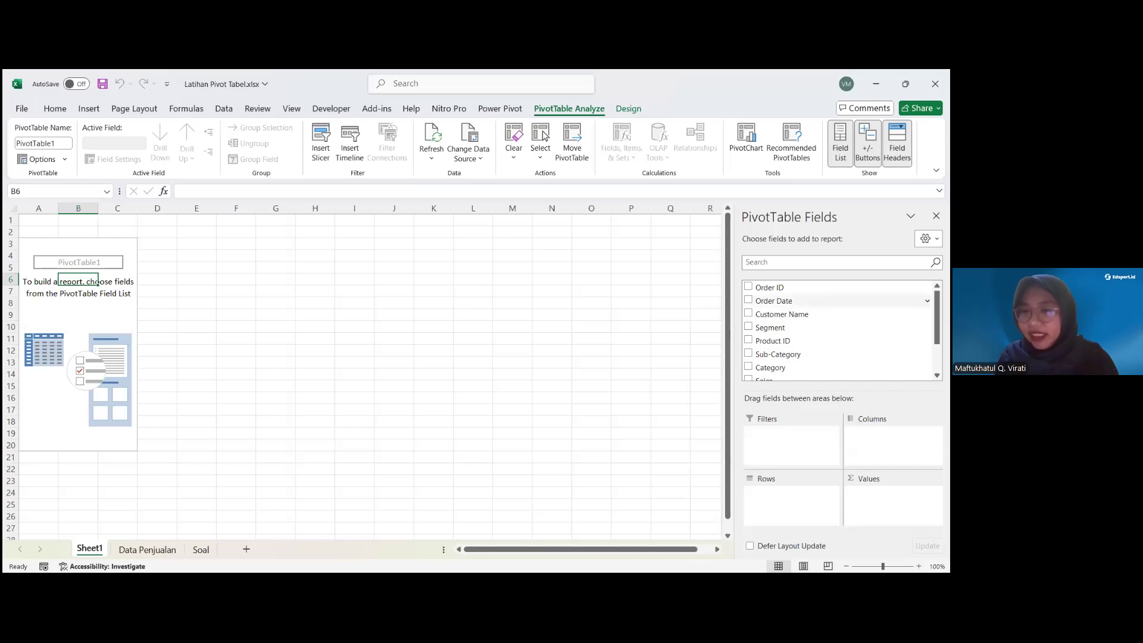
# Add the Category field to the Rows area of the PivotTable on Sheet1
pyautogui.scroll(-3, 833, 301)
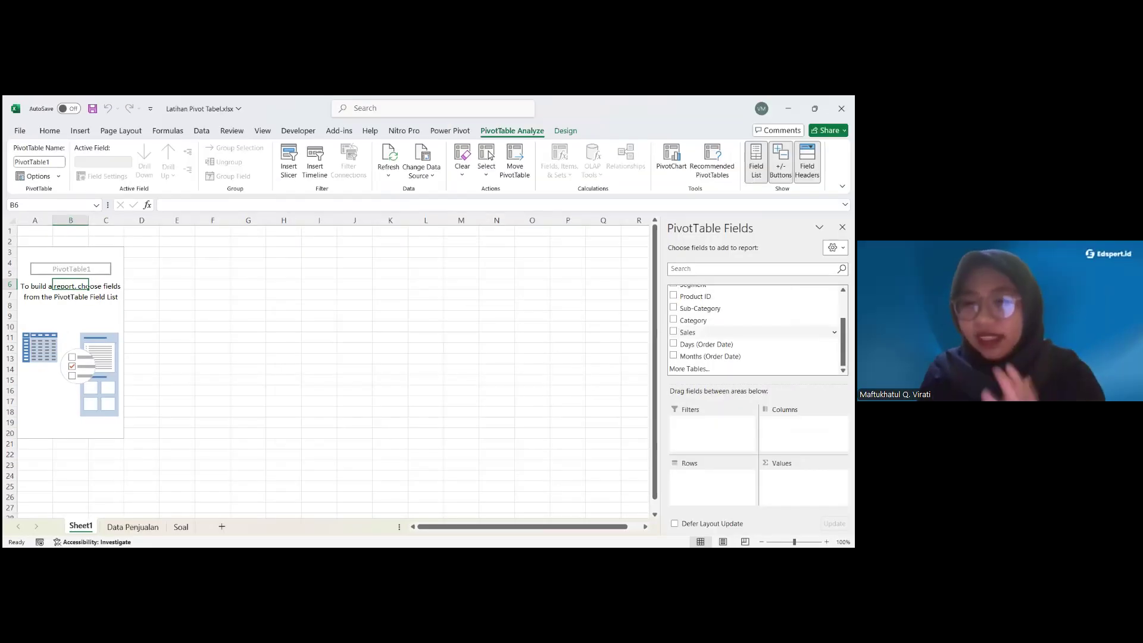
pyautogui.moveTo(694, 320); pyautogui.dragTo(713, 476)
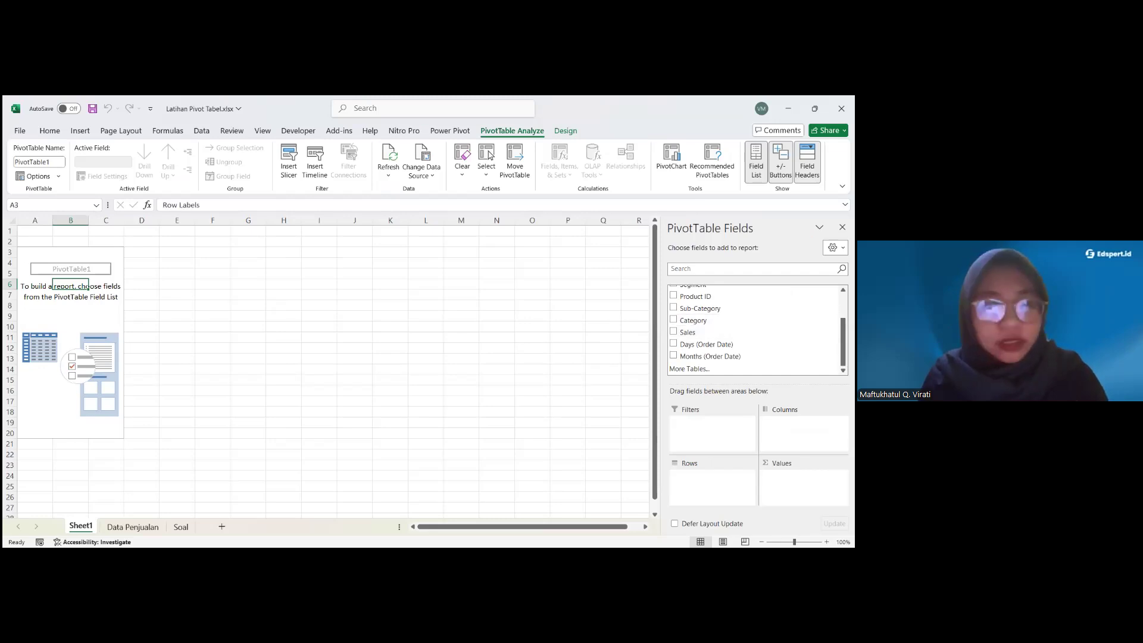
# Examine the category row labels of the PivotTable on Sheet1
pyautogui.click(47, 263)
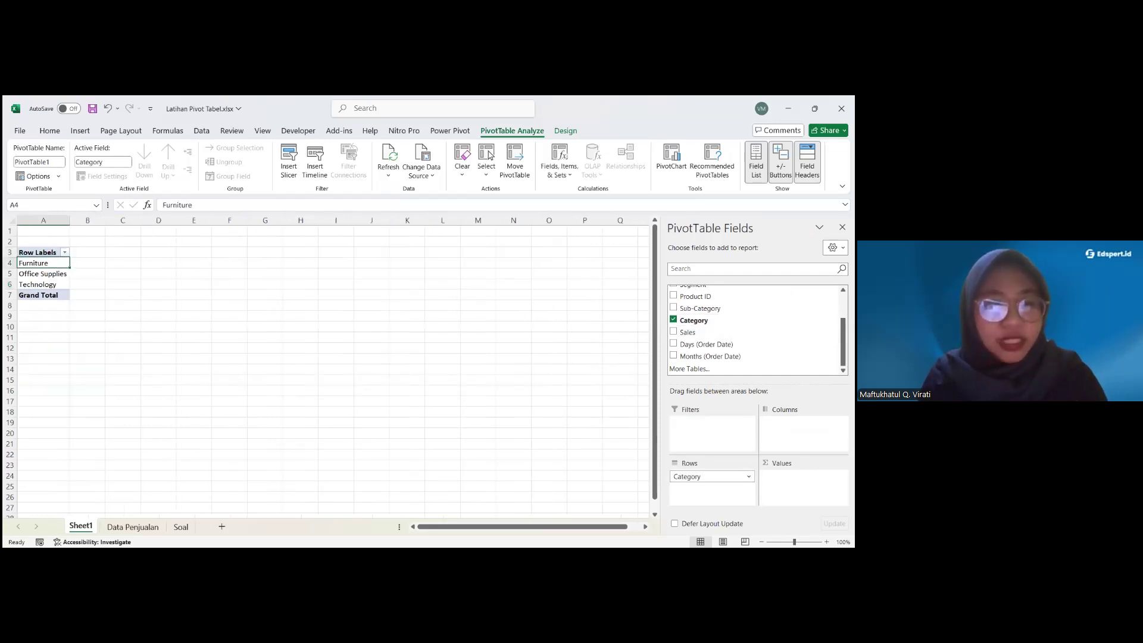
pyautogui.click(62, 286)
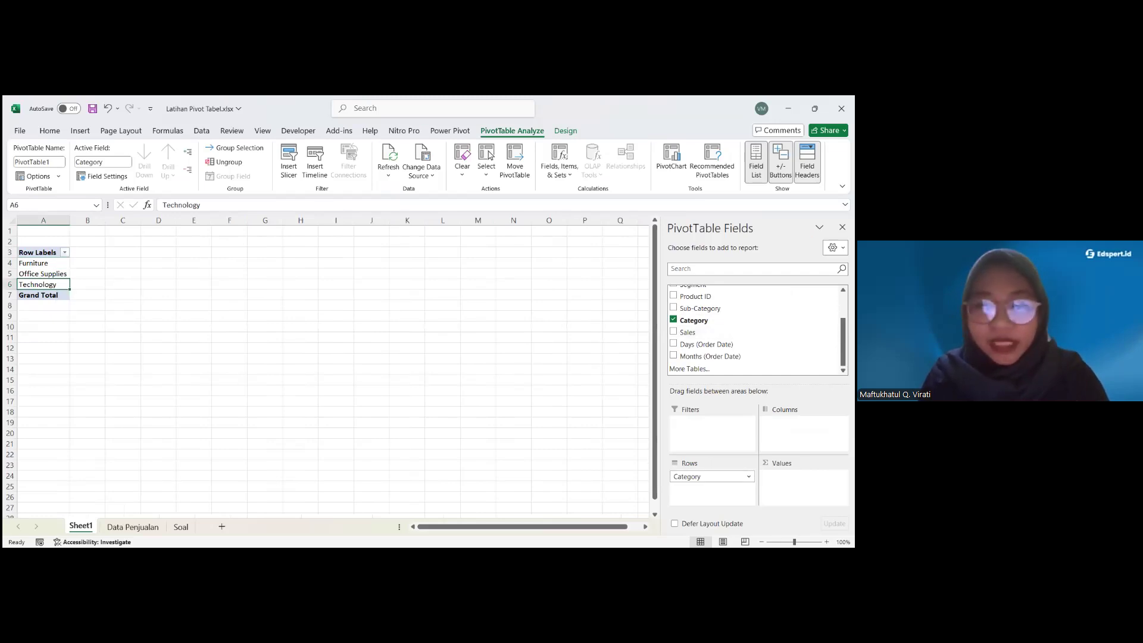
pyautogui.click(58, 266)
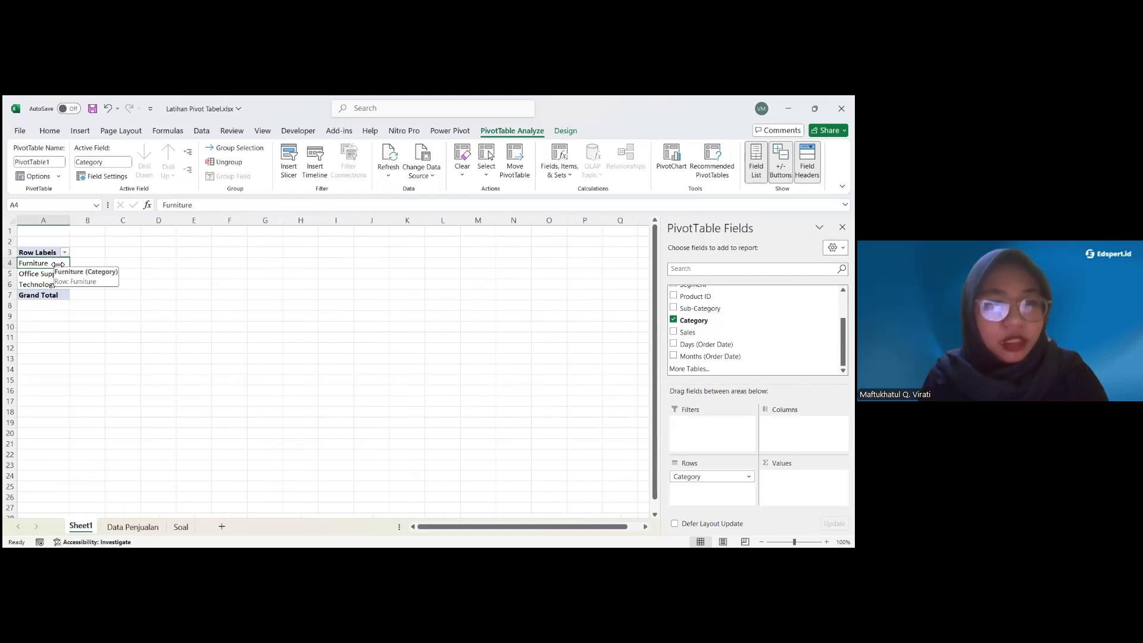
pyautogui.press('Down')
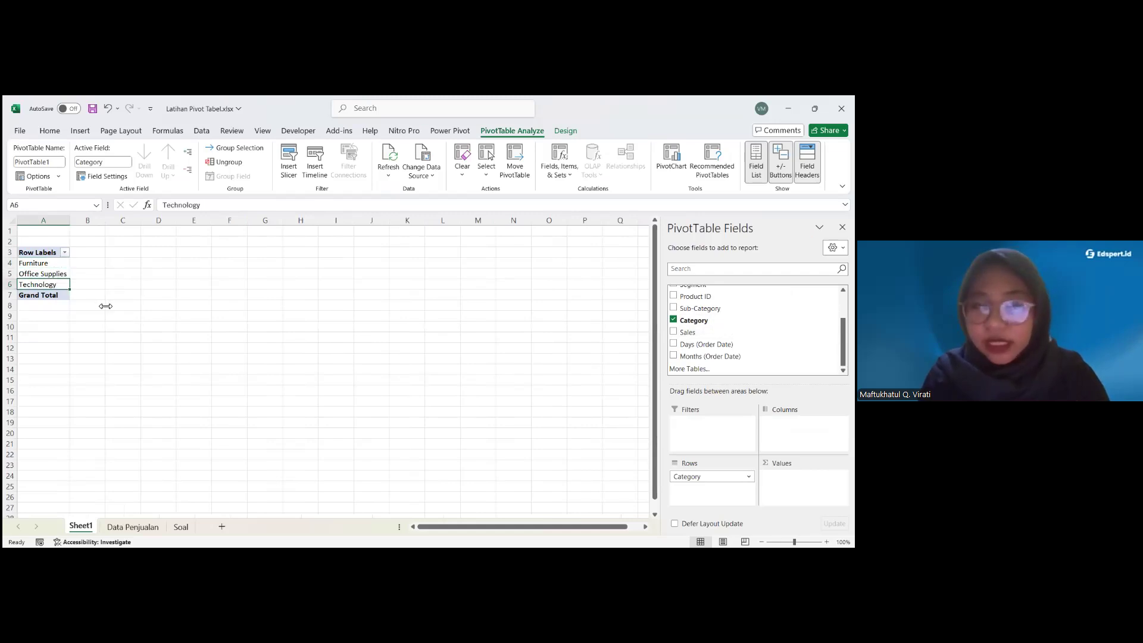
pyautogui.click(58, 262)
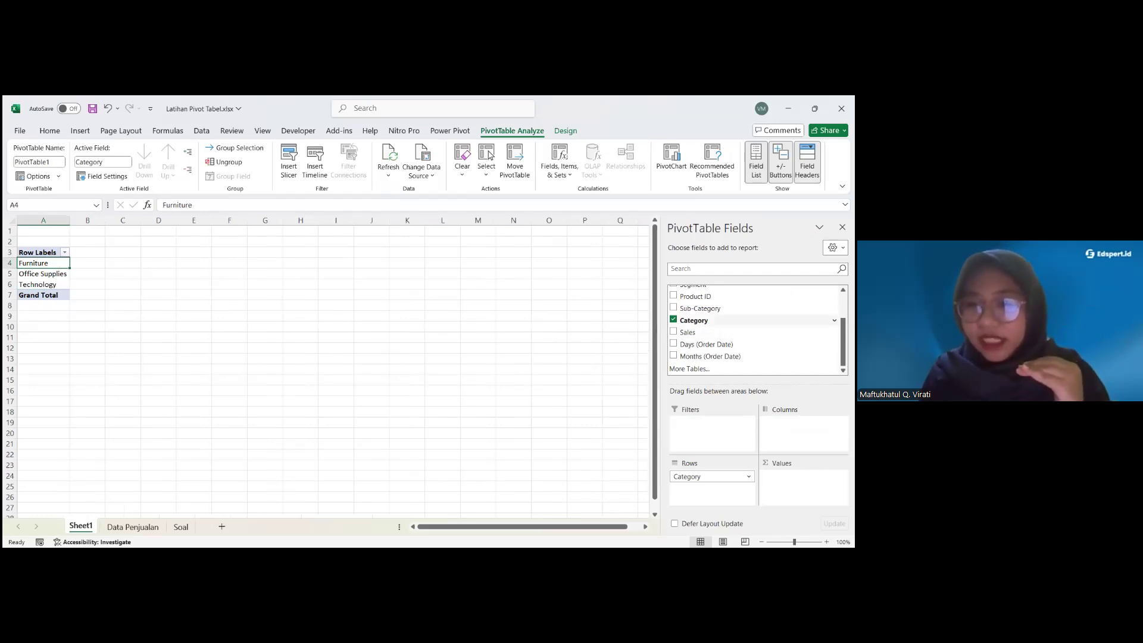
# Replace Category with Sub-Category in the PivotTable's Rows area, and move Sub-Category to the Columns area
pyautogui.click(674, 319)
pyautogui.moveTo(700, 308); pyautogui.dragTo(712, 485)
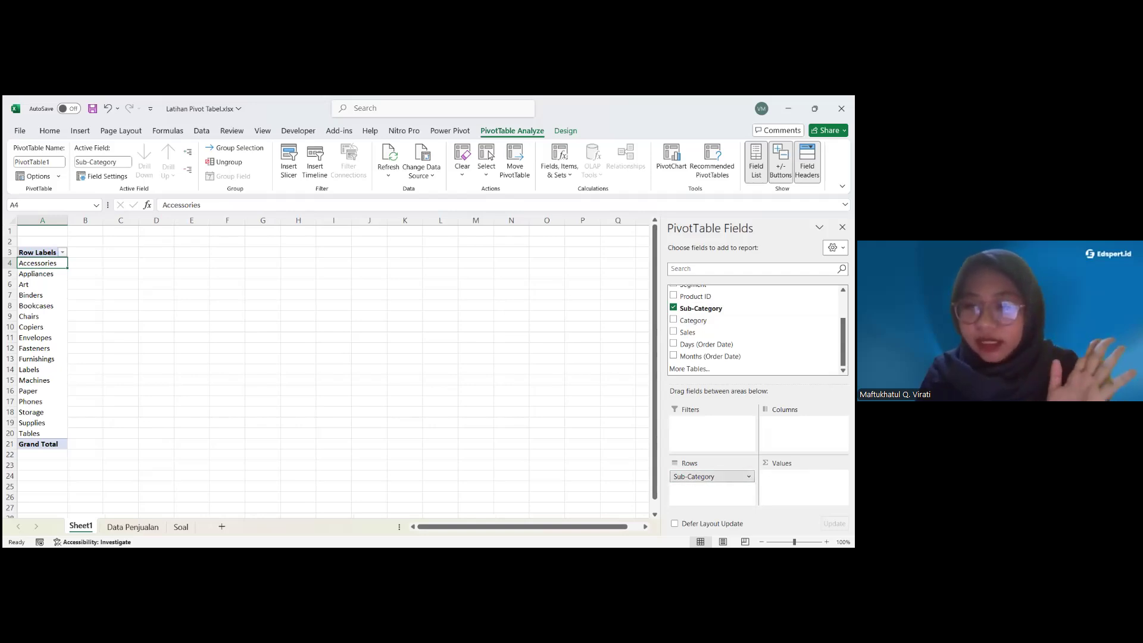
pyautogui.moveTo(804, 420); pyautogui.dragTo(804, 424)
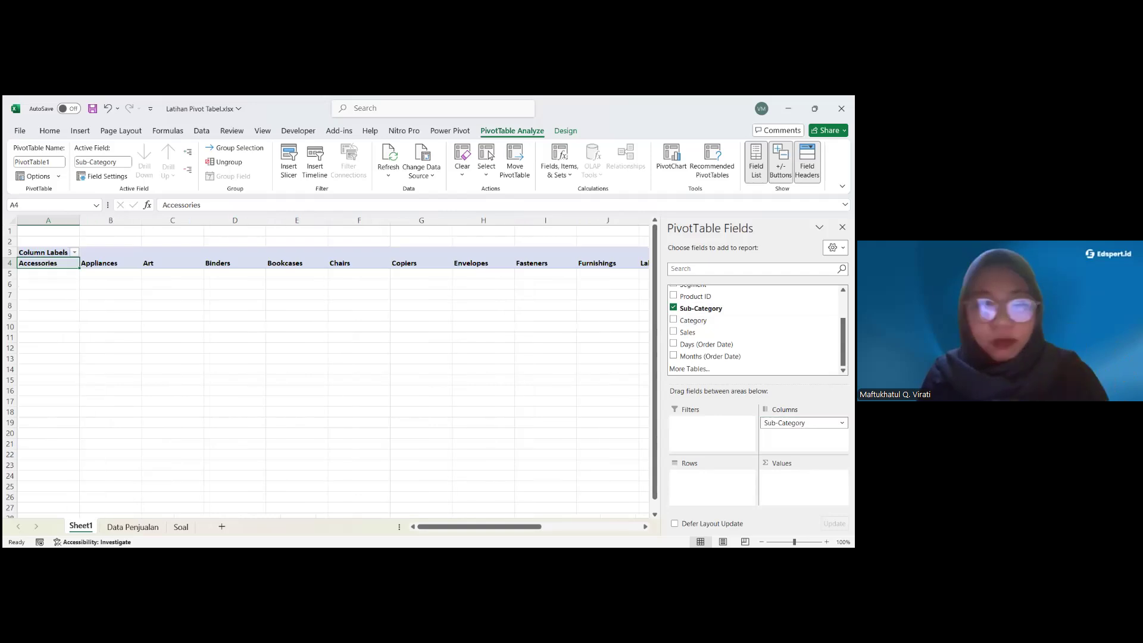
# Move Sub-Category from the Columns area back to Rows and remove it from the PivotTable
pyautogui.click(187, 275)
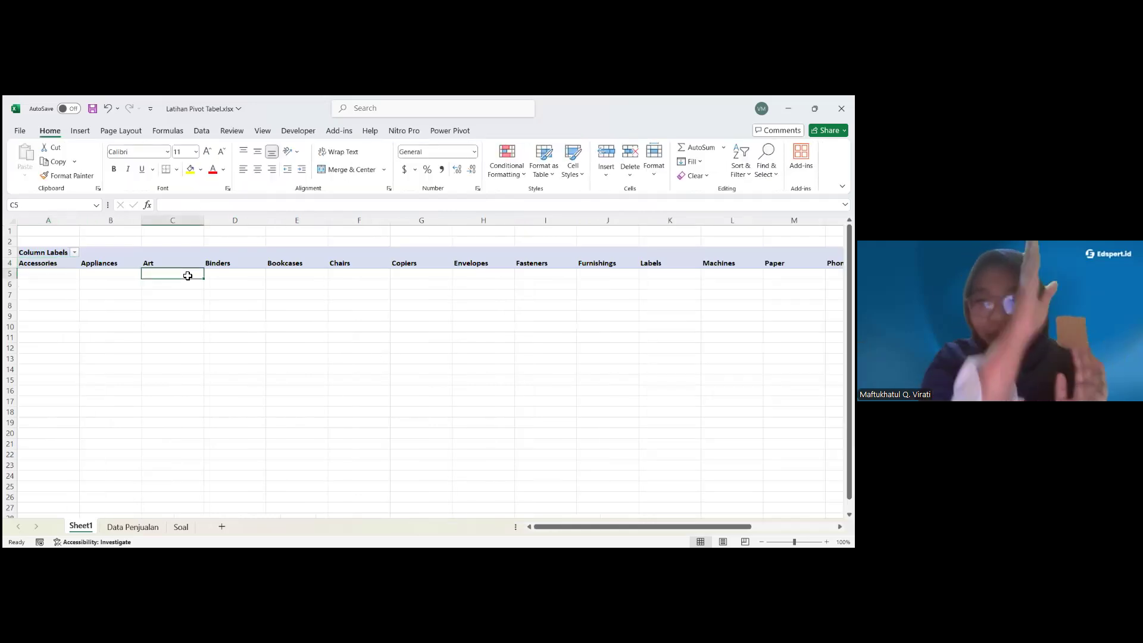
pyautogui.click(132, 261)
pyautogui.moveTo(794, 423); pyautogui.dragTo(712, 481)
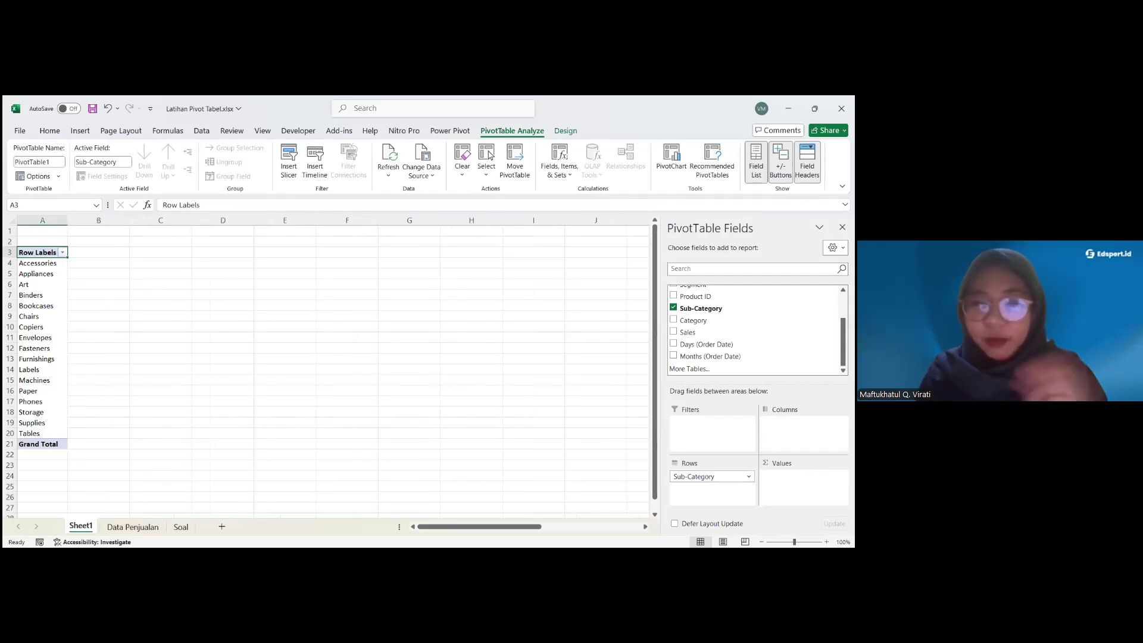
pyautogui.click(673, 308)
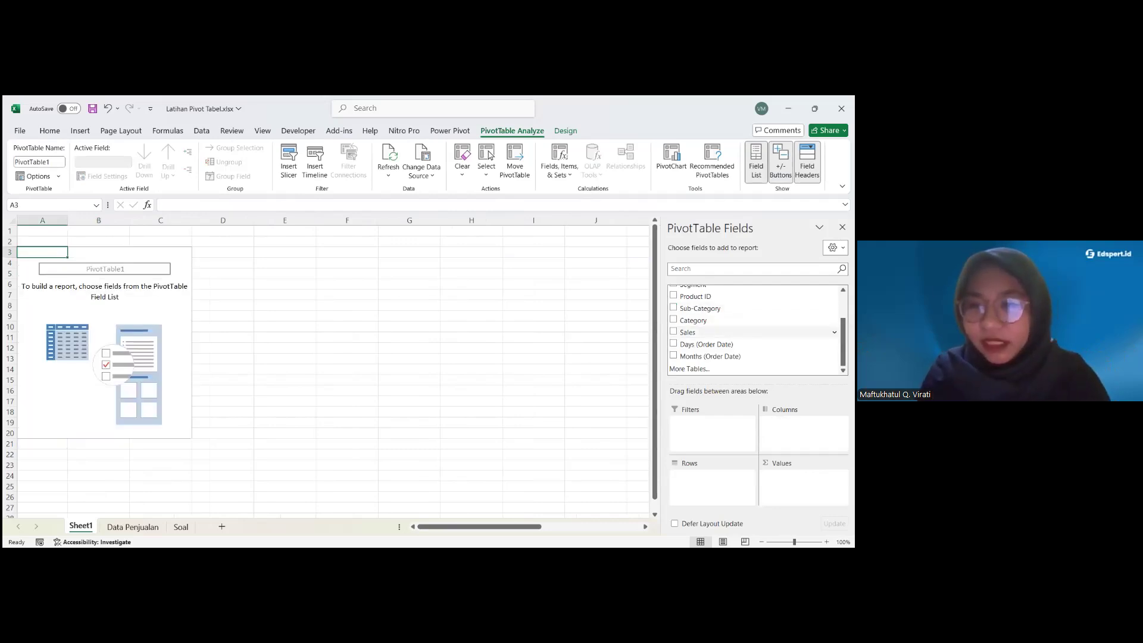
# Add the Category field to the Rows area and the Sales field to the Values area of the empty PivotTable
pyautogui.moveTo(694, 320); pyautogui.dragTo(712, 481)
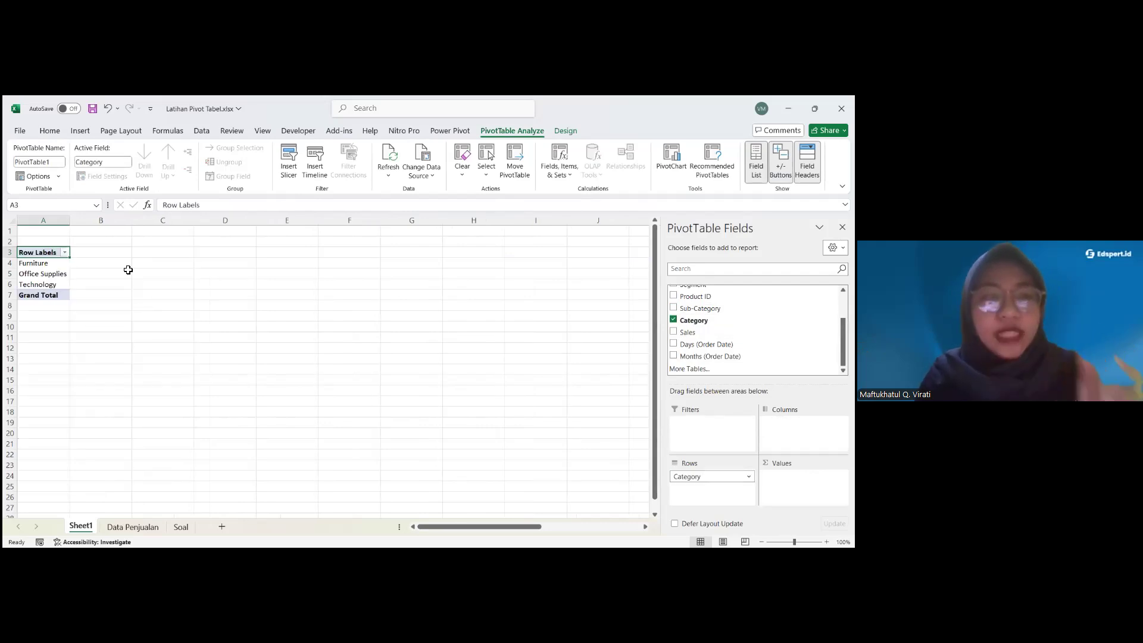
pyautogui.click(93, 265)
pyautogui.click(46, 266)
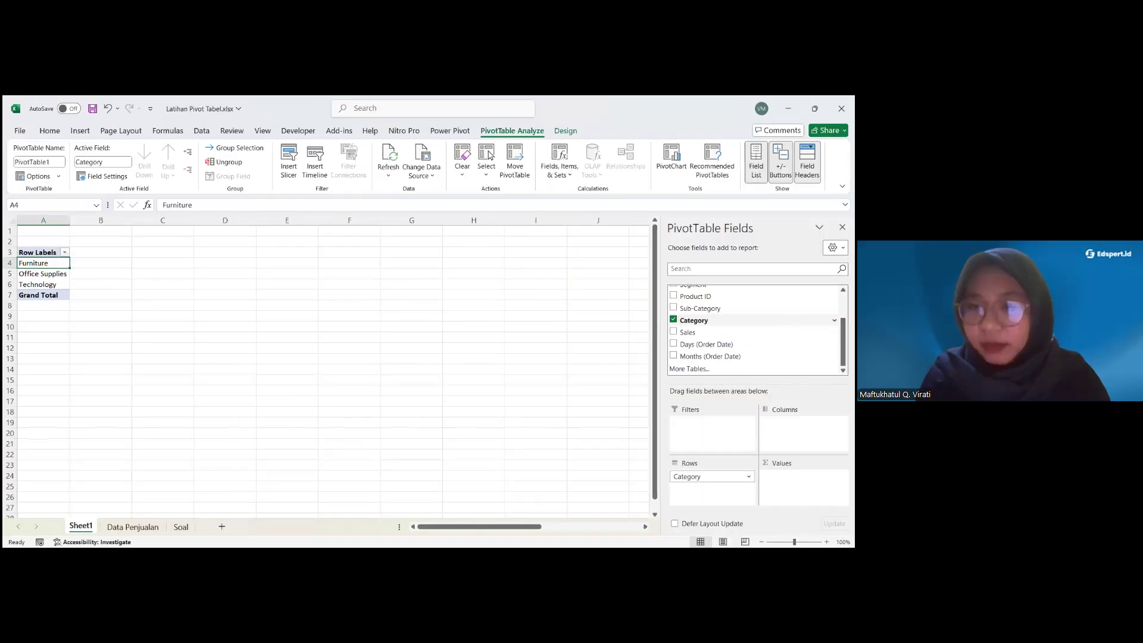
pyautogui.moveTo(764, 319); pyautogui.dragTo(789, 503)
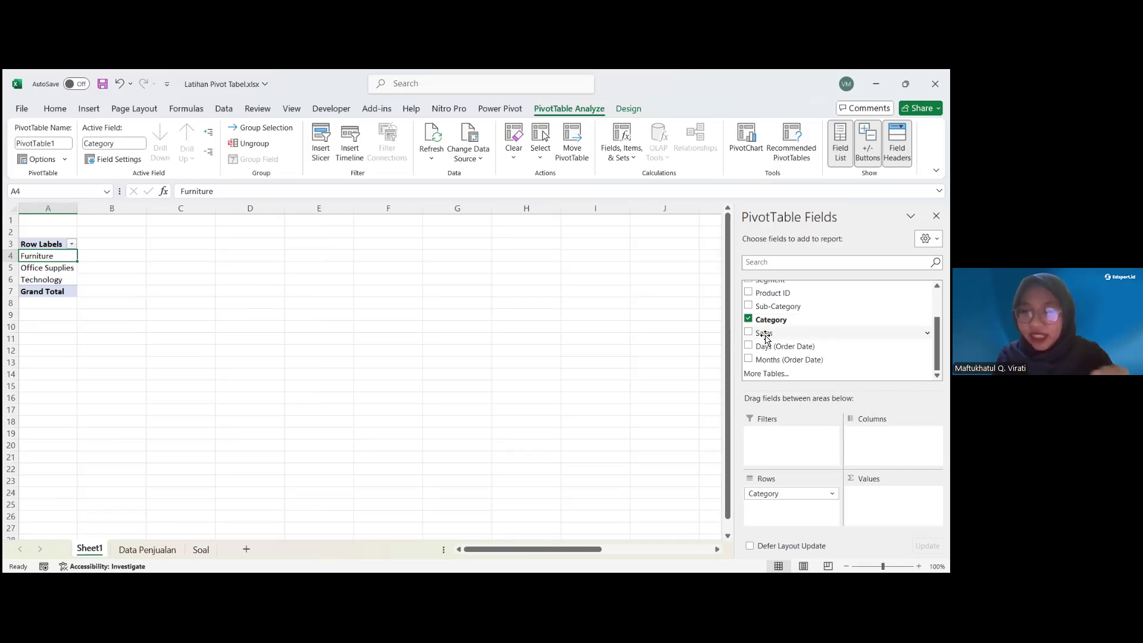
pyautogui.moveTo(764, 333); pyautogui.dragTo(893, 500)
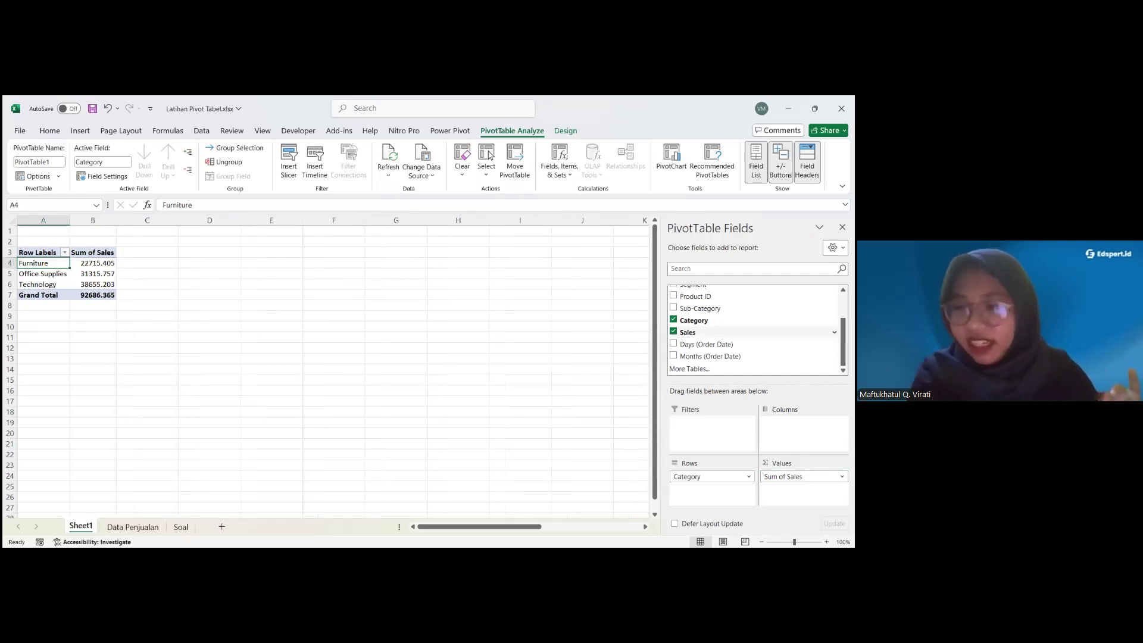
# Remove Sum of Sales from the Values area and Category from the Rows area
pyautogui.click(842, 476)
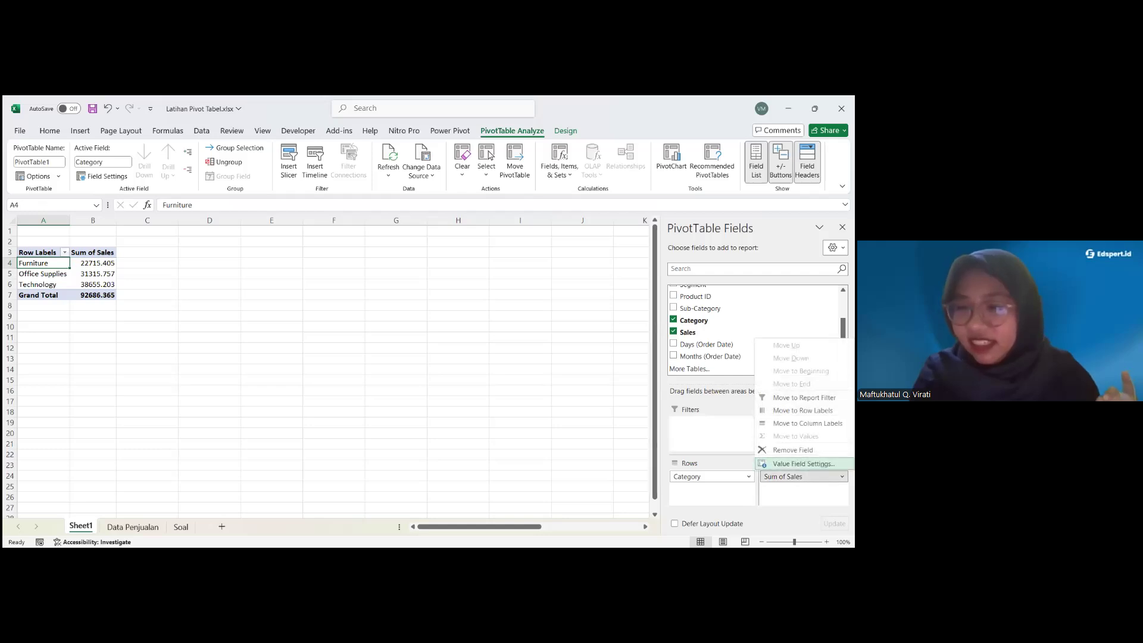
pyautogui.click(792, 451)
pyautogui.click(749, 476)
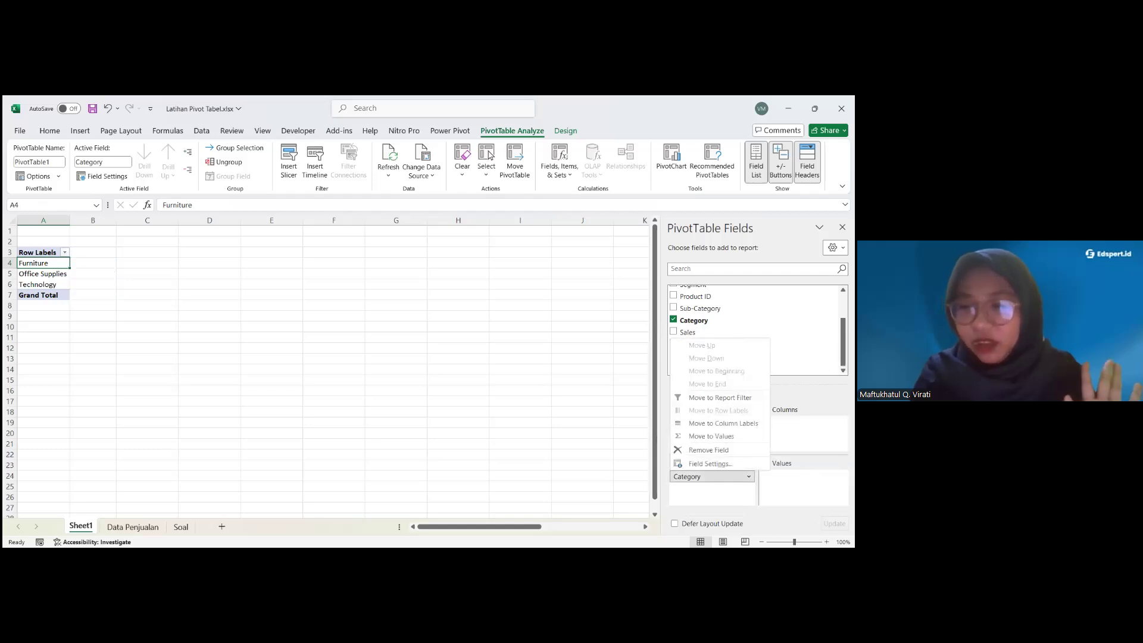
pyautogui.click(708, 450)
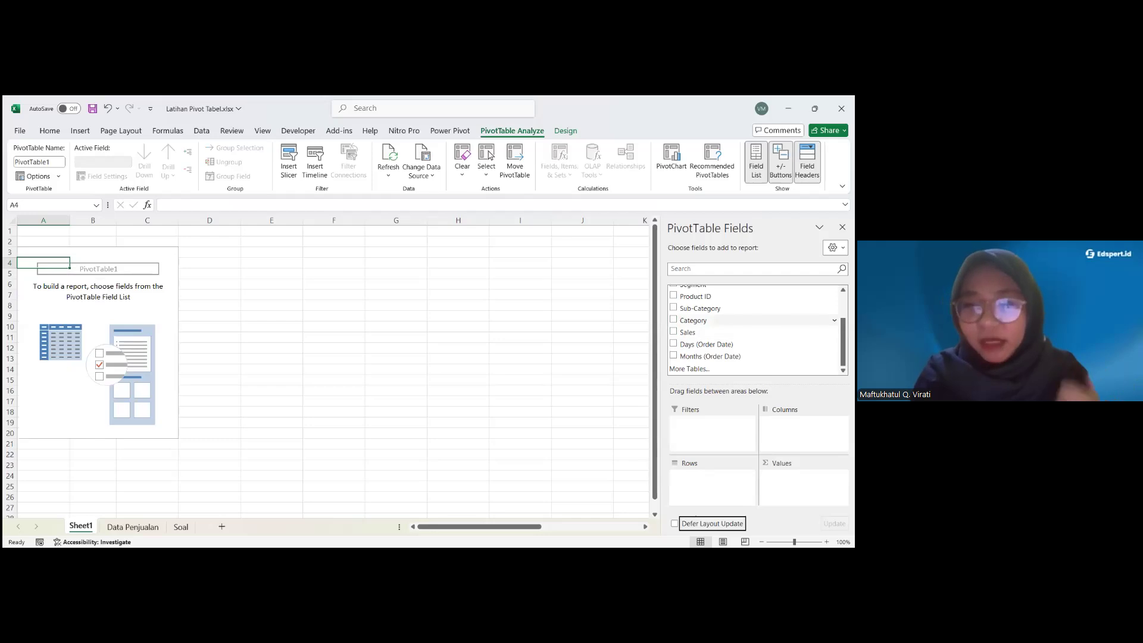
# Rebuild the PivotTable with Category in Rows and Sum of Sales in Values
pyautogui.click(127, 308)
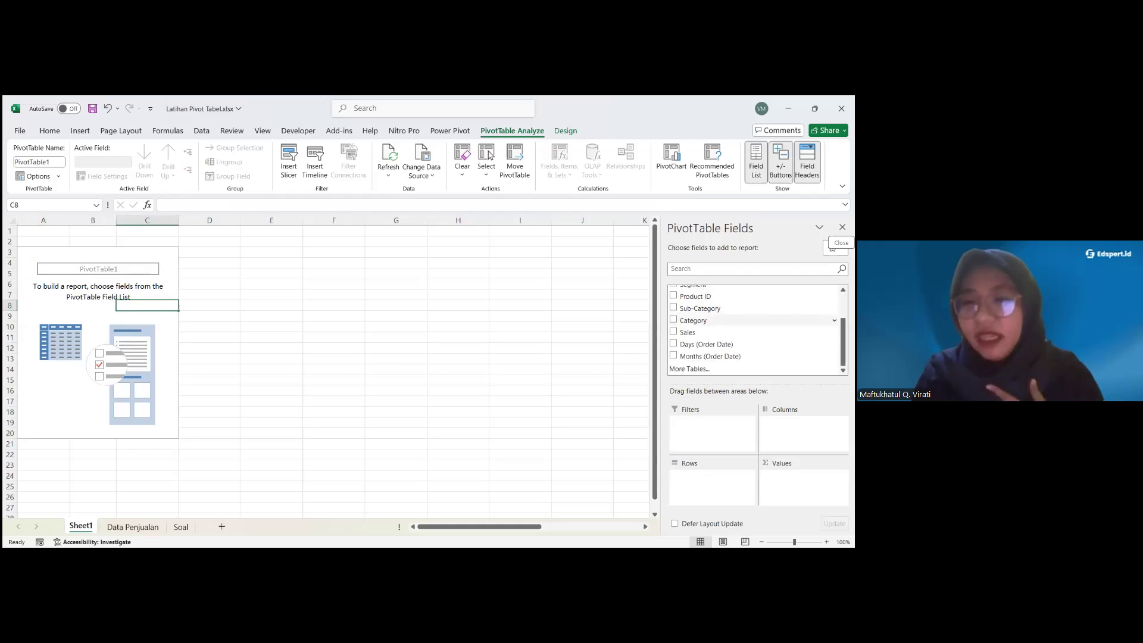
pyautogui.moveTo(693, 320); pyautogui.dragTo(712, 479)
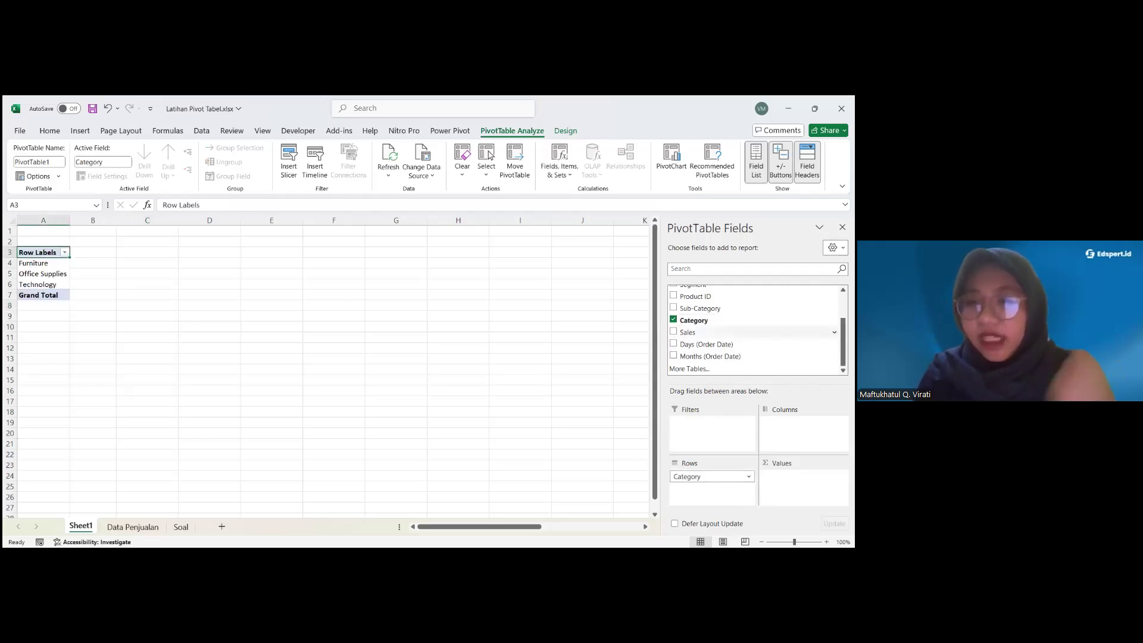
pyautogui.moveTo(688, 332); pyautogui.dragTo(804, 482)
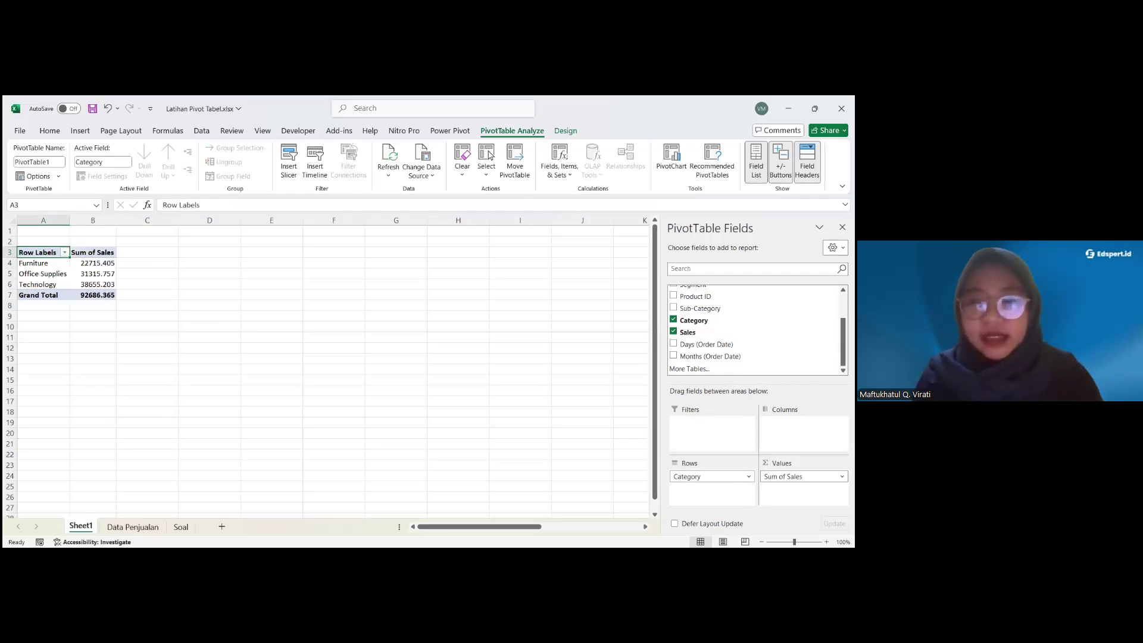
pyautogui.click(62, 275)
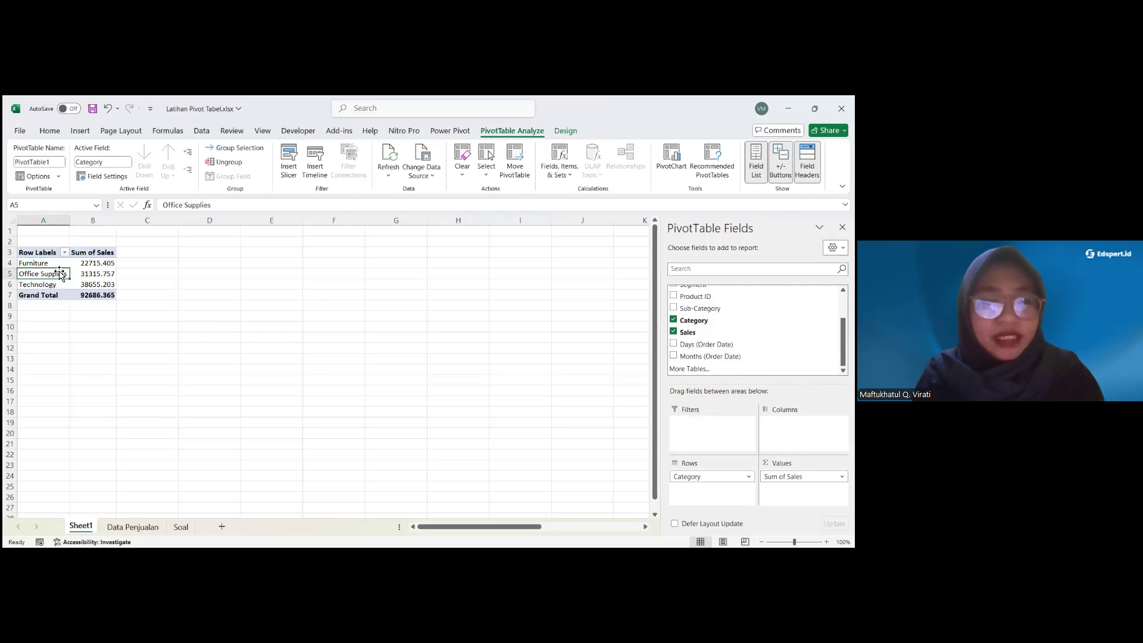
pyautogui.click(92, 265)
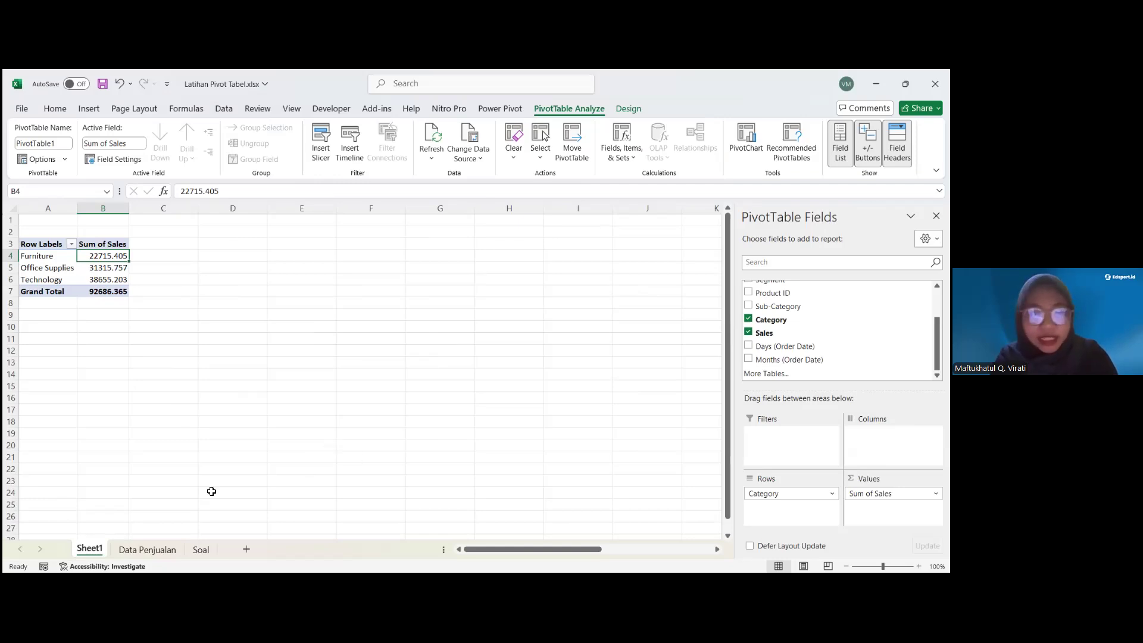
# Open the settings for creating a PivotTable from the sales data on the Data Penjualan sheet
pyautogui.click(137, 551)
pyautogui.press('Right')
pyautogui.press('Right')
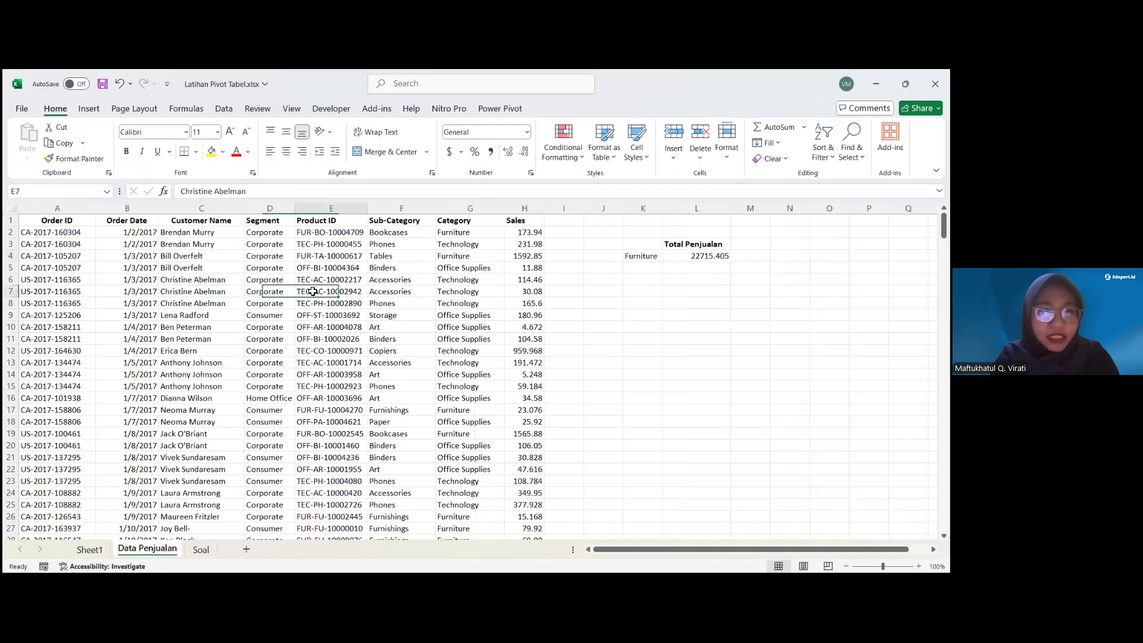
pyautogui.click(89, 109)
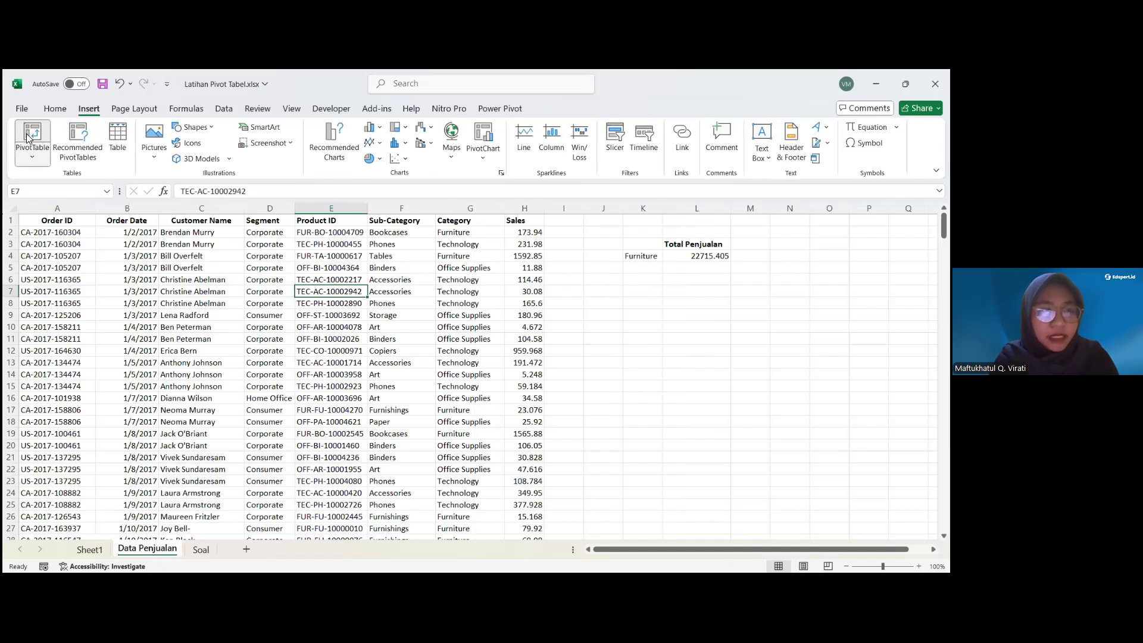
pyautogui.click(32, 152)
pyautogui.click(45, 157)
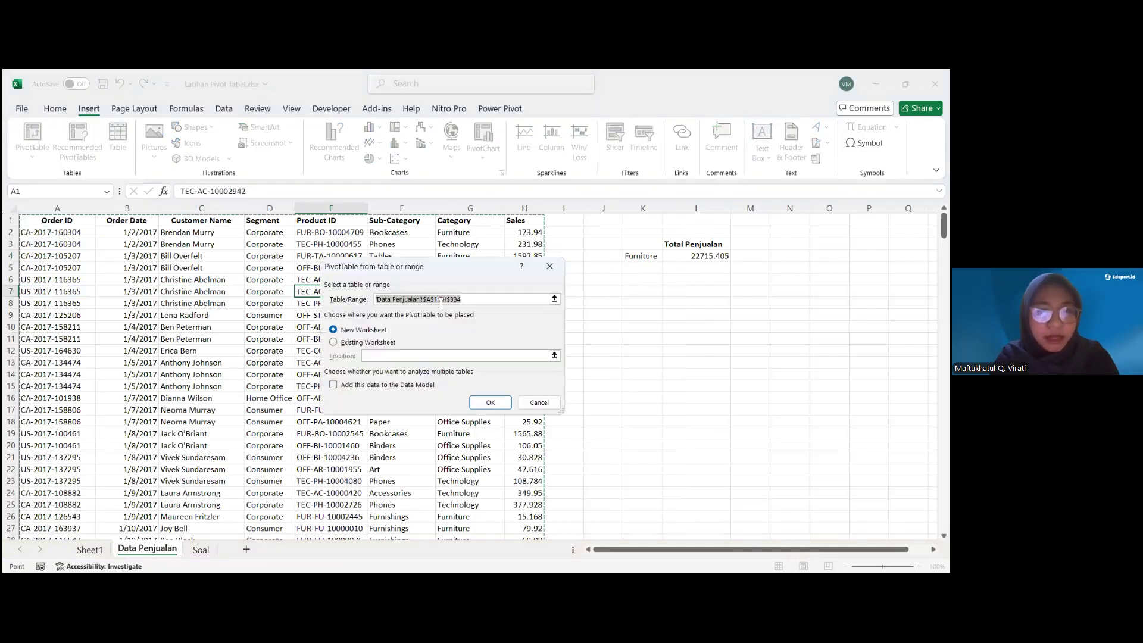
# Inspect the source range for the new PivotTable, cancel its creation and go back to Sheet1
pyautogui.moveTo(377, 299); pyautogui.dragTo(425, 302)
pyautogui.click(425, 302)
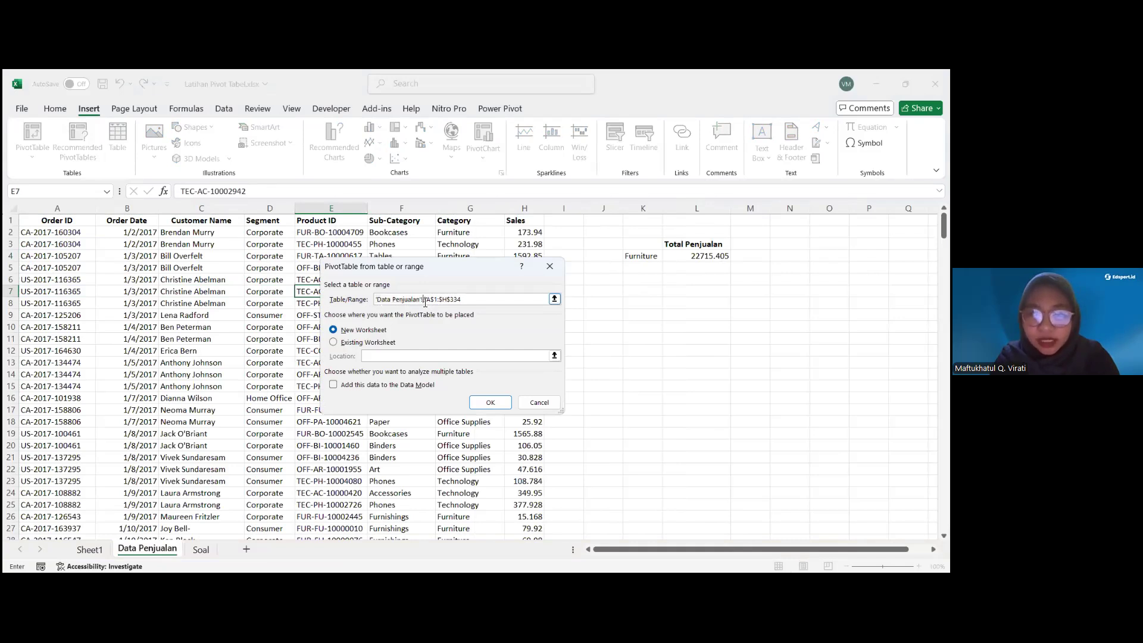
pyautogui.doubleClick(425, 302)
pyautogui.click(425, 302)
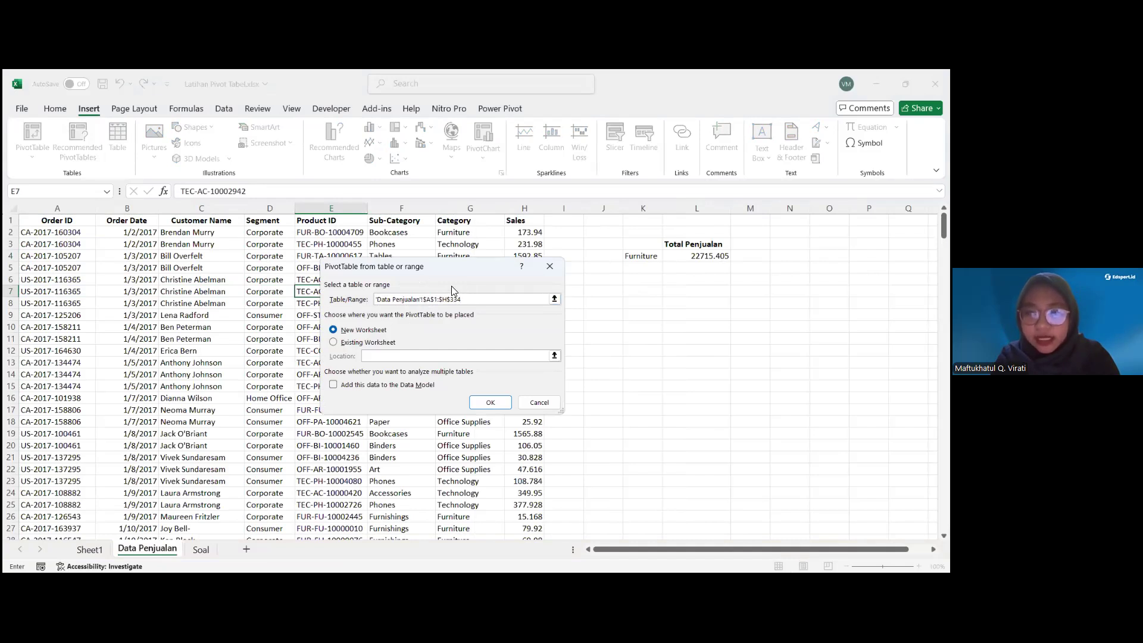
pyautogui.click(539, 402)
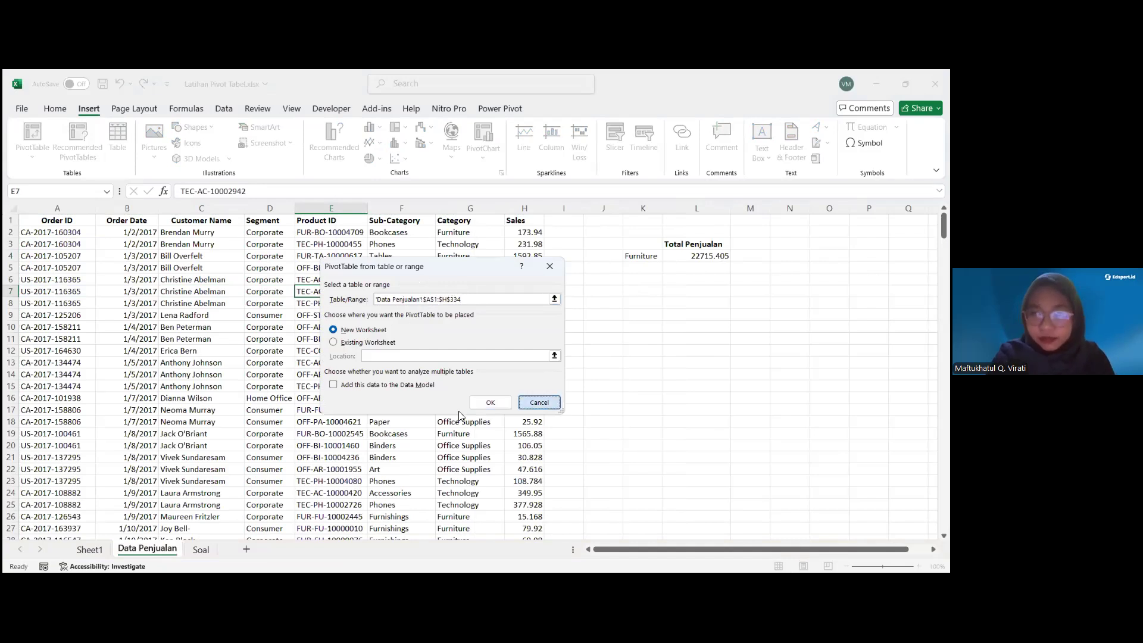
pyautogui.click(89, 549)
# Move Category from the Rows area to Columns and back to Rows to compare the layouts
pyautogui.click(74, 278)
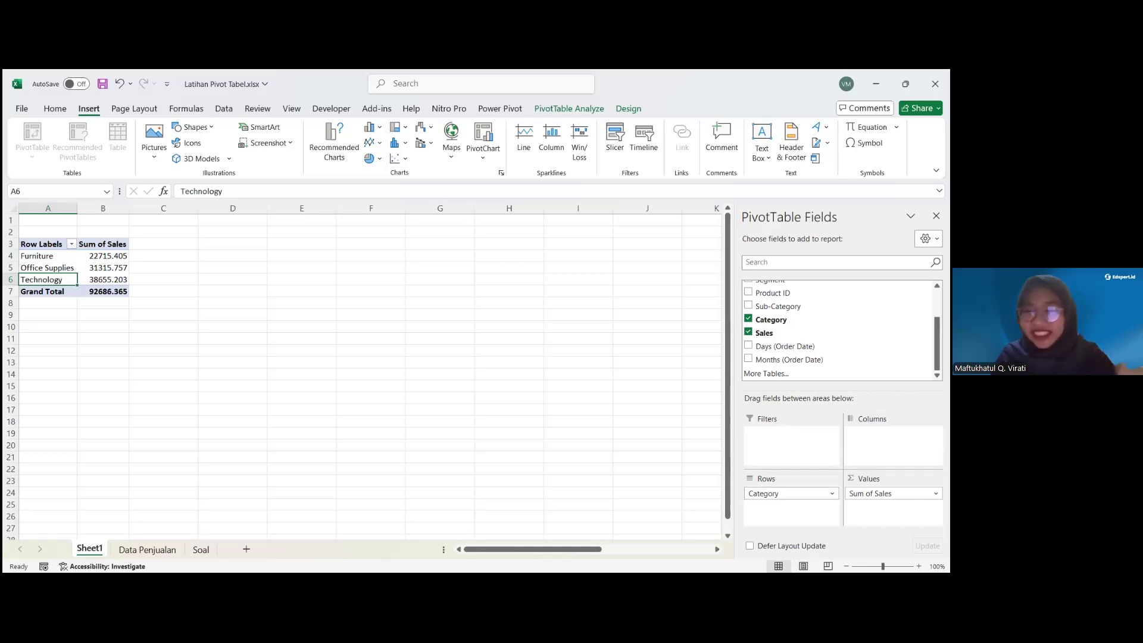
pyautogui.moveTo(762, 494); pyautogui.dragTo(893, 438)
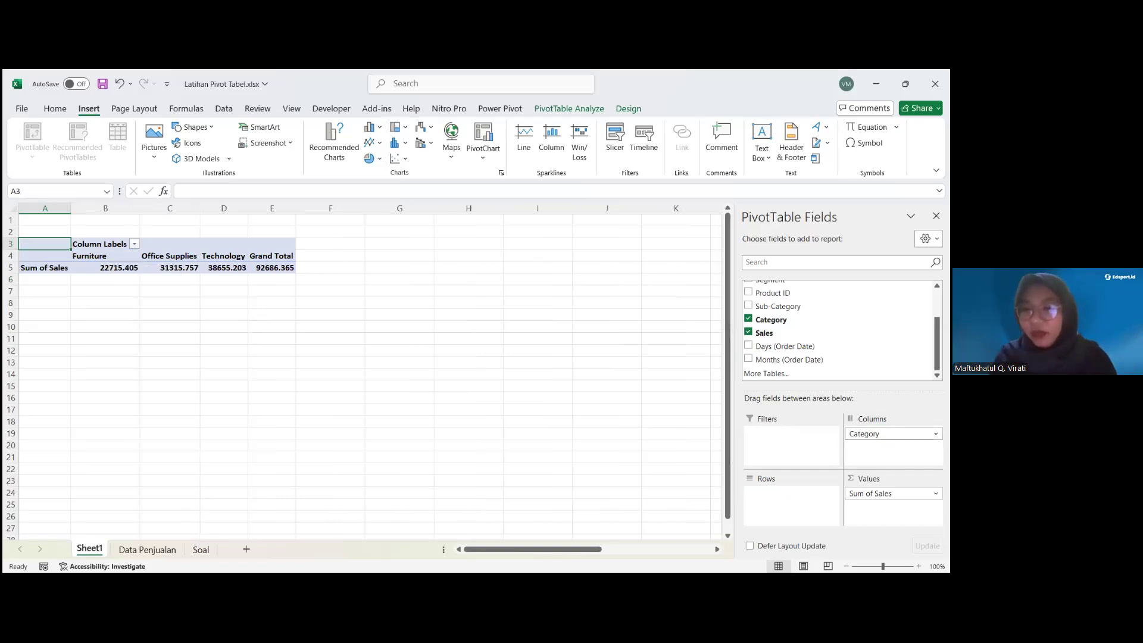
pyautogui.moveTo(881, 434); pyautogui.dragTo(791, 500)
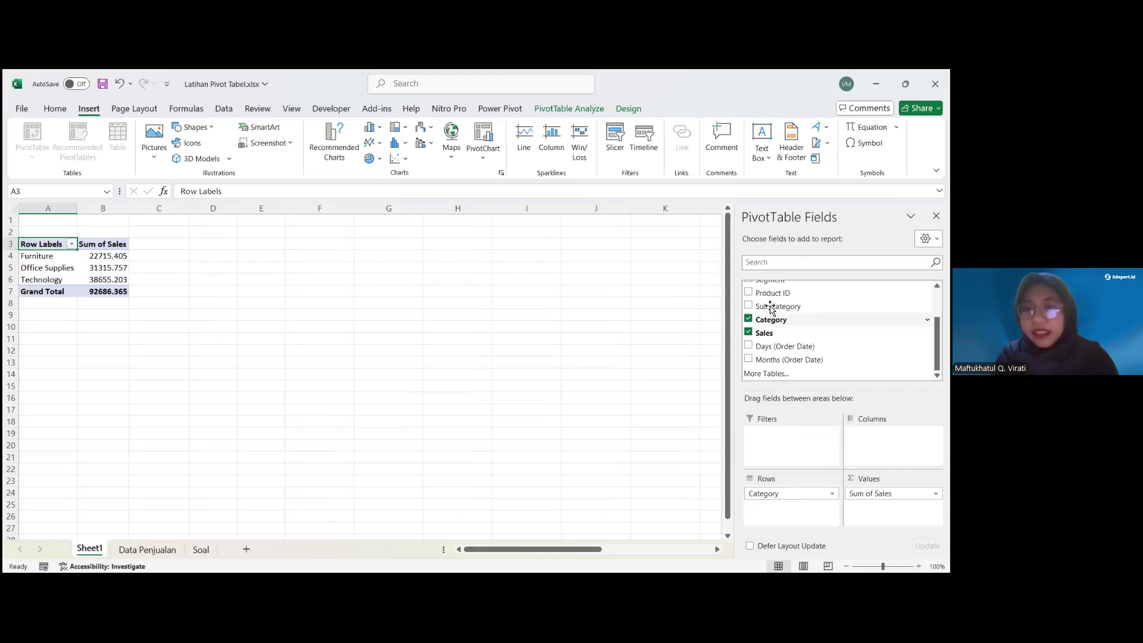
# Add the Sub-Category field beneath Category in the PivotTable's Rows area
pyautogui.moveTo(778, 306); pyautogui.dragTo(792, 506)
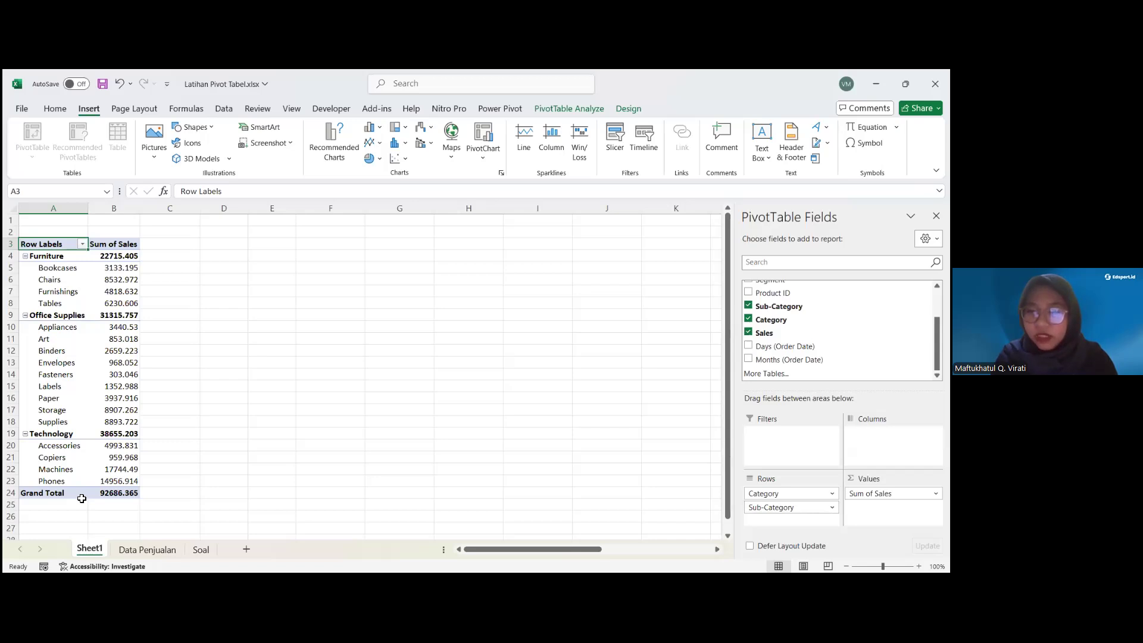
# Try Sub-Category in the Columns area, look across the wide layout, and return the field beneath Category in Rows
pyautogui.moveTo(792, 508); pyautogui.dragTo(887, 433)
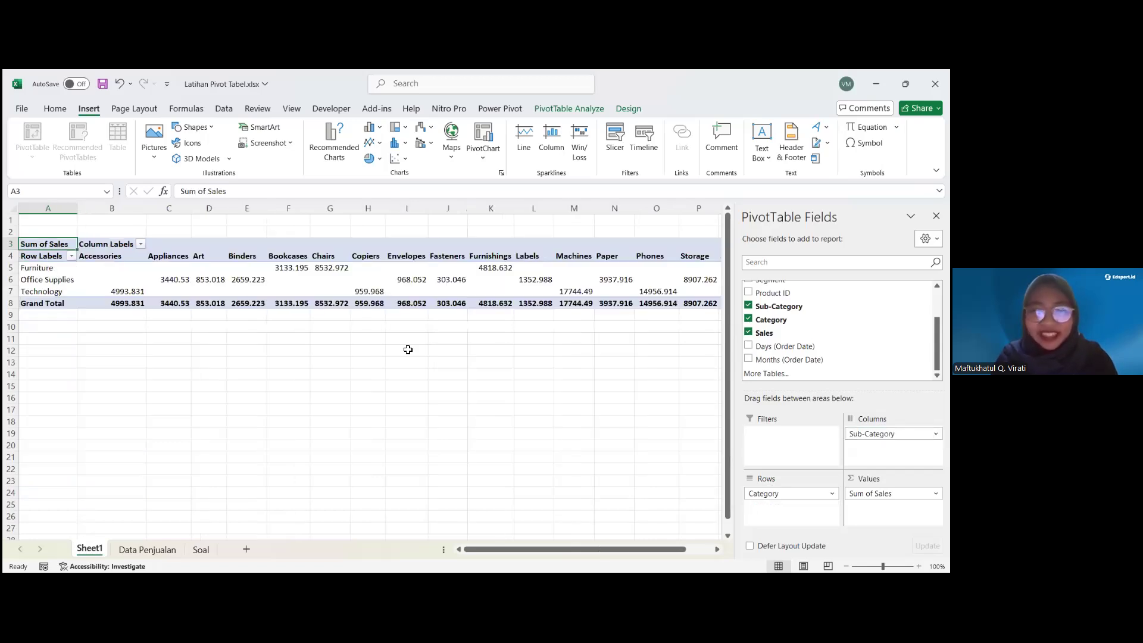
pyautogui.hscroll(3, 289, 333)
pyautogui.hscroll(-2, 290, 333)
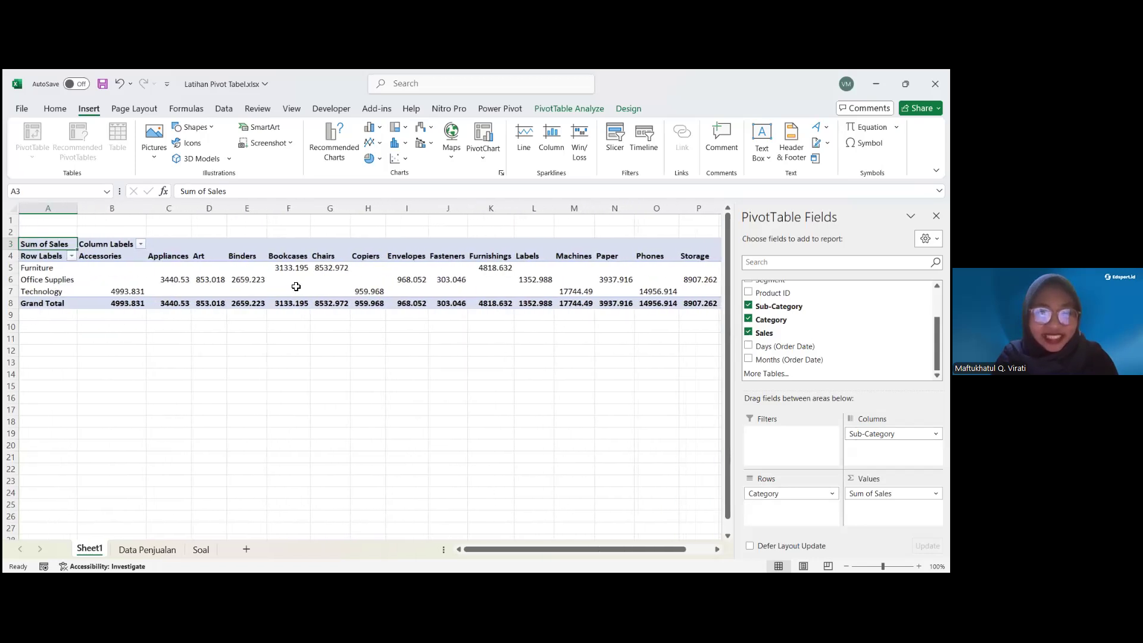
pyautogui.moveTo(881, 434); pyautogui.dragTo(792, 507)
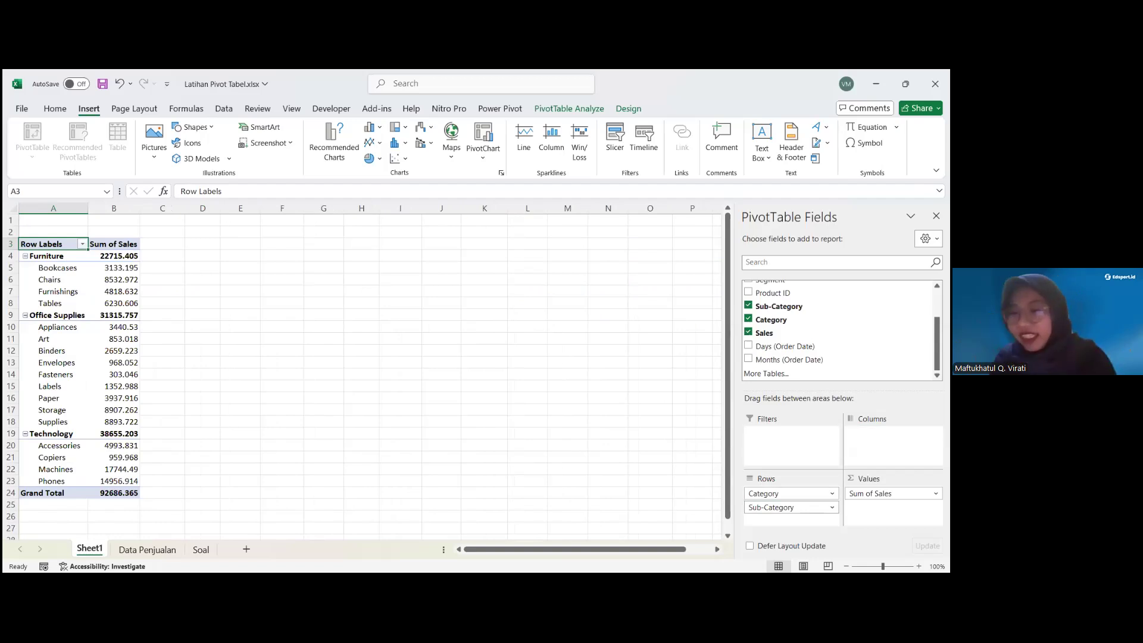
# Remove the Sub-Category field from the PivotTable's Rows area, keeping Category
pyautogui.click(792, 508)
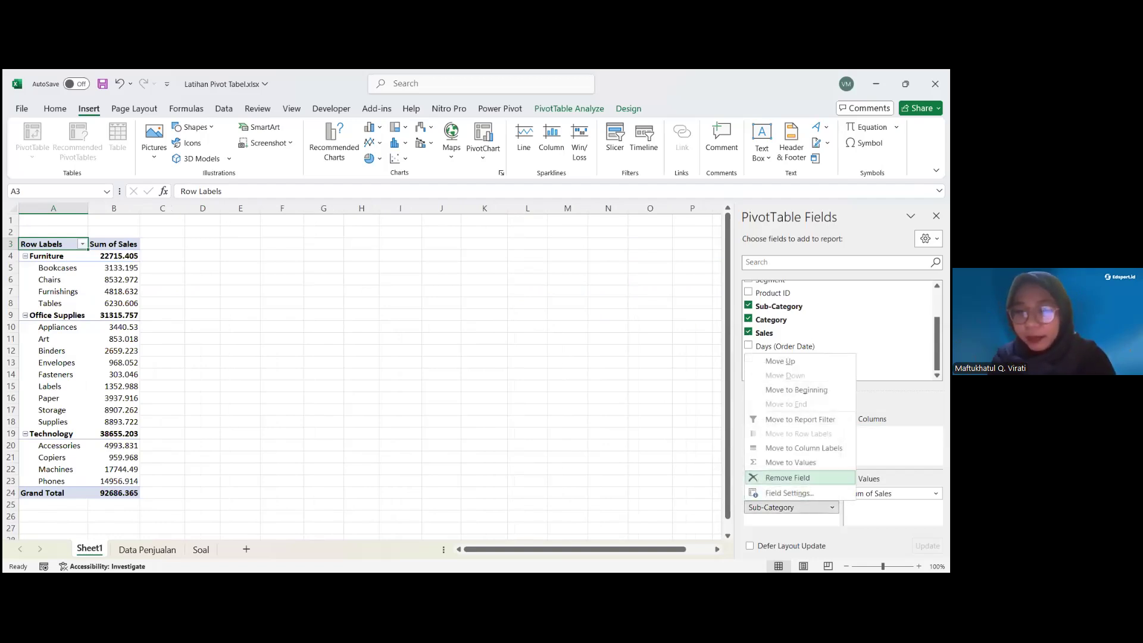
pyautogui.click(787, 477)
pyautogui.click(298, 397)
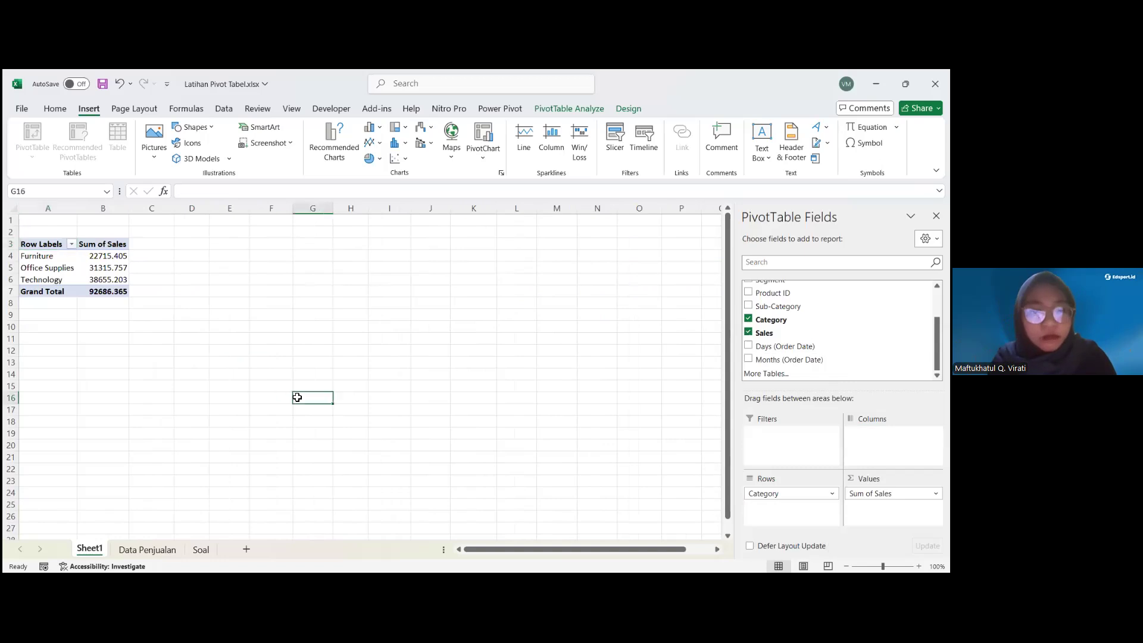
pyautogui.click(221, 383)
pyautogui.click(117, 352)
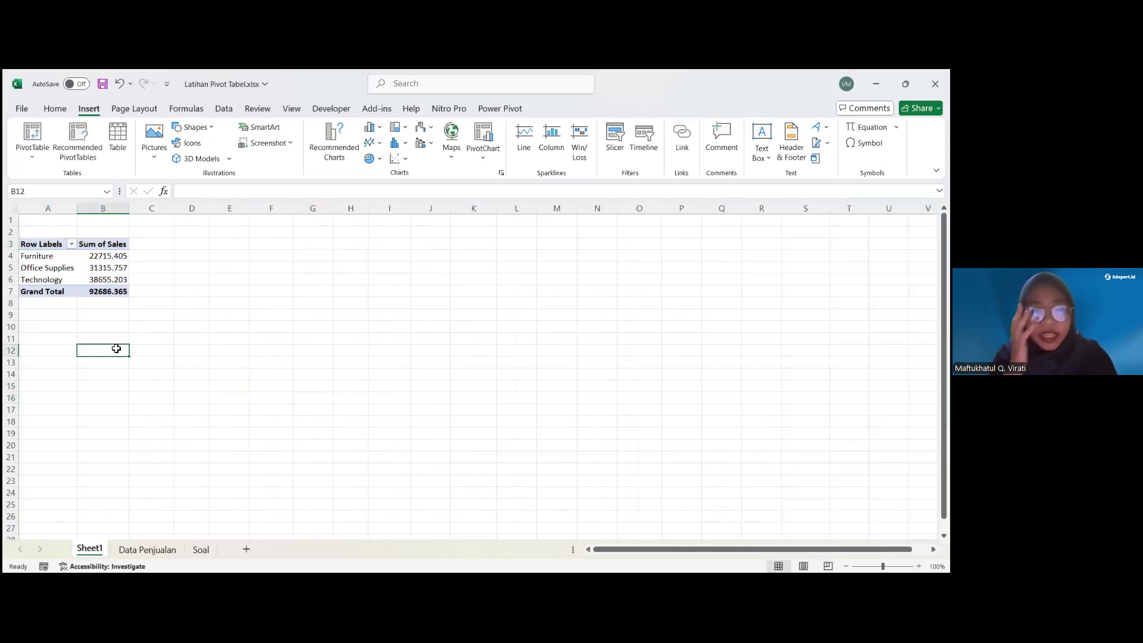
# Enter a short sample list in B10:B12 beneath the PivotTable, headed Nama and followed by two first names
pyautogui.click(182, 259)
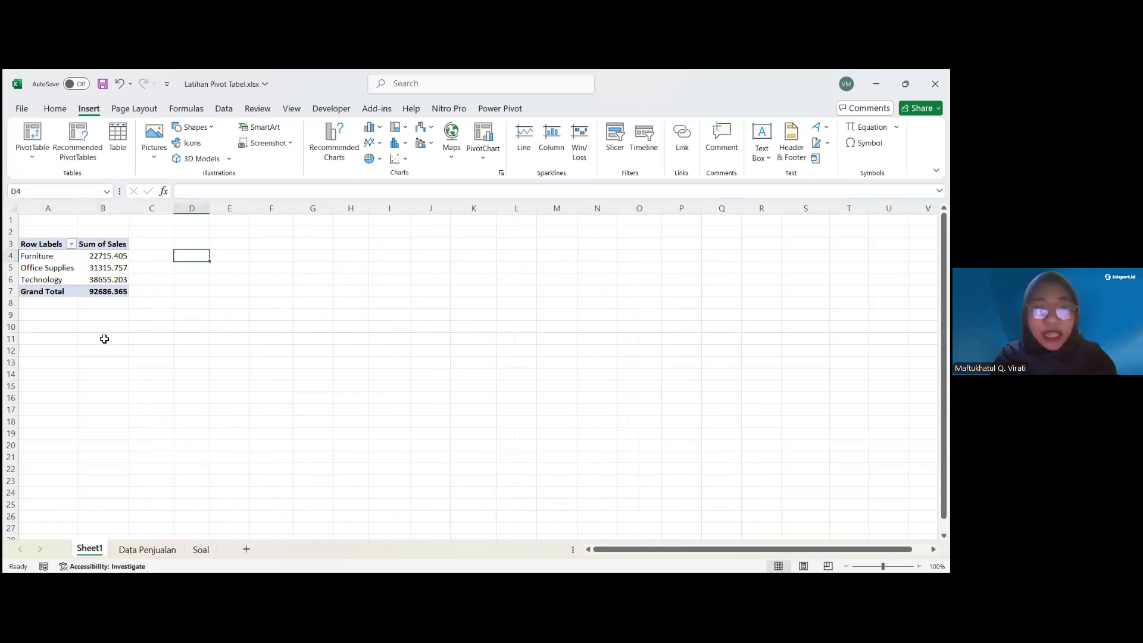
pyautogui.click(82, 329)
pyautogui.click(69, 327)
pyautogui.click(125, 326)
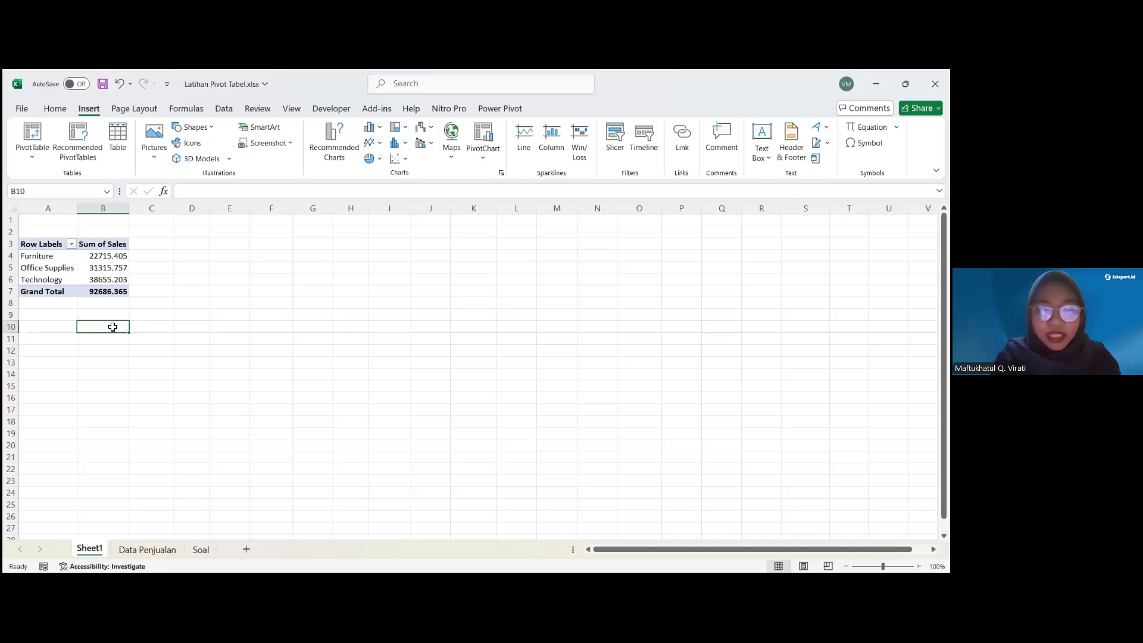
pyautogui.write('ma')
pyautogui.press('Return')
pyautogui.write('Ali')
pyautogui.press('Return')
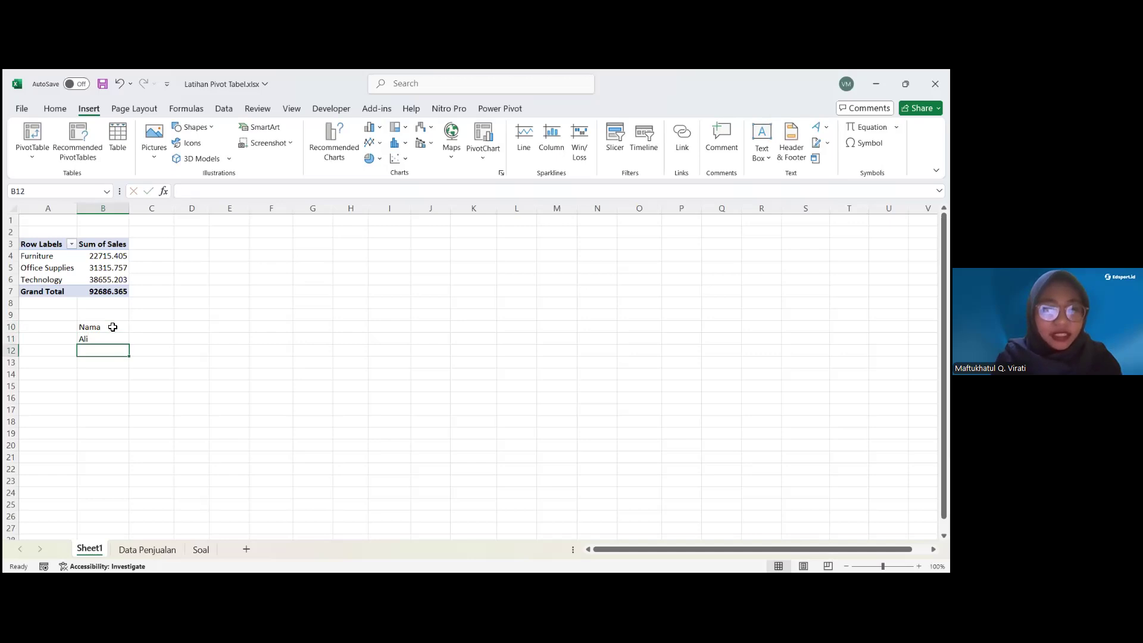
pyautogui.write('Beta')
pyautogui.press('Return')
# Add Sub-Category beneath Category in the Rows area again, agreeing to replace the sheet data that the PivotTable overlaps
pyautogui.click(72, 269)
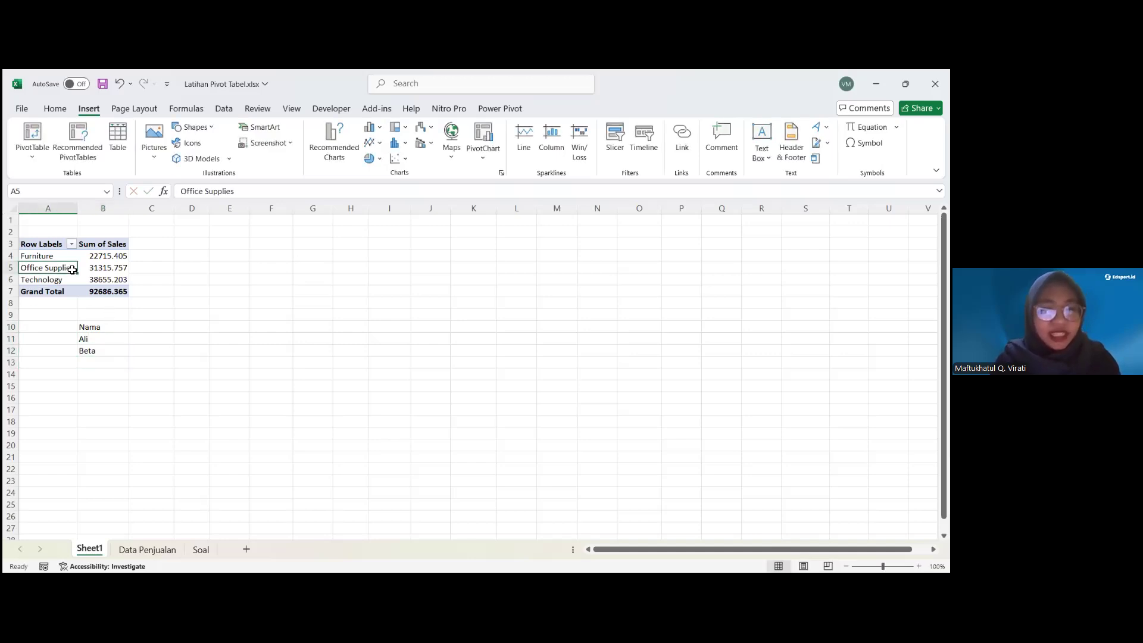
pyautogui.moveTo(778, 306); pyautogui.dragTo(787, 503)
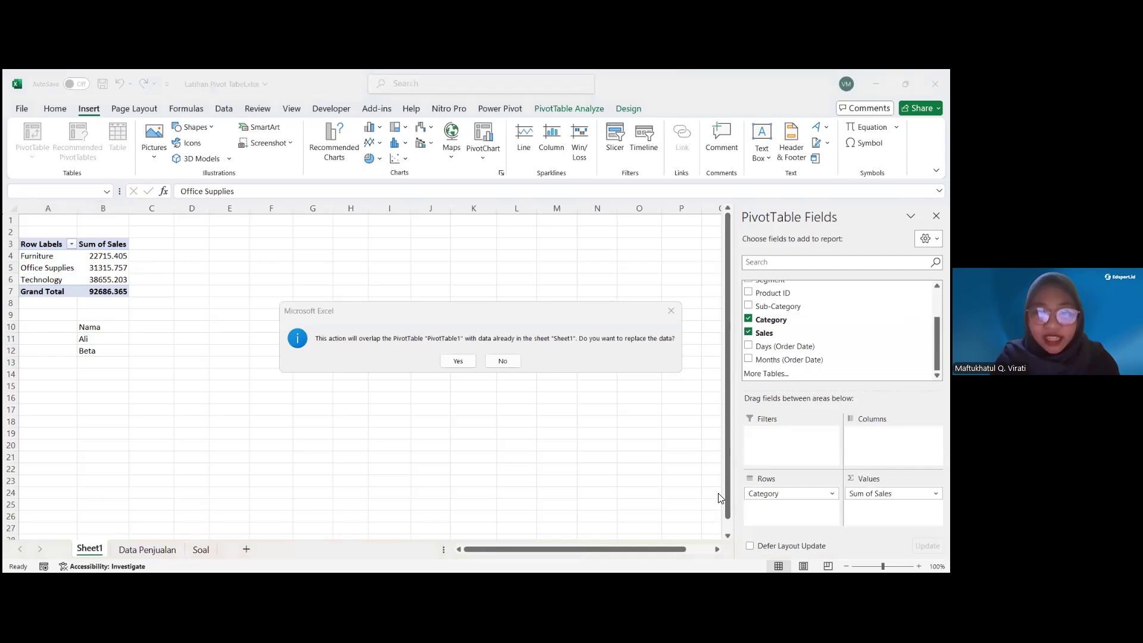
pyautogui.moveTo(440, 311); pyautogui.dragTo(334, 296)
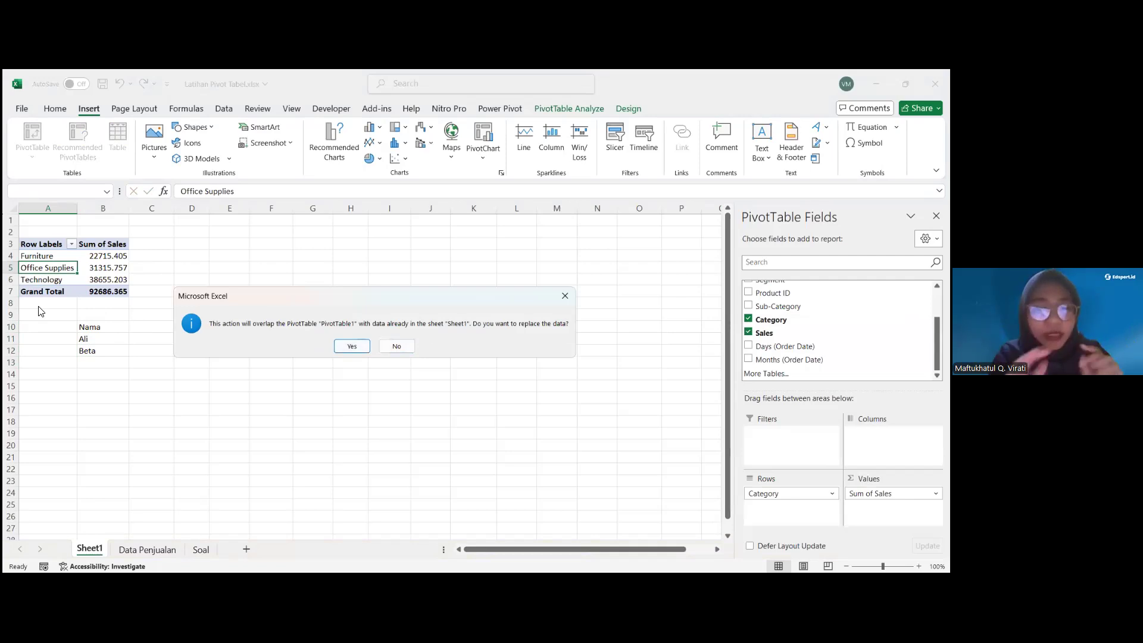
pyautogui.click(353, 346)
pyautogui.click(71, 292)
pyautogui.click(125, 327)
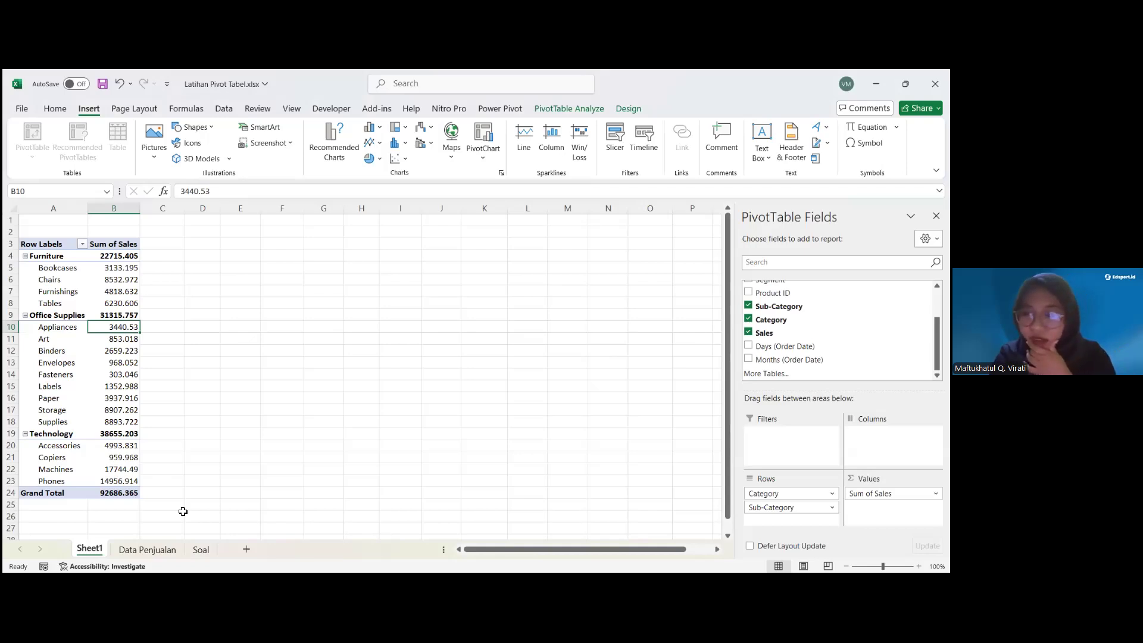
pyautogui.click(286, 397)
pyautogui.click(71, 342)
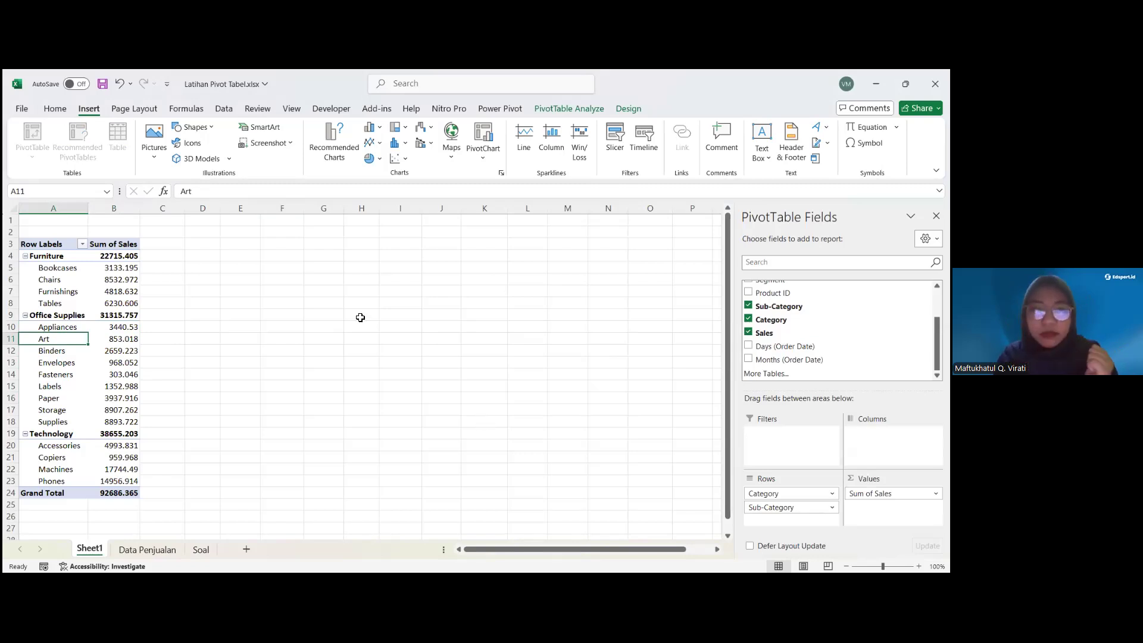
pyautogui.click(96, 344)
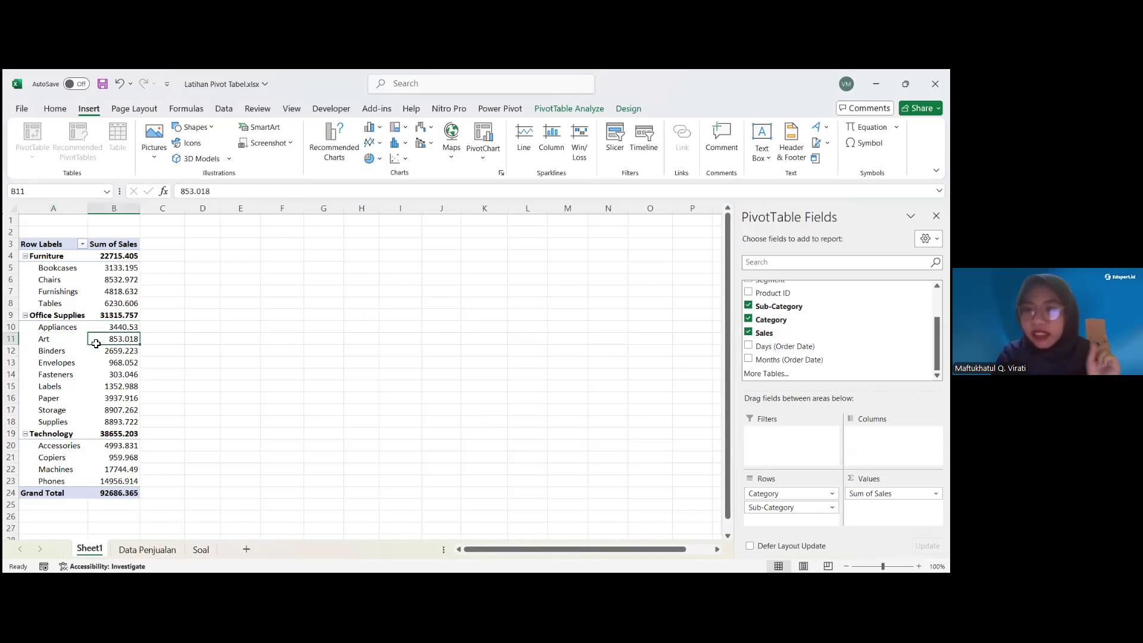
# Add Customer Name to the PivotTable's Filters area and filter the report to the second customer in the list
pyautogui.scroll(1, 881, 362)
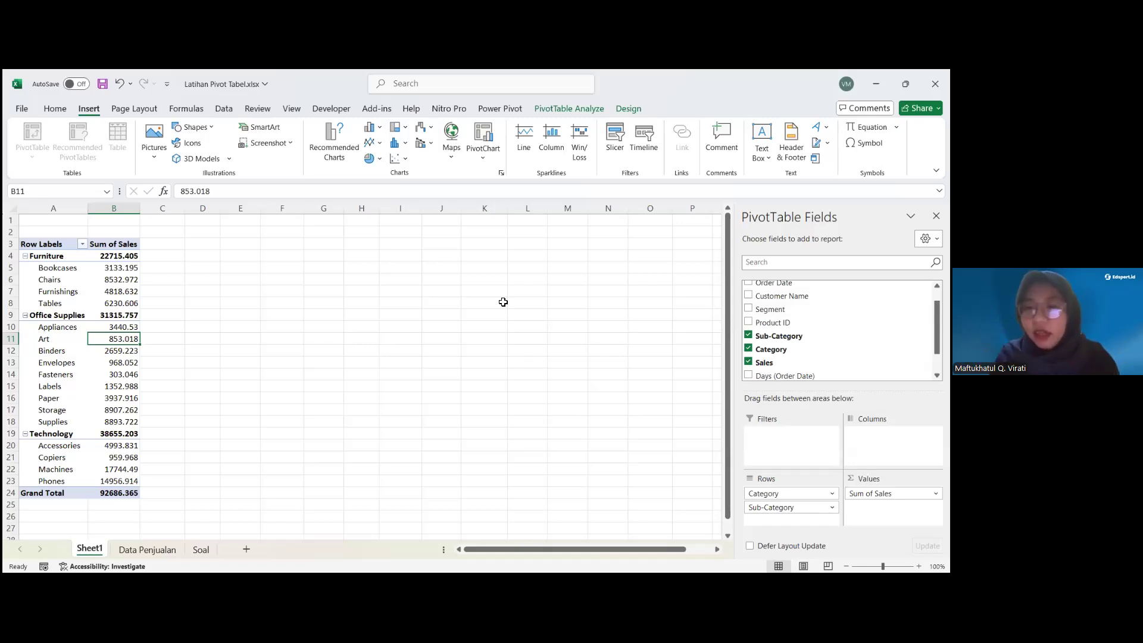
pyautogui.moveTo(782, 295); pyautogui.dragTo(791, 444)
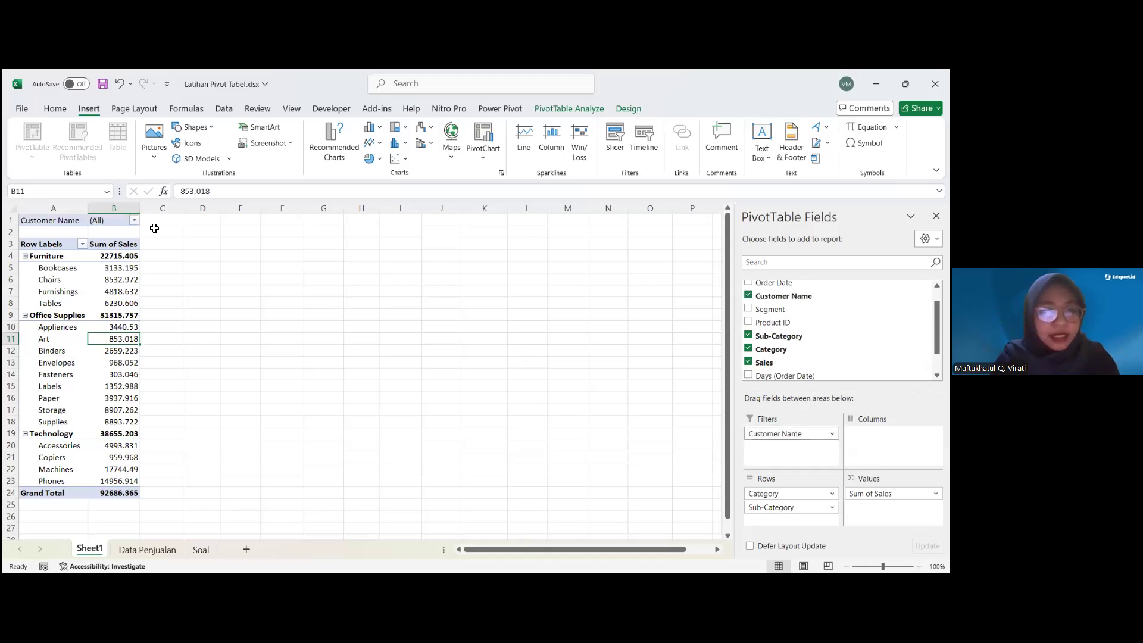
pyautogui.click(134, 220)
pyautogui.scroll(-5, 60, 285)
pyautogui.scroll(5, 73, 283)
pyautogui.scroll(-3, 73, 283)
pyautogui.scroll(5, 73, 283)
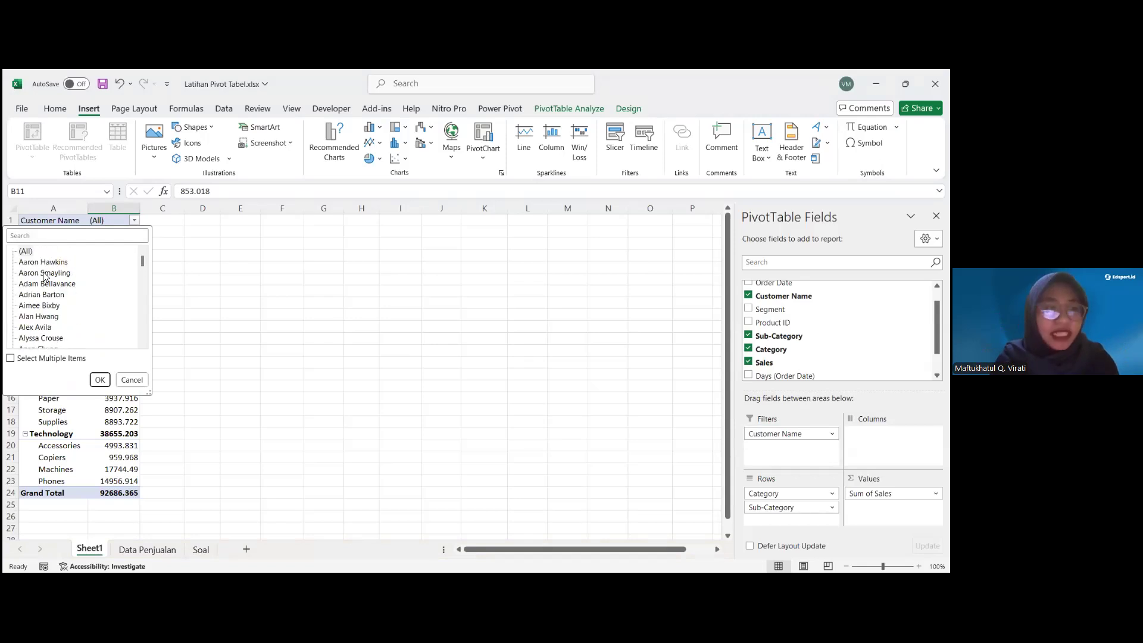
pyautogui.click(47, 274)
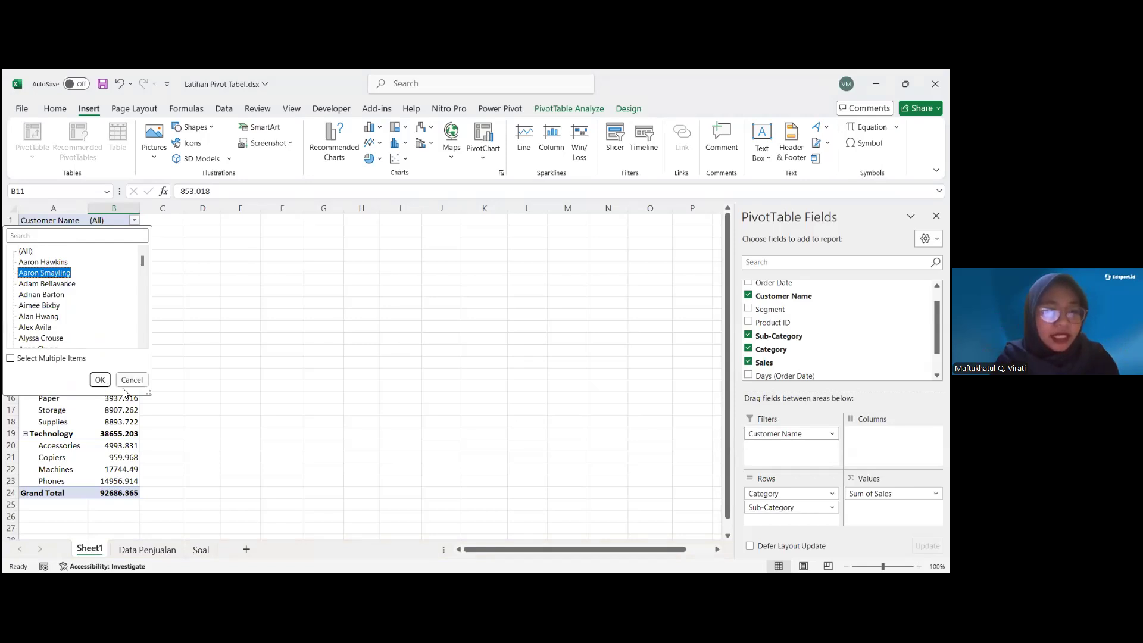
pyautogui.click(99, 379)
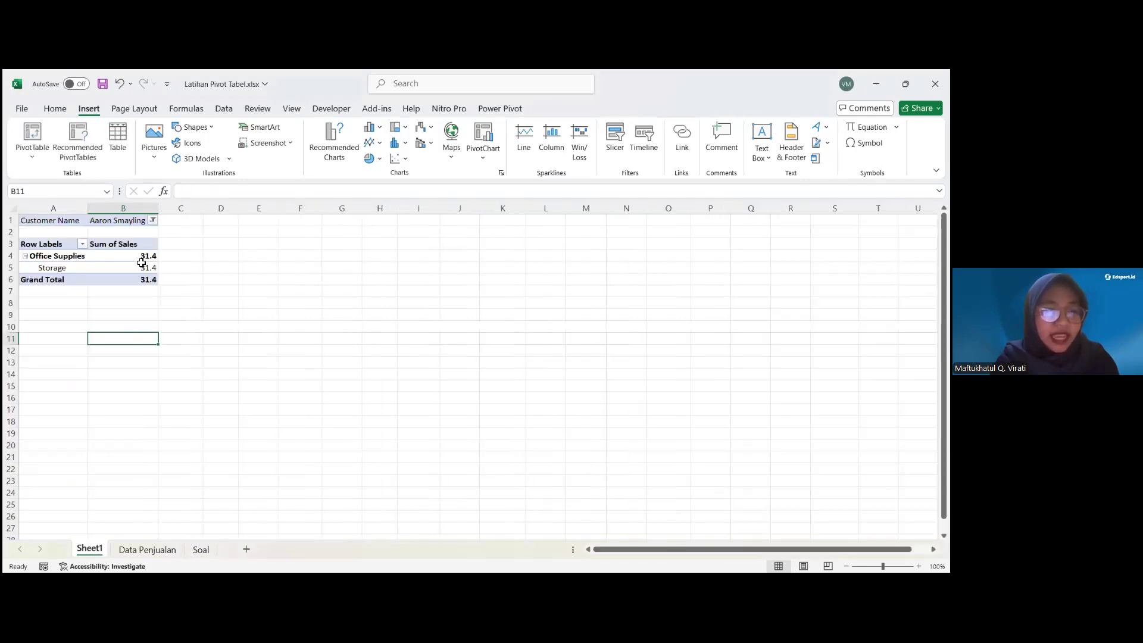
# Allow multiple items in the Customer Name filter and include the third and fourth customers as well
pyautogui.click(153, 220)
pyautogui.click(31, 359)
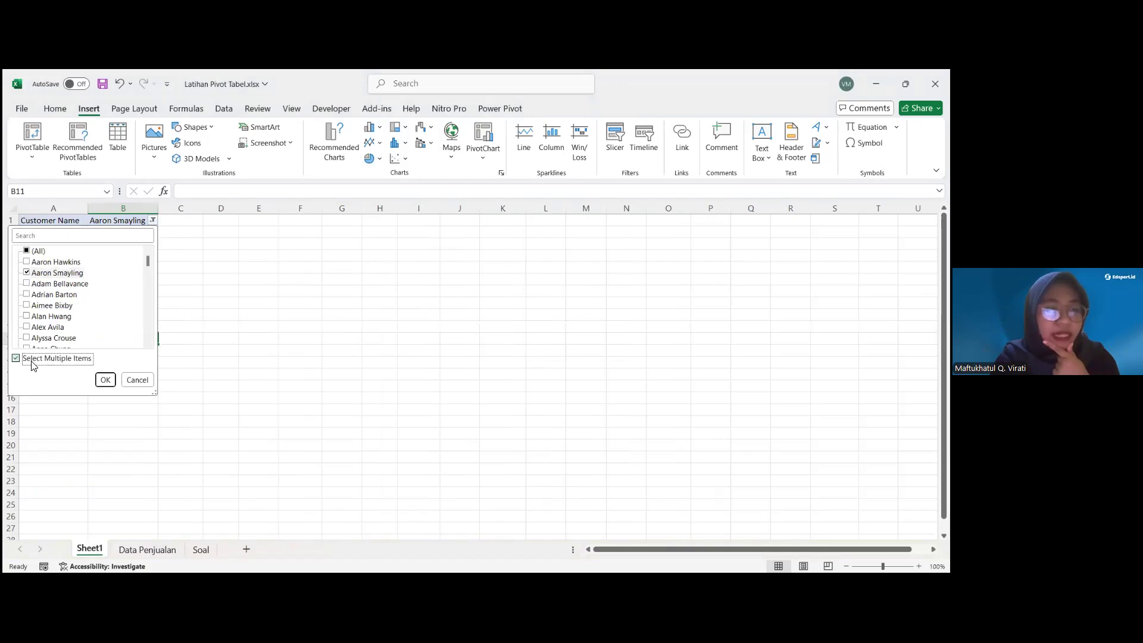
pyautogui.click(34, 284)
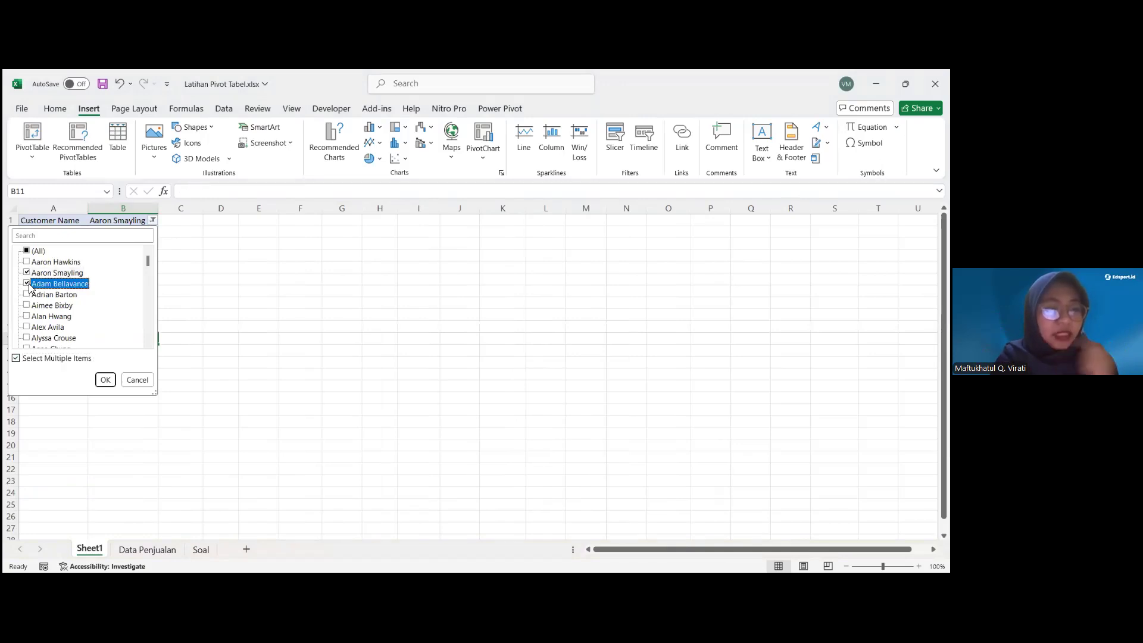
pyautogui.click(33, 295)
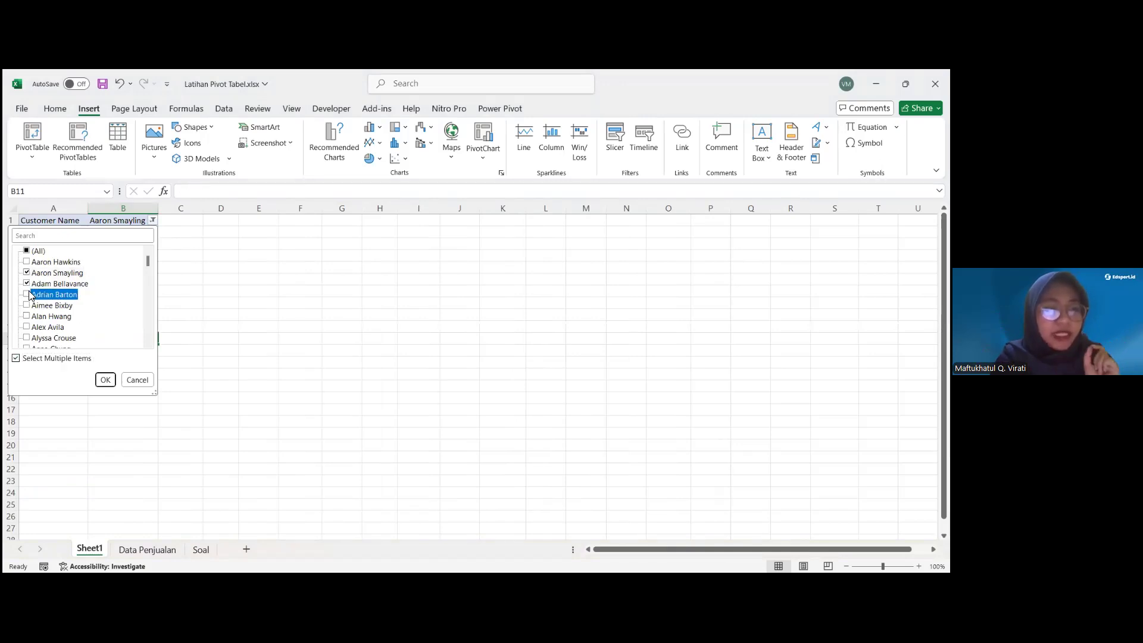
pyautogui.click(104, 379)
pyautogui.click(110, 302)
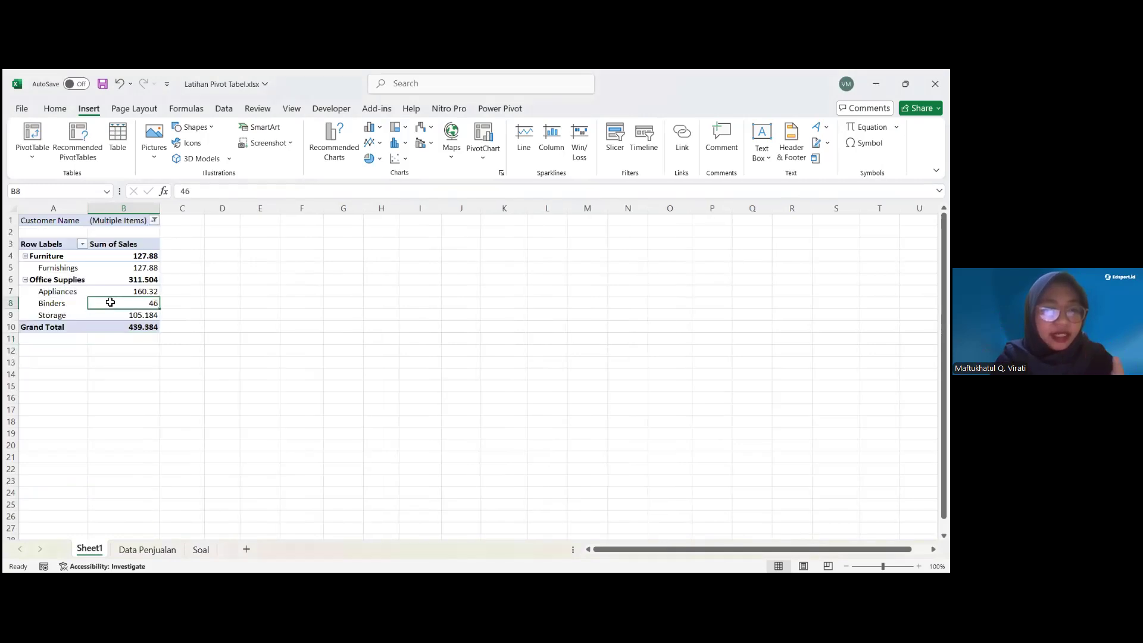
# Check the customers chosen in the report filter, cancel without changes, and remove Customer Name from the Filters area
pyautogui.click(156, 221)
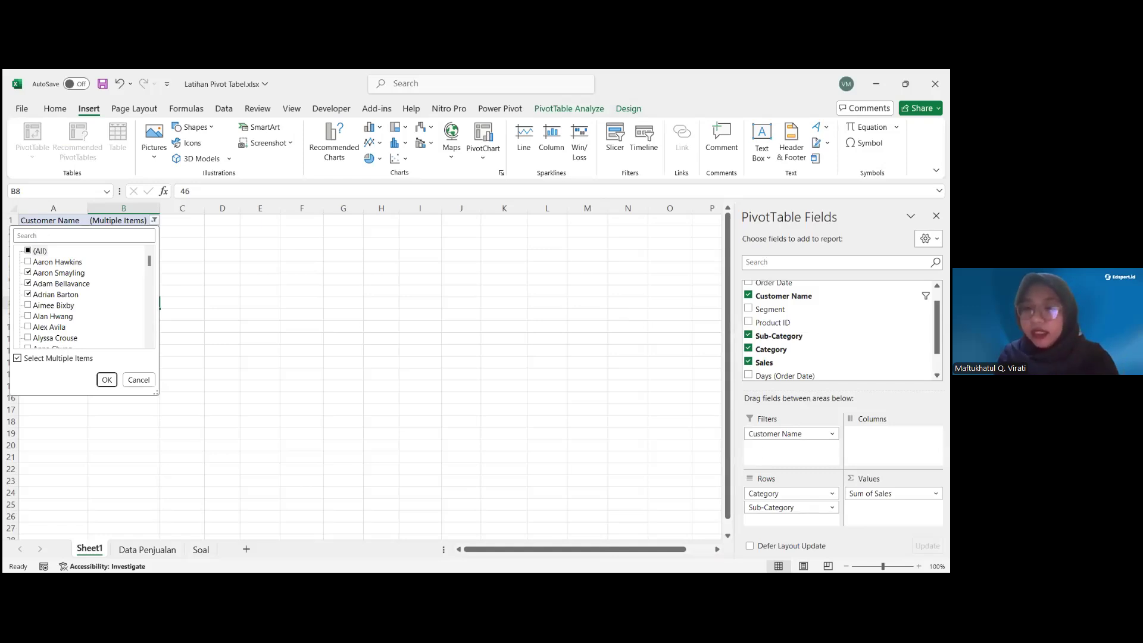
pyautogui.click(139, 380)
pyautogui.click(786, 434)
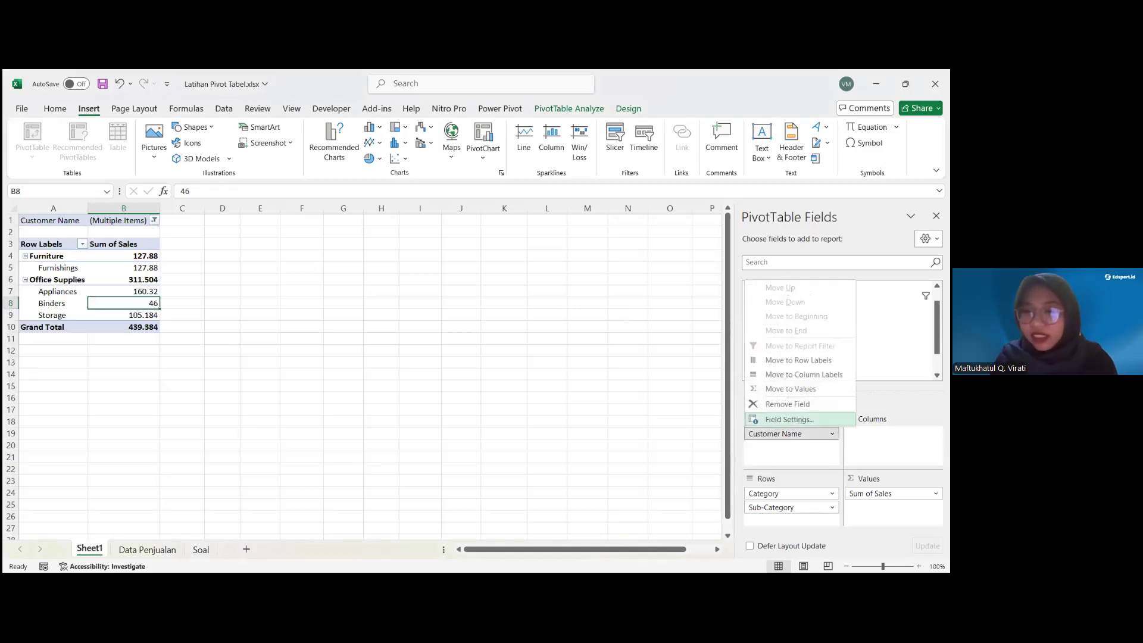
pyautogui.click(787, 404)
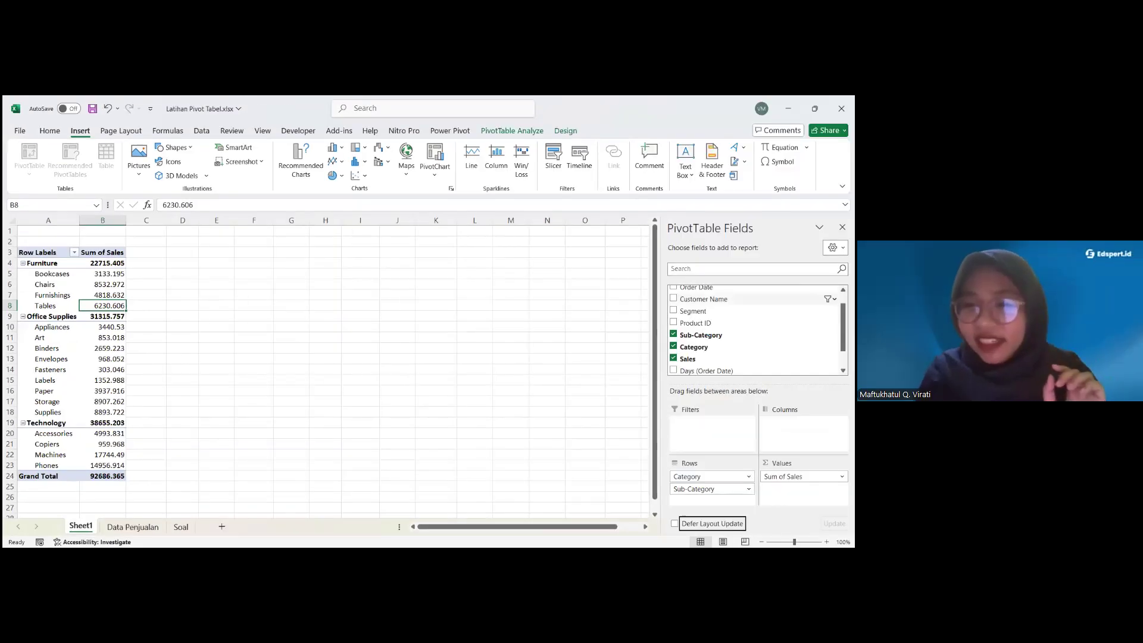
# Put Customer Name back in the Filters area and set its filter to include all customers
pyautogui.scroll(1, 753, 330)
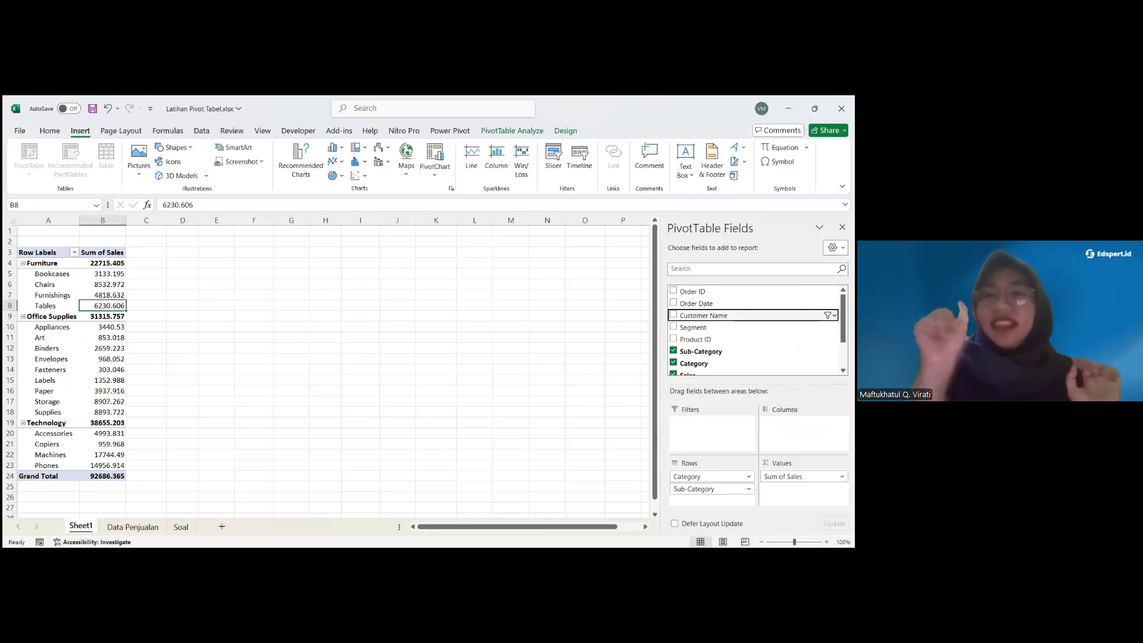
pyautogui.scroll(-1, 753, 330)
pyautogui.scroll(1, 753, 309)
pyautogui.moveTo(703, 316); pyautogui.dragTo(712, 432)
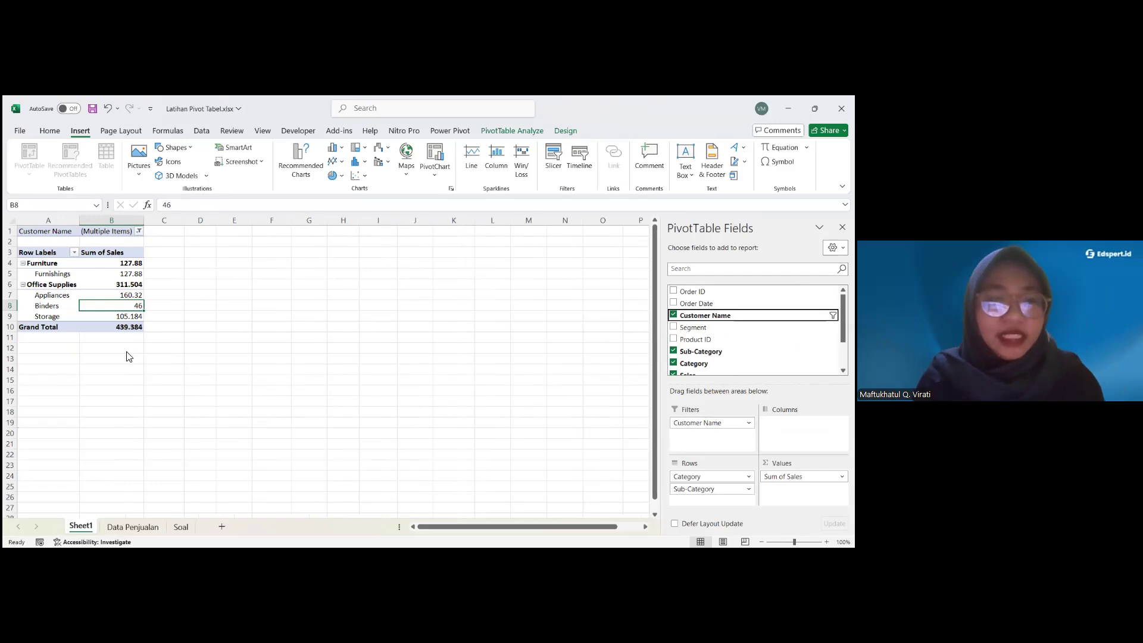
pyautogui.click(138, 231)
pyautogui.click(33, 260)
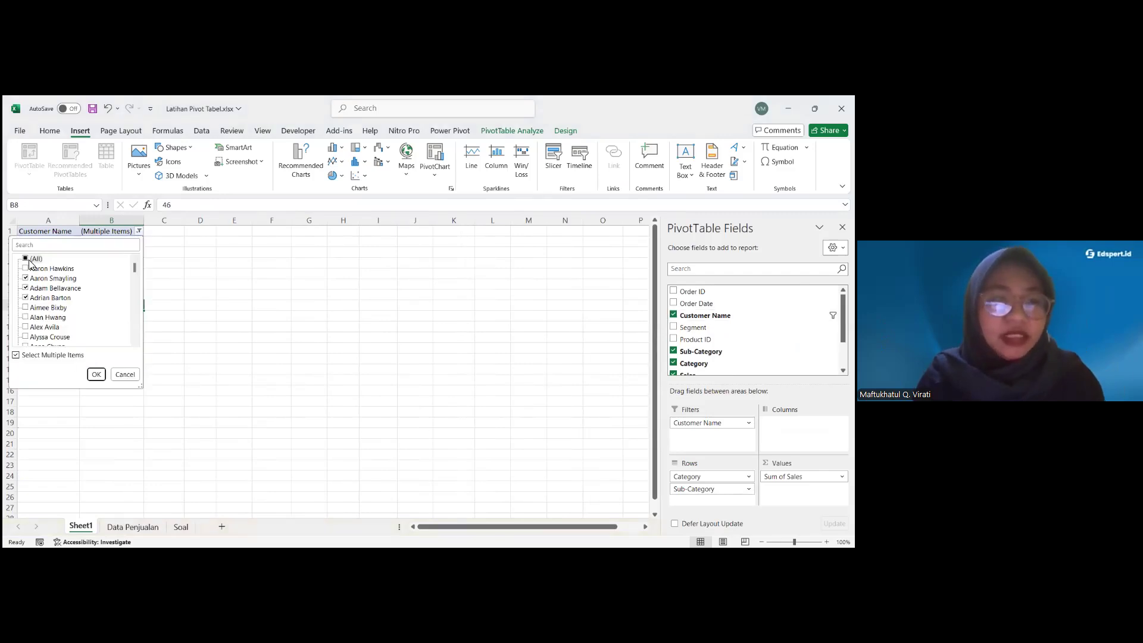
pyautogui.click(97, 374)
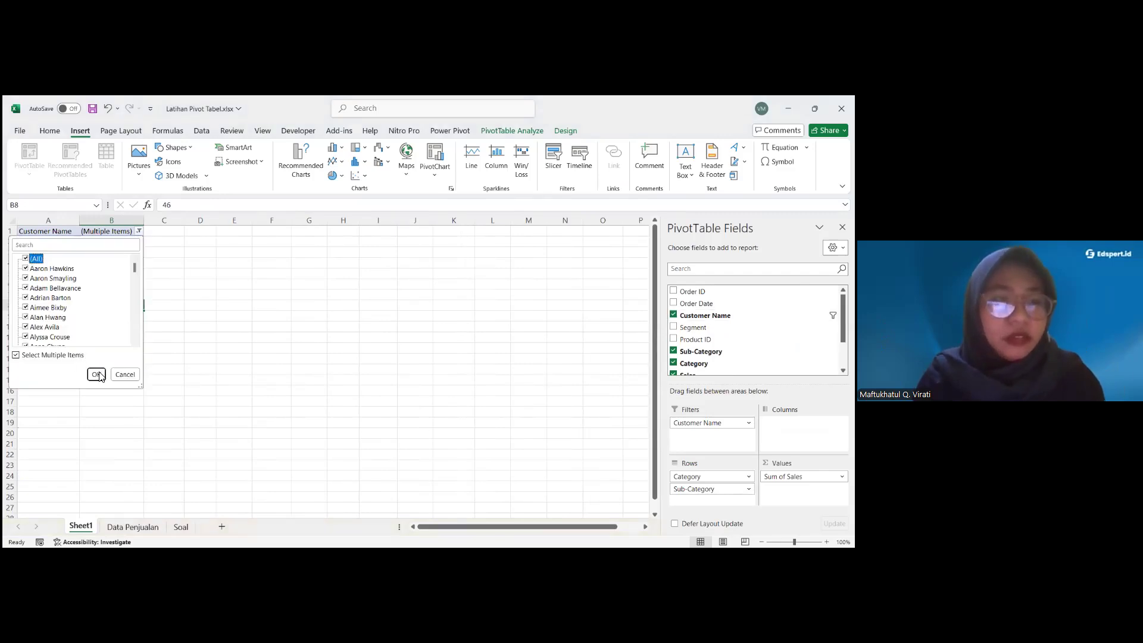
pyautogui.click(197, 360)
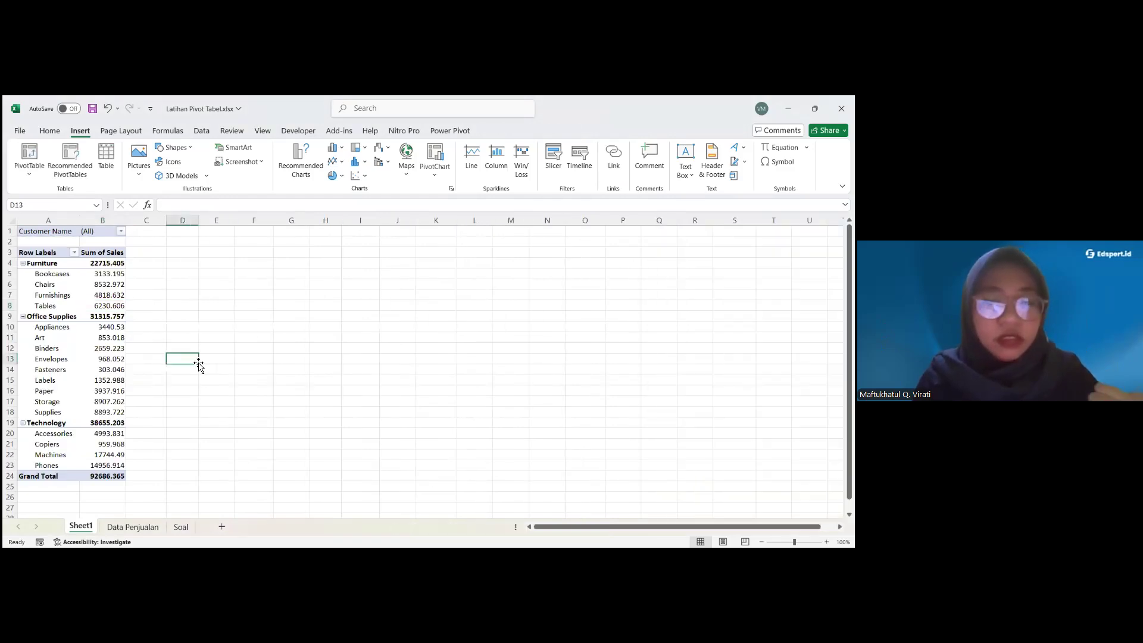
pyautogui.press('Left')
pyautogui.press('Left')
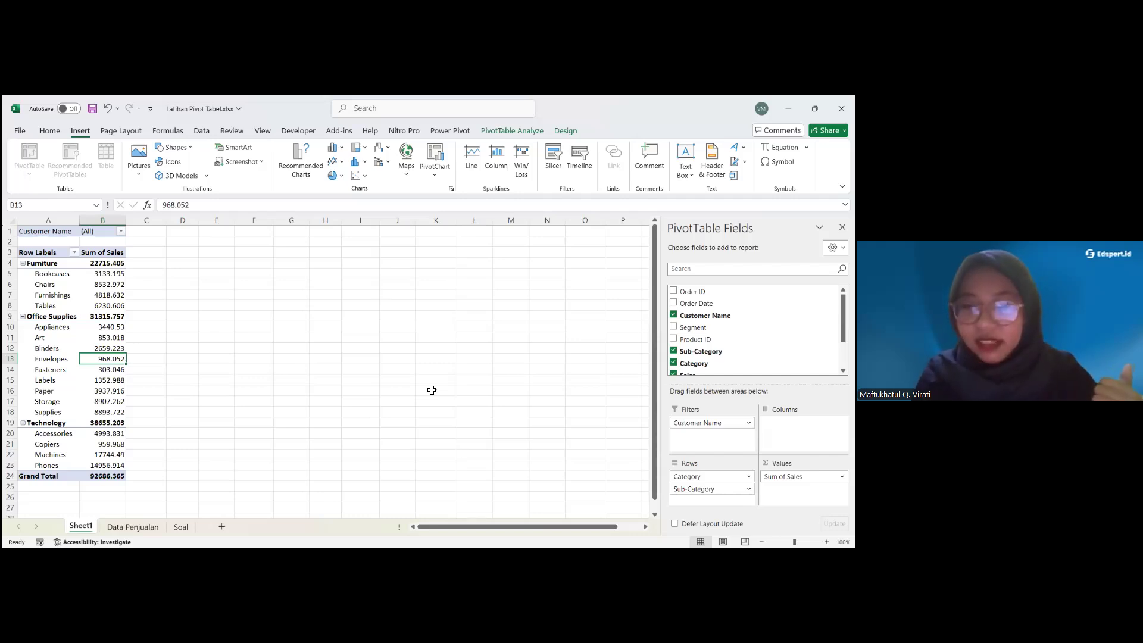
pyautogui.click(320, 409)
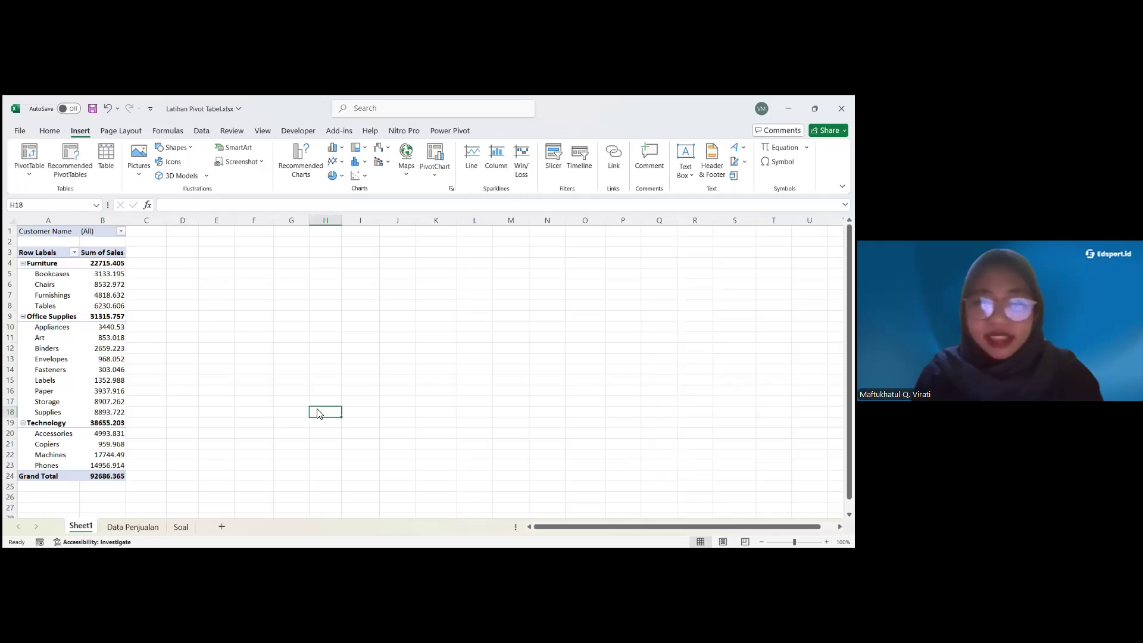
pyautogui.click(52, 365)
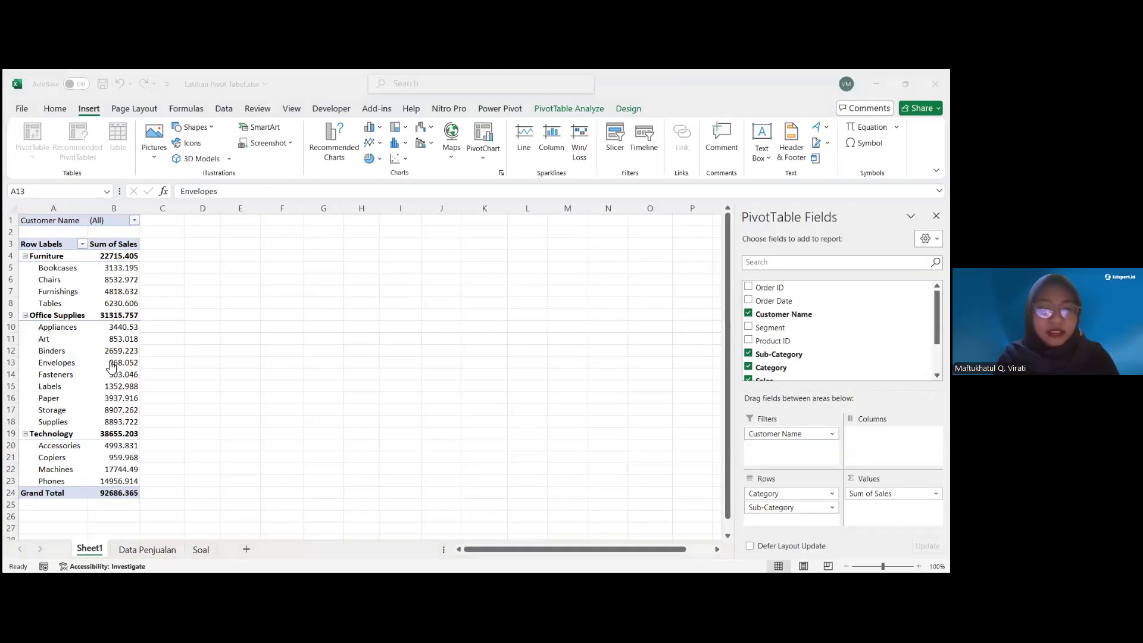
pyautogui.click(112, 366)
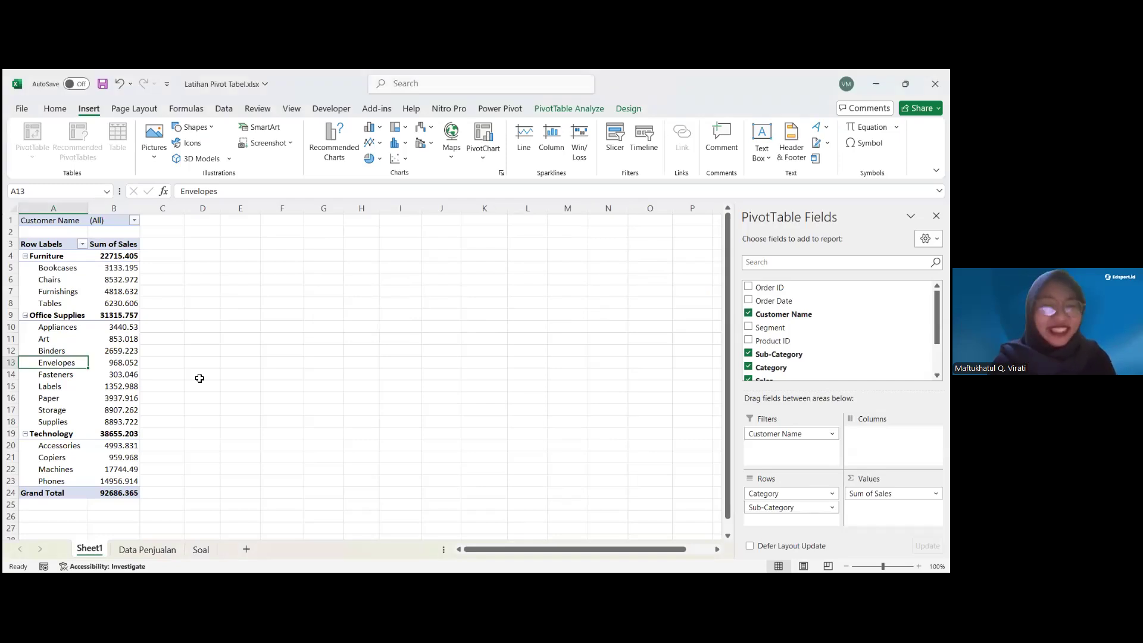
pyautogui.click(236, 325)
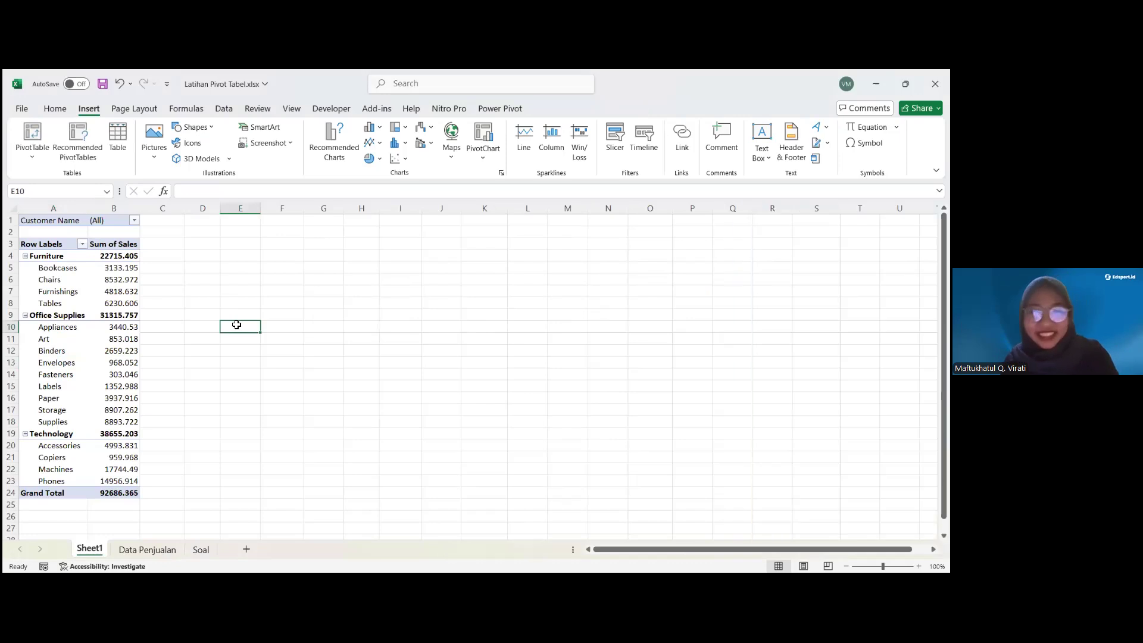
pyautogui.hotkey('alt', 'Tab')
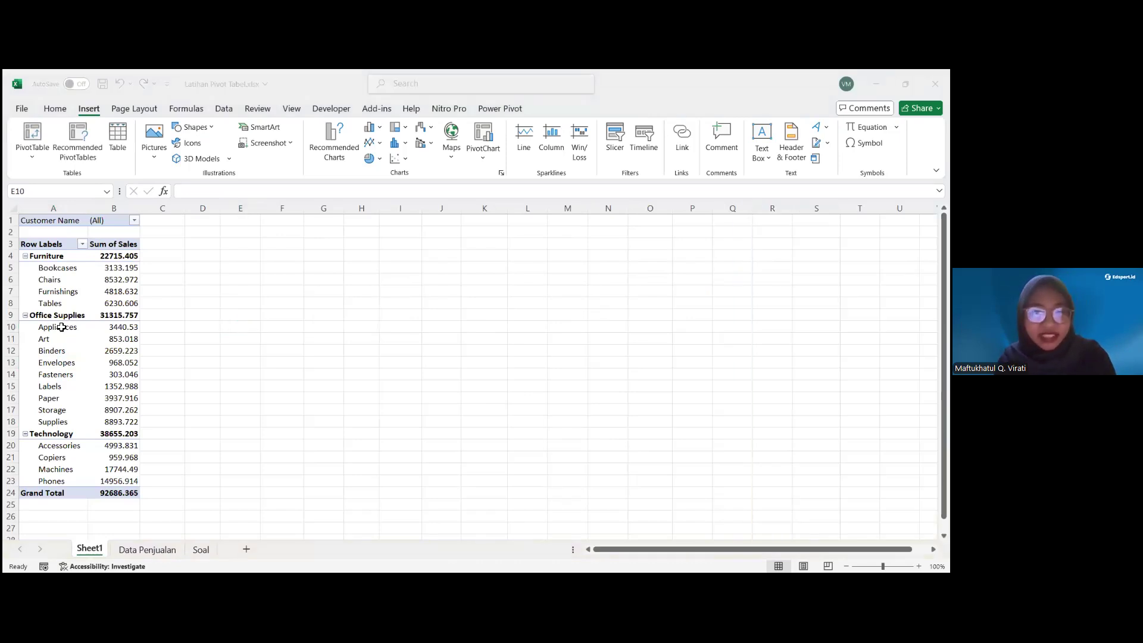
# Summarize the PivotTable's Sales values by Average instead of Sum
pyautogui.click(111, 329)
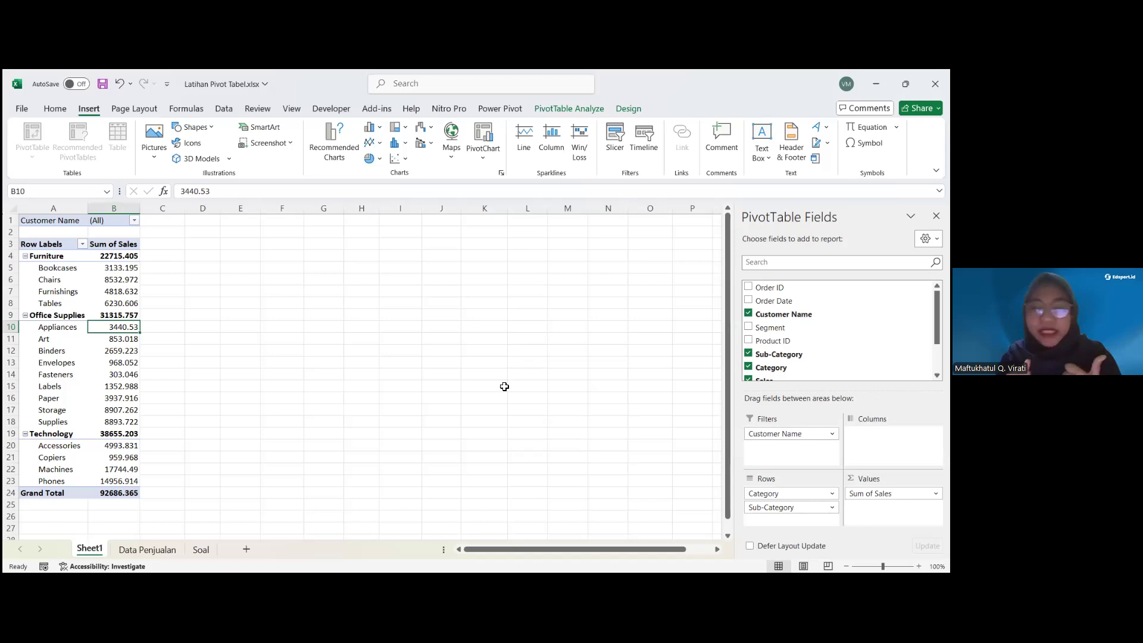
pyautogui.click(117, 281)
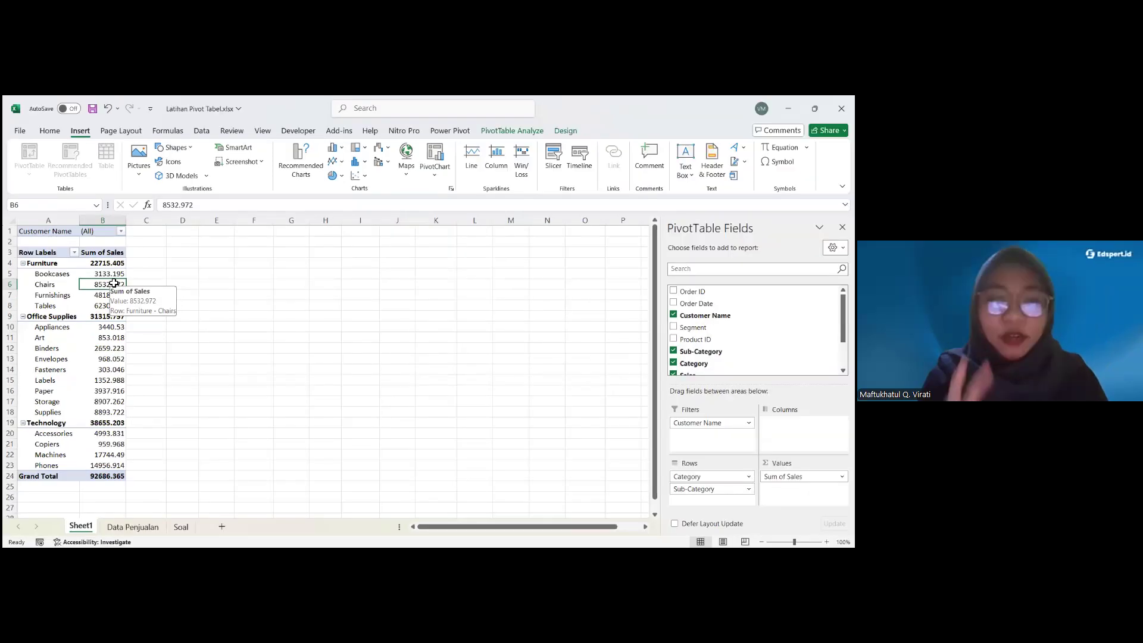
pyautogui.rightClick(125, 279)
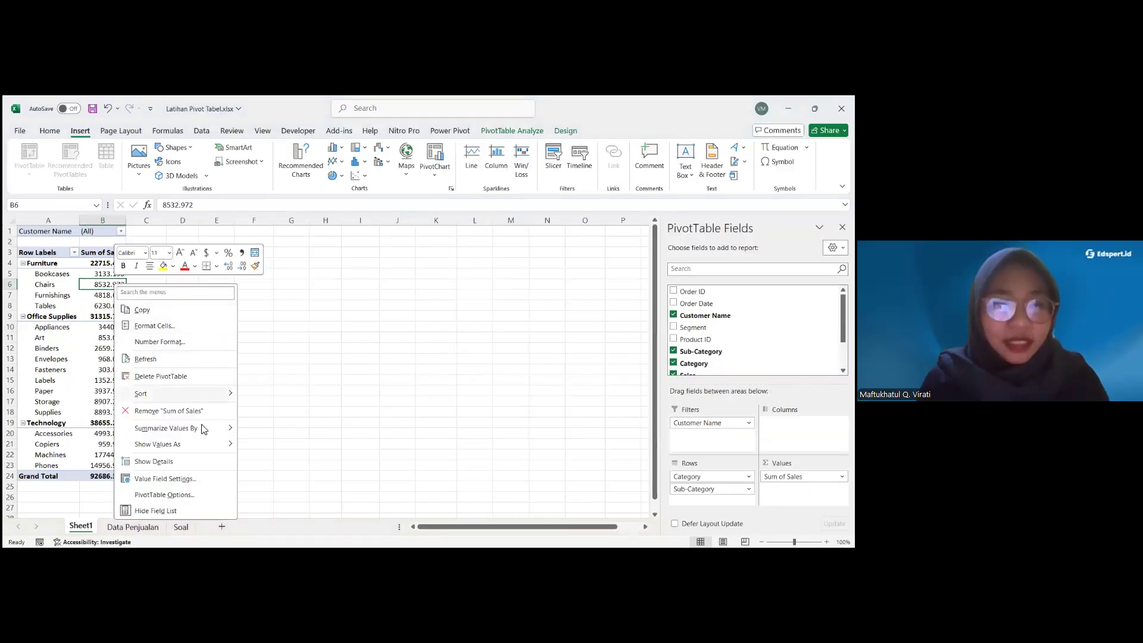
pyautogui.moveTo(225, 430)
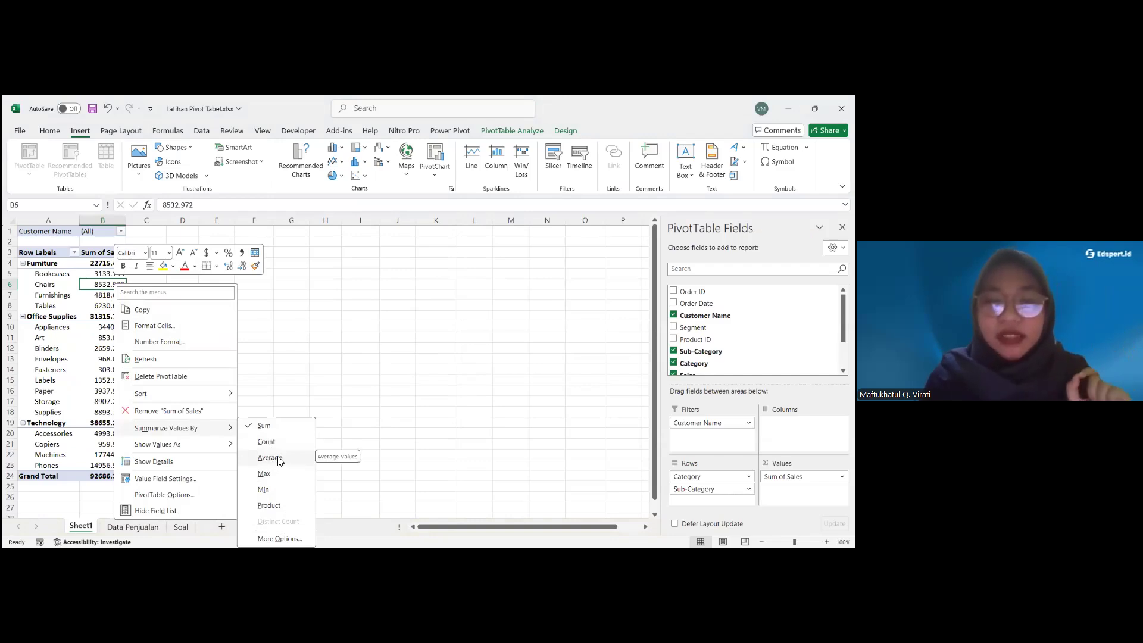
pyautogui.click(277, 458)
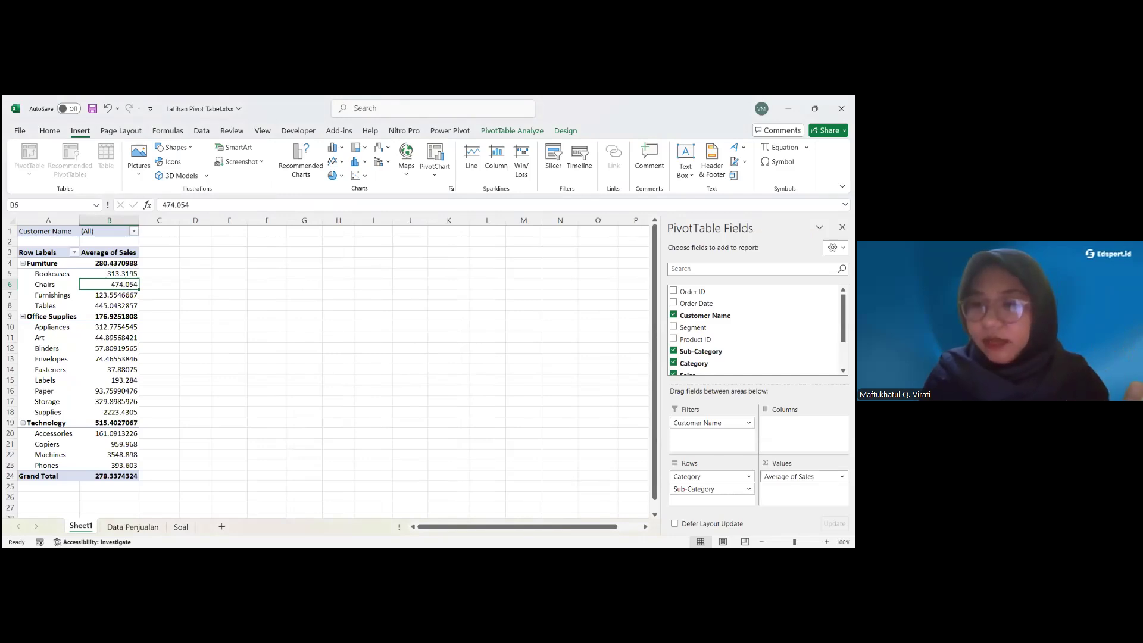
# Set the Sales value field back to Sum in its value field settings after trying Count and Max
pyautogui.click(804, 476)
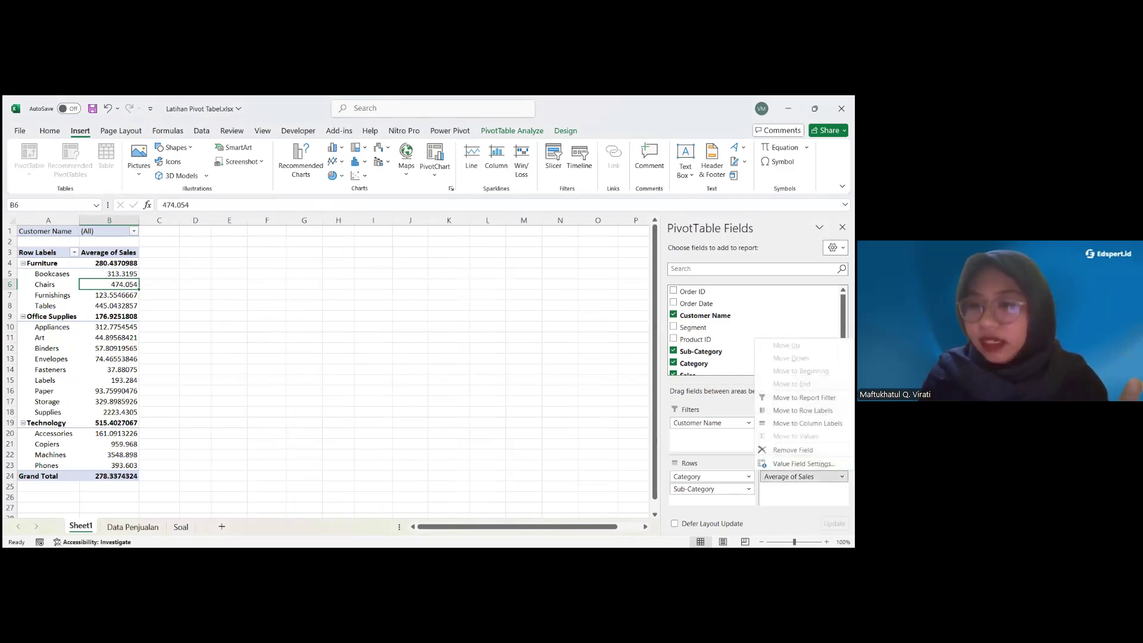
pyautogui.click(804, 463)
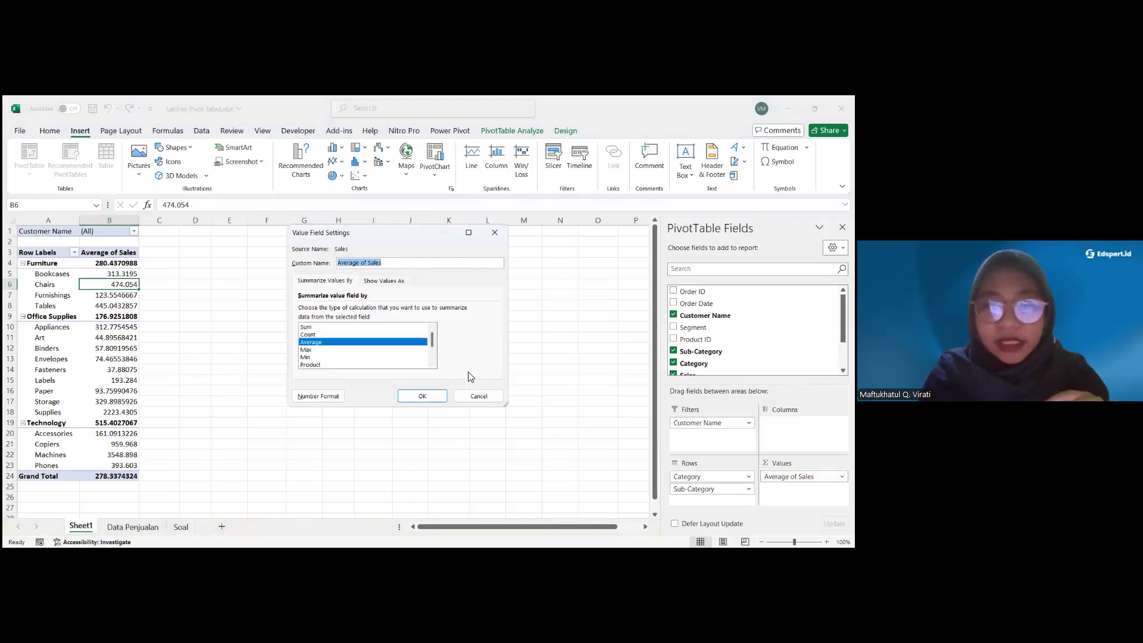
pyautogui.click(309, 334)
pyautogui.click(306, 349)
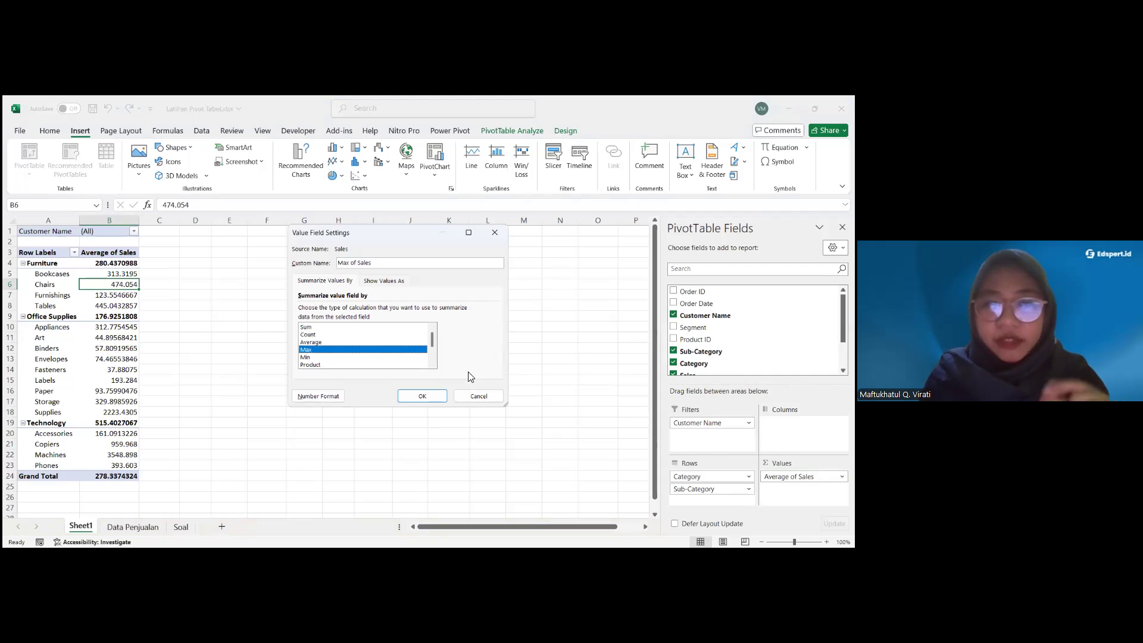
pyautogui.click(306, 327)
pyautogui.click(422, 396)
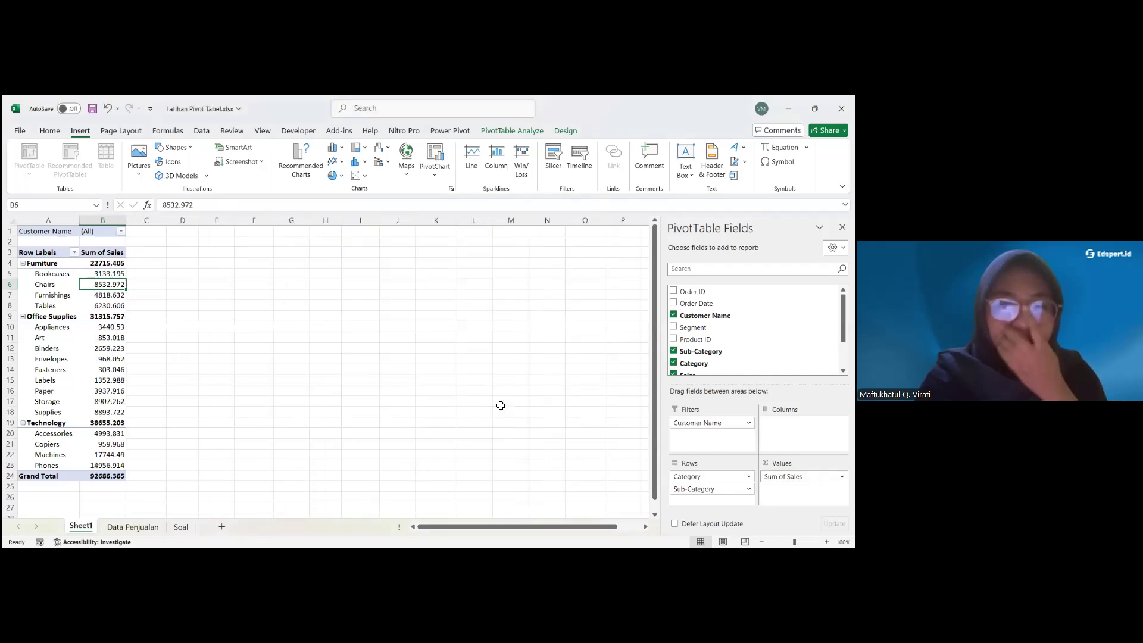
# Review the sales records on the Data Penjualan sheet, selecting the whole Category column
pyautogui.click(505, 402)
pyautogui.click(94, 337)
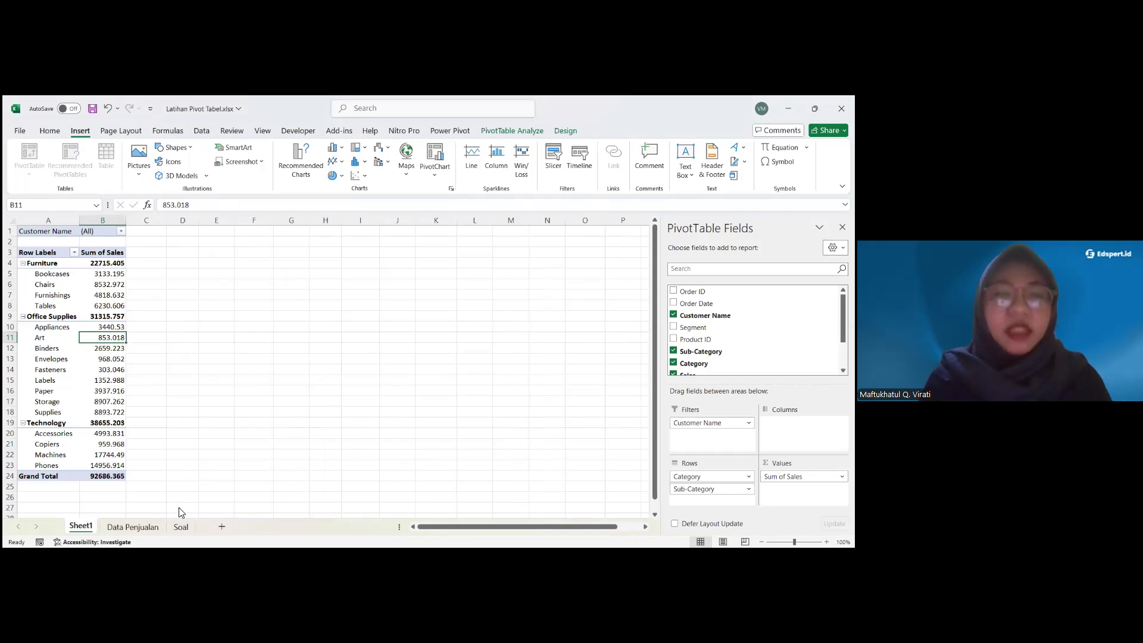
pyautogui.click(149, 524)
pyautogui.click(144, 250)
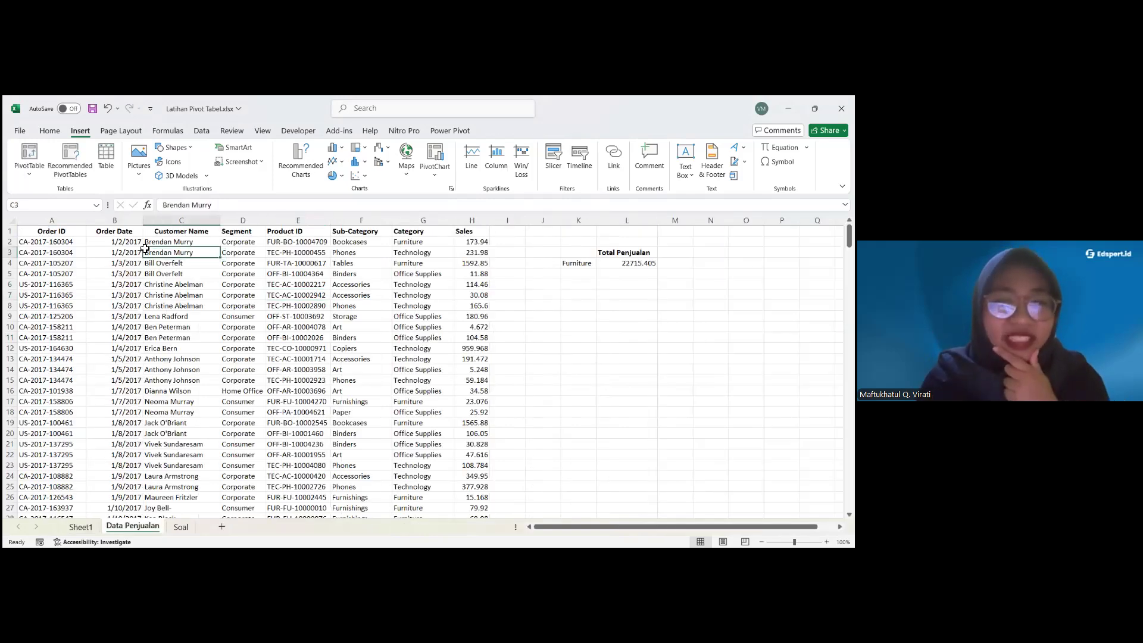
pyautogui.hscroll(3, 234, 224)
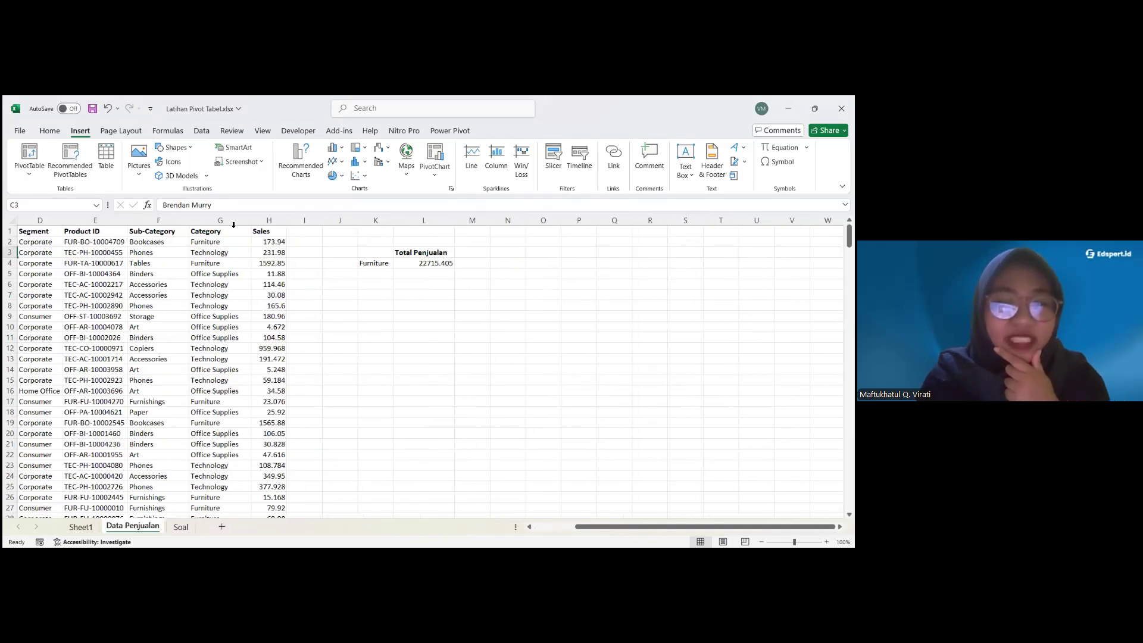
pyautogui.click(210, 232)
pyautogui.hotkey('ctrl', 'shift', 'Down')
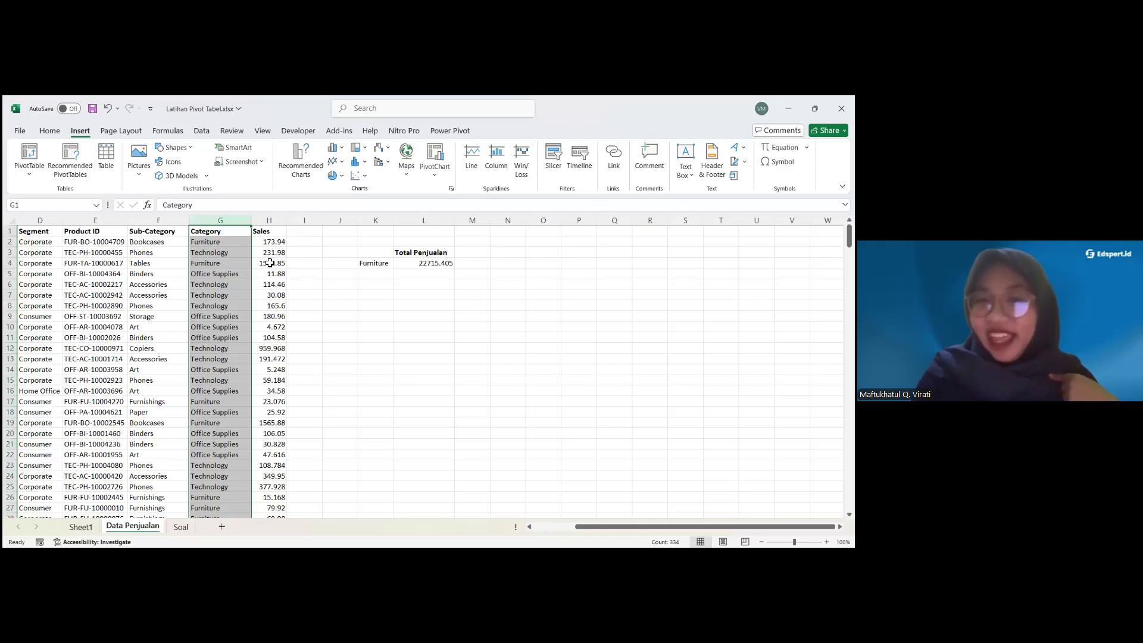
pyautogui.hscroll(-3, 341, 293)
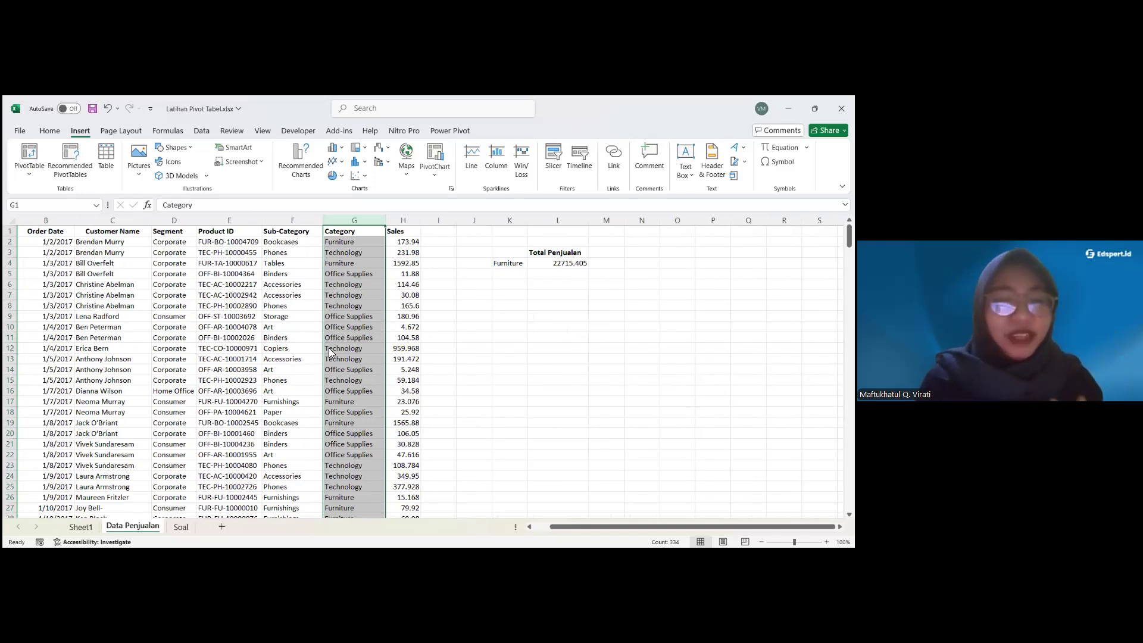
# Read the exercise questions on the Soal sheet, starting with the total sales per day task
pyautogui.click(181, 525)
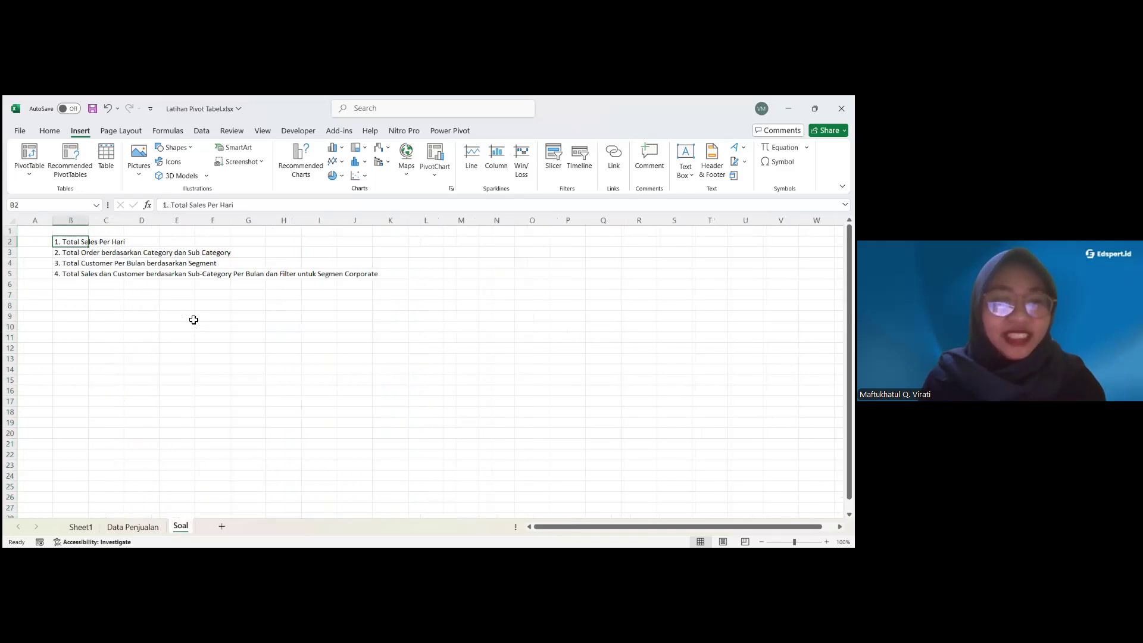
pyautogui.click(66, 253)
pyautogui.click(64, 243)
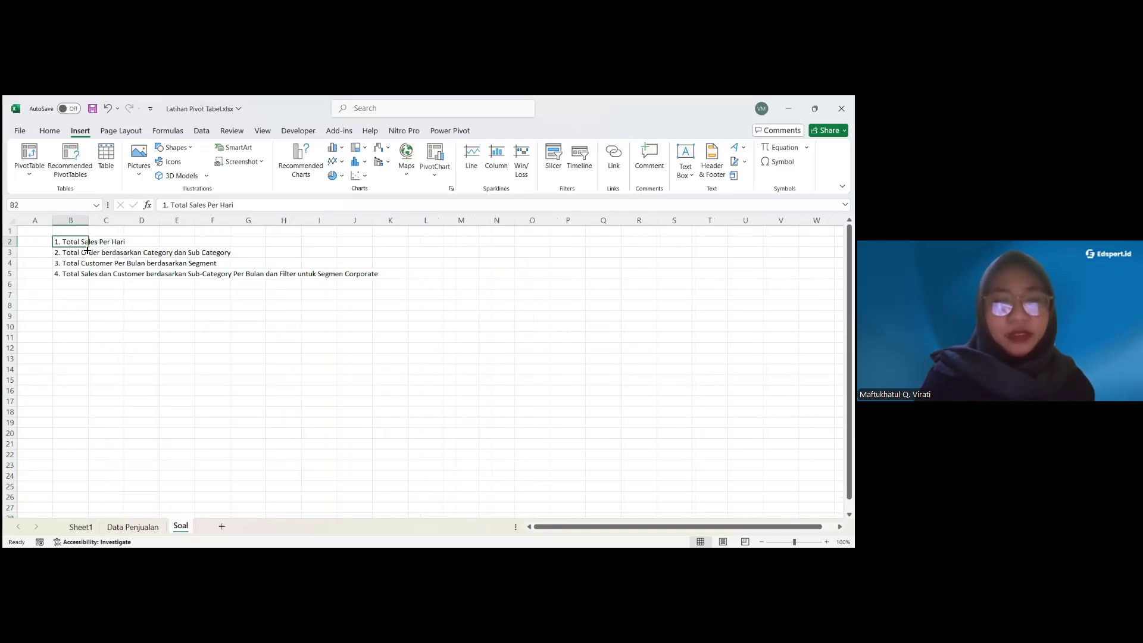
# Create a PivotTable from the Data Penjualan range A1:H334 and place it on the existing Soal sheet at cell B10
pyautogui.click(139, 526)
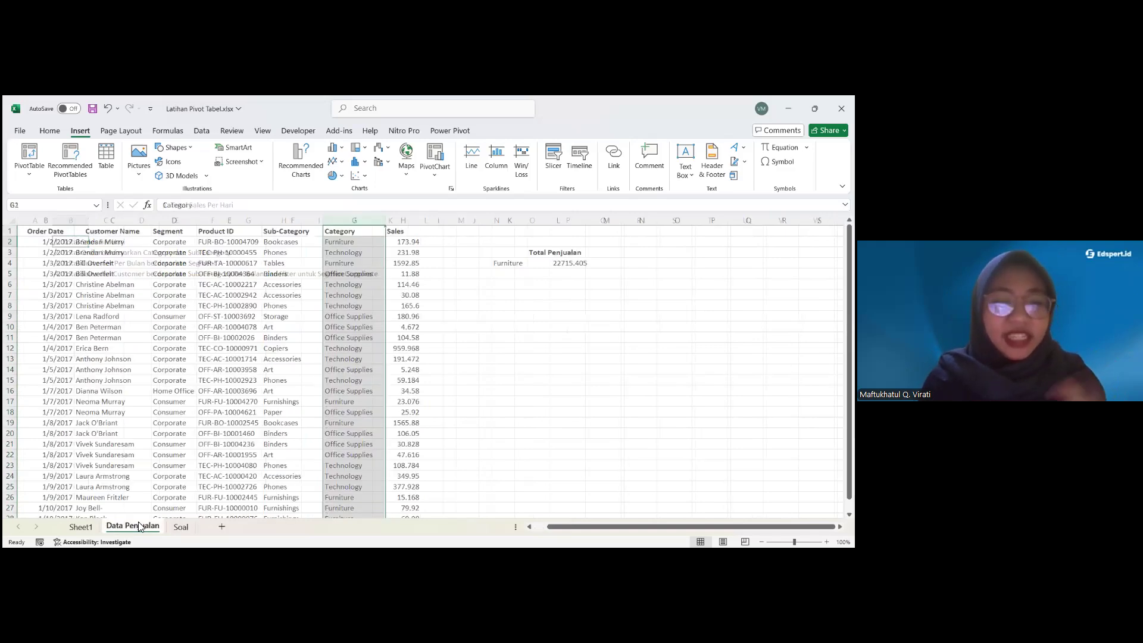
pyautogui.click(187, 305)
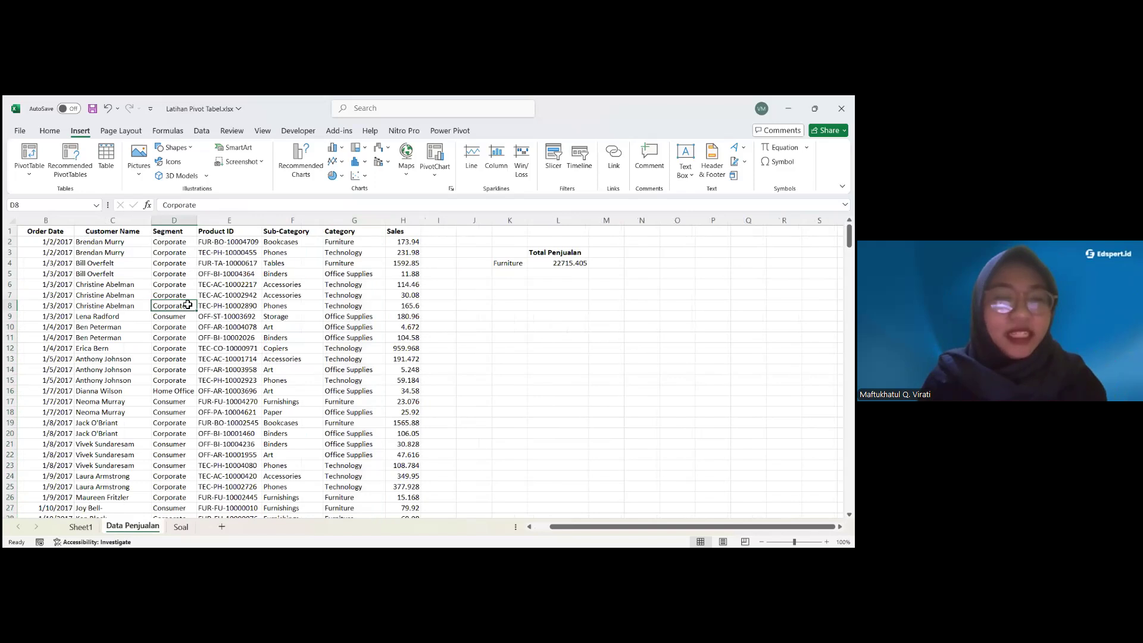
pyautogui.click(199, 255)
pyautogui.click(126, 264)
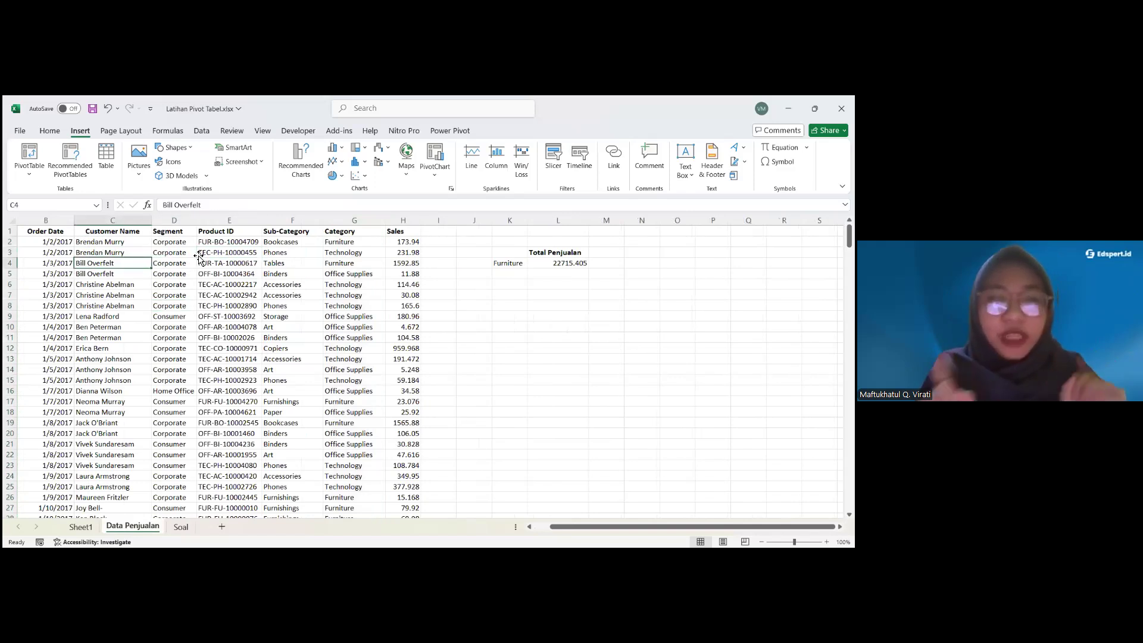
pyautogui.click(34, 177)
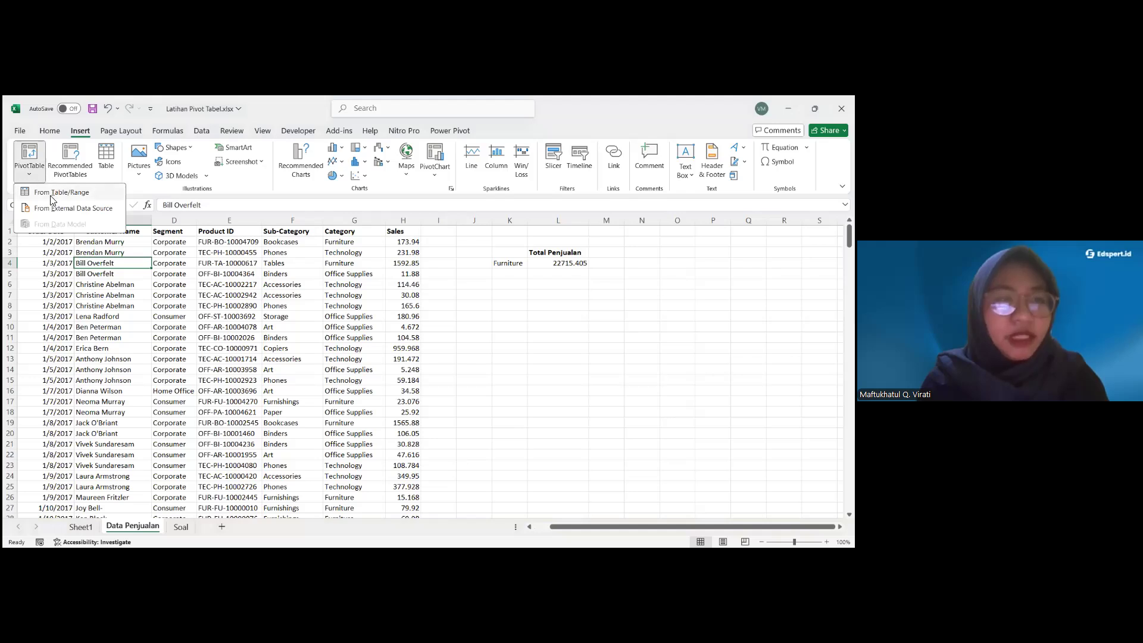
pyautogui.click(51, 194)
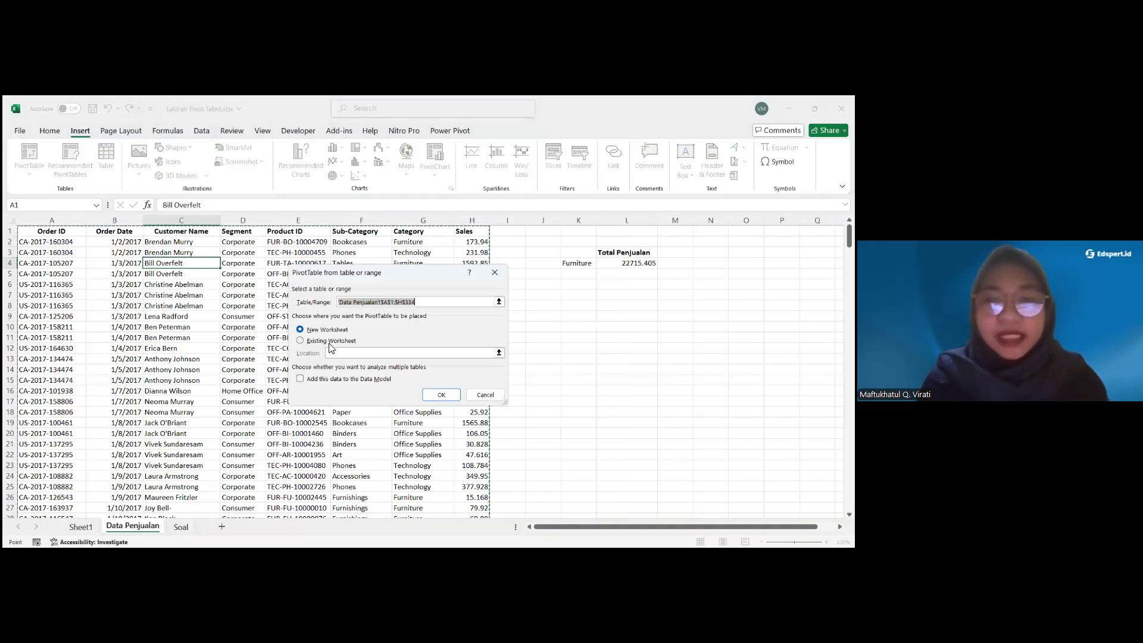
pyautogui.click(320, 343)
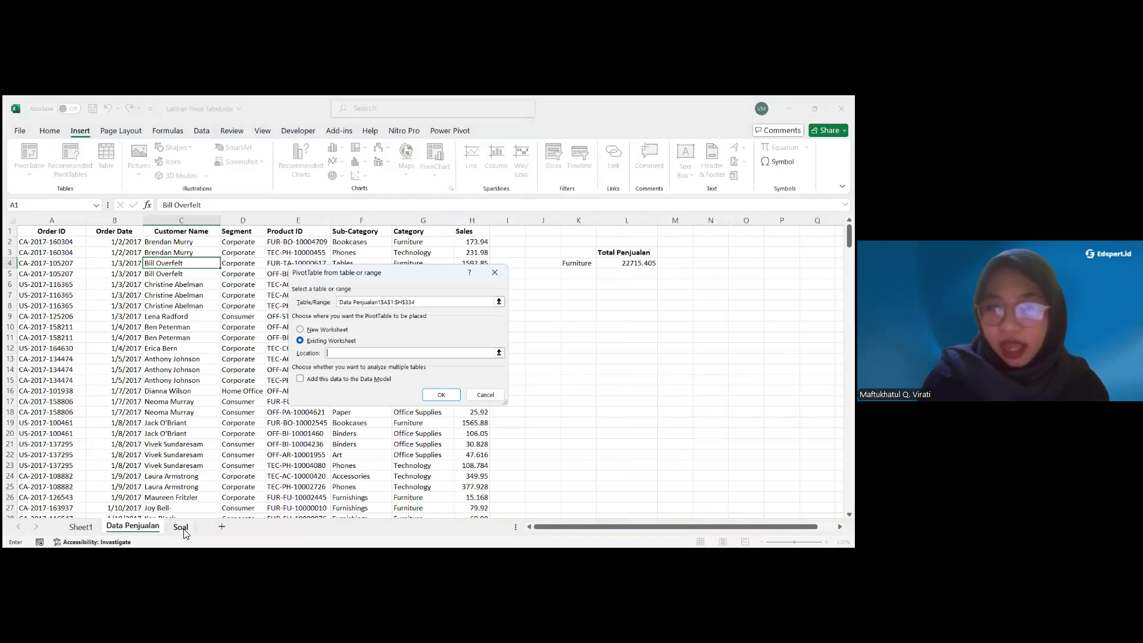
pyautogui.click(181, 527)
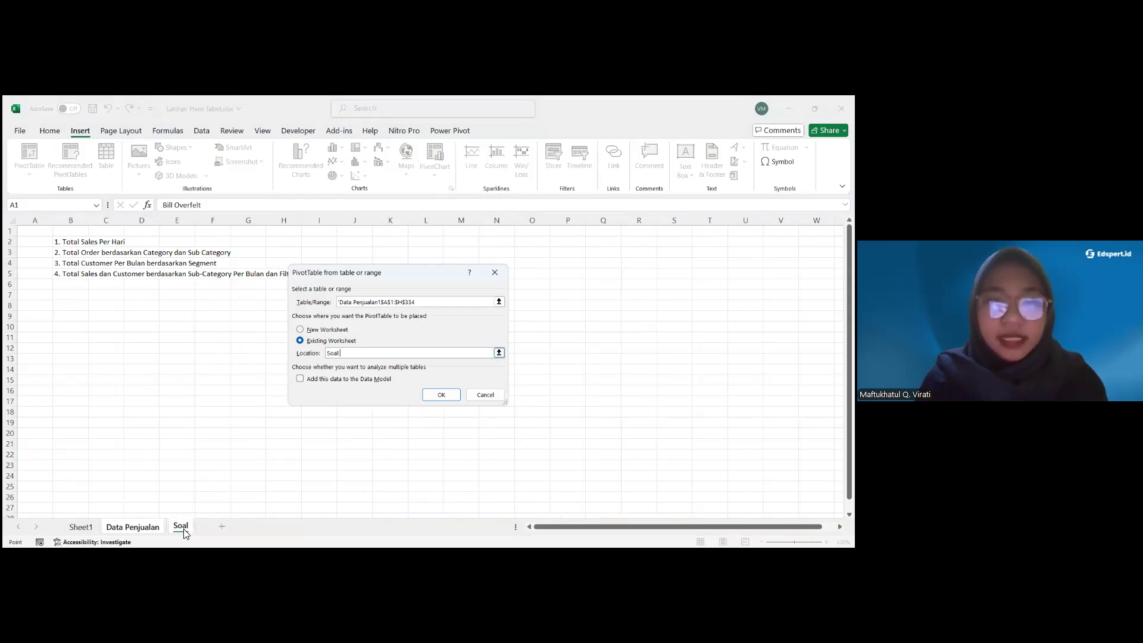
pyautogui.click(184, 530)
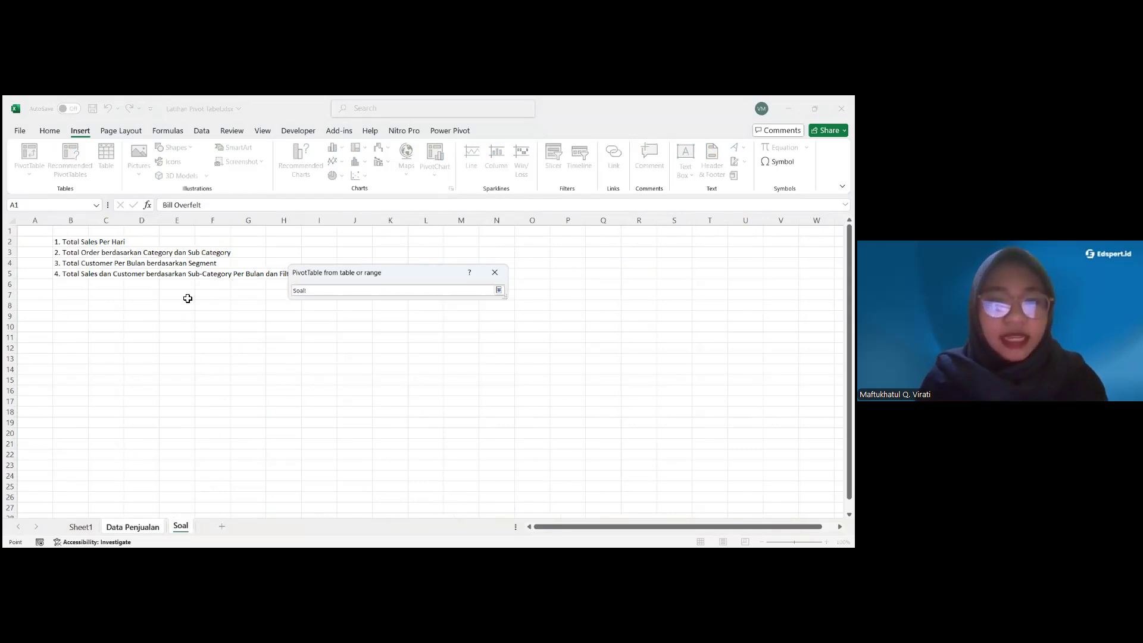
pyautogui.click(71, 327)
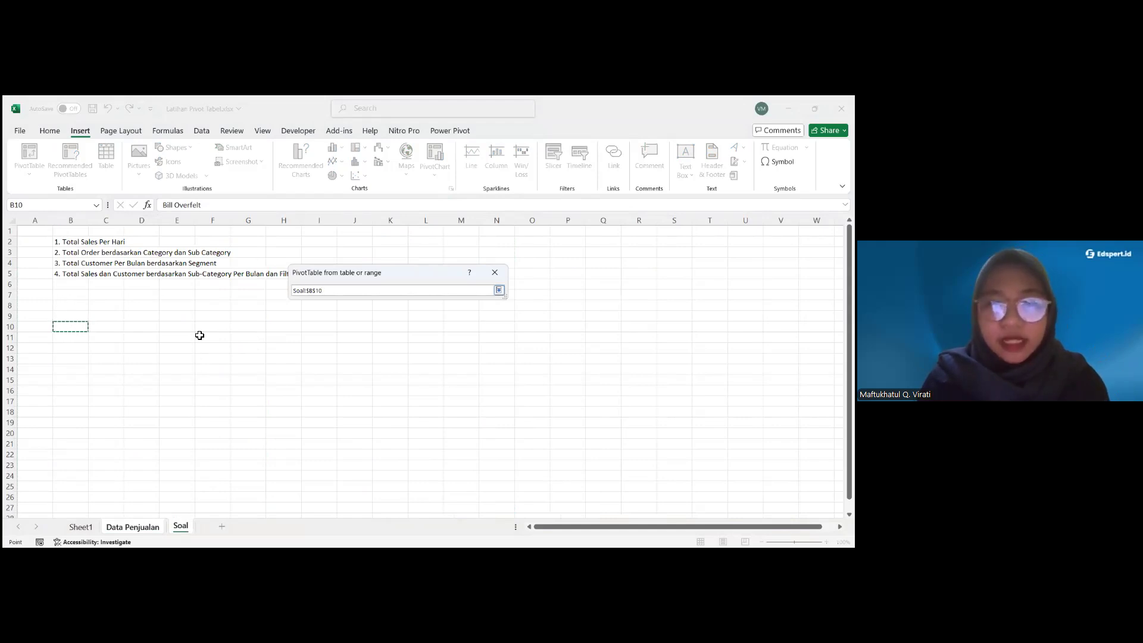
pyautogui.press('Return')
pyautogui.press('Return')
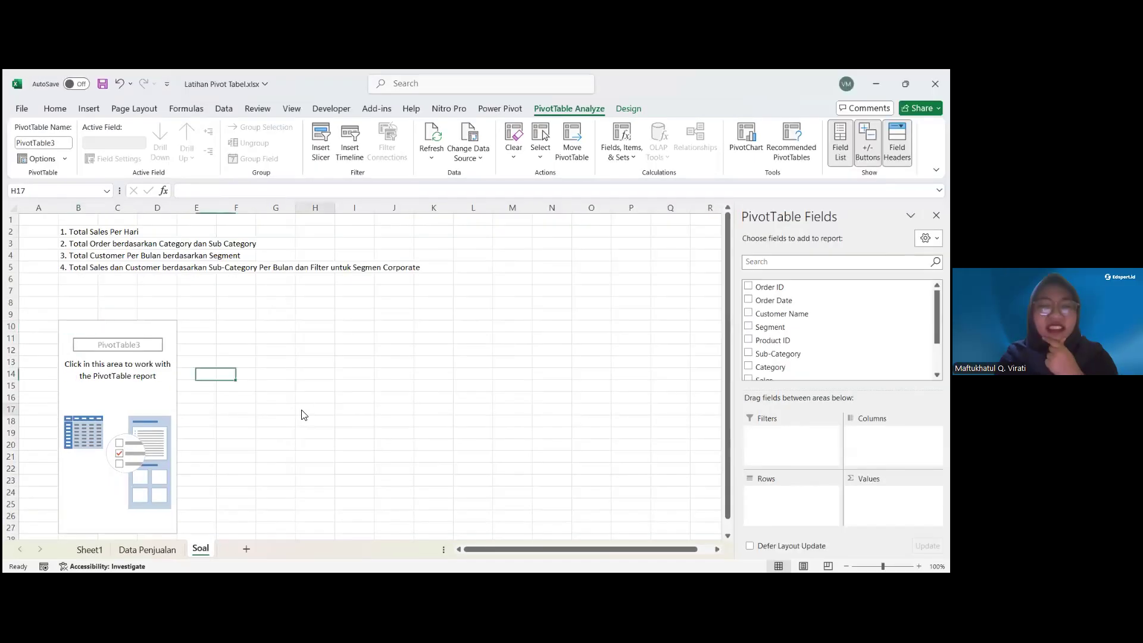
pyautogui.click(274, 402)
pyautogui.click(134, 412)
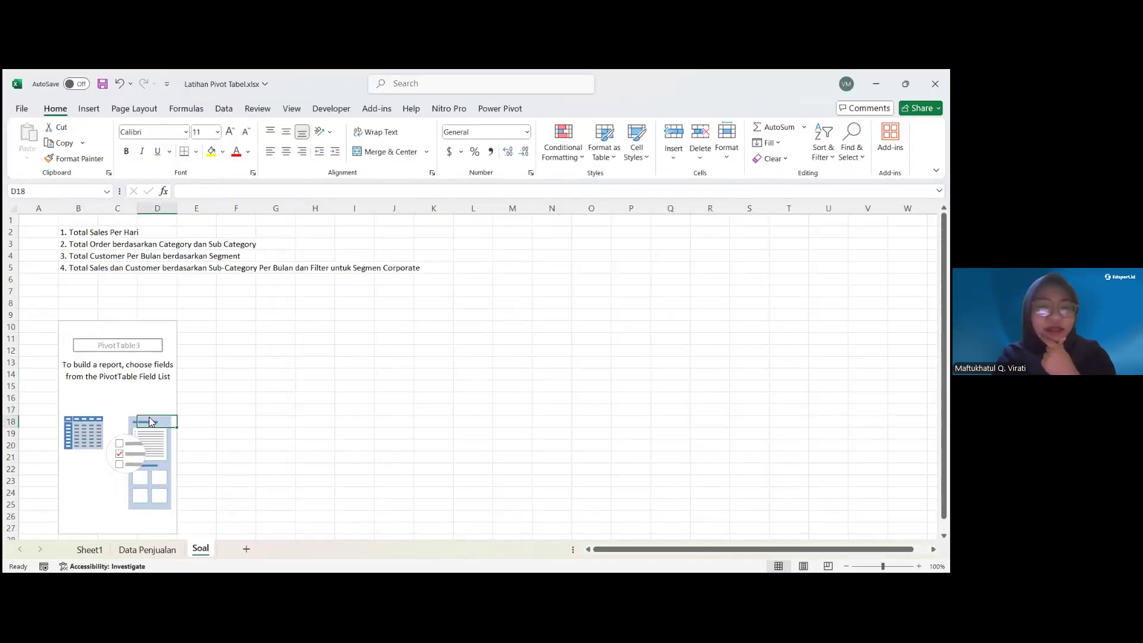
pyautogui.click(85, 330)
pyautogui.hotkey('shift', 'Down')
pyautogui.hotkey('shift', 'Right')
pyautogui.hotkey('ctrl', 'shift', 'Down')
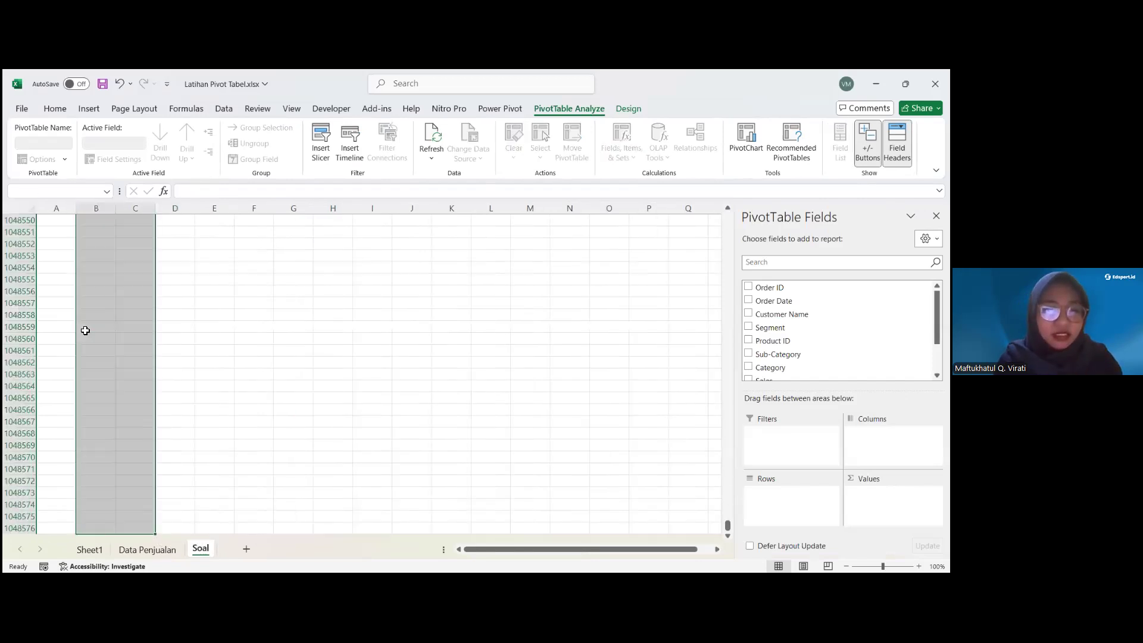
pyautogui.click(85, 331)
pyautogui.press('Up')
pyautogui.press('Up')
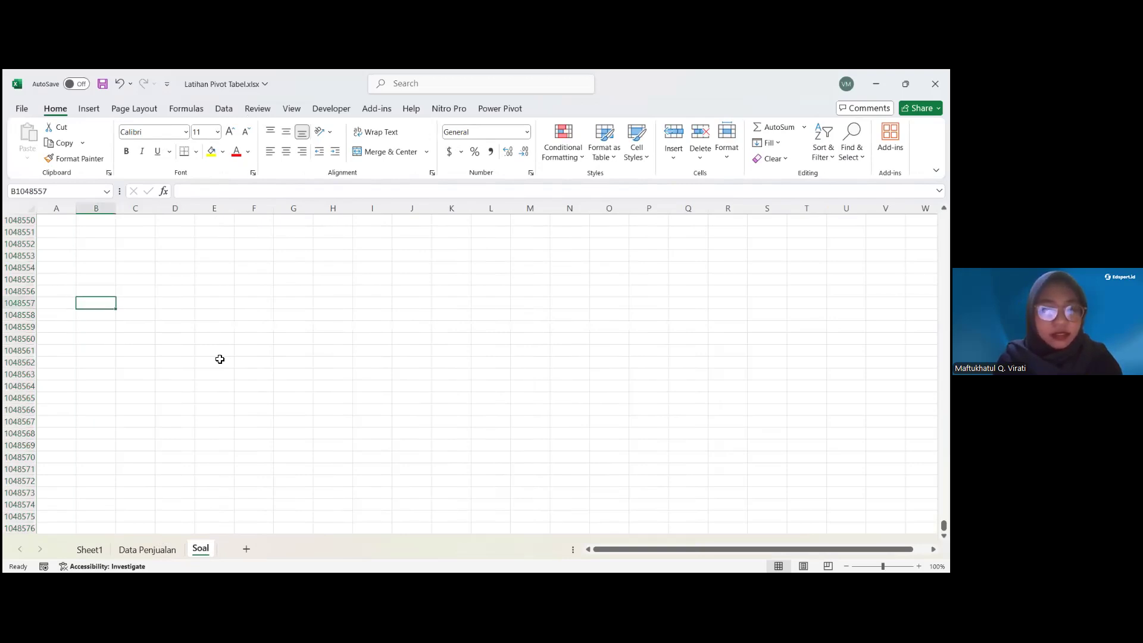
pyautogui.hotkey('ctrl', 'Up')
# Select the range A9:F28 around the empty PivotTable on the Soal sheet and delete it
pyautogui.click(93, 327)
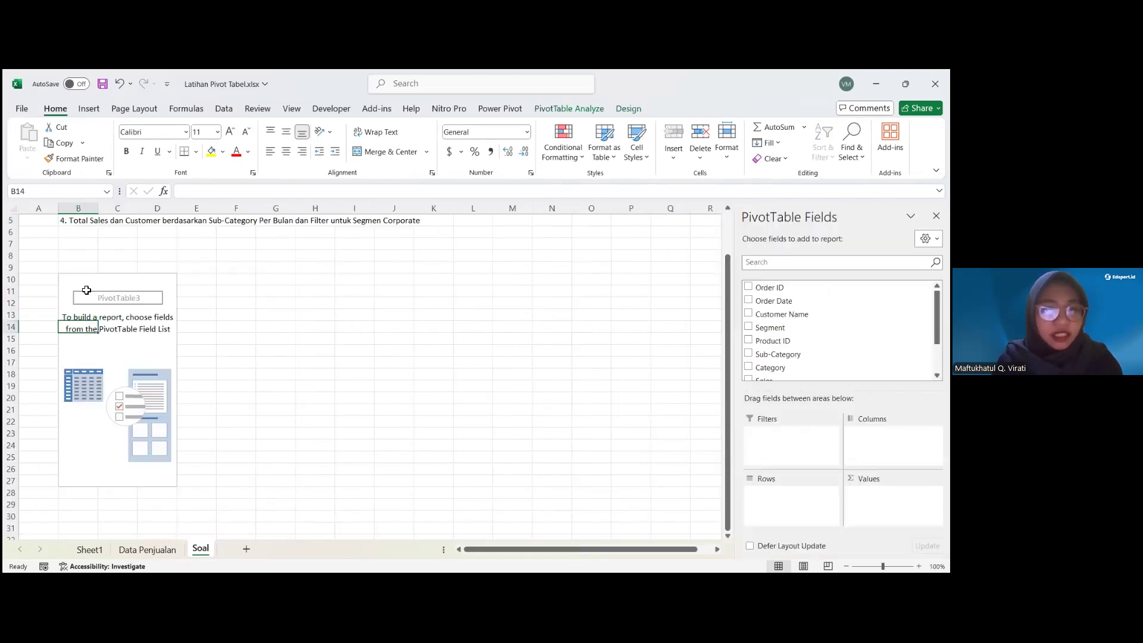
pyautogui.moveTo(55, 262); pyautogui.dragTo(235, 492)
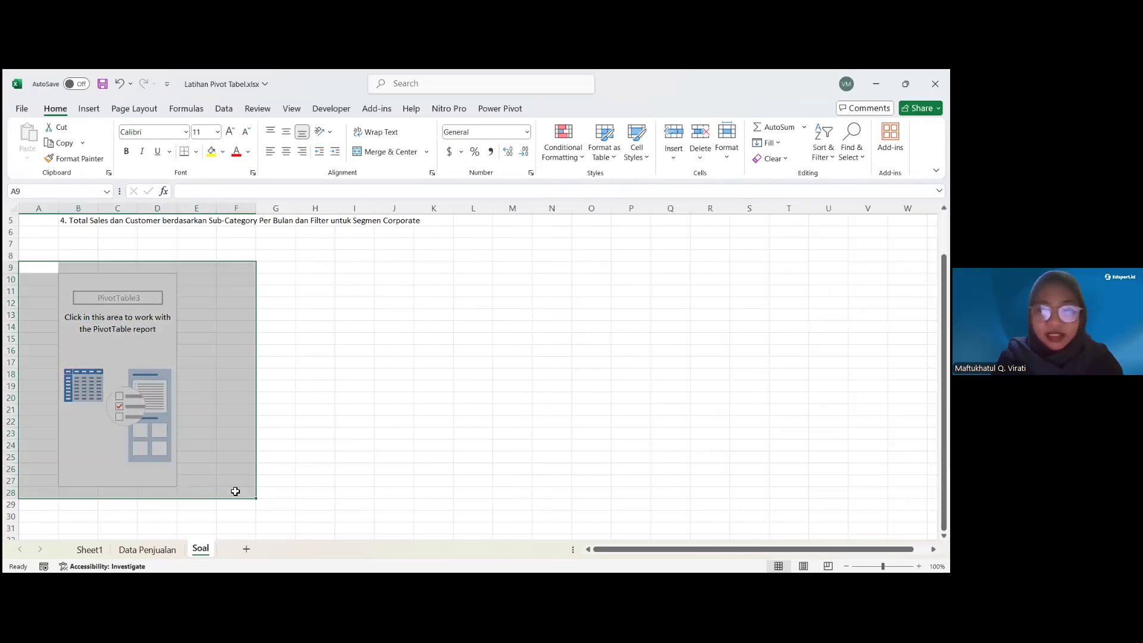
pyautogui.press('Delete')
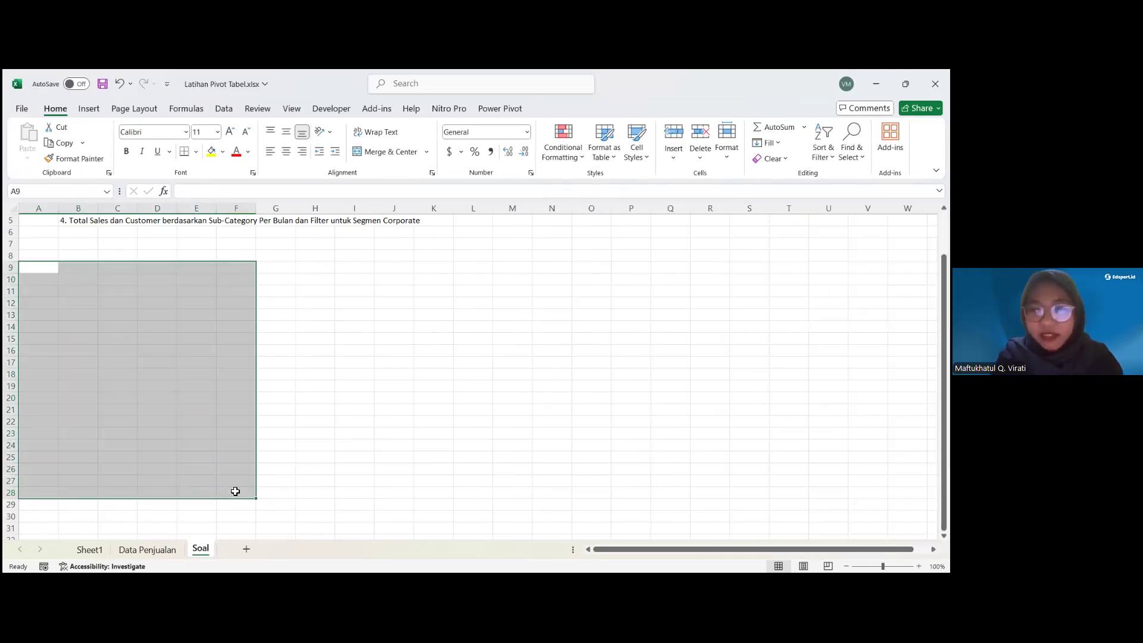
pyautogui.click(142, 387)
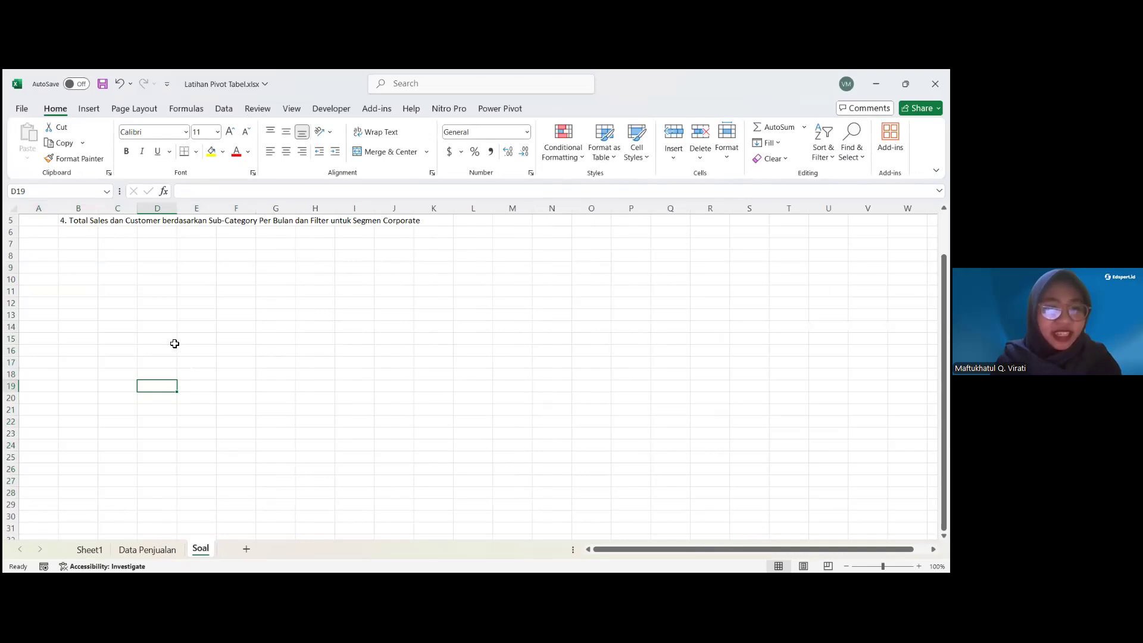
# Create a PivotTable from the Data Penjualan range A1:H334 and place it on the existing Soal sheet at cell B9
pyautogui.hotkey('ctrl', 'pageup')
pyautogui.click(148, 255)
pyautogui.click(329, 271)
pyautogui.click(156, 294)
pyautogui.click(89, 108)
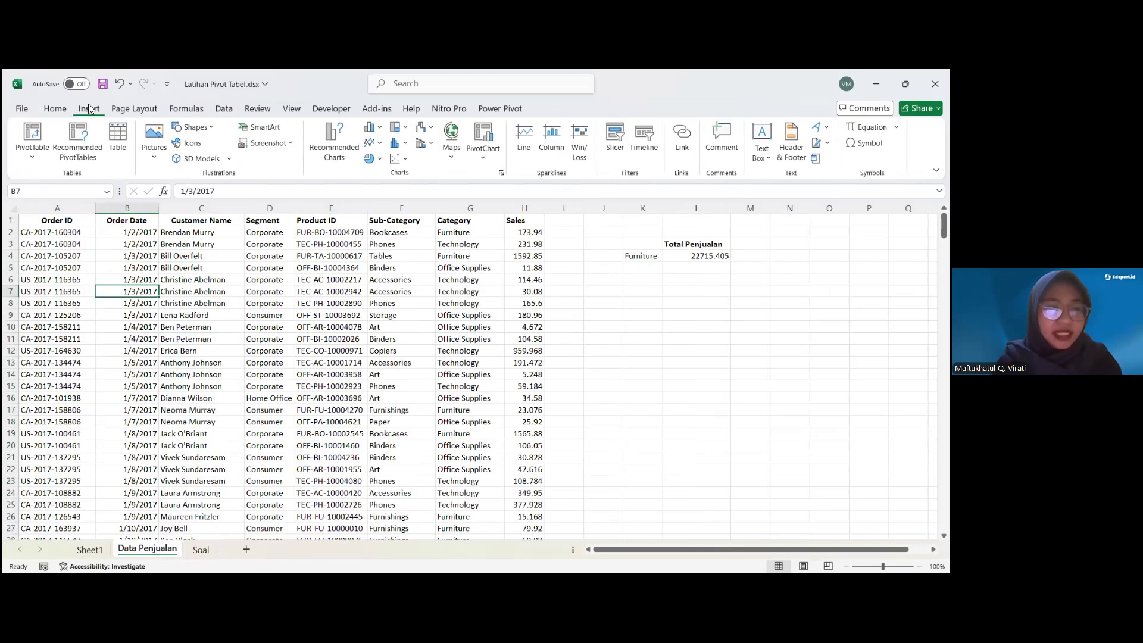
pyautogui.click(42, 138)
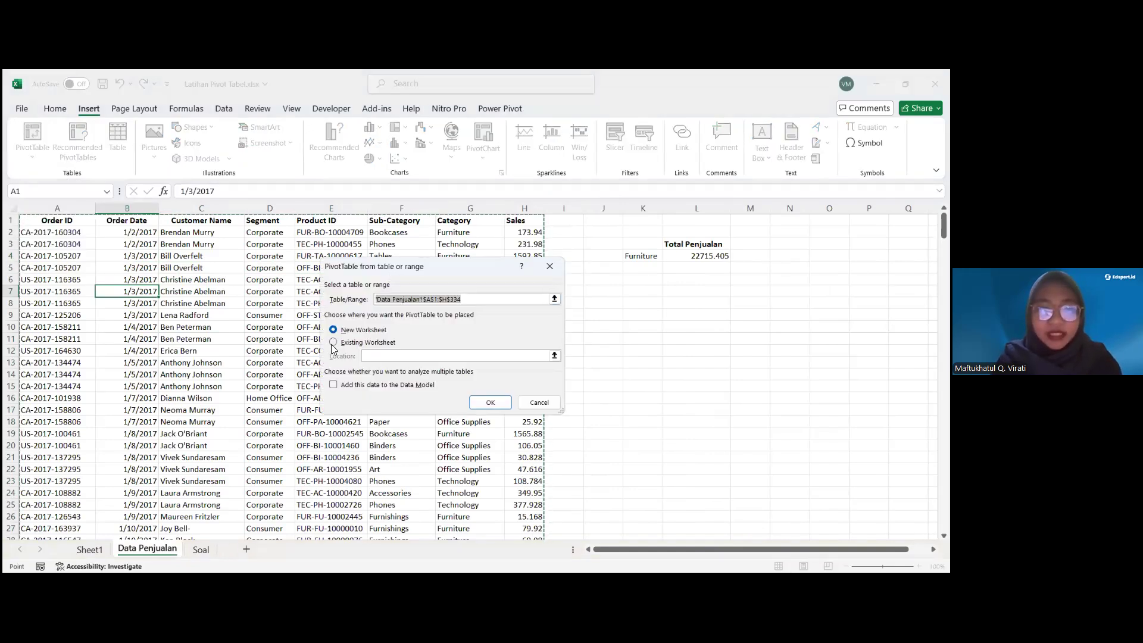
pyautogui.click(377, 343)
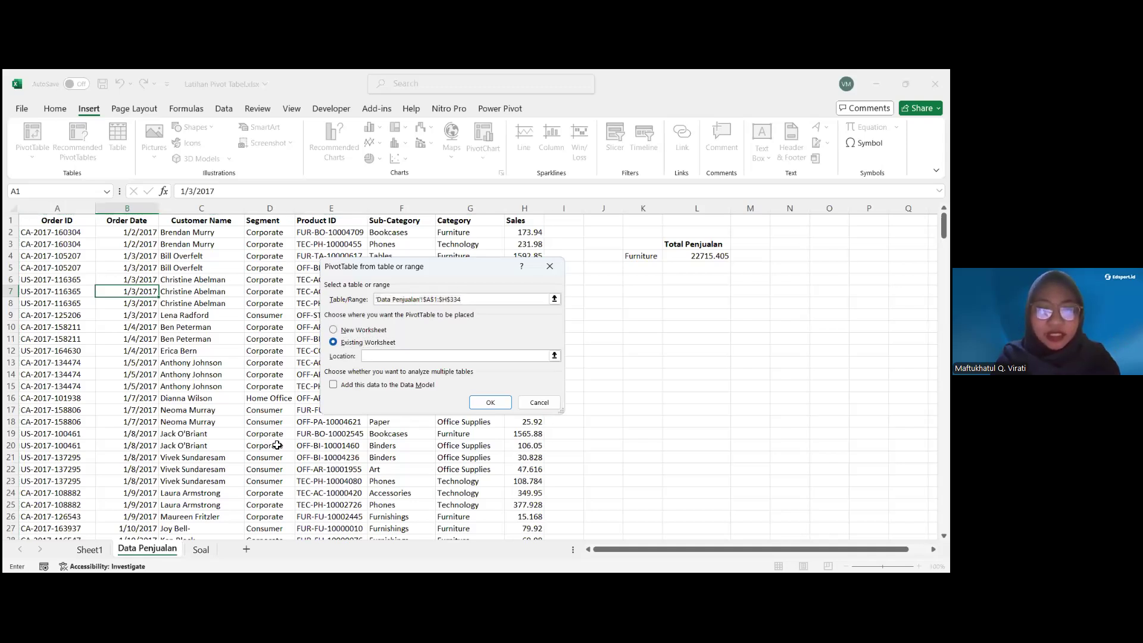
pyautogui.click(197, 551)
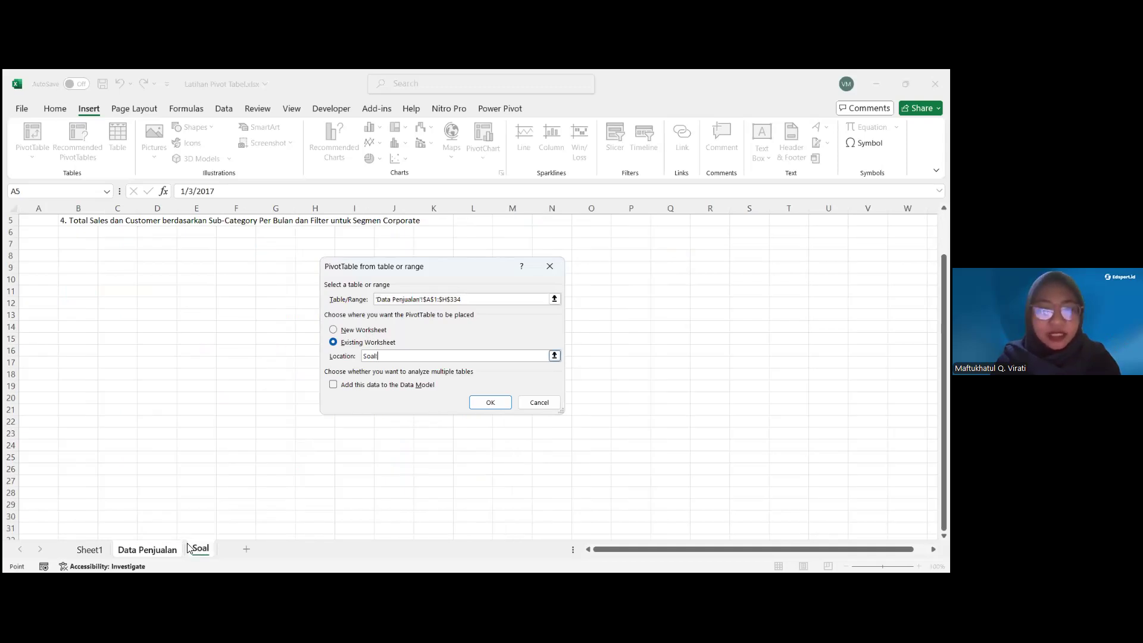
pyautogui.click(87, 267)
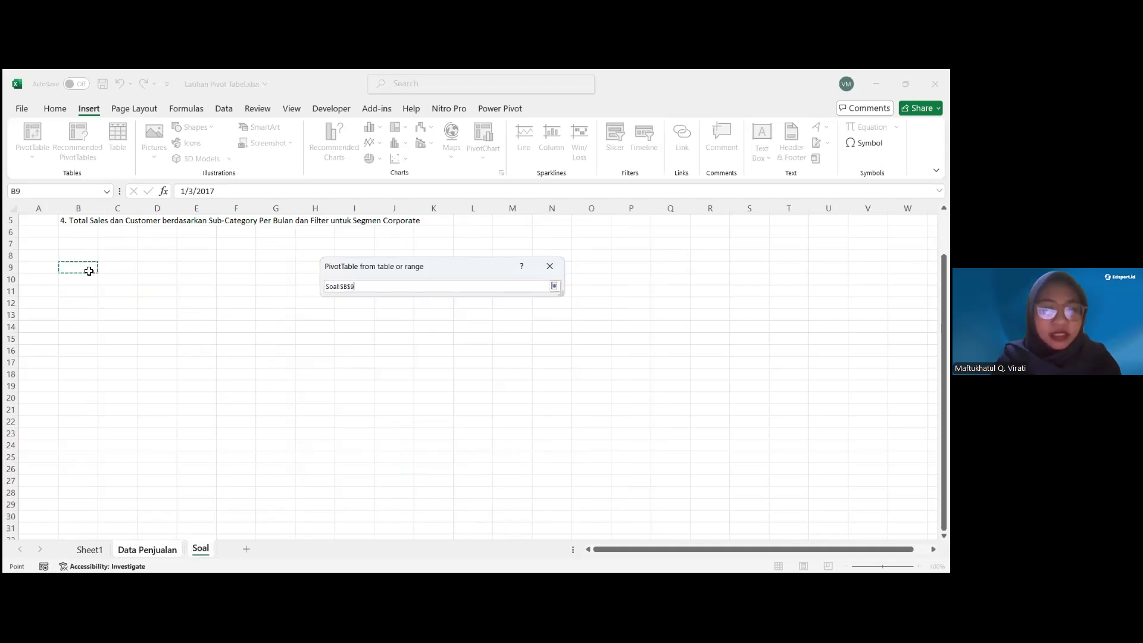
pyautogui.press('Return')
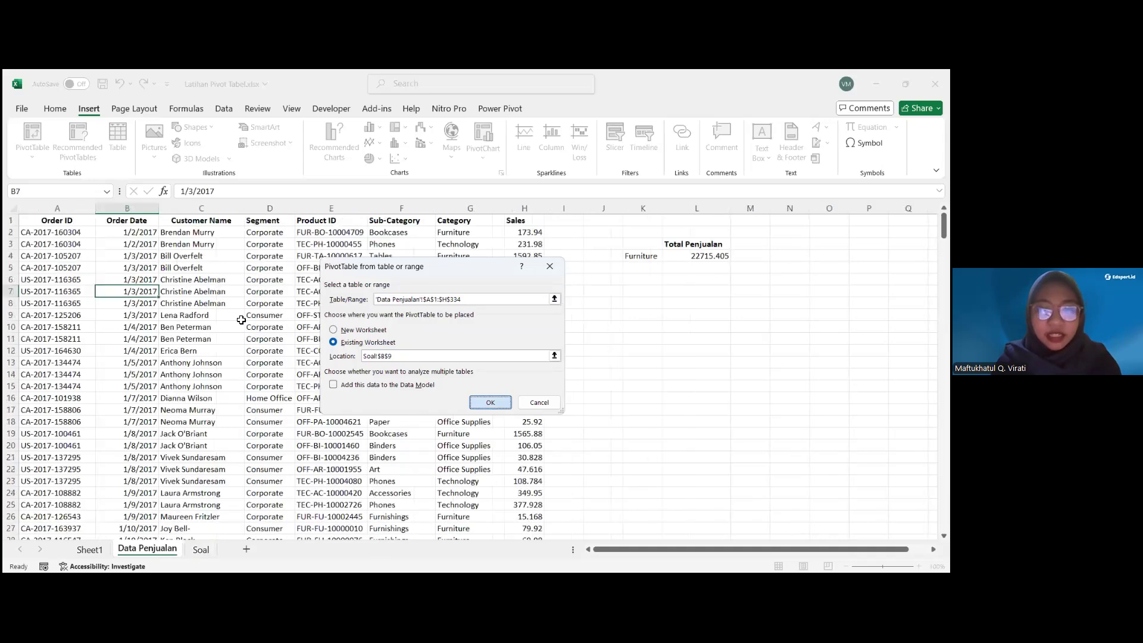
# Add Order Date to the rows and Sales to the values of the PivotTable on the Soal sheet
pyautogui.scroll(2, 286, 316)
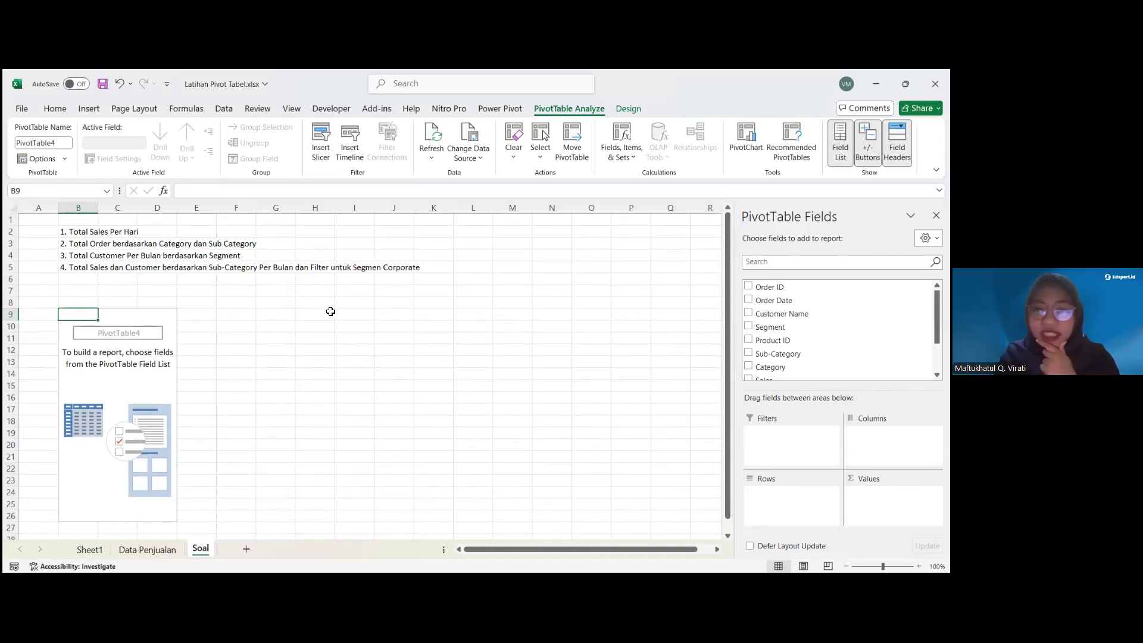
pyautogui.scroll(-1, 834, 324)
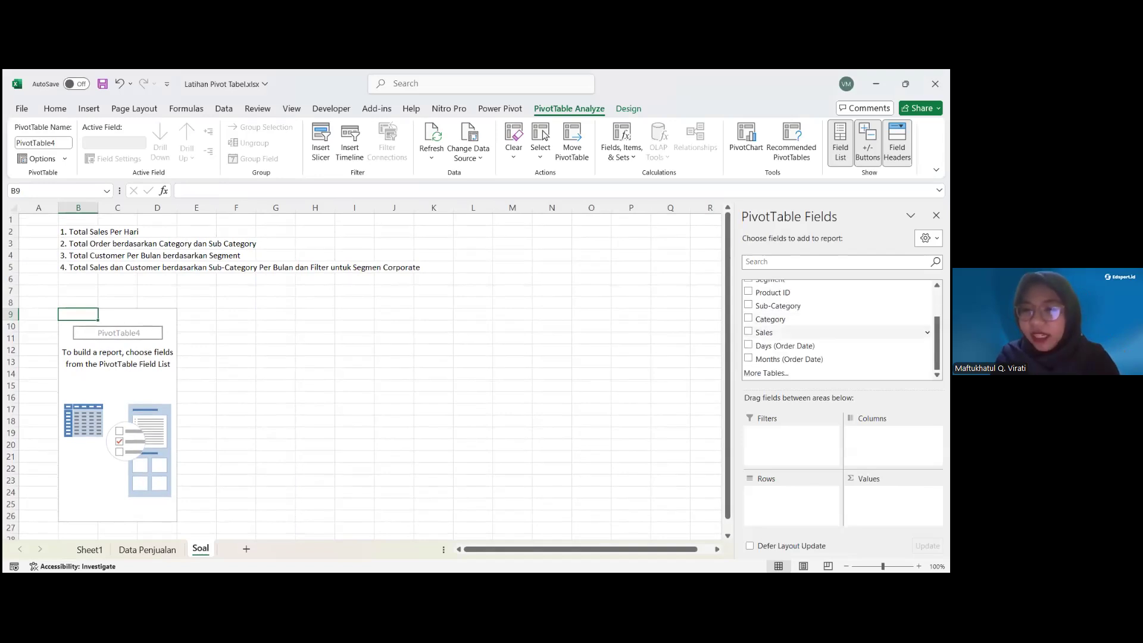
pyautogui.click(774, 282)
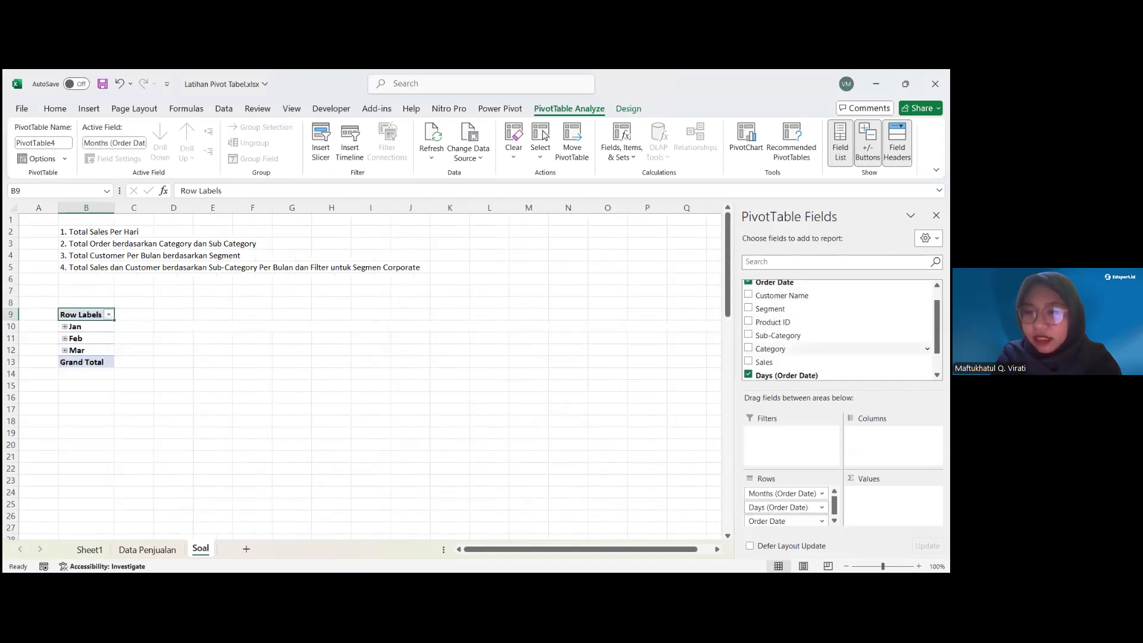
pyautogui.click(762, 362)
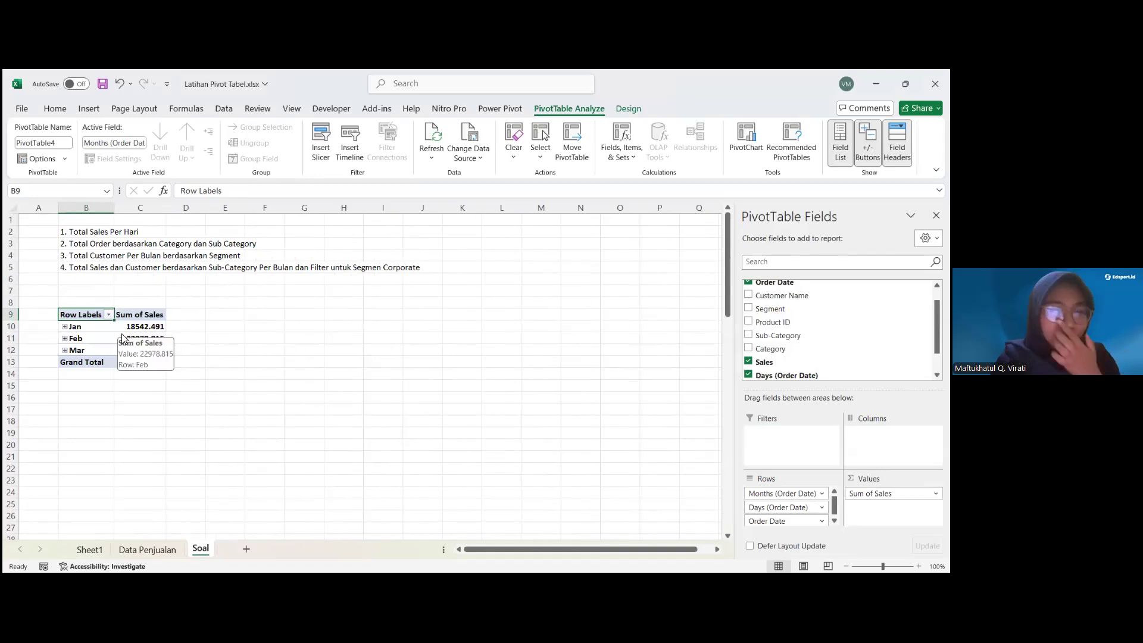
# Expand January in the PivotTable's row labels and examine the sales totals for its individual days
pyautogui.click(88, 337)
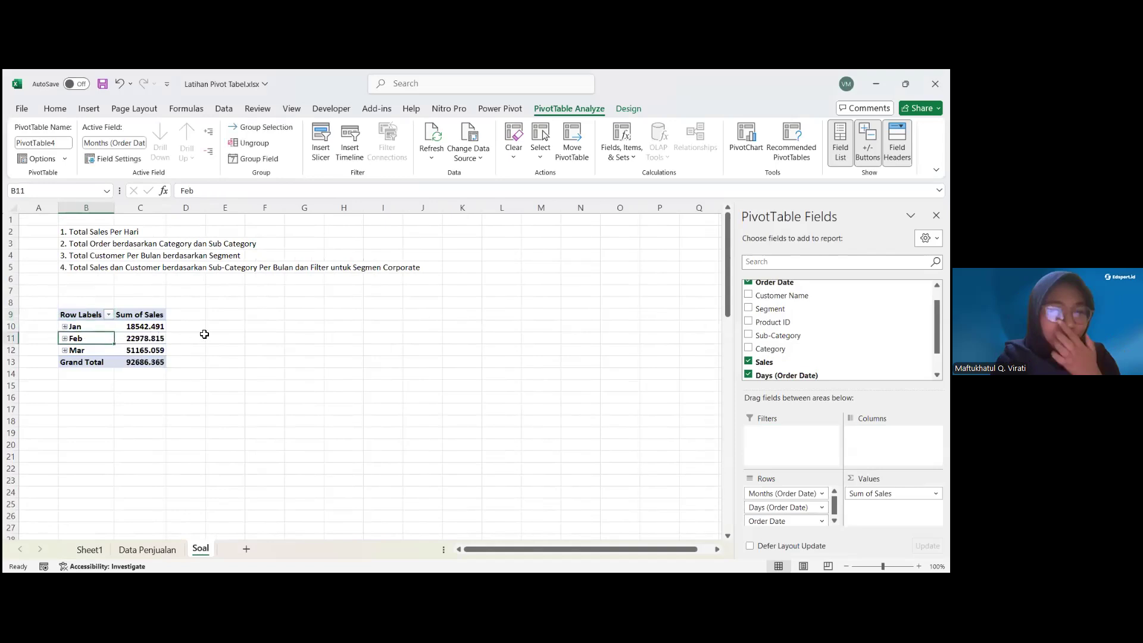
pyautogui.click(65, 326)
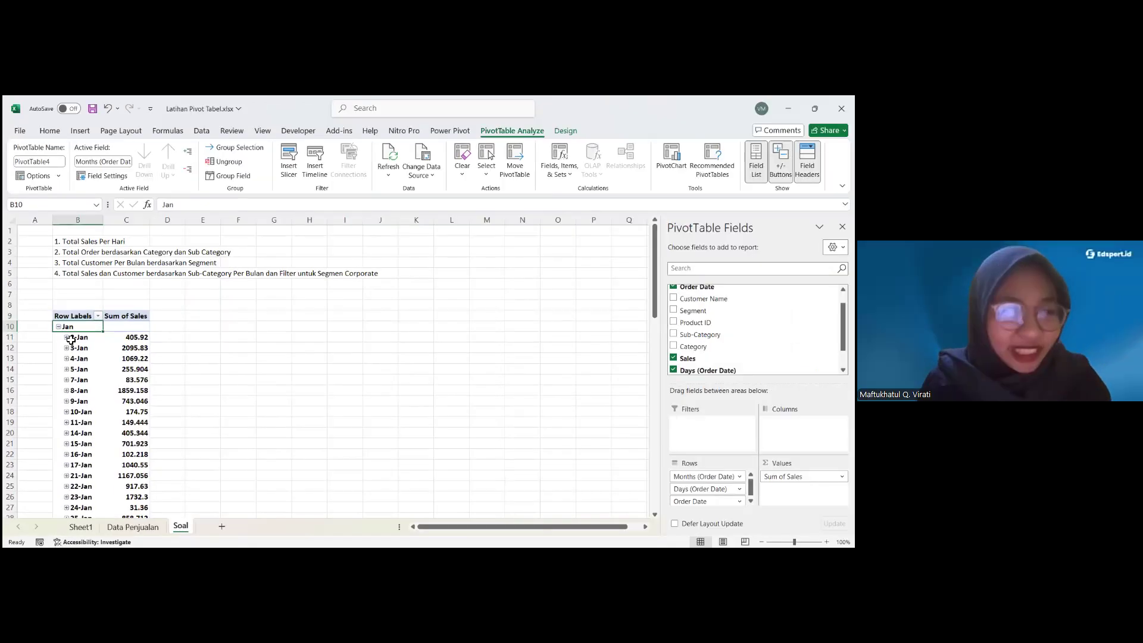
pyautogui.scroll(-4, 71, 339)
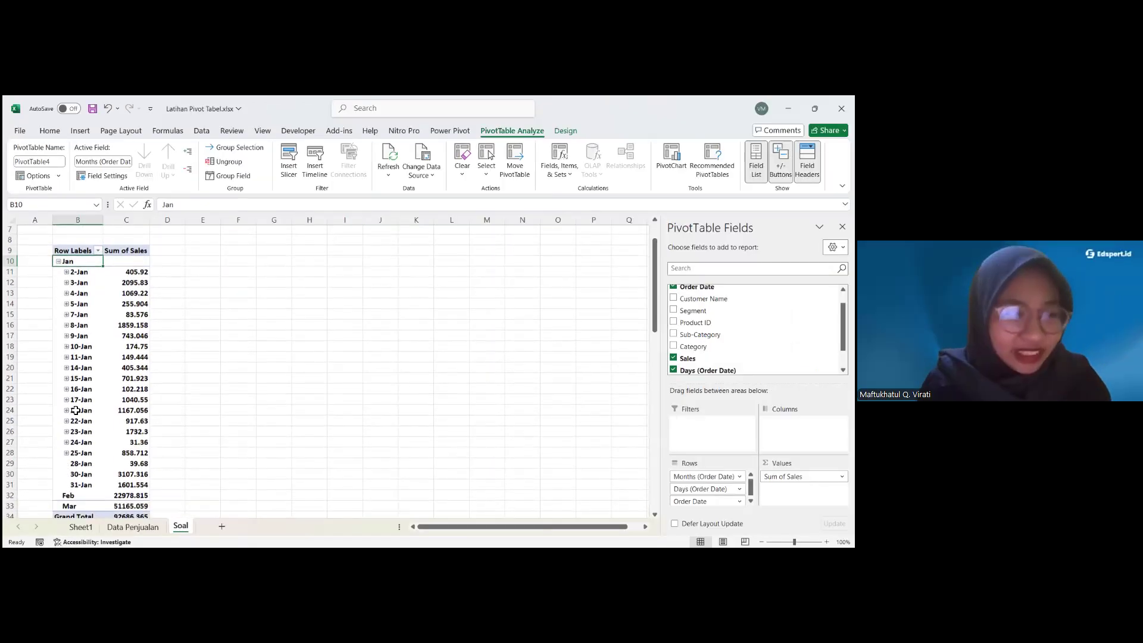
pyautogui.click(69, 422)
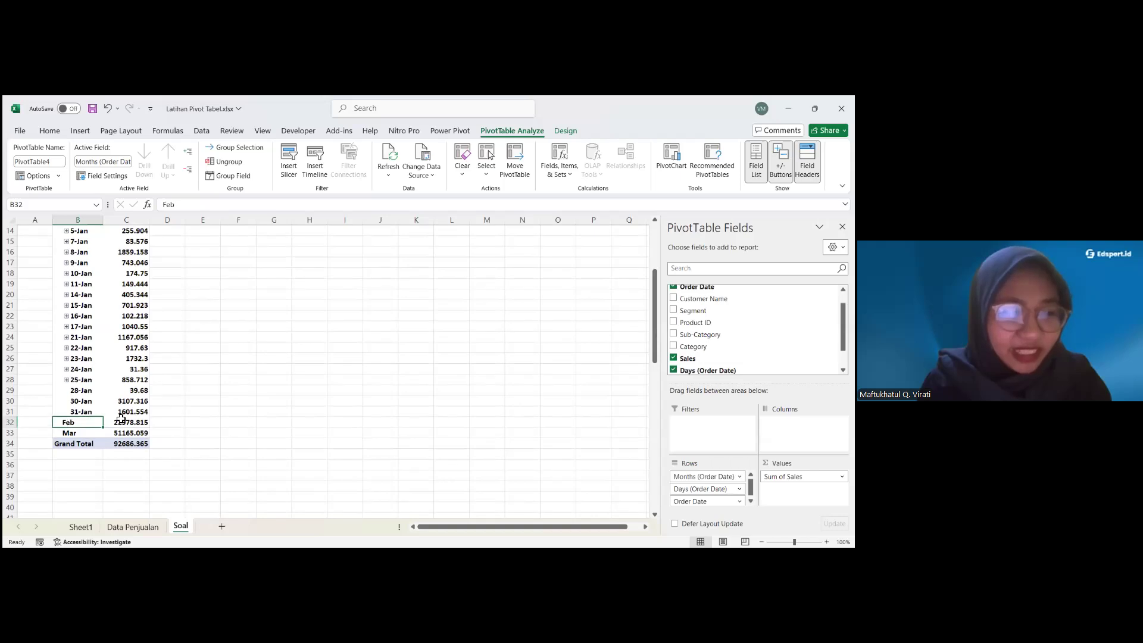
pyautogui.click(122, 369)
pyautogui.scroll(4, 121, 357)
pyautogui.click(122, 326)
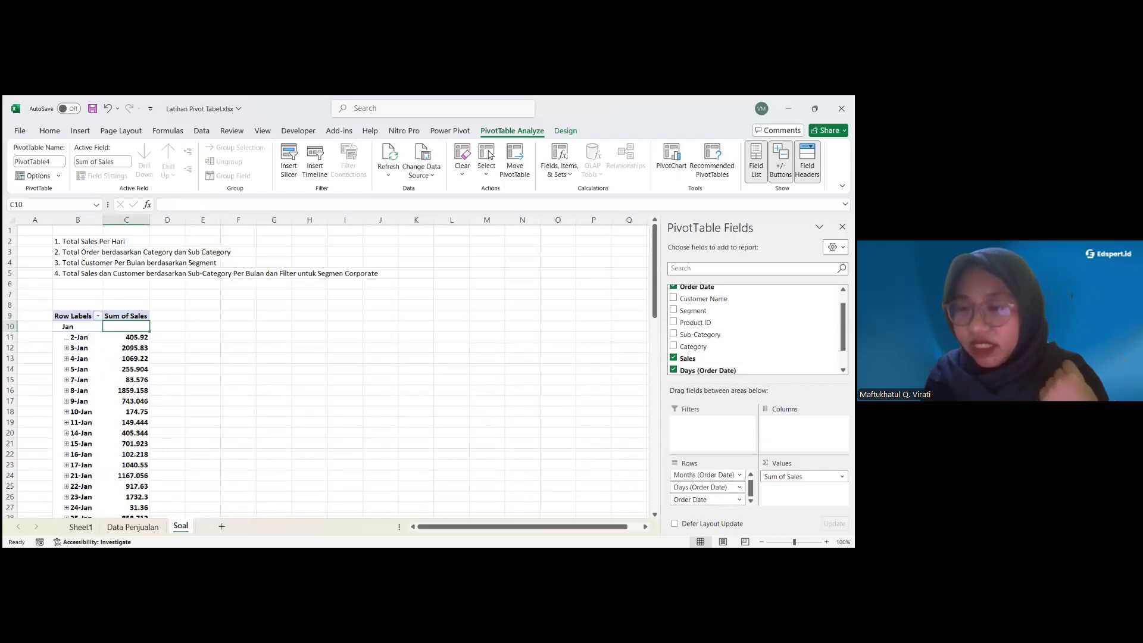
# Remove the Months (Order Date) and Days (Order Date) fields from the rows, then check the resulting sales per date
pyautogui.click(706, 475)
pyautogui.click(708, 449)
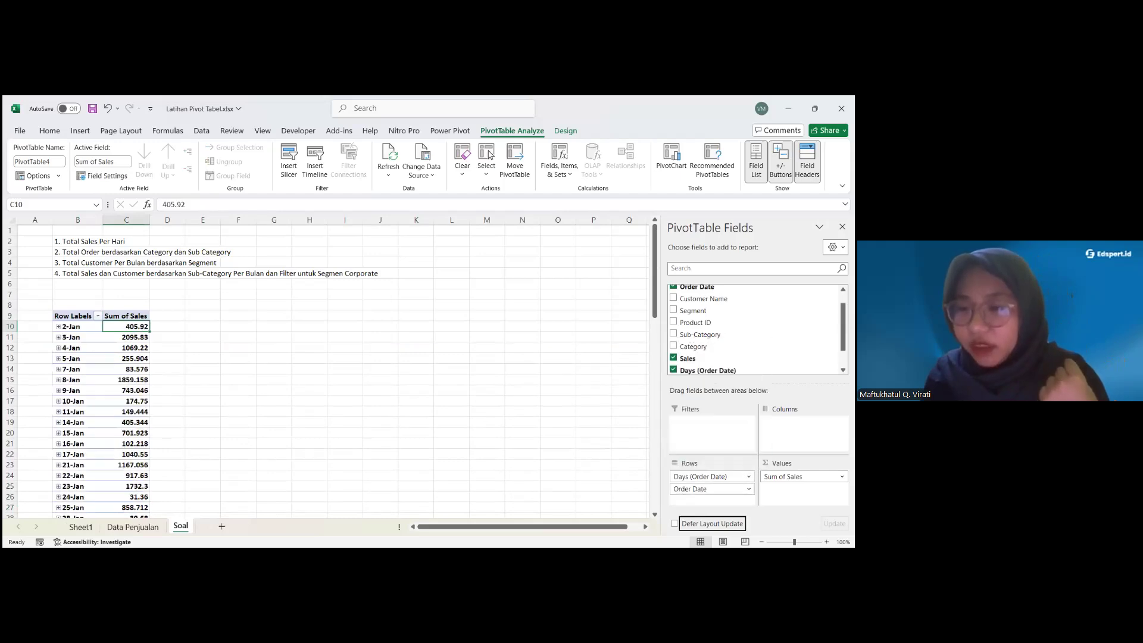
pyautogui.click(706, 477)
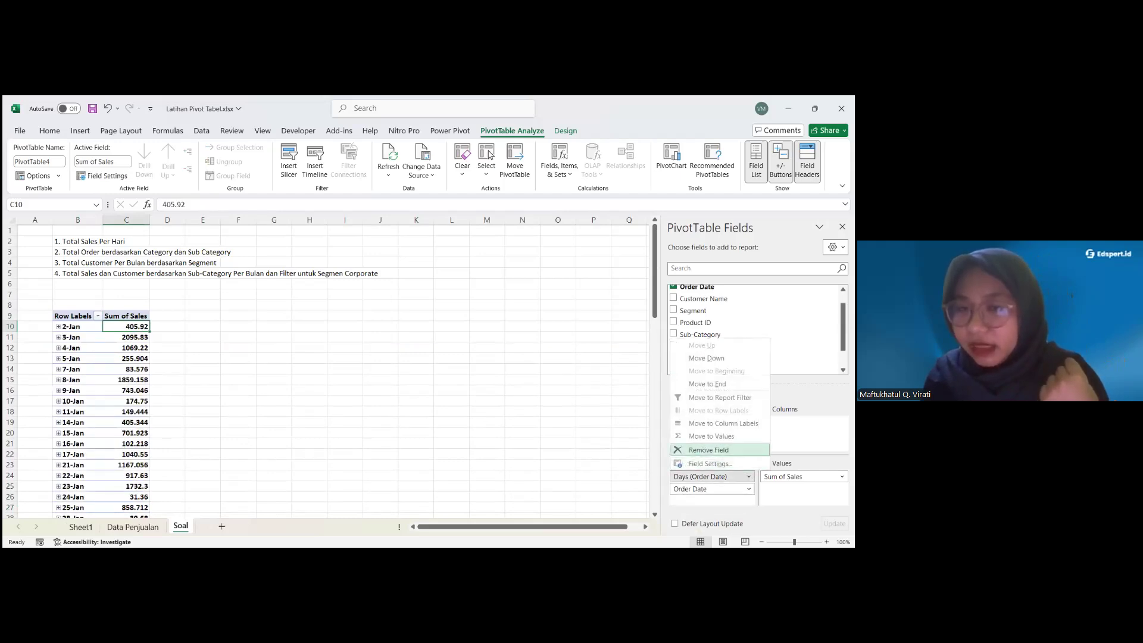
pyautogui.click(709, 450)
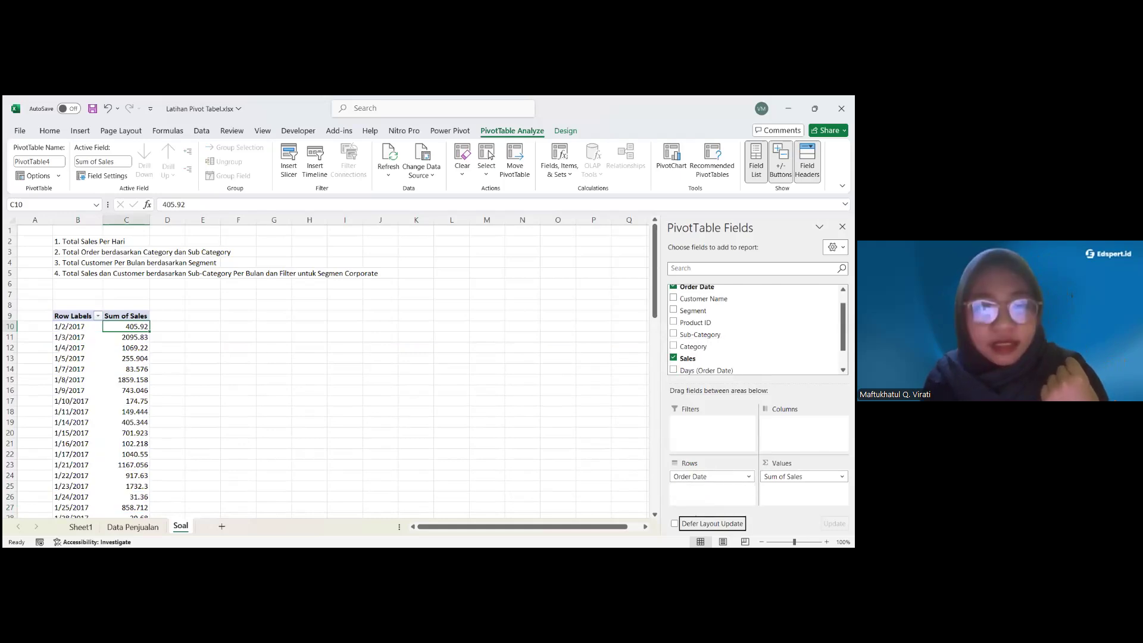
pyautogui.click(241, 390)
pyautogui.click(77, 349)
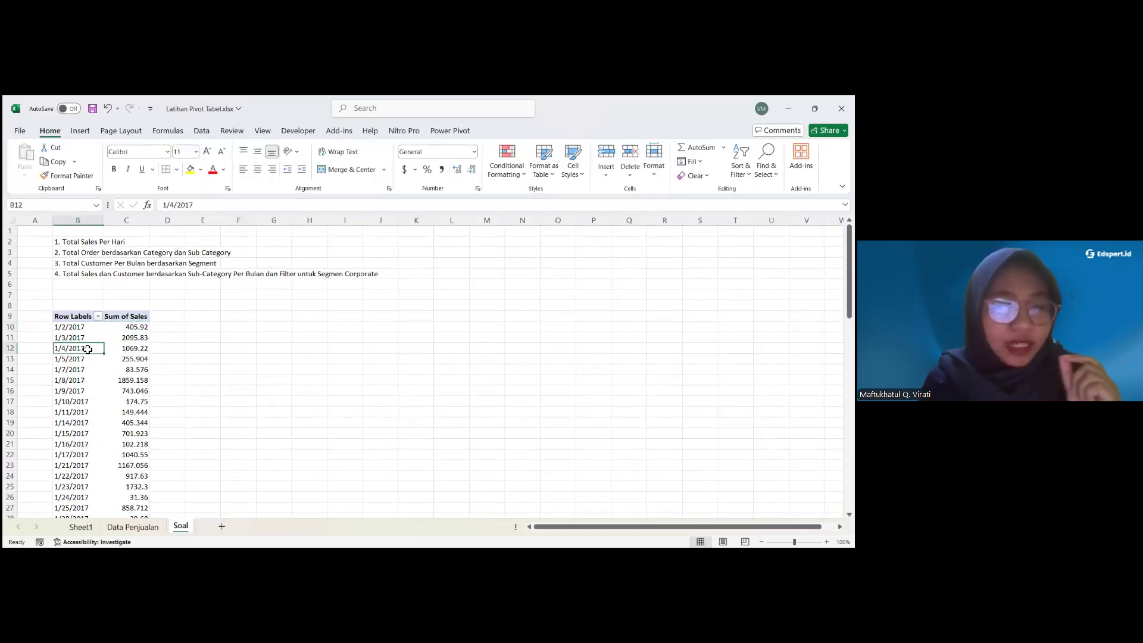
pyautogui.click(101, 379)
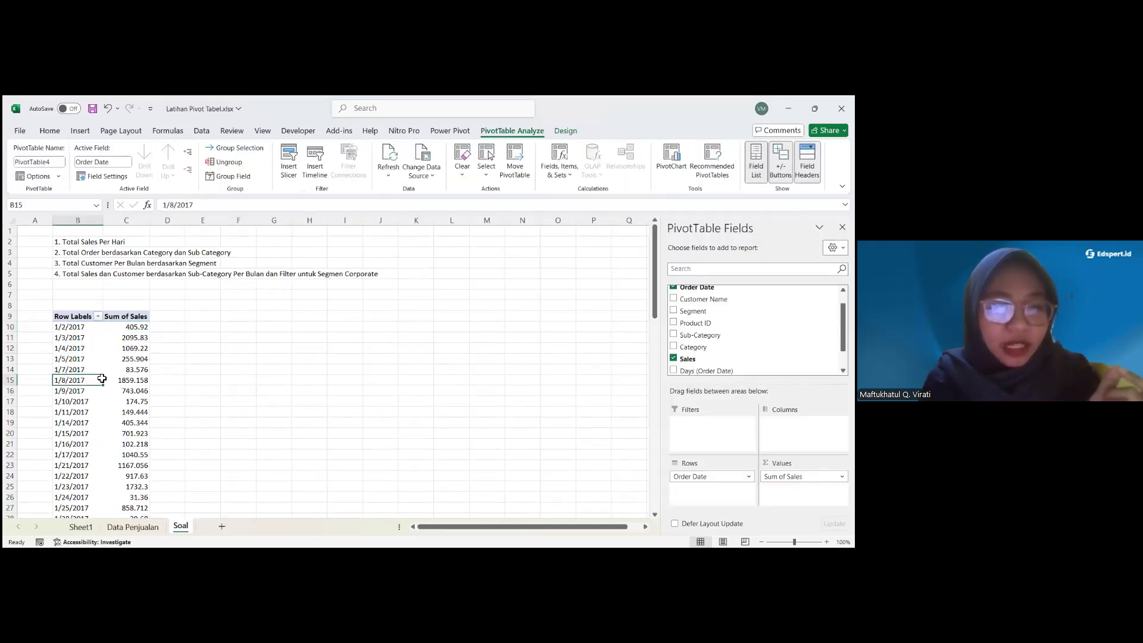
pyautogui.click(117, 340)
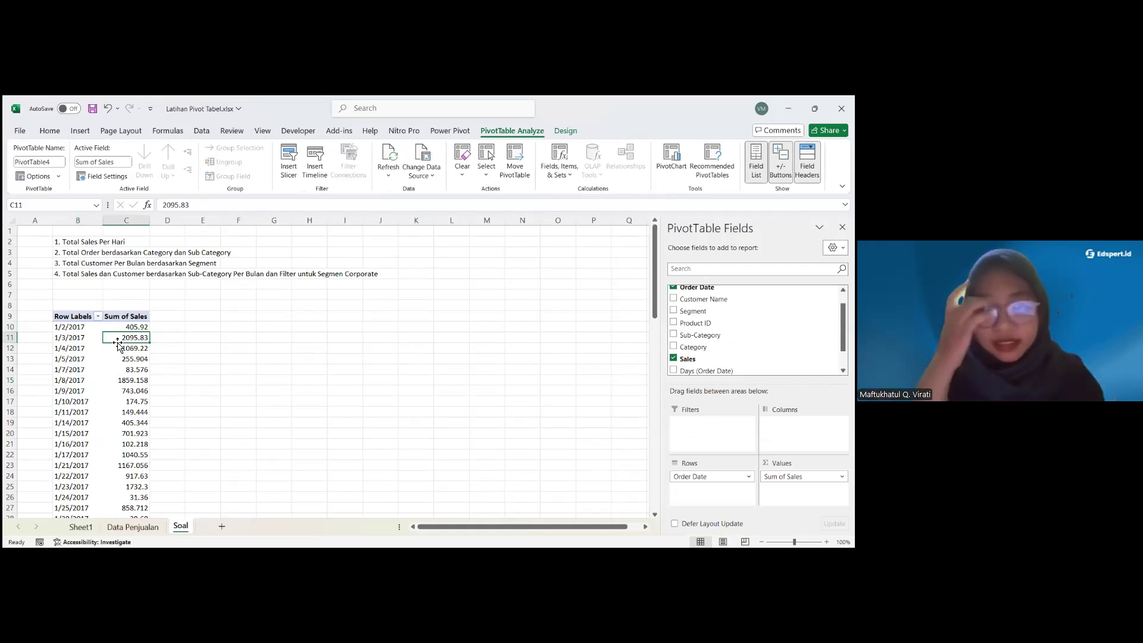
# Put the Days (Order Date) and Months (Order Date) fields back into the PivotTable's rows
pyautogui.moveTo(707, 370); pyautogui.dragTo(711, 470)
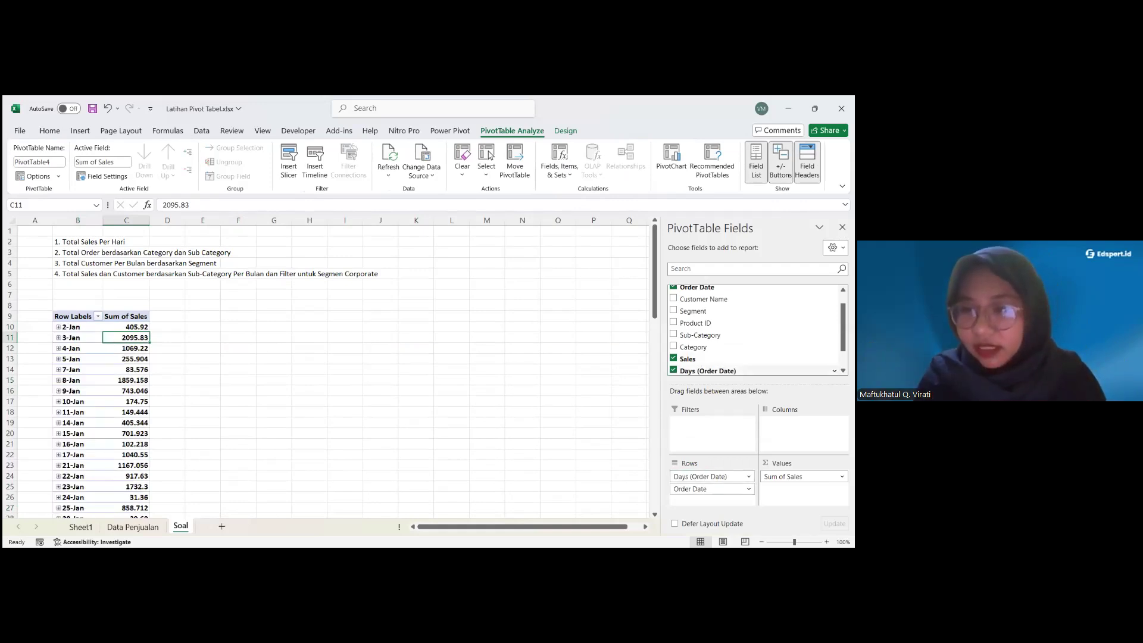
pyautogui.scroll(-1, 709, 370)
pyautogui.moveTo(712, 356); pyautogui.dragTo(711, 471)
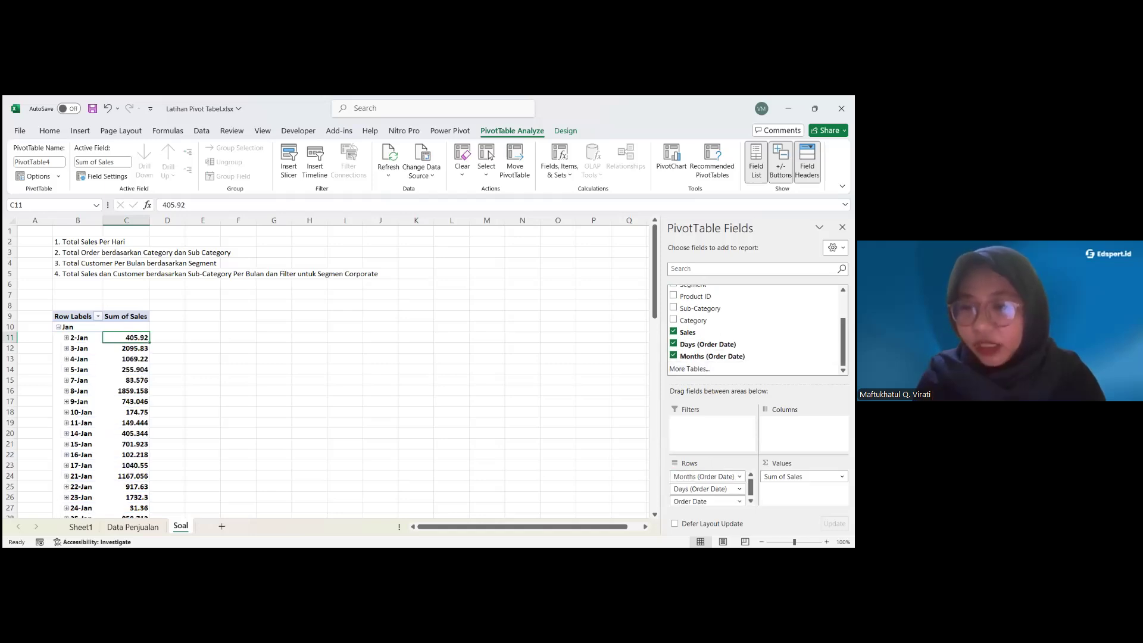
pyautogui.click(739, 476)
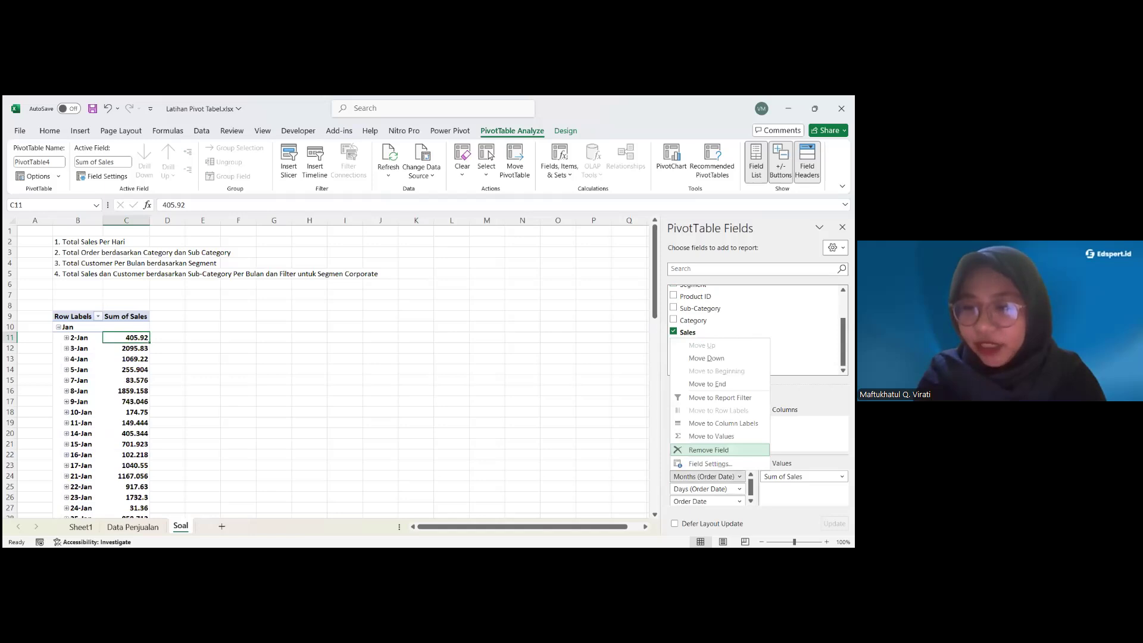
pyautogui.press('Escape')
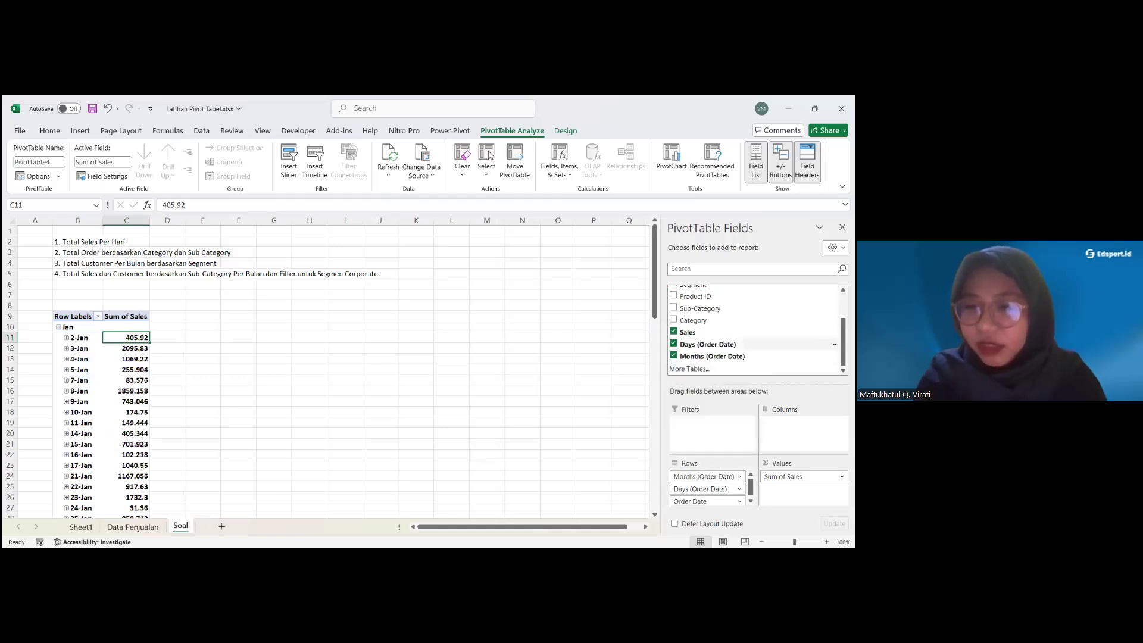
# Empty the PivotTable by removing its Days (Order Date), Months (Order Date), Order Date and Sales fields
pyautogui.click(673, 344)
pyautogui.click(673, 355)
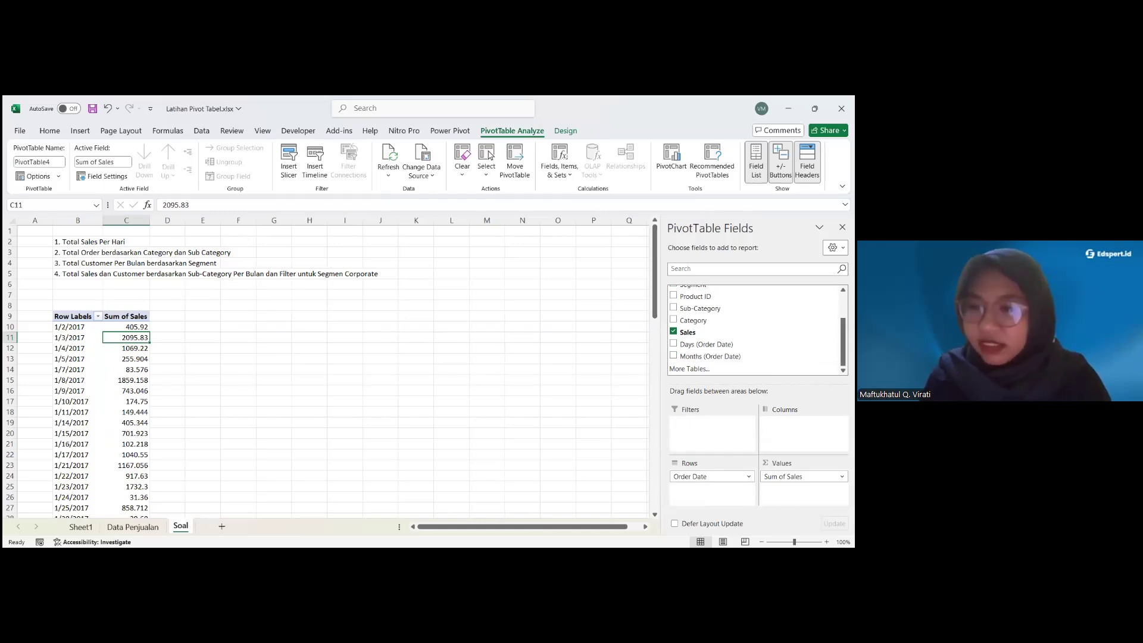
pyautogui.moveTo(708, 476); pyautogui.dragTo(756, 321)
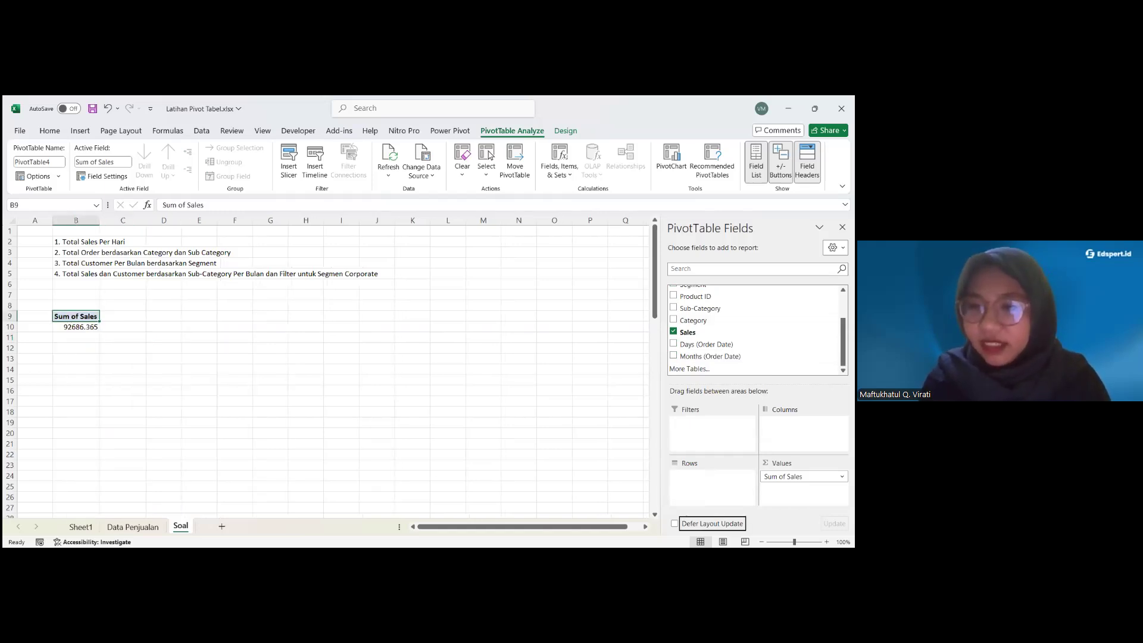
pyautogui.moveTo(797, 476); pyautogui.dragTo(768, 344)
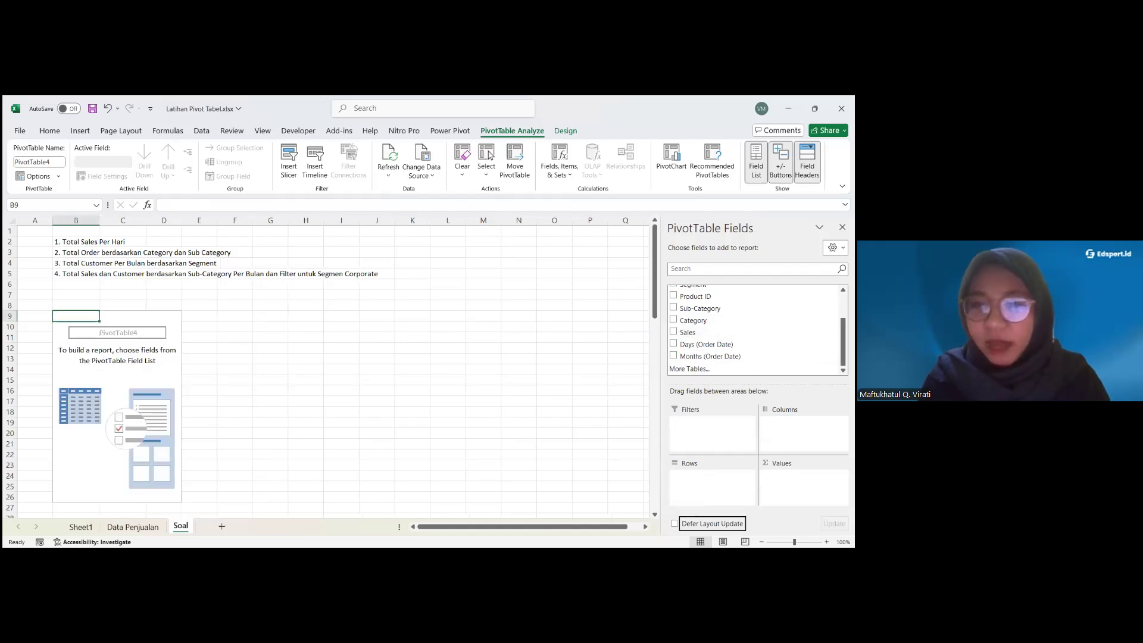
# Rebuild the total sales per day report with Sales in the values and Order Date in the rows
pyautogui.moveTo(700, 332); pyautogui.dragTo(799, 484)
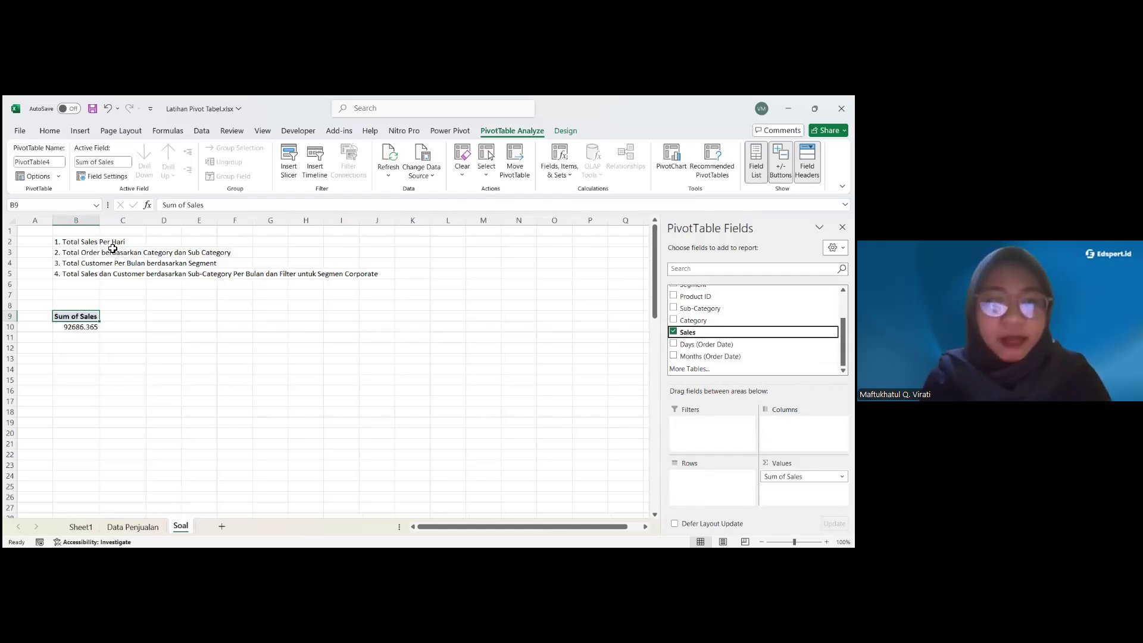
pyautogui.scroll(3, 753, 328)
pyautogui.moveTo(697, 303); pyautogui.dragTo(712, 485)
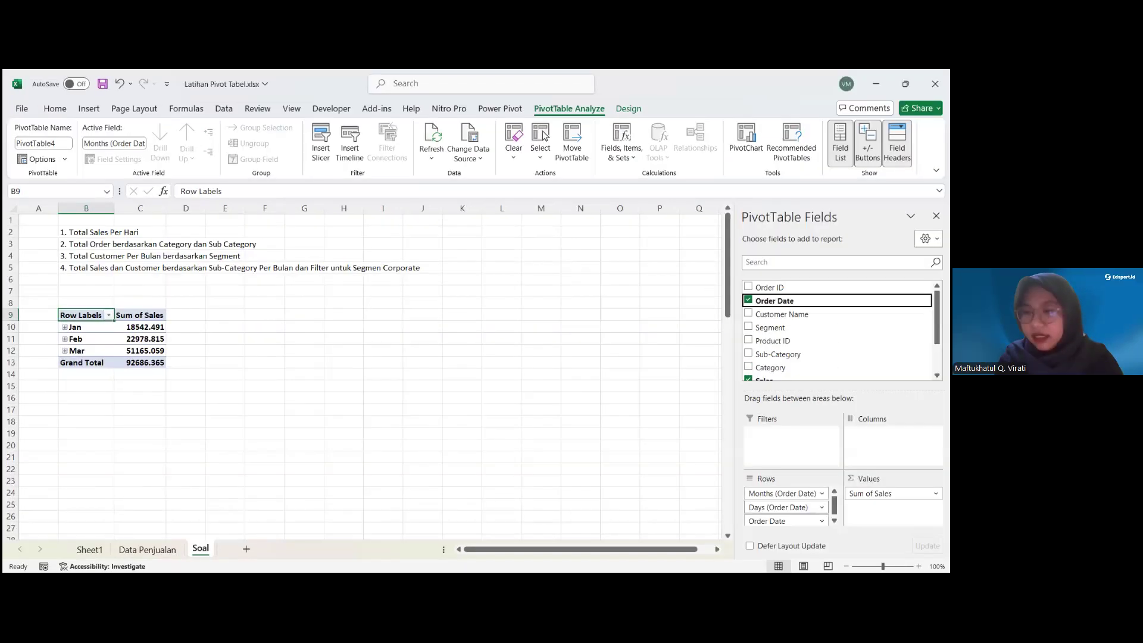
# Keep only Order Date in the rows by removing the Days and Months fields, and look over the sales per date
pyautogui.click(785, 494)
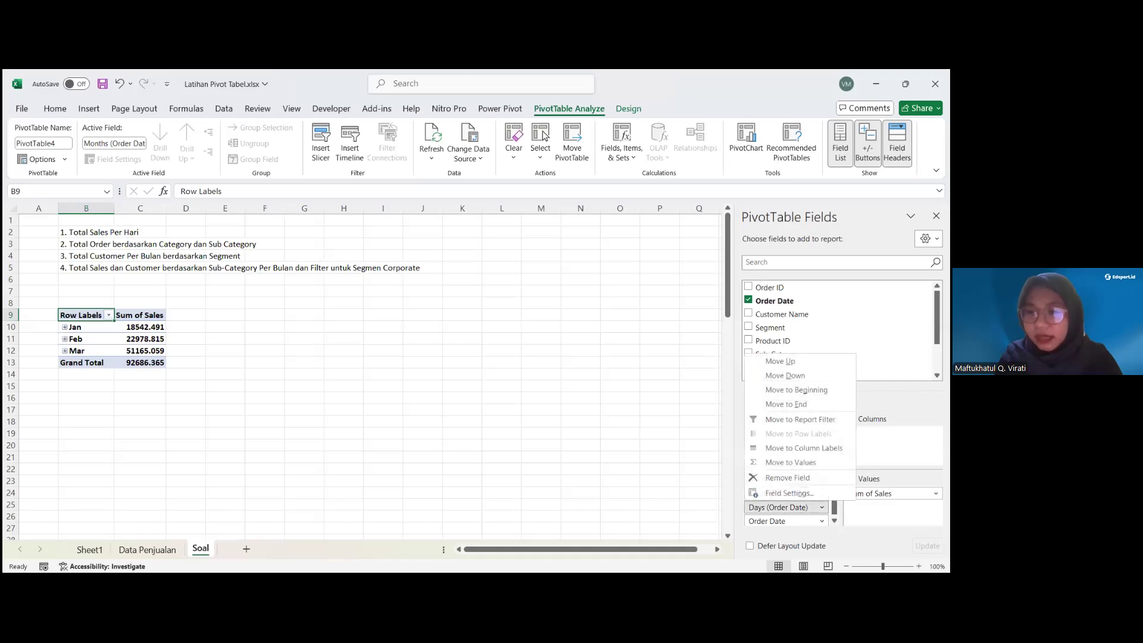
pyautogui.click(787, 477)
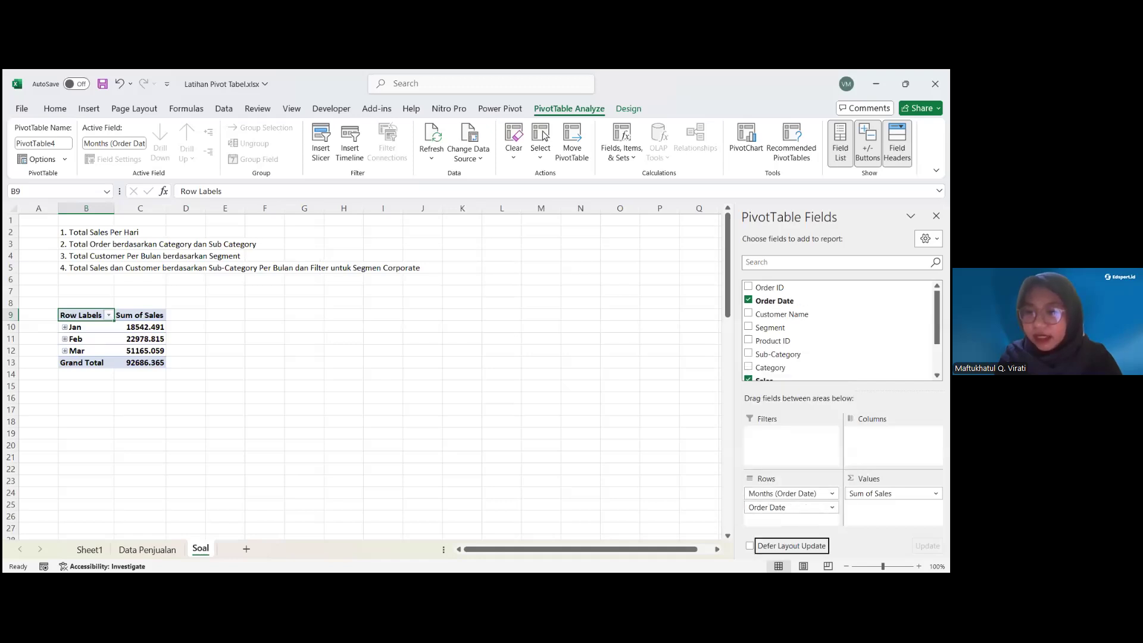
pyautogui.click(785, 494)
pyautogui.click(787, 463)
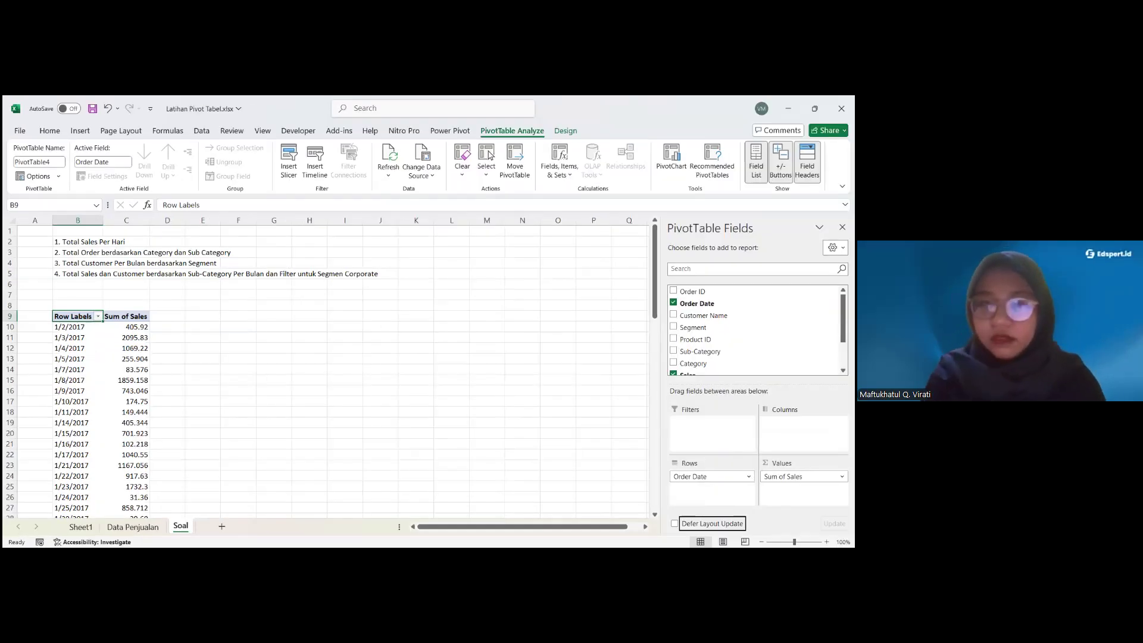
pyautogui.scroll(-1, 753, 325)
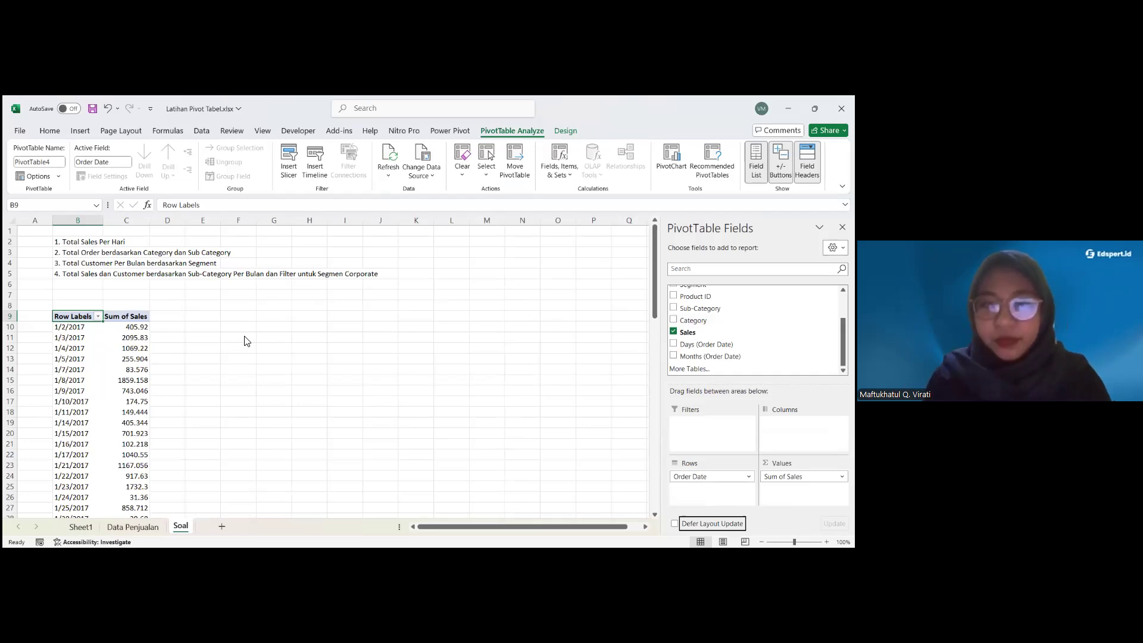
pyautogui.click(119, 360)
pyautogui.scroll(-2, 128, 362)
pyautogui.scroll(2, 132, 365)
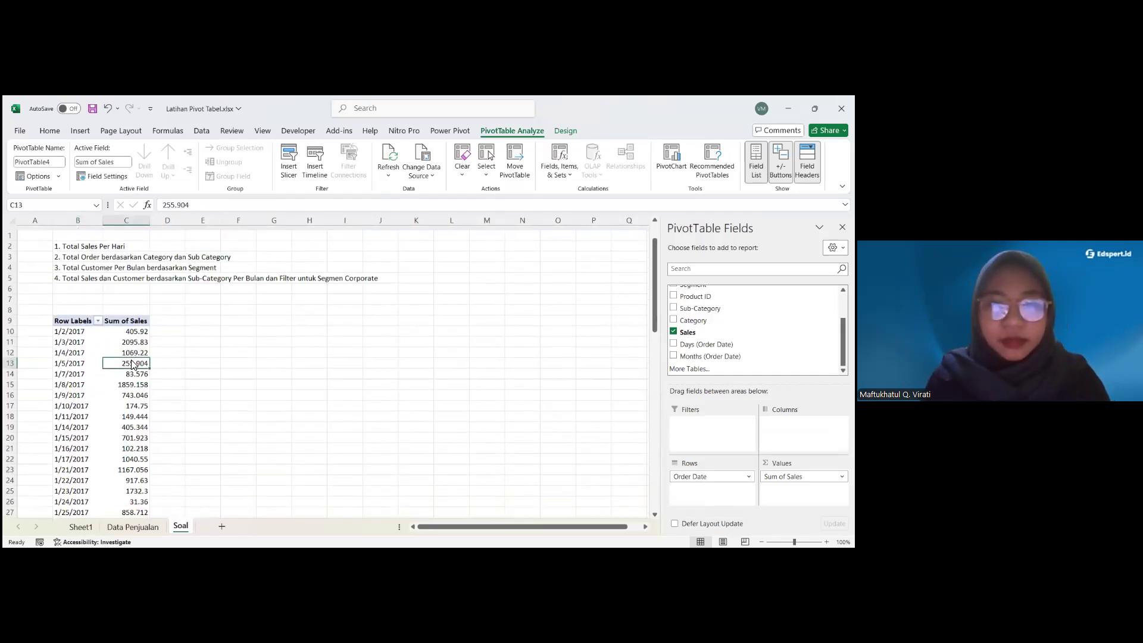
pyautogui.click(127, 526)
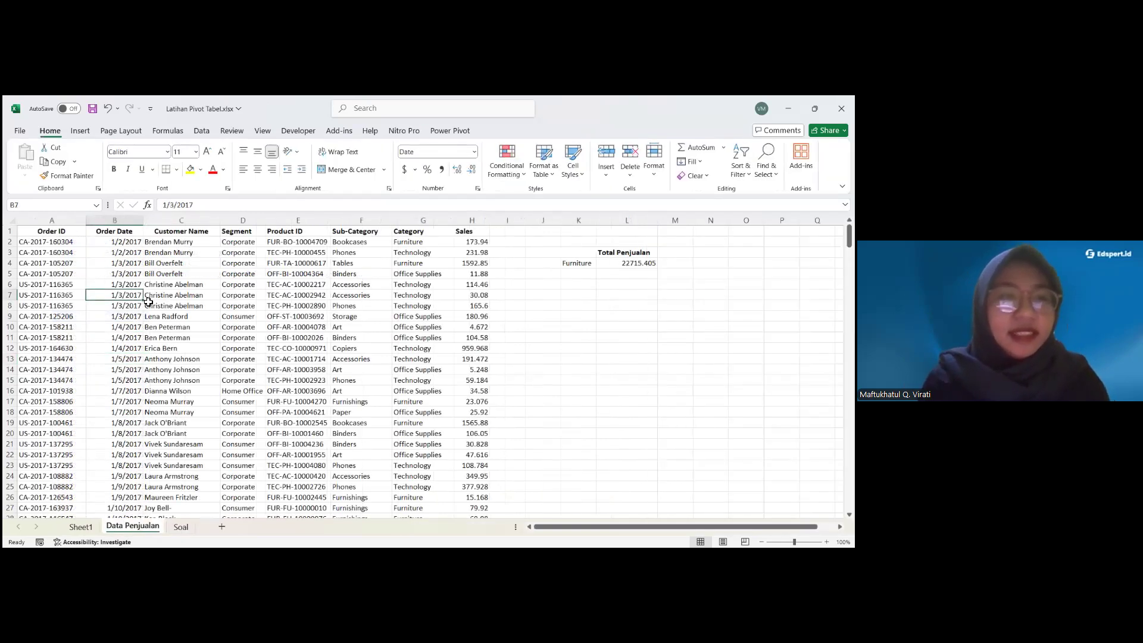
pyautogui.click(149, 305)
pyautogui.click(247, 304)
pyautogui.click(61, 296)
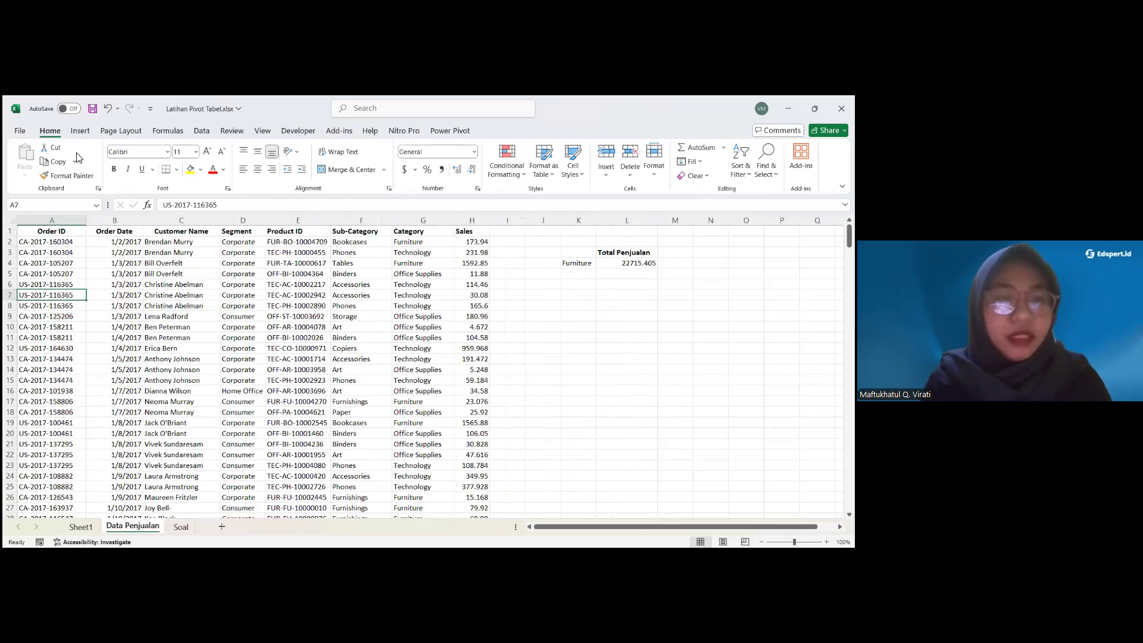
pyautogui.click(79, 131)
pyautogui.click(34, 179)
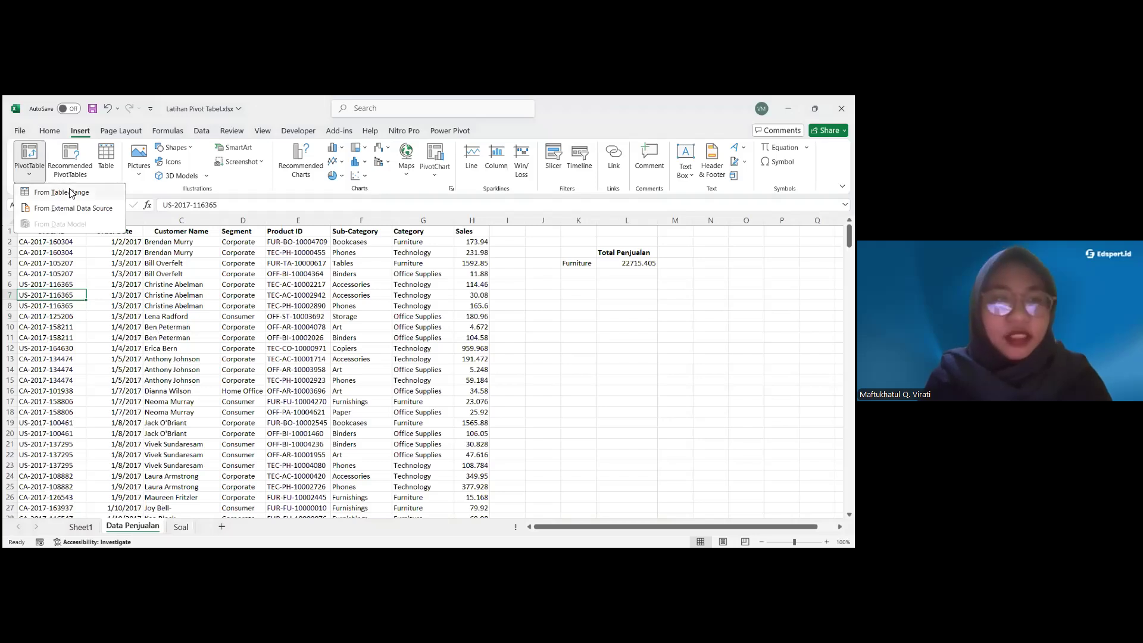
pyautogui.click(70, 194)
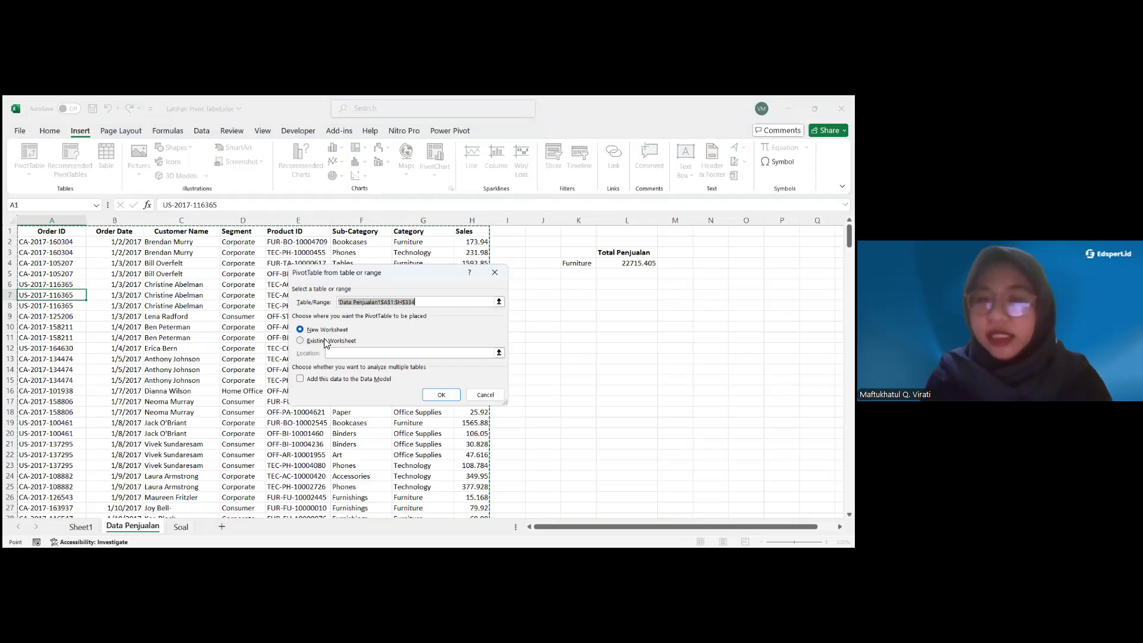
pyautogui.click(485, 395)
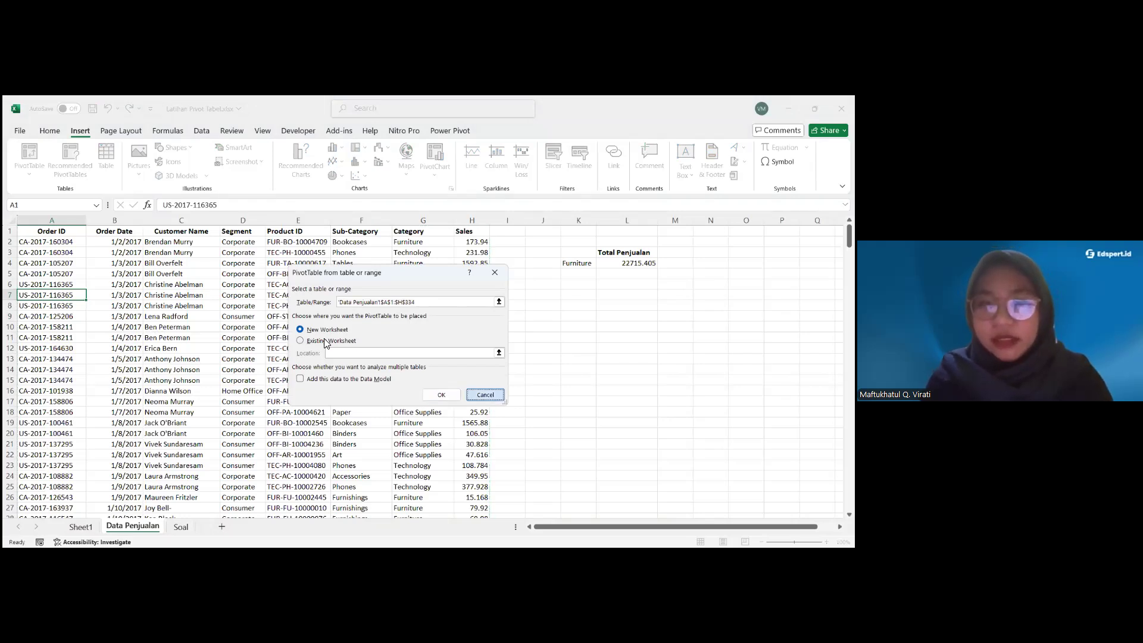
pyautogui.click(186, 391)
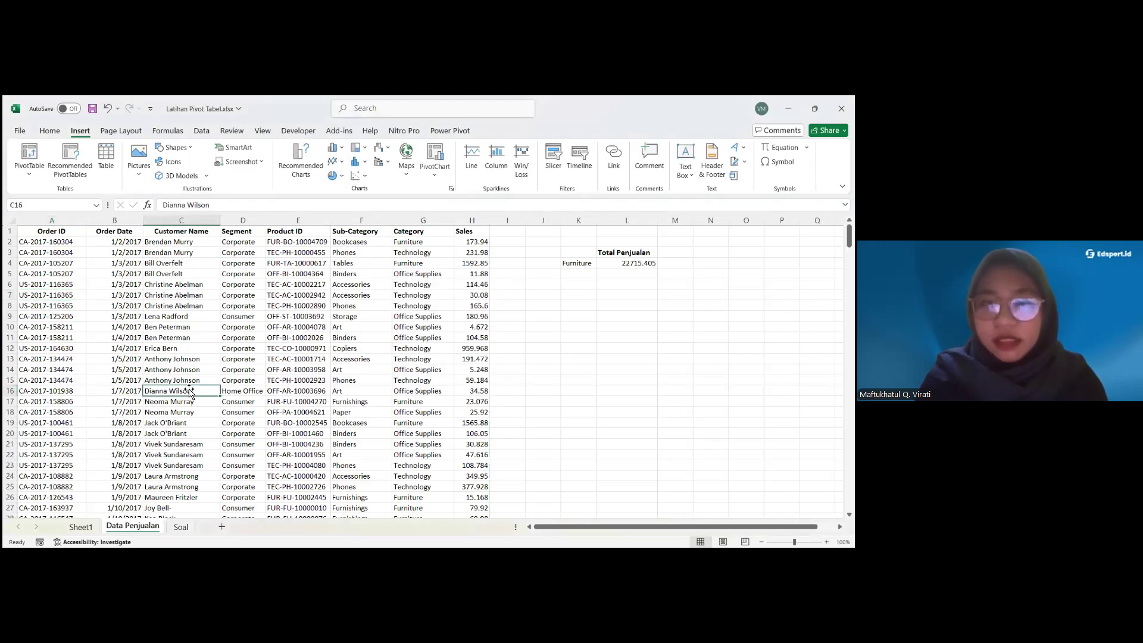
# Review the total sales per date in the Soal sheet's PivotTable from the first date to the last
pyautogui.click(181, 527)
pyautogui.scroll(-5, 119, 366)
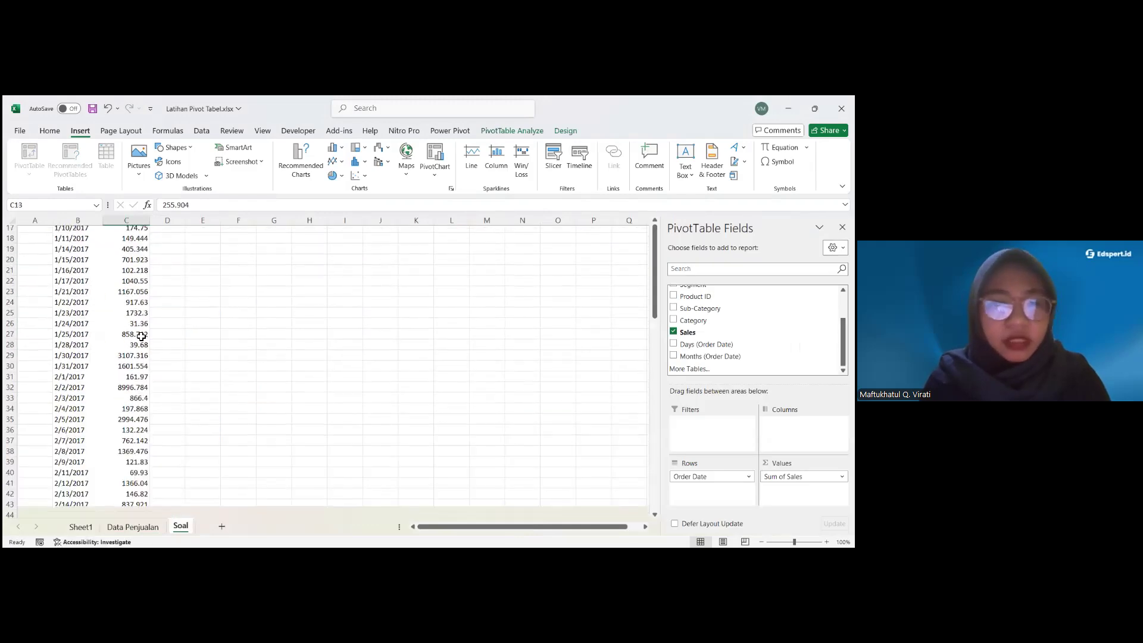
pyautogui.click(140, 338)
pyautogui.scroll(2, 132, 305)
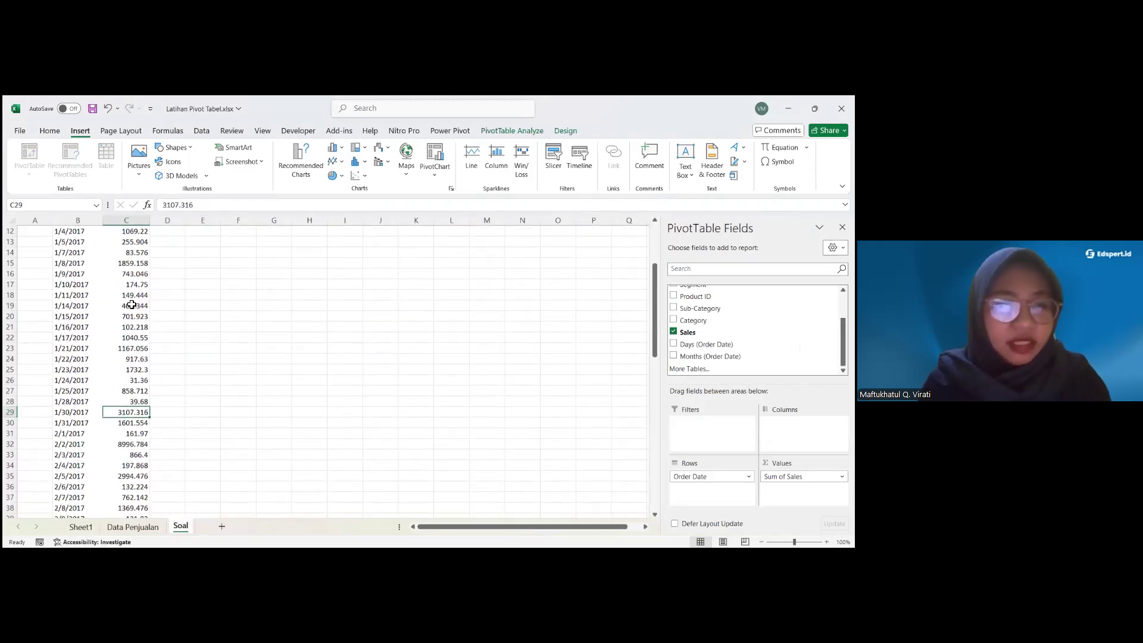
pyautogui.scroll(4, 131, 305)
pyautogui.click(93, 328)
pyautogui.click(130, 332)
pyautogui.scroll(-5, 77, 376)
pyautogui.scroll(5, 77, 376)
pyautogui.click(71, 327)
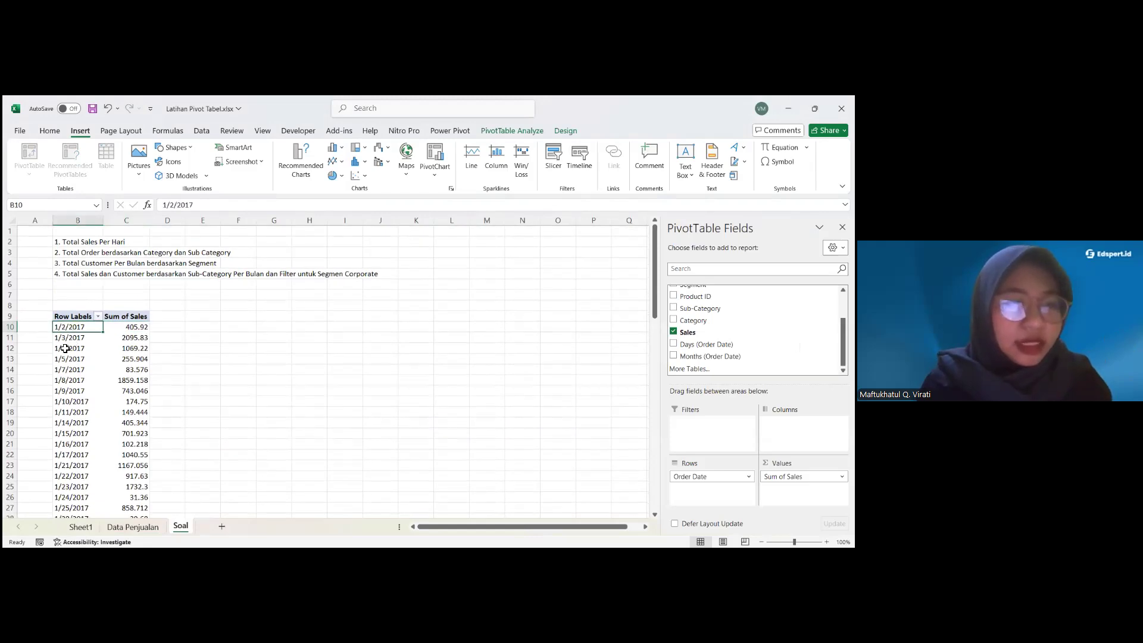
pyautogui.scroll(-15, 66, 327)
pyautogui.scroll(-10, 66, 329)
pyautogui.scroll(1, 61, 305)
pyautogui.click(61, 304)
pyautogui.click(142, 298)
pyautogui.scroll(18, 131, 303)
pyautogui.scroll(6, 120, 303)
pyautogui.click(138, 328)
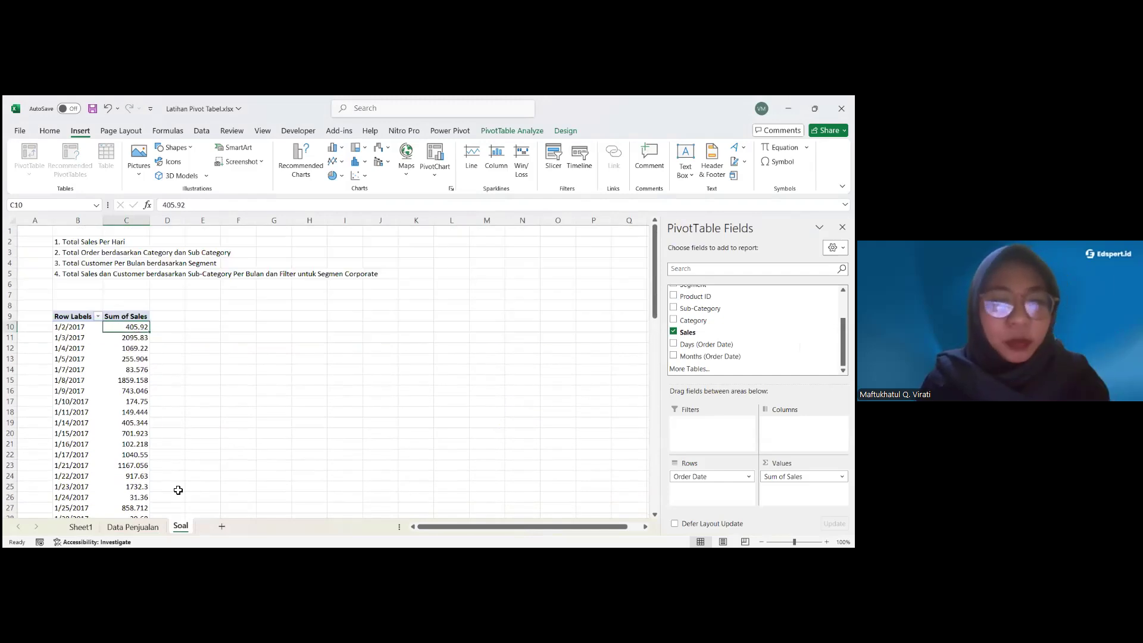
# Change the Sales value of the first order in the Data Penjualan sheet to 1000
pyautogui.click(141, 535)
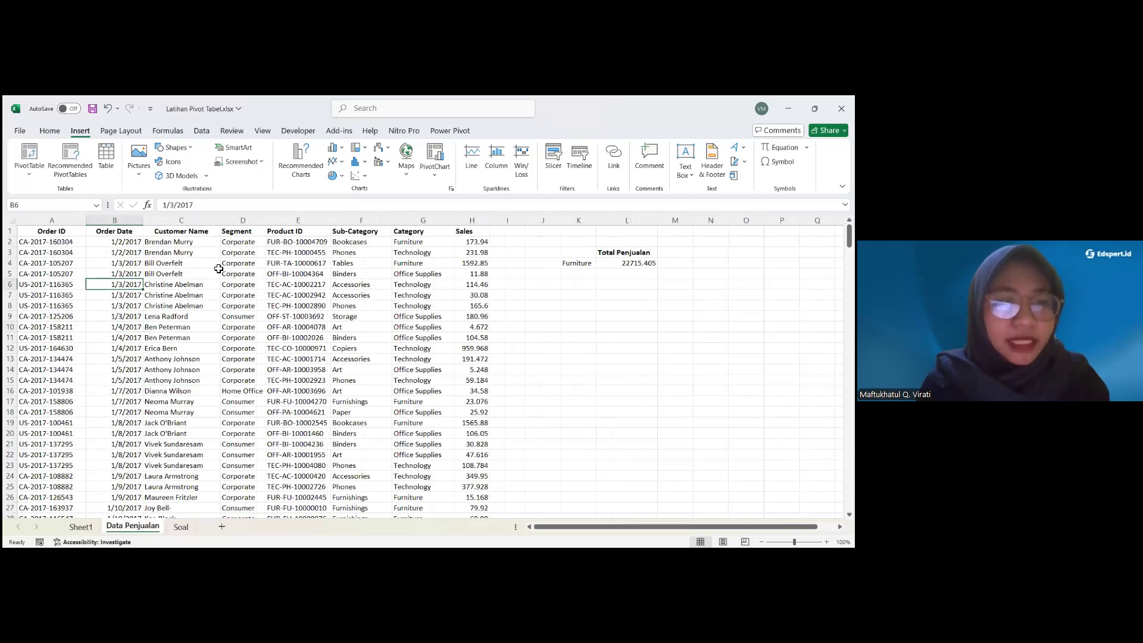
pyautogui.hscroll(3, 232, 273)
pyautogui.hscroll(-3, 122, 242)
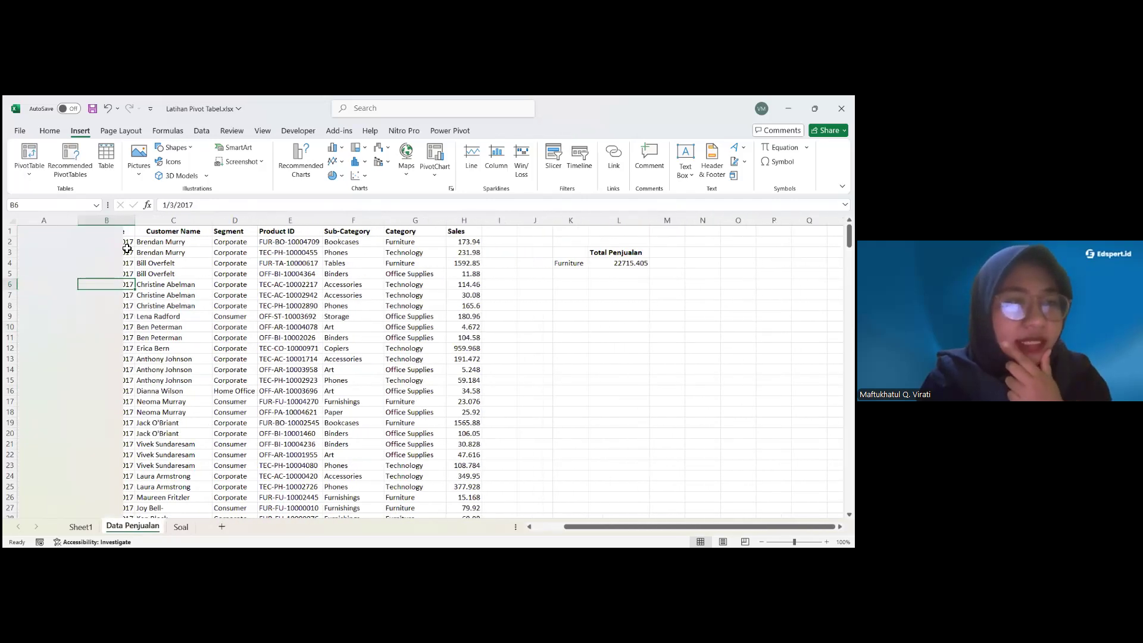
pyautogui.click(109, 244)
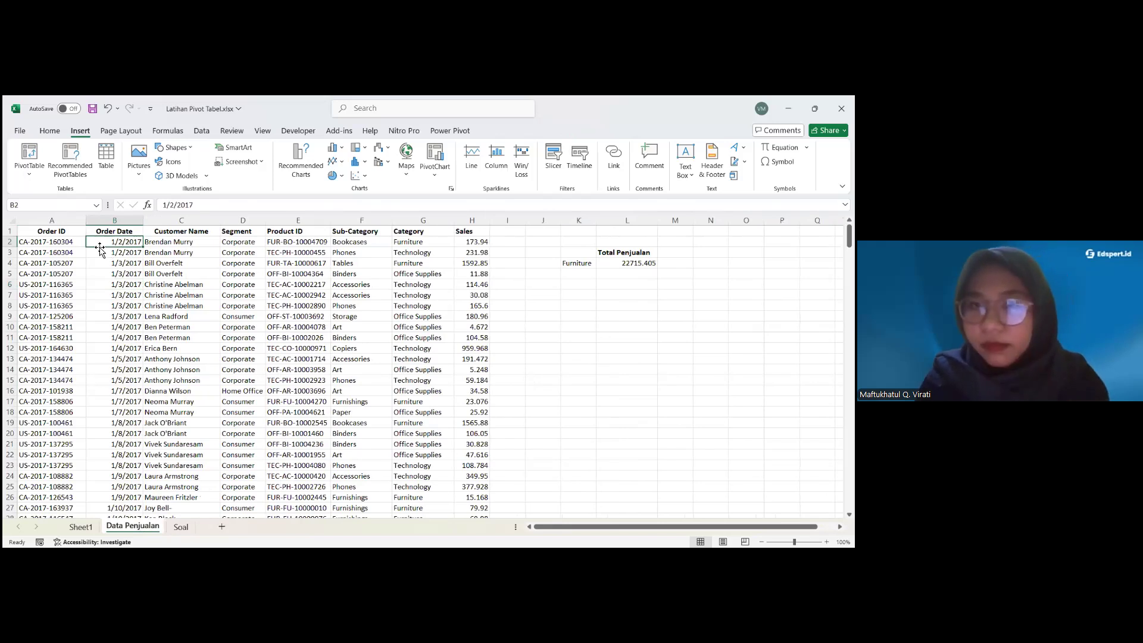
pyautogui.click(420, 242)
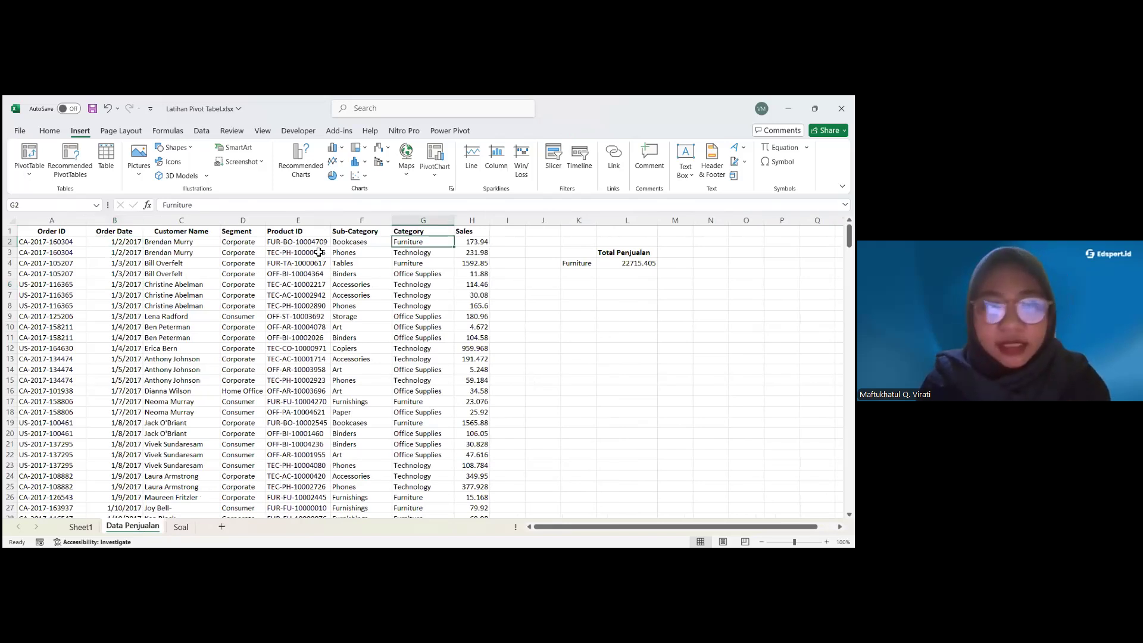
pyautogui.click(115, 243)
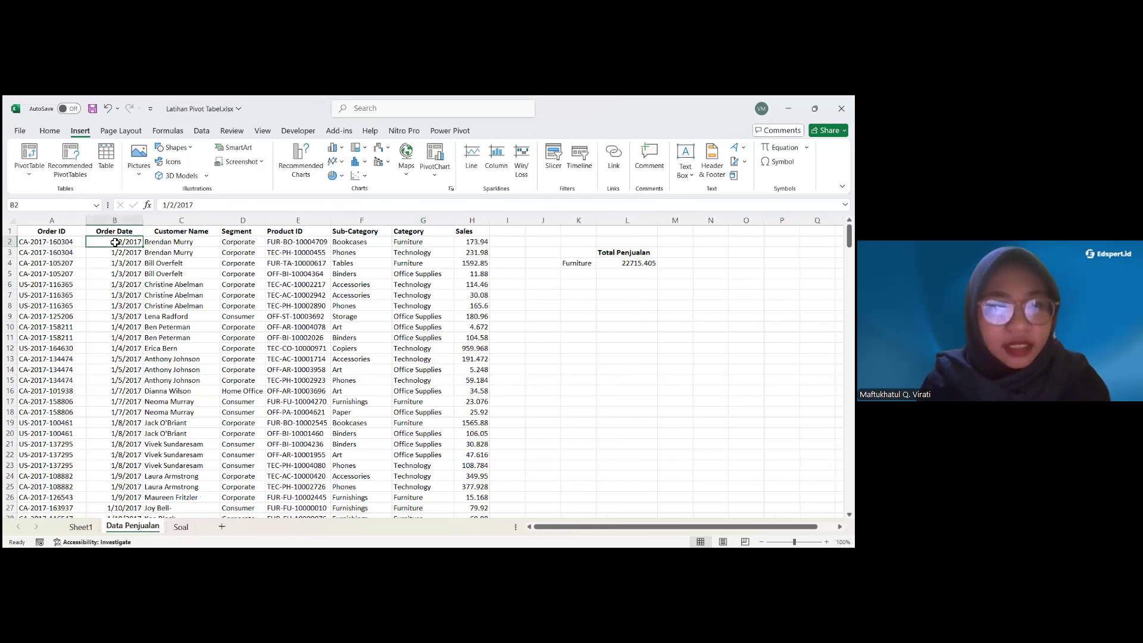
pyautogui.click(474, 243)
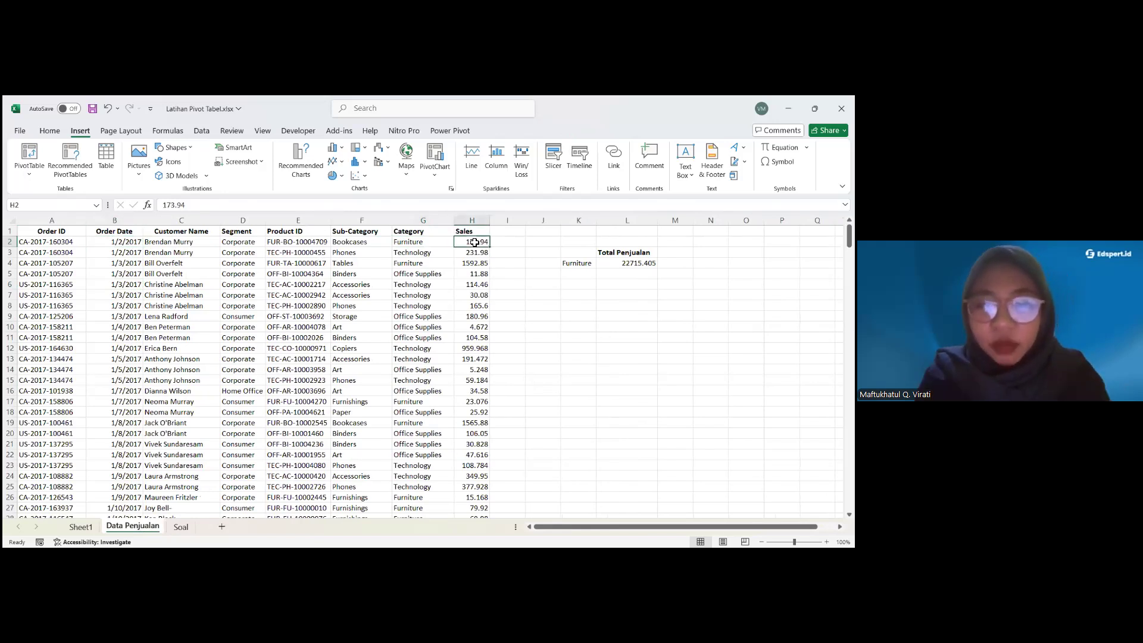
pyautogui.write('1000')
pyautogui.press('Return')
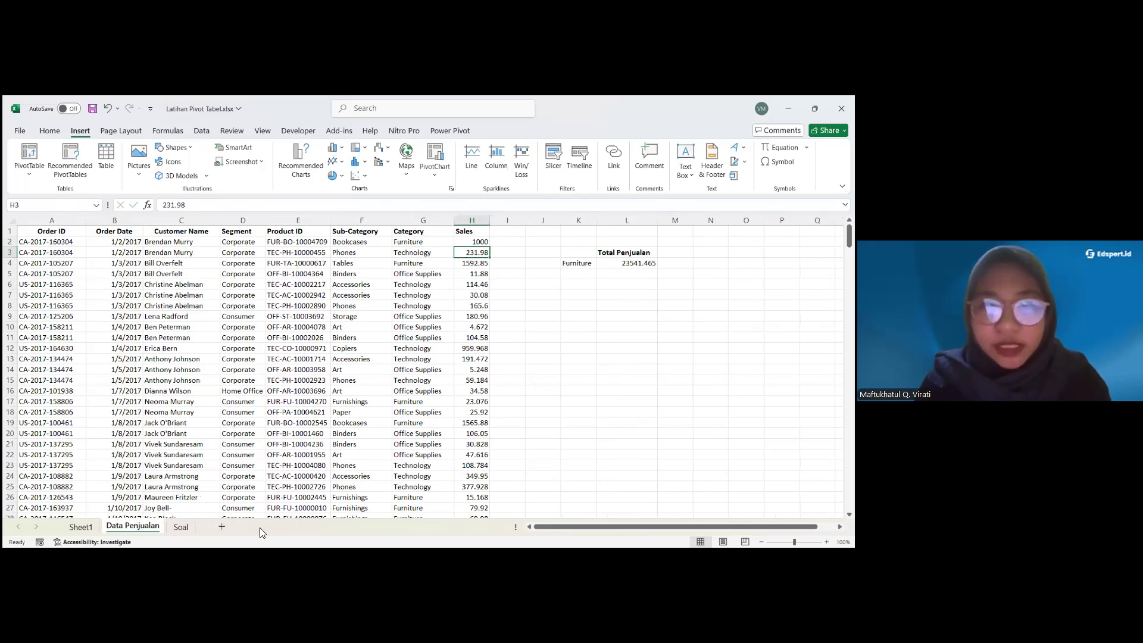
# Refresh the daily sales PivotTable on the Soal sheet to pick up the changed source data
pyautogui.click(180, 527)
pyautogui.click(136, 360)
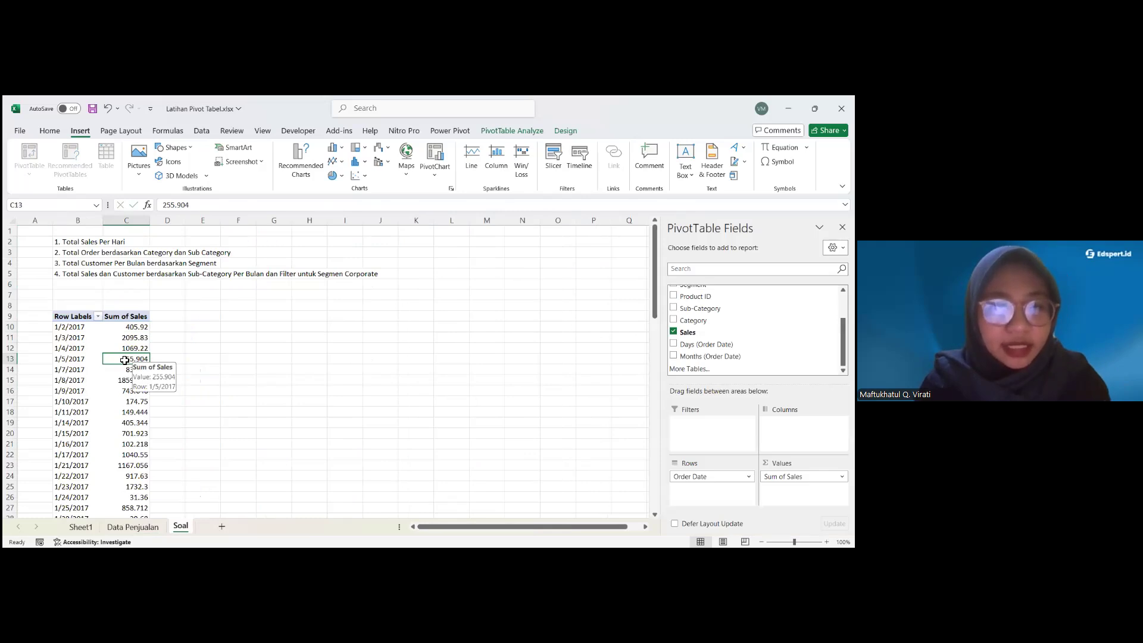
pyautogui.rightClick(126, 360)
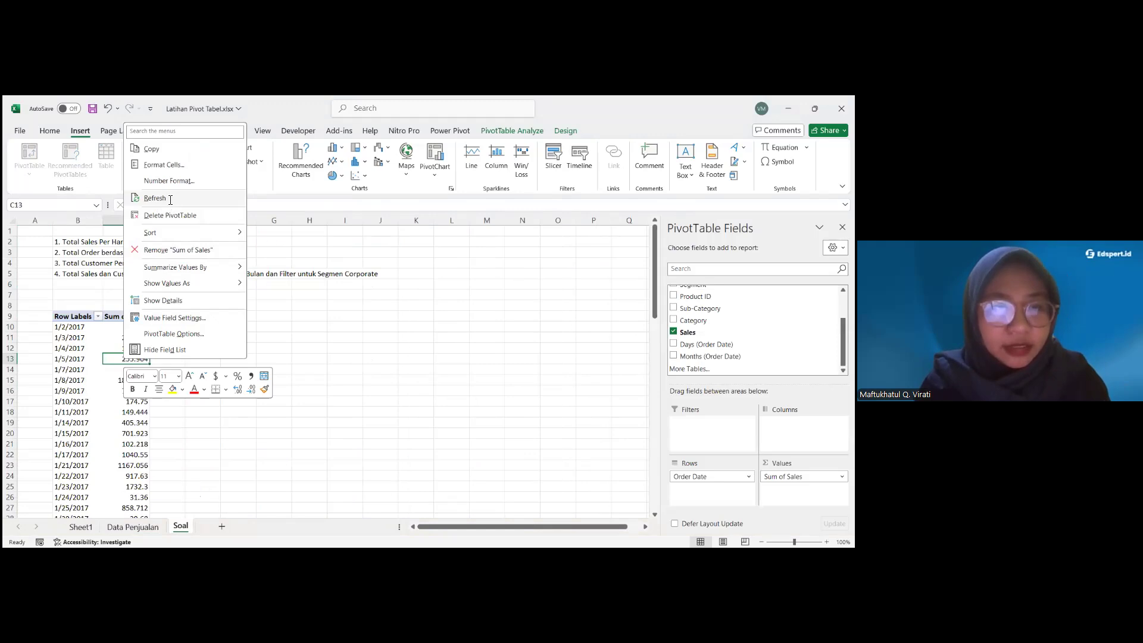
pyautogui.click(155, 198)
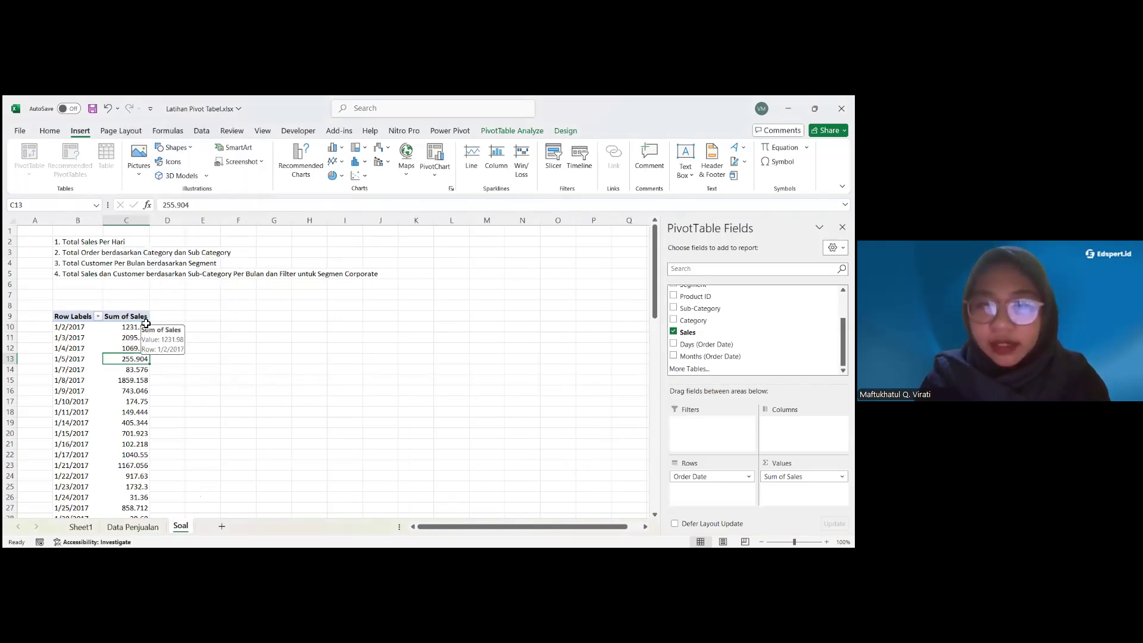
# Undo the PivotTable refresh and the Sales change in Data Penjualan, and return to the Soal sheet
pyautogui.click(146, 530)
pyautogui.click(362, 329)
pyautogui.hotkey('ctrl', 'z')
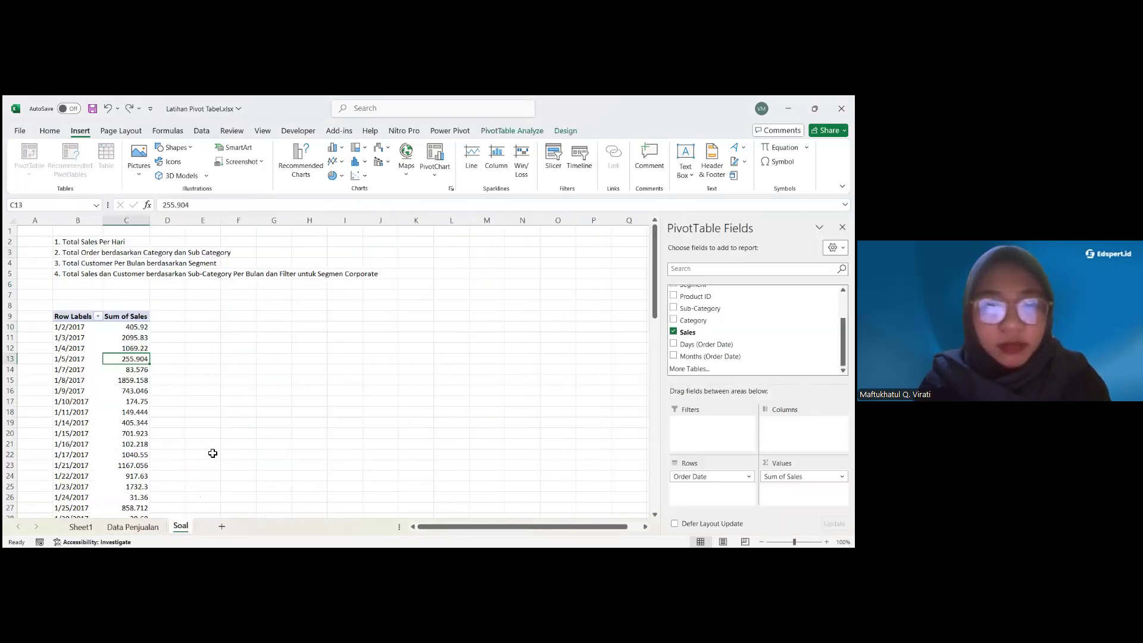
pyautogui.click(146, 528)
pyautogui.click(423, 336)
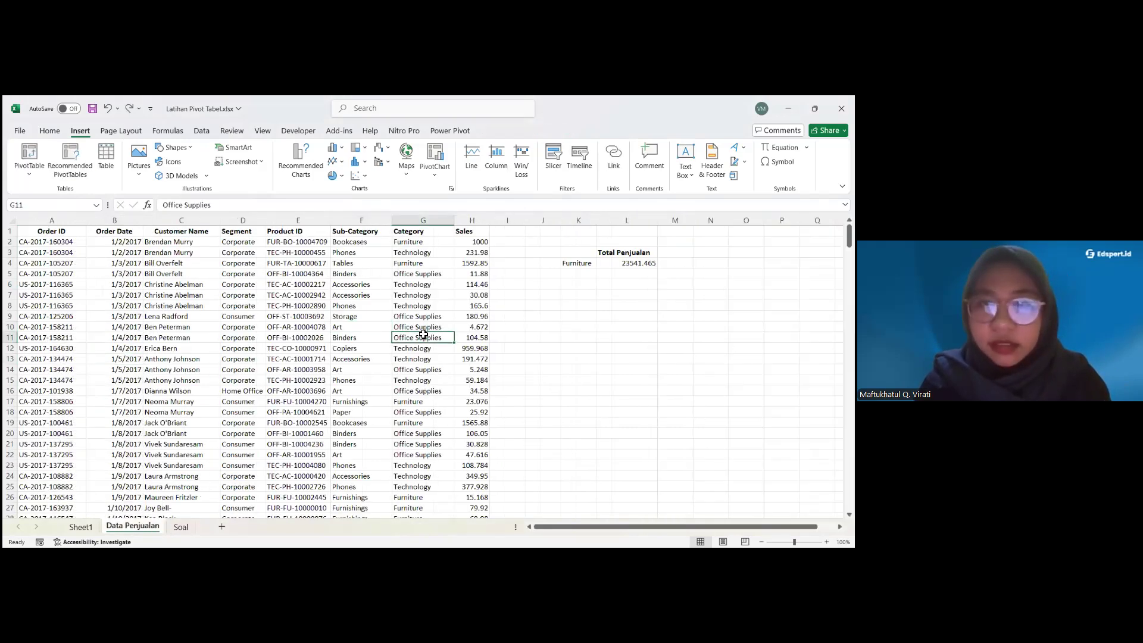
pyautogui.click(180, 527)
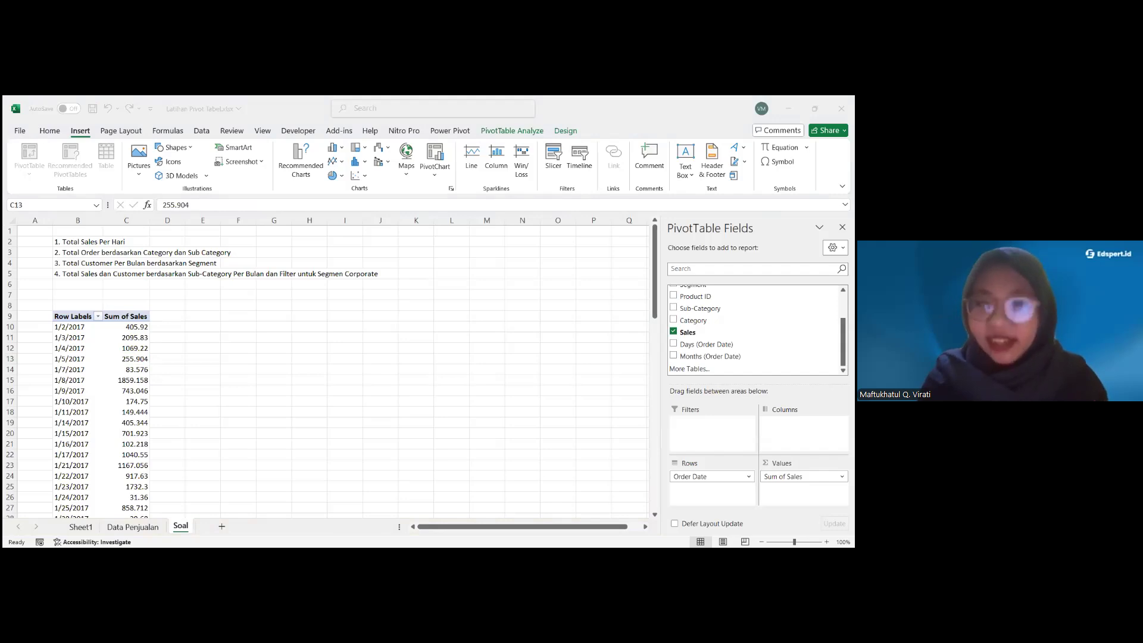
# Add the Days (Order Date) and Months (Order Date) fields to the PivotTable's rows and remove both again
pyautogui.click(769, 344)
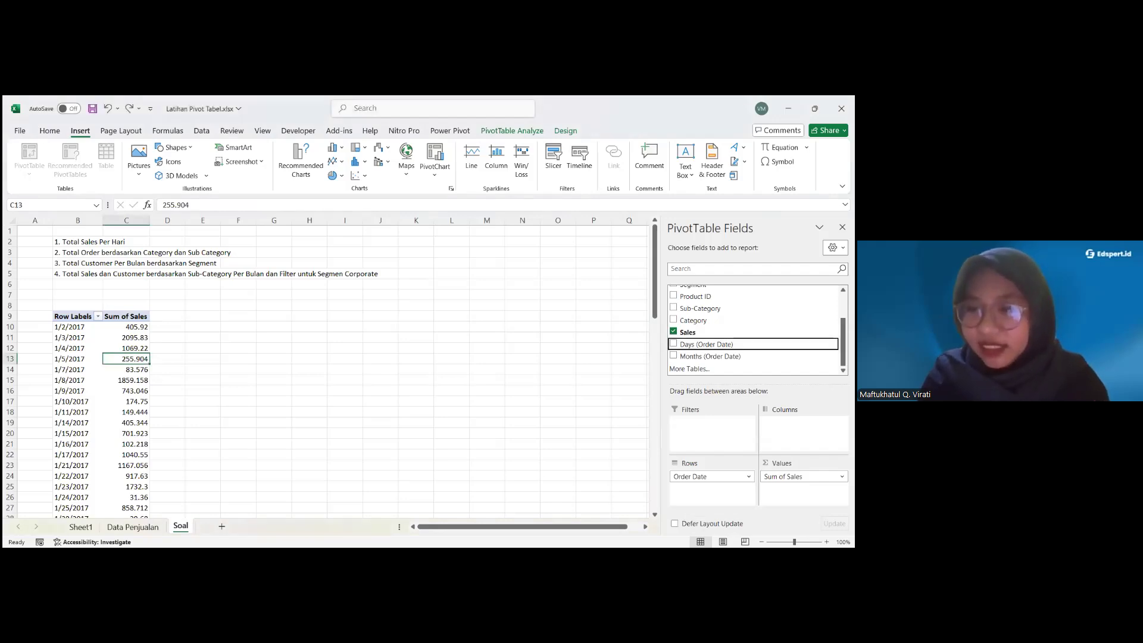
pyautogui.click(674, 355)
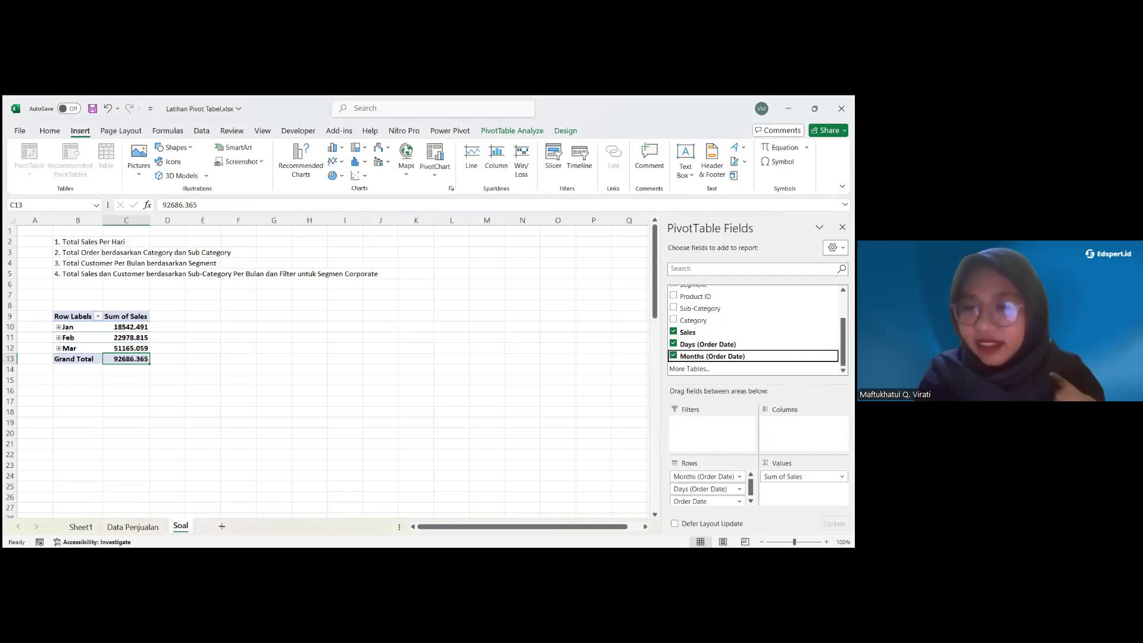
pyautogui.click(706, 476)
pyautogui.click(709, 462)
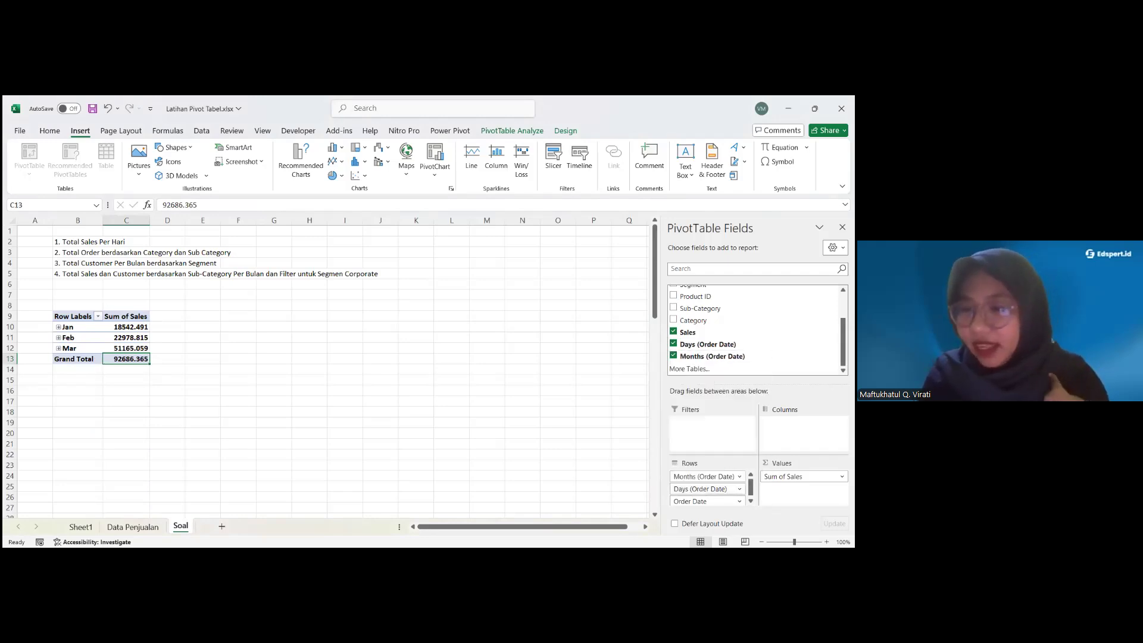
pyautogui.click(705, 477)
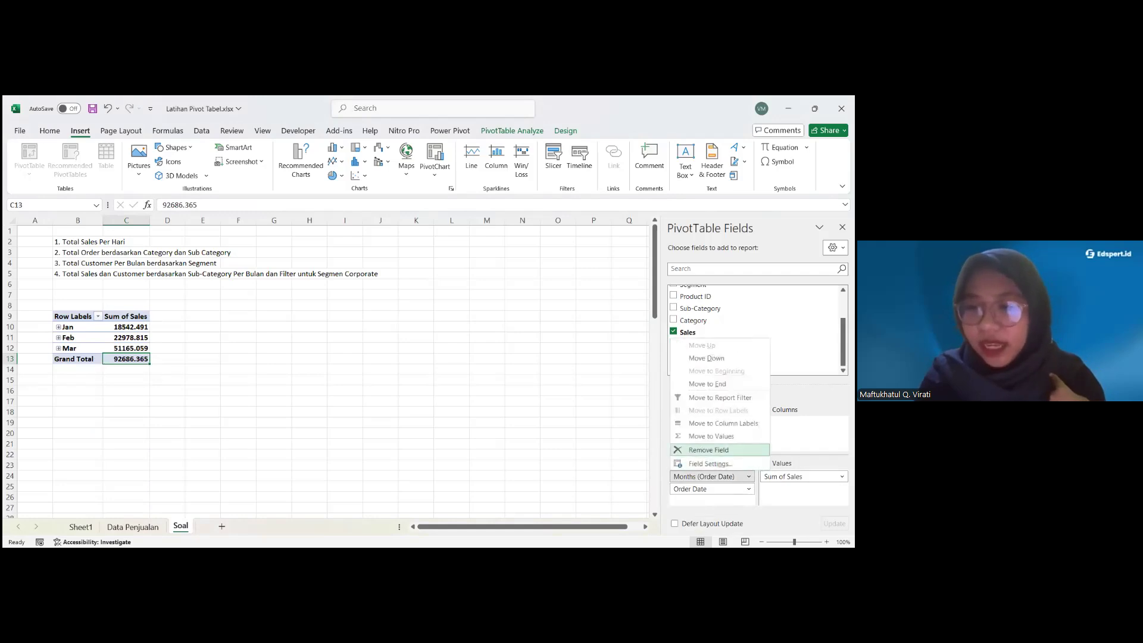
pyautogui.click(709, 450)
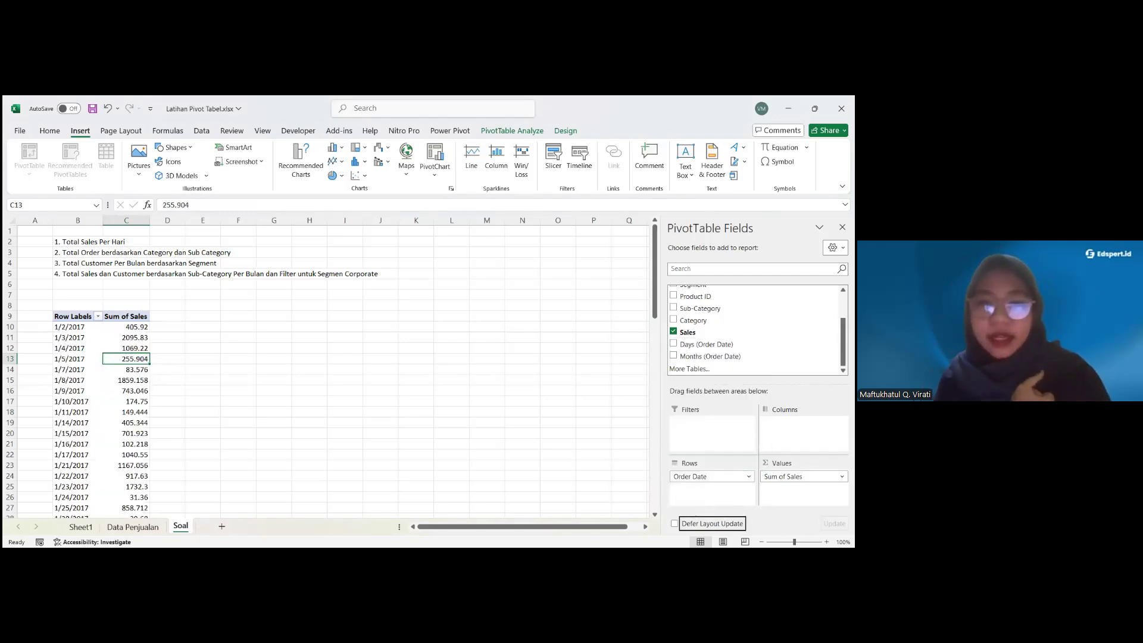
pyautogui.click(224, 401)
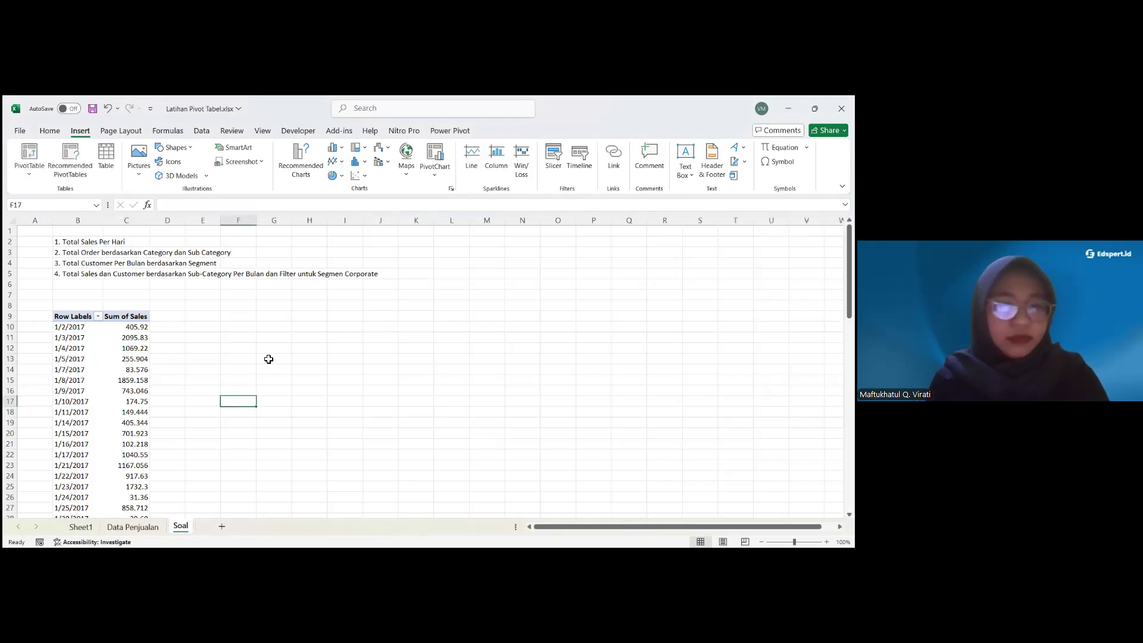
pyautogui.click(145, 369)
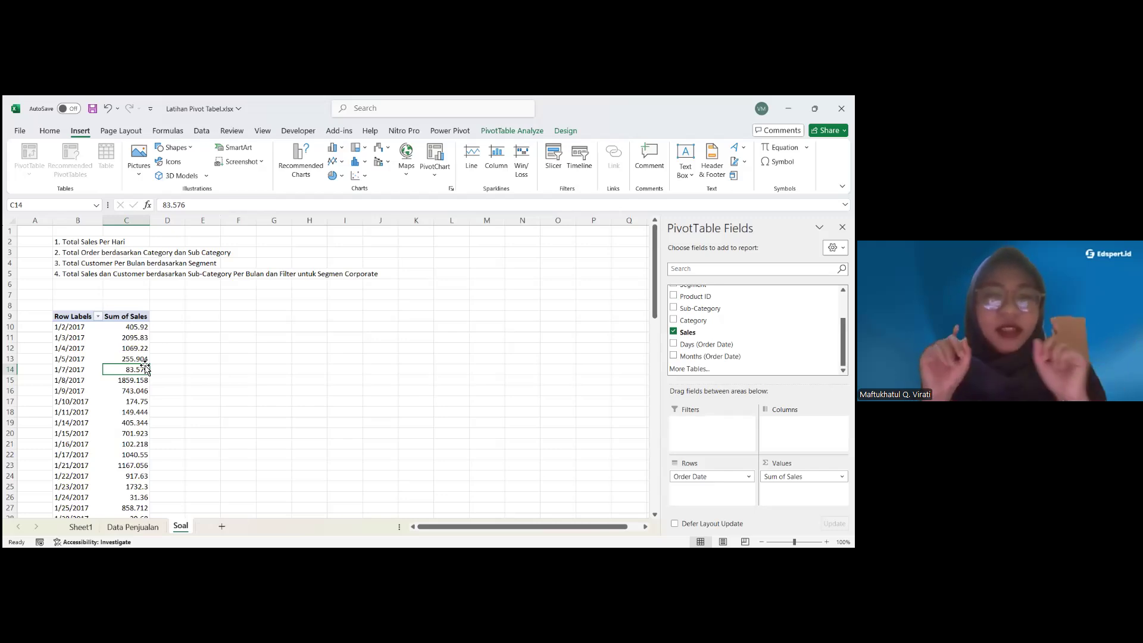
pyautogui.click(213, 316)
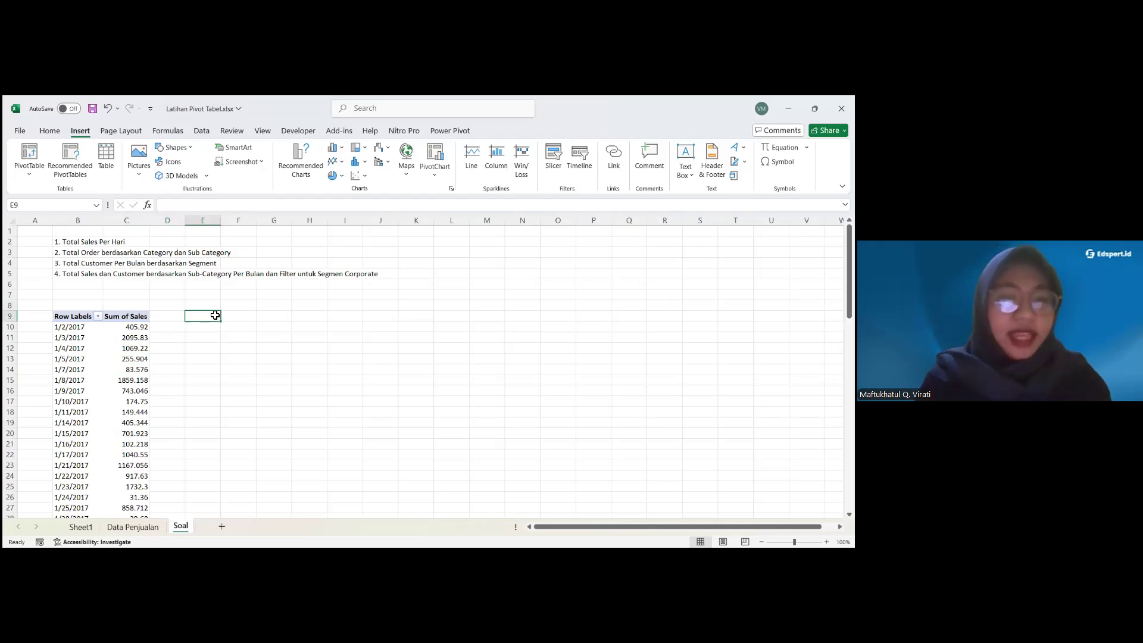
# Insert a PivotTable from the Data Penjualan sales data into the existing Soal sheet at cell F9
pyautogui.click(150, 528)
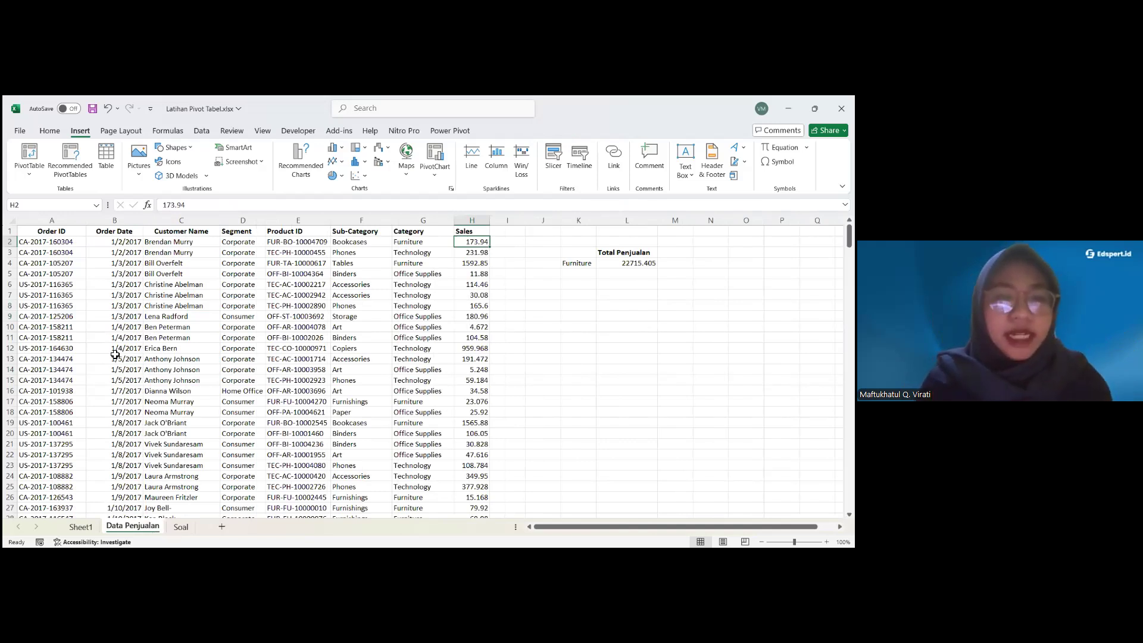
pyautogui.click(204, 273)
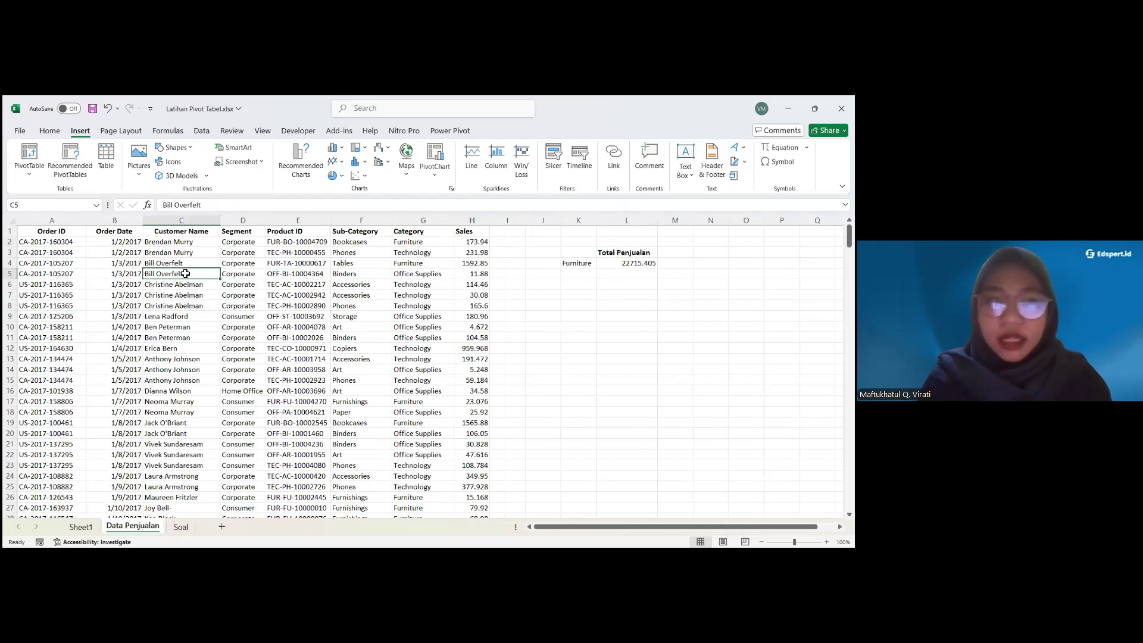
pyautogui.click(30, 156)
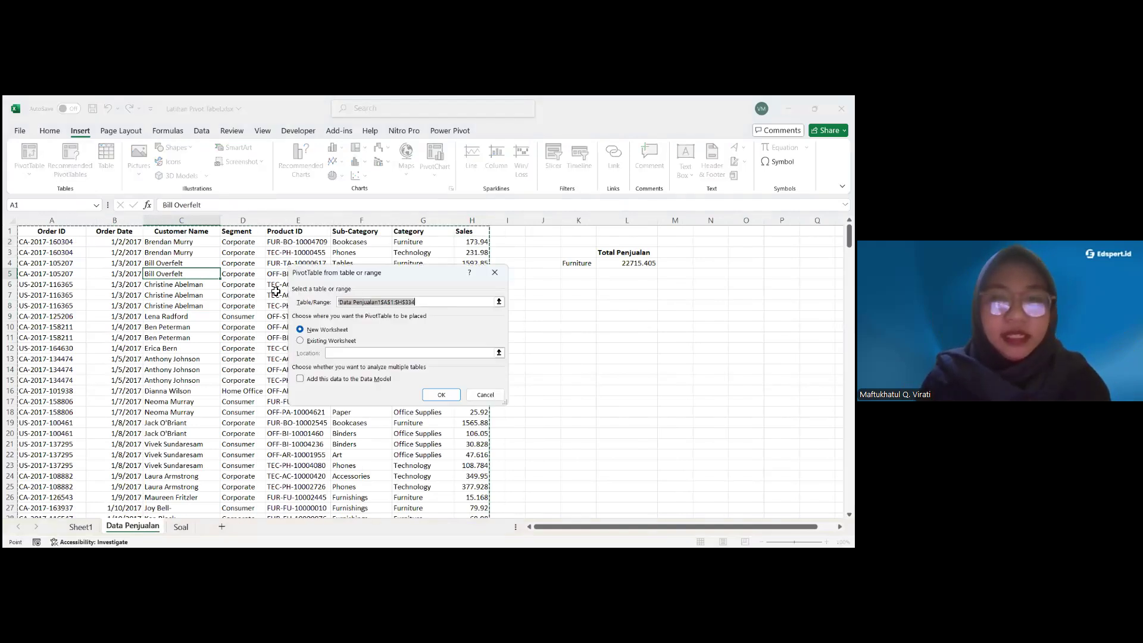
pyautogui.click(300, 341)
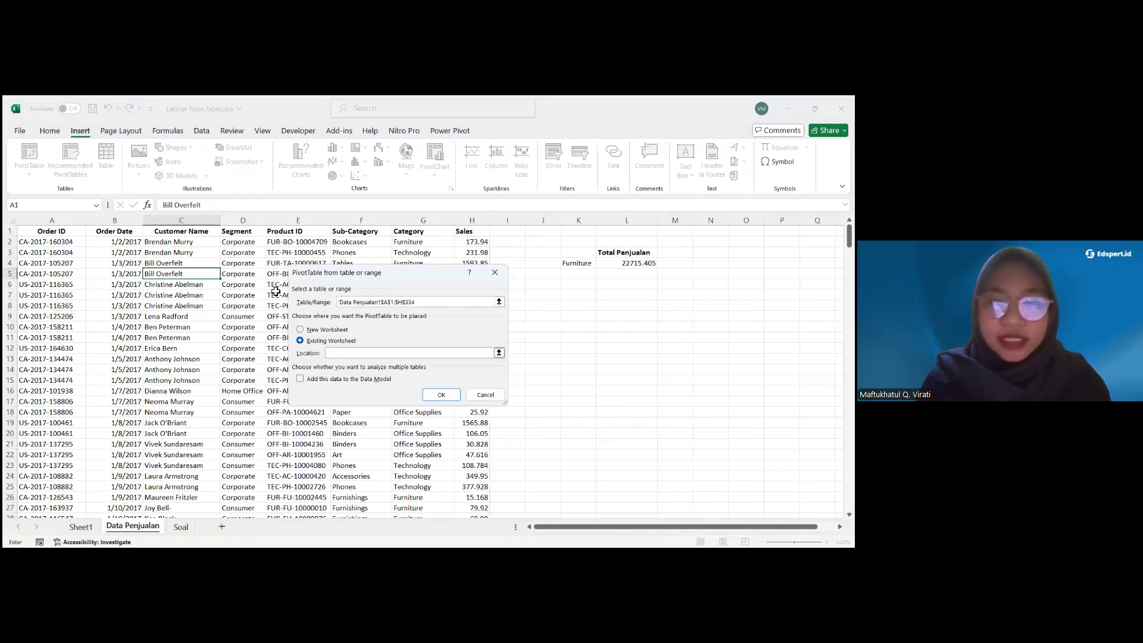
pyautogui.click(181, 527)
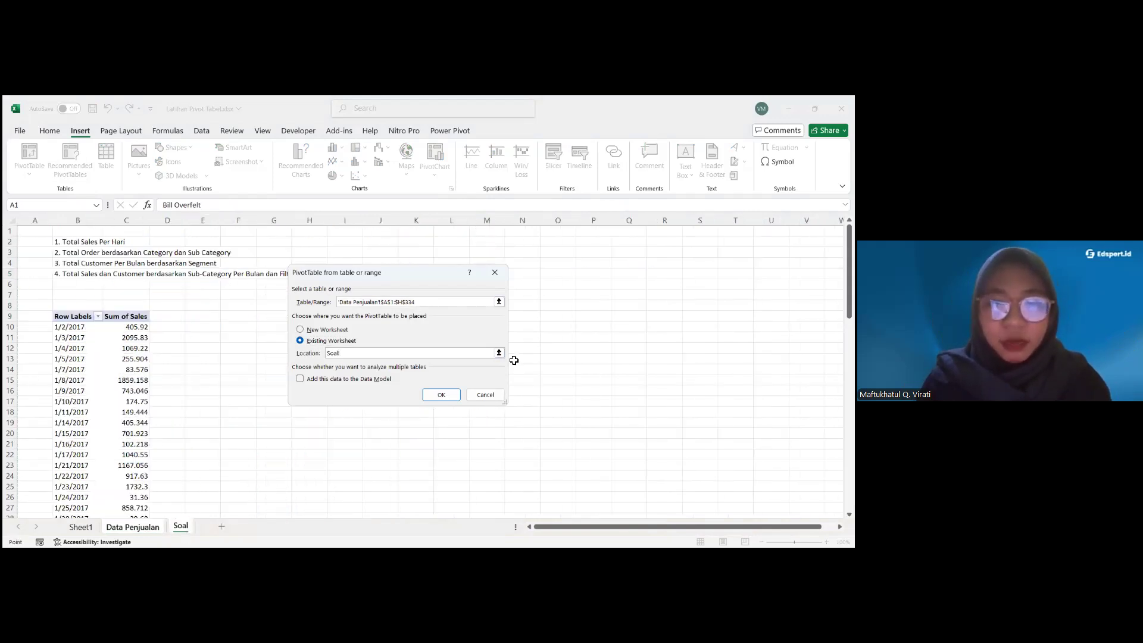
pyautogui.click(247, 317)
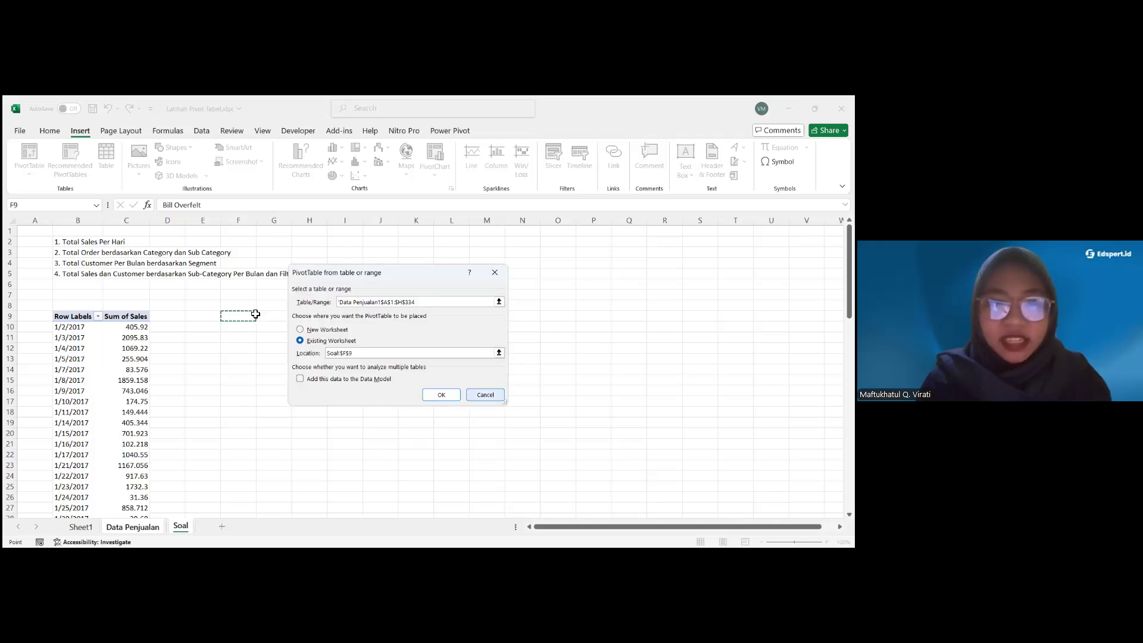
pyautogui.click(441, 394)
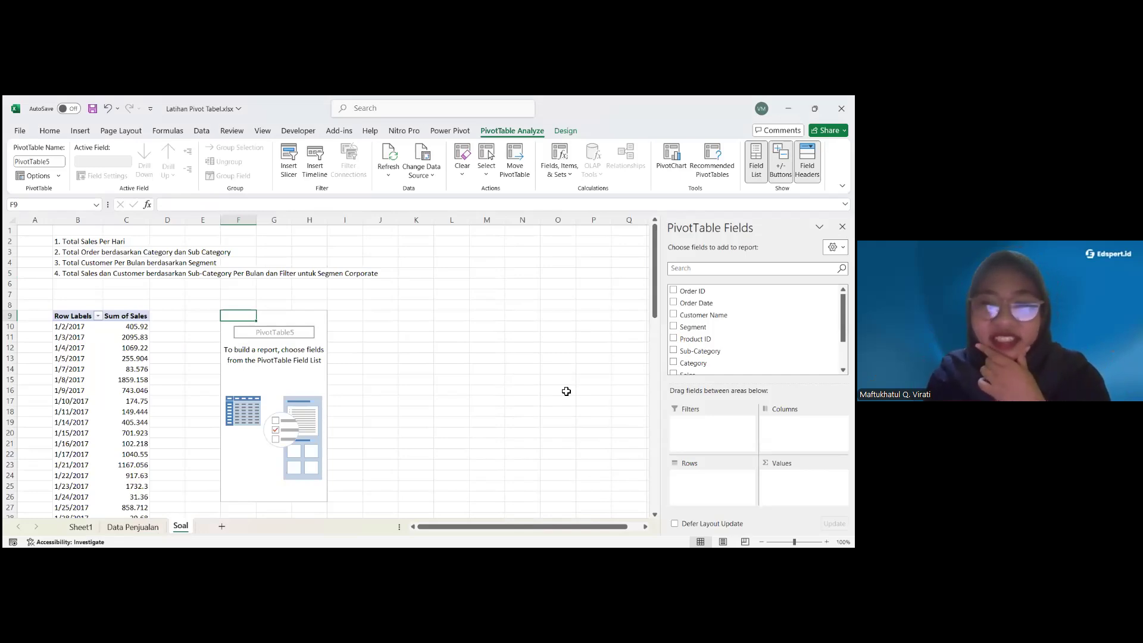
pyautogui.hotkey('alt', 'Tab')
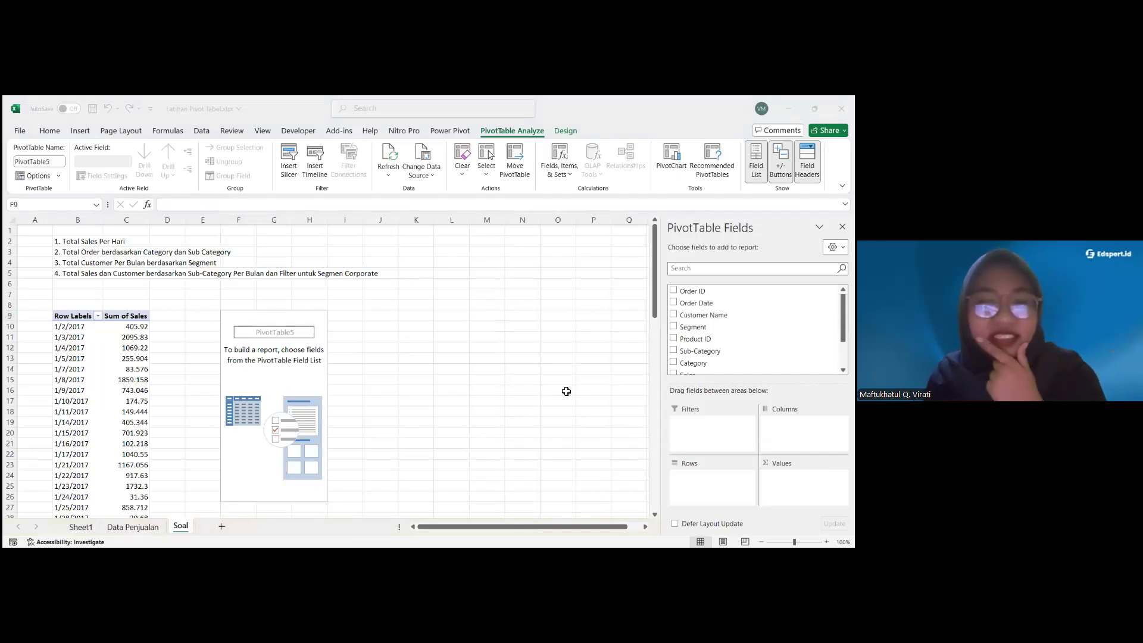
pyautogui.hotkey('alt', 'Tab')
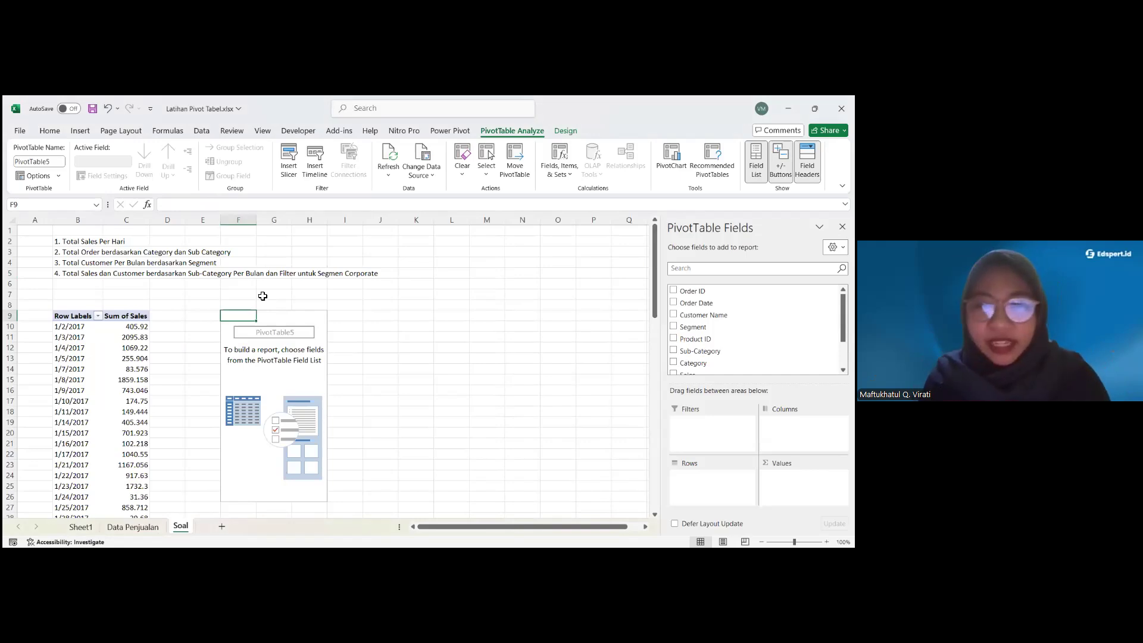
pyautogui.moveTo(215, 304); pyautogui.dragTo(247, 313)
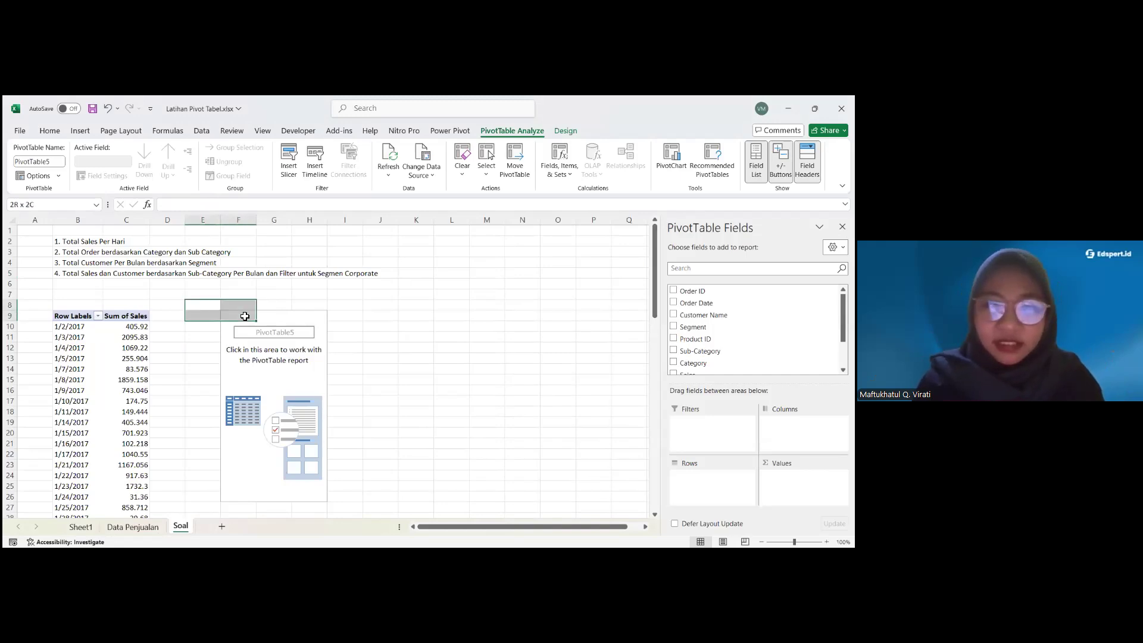
pyautogui.click(271, 304)
pyautogui.click(273, 337)
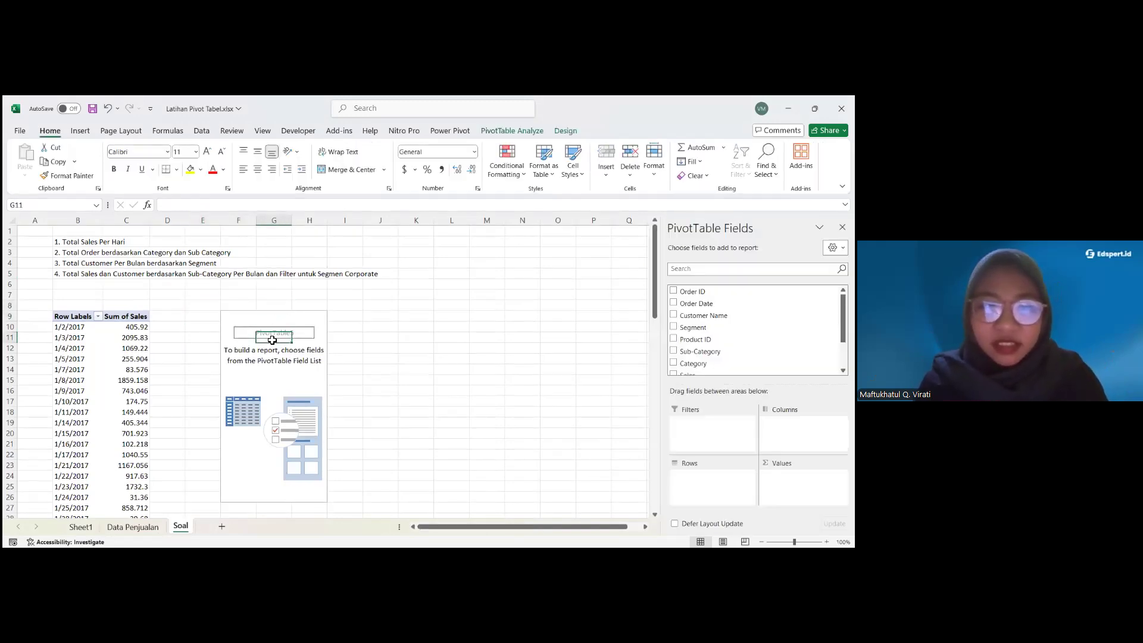
# Insert another PivotTable from the Data Penjualan range A1:H334 into the existing Soal sheet at cell L9
pyautogui.click(153, 528)
pyautogui.click(127, 262)
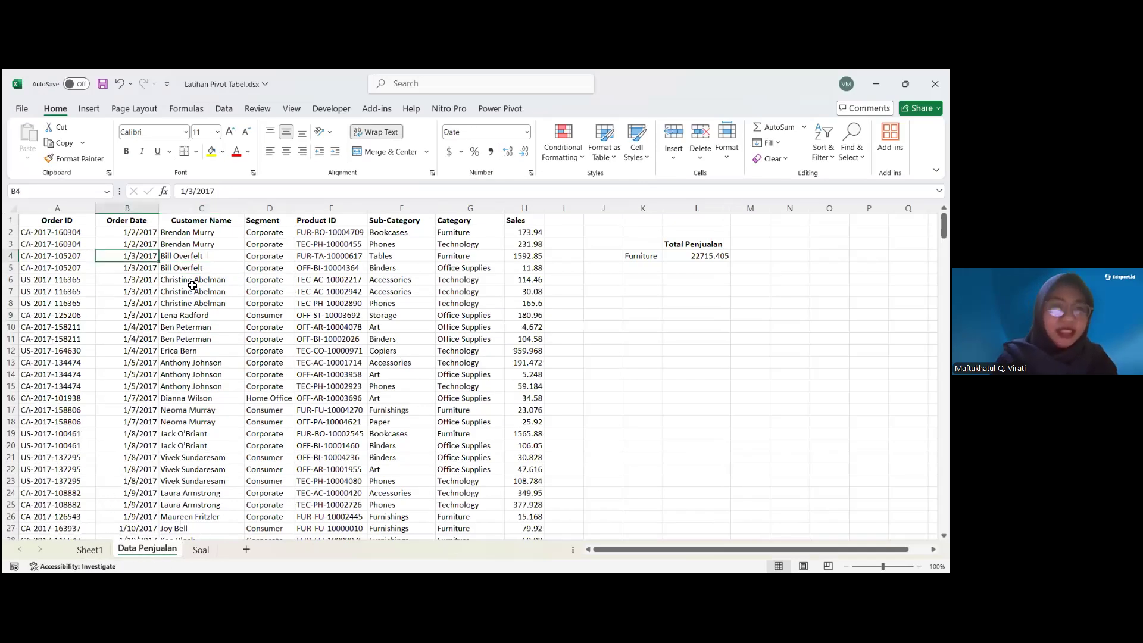
pyautogui.click(241, 283)
pyautogui.click(131, 268)
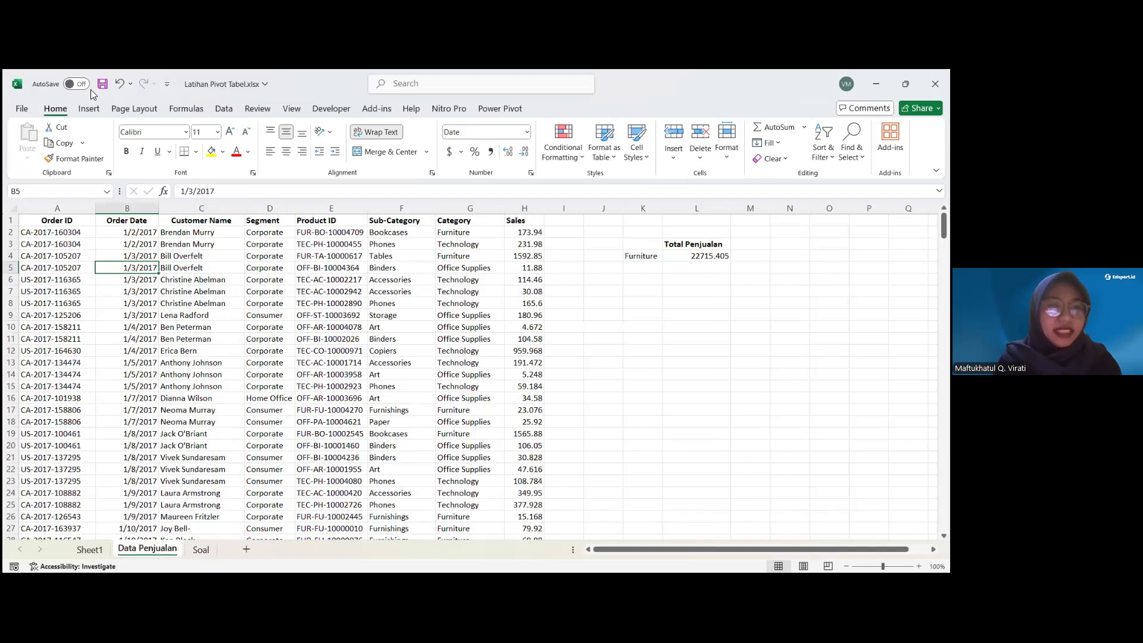
pyautogui.click(90, 110)
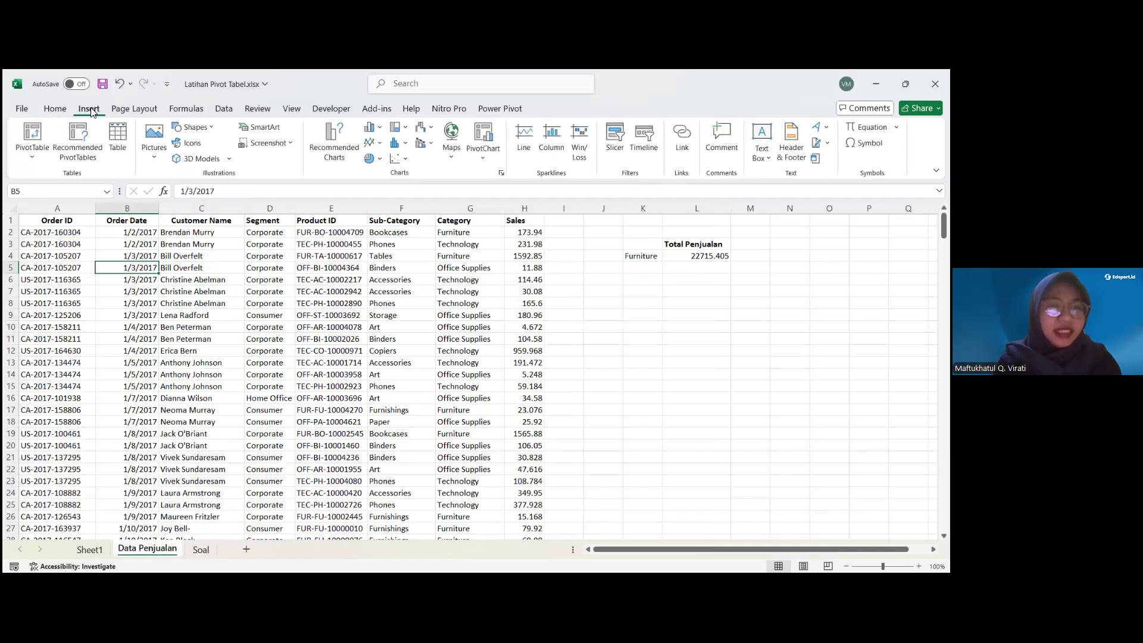
pyautogui.click(33, 136)
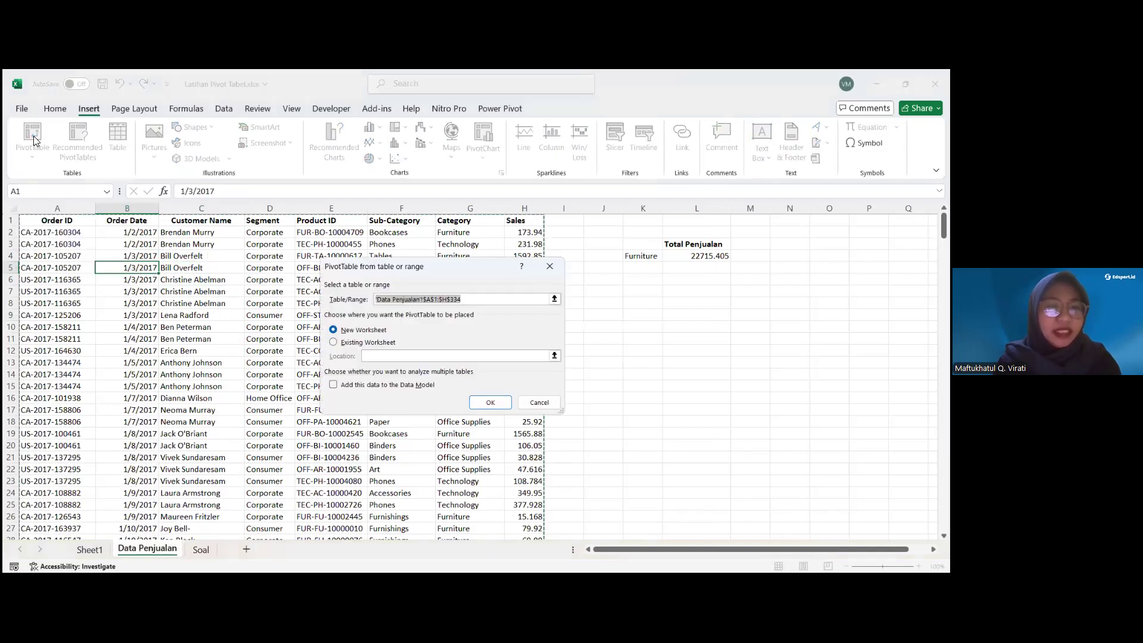
pyautogui.click(352, 344)
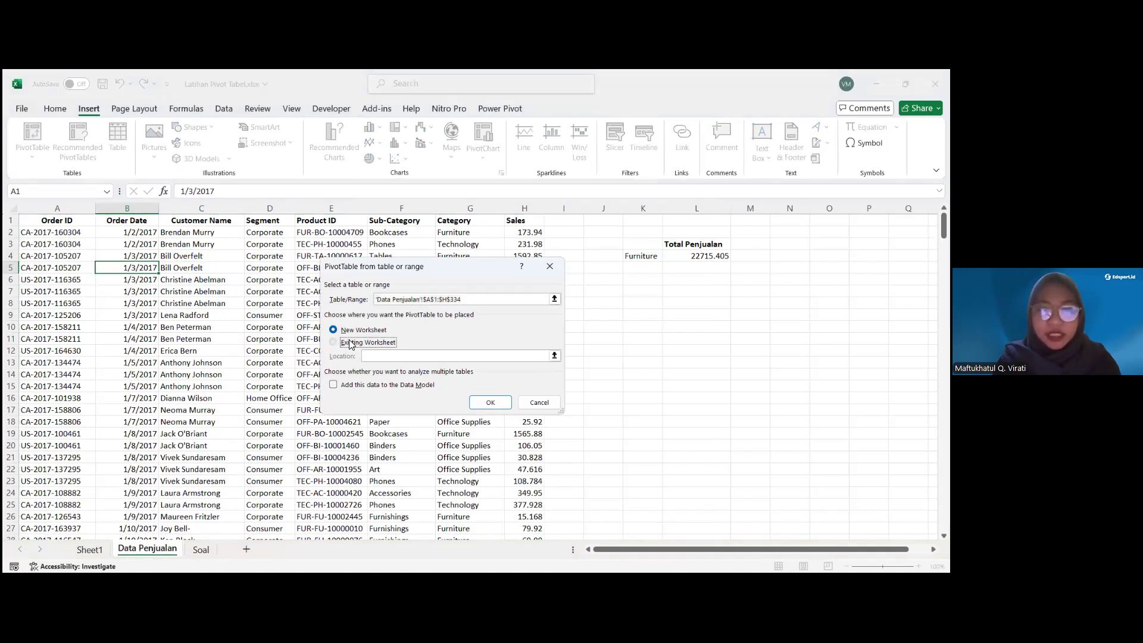
pyautogui.click(205, 549)
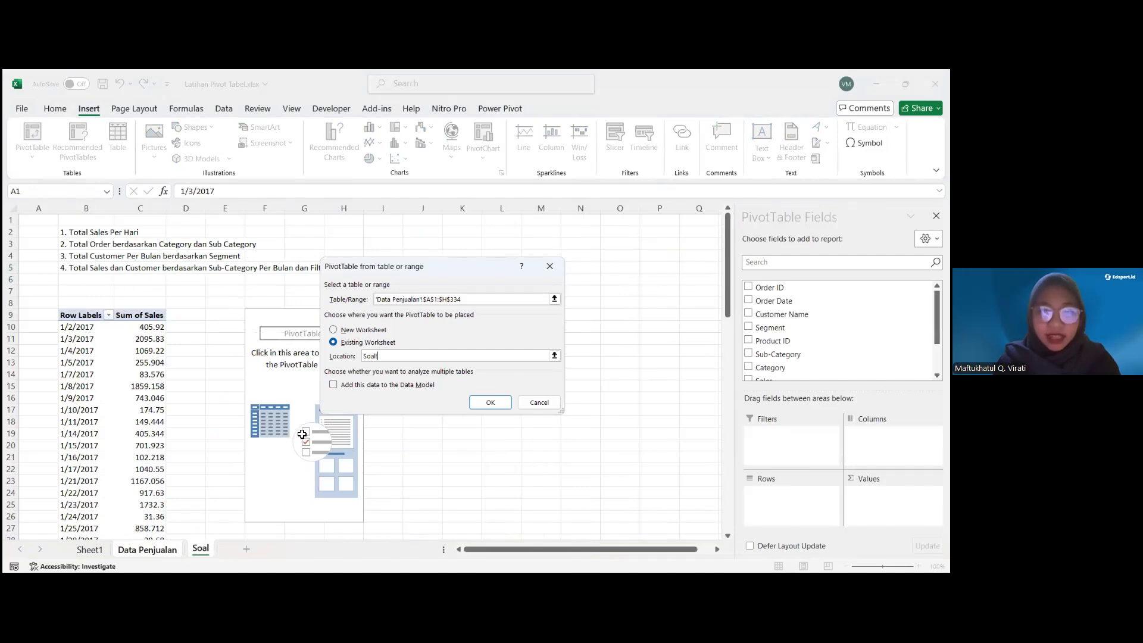
pyautogui.hscroll(3, 288, 401)
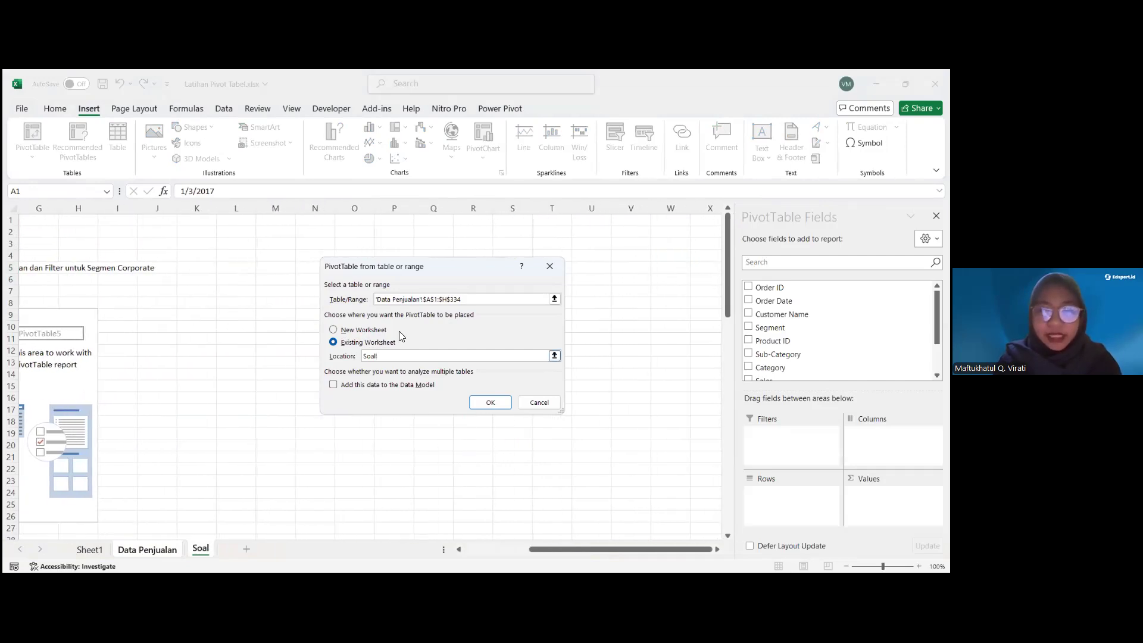
pyautogui.click(230, 314)
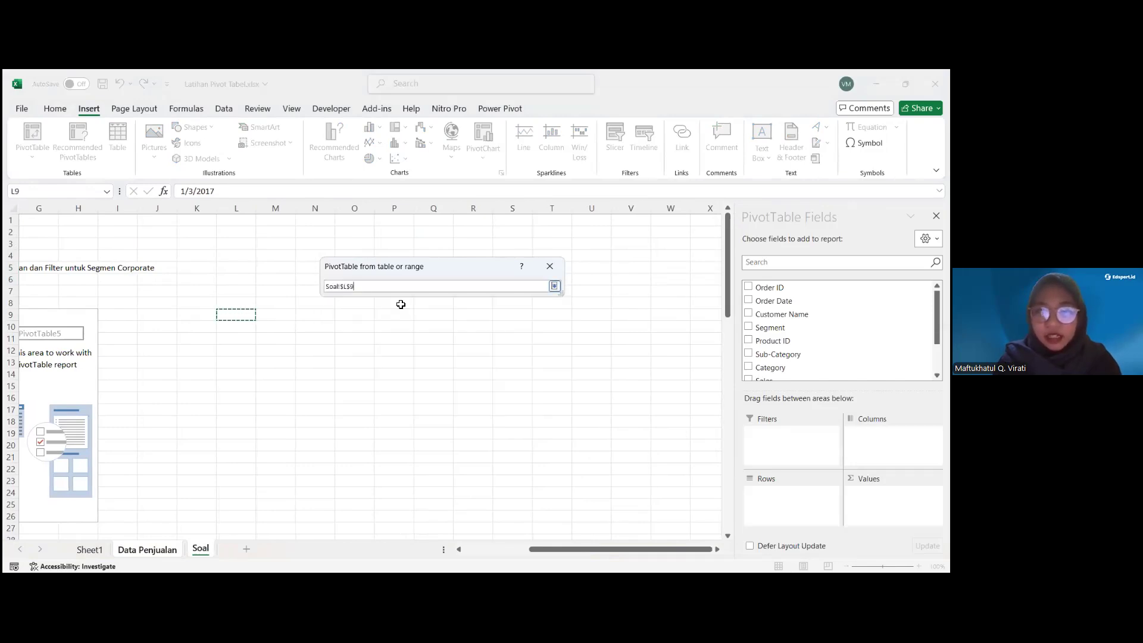
pyautogui.press('Return')
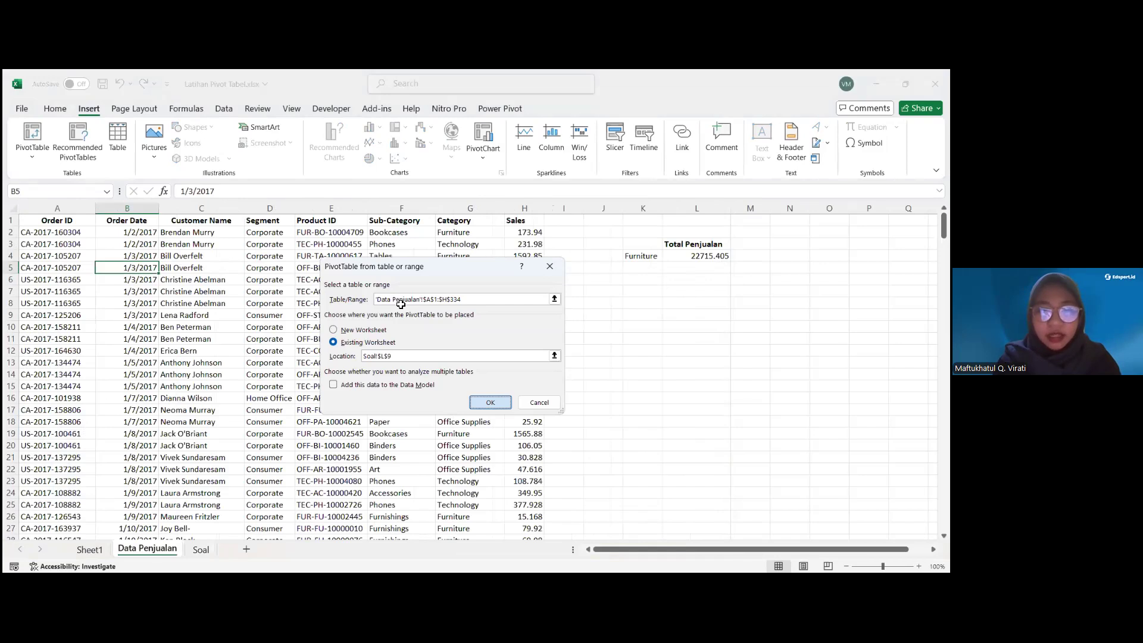
pyautogui.press('Return')
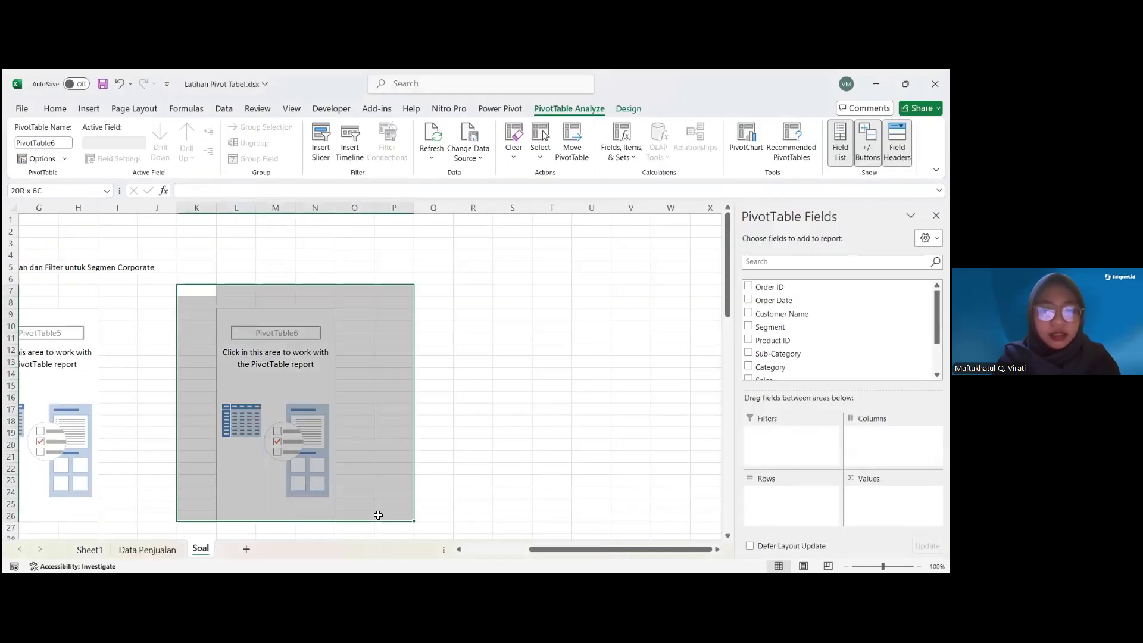
# Delete the extra empty PivotTable at cell L9 of the Soal sheet
pyautogui.moveTo(378, 515); pyautogui.dragTo(376, 513)
pyautogui.press('Delete')
pyautogui.hscroll(-2, 297, 429)
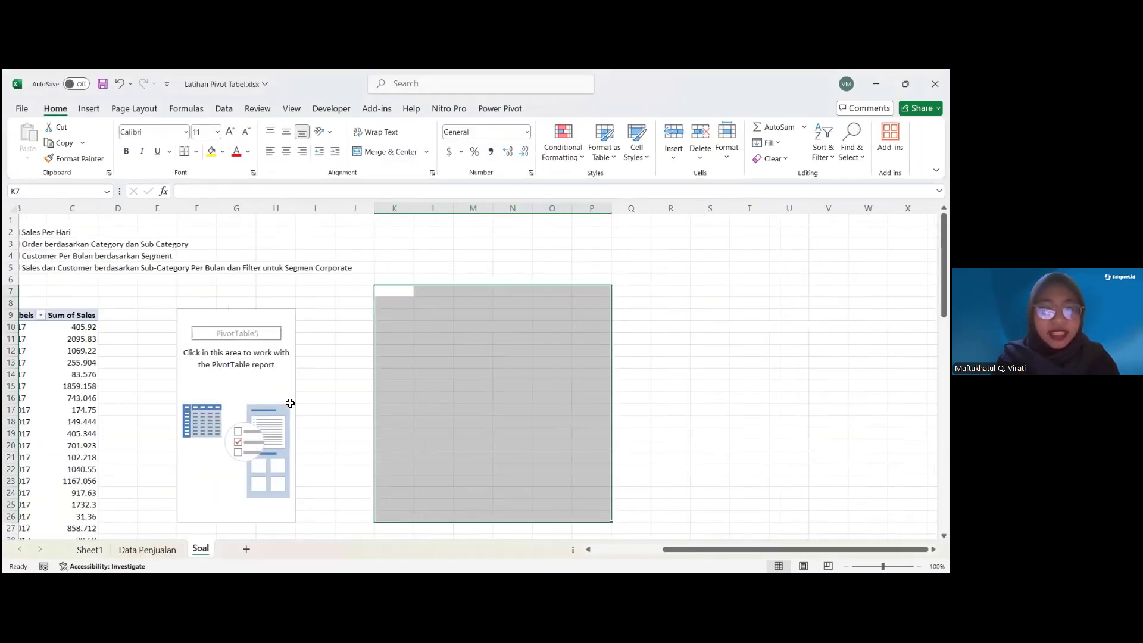
pyautogui.hscroll(-3, 290, 403)
# Add the Order ID field to the values of the PivotTable at F9 to count the orders
pyautogui.click(300, 363)
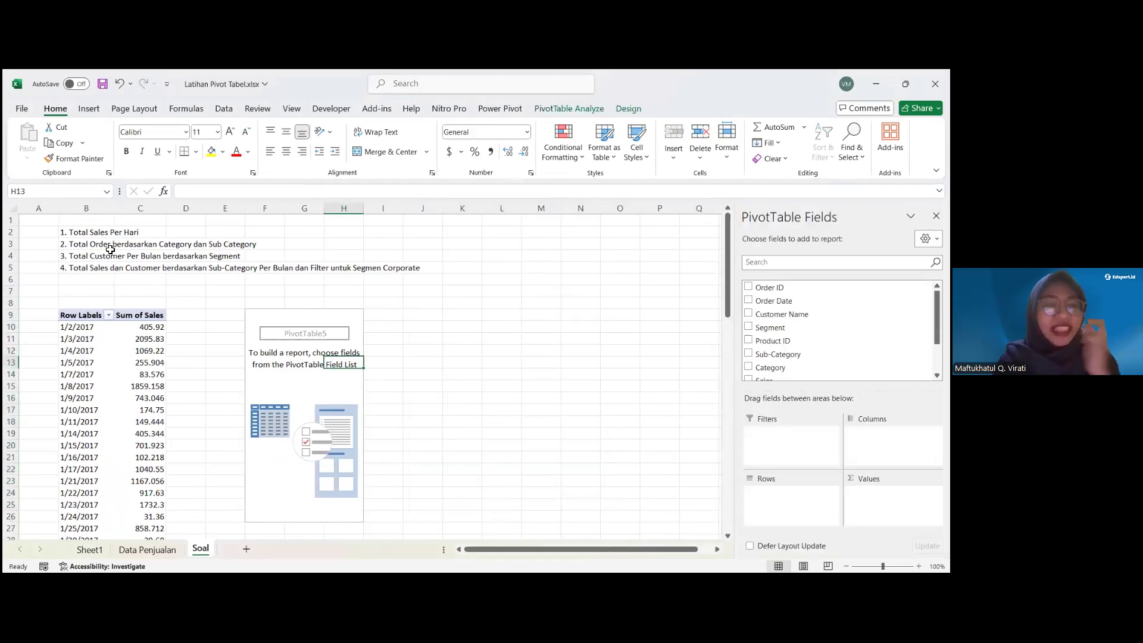
pyautogui.click(110, 250)
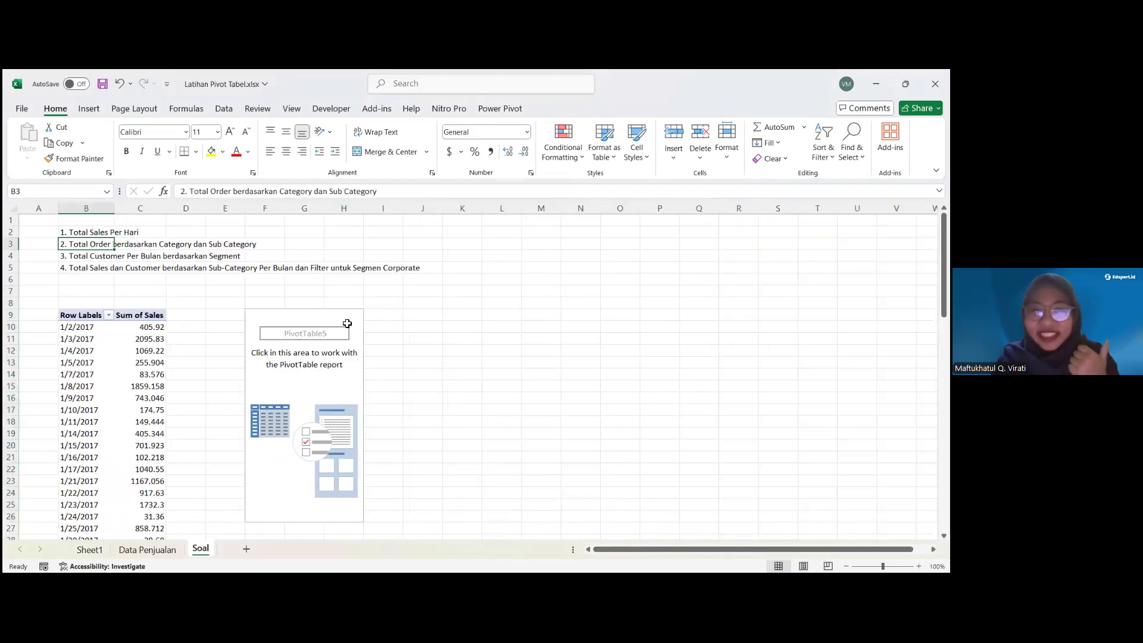
pyautogui.click(264, 316)
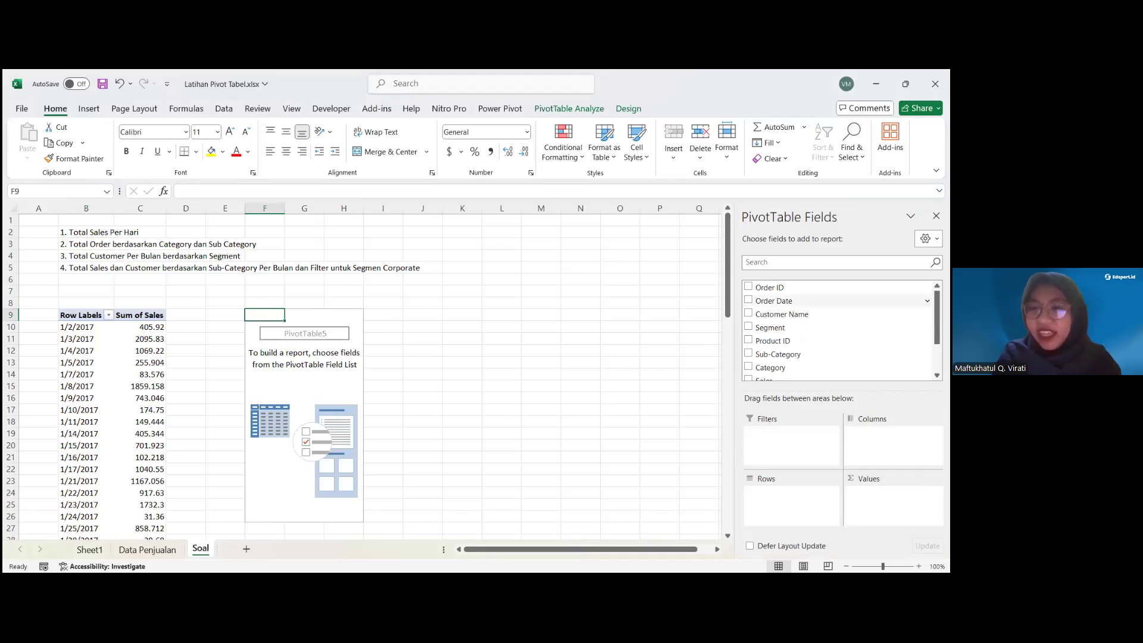
pyautogui.scroll(-1, 774, 294)
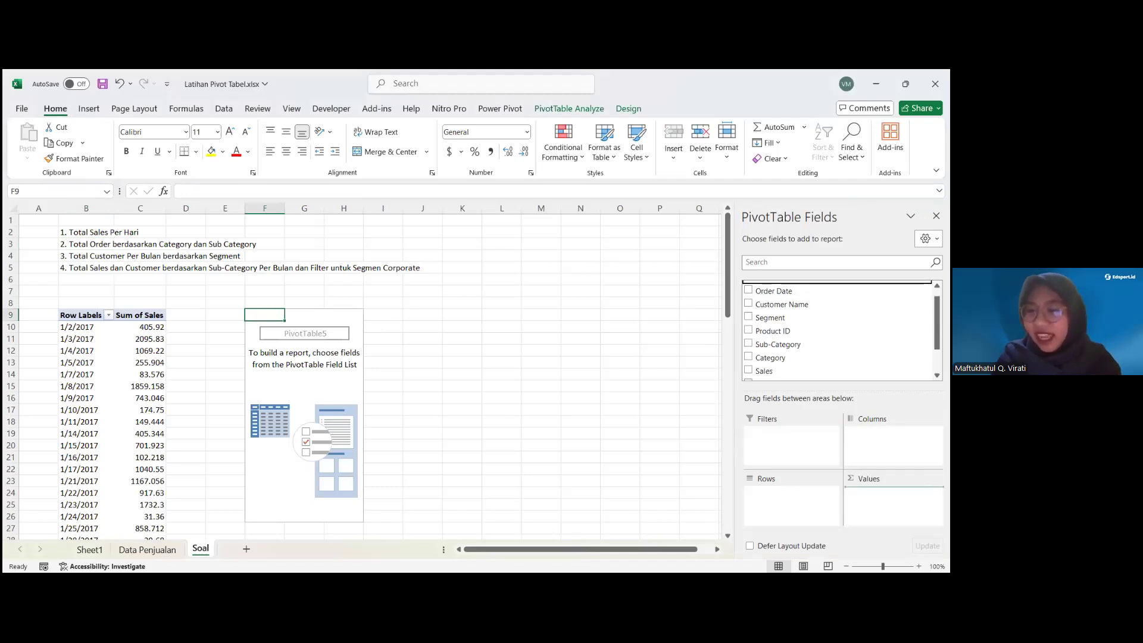
pyautogui.scroll(1, 774, 292)
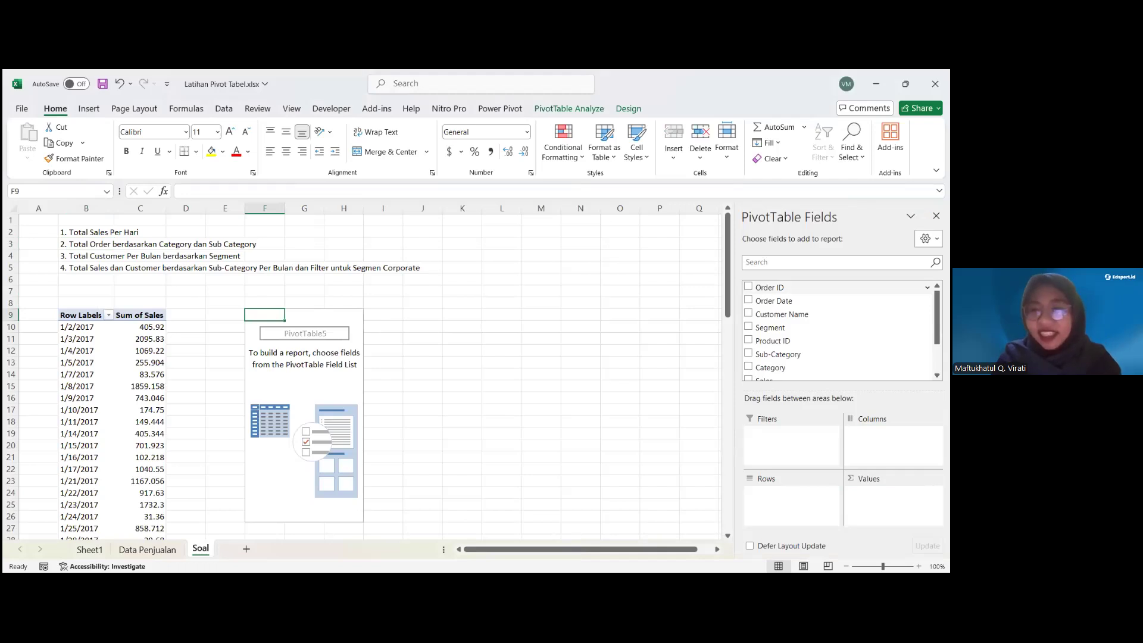
pyautogui.moveTo(769, 289); pyautogui.dragTo(887, 501)
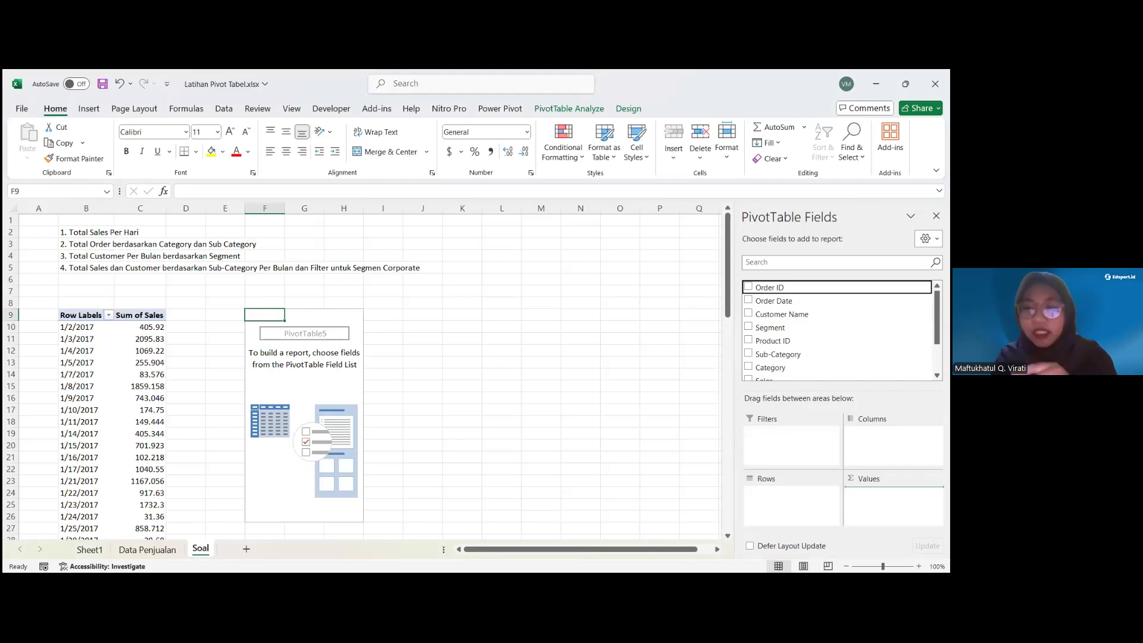
pyautogui.moveTo(887, 501); pyautogui.dragTo(887, 497)
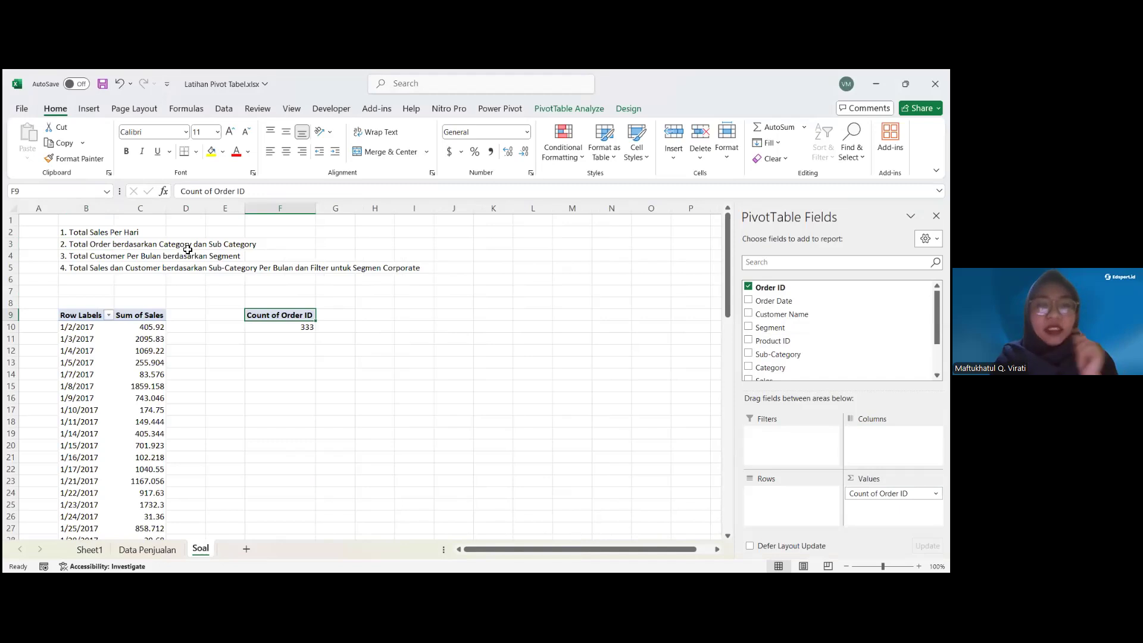
# Add the Category field to the order-count PivotTable's columns and move it to the rows
pyautogui.scroll(-3, 840, 334)
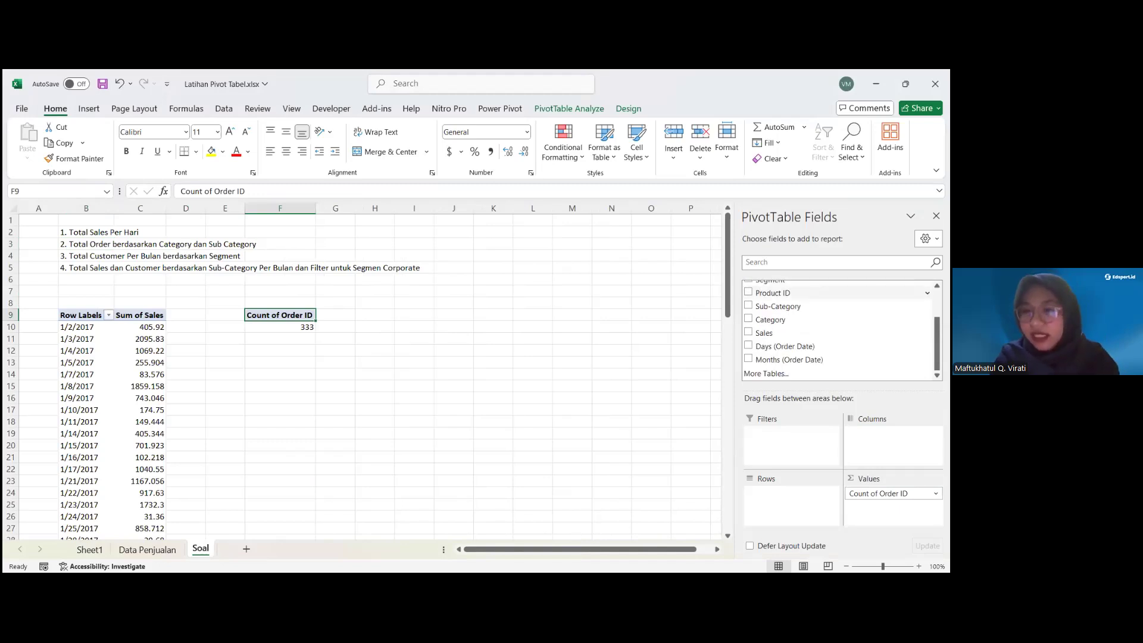
pyautogui.moveTo(771, 319); pyautogui.dragTo(887, 435)
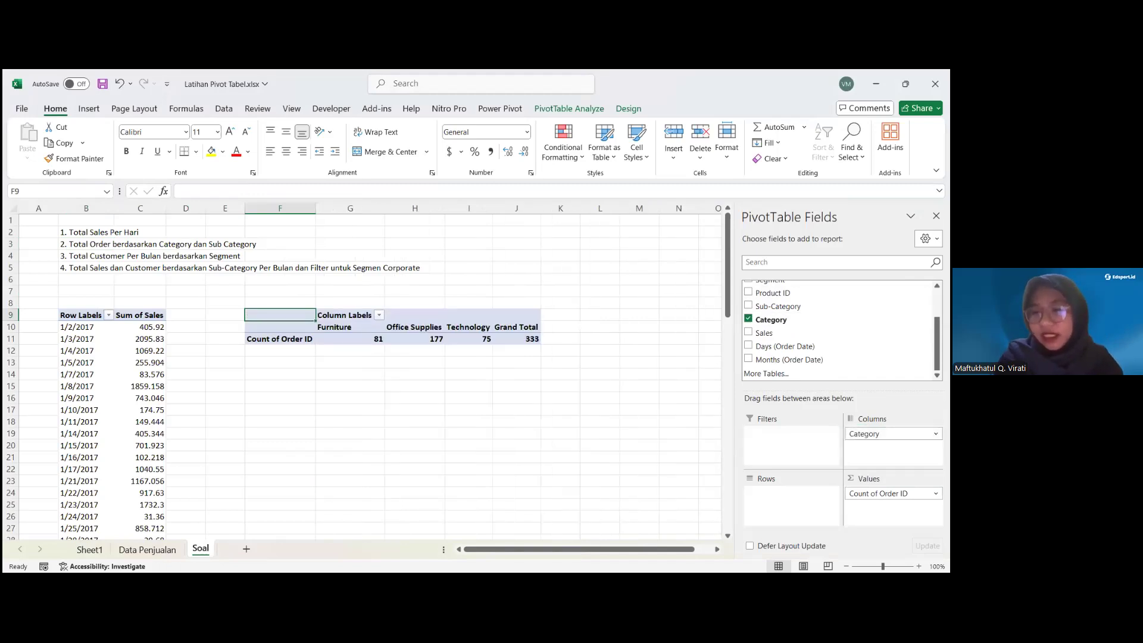
pyautogui.moveTo(880, 434); pyautogui.dragTo(791, 503)
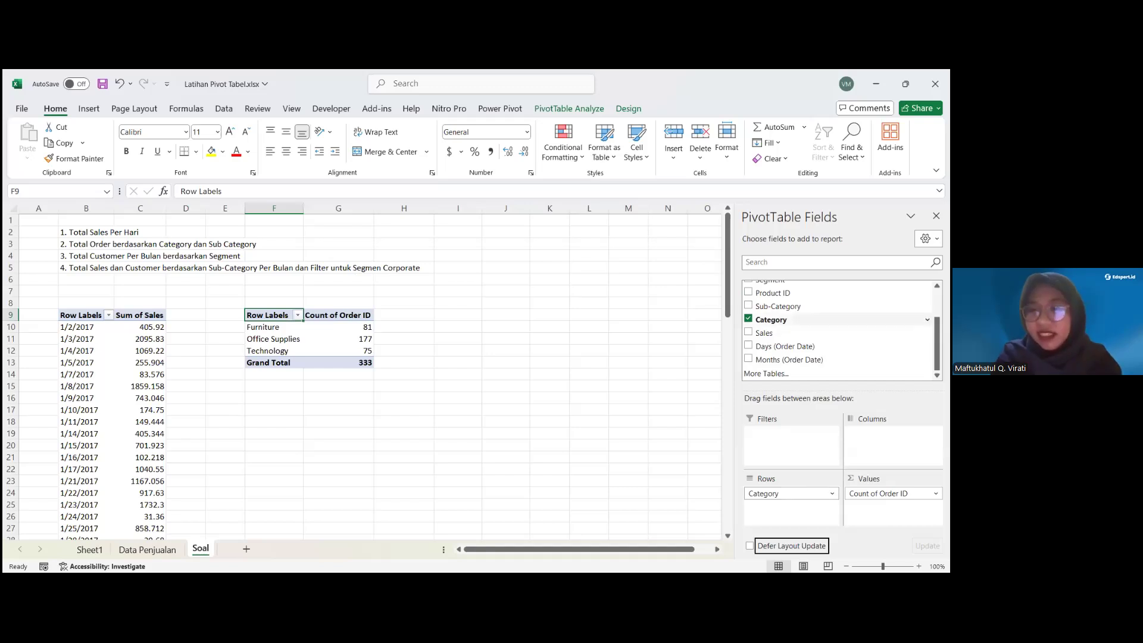
# Add the Sub-Category field below Category in the order-count PivotTable's rows
pyautogui.click(769, 311)
pyautogui.moveTo(777, 306); pyautogui.dragTo(792, 508)
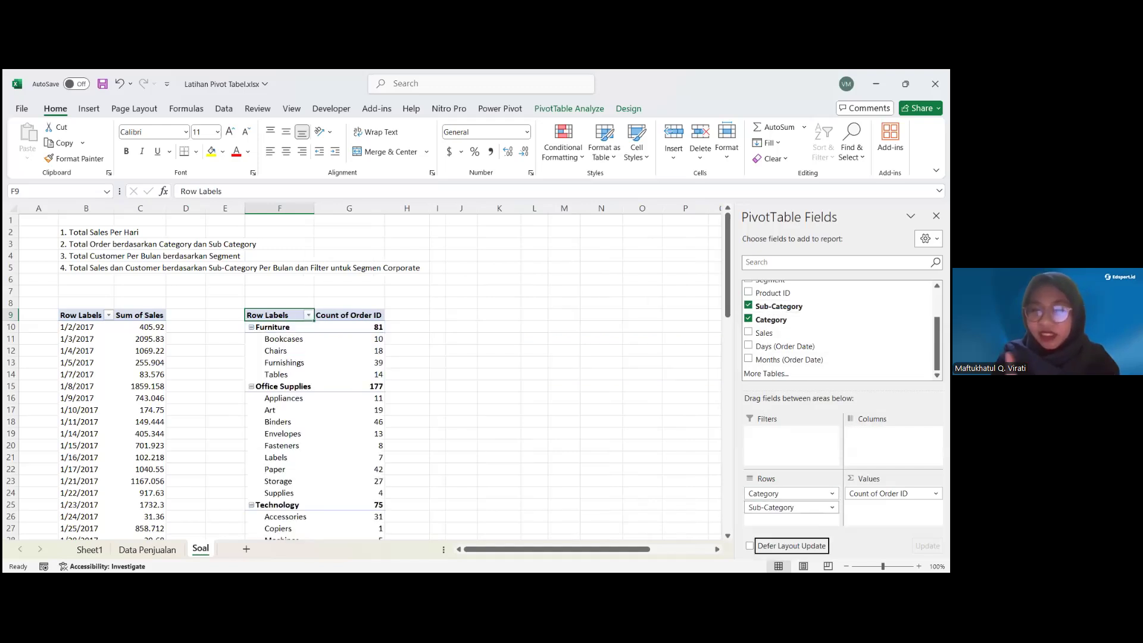
pyautogui.click(309, 340)
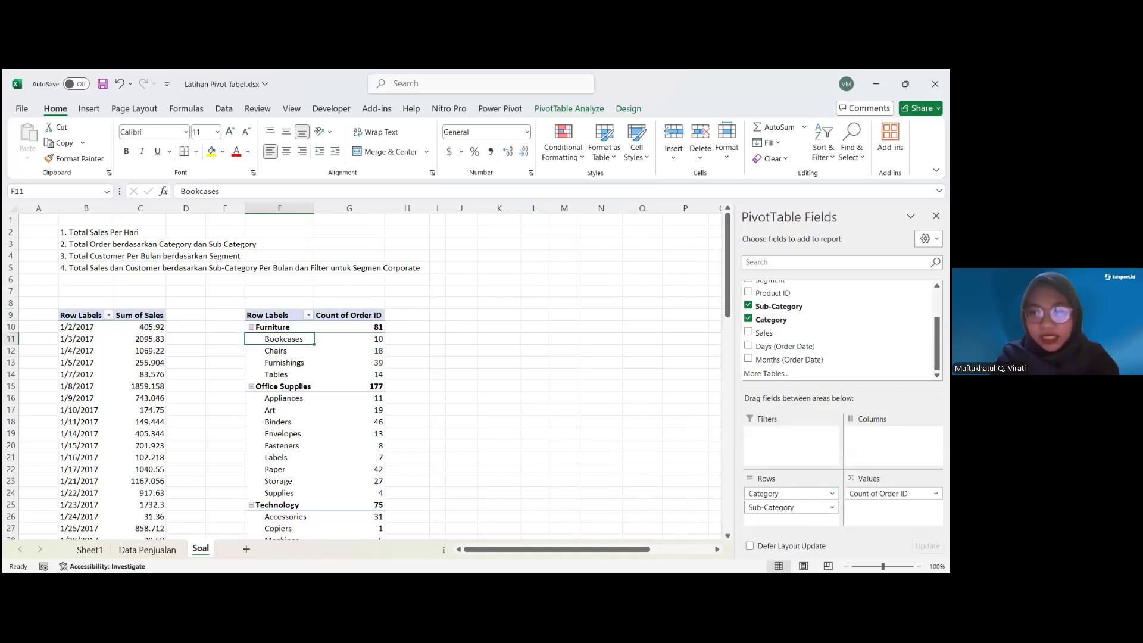
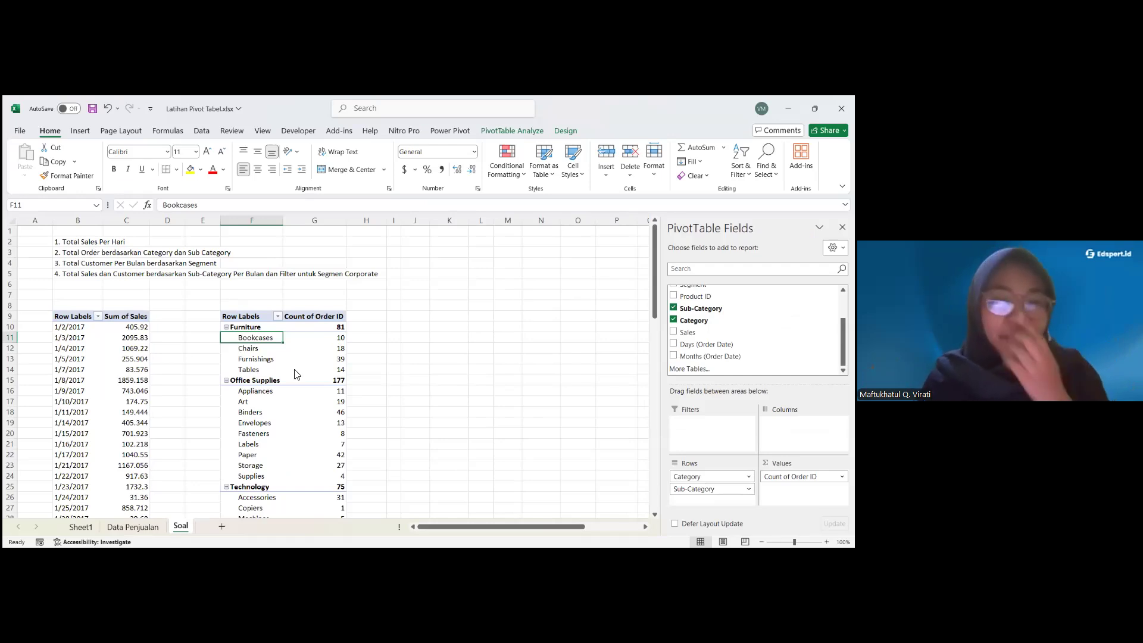
# Review the order-count PivotTable against the Data Penjualan source and exercise question 2, and read question 3 on the Soal sheet
pyautogui.click(149, 526)
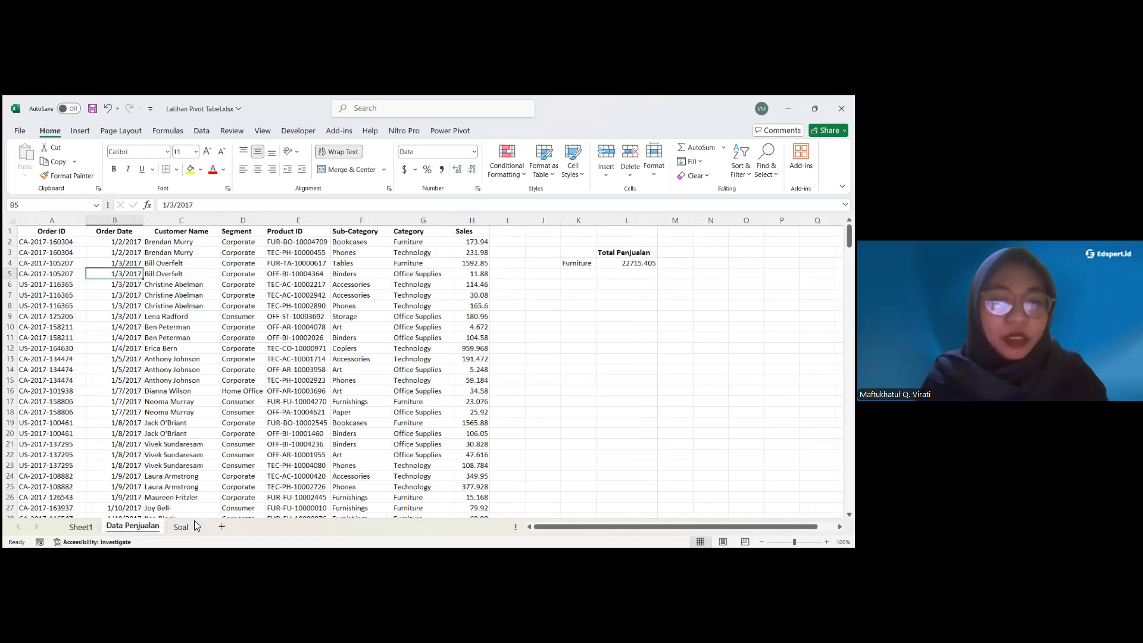
pyautogui.click(180, 526)
pyautogui.click(309, 360)
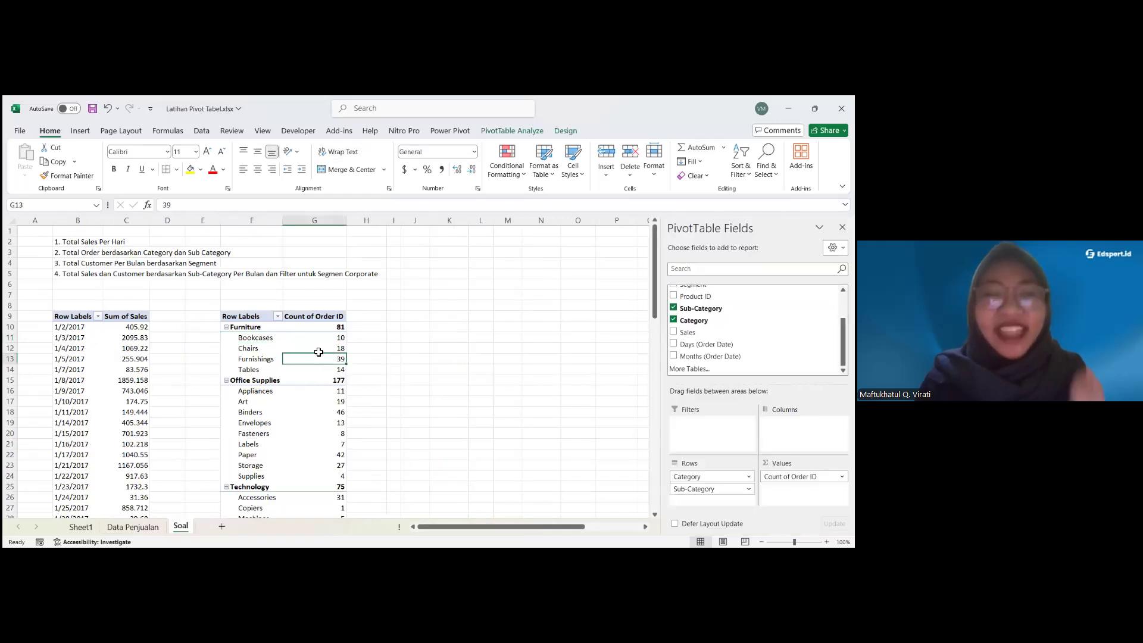
pyautogui.click(77, 252)
pyautogui.click(77, 242)
pyautogui.click(84, 253)
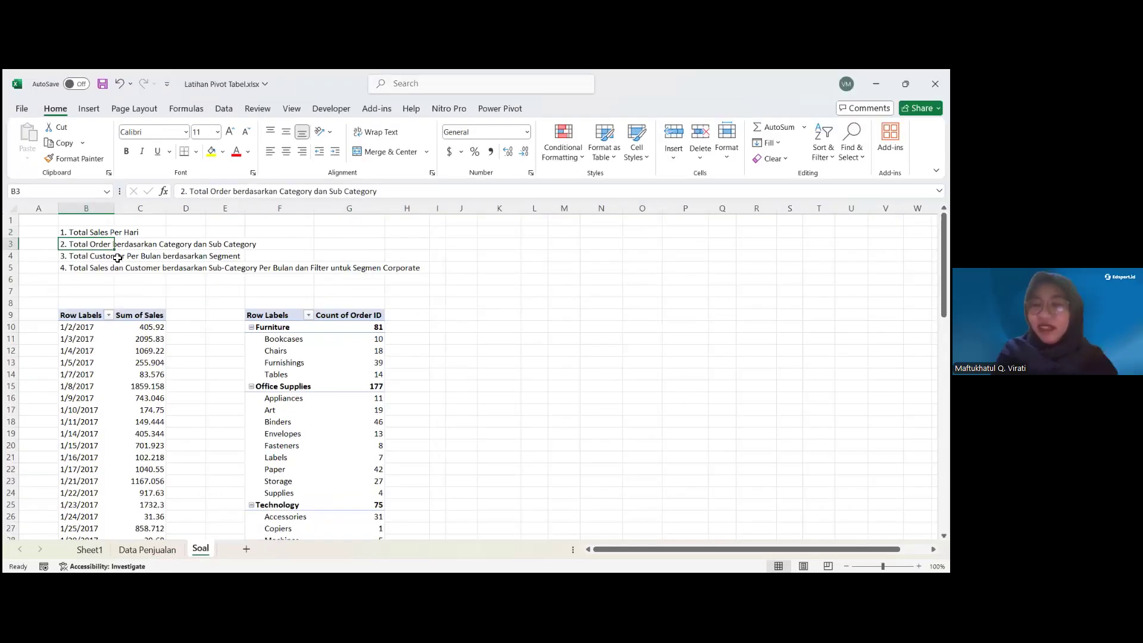
pyautogui.click(305, 327)
pyautogui.click(368, 358)
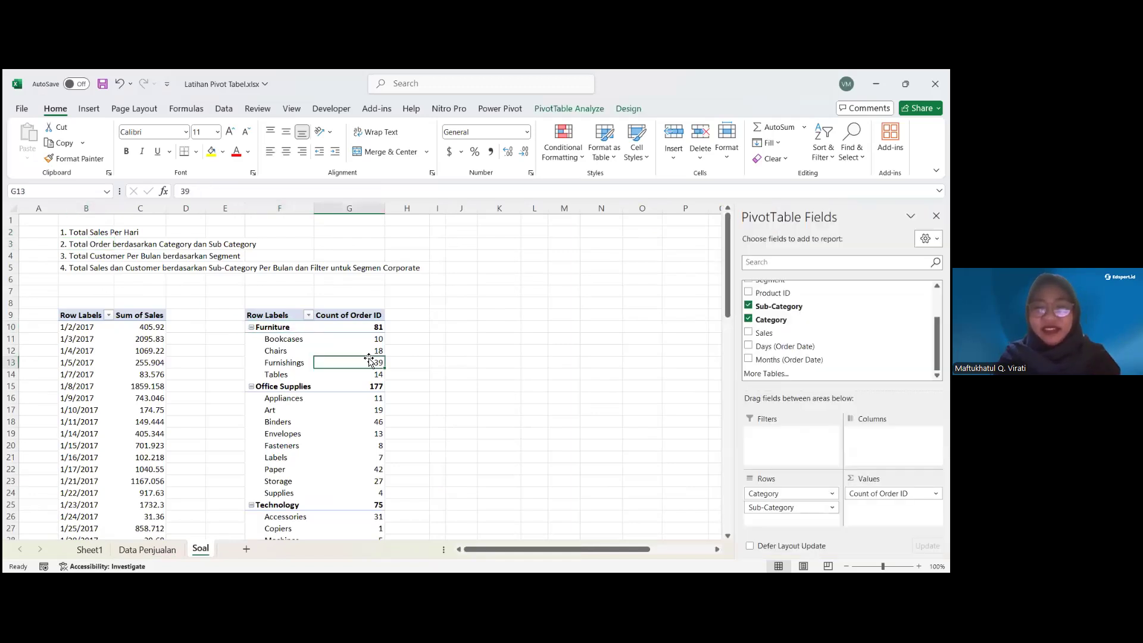
pyautogui.scroll(-2, 369, 358)
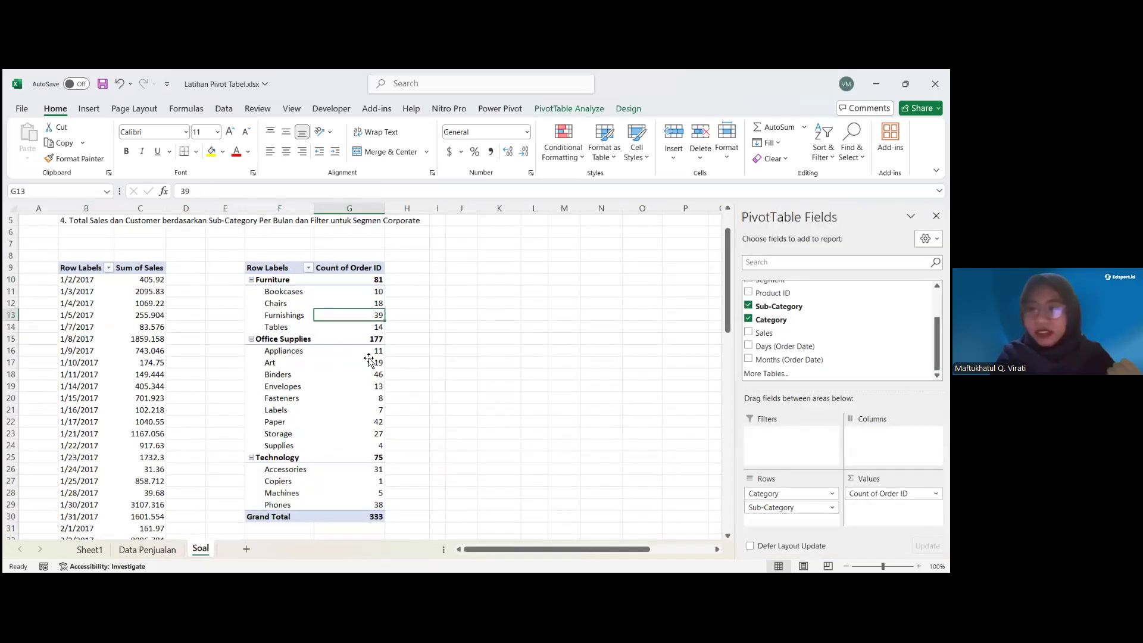
pyautogui.scroll(2, 368, 358)
pyautogui.scroll(-2, 369, 358)
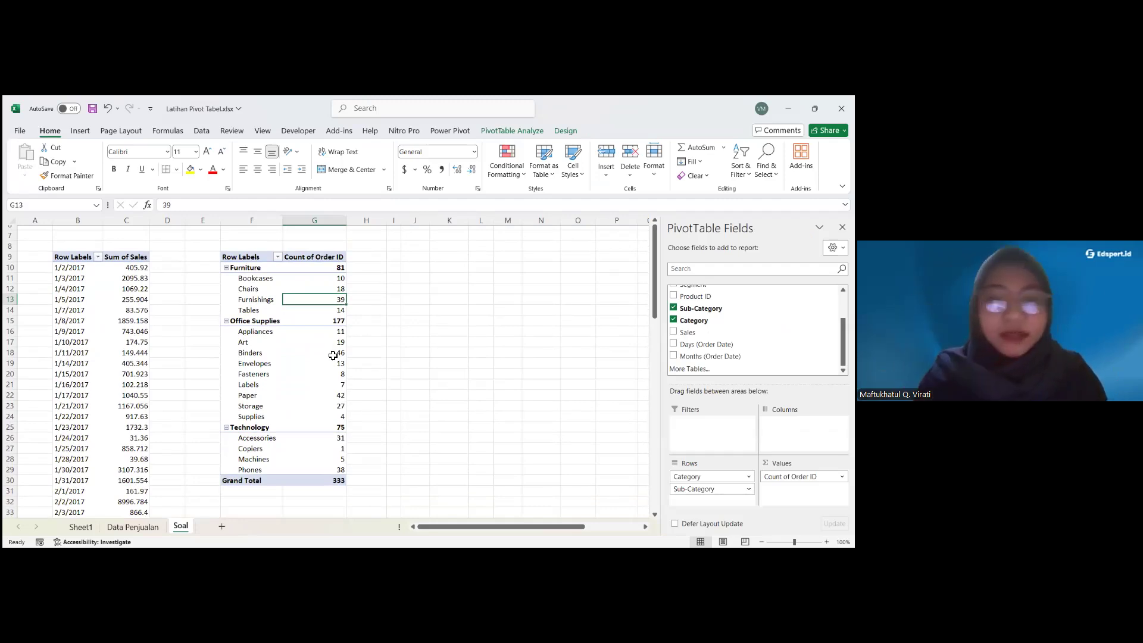
pyautogui.scroll(2, 310, 333)
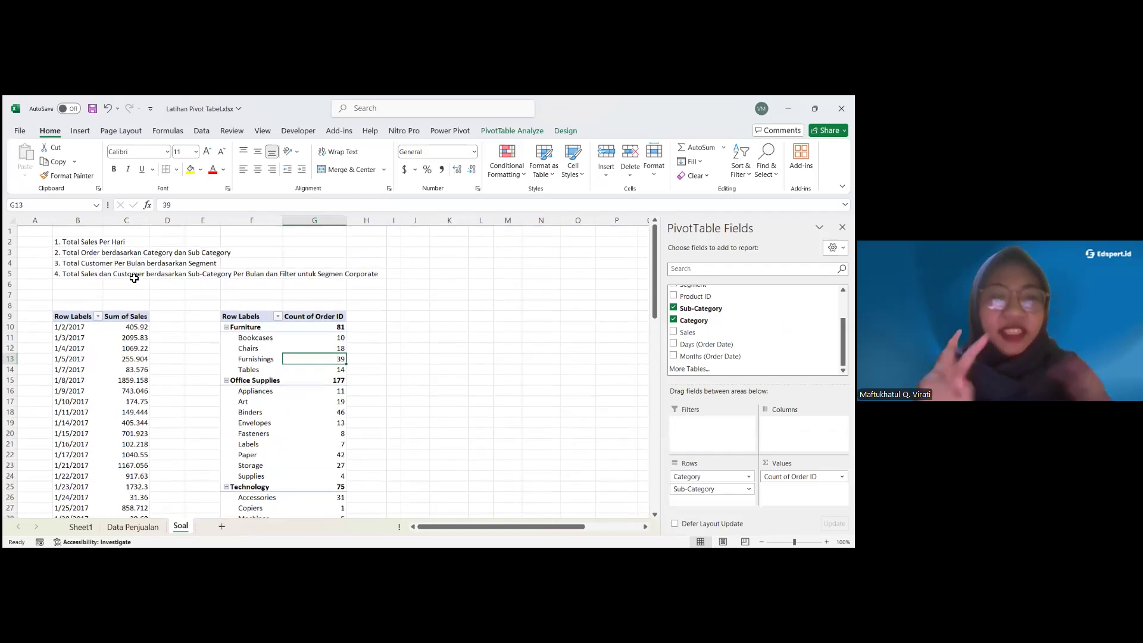
pyautogui.click(86, 261)
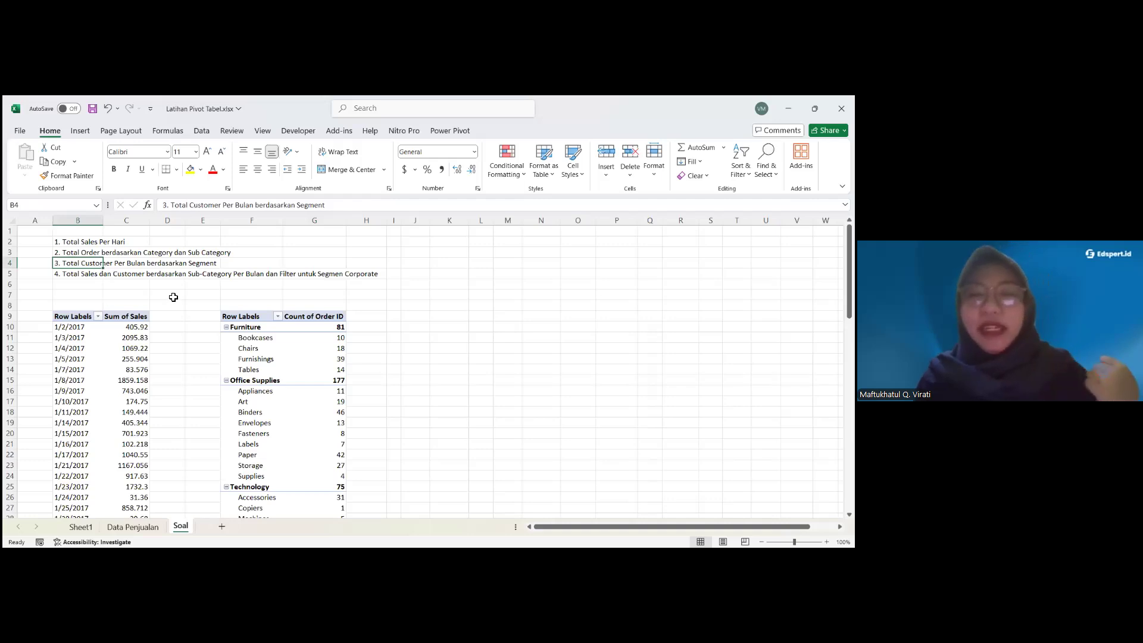
pyautogui.scroll(-1, 191, 299)
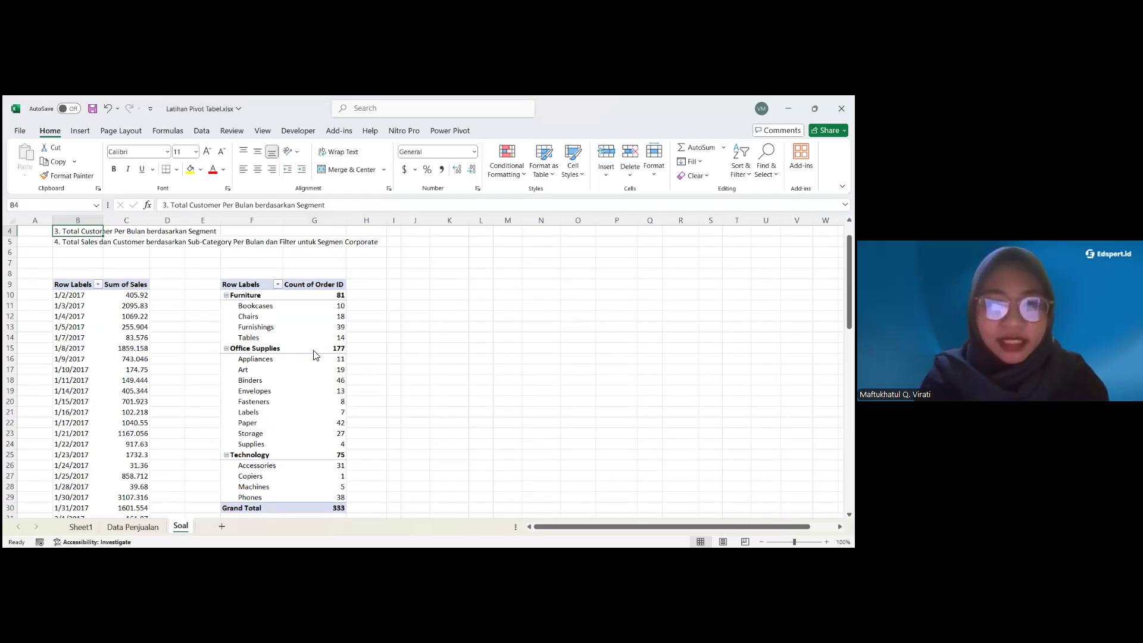
pyautogui.click(451, 306)
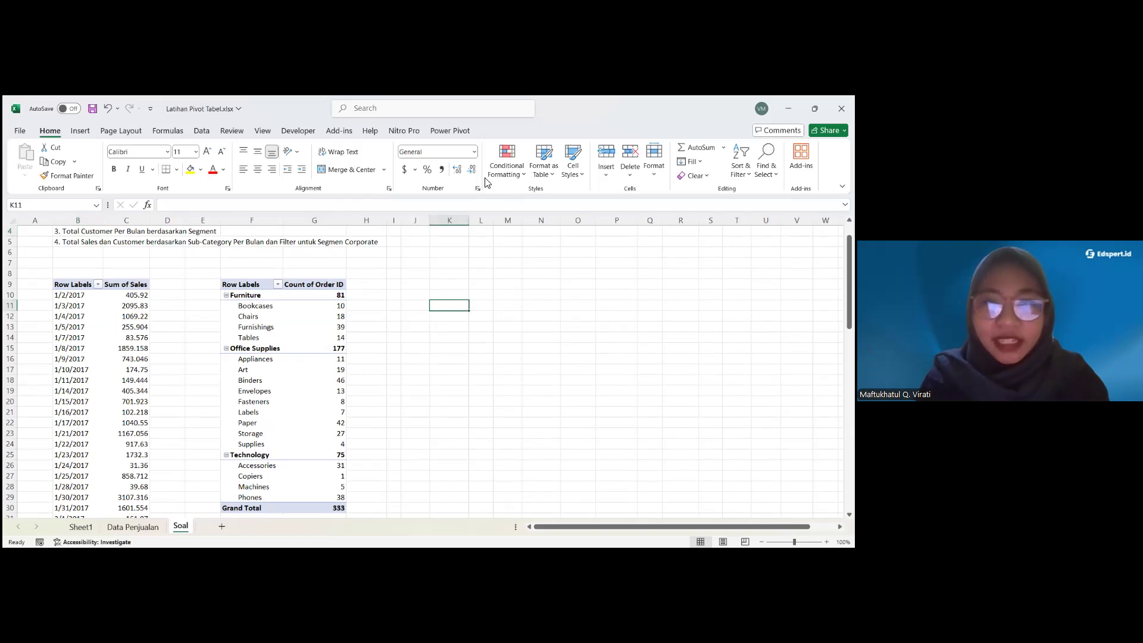
pyautogui.hotkey('alt', 'Tab')
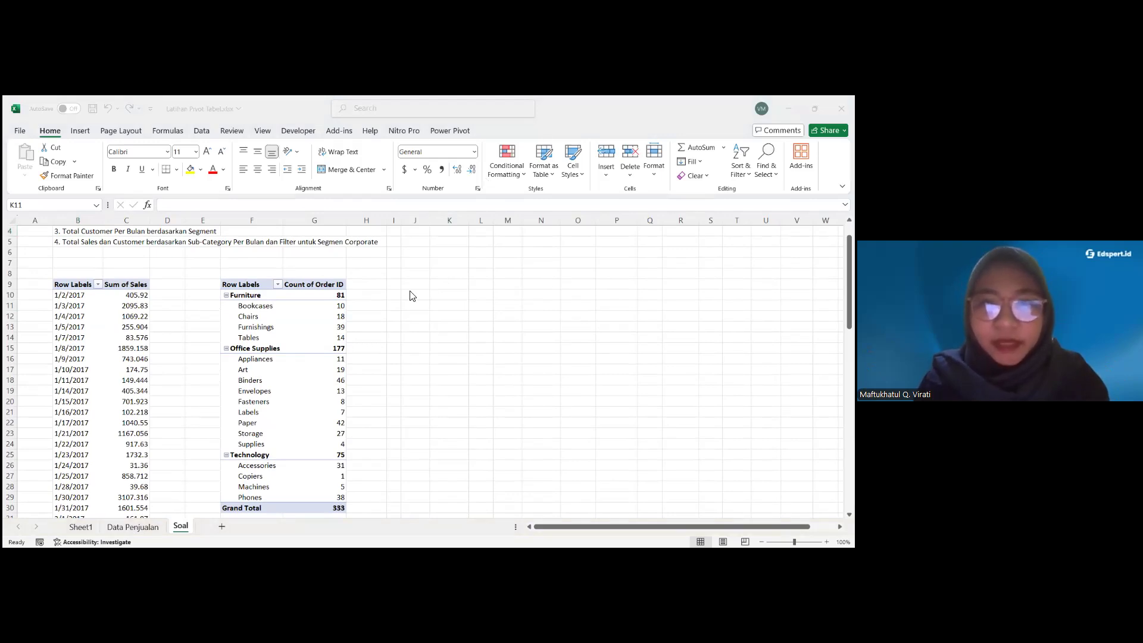
pyautogui.click(315, 326)
pyautogui.click(569, 130)
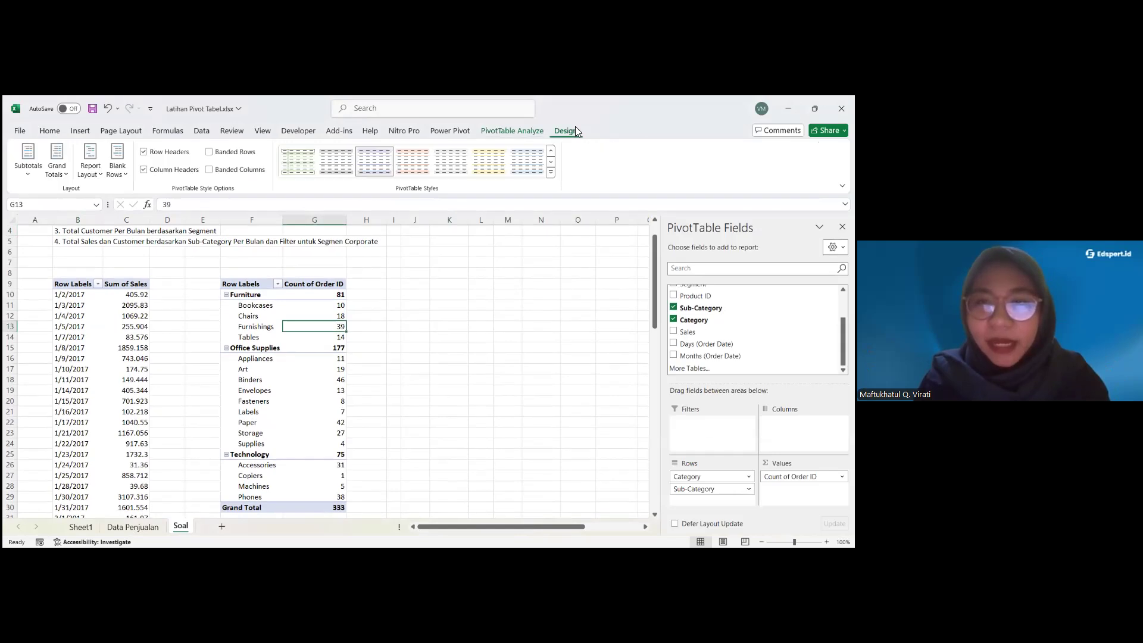
pyautogui.scroll(1, 576, 131)
pyautogui.click(567, 130)
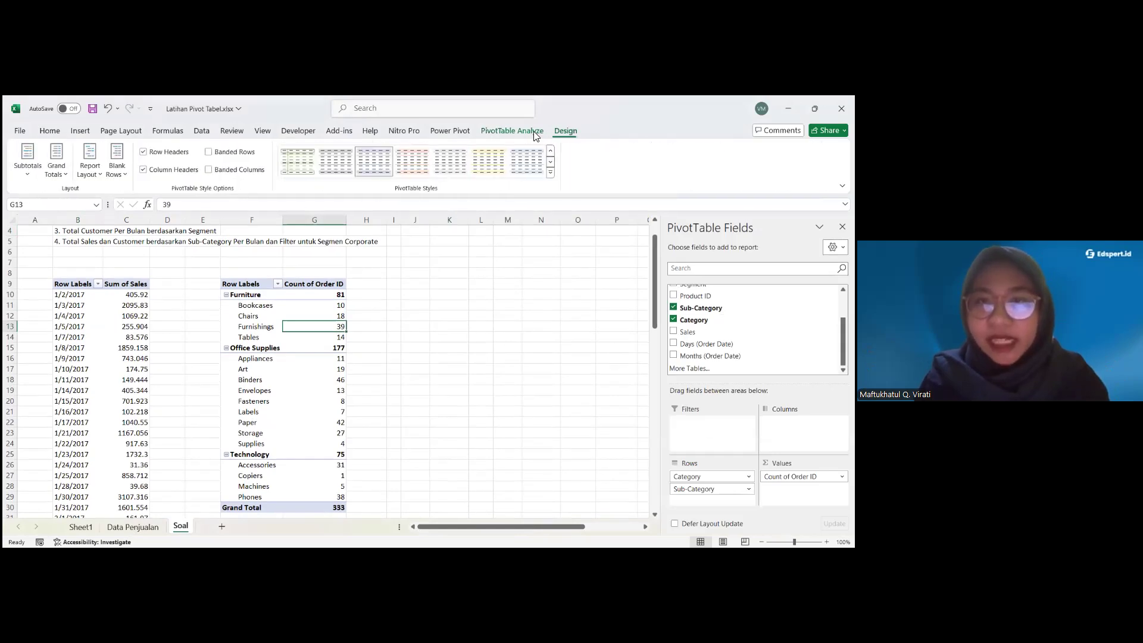
pyautogui.click(531, 131)
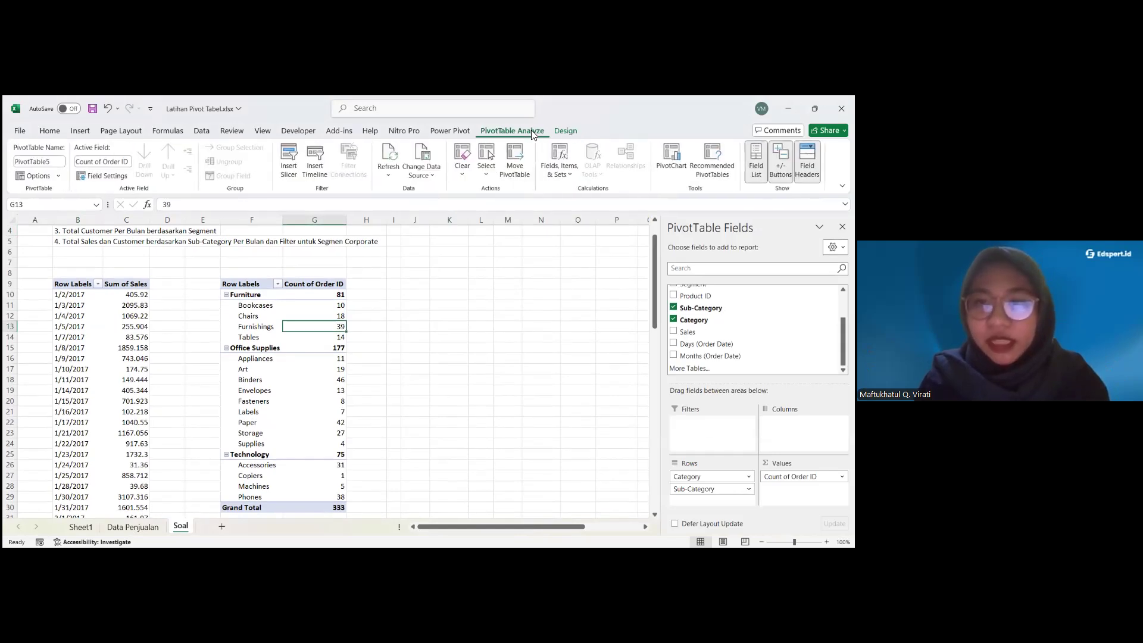
pyautogui.click(578, 131)
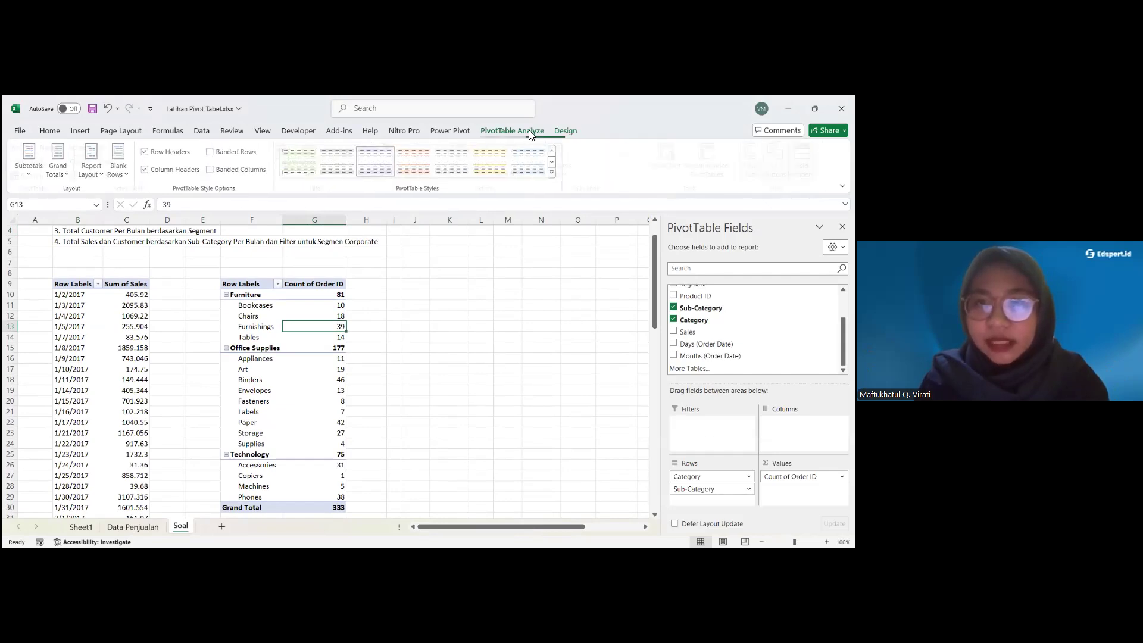
pyautogui.click(531, 131)
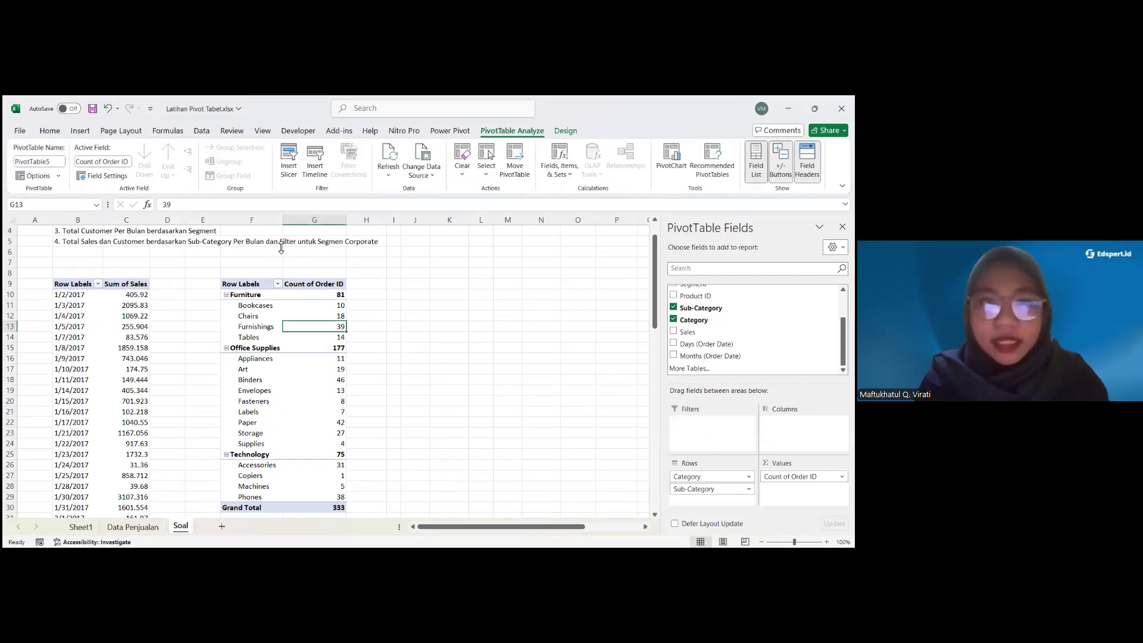
pyautogui.click(309, 316)
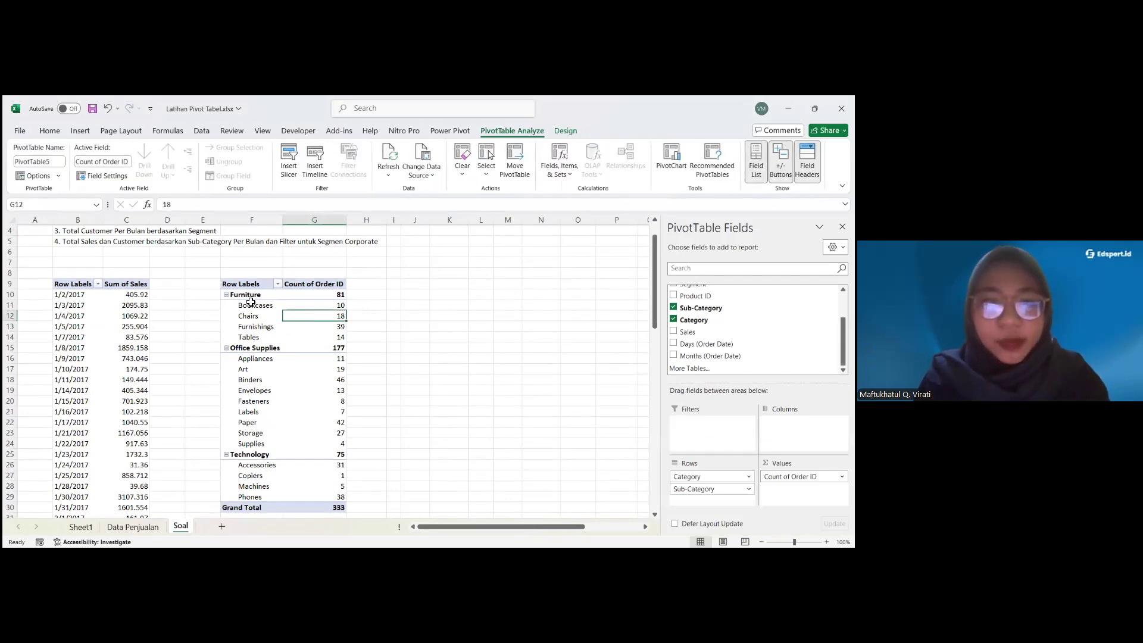
pyautogui.moveTo(290, 312); pyautogui.dragTo(298, 307)
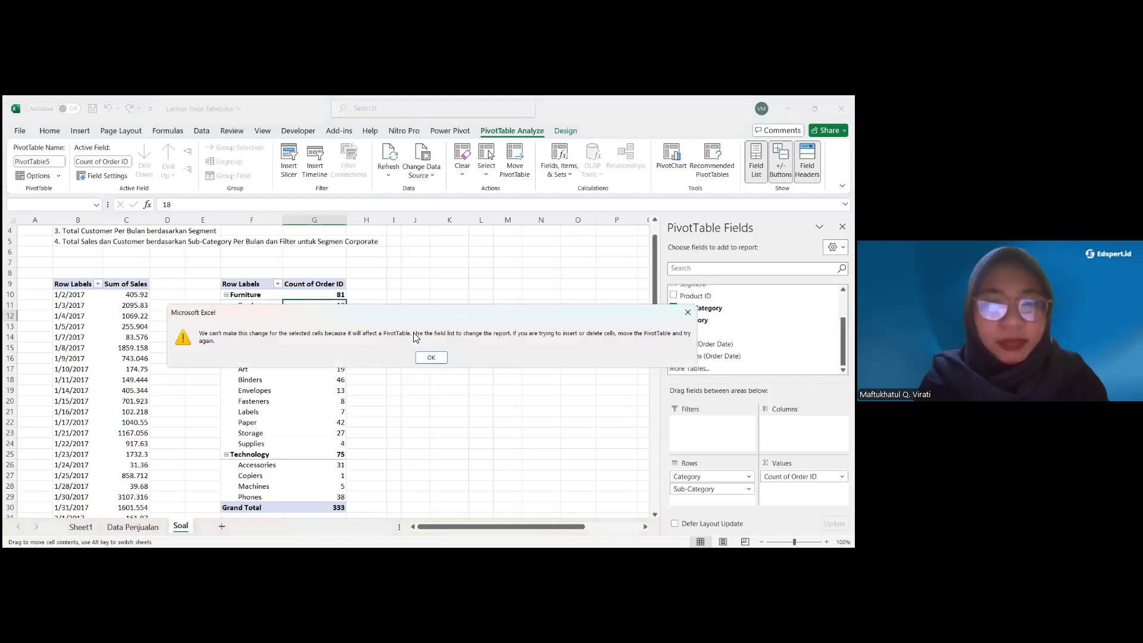
pyautogui.click(438, 356)
pyautogui.click(413, 365)
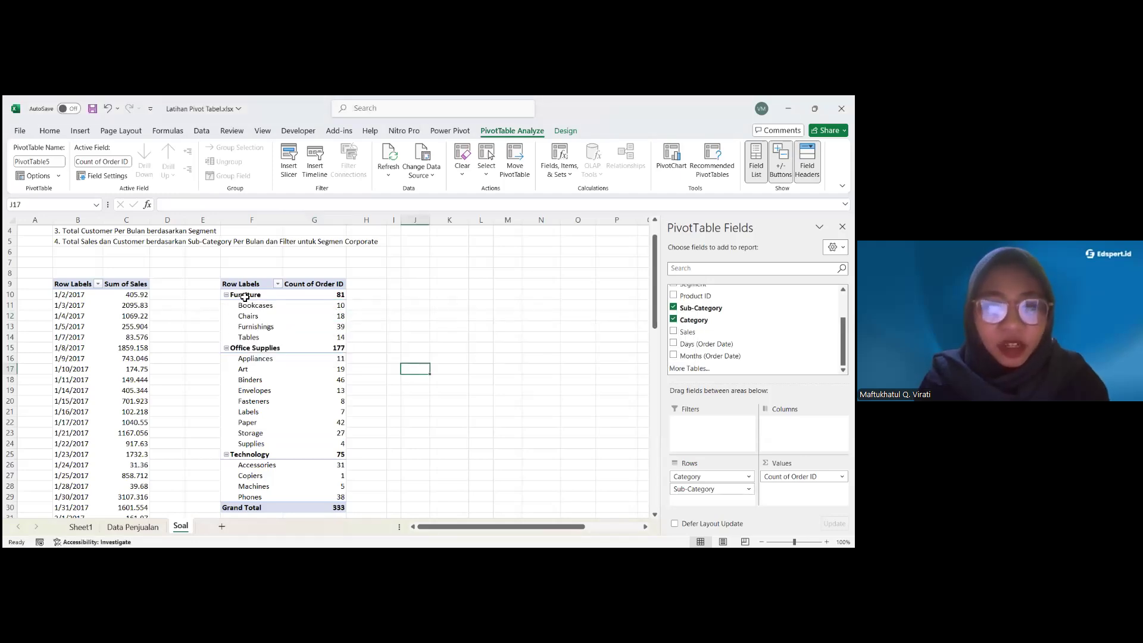
# Try copying the order-count PivotTable at F9 to cell J9, and undo the paste
pyautogui.moveTo(244, 285); pyautogui.dragTo(253, 306)
pyautogui.moveTo(327, 523); pyautogui.dragTo(322, 516)
pyautogui.hotkey('ctrl', 'c')
pyautogui.click(411, 262)
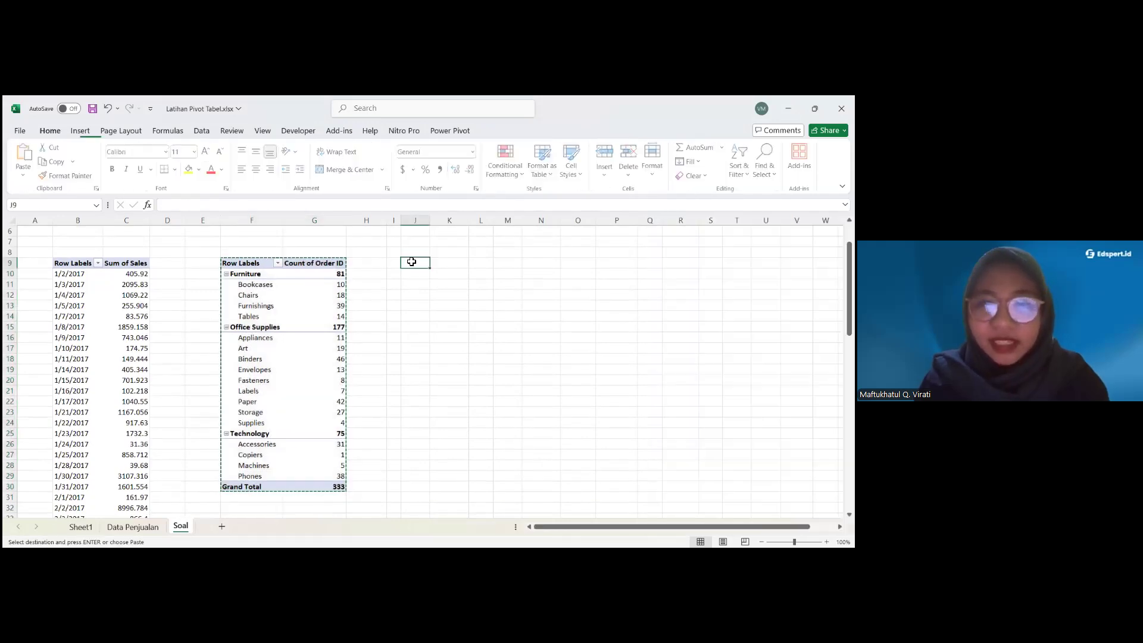
pyautogui.hotkey('ctrl', 'v')
pyautogui.hotkey('ctrl', 'z')
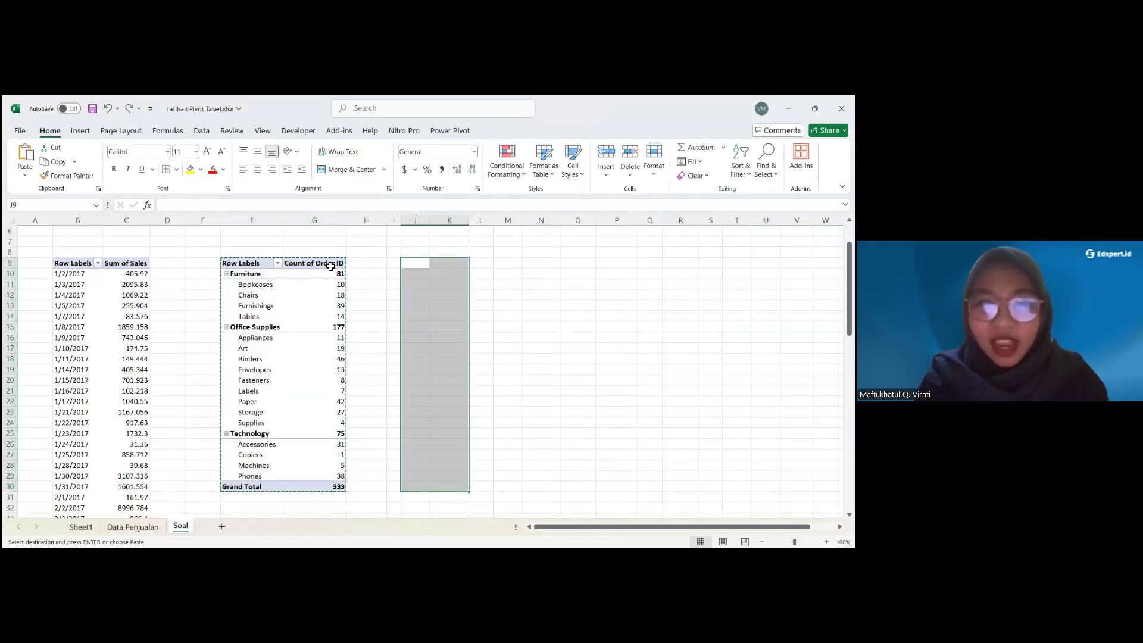
# Select the entire order-count PivotTable at F9 and paste a copy of it at cell K9
pyautogui.click(330, 266)
pyautogui.scroll(1, 331, 266)
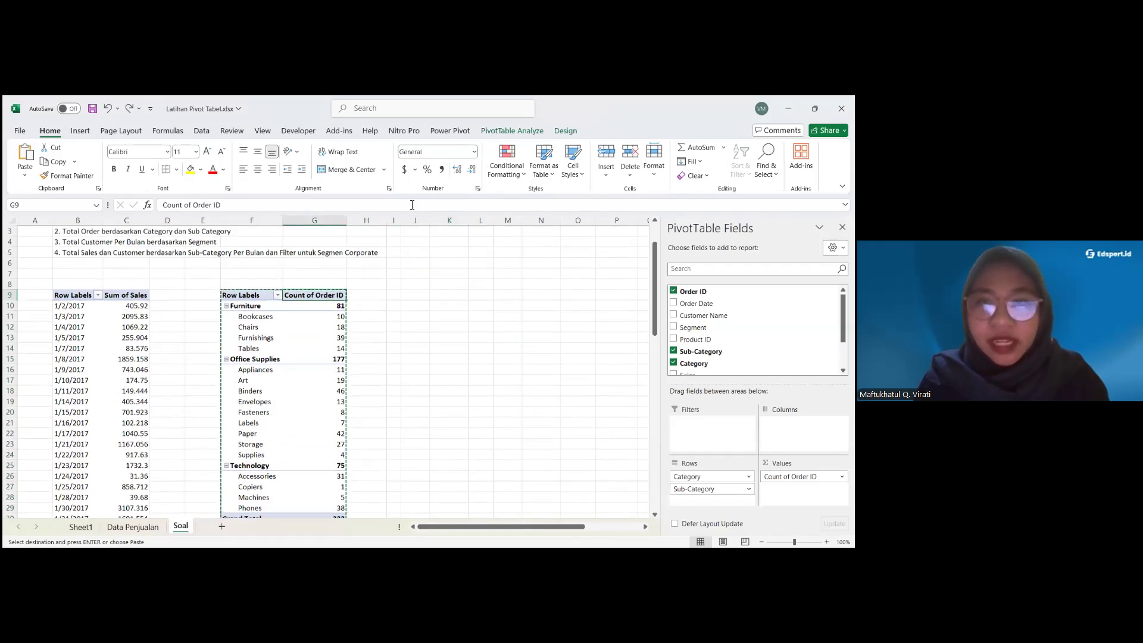
pyautogui.click(502, 131)
pyautogui.scroll(1, 502, 131)
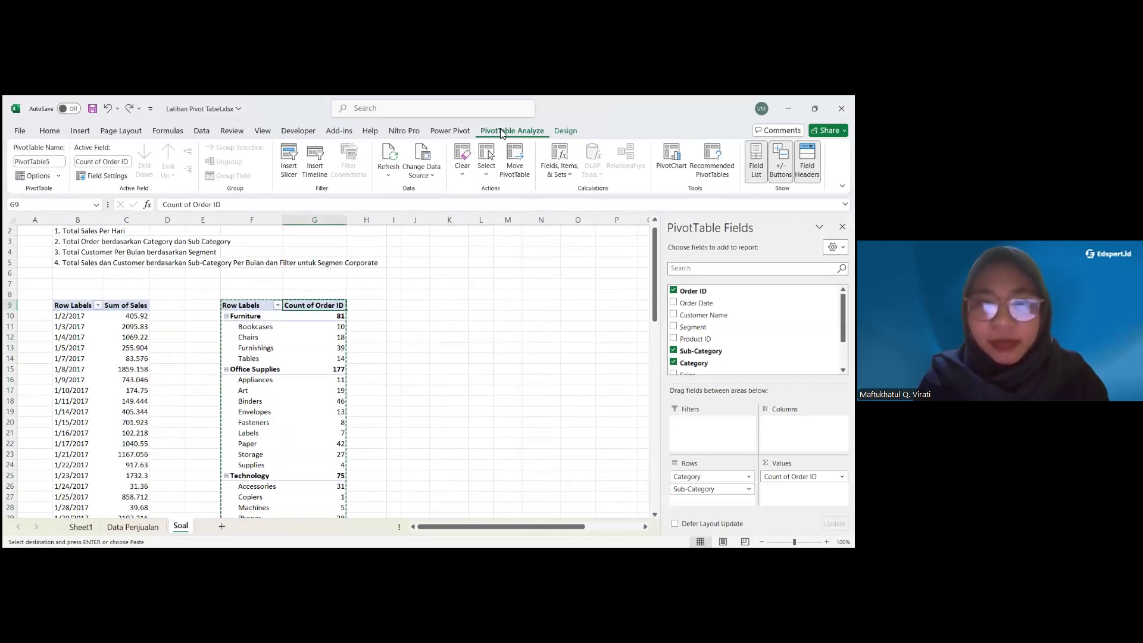
pyautogui.click(484, 274)
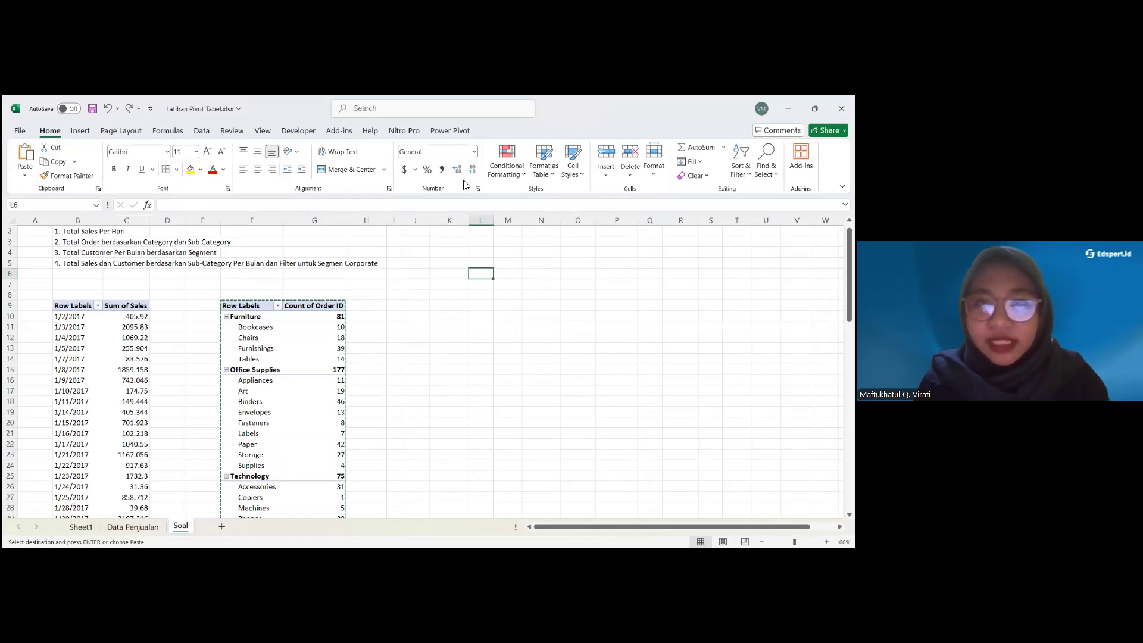
pyautogui.click(301, 347)
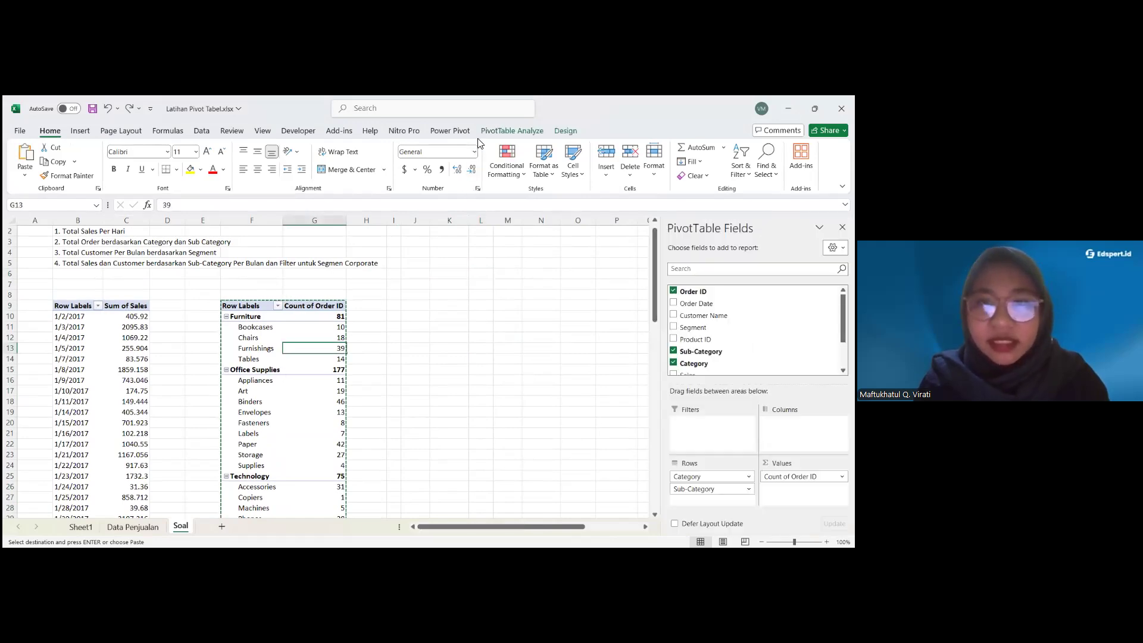
pyautogui.click(502, 131)
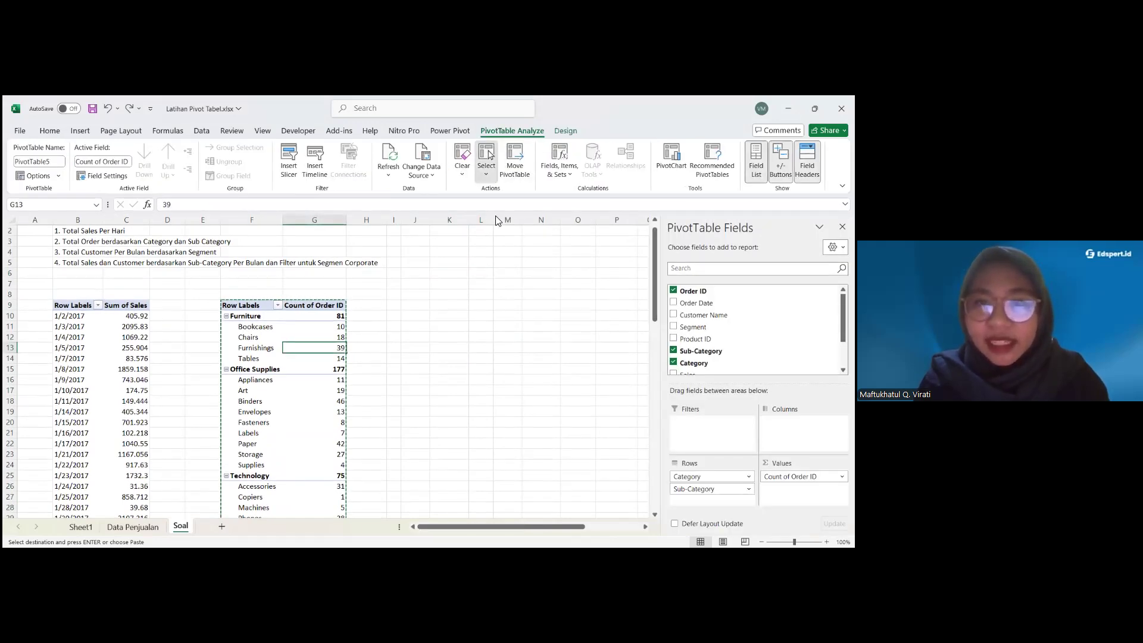
pyautogui.click(486, 169)
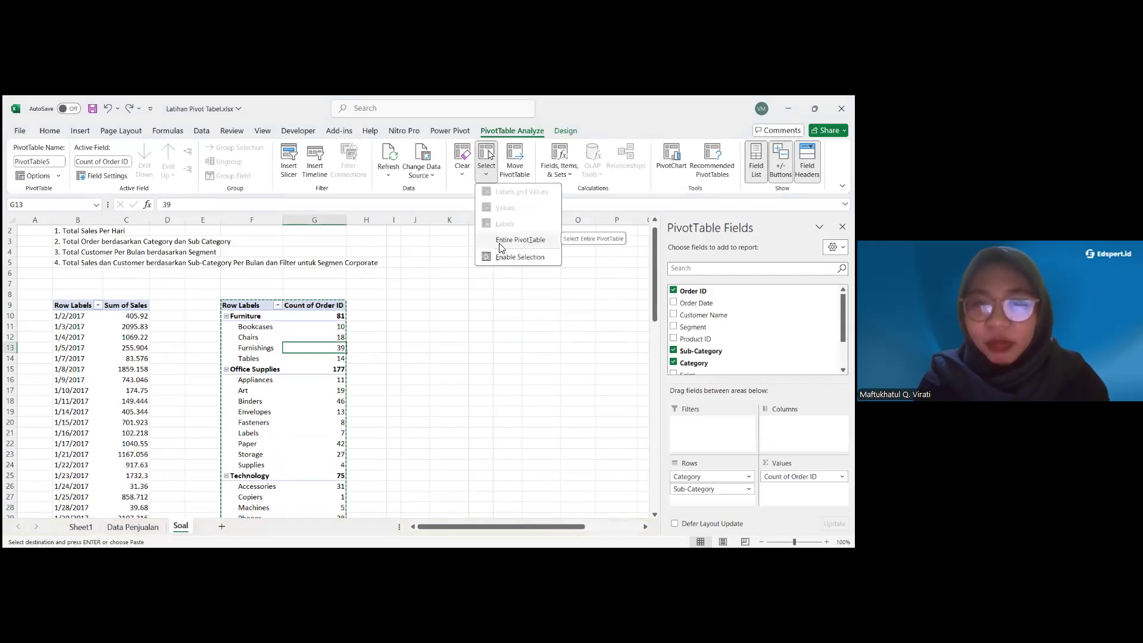
pyautogui.click(513, 242)
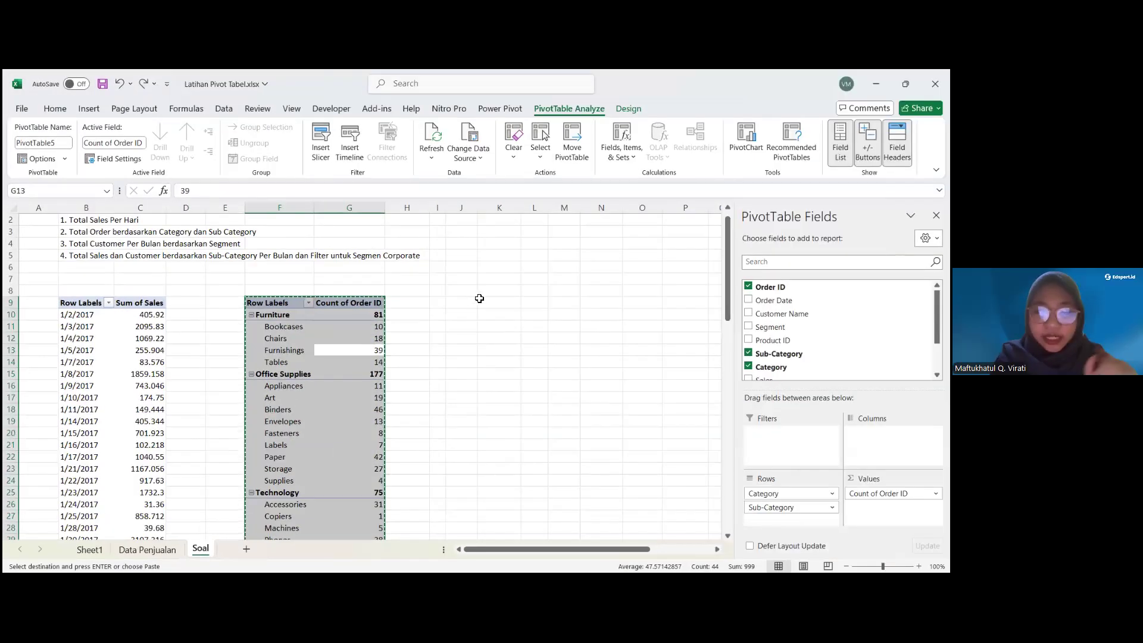
pyautogui.click(492, 299)
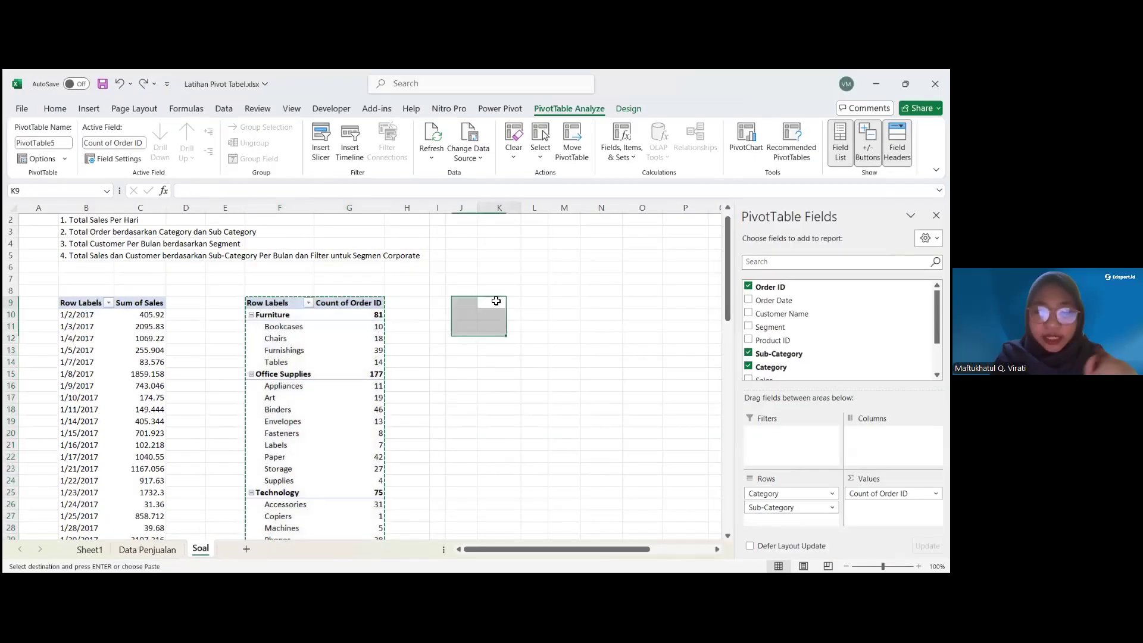
pyautogui.hotkey('ctrl', 'v')
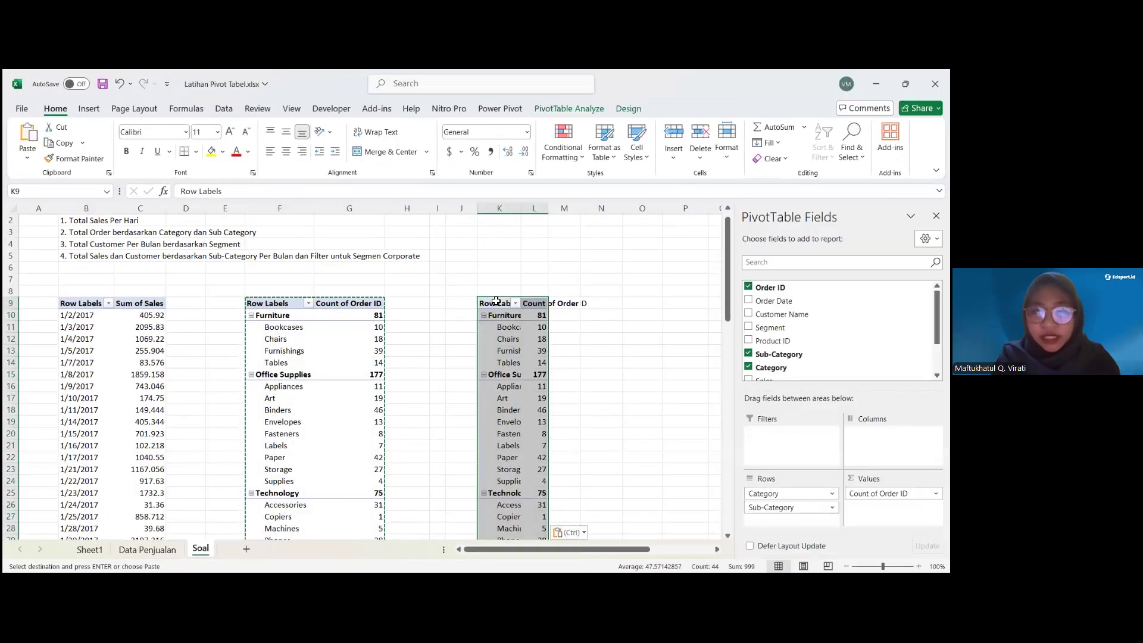
# Add the Segment field to the filters of the copied PivotTable at K9
pyautogui.scroll(-2, 595, 301)
pyautogui.click(552, 317)
pyautogui.click(537, 316)
pyautogui.click(510, 316)
pyautogui.click(527, 316)
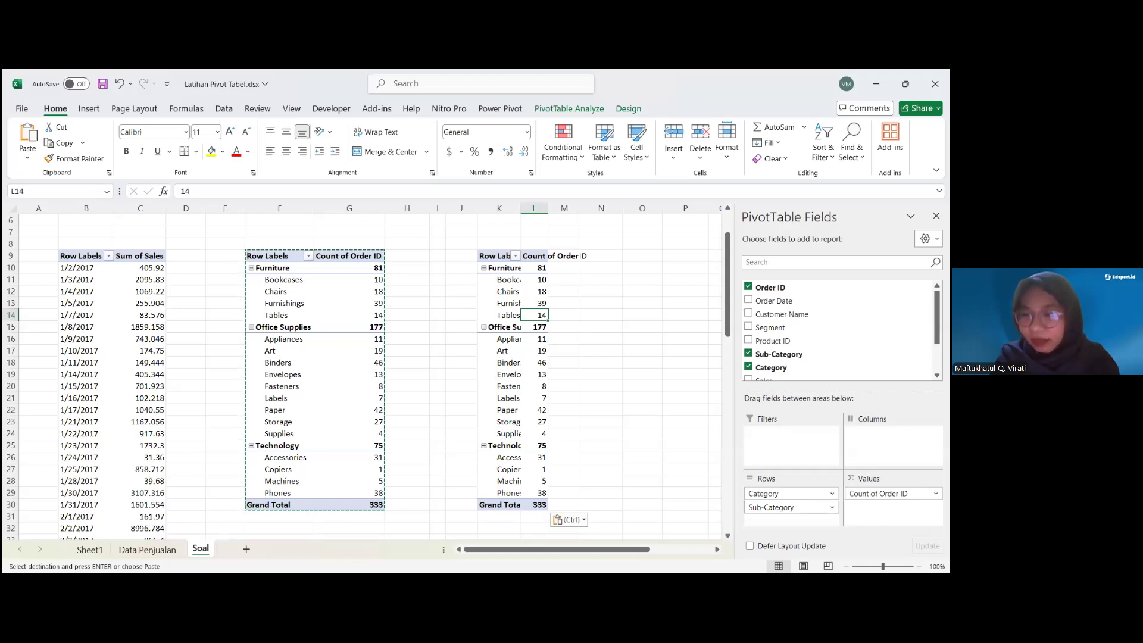
pyautogui.moveTo(786, 508)
pyautogui.mouseDown()
pyautogui.moveTo(891, 439)
pyautogui.moveTo(792, 508)
pyautogui.mouseUp()
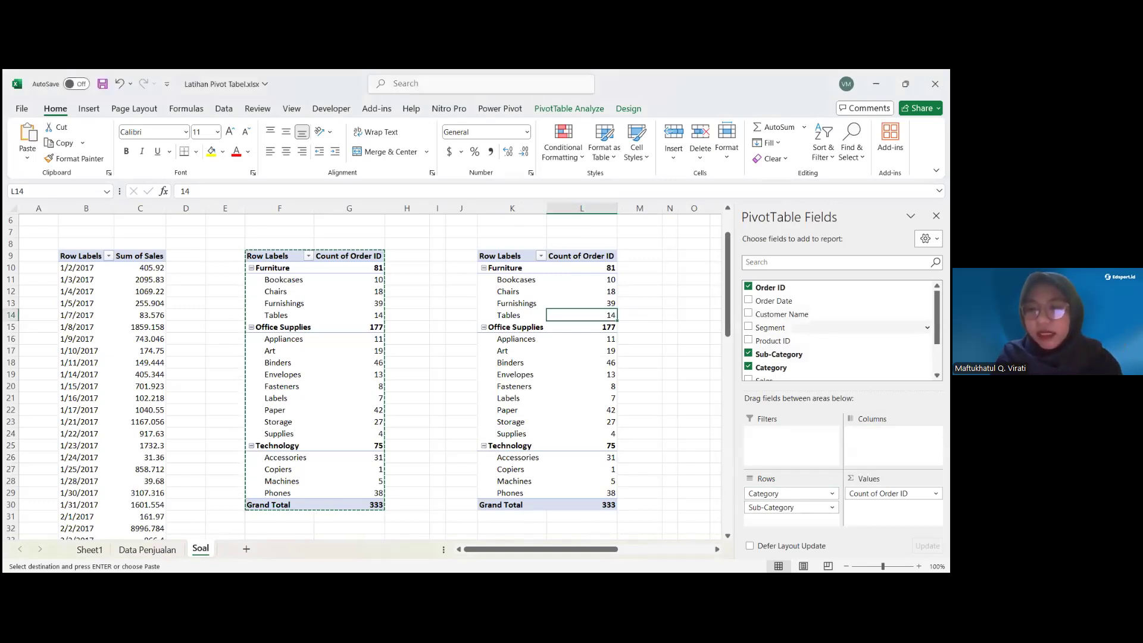
pyautogui.moveTo(771, 326); pyautogui.dragTo(792, 435)
# Try copying only the range K9:L30, without the Segment filter, to cell O9, and undo the paste
pyautogui.click(560, 279)
pyautogui.moveTo(515, 257); pyautogui.dragTo(613, 505)
pyautogui.hotkey('ctrl', 'c')
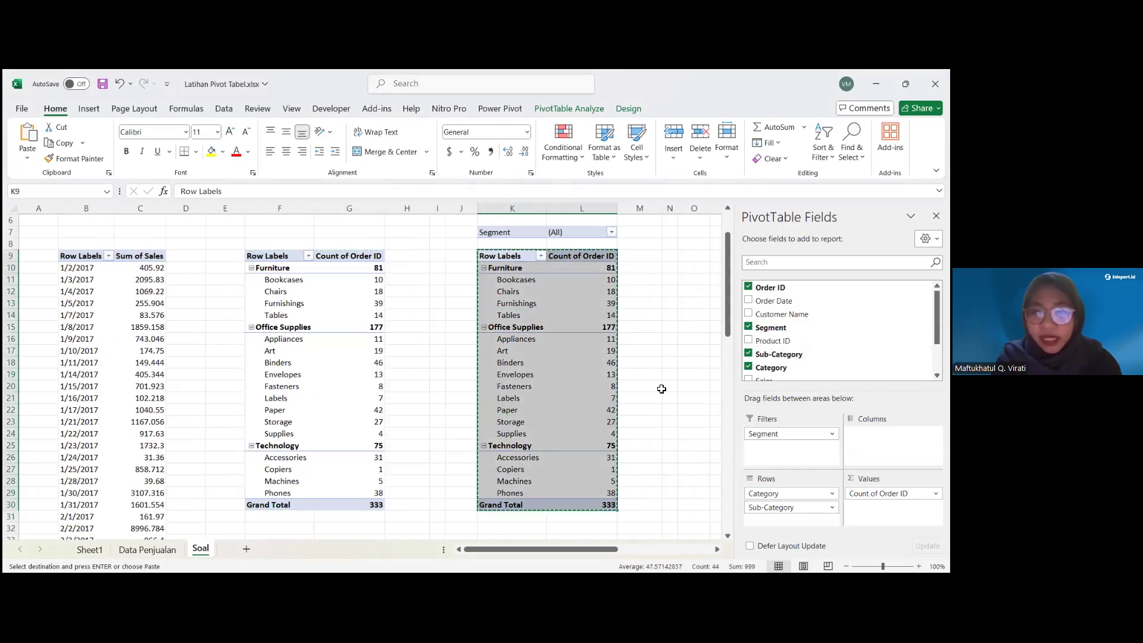
pyautogui.hscroll(2, 635, 313)
pyautogui.hscroll(1, 636, 313)
pyautogui.click(595, 255)
pyautogui.hotkey('ctrl', 'v')
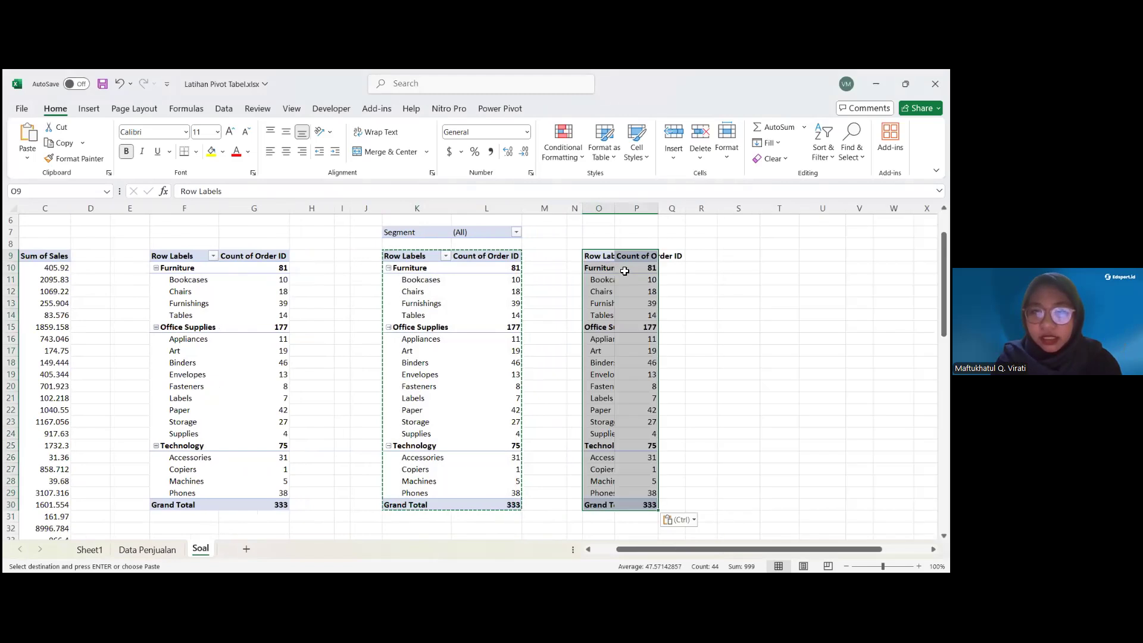
pyautogui.hotkey('ctrl', 'z')
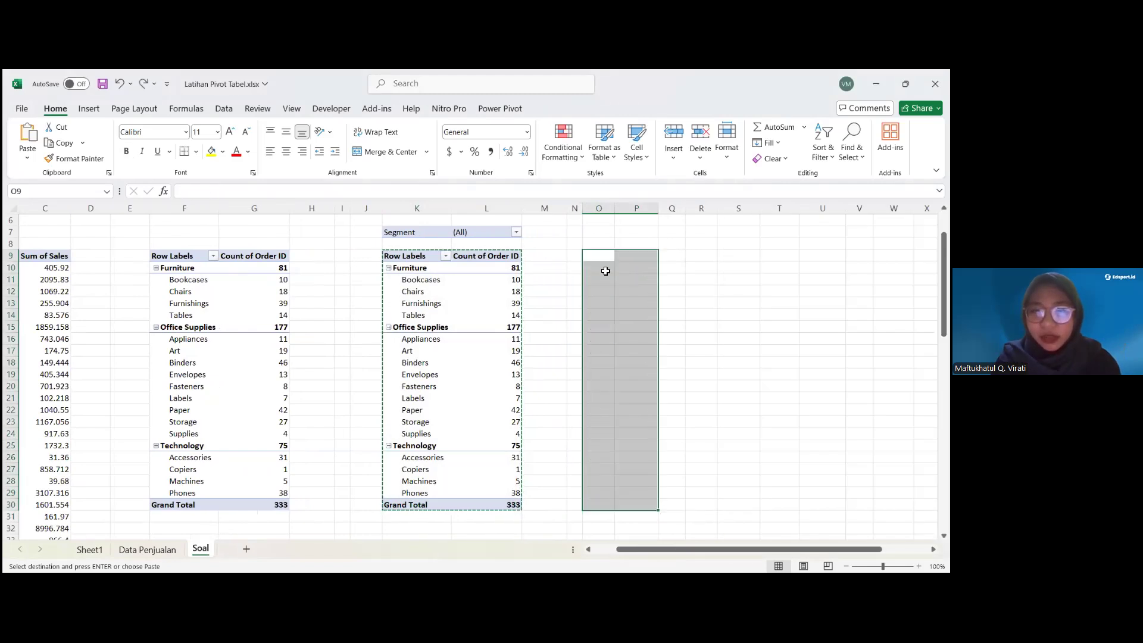
# Try copying the entire PivotTable at K9, including its Segment filter, to cell O7, and undo the paste
pyautogui.hscroll(-1, 496, 261)
pyautogui.click(545, 269)
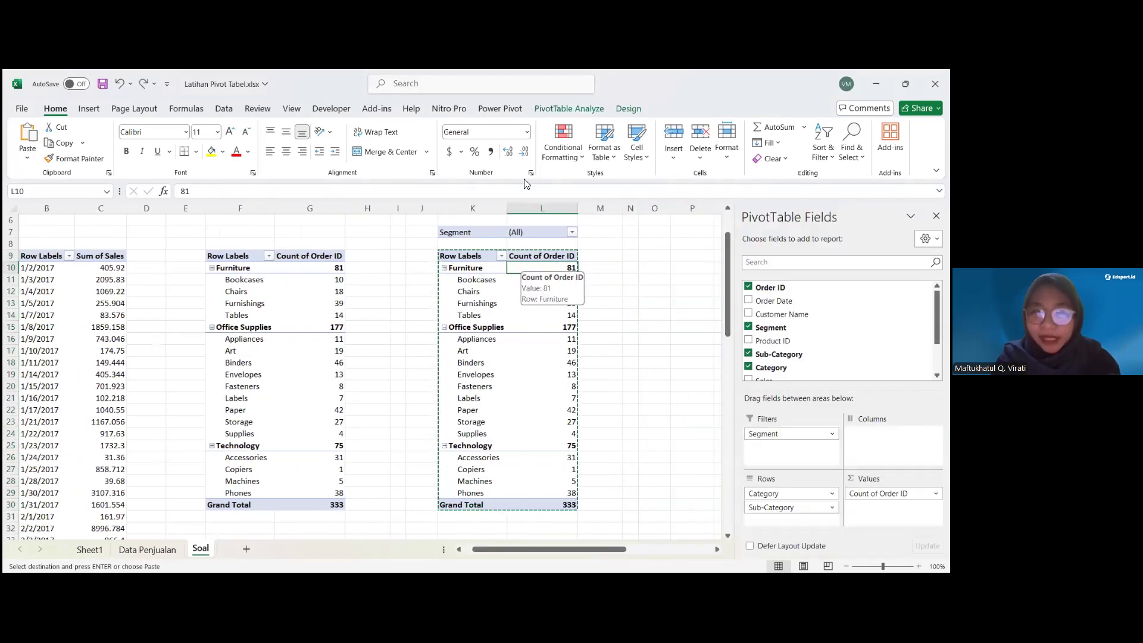
pyautogui.click(579, 108)
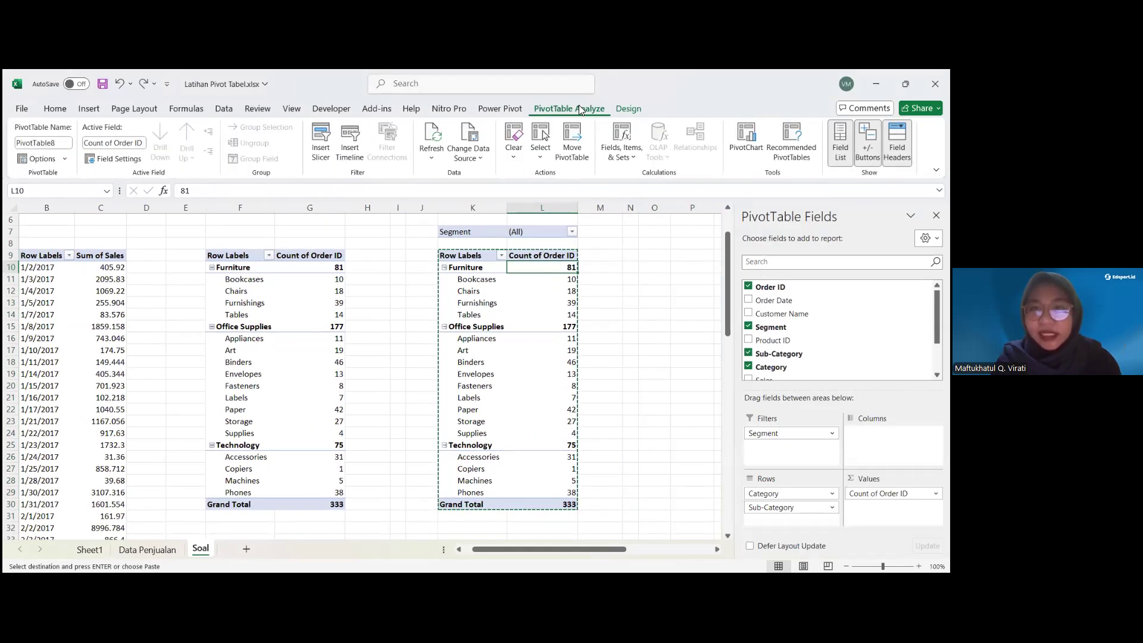
pyautogui.click(540, 142)
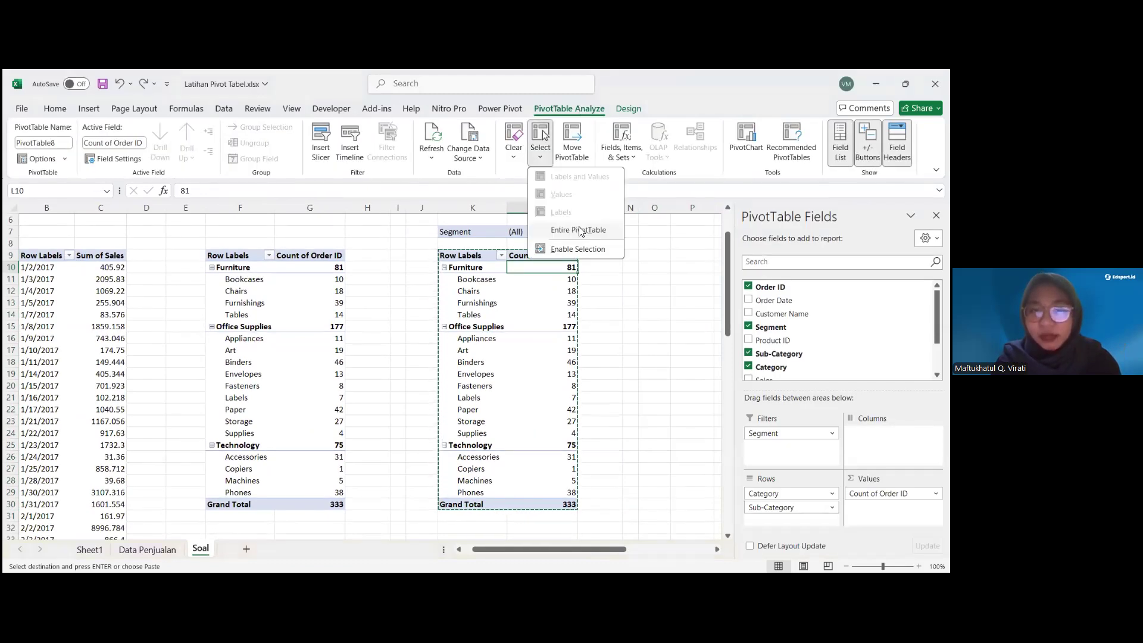
pyautogui.click(578, 230)
pyautogui.hotkey('ctrl', 'c')
pyautogui.click(653, 232)
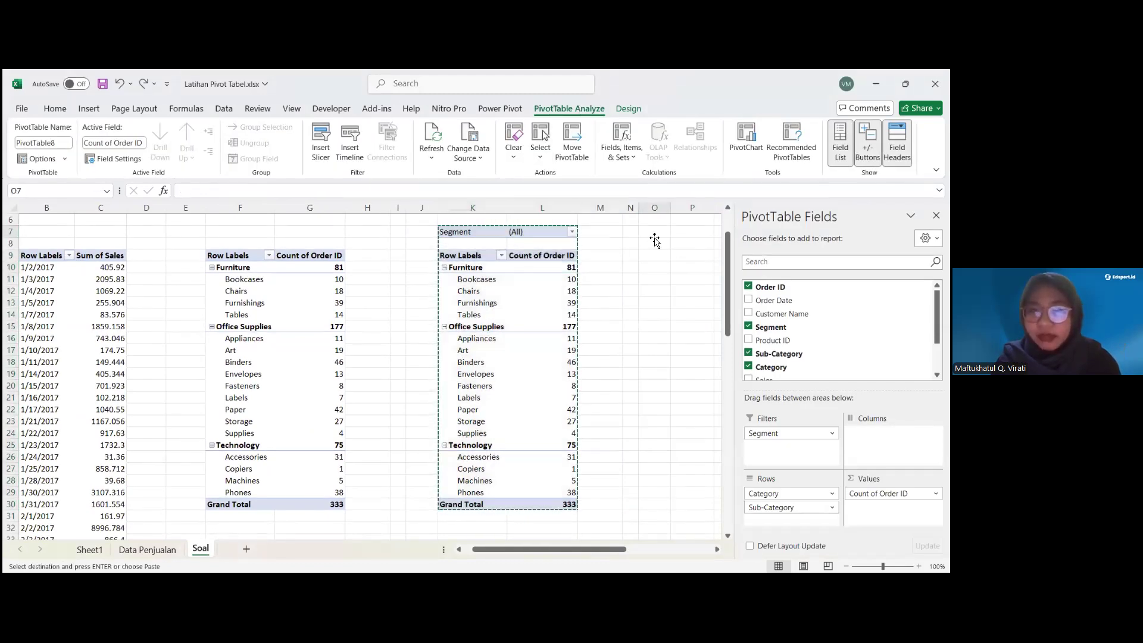
pyautogui.hotkey('ctrl', 'v')
pyautogui.hotkey('ctrl', 'z')
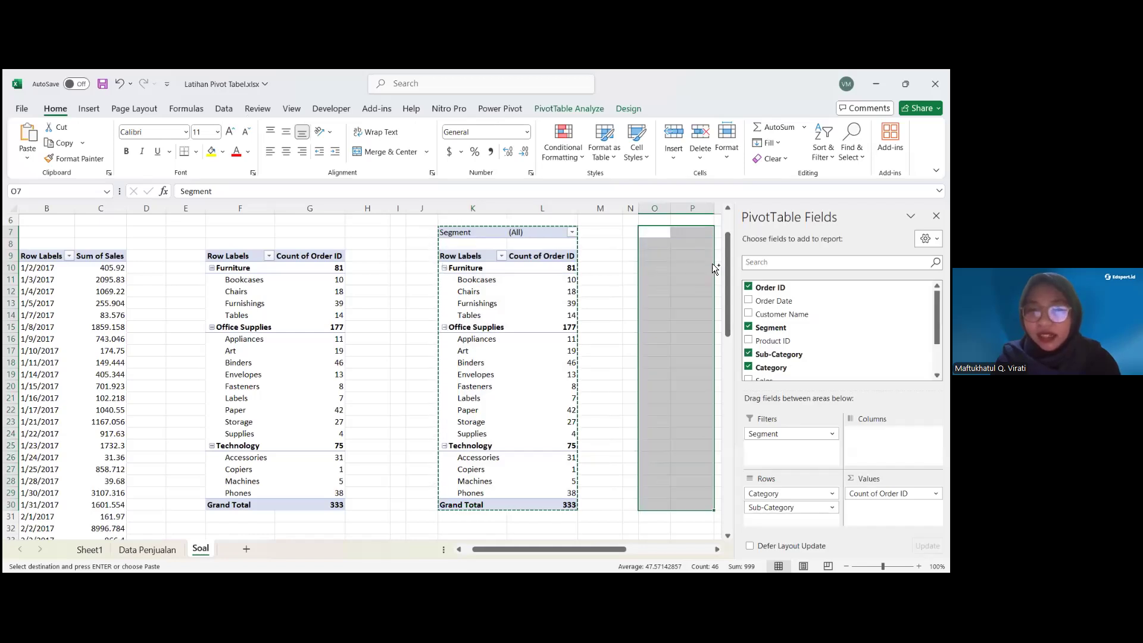
# Remove the Segment field from the filters of the copied PivotTable at K9
pyautogui.click(509, 233)
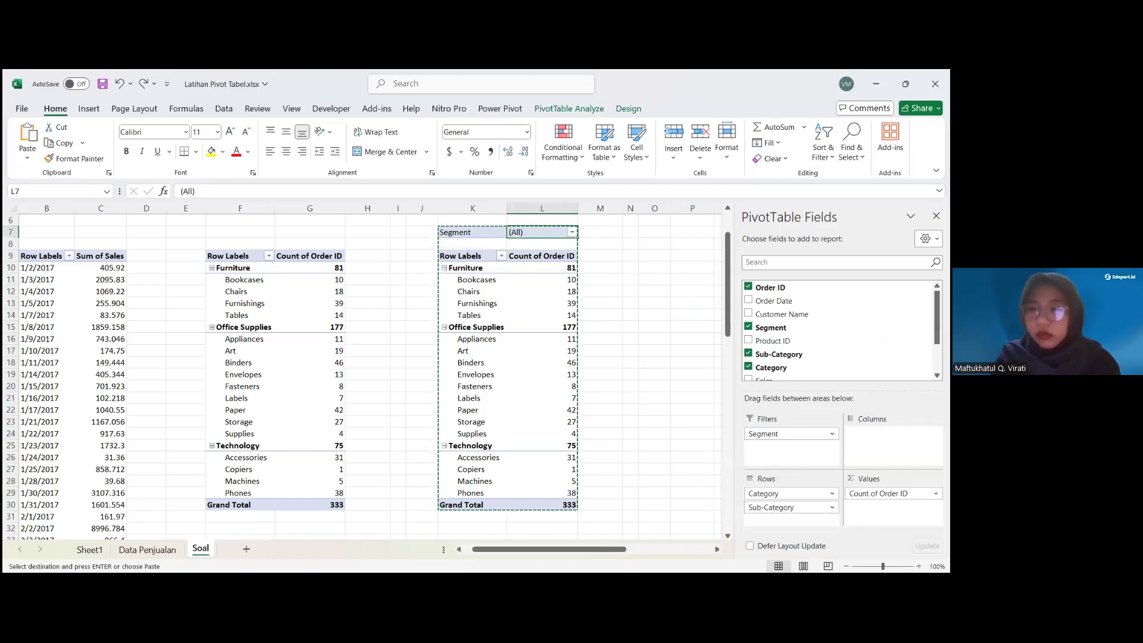
pyautogui.moveTo(795, 435); pyautogui.dragTo(827, 328)
pyautogui.click(593, 329)
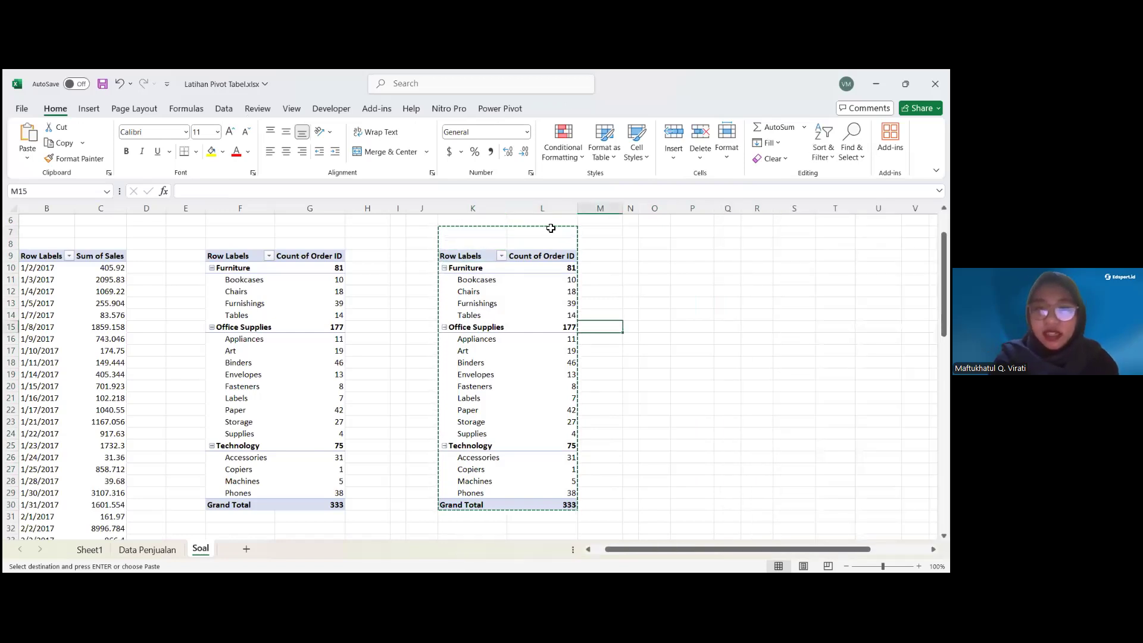
# Copy the unfiltered order-count PivotTable range K9:L30 and paste it at cell P9
pyautogui.click(467, 250)
pyautogui.scroll(-2, 485, 255)
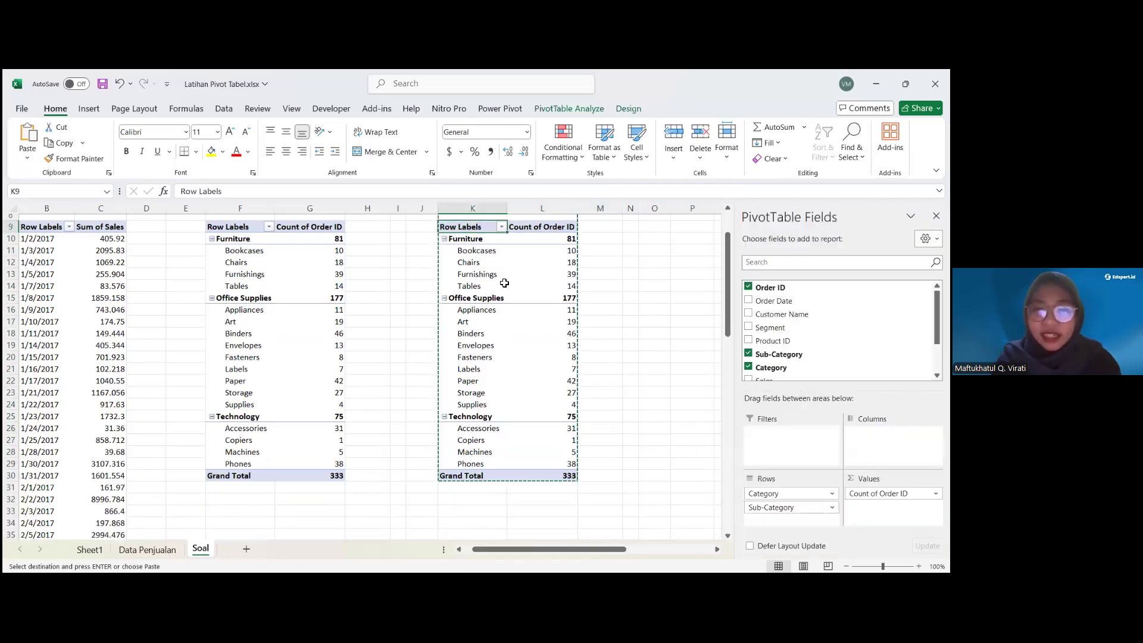
pyautogui.scroll(1, 479, 252)
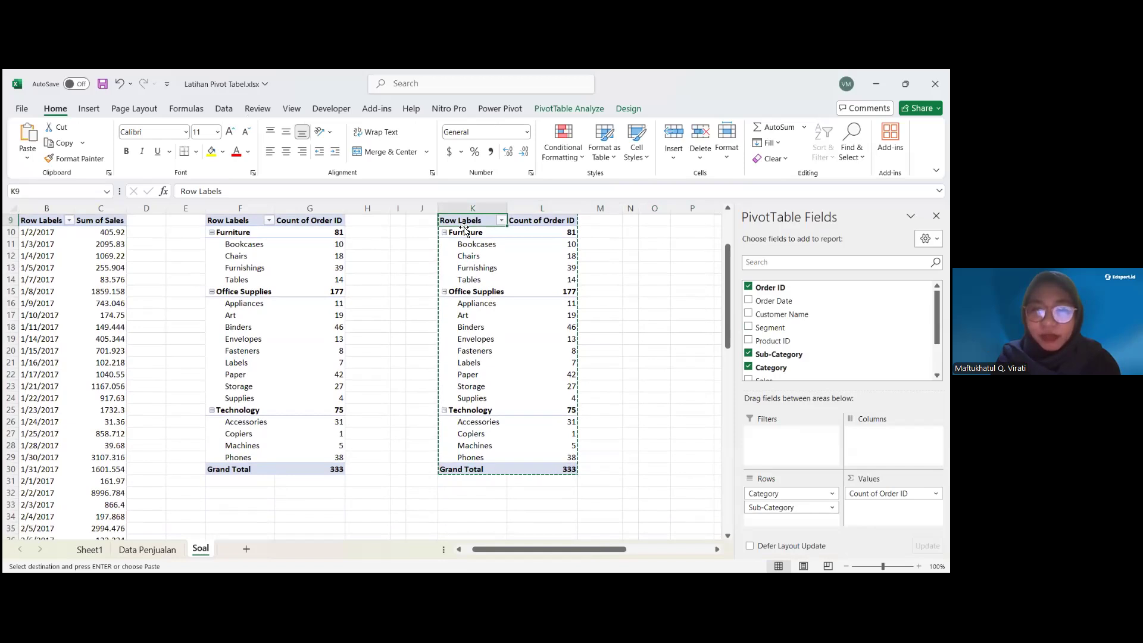
pyautogui.press('Escape')
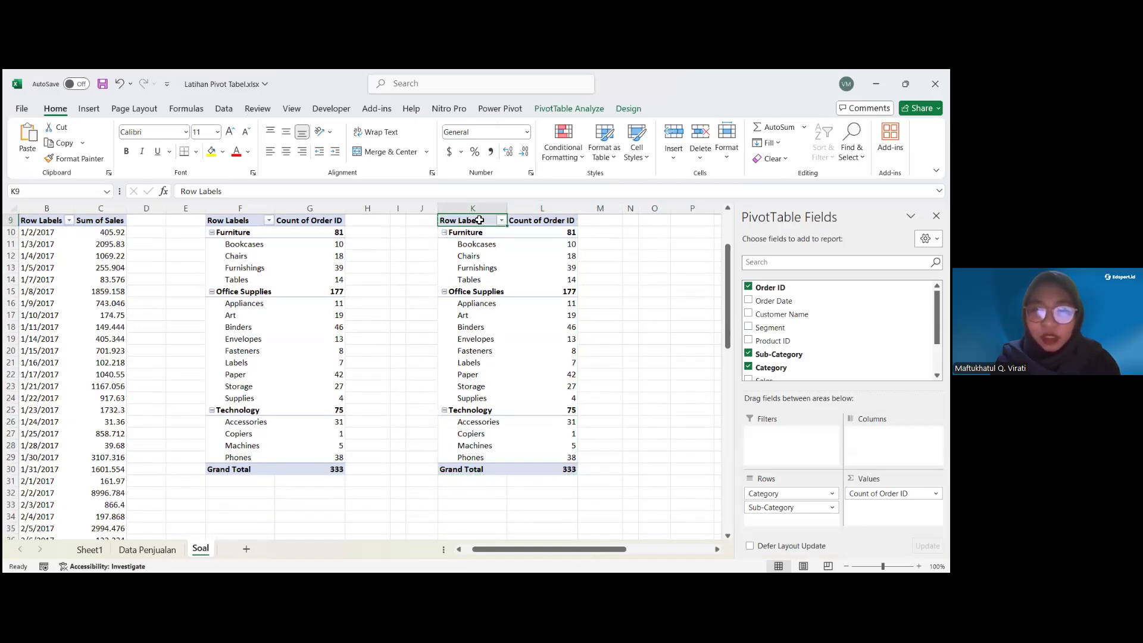
pyautogui.moveTo(480, 220); pyautogui.dragTo(547, 459)
pyautogui.hotkey('ctrl', 'c')
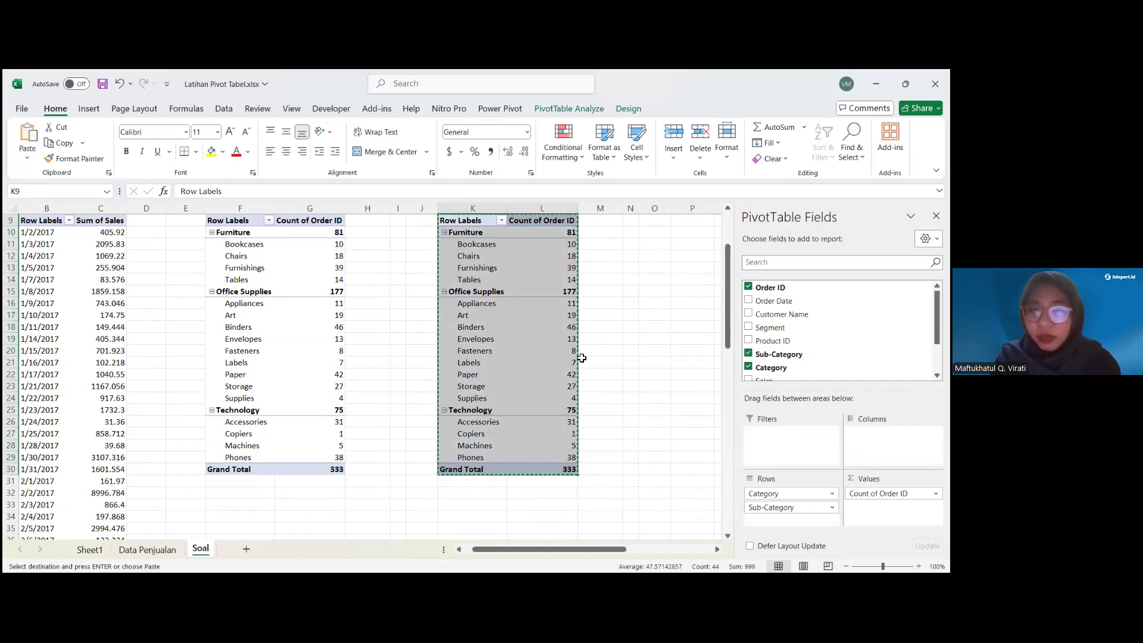
pyautogui.scroll(1, 603, 321)
pyautogui.click(658, 242)
pyautogui.press('Right')
pyautogui.hotkey('ctrl', 'v')
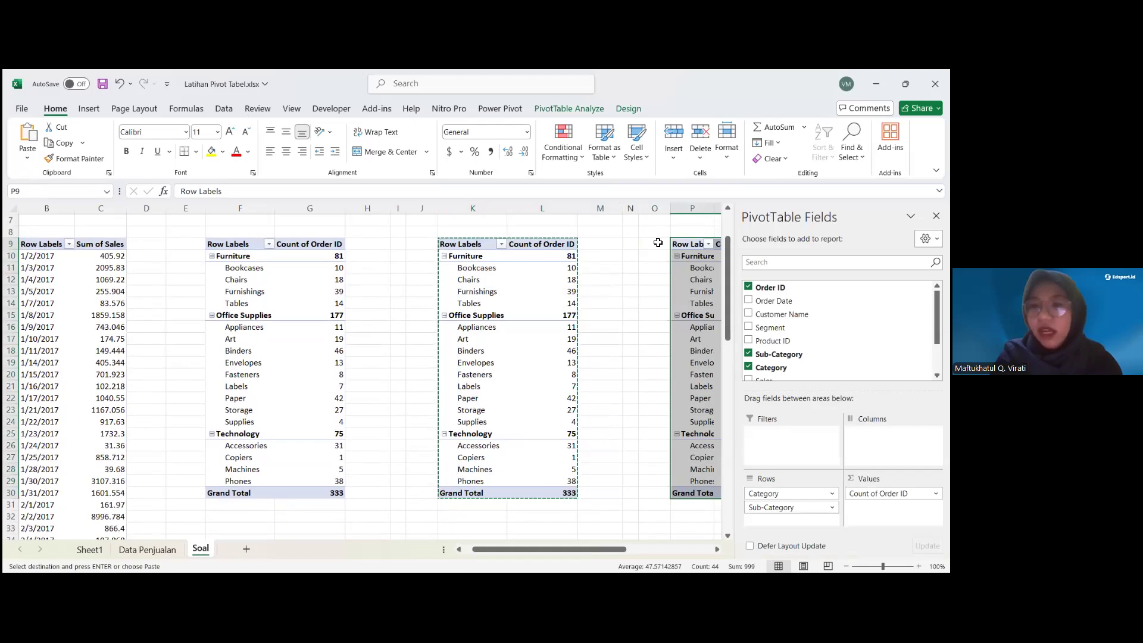
pyautogui.hscroll(3, 620, 253)
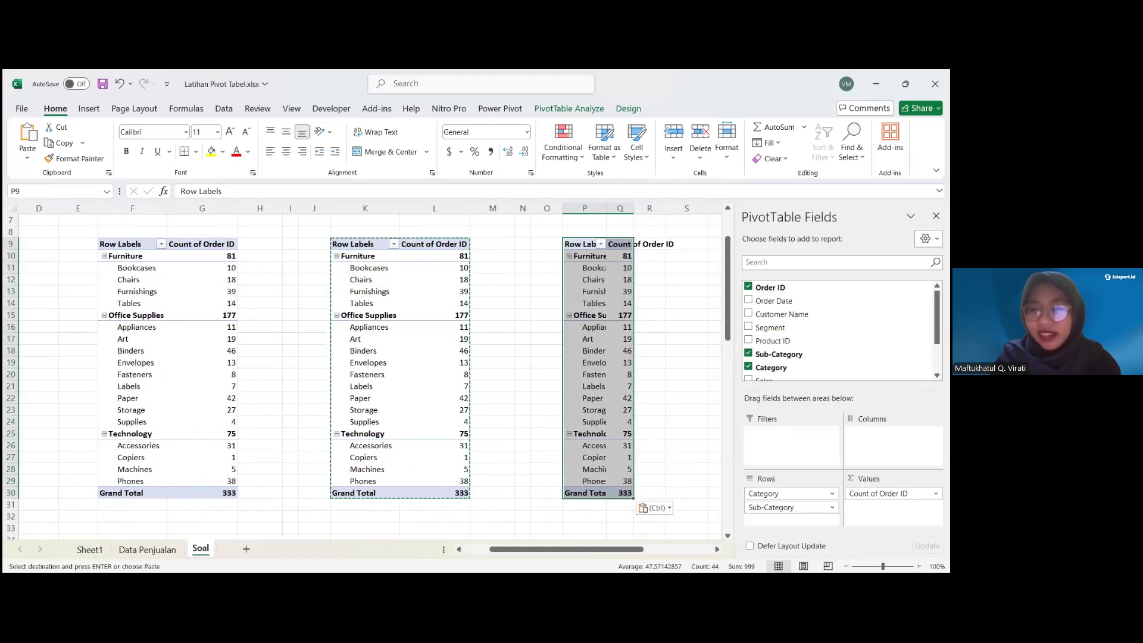
# Try removing Sub-Category, Category and Count of Order ID from the PivotTable at P9, and undo the removals
pyautogui.click(597, 308)
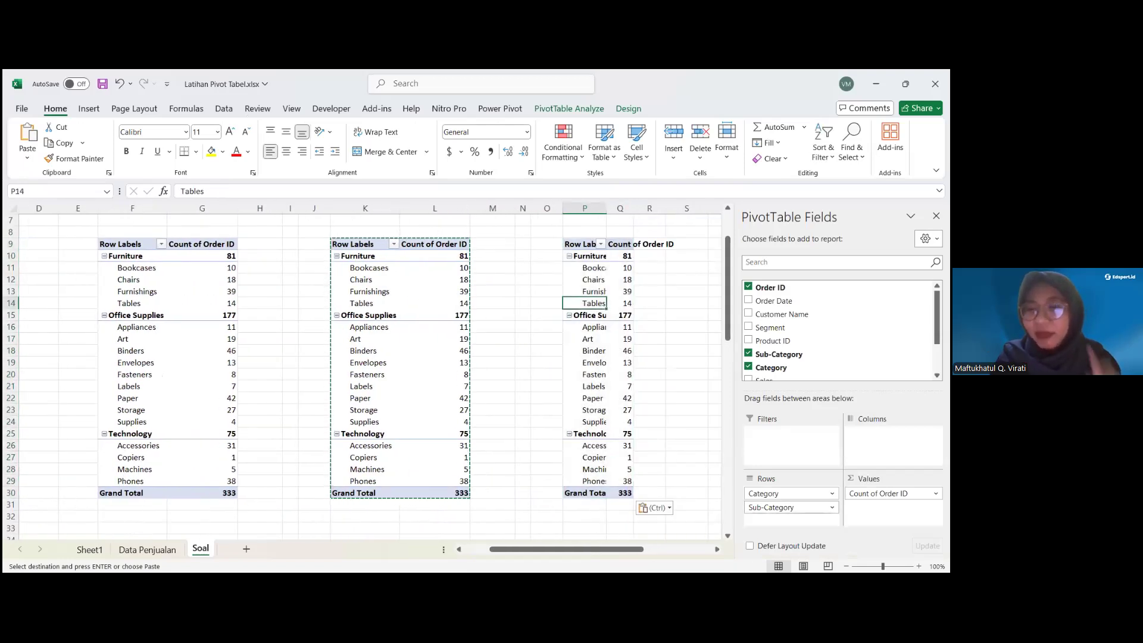
pyautogui.moveTo(780, 507); pyautogui.dragTo(791, 331)
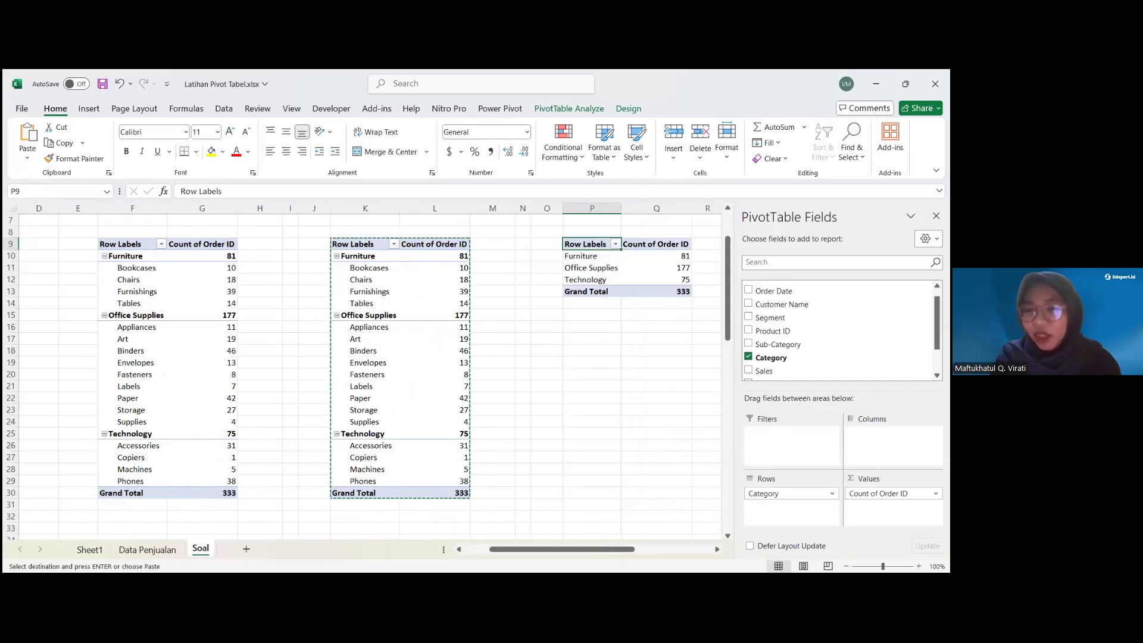
pyautogui.moveTo(780, 494); pyautogui.dragTo(795, 347)
pyautogui.moveTo(878, 494); pyautogui.dragTo(792, 351)
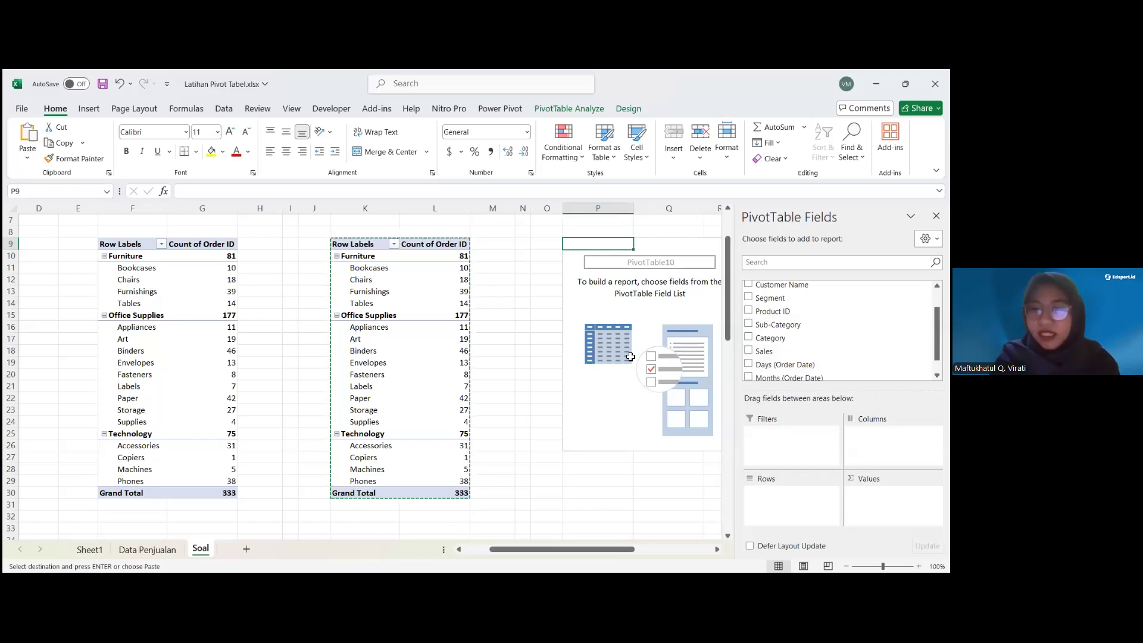
pyautogui.click(438, 320)
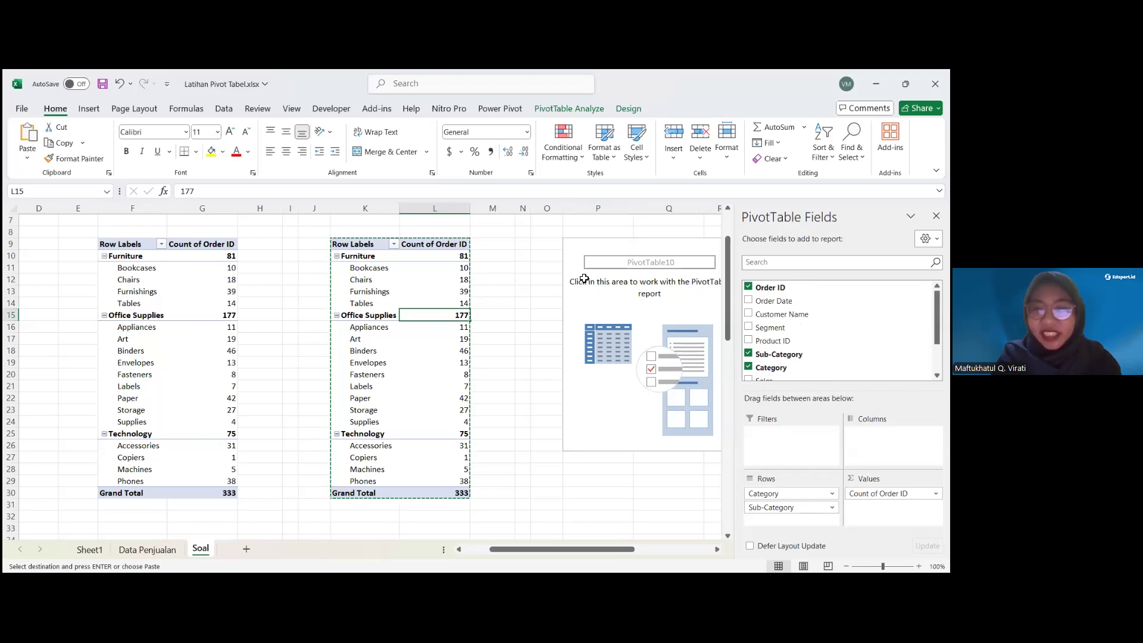
pyautogui.click(585, 256)
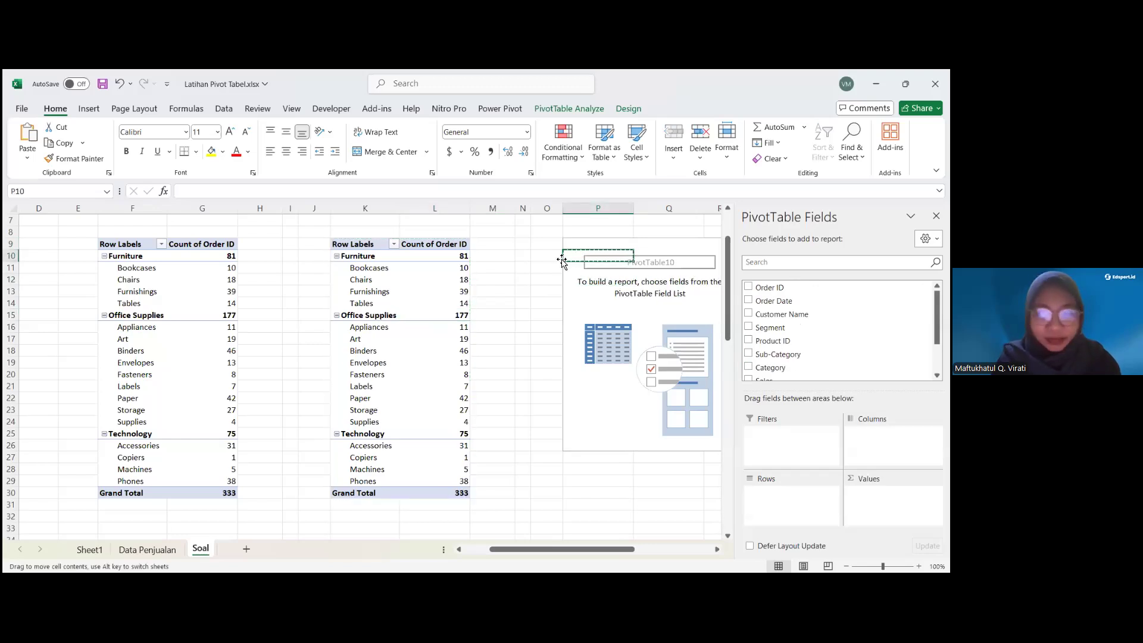
pyautogui.hotkey('ctrl', 'z')
pyautogui.hotkey('ctrl', 'z')
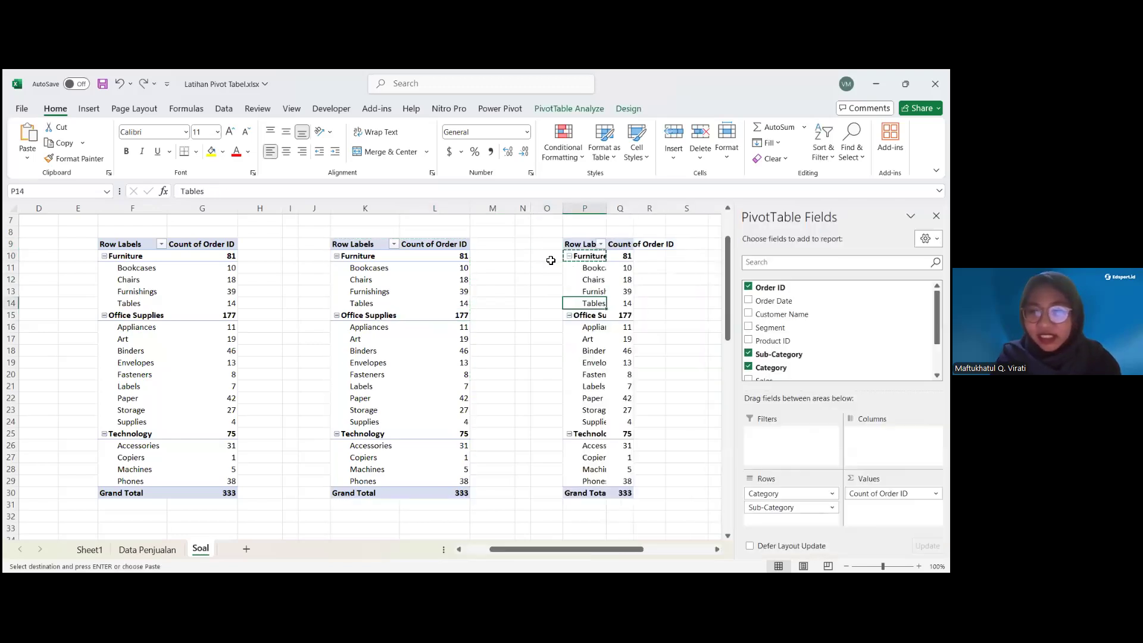
# Move Sub-Category from rows to columns in the PivotTable at P9, and delete that whole PivotTable
pyautogui.moveTo(774, 507)
pyautogui.mouseDown()
pyautogui.moveTo(893, 433)
pyautogui.moveTo(780, 506)
pyautogui.moveTo(887, 434)
pyautogui.moveTo(792, 508)
pyautogui.mouseUp()
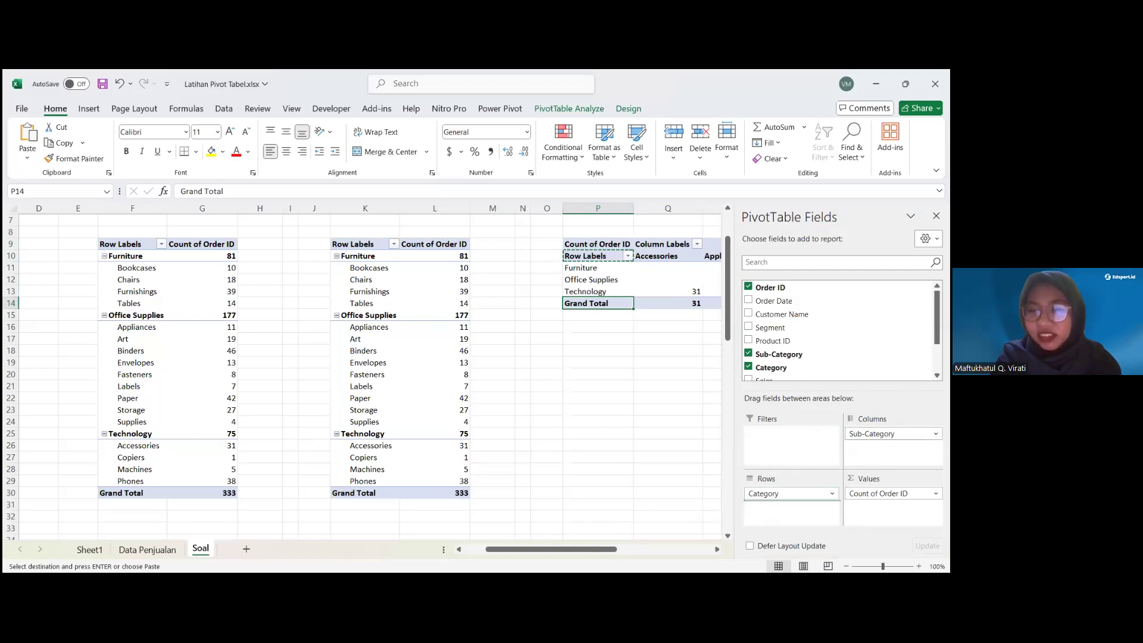
pyautogui.moveTo(578, 231); pyautogui.dragTo(679, 521)
pyautogui.press('Delete')
pyautogui.hscroll(-2, 678, 522)
pyautogui.scroll(1, 678, 522)
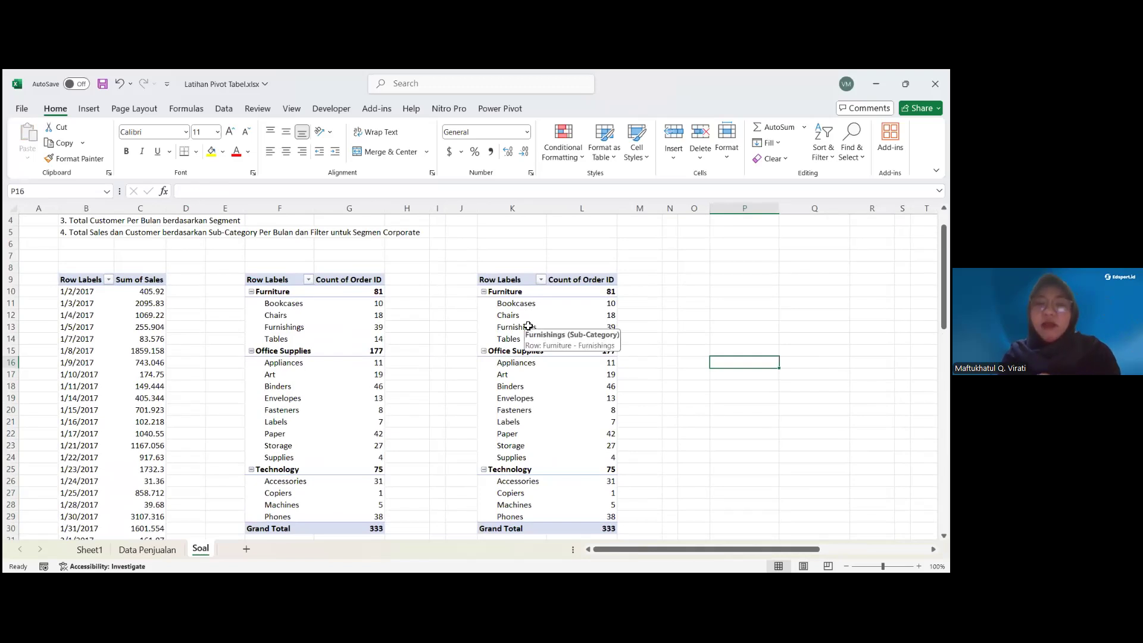
# Open the clearing options for the copied order-count PivotTable at K9
pyautogui.click(528, 326)
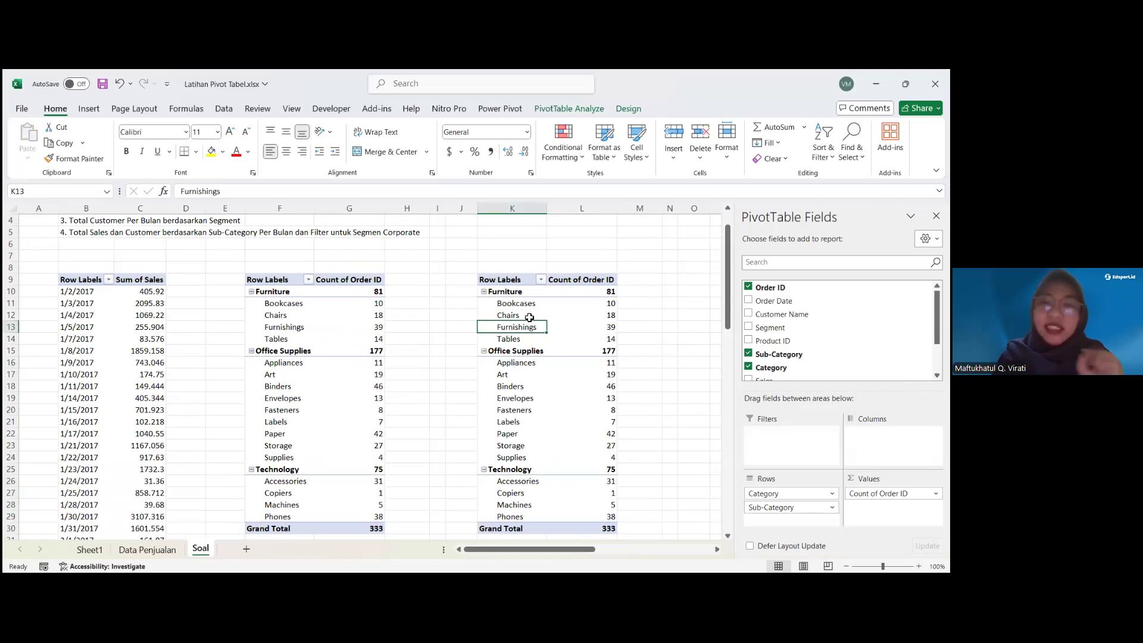
pyautogui.click(529, 317)
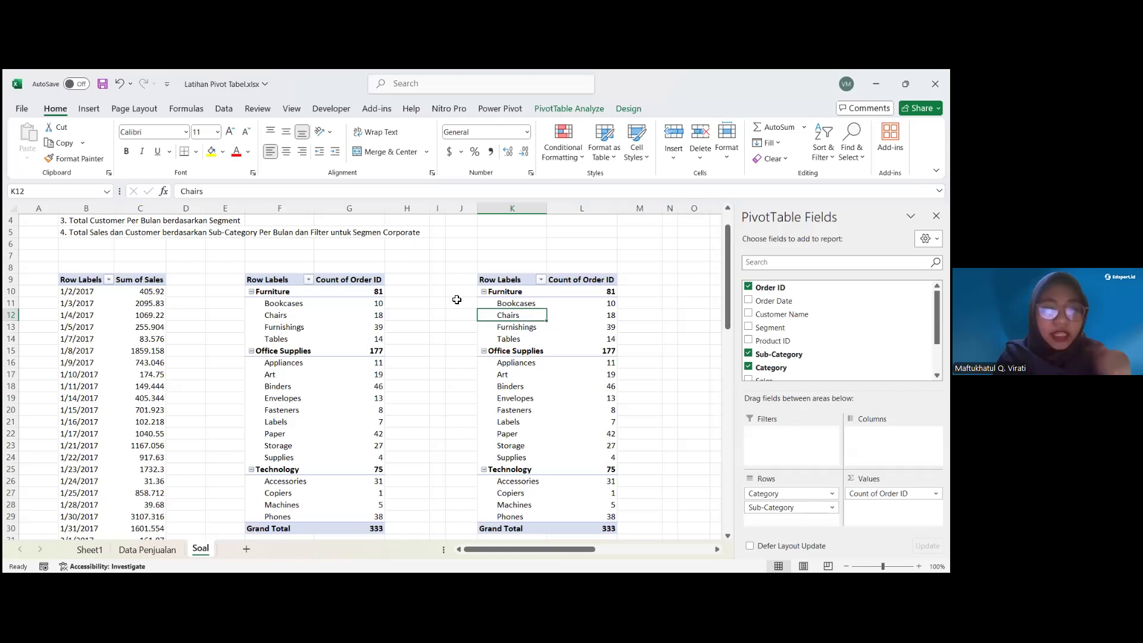
pyautogui.scroll(1, 166, 267)
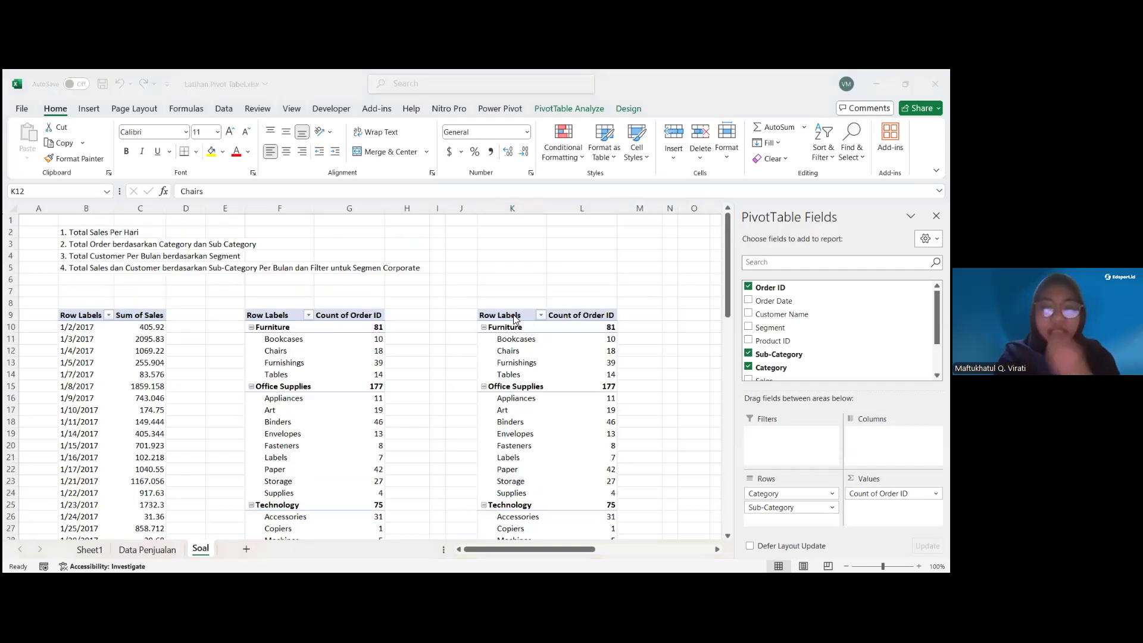
pyautogui.click(593, 393)
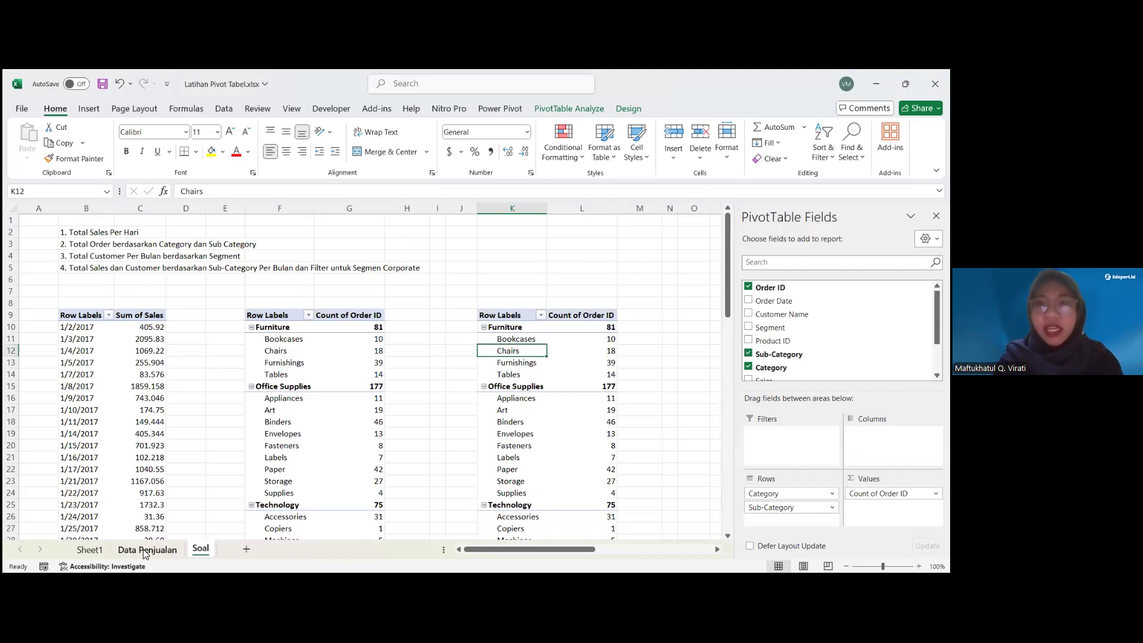
pyautogui.click(568, 107)
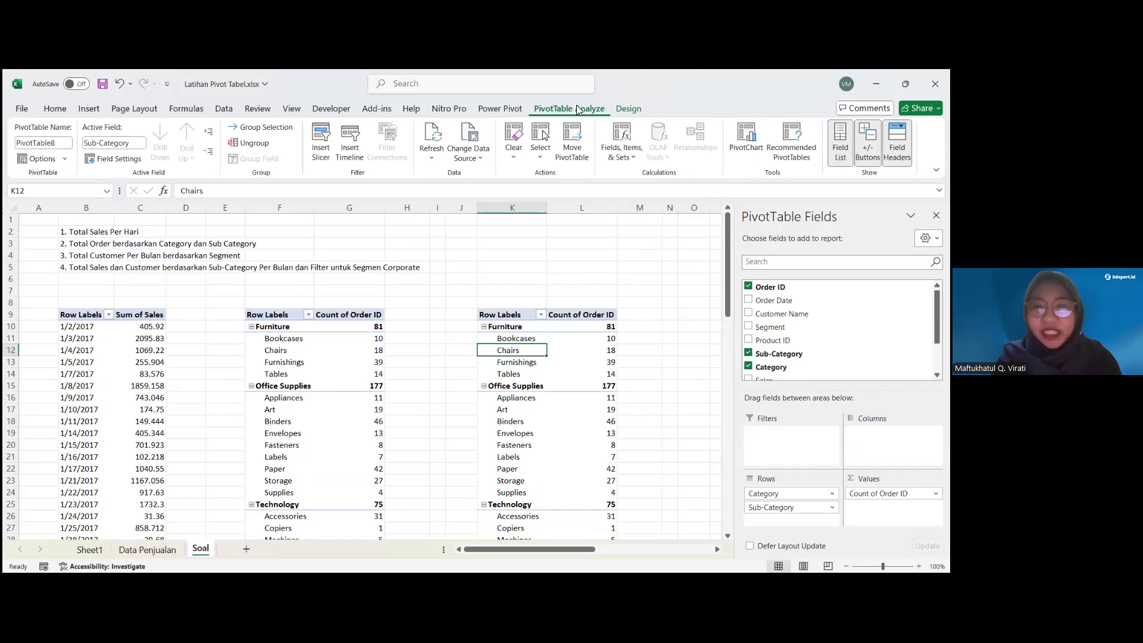
pyautogui.click(512, 158)
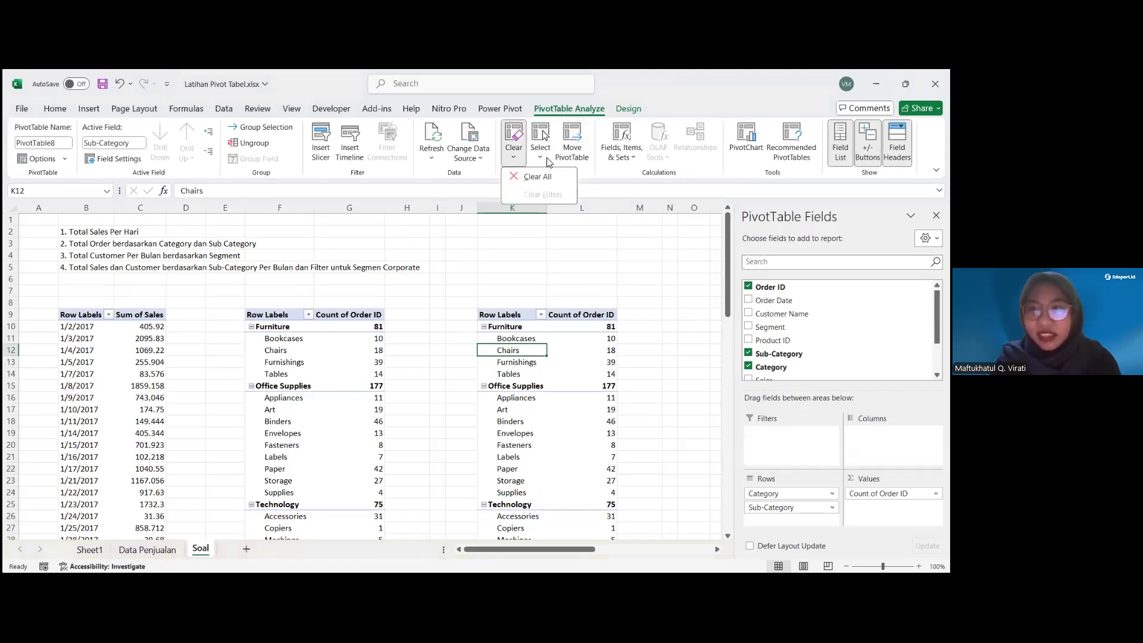
# Select and delete the entire PivotTable in columns K and L, and undo the deletion
pyautogui.click(542, 155)
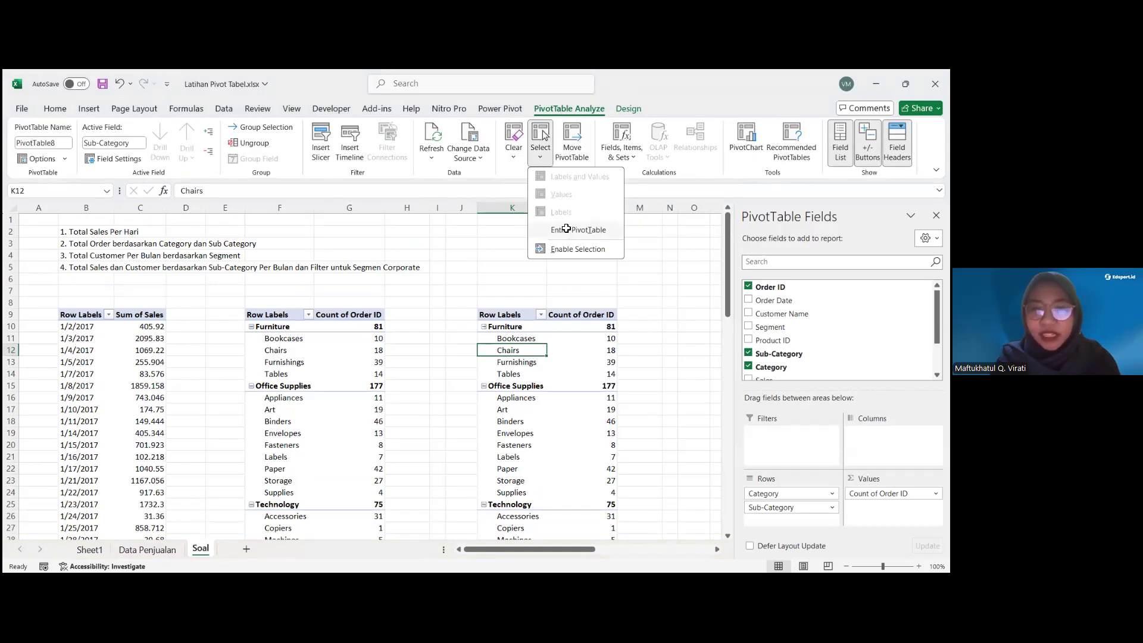
pyautogui.click(566, 229)
pyautogui.press('Delete')
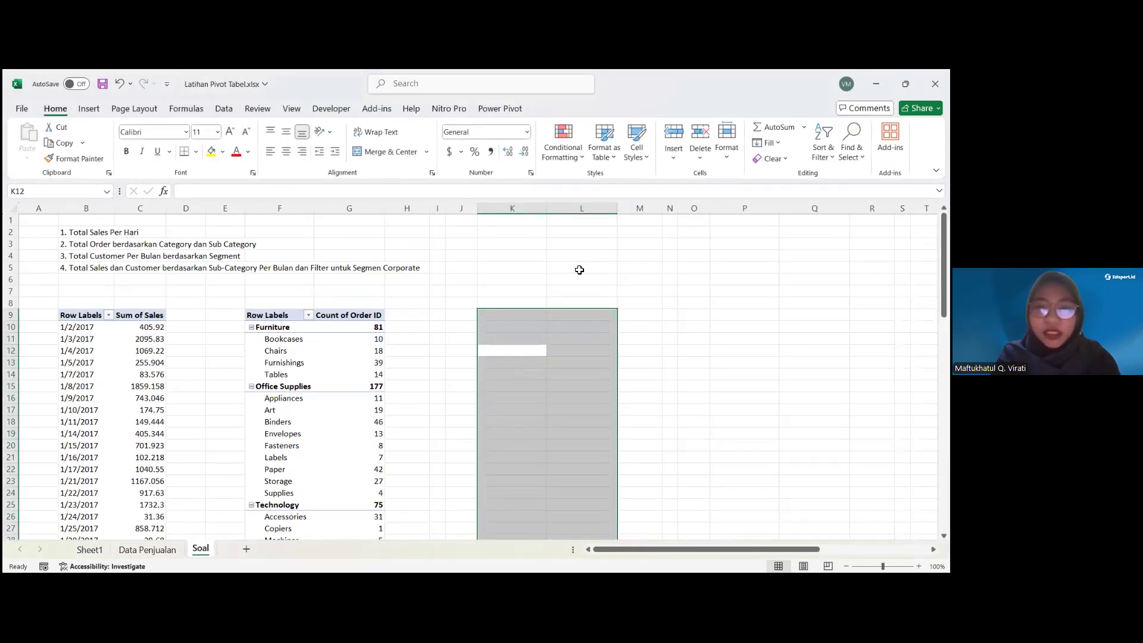
pyautogui.click(579, 270)
pyautogui.hotkey('ctrl', 'z')
pyautogui.moveTo(513, 281); pyautogui.dragTo(506, 289)
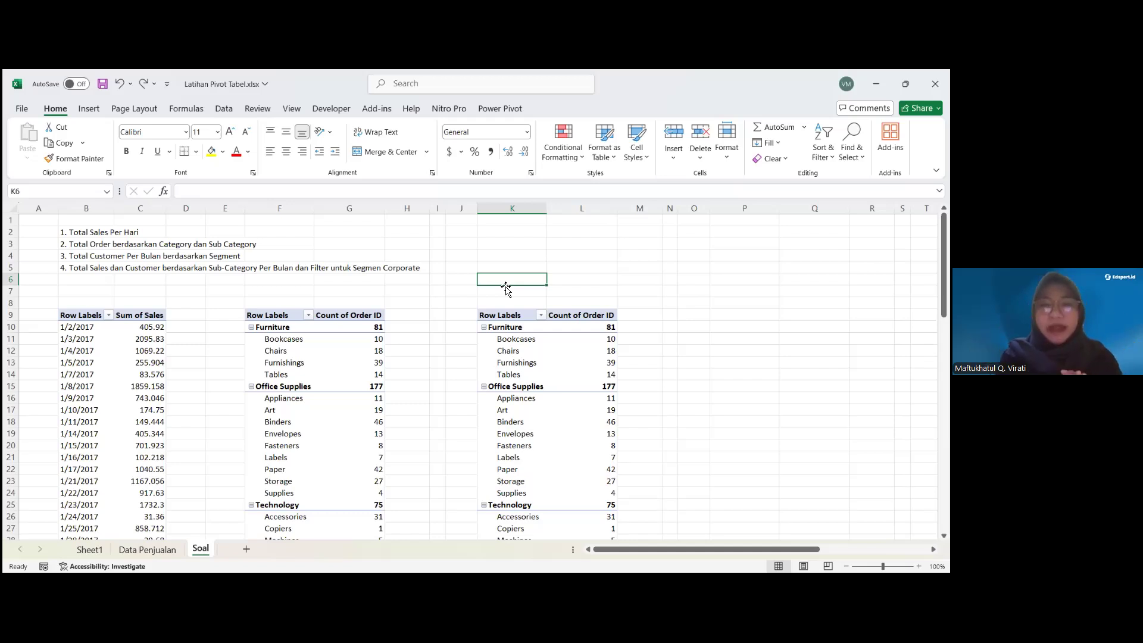
# Remove Count of Order ID, Category and Sub-Category from the PivotTable in columns K and L, leaving its layout empty
pyautogui.click(540, 350)
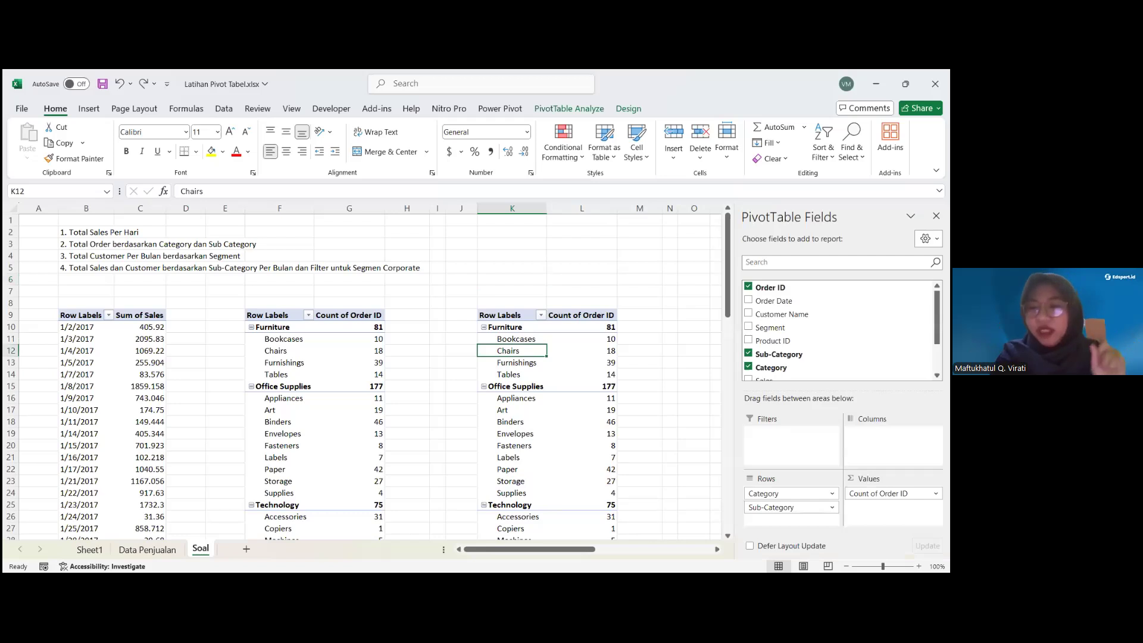
pyautogui.moveTo(887, 493); pyautogui.dragTo(857, 340)
pyautogui.moveTo(785, 493); pyautogui.dragTo(834, 328)
pyautogui.moveTo(788, 494); pyautogui.dragTo(834, 331)
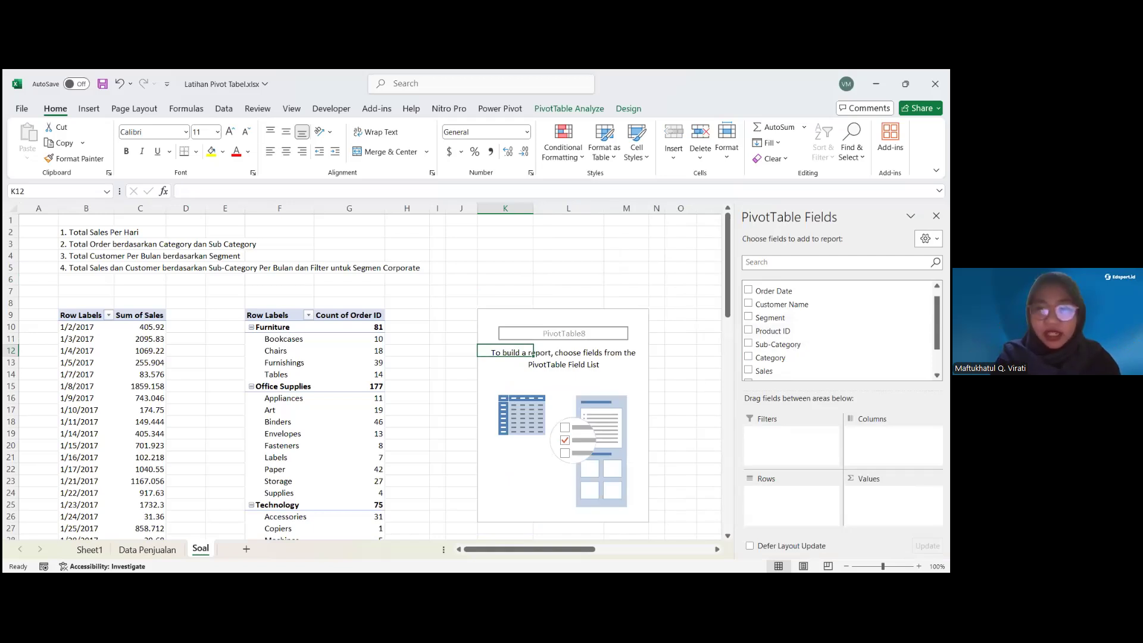
# Add Customer Name to the Values of the emptied PivotTable as a count
pyautogui.scroll(-2, 834, 302)
pyautogui.click(773, 334)
pyautogui.scroll(2, 836, 331)
pyautogui.click(792, 314)
pyautogui.click(792, 341)
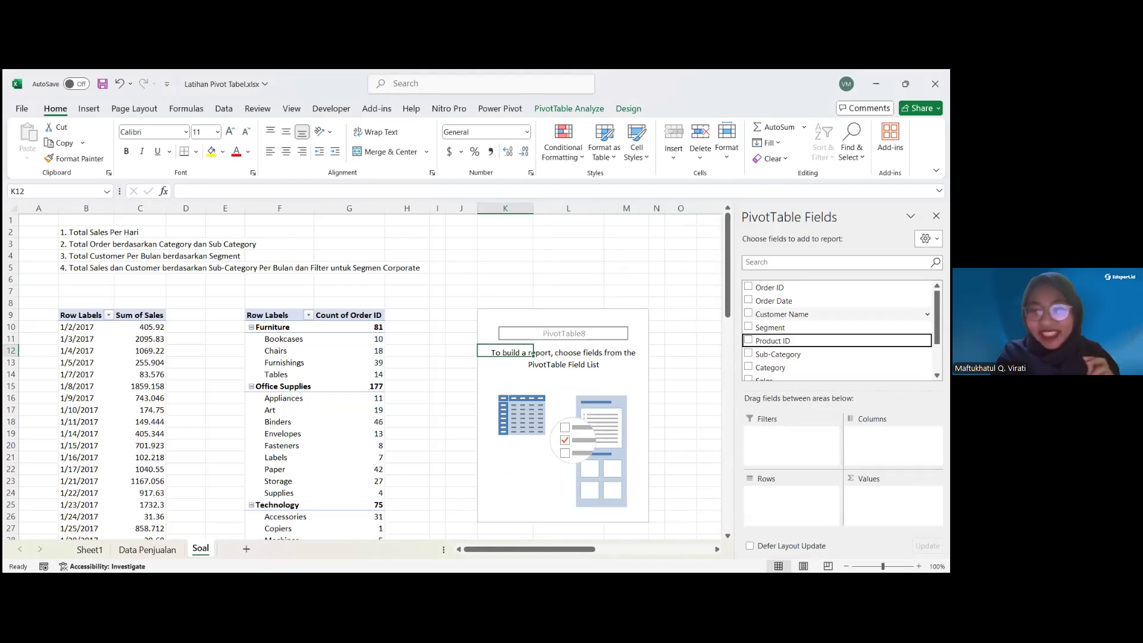
pyautogui.click(774, 314)
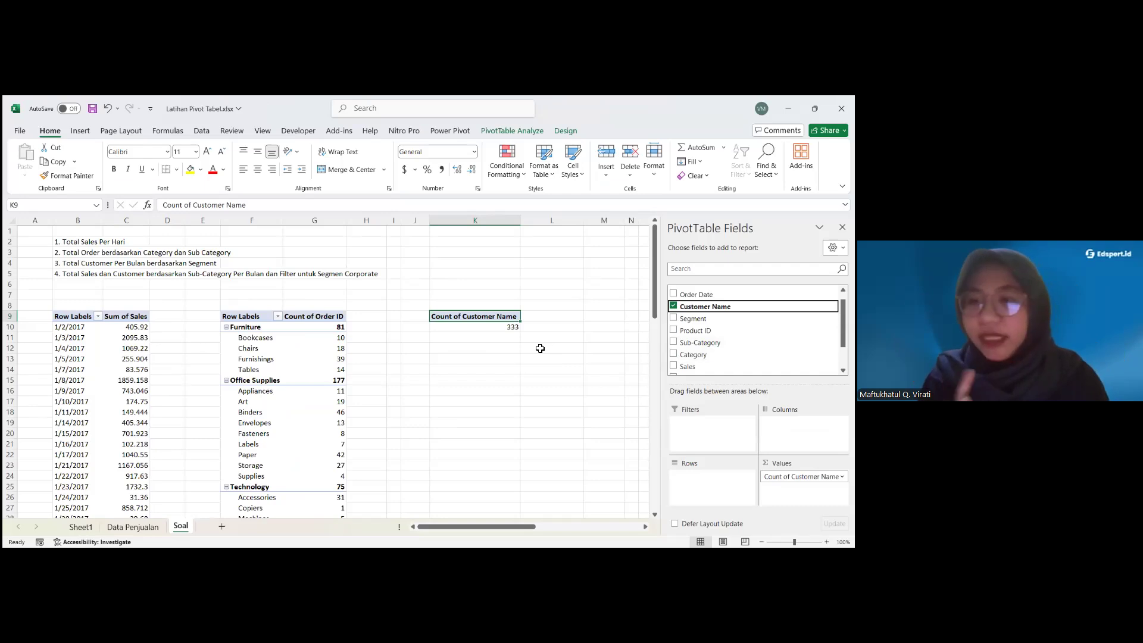
# Add the Segment field to the Rows of the customer-count PivotTable
pyautogui.hotkey('alt', 'Tab')
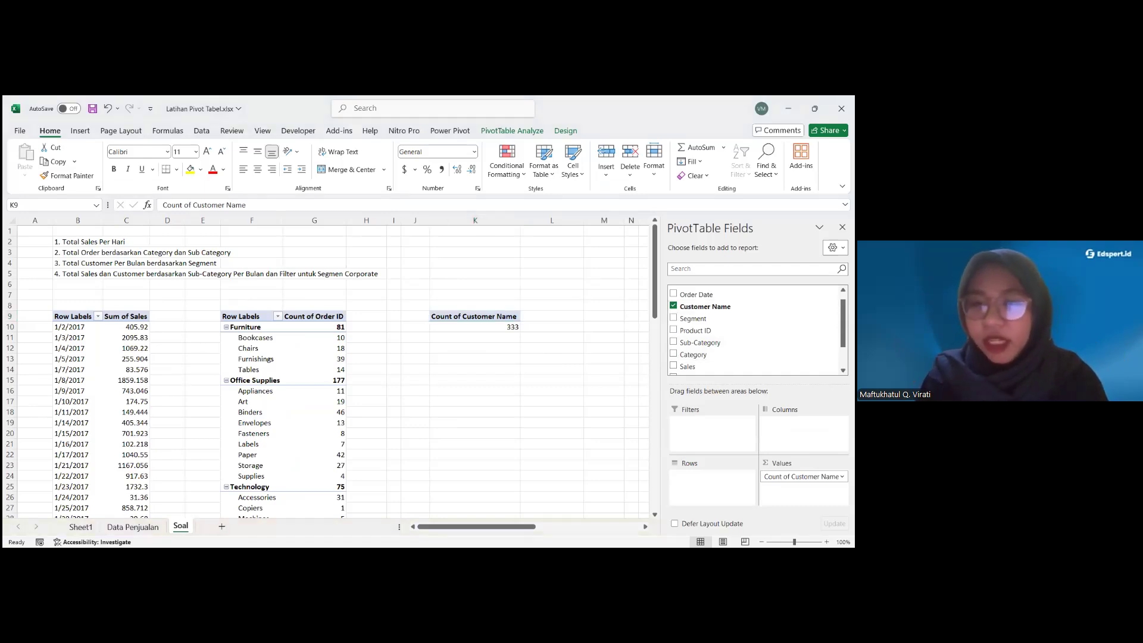
pyautogui.scroll(1, 714, 327)
pyautogui.click(714, 327)
pyautogui.click(694, 328)
pyautogui.click(673, 327)
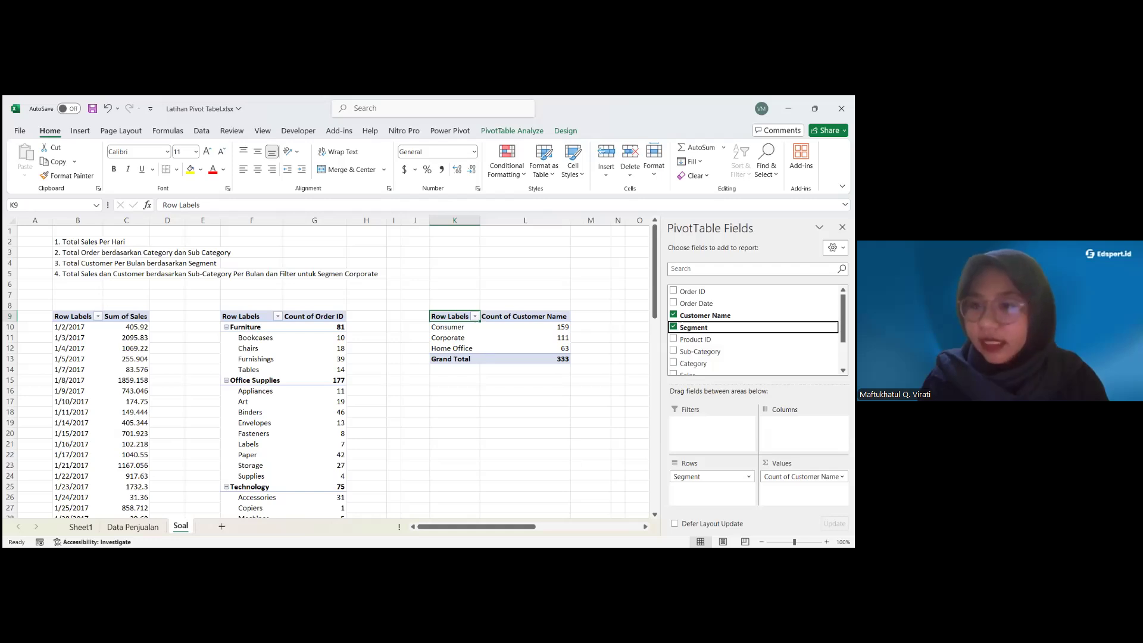
# Arrange the customer-count PivotTable with Months (Order Date) in Rows and Segment in Columns
pyautogui.moveTo(711, 476)
pyautogui.mouseDown()
pyautogui.moveTo(803, 423)
pyautogui.moveTo(711, 479)
pyautogui.mouseUp()
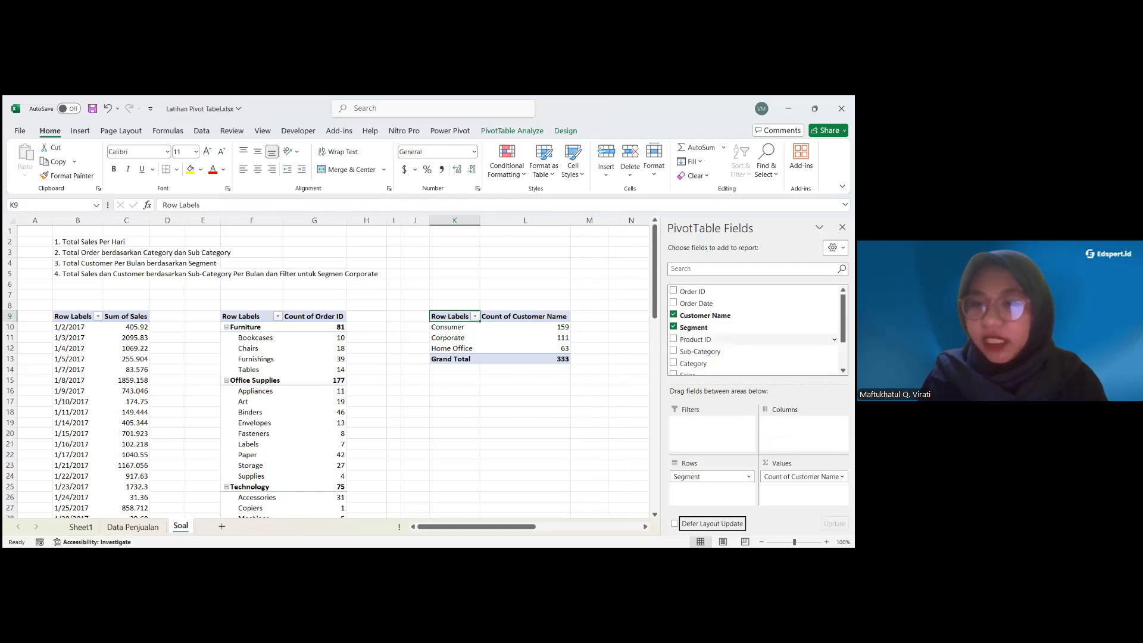
pyautogui.scroll(-2, 756, 335)
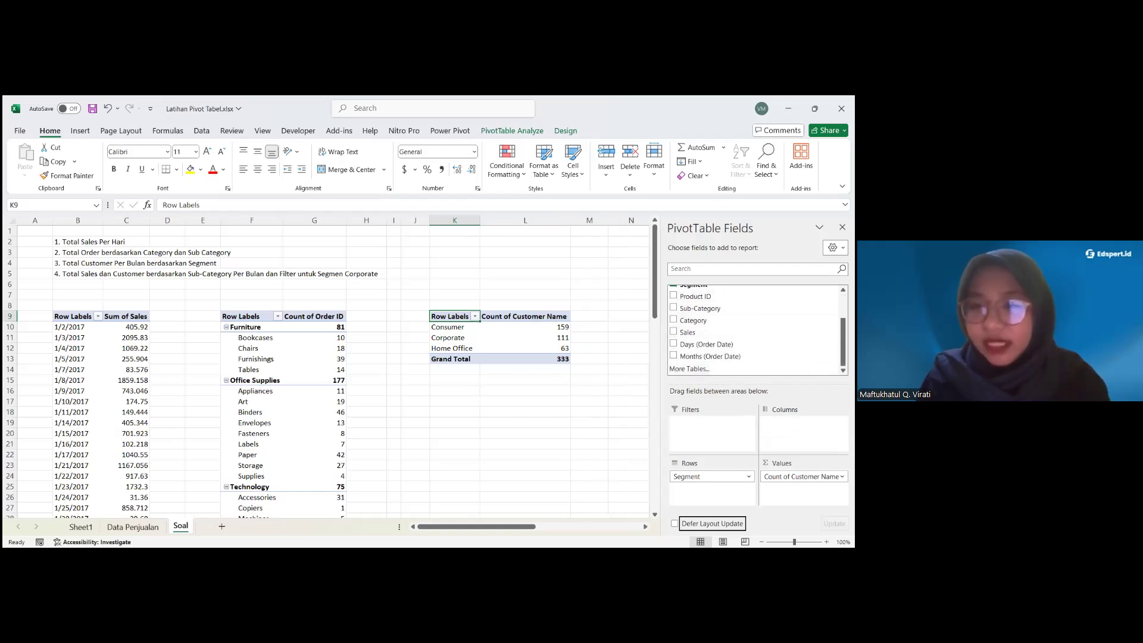
pyautogui.scroll(2, 756, 344)
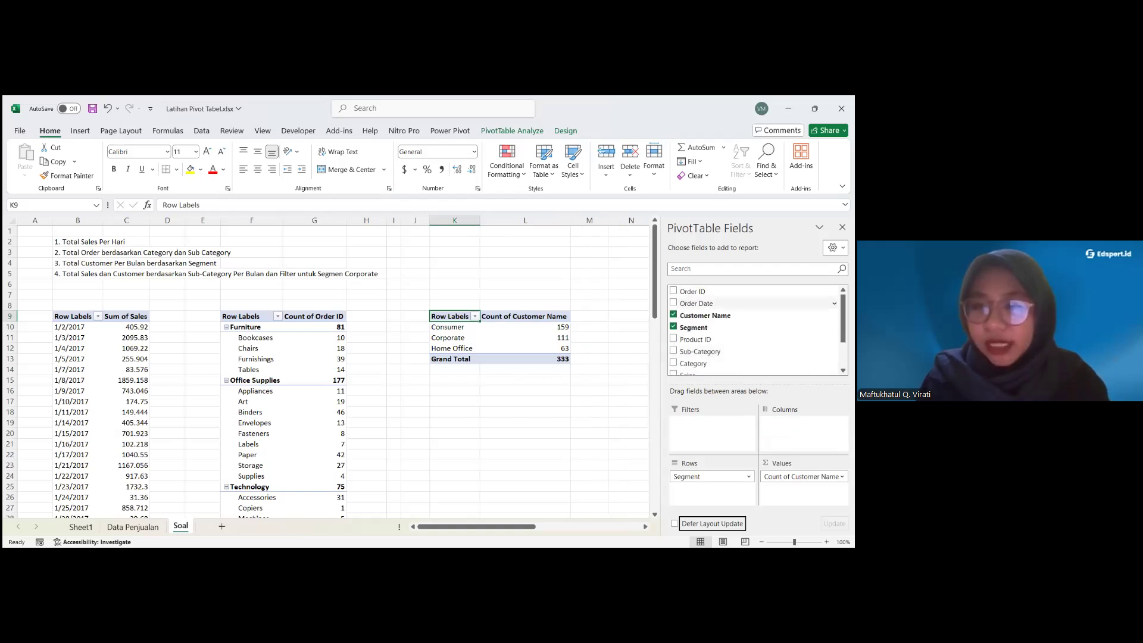
pyautogui.scroll(-2, 756, 331)
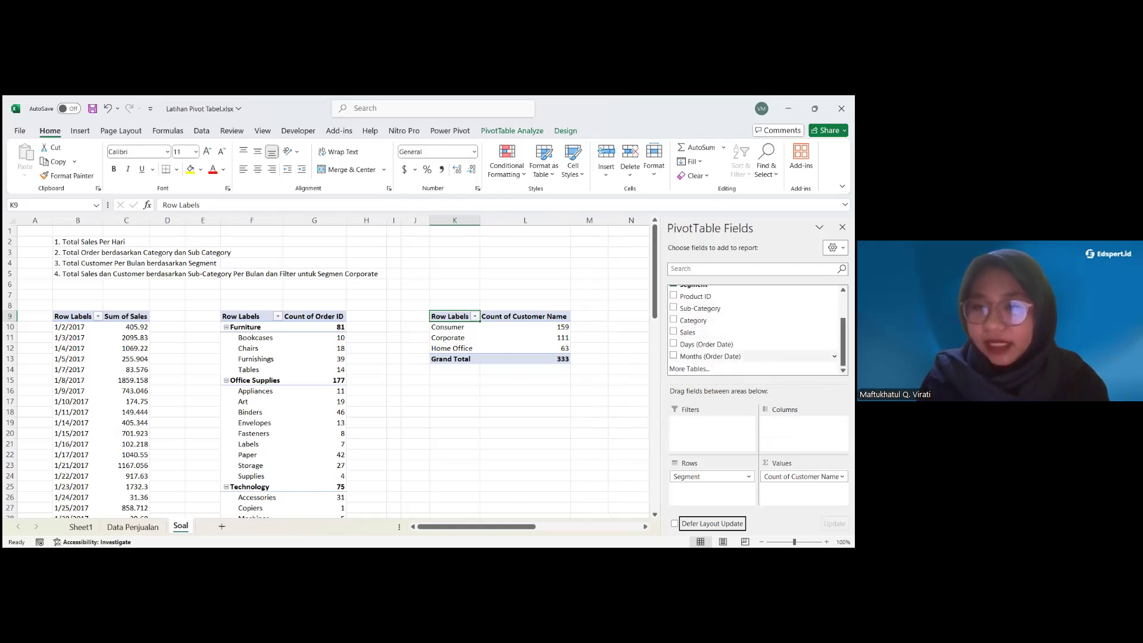
pyautogui.moveTo(715, 356)
pyautogui.mouseDown()
pyautogui.moveTo(723, 372)
pyautogui.moveTo(712, 475)
pyautogui.moveTo(804, 422)
pyautogui.mouseUp()
pyautogui.scroll(-1, 572, 411)
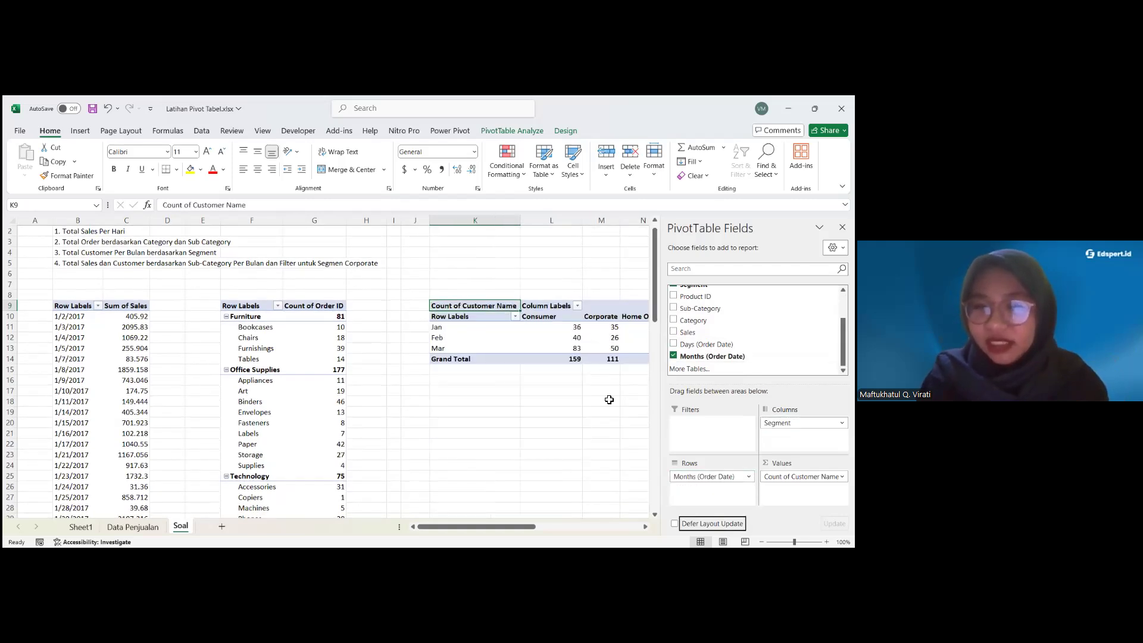
# Swap Months (Order Date) and Segment between Rows and Columns, and restore months in Rows and segments in Columns
pyautogui.hscroll(3, 595, 393)
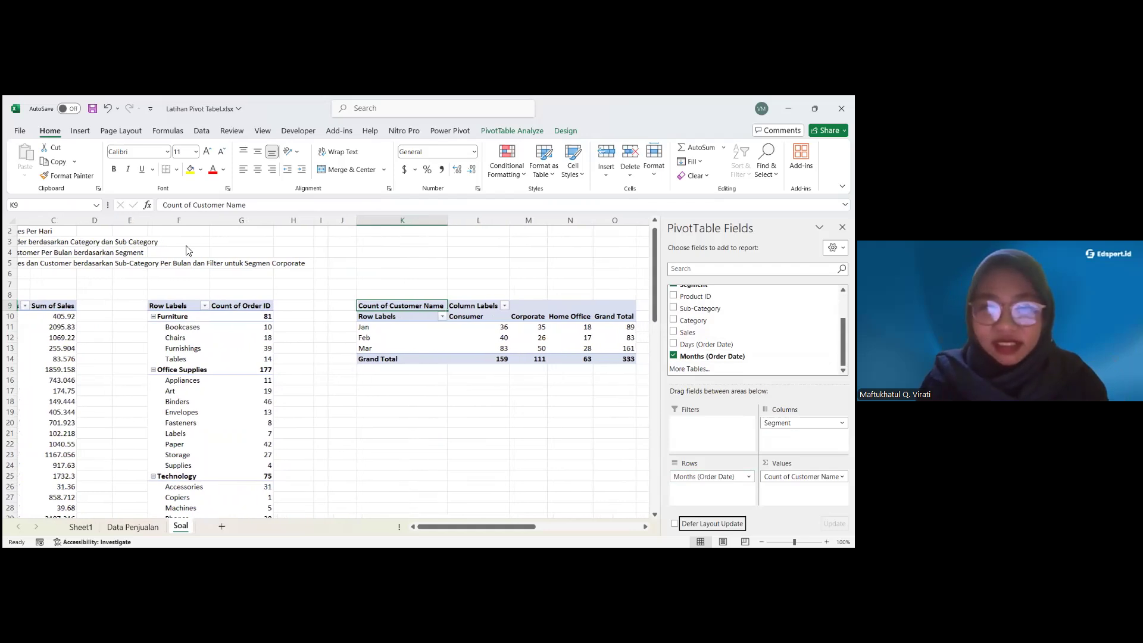
pyautogui.hscroll(2, 420, 370)
pyautogui.hscroll(-3, 420, 370)
pyautogui.hscroll(2, 437, 370)
pyautogui.hscroll(1, 436, 369)
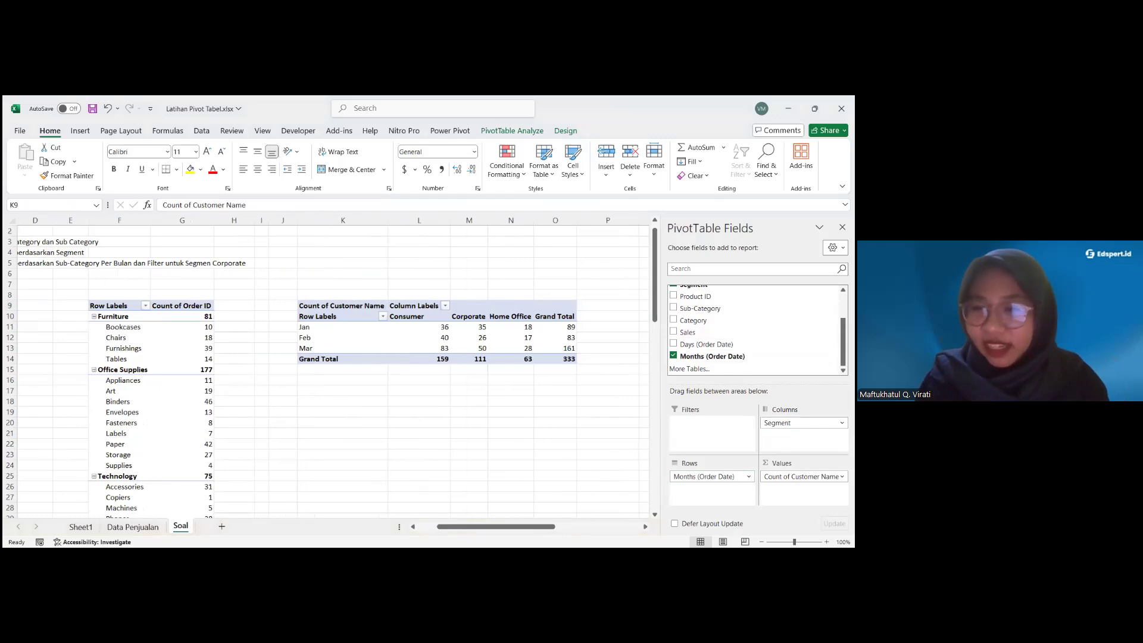
pyautogui.moveTo(708, 476)
pyautogui.mouseDown()
pyautogui.moveTo(799, 435)
pyautogui.moveTo(711, 476)
pyautogui.mouseUp()
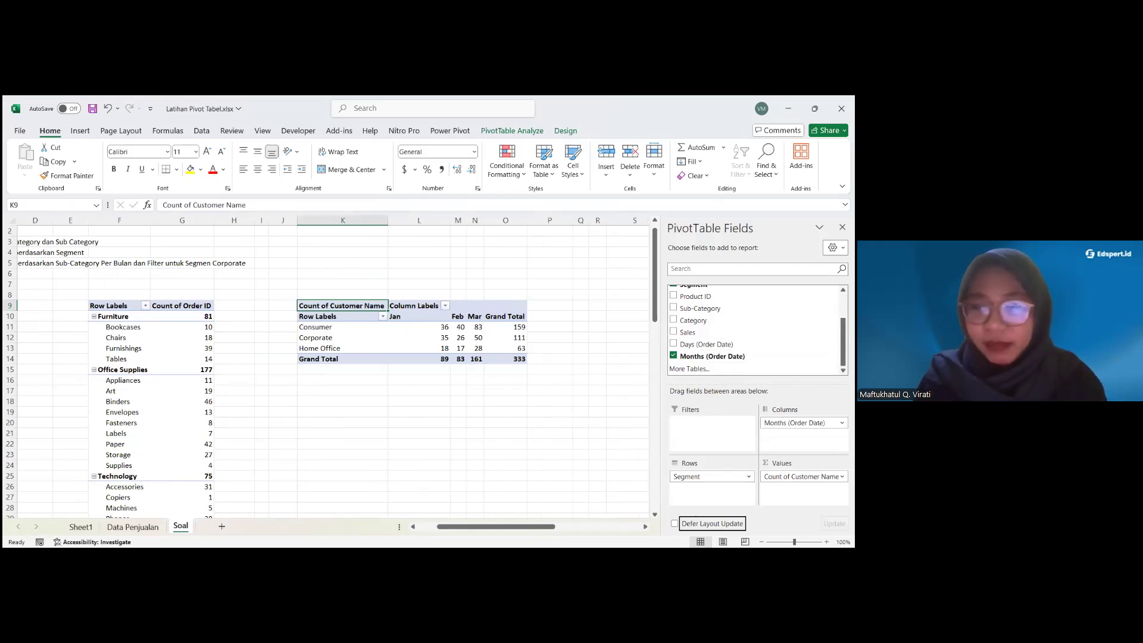
pyautogui.moveTo(802, 423)
pyautogui.mouseDown()
pyautogui.moveTo(711, 487)
pyautogui.moveTo(800, 430)
pyautogui.mouseUp()
# Examine the customer counts per month for the Consumer, Corporate and Home Office segments
pyautogui.click(324, 337)
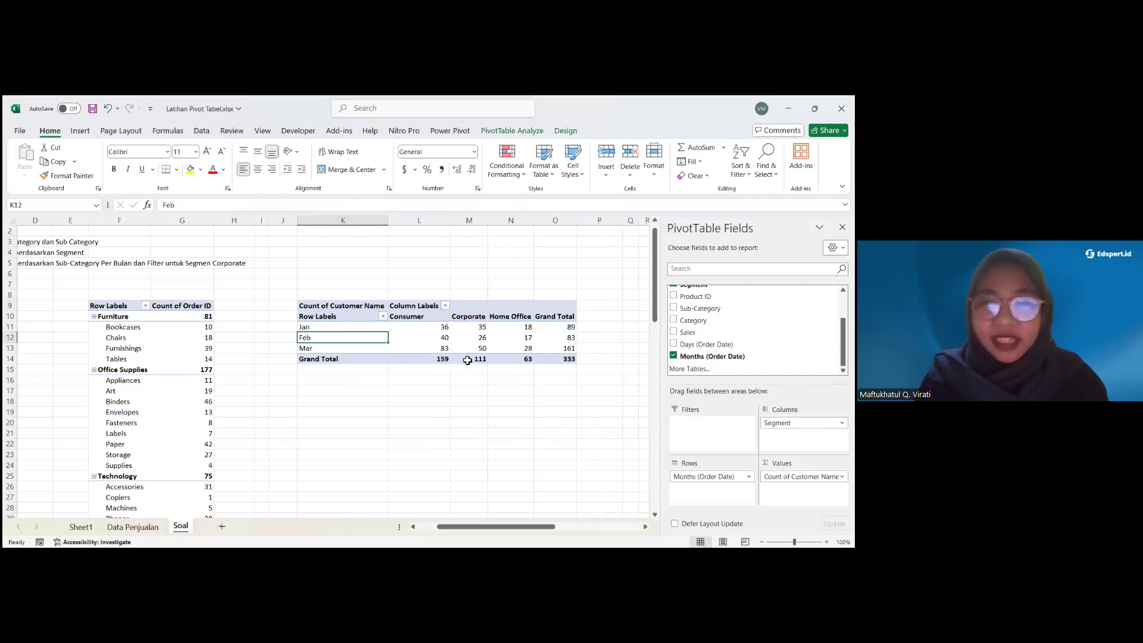
pyautogui.moveTo(468, 360)
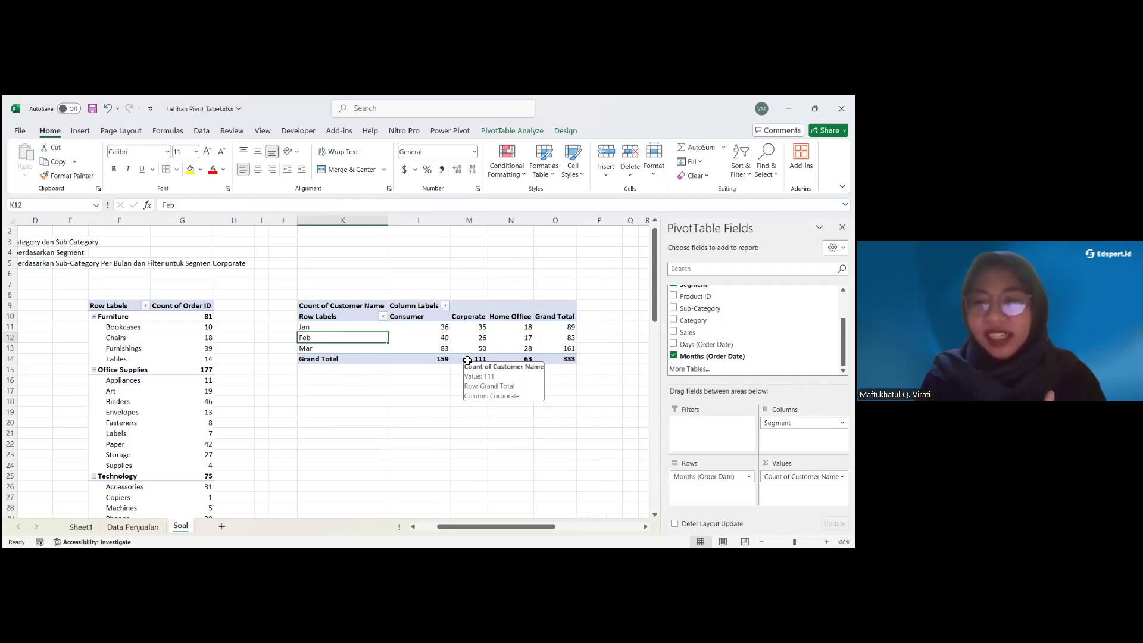
pyautogui.click(429, 332)
pyautogui.click(464, 350)
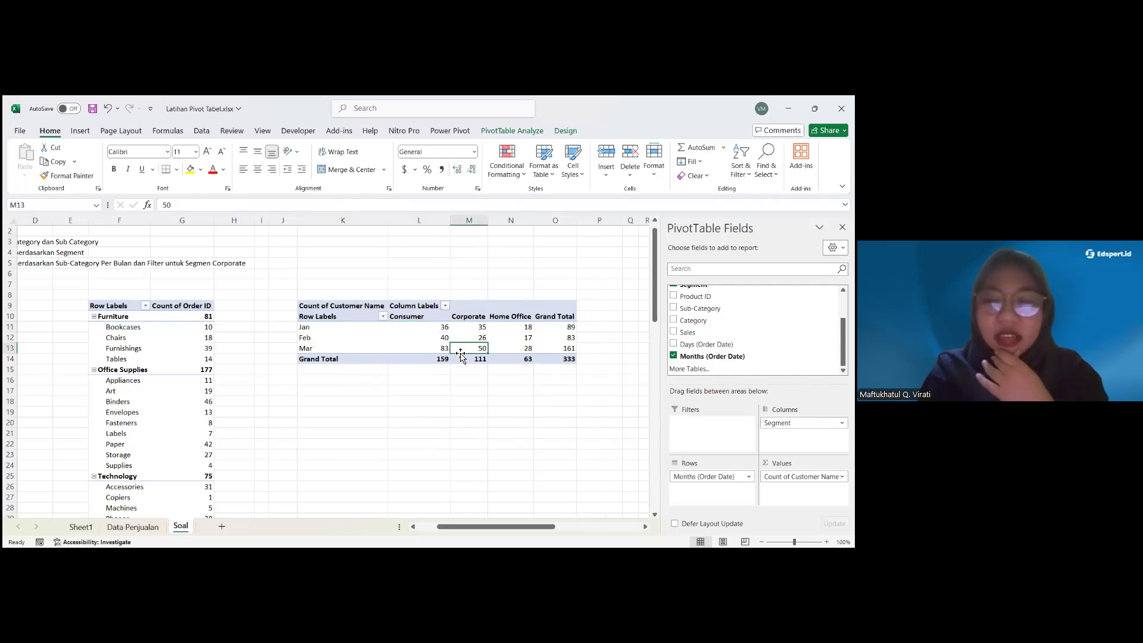
pyautogui.click(535, 349)
pyautogui.click(406, 347)
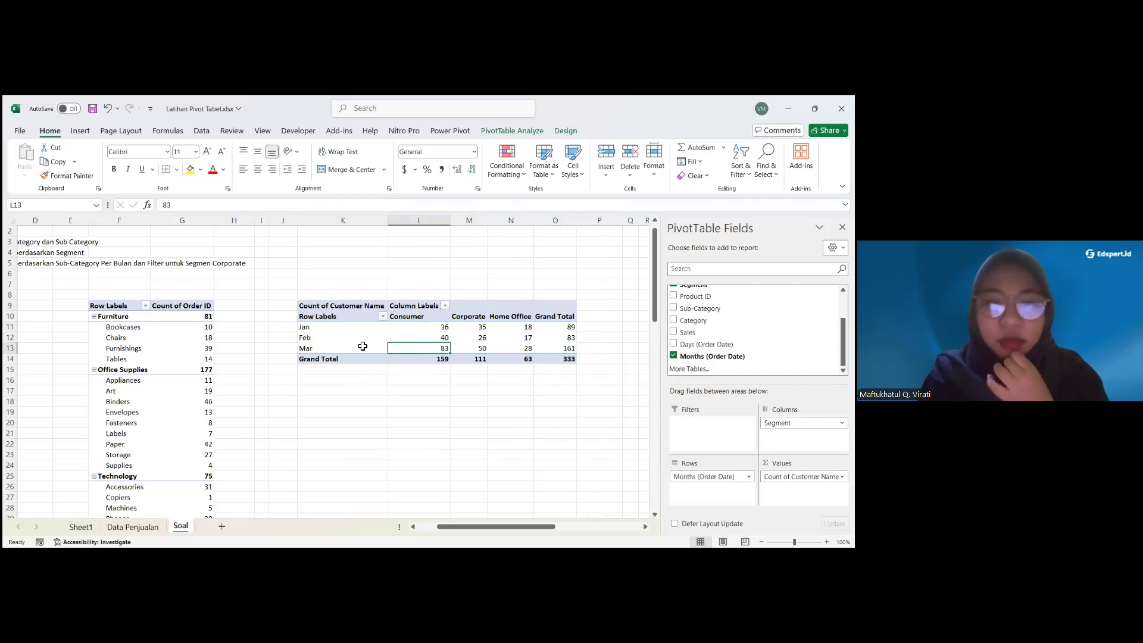
pyautogui.hscroll(-2, 326, 334)
pyautogui.scroll(1, 325, 334)
pyautogui.hscroll(-1, 326, 334)
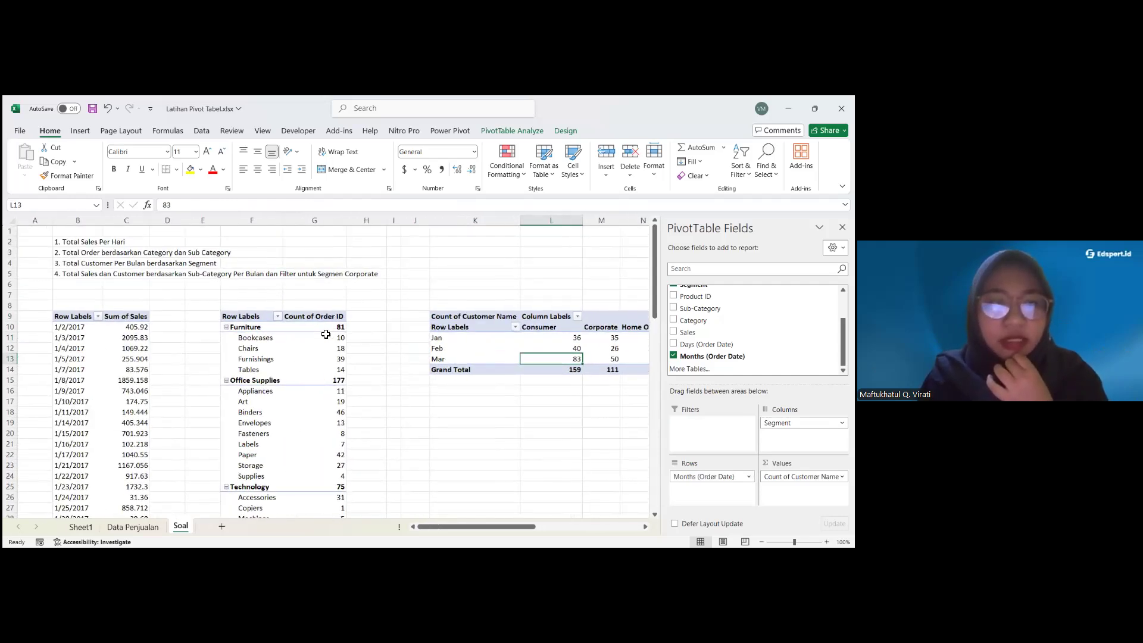
pyautogui.hotkey('alt', 'Tab')
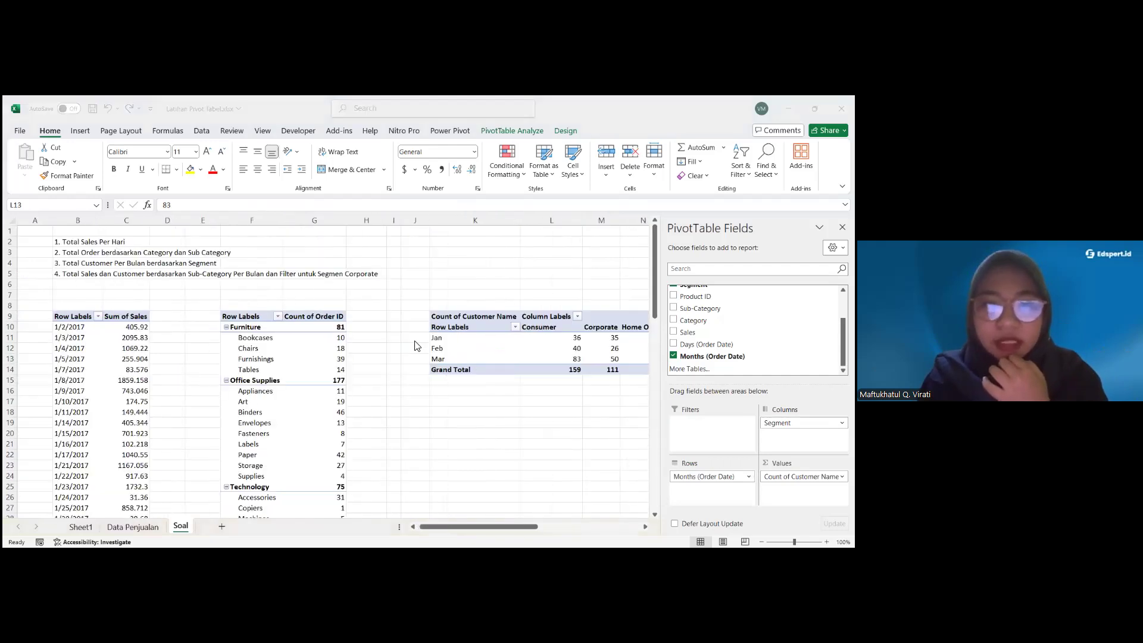
pyautogui.click(555, 338)
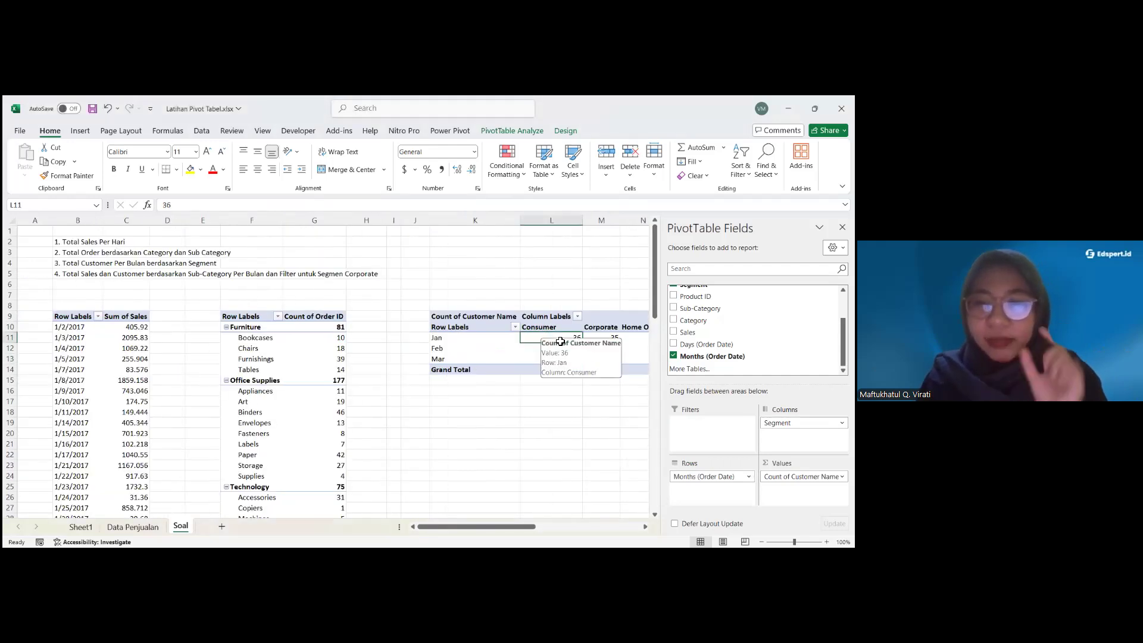
pyautogui.hscroll(1, 531, 338)
pyautogui.hscroll(1, 531, 339)
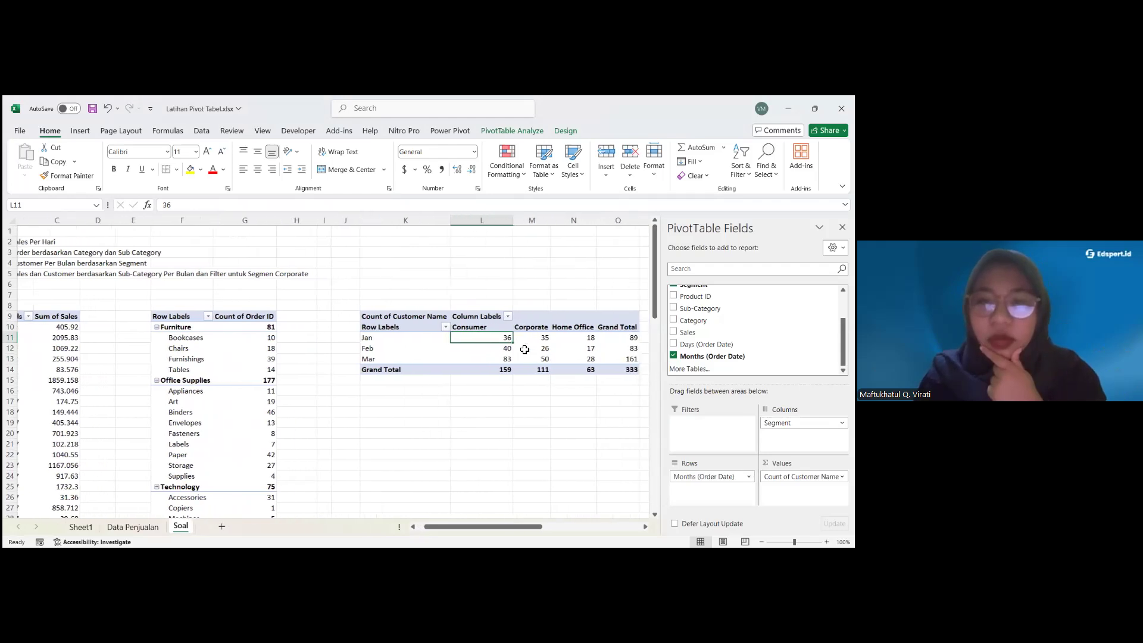
pyautogui.click(552, 361)
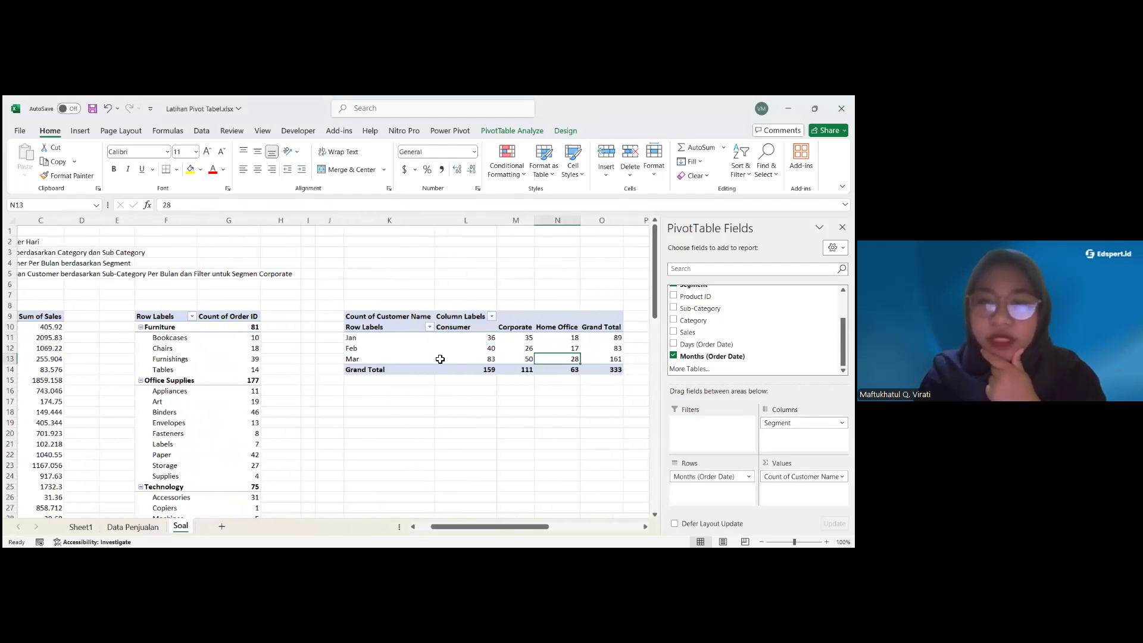
pyautogui.click(365, 361)
pyautogui.click(555, 361)
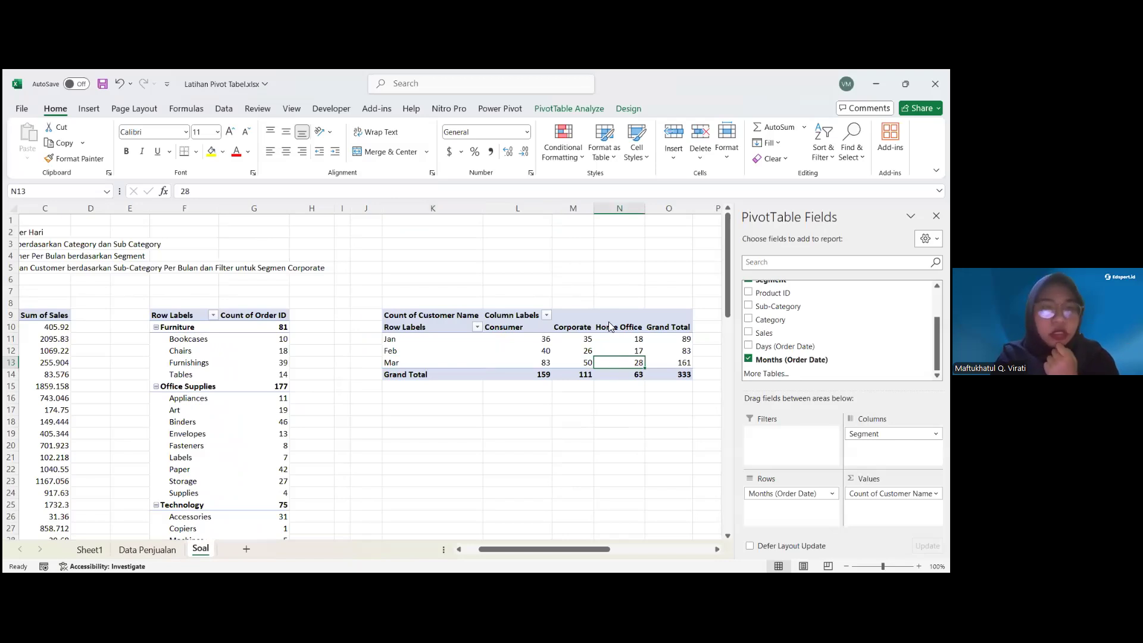
# Reread question 3 in cell B4 and compare it with the monthly customer counts by segment
pyautogui.hotkey('alt', 'Tab')
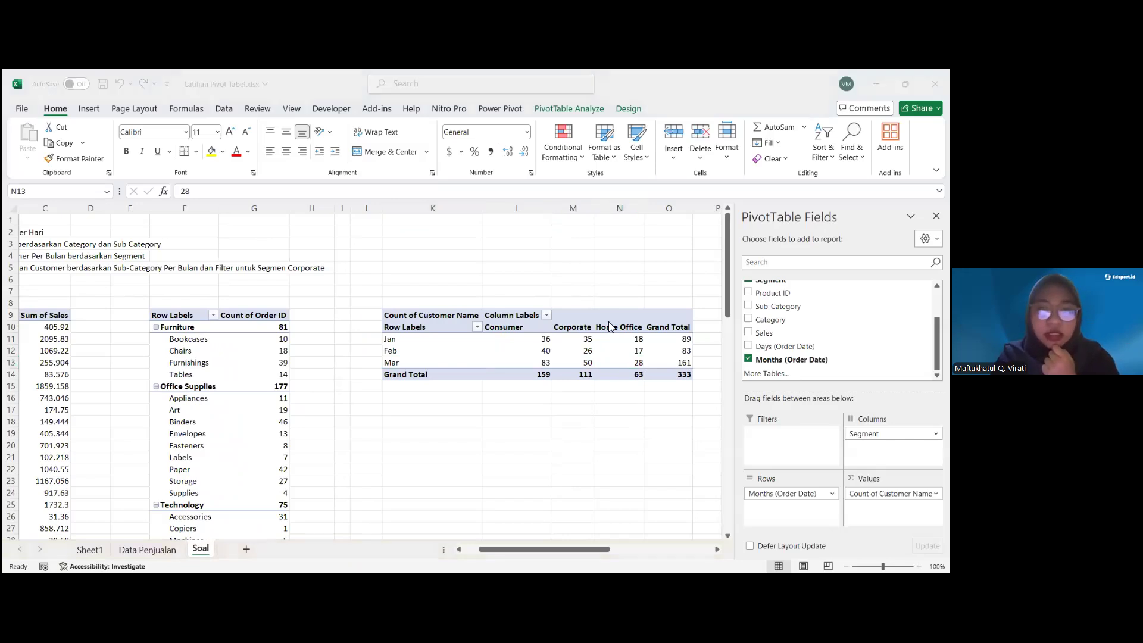
pyautogui.click(116, 256)
pyautogui.hscroll(-2, 113, 256)
pyautogui.click(64, 256)
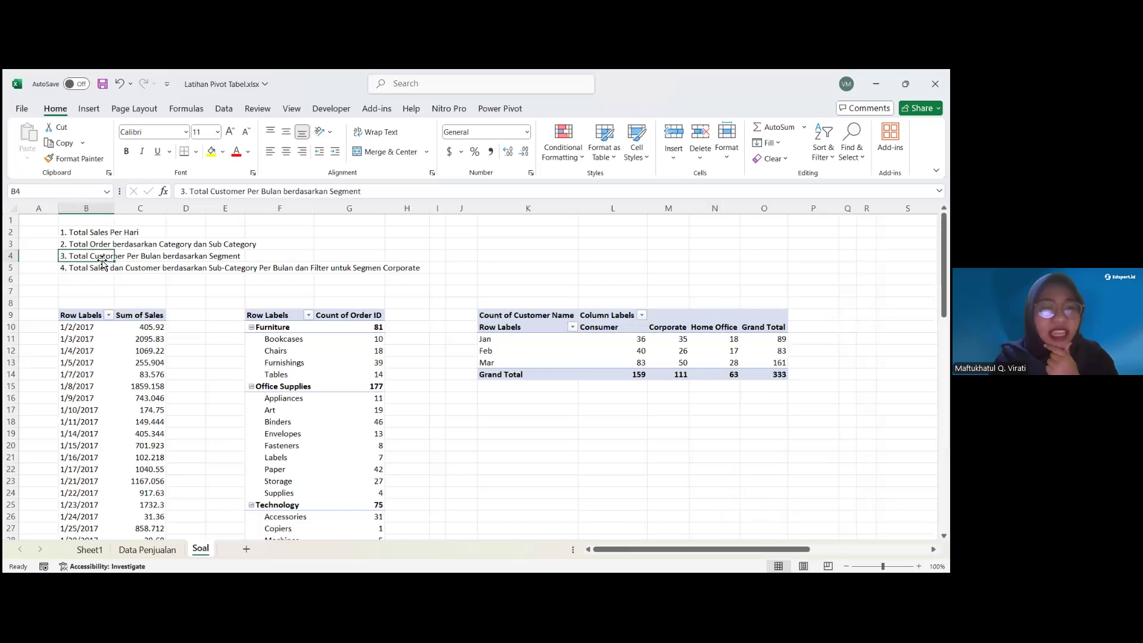
pyautogui.click(605, 350)
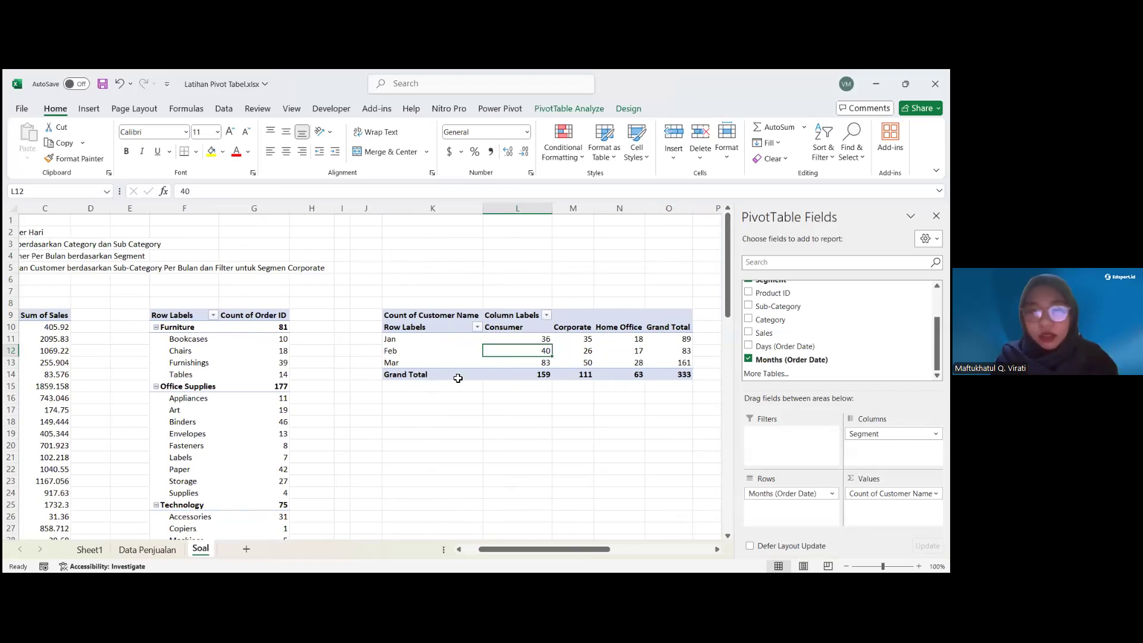
pyautogui.click(434, 361)
pyautogui.click(588, 350)
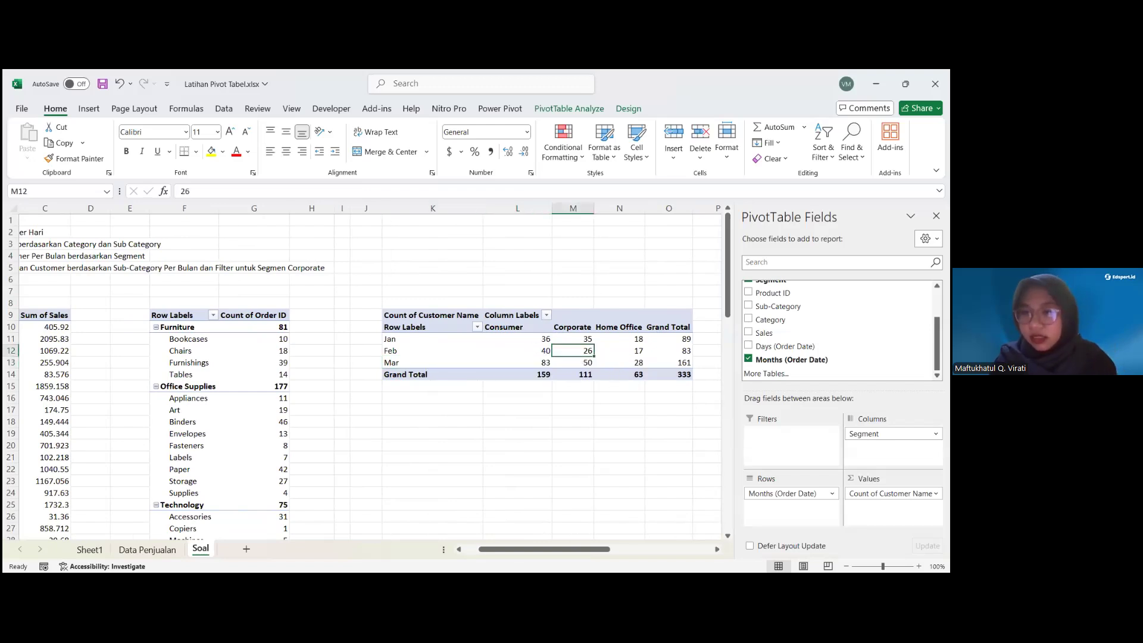
# Remove Months (Order Date), Segment and Count of Customer Name from the PivotTable at K9
pyautogui.moveTo(788, 494); pyautogui.dragTo(864, 346)
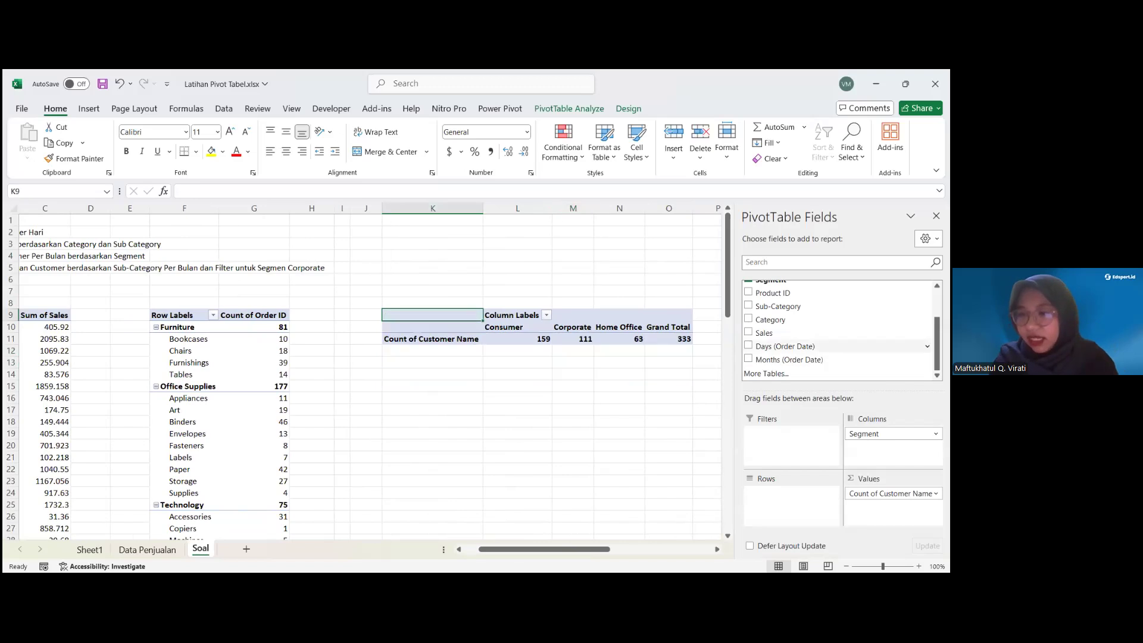
pyautogui.moveTo(887, 434); pyautogui.dragTo(863, 352)
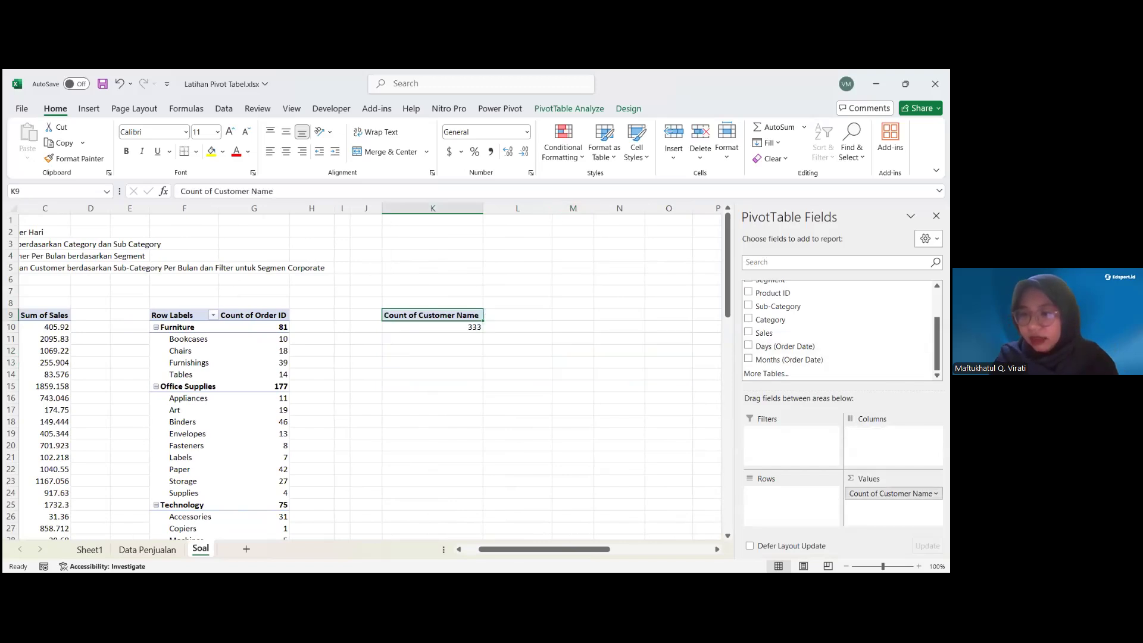
pyautogui.moveTo(893, 494); pyautogui.dragTo(863, 349)
# Place Customer Name in the Values area of the PivotTable at K9 as a count
pyautogui.scroll(1, 839, 327)
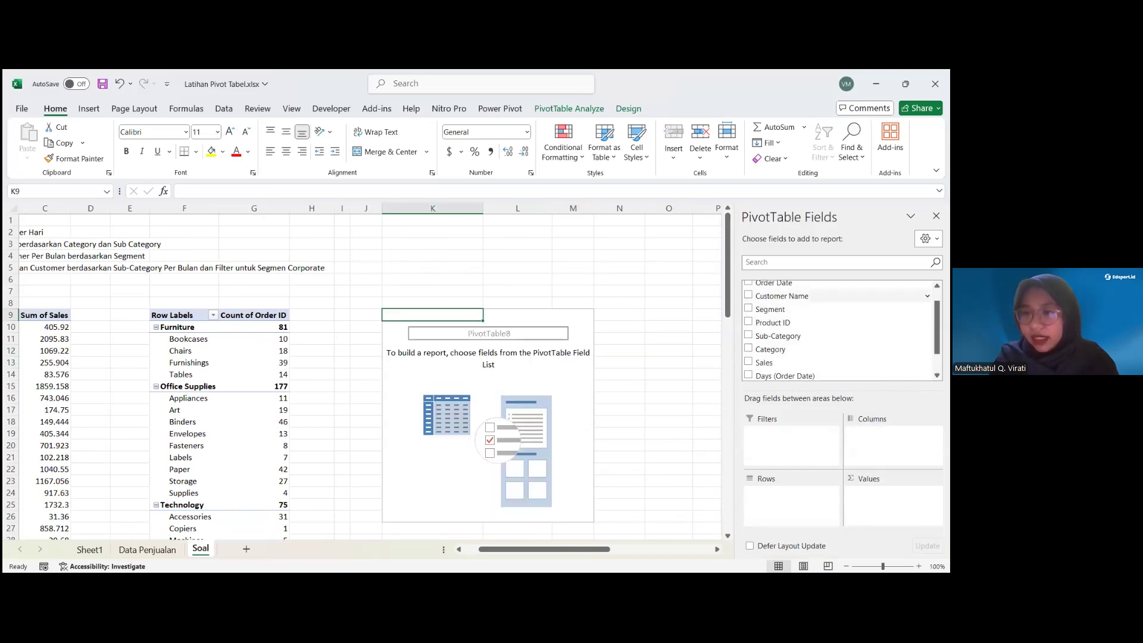
pyautogui.moveTo(782, 296); pyautogui.dragTo(890, 497)
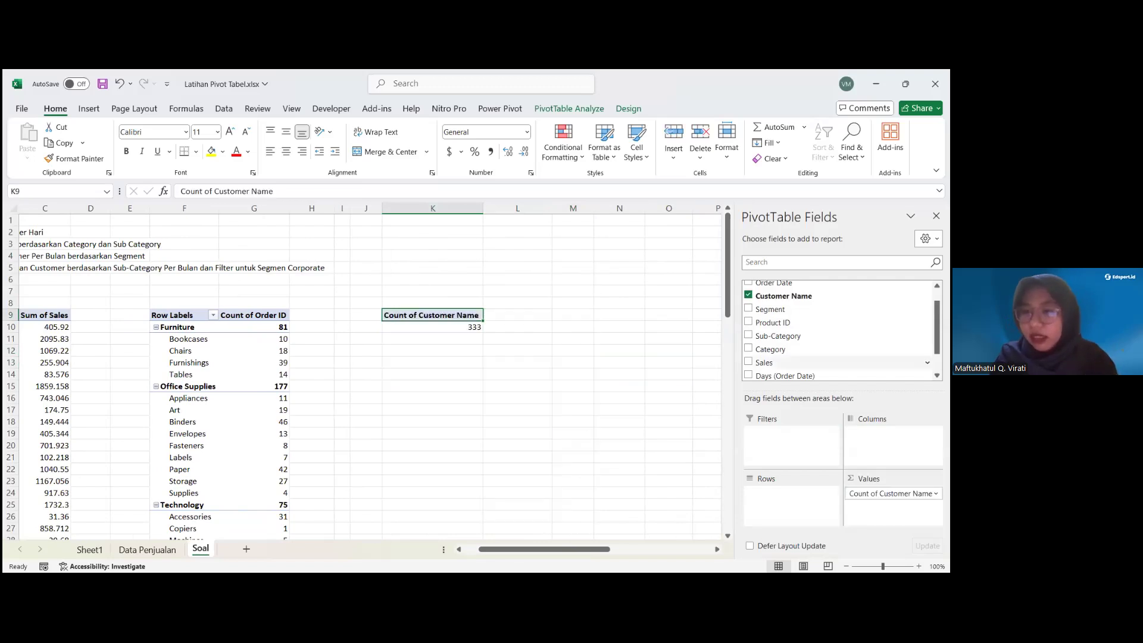
# Add Months (Order Date) as rows and Segment as columns to the customer count PivotTable at K9
pyautogui.scroll(-1, 840, 330)
pyautogui.click(765, 359)
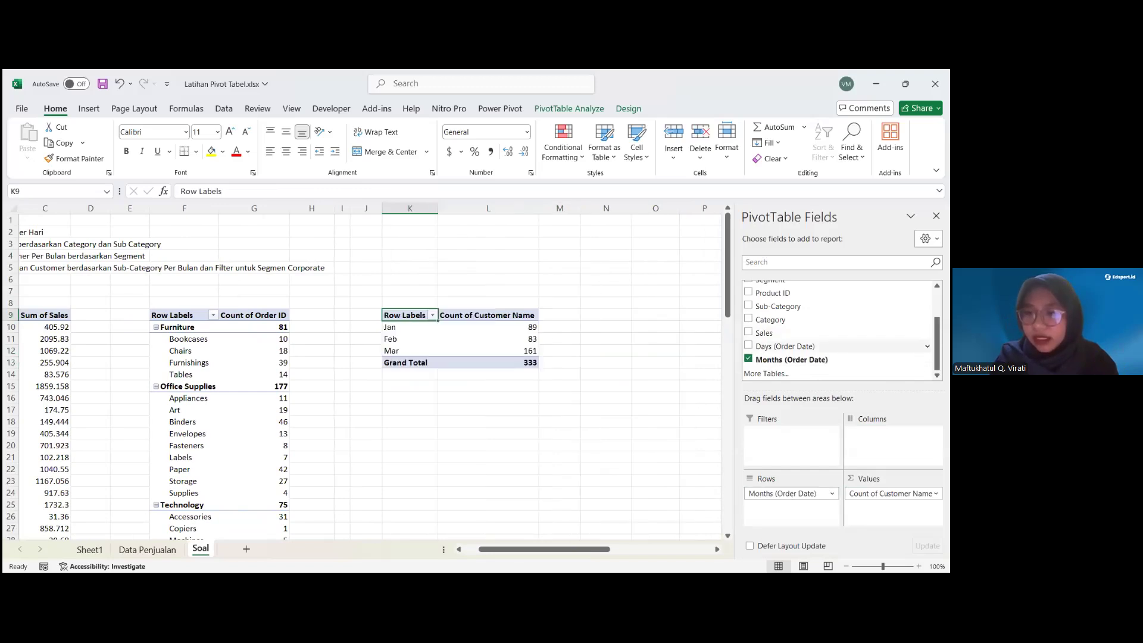
pyautogui.scroll(2, 833, 327)
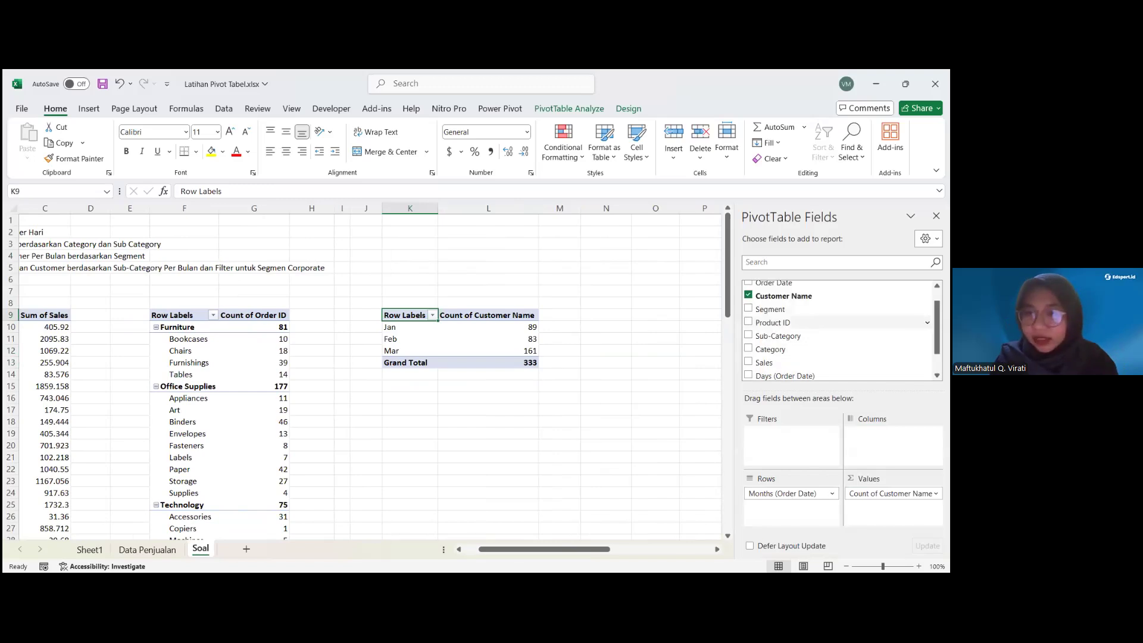
pyautogui.click(748, 309)
pyautogui.click(593, 361)
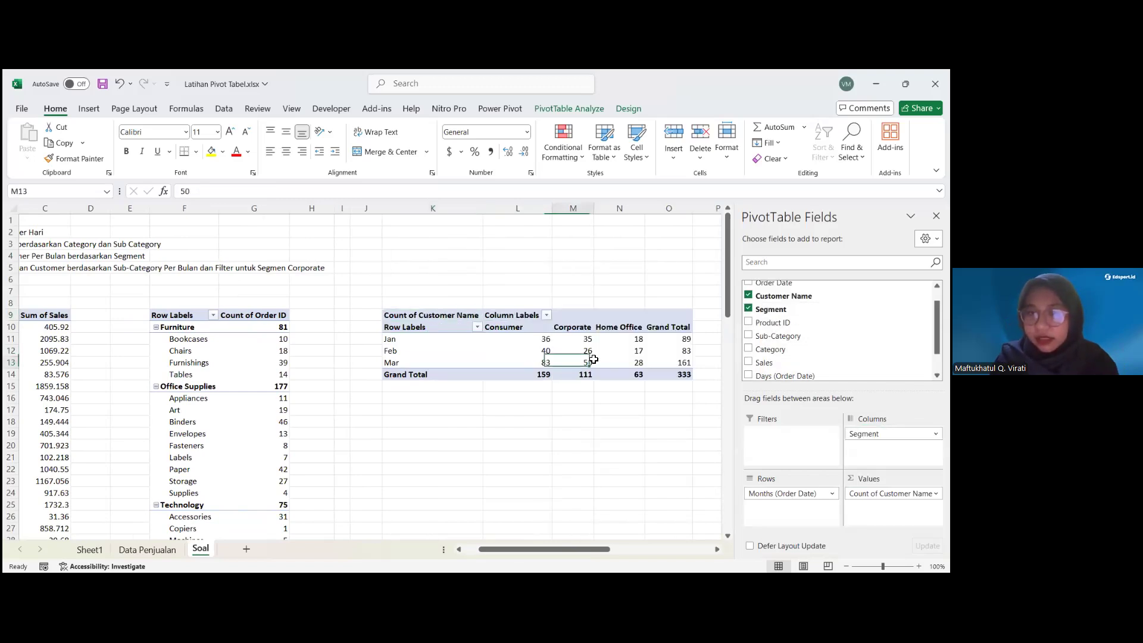
# Check the monthly customer counts by segment against question 3 in cell B4
pyautogui.hscroll(1, 593, 360)
pyautogui.hscroll(-1, 589, 359)
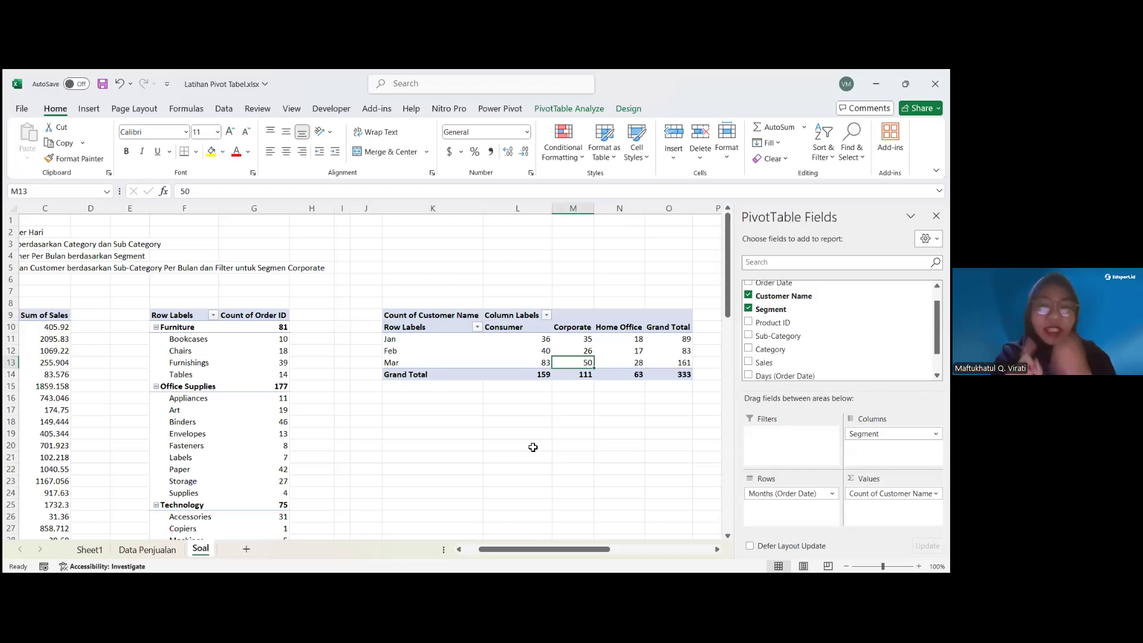
pyautogui.click(455, 355)
pyautogui.hscroll(-2, 456, 355)
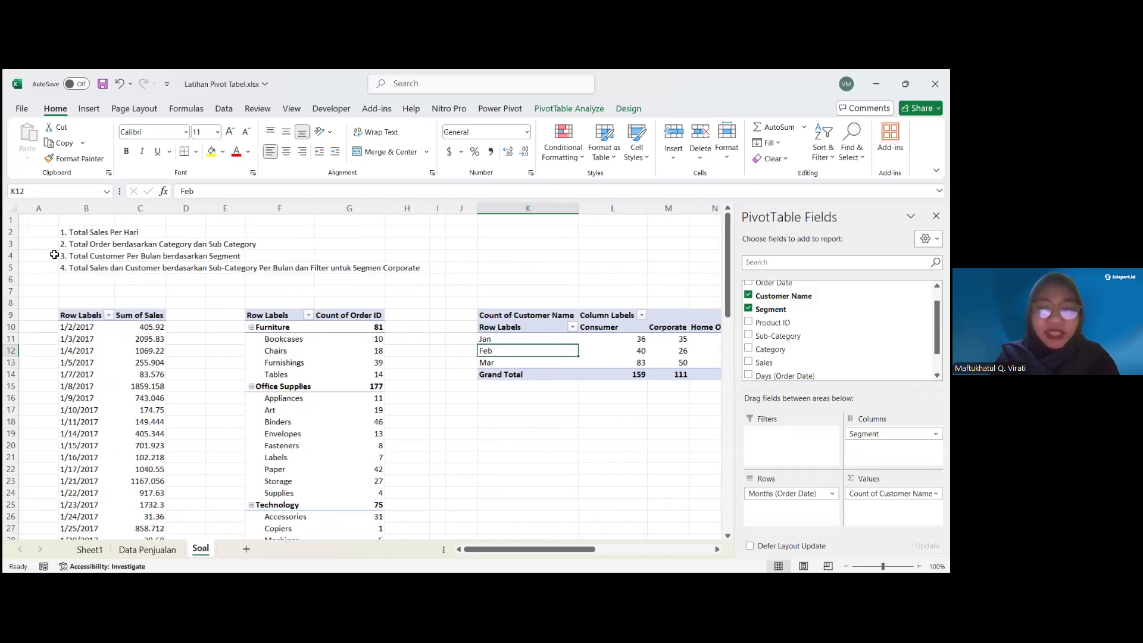
pyautogui.hscroll(2, 457, 351)
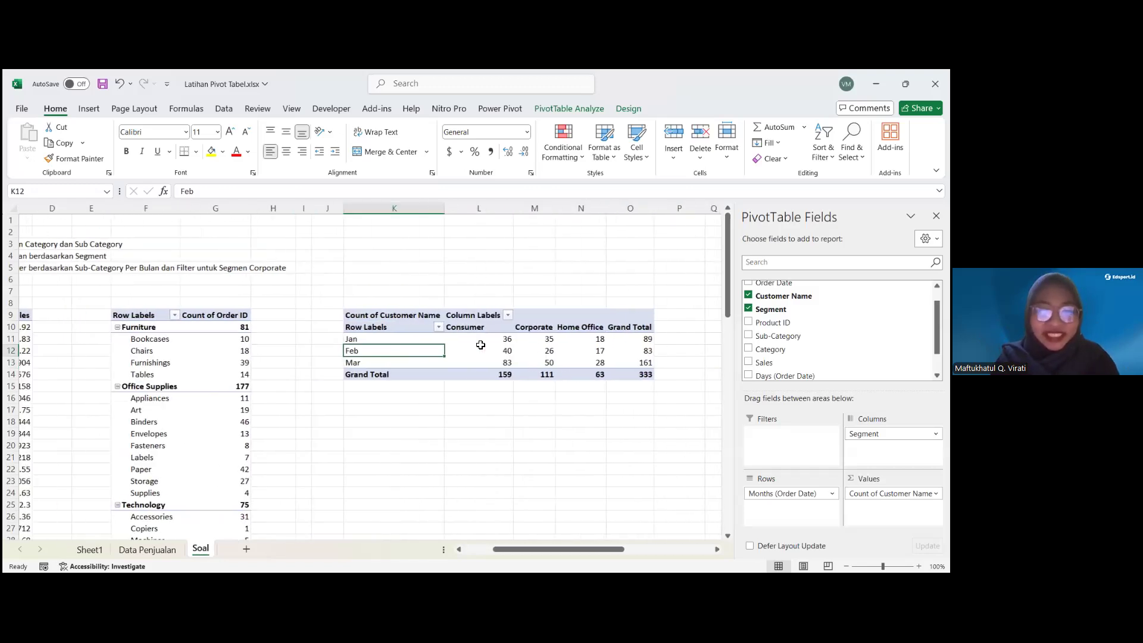
pyautogui.hscroll(2, 458, 350)
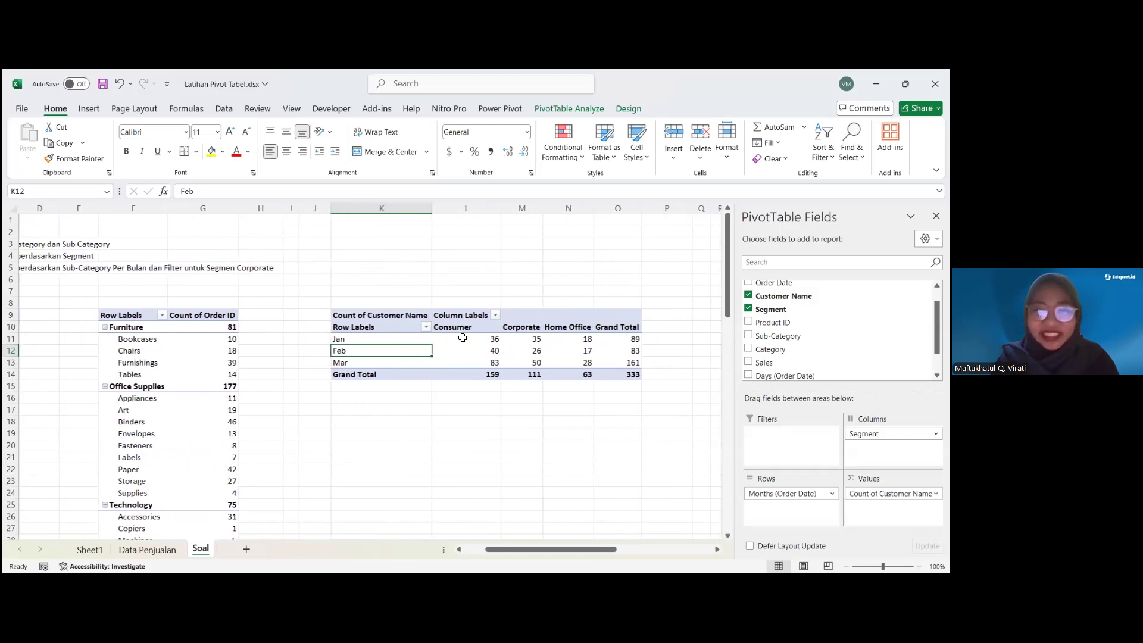
pyautogui.hscroll(1, 381, 320)
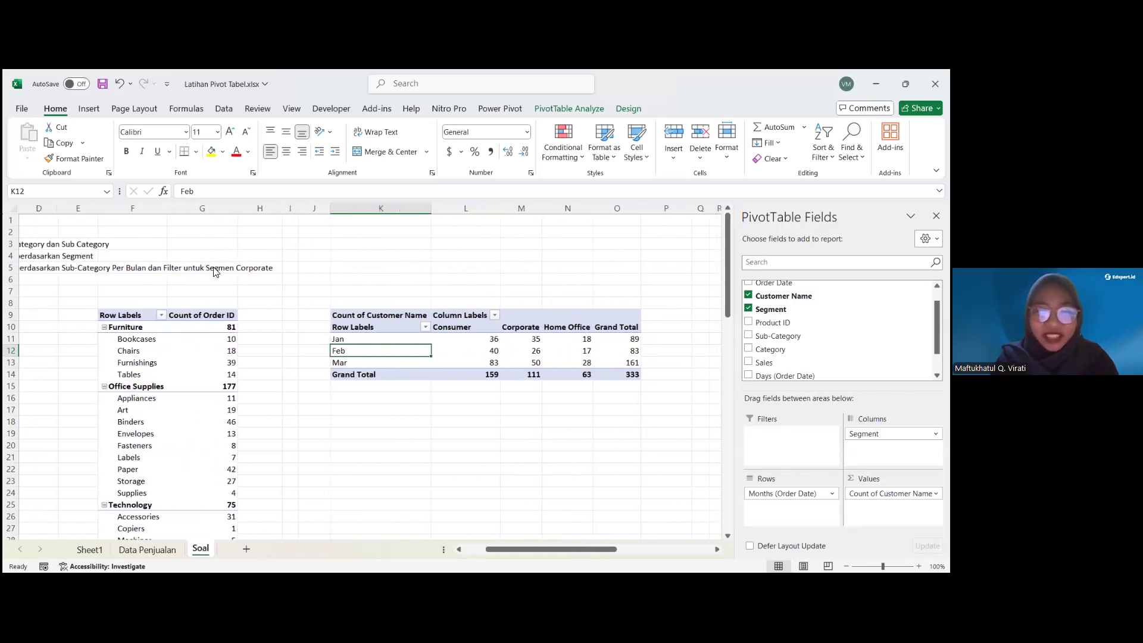
pyautogui.click(383, 334)
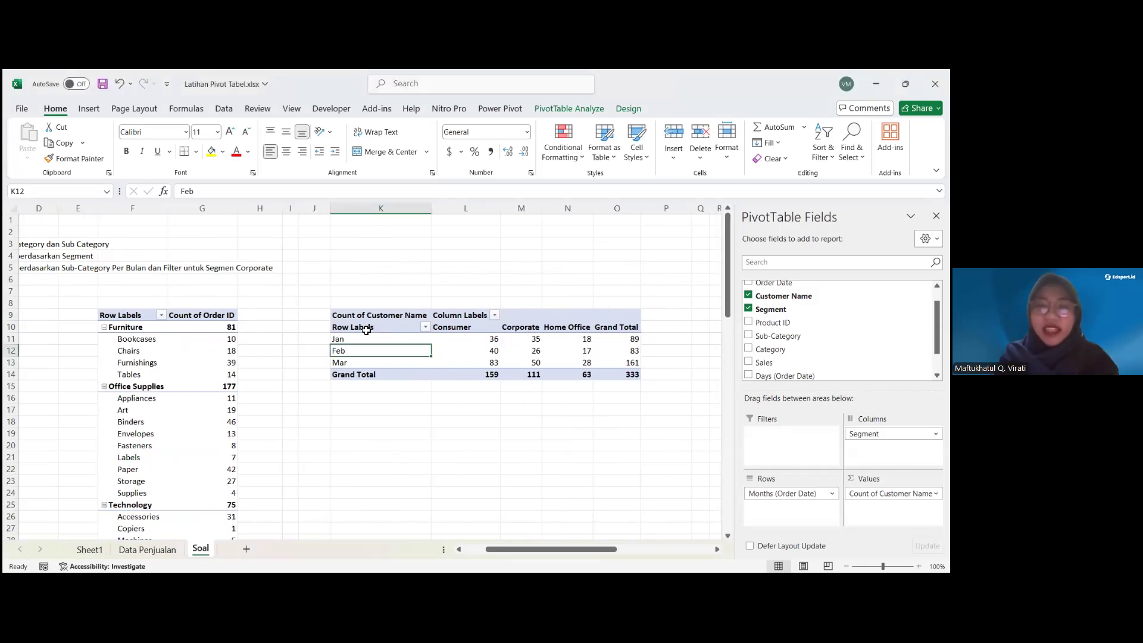
# Try out a 2-D stacked column PivotChart of the customer counts in K10:N13, and delete it
pyautogui.moveTo(366, 329); pyautogui.dragTo(577, 365)
pyautogui.press('Down')
pyautogui.press('Down')
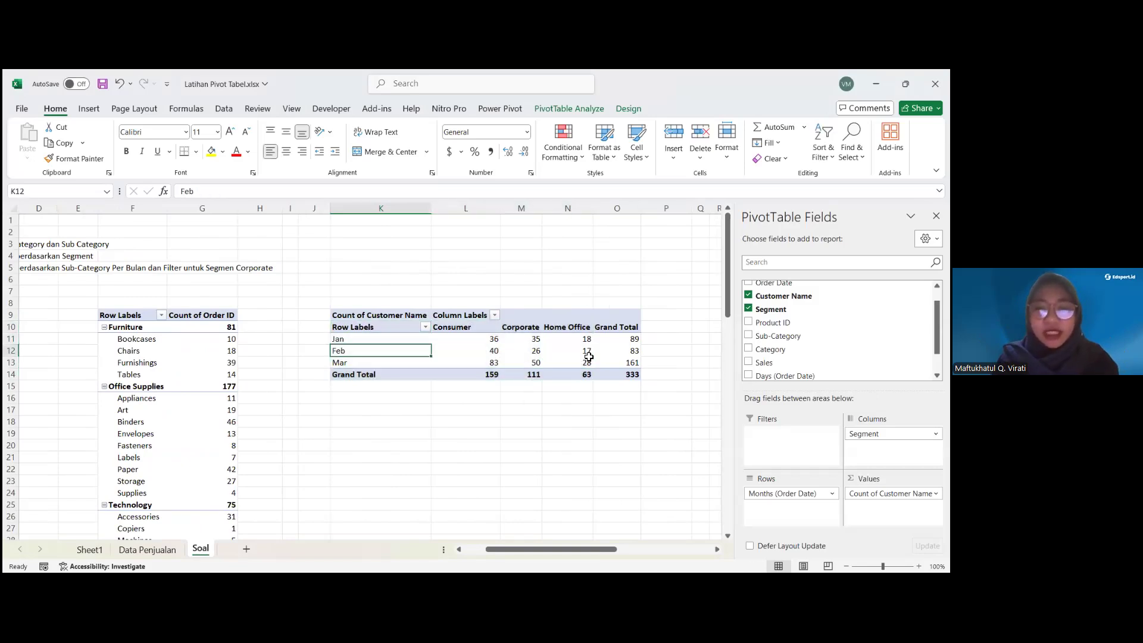
pyautogui.moveTo(373, 328); pyautogui.dragTo(576, 360)
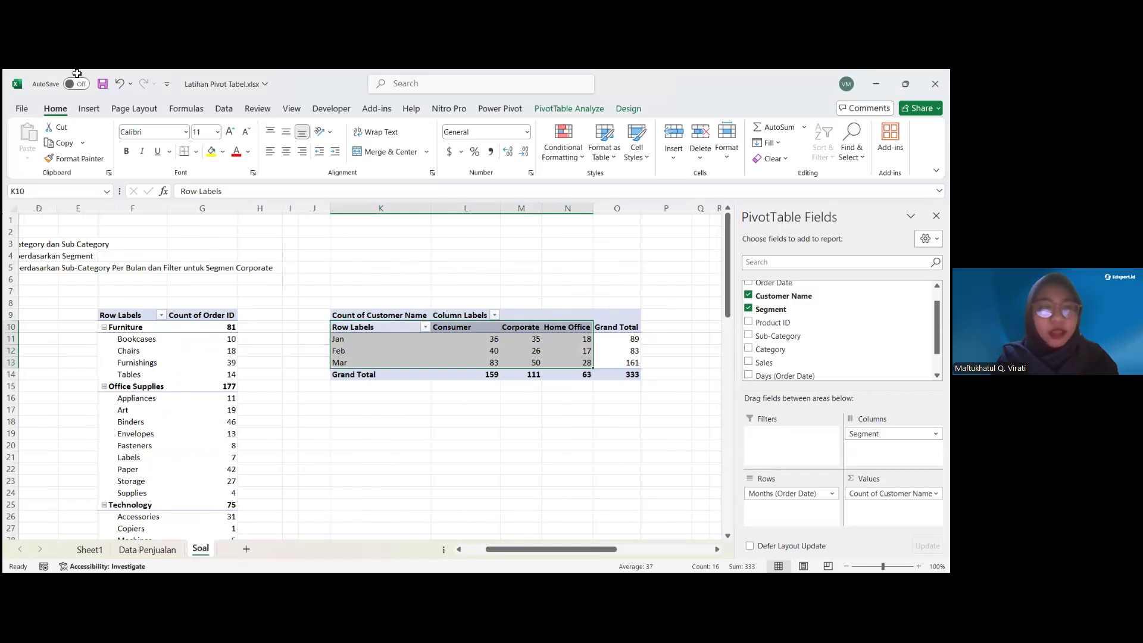
pyautogui.click(90, 108)
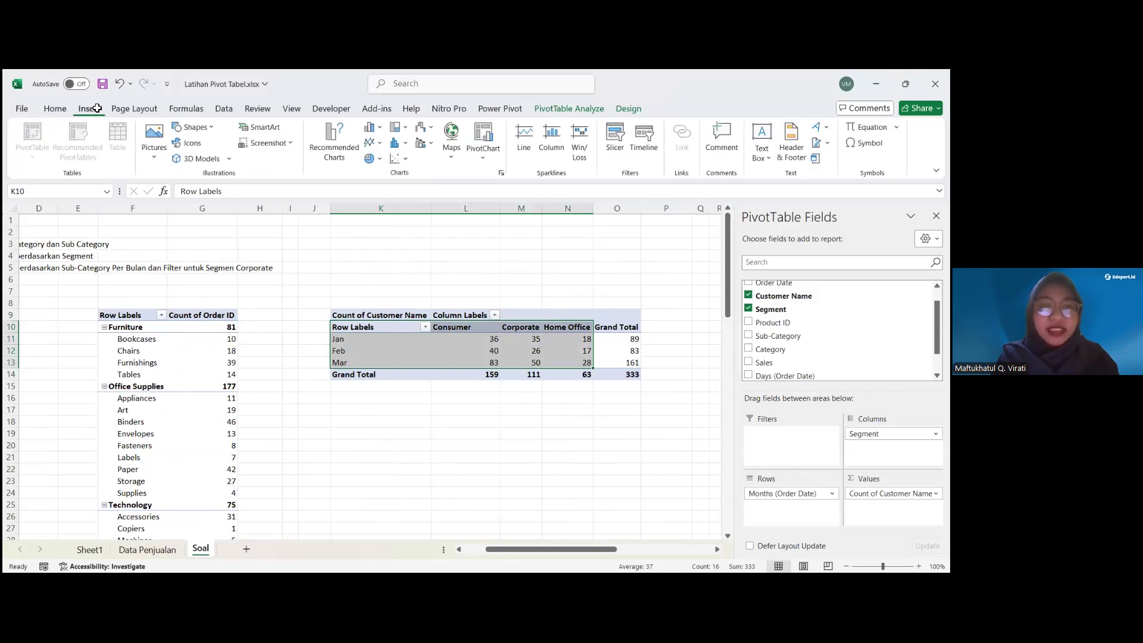
pyautogui.click(379, 126)
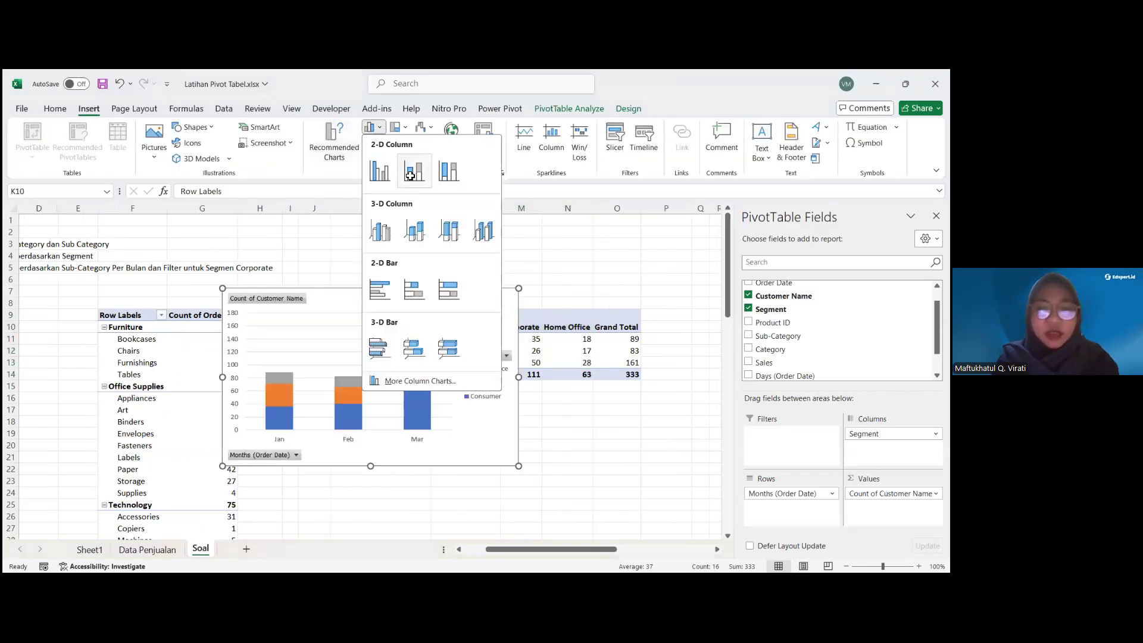
pyautogui.click(410, 176)
pyautogui.moveTo(345, 297); pyautogui.dragTo(468, 411)
pyautogui.scroll(-4, 465, 369)
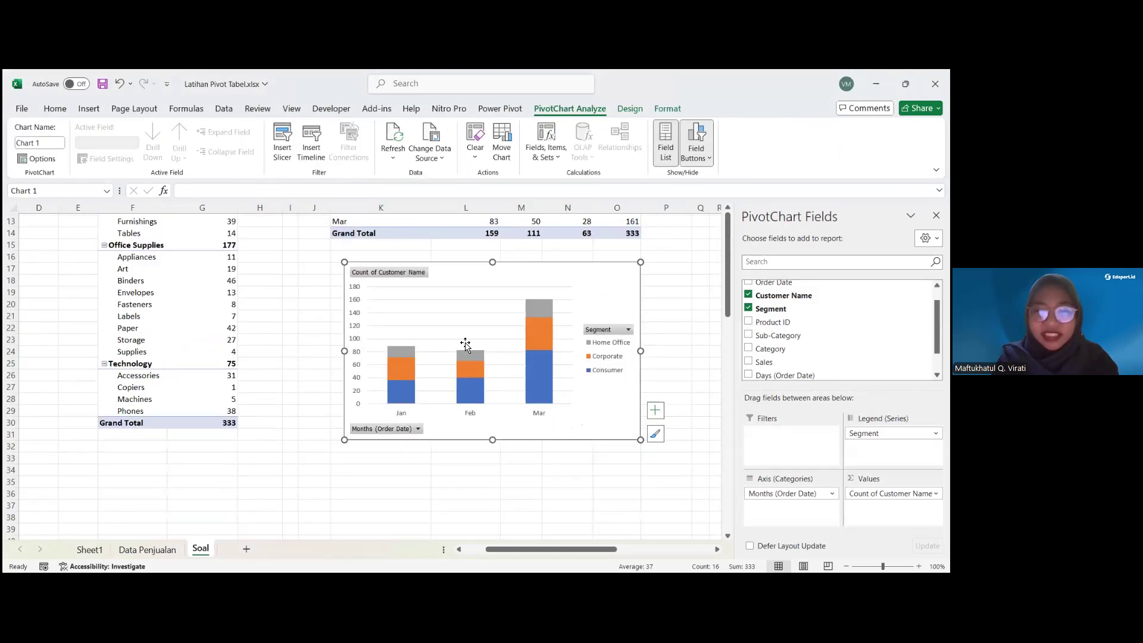
pyautogui.press('Delete')
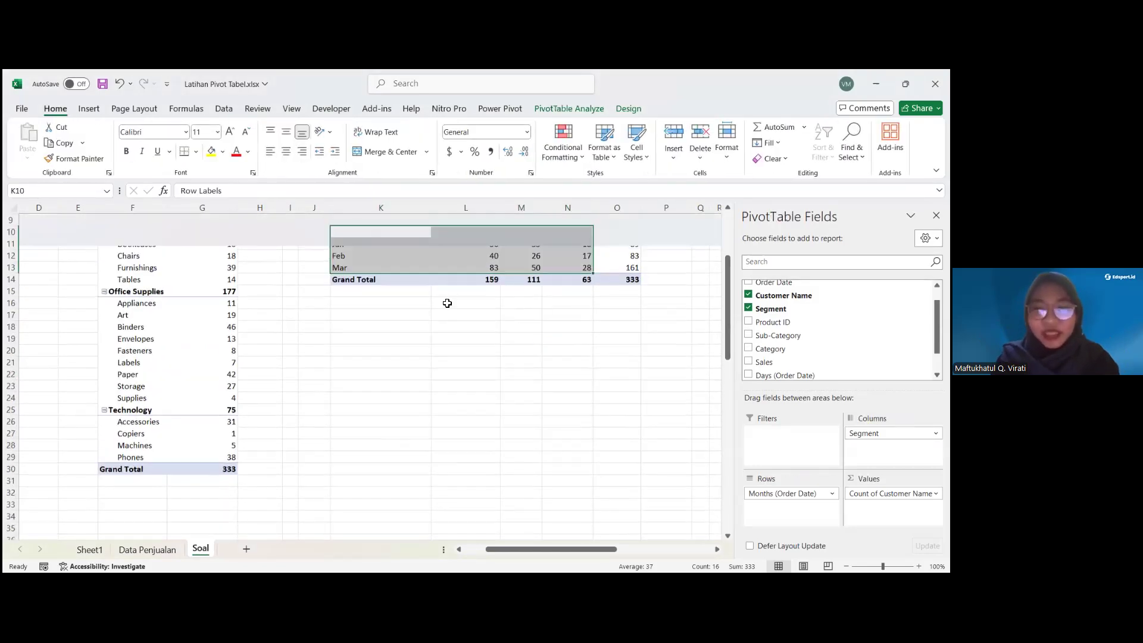
# Insert a 2-D stacked column PivotChart from K10:N13 and place it just below the customer count PivotTable
pyautogui.scroll(2, 381, 286)
pyautogui.scroll(1, 390, 296)
pyautogui.doubleClick(359, 279)
pyautogui.moveTo(359, 280); pyautogui.dragTo(557, 318)
pyautogui.press('Escape')
pyautogui.moveTo(403, 284); pyautogui.dragTo(575, 316)
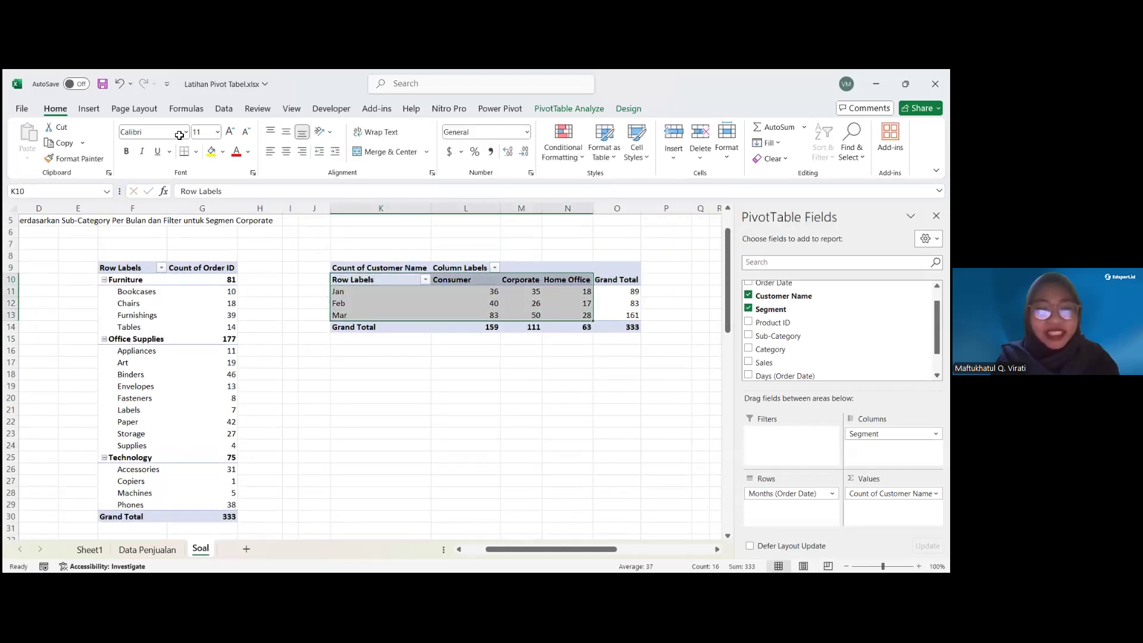
pyautogui.click(90, 110)
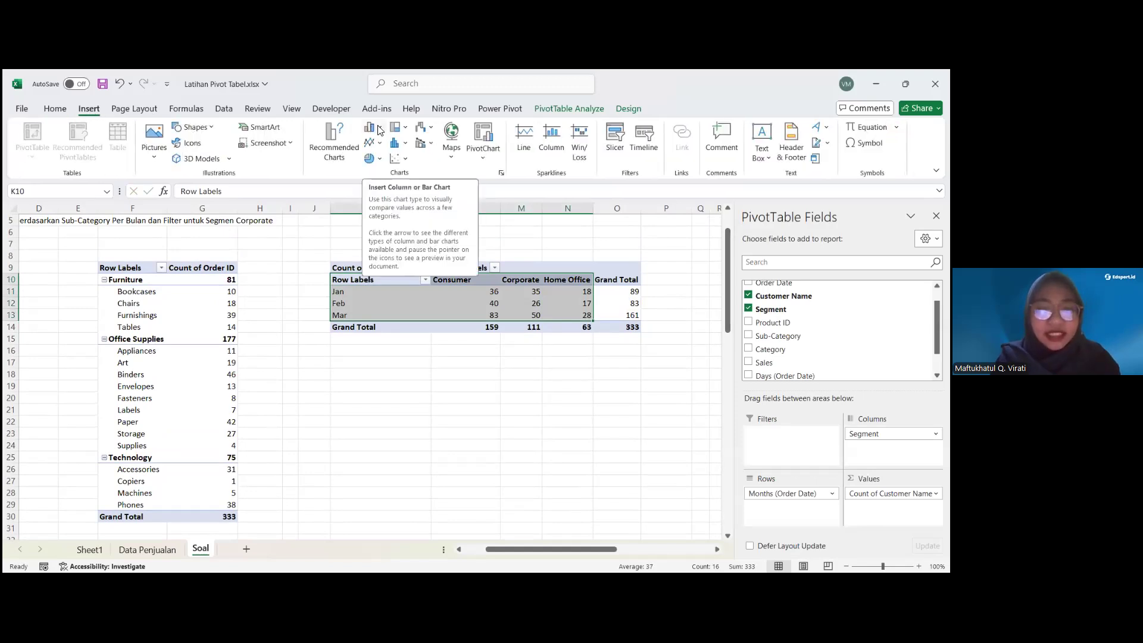
pyautogui.click(379, 131)
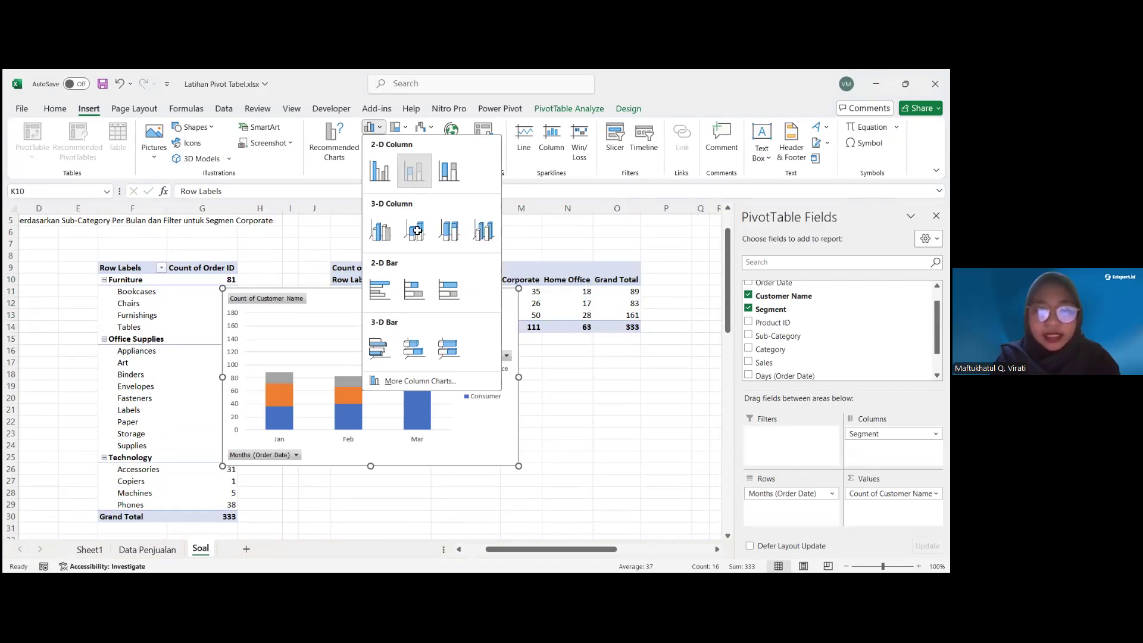
pyautogui.click(415, 177)
pyautogui.moveTo(365, 301); pyautogui.dragTo(487, 375)
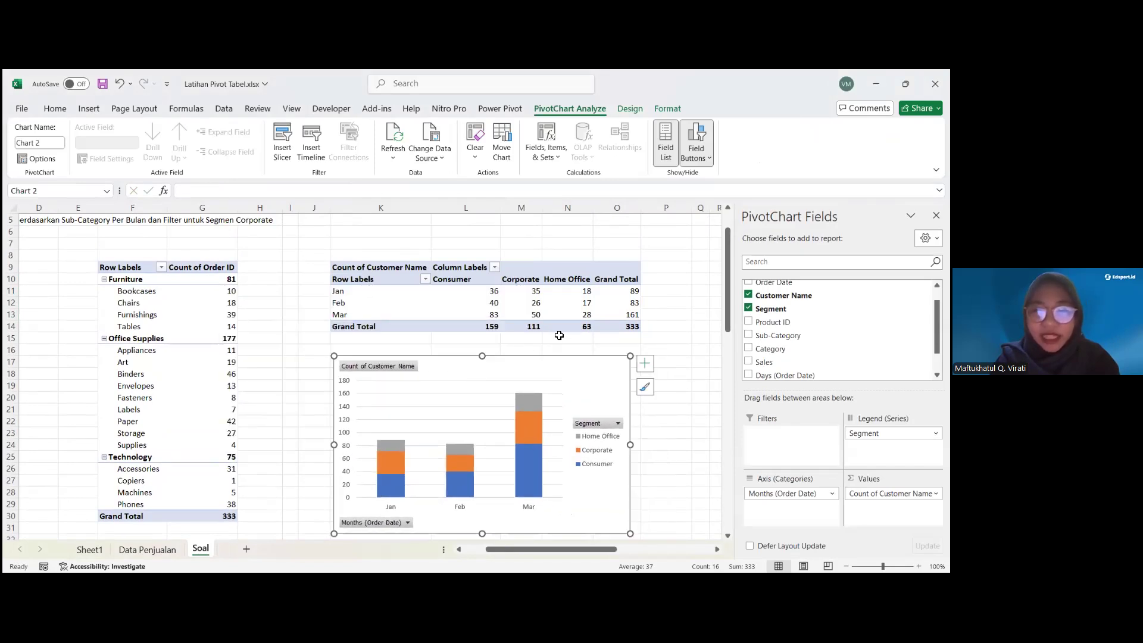
pyautogui.scroll(-3, 589, 366)
pyautogui.scroll(1, 572, 381)
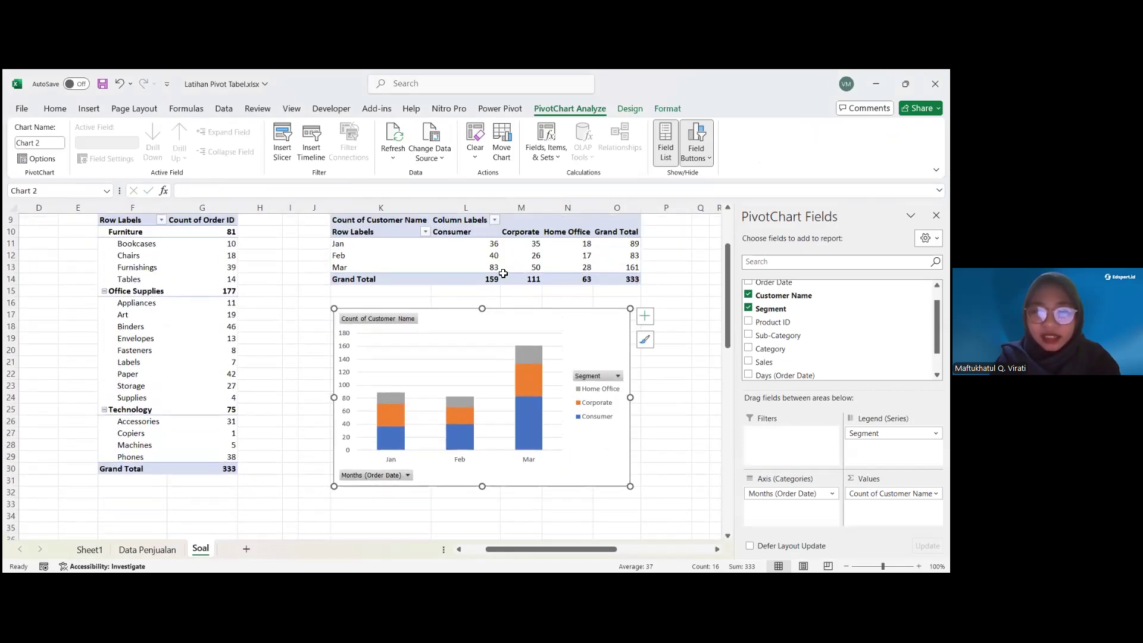
pyautogui.scroll(1, 548, 341)
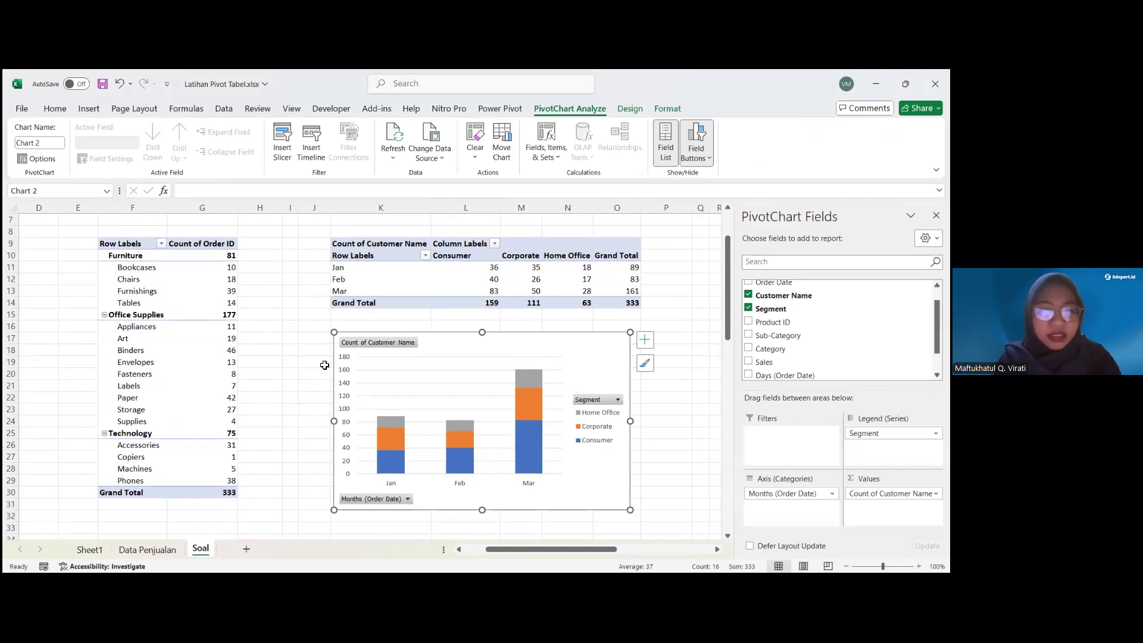
# Compare the stacked column chart with the PivotTable's monthly Consumer, Corporate and Home Office customer counts
pyautogui.click(402, 326)
pyautogui.click(516, 352)
pyautogui.click(568, 344)
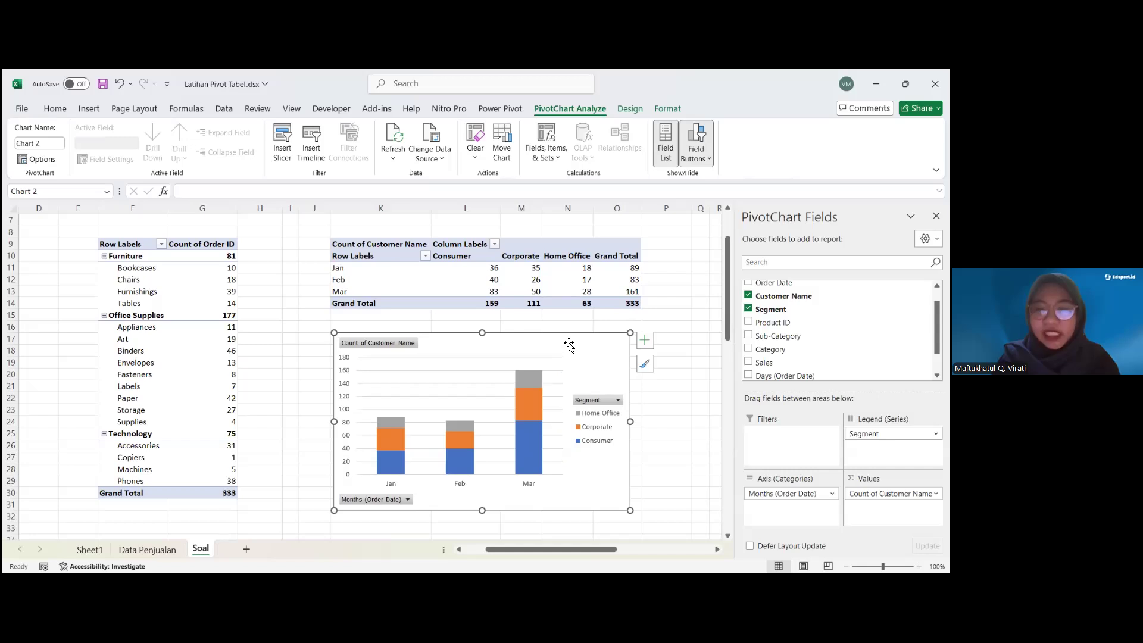
pyautogui.click(534, 304)
pyautogui.click(491, 280)
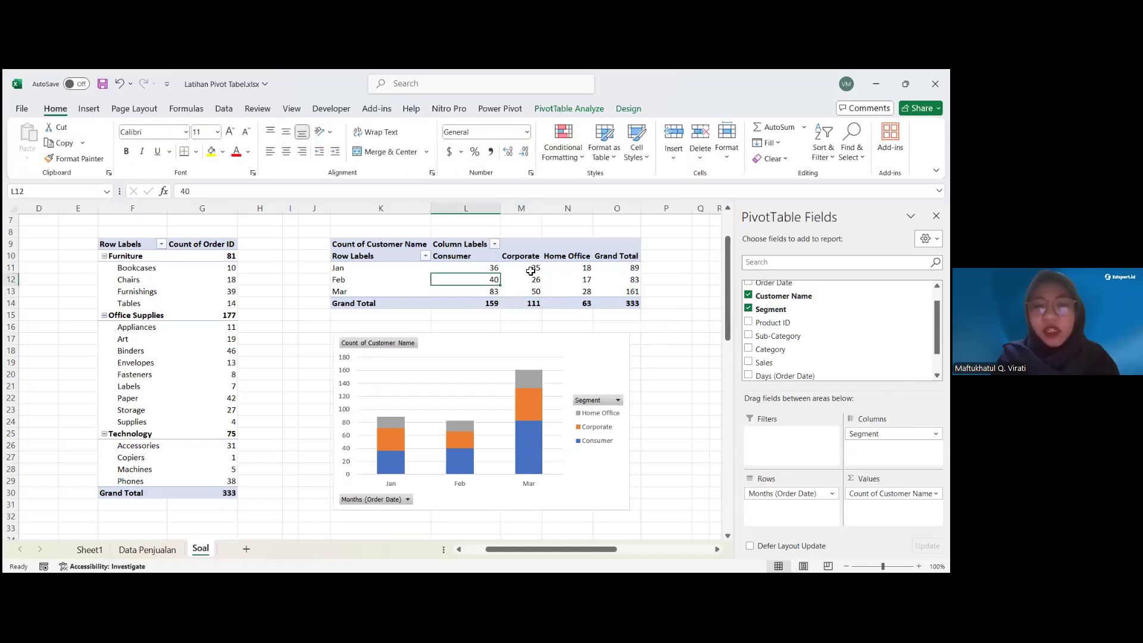
pyautogui.moveTo(531, 271)
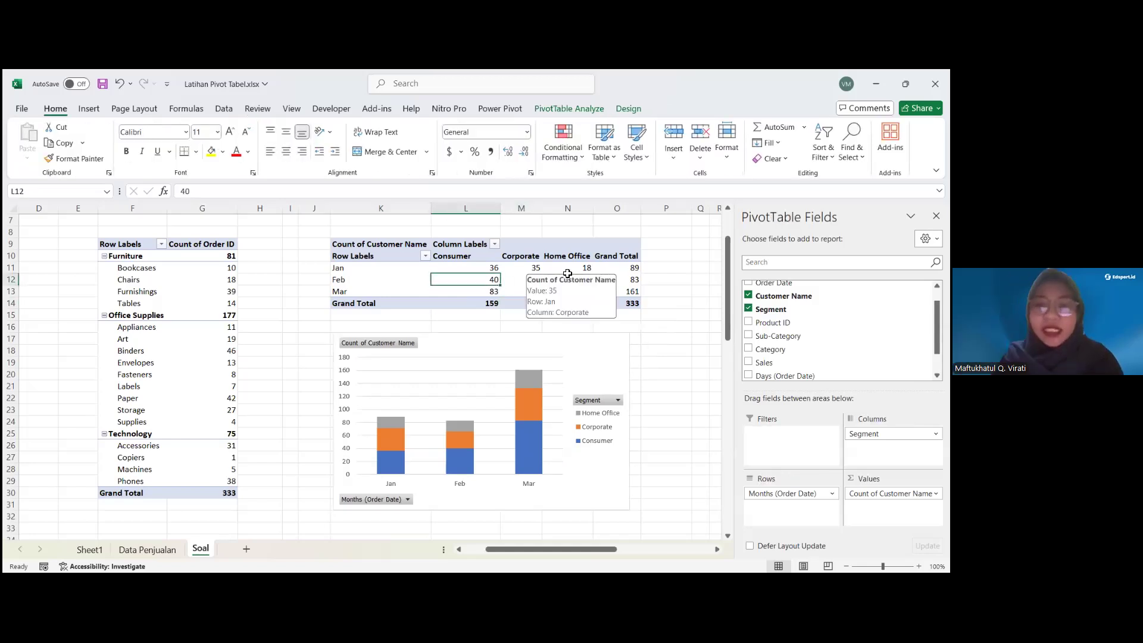
pyautogui.click(359, 271)
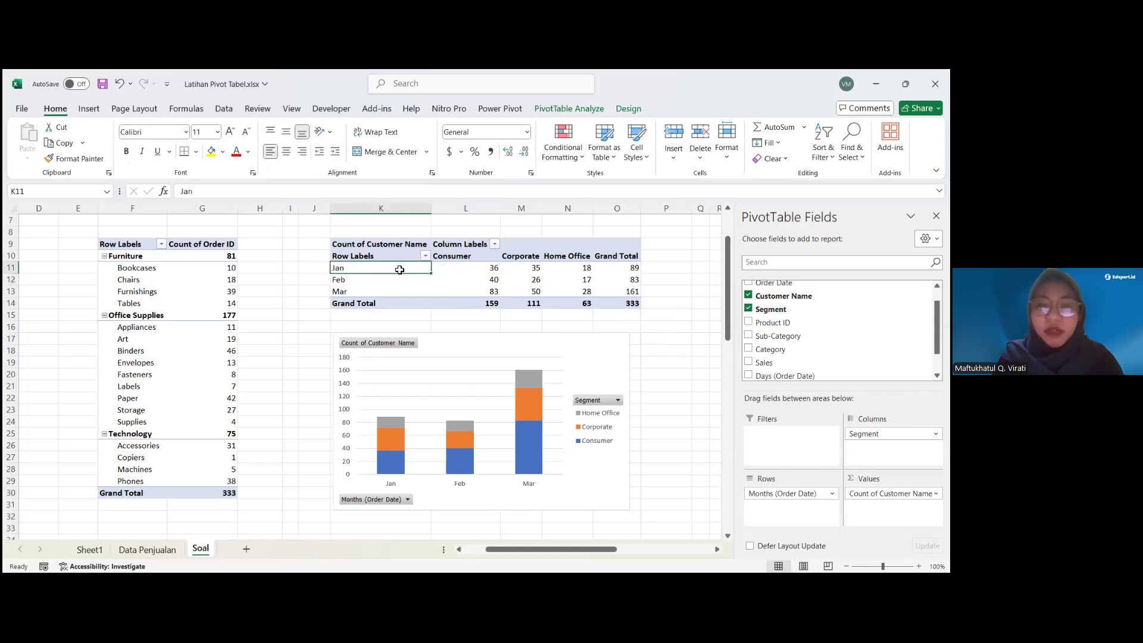
pyautogui.click(569, 267)
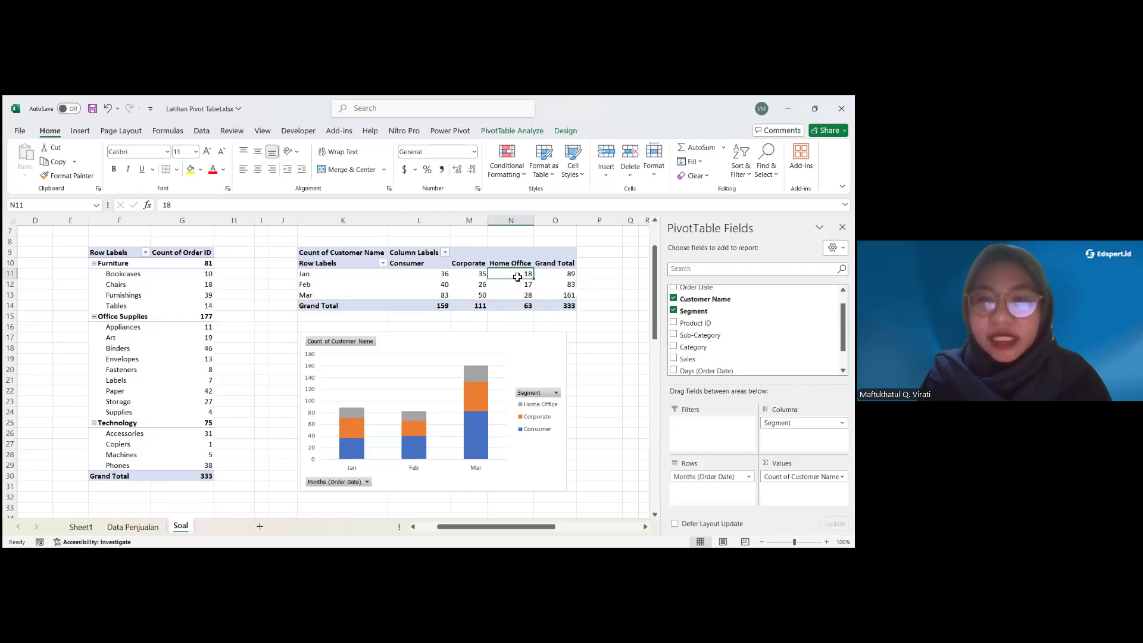
# Show the source records behind January's Home Office customer count on a new sheet, and delete that sheet
pyautogui.doubleClick(518, 275)
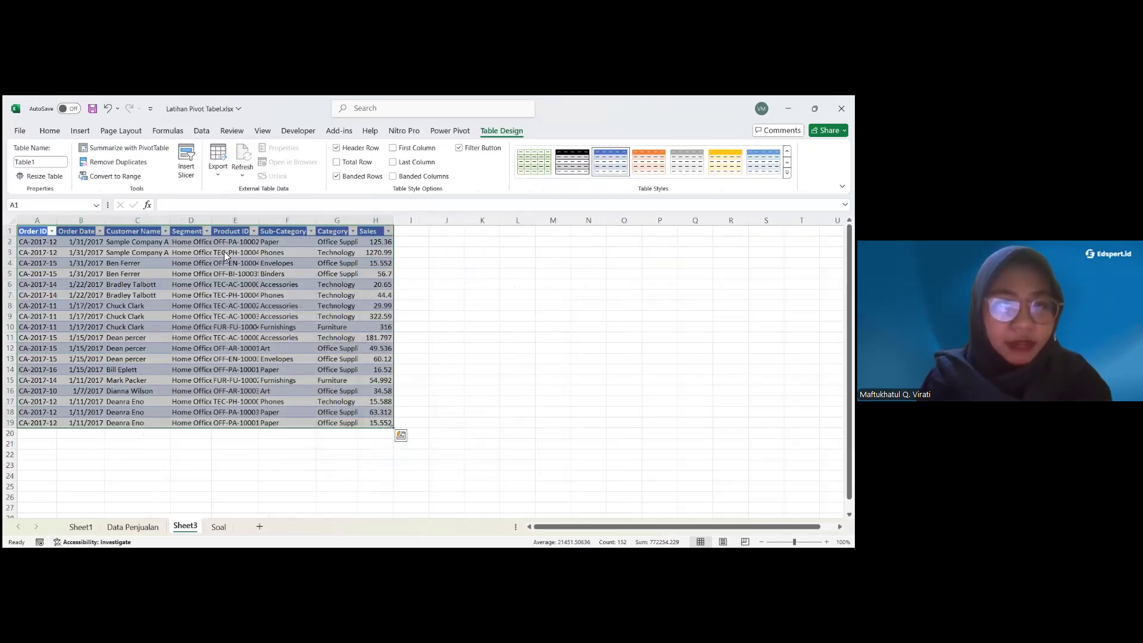
pyautogui.click(136, 263)
pyautogui.scroll(-2, 186, 297)
pyautogui.scroll(2, 186, 298)
pyautogui.scroll(1, 186, 218)
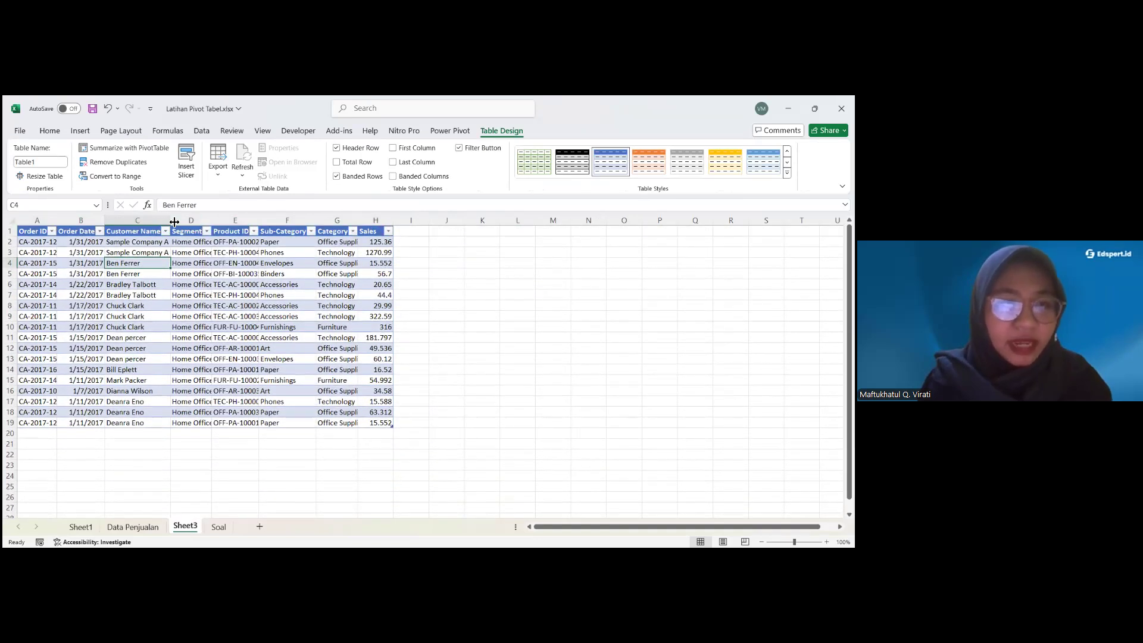
pyautogui.moveTo(174, 222); pyautogui.dragTo(175, 221)
pyautogui.click(43, 247)
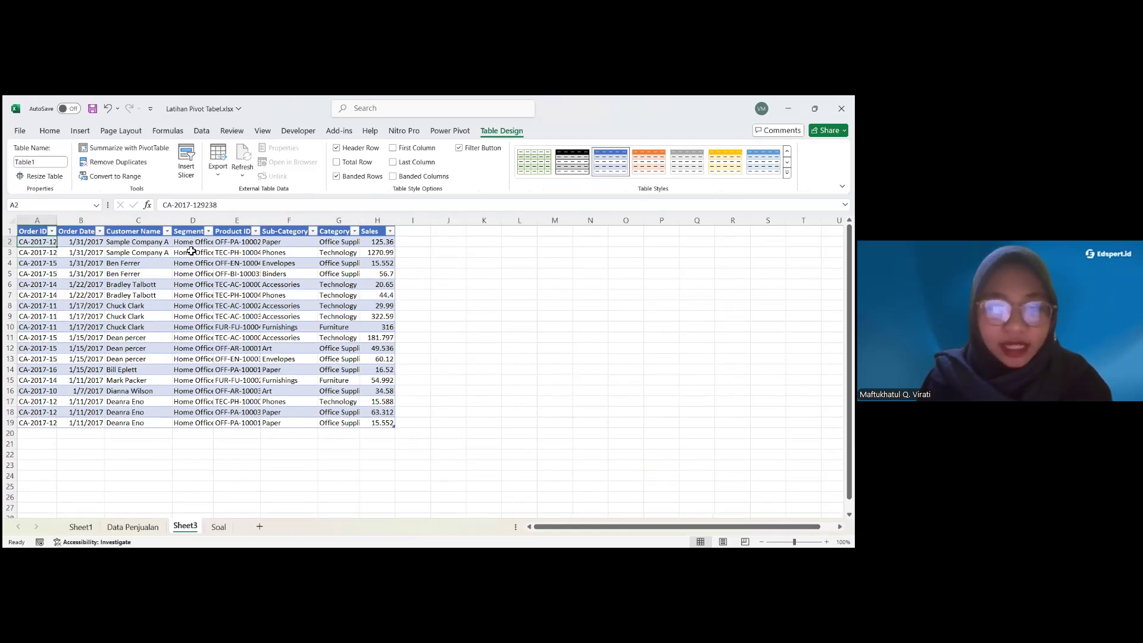
pyautogui.rightClick(191, 525)
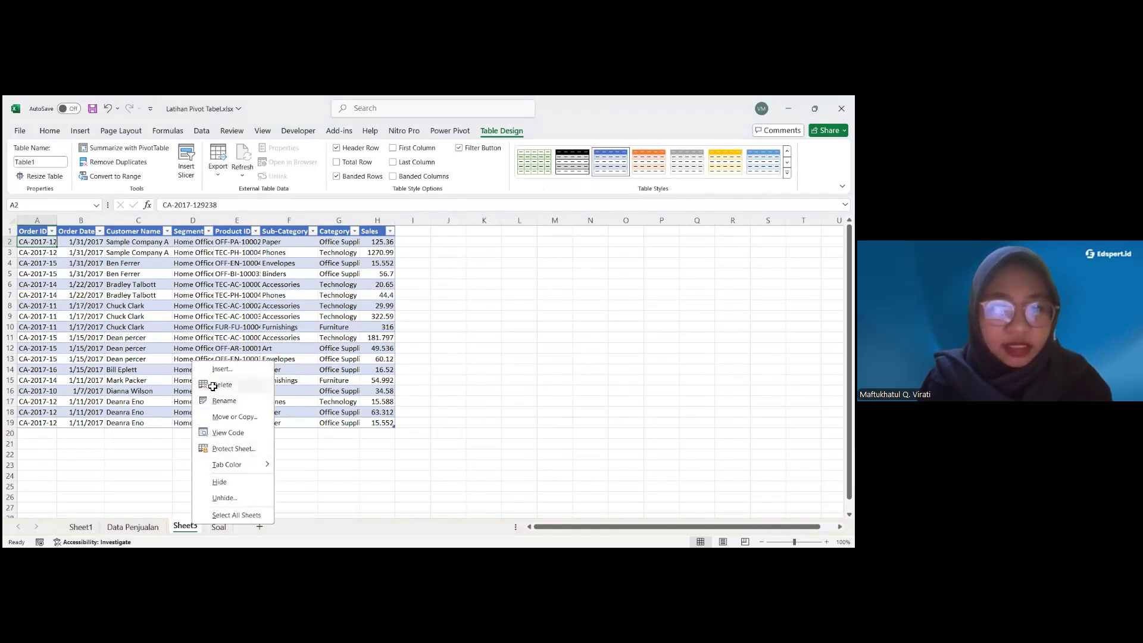
pyautogui.click(213, 385)
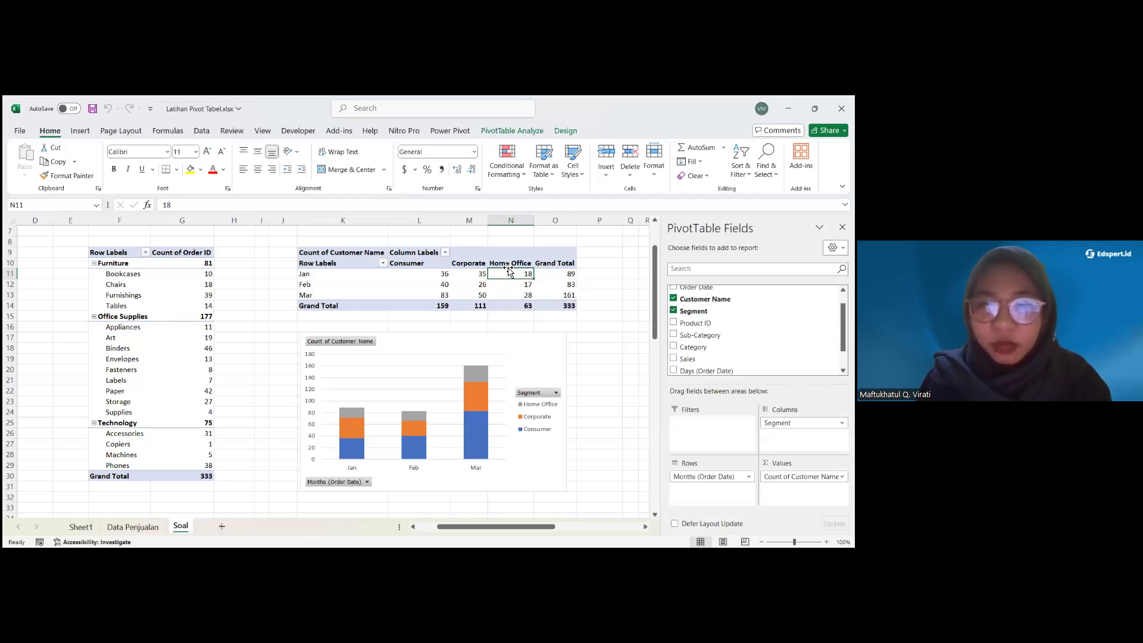
# Extract the records behind the January Home Office count to a new sheet again, and return to the Soal sheet
pyautogui.moveTo(519, 275)
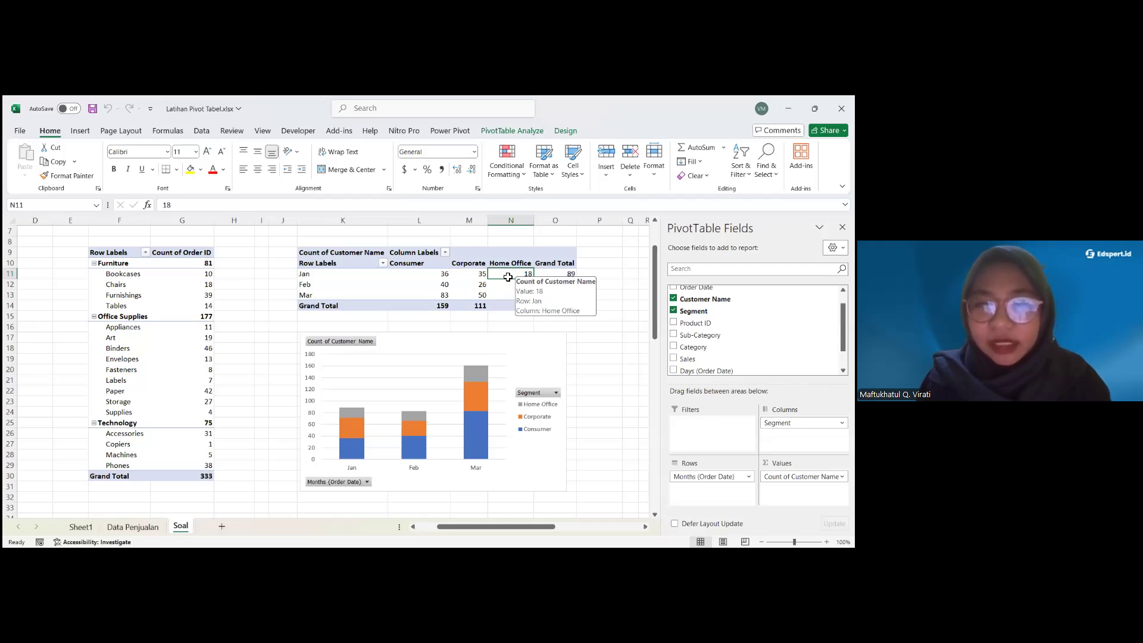
pyautogui.doubleClick(508, 277)
pyautogui.click(239, 252)
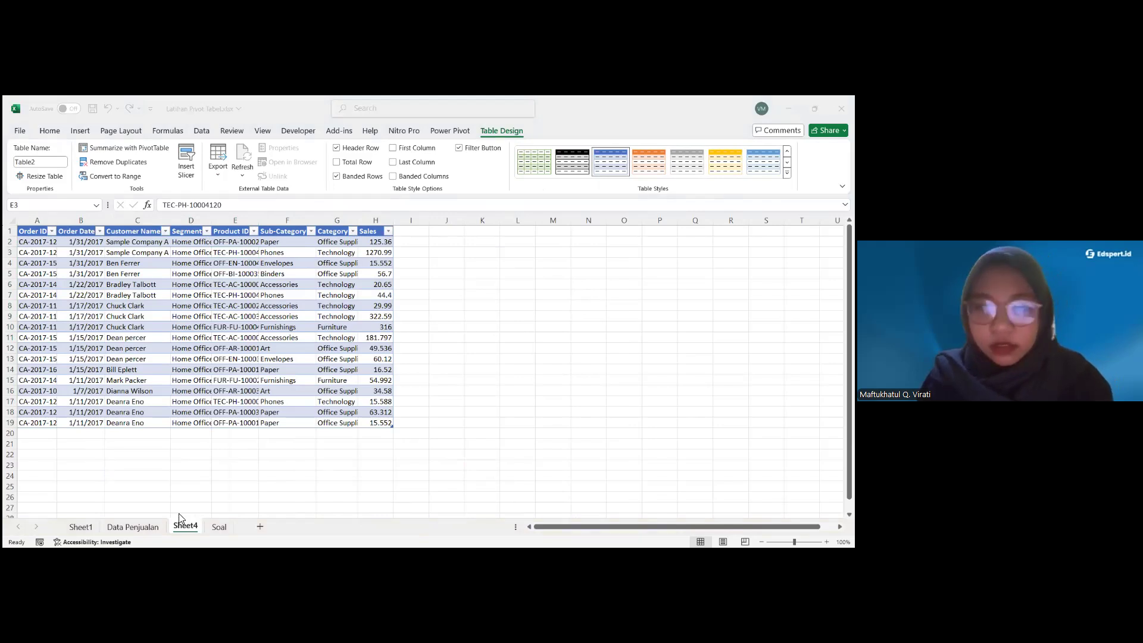
pyautogui.click(219, 527)
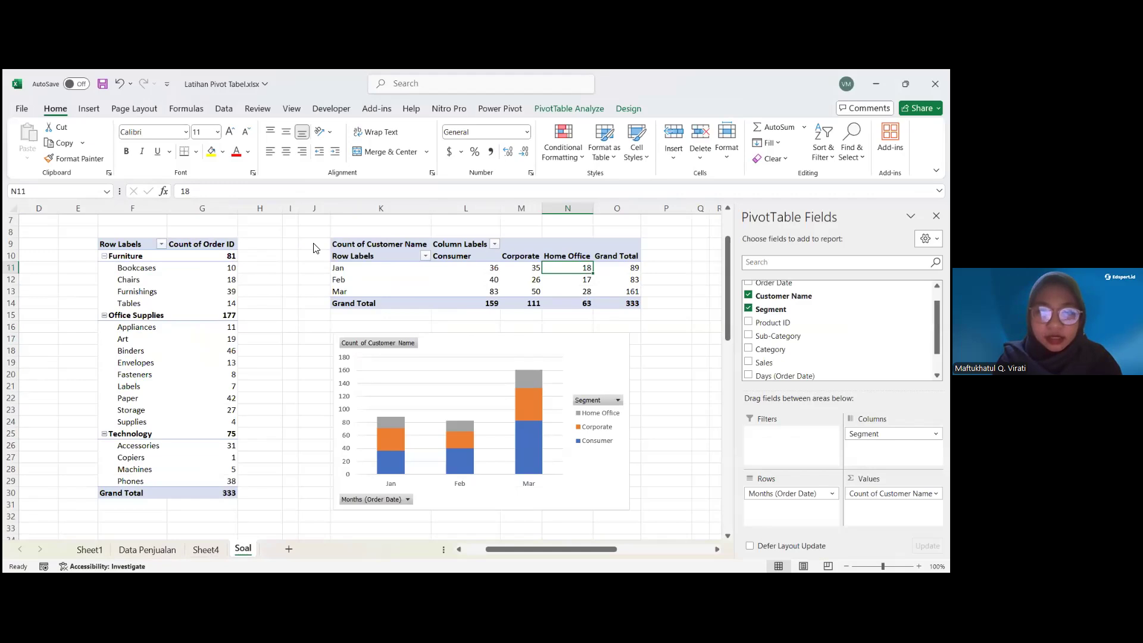
pyautogui.hotkey('alt', 'Tab')
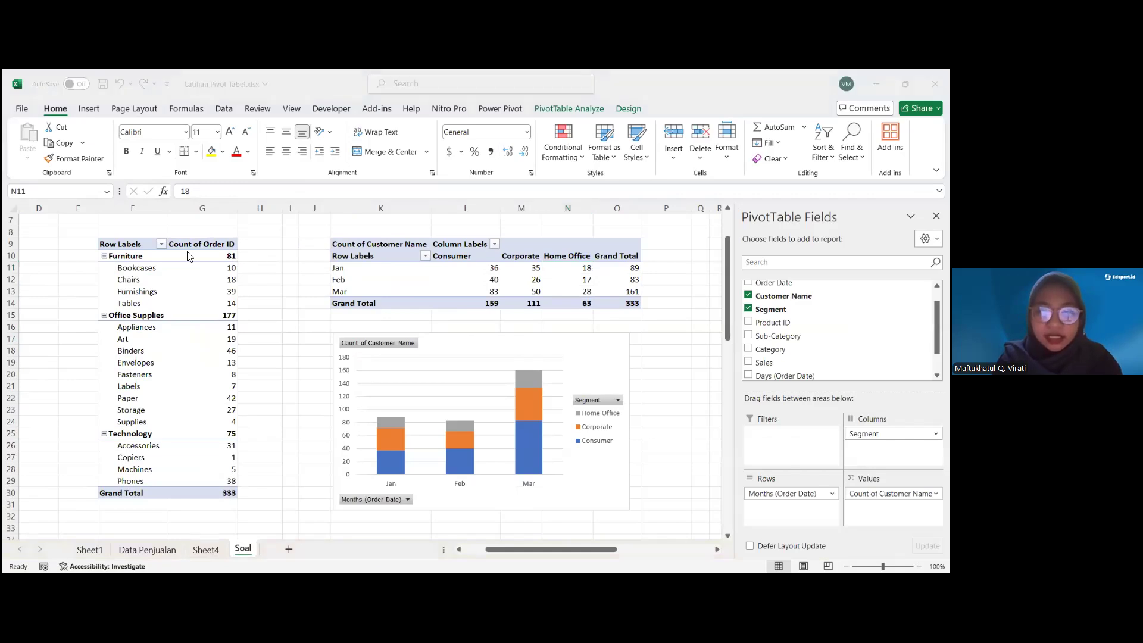
# Insert another 2-D stacked column PivotChart from the customer count range K10:N13, and delete that duplicate chart
pyautogui.moveTo(395, 257); pyautogui.dragTo(571, 294)
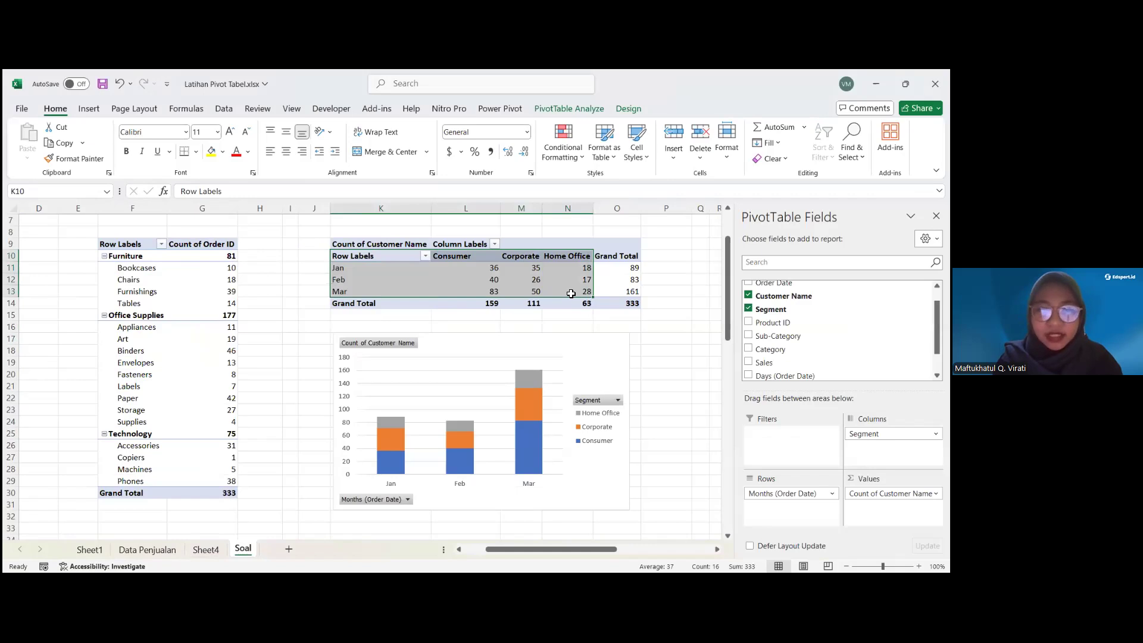
pyautogui.click(90, 111)
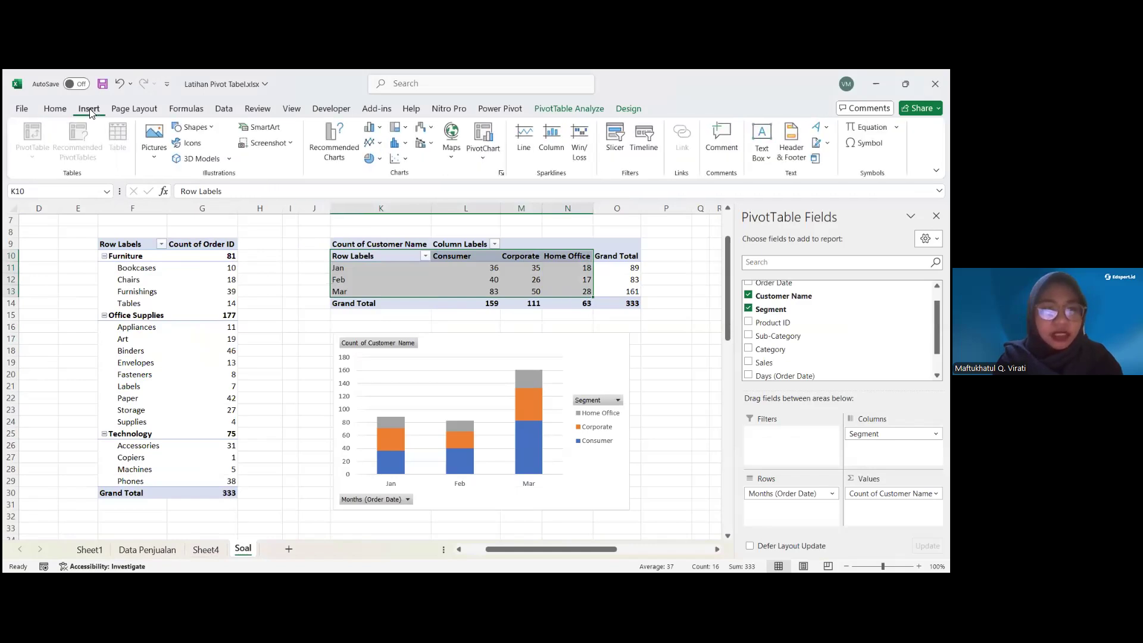
pyautogui.click(370, 126)
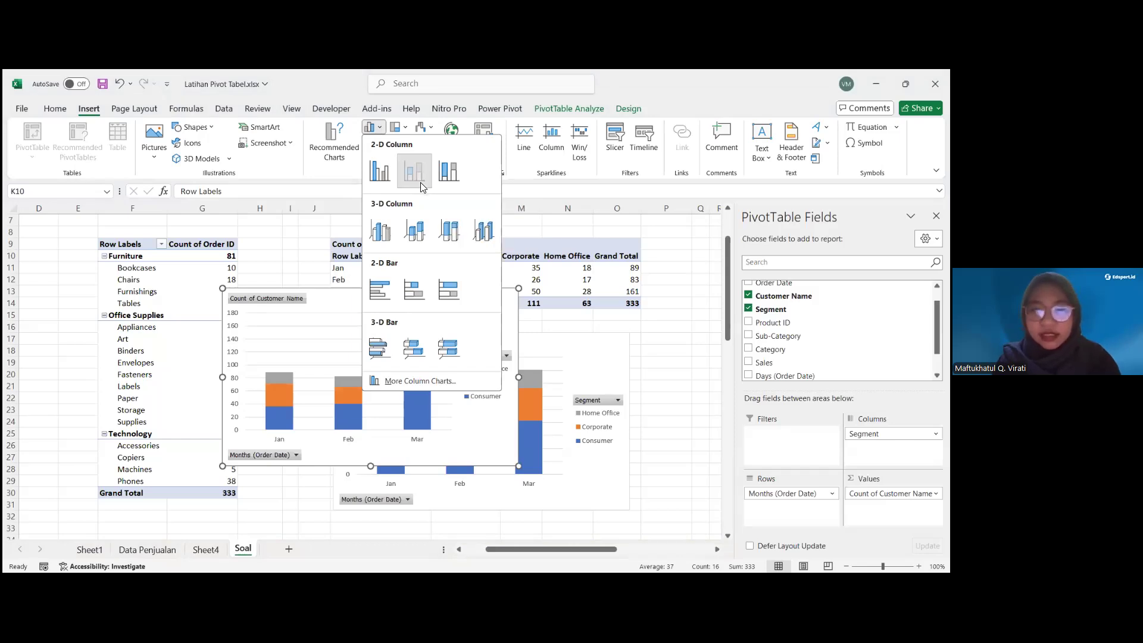
pyautogui.click(421, 183)
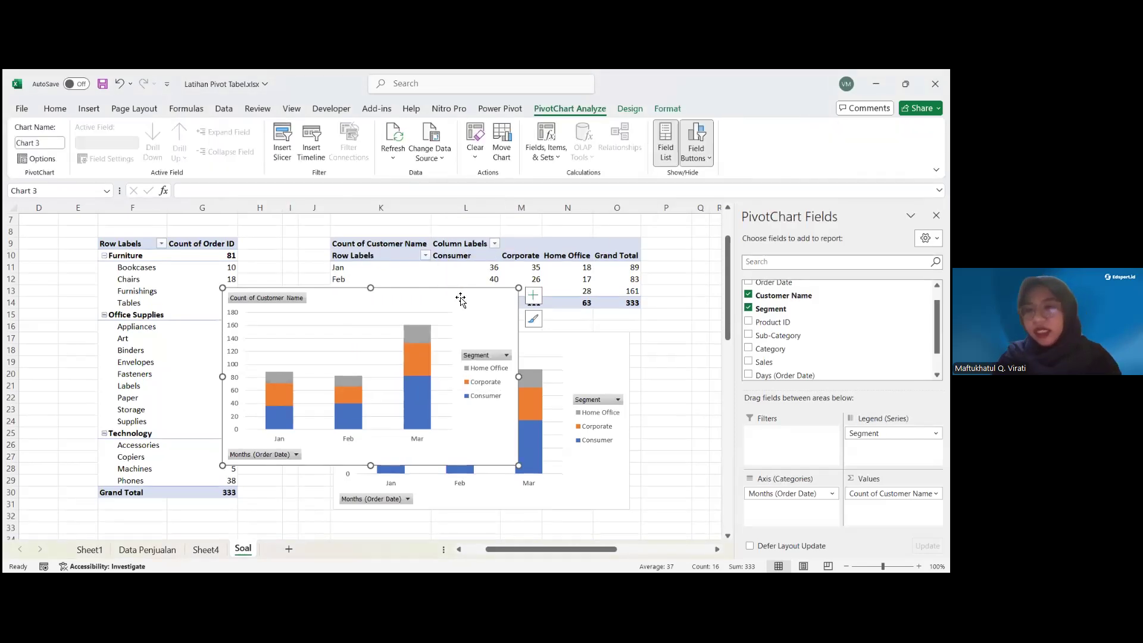
pyautogui.press('Delete')
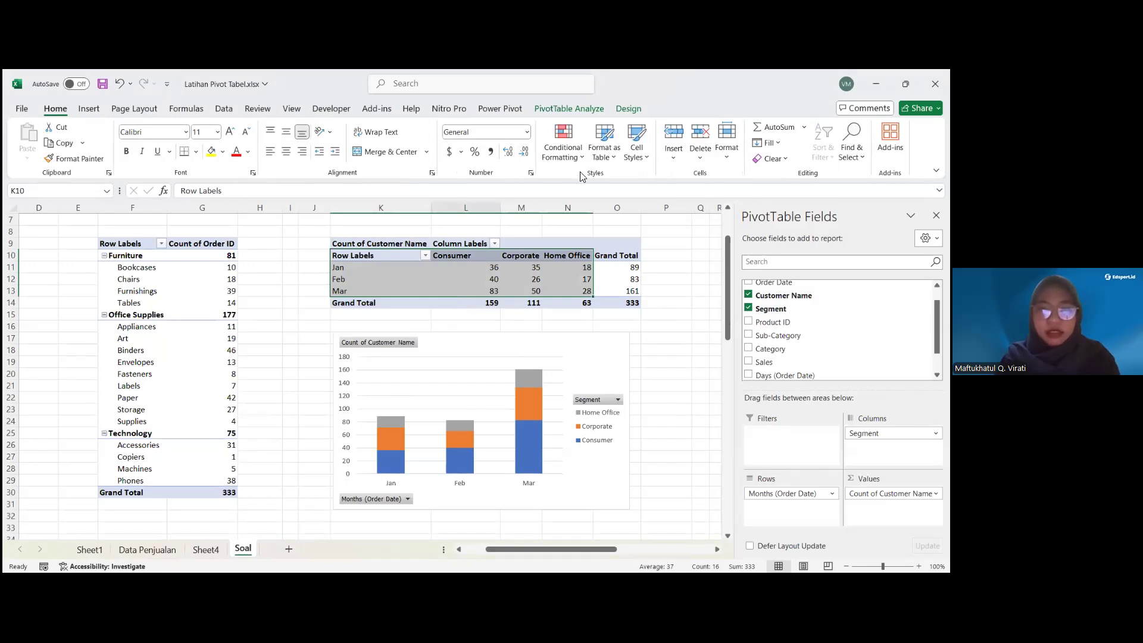
pyautogui.click(496, 325)
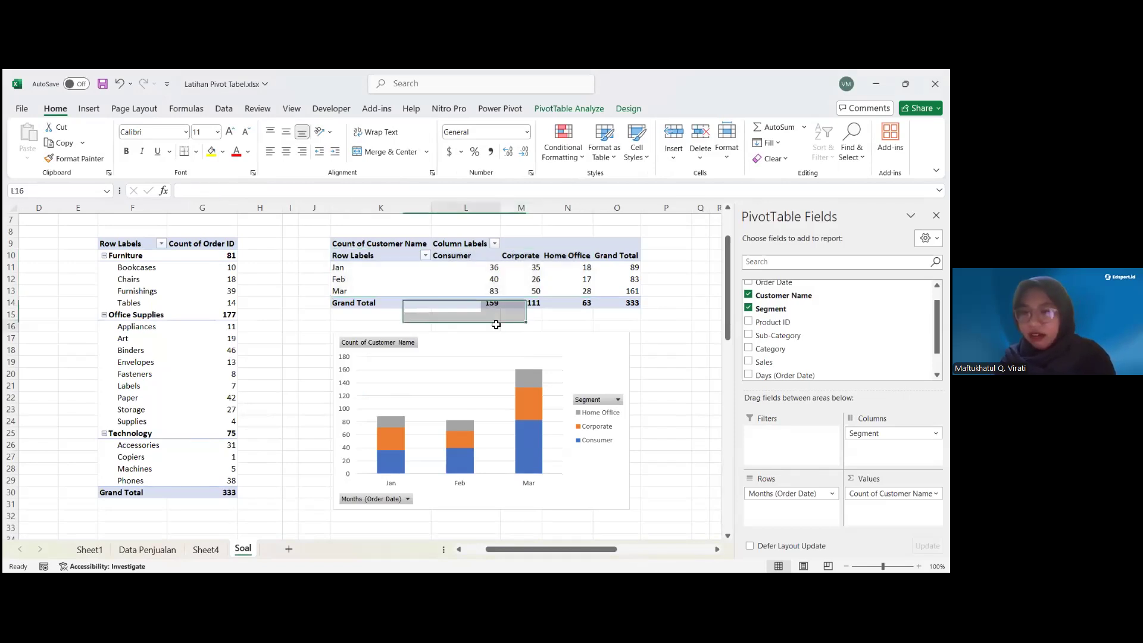
# Remove Months (Order Date) from the rows of the customer count PivotTable
pyautogui.hscroll(-2, 496, 324)
pyautogui.scroll(1, 496, 325)
pyautogui.scroll(1, 321, 309)
pyautogui.hscroll(-1, 321, 309)
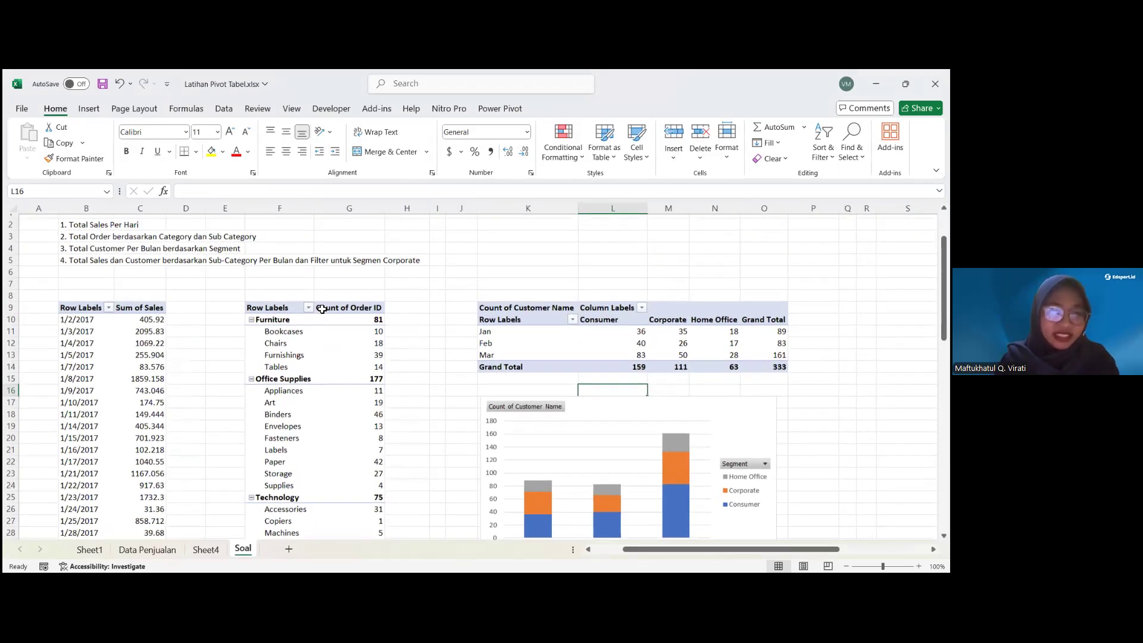
pyautogui.scroll(1, 321, 309)
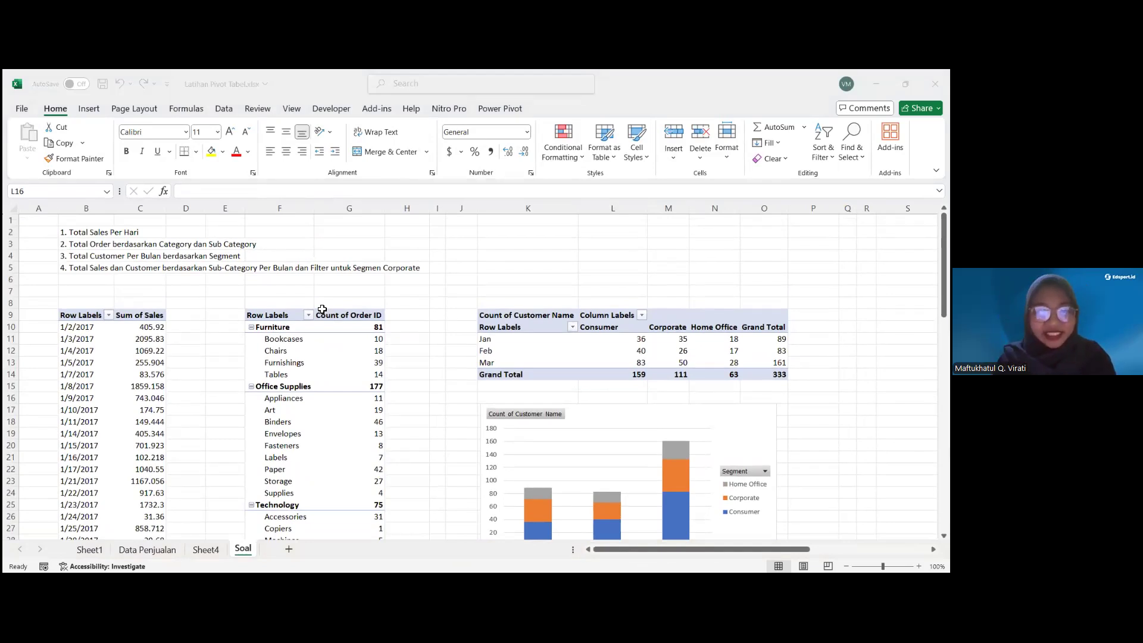
pyautogui.click(562, 358)
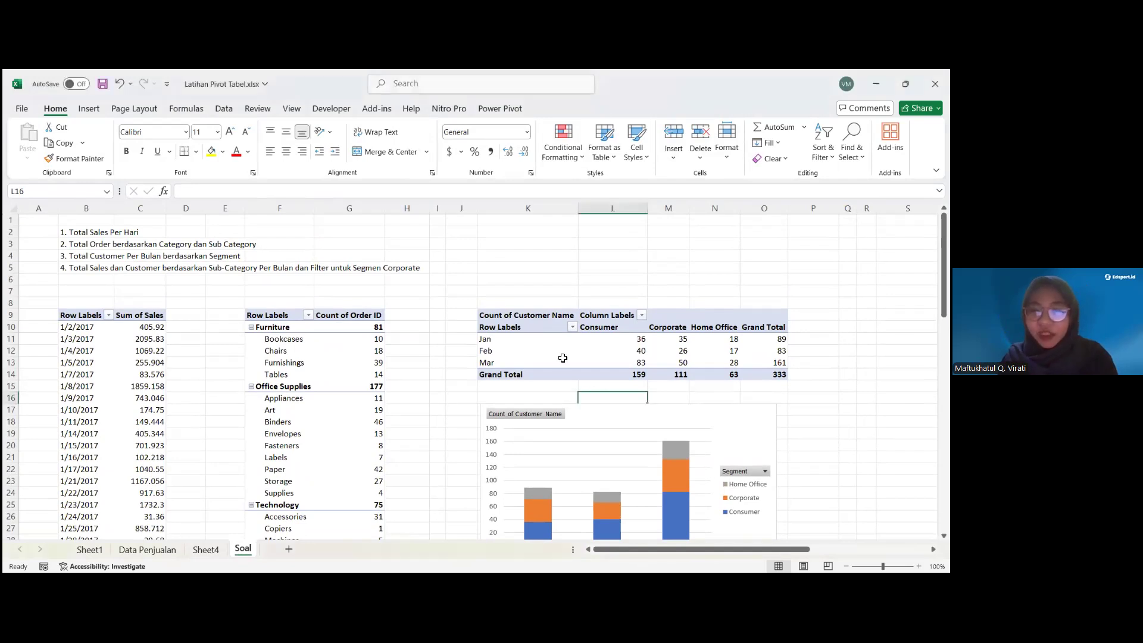
pyautogui.click(563, 358)
pyautogui.scroll(1, 768, 303)
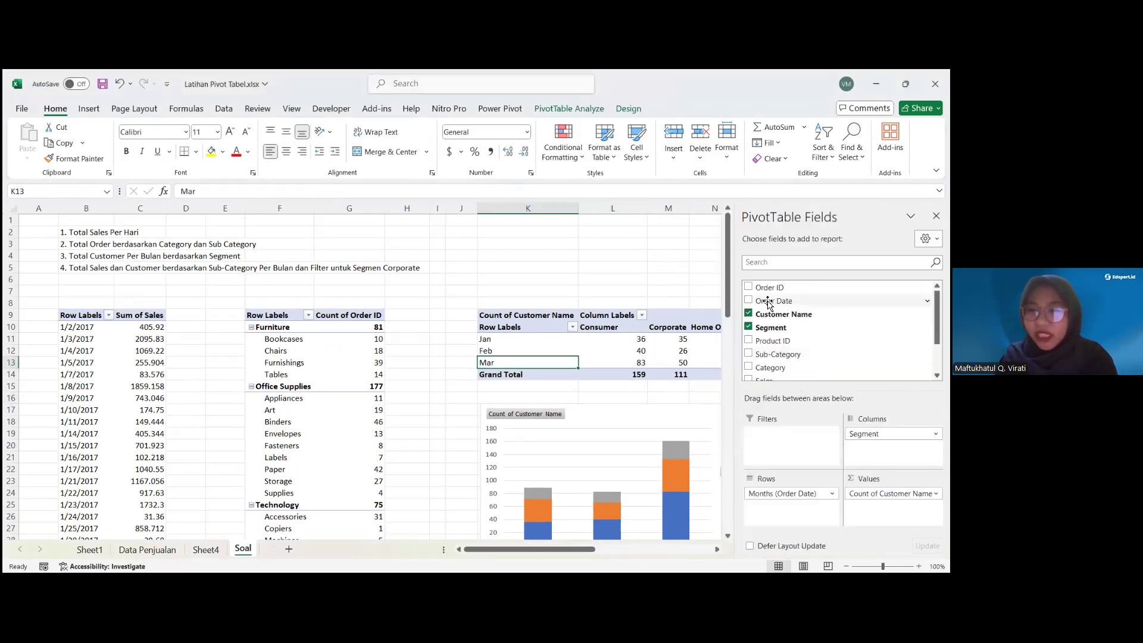
pyautogui.moveTo(768, 304); pyautogui.dragTo(783, 488)
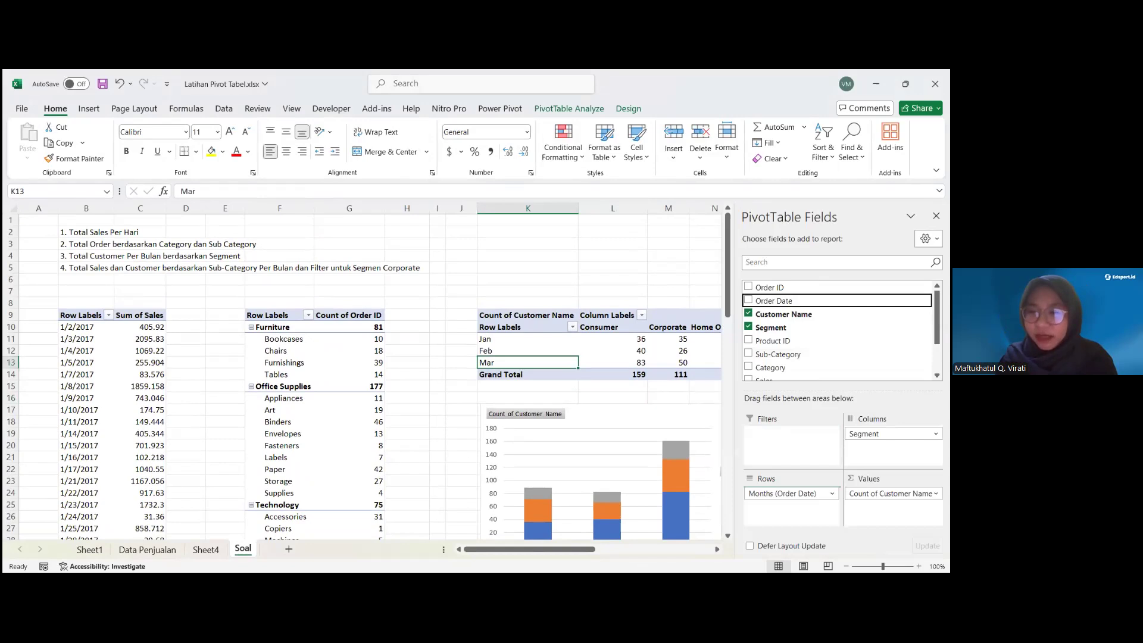
pyautogui.scroll(-2, 836, 330)
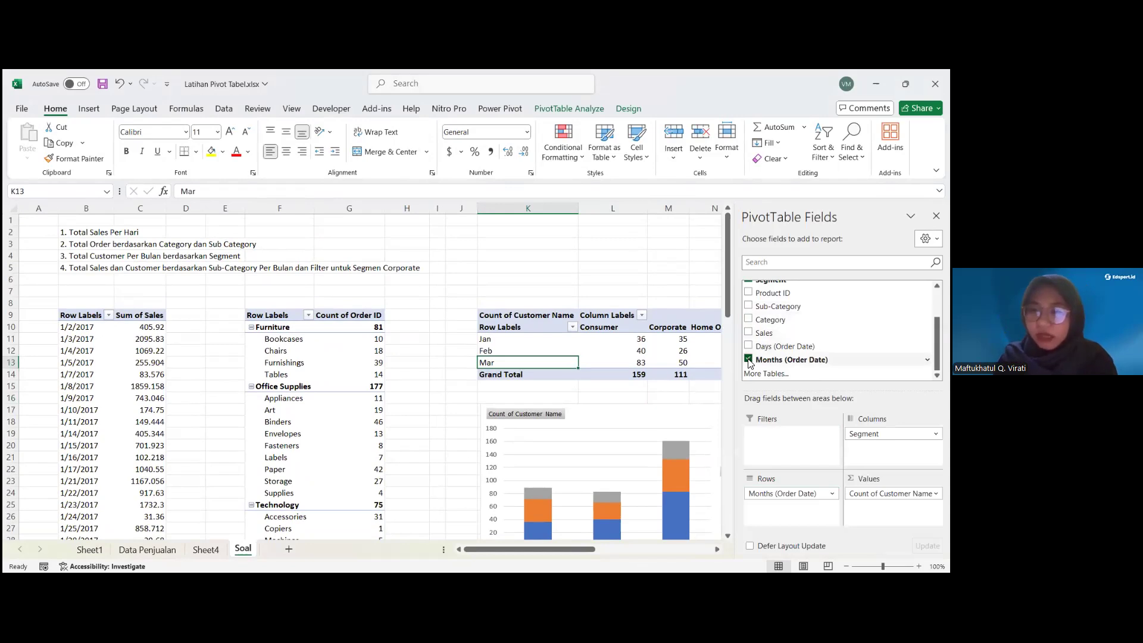
pyautogui.click(749, 359)
pyautogui.scroll(1, 750, 354)
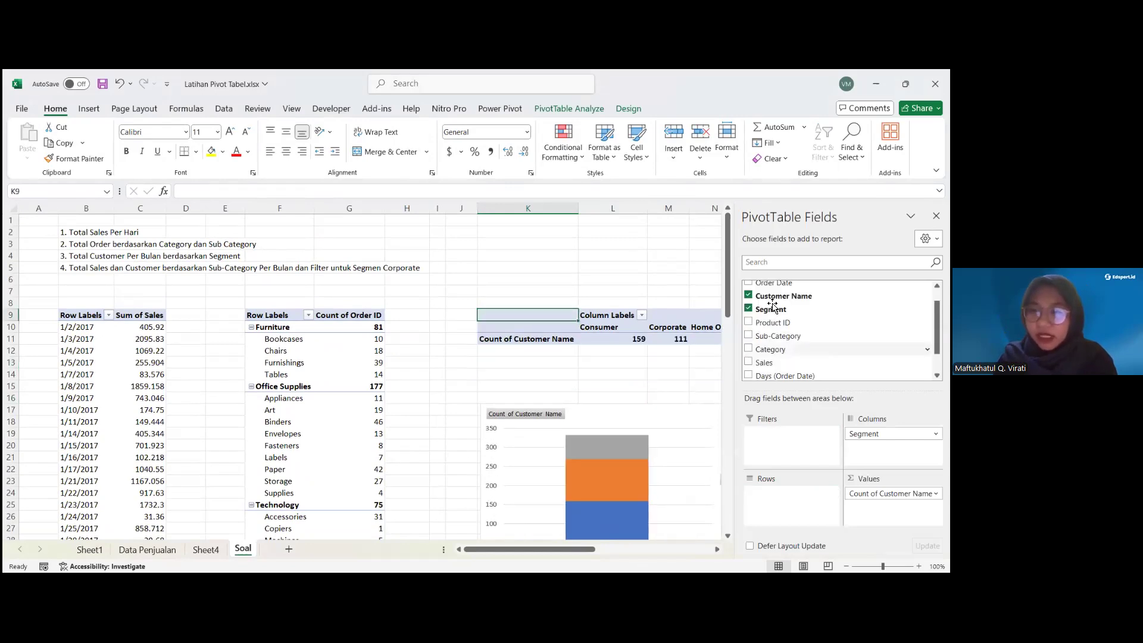
# Add Order Date to the customer count PivotTable's rows, and remove the Days and Order Date levels so only Months remains
pyautogui.scroll(1, 772, 305)
pyautogui.moveTo(773, 302); pyautogui.dragTo(790, 503)
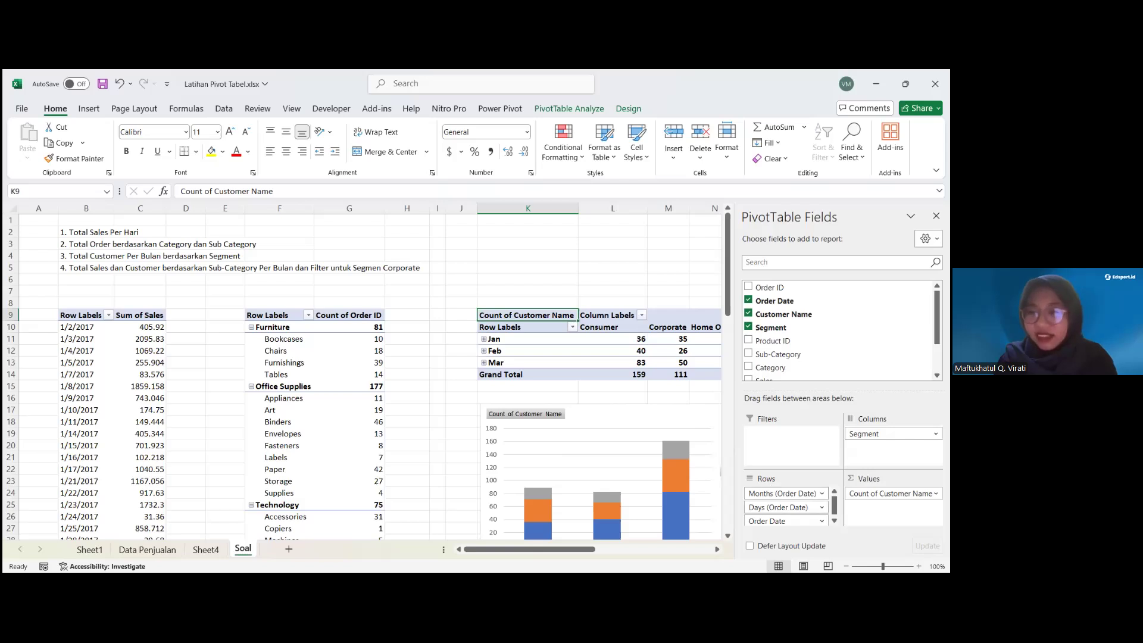
pyautogui.scroll(-3, 748, 359)
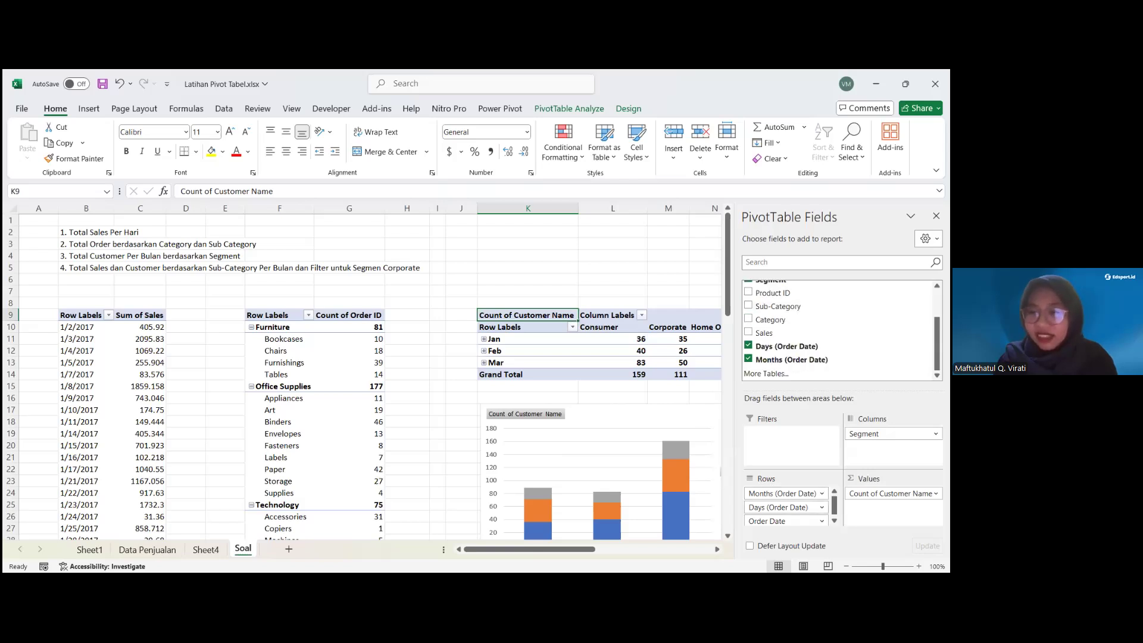
pyautogui.click(748, 346)
pyautogui.scroll(1, 749, 333)
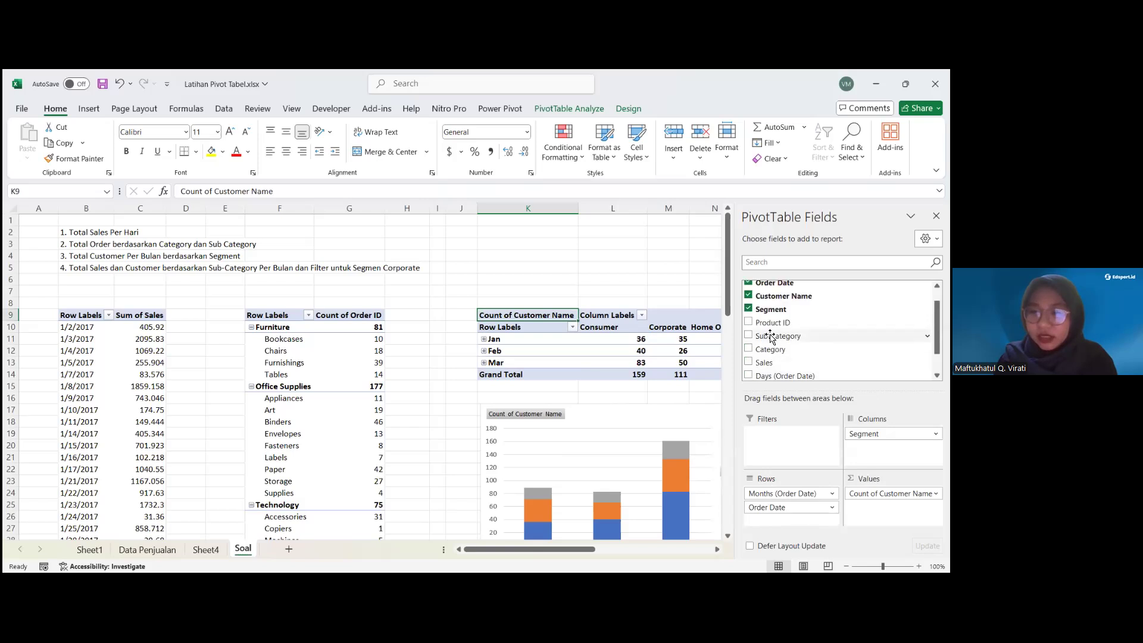
pyautogui.scroll(1, 750, 301)
pyautogui.click(748, 301)
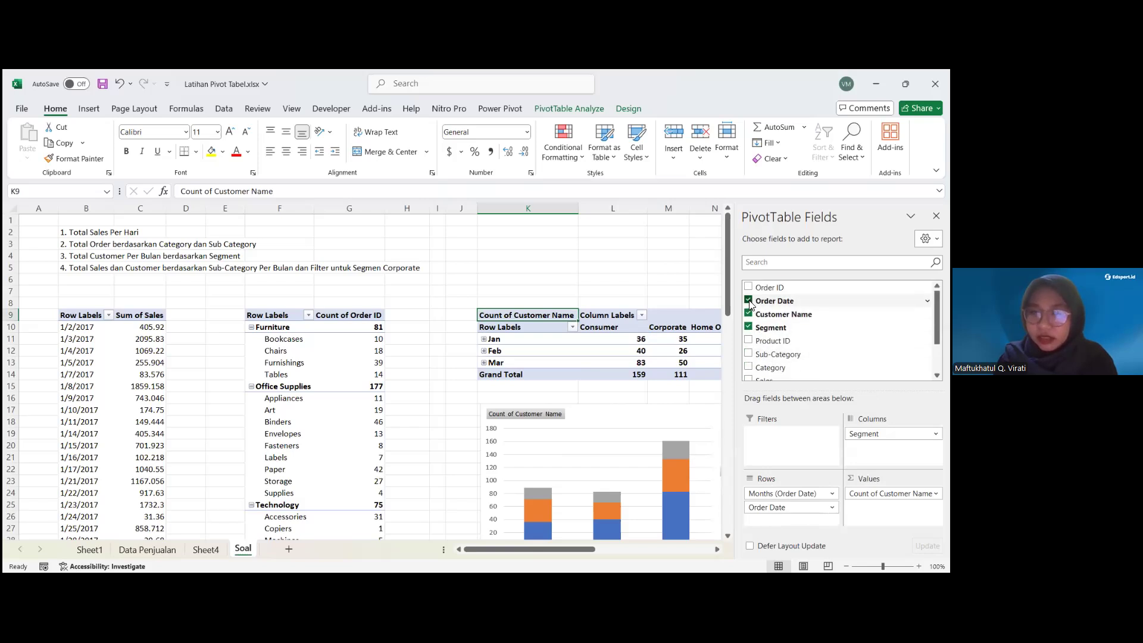
pyautogui.hscroll(2, 500, 370)
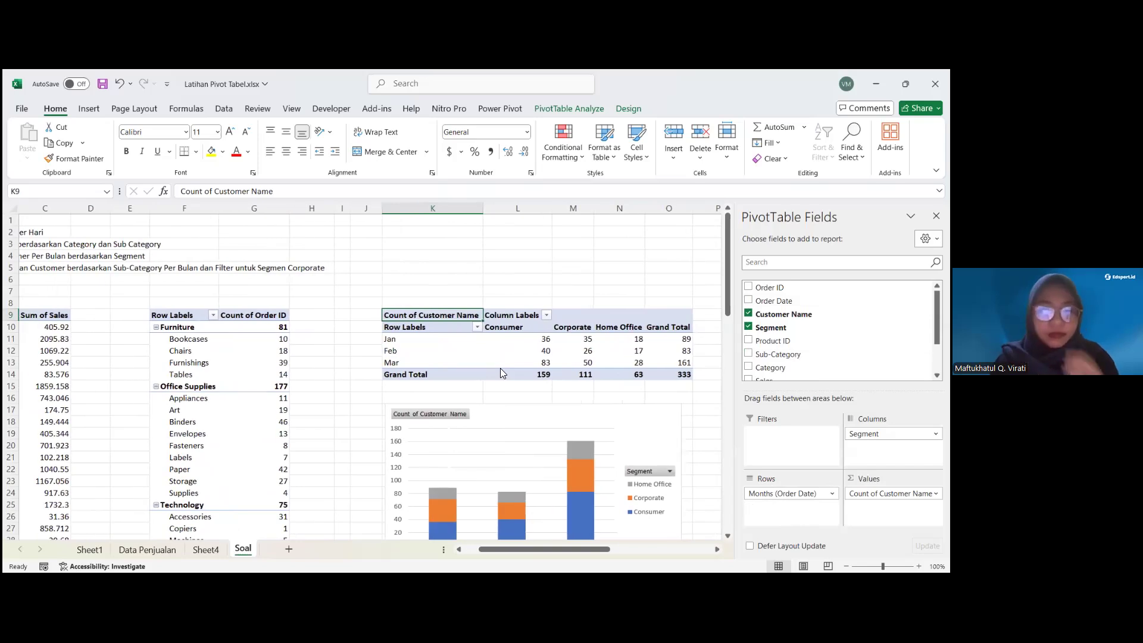
pyautogui.click(413, 291)
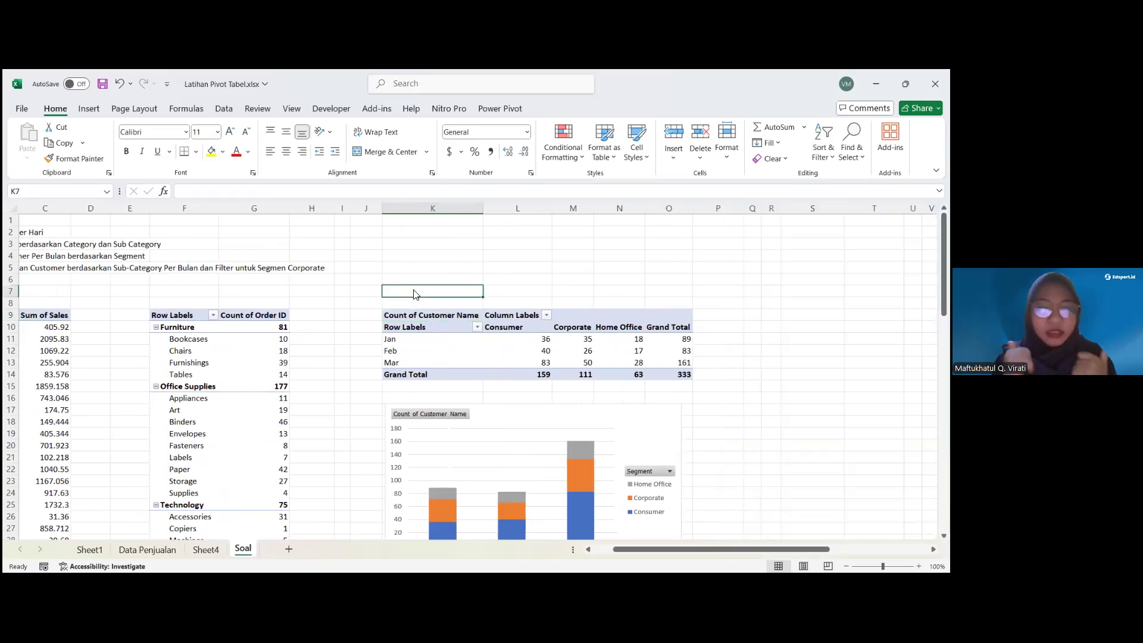
# Copy the customer count PivotTable in K9:O14 for exercise 4 and paste it at S9
pyautogui.hscroll(-3, 414, 291)
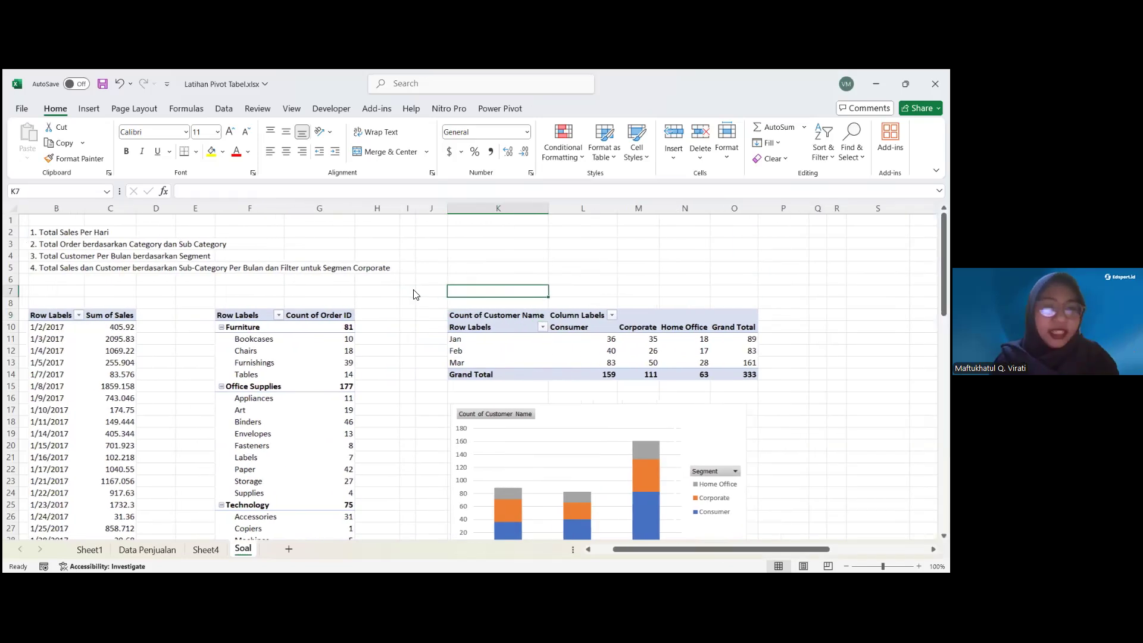
pyautogui.click(67, 270)
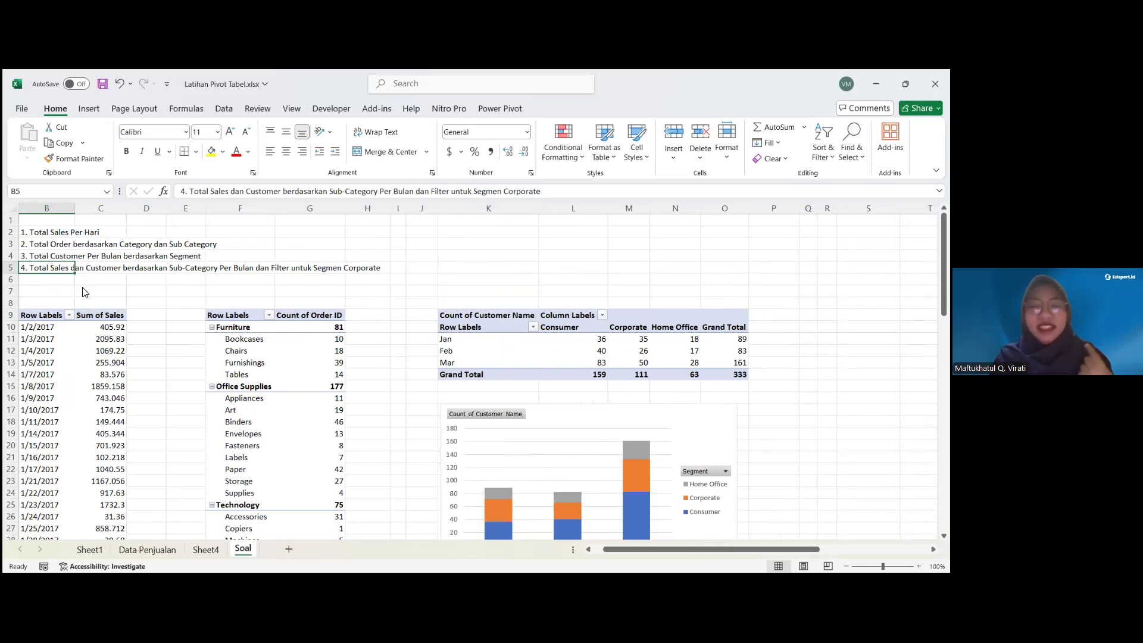
pyautogui.hscroll(-1, 353, 287)
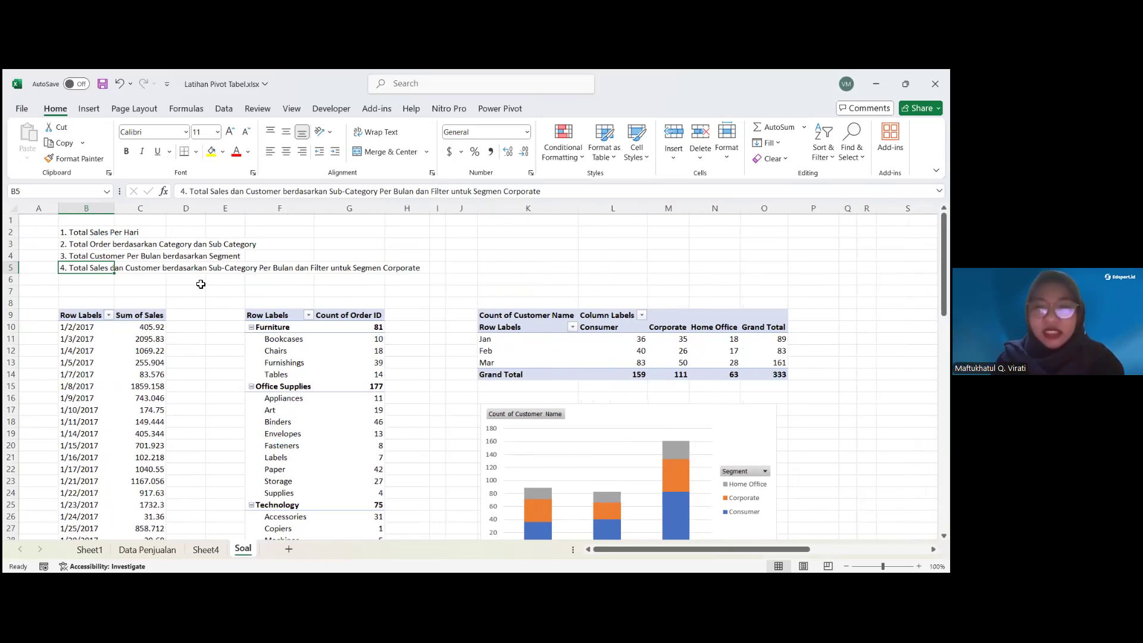
pyautogui.hscroll(3, 518, 304)
pyautogui.click(340, 316)
pyautogui.moveTo(552, 385); pyautogui.dragTo(631, 382)
pyautogui.hotkey('ctrl', 'c')
pyautogui.hscroll(3, 630, 377)
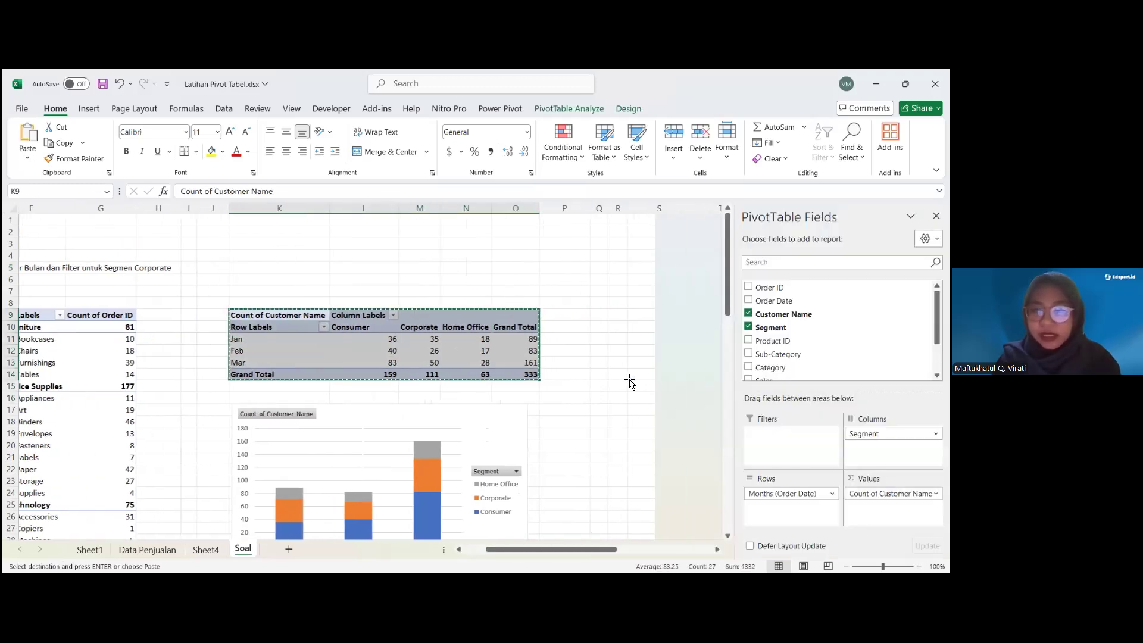
pyautogui.click(602, 317)
pyautogui.hscroll(4, 566, 323)
pyautogui.hotkey('ctrl', 'v')
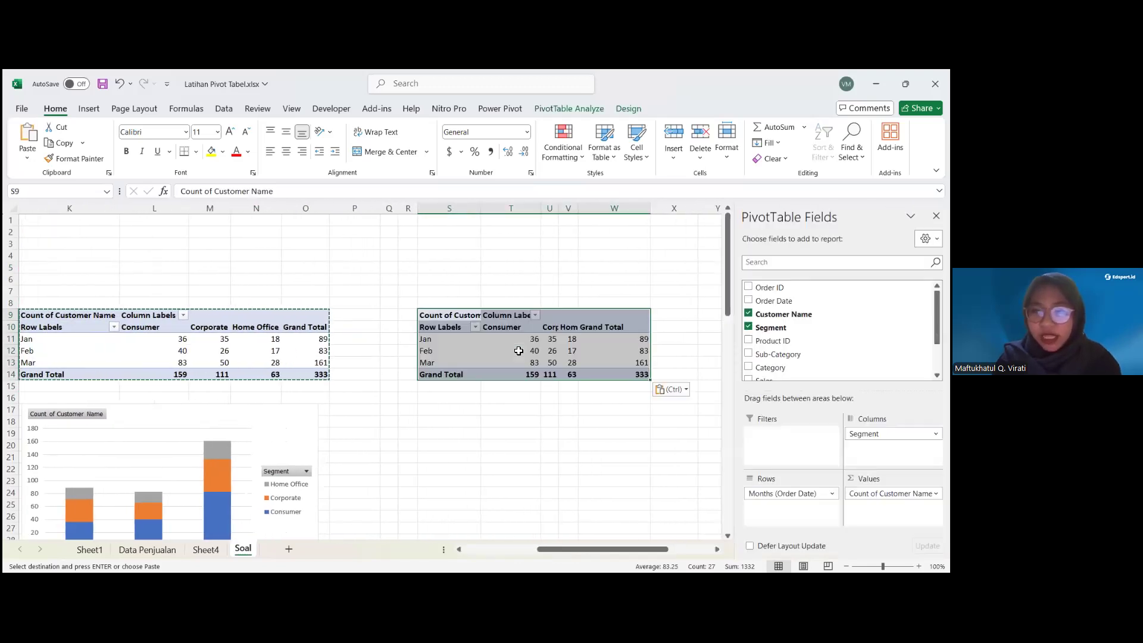
# Copy the exercise 4 question text from B5 to S6, above the pasted PivotTable
pyautogui.hscroll(-5, 368, 301)
pyautogui.hscroll(-5, 367, 301)
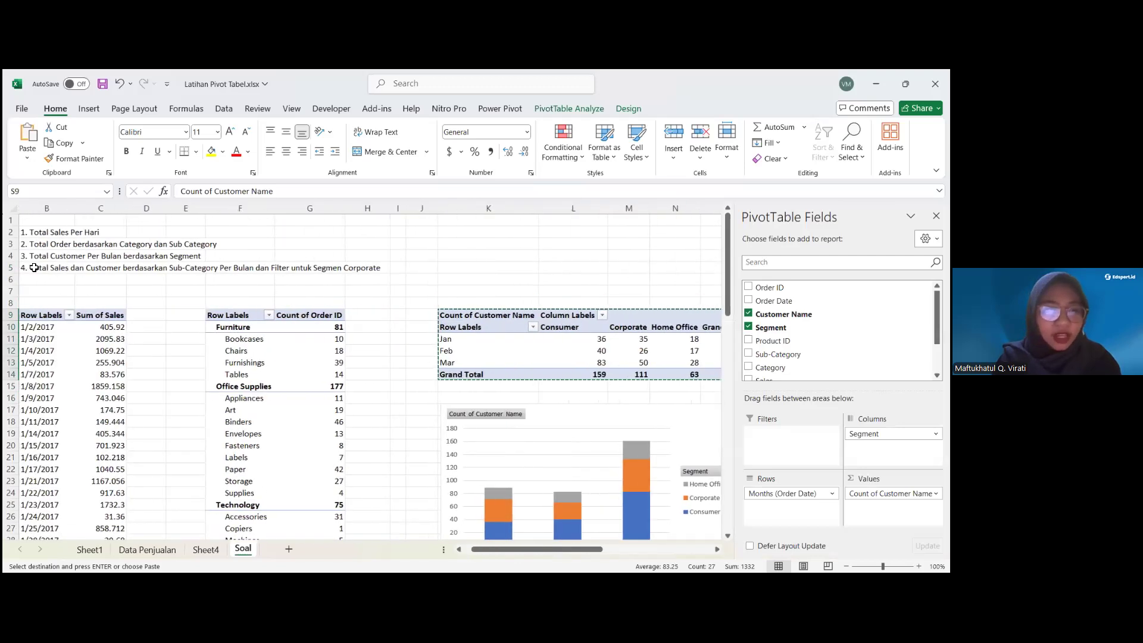
pyautogui.click(168, 265)
pyautogui.hscroll(3, 244, 248)
pyautogui.hscroll(2, 251, 248)
pyautogui.click(603, 277)
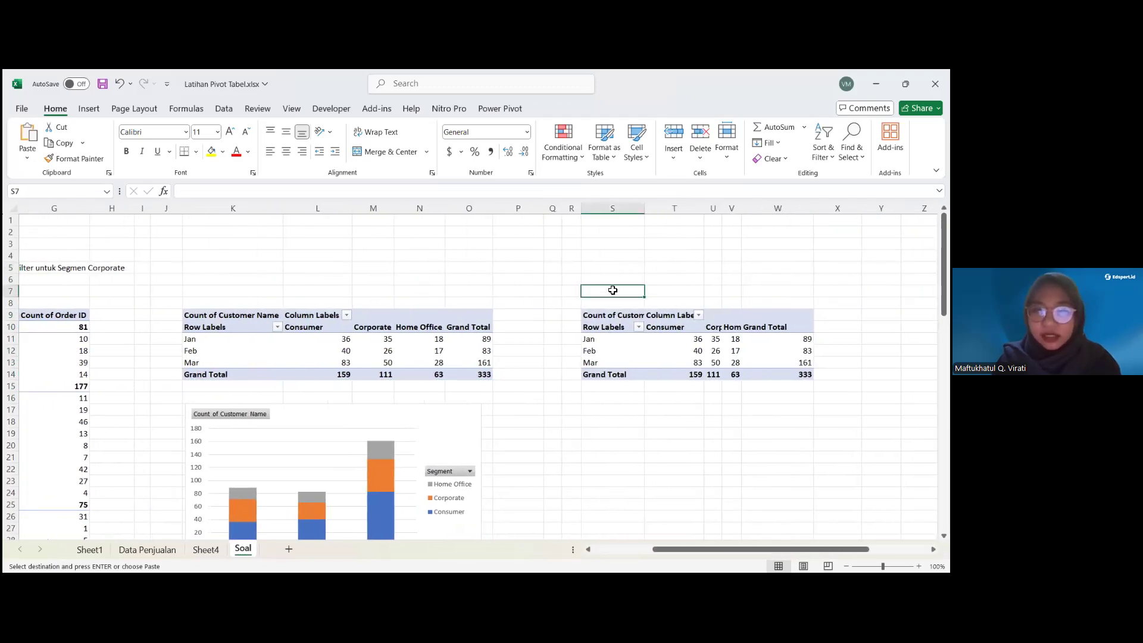
pyautogui.hotkey('ctrl', 'v')
pyautogui.hscroll(5, 603, 277)
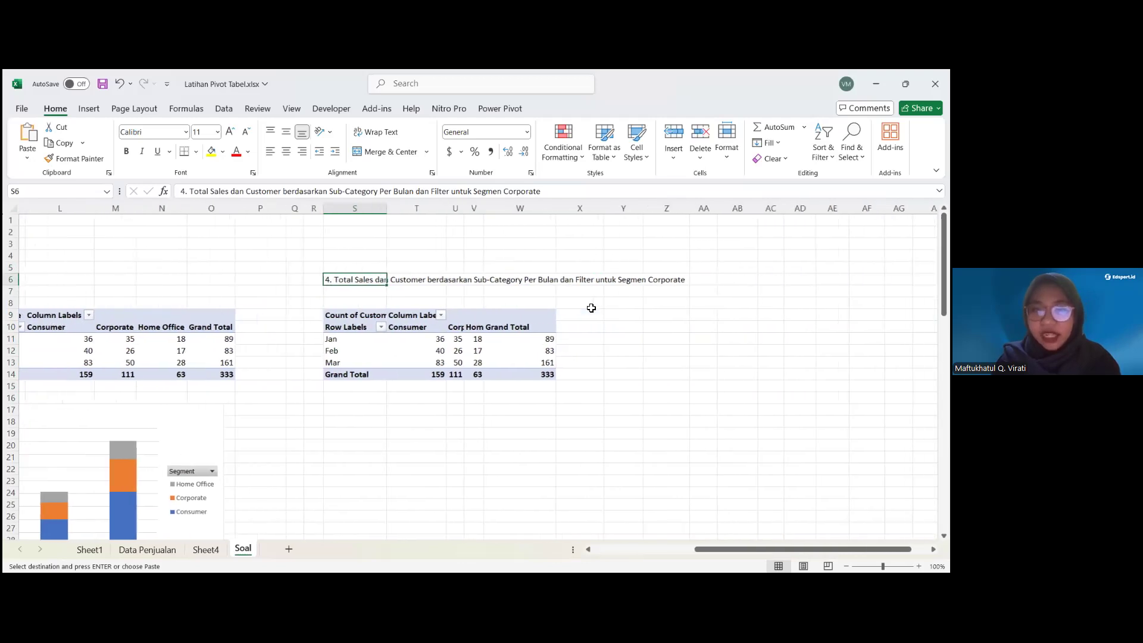
# Add Sales to the values of the copied PivotTable at S9 and remove Segment from its columns
pyautogui.click(457, 352)
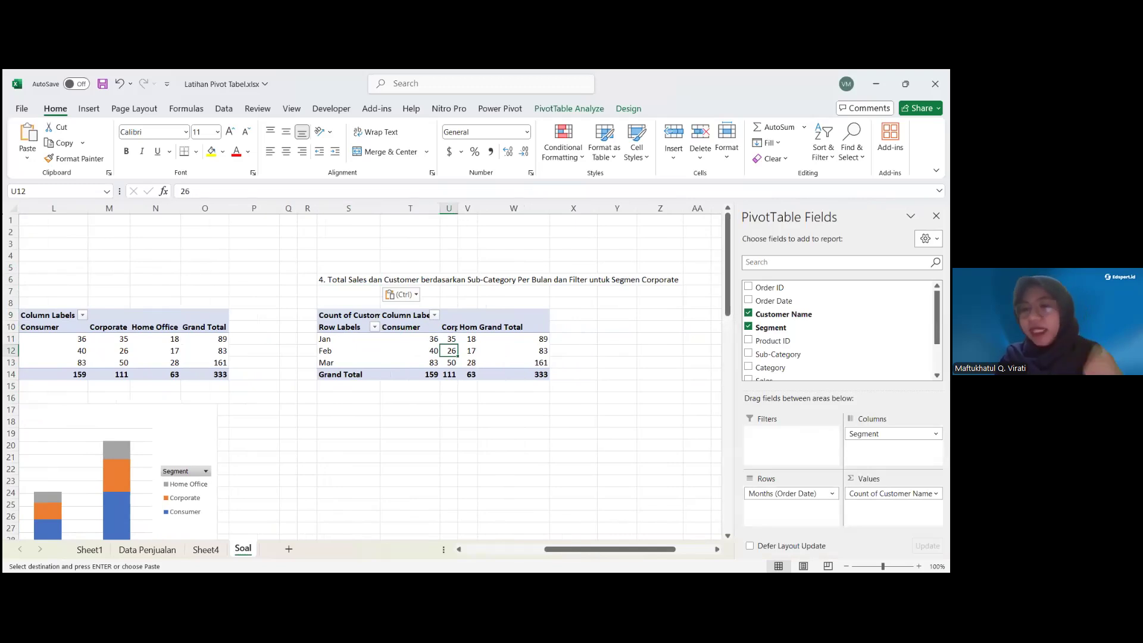
pyautogui.scroll(-3, 836, 330)
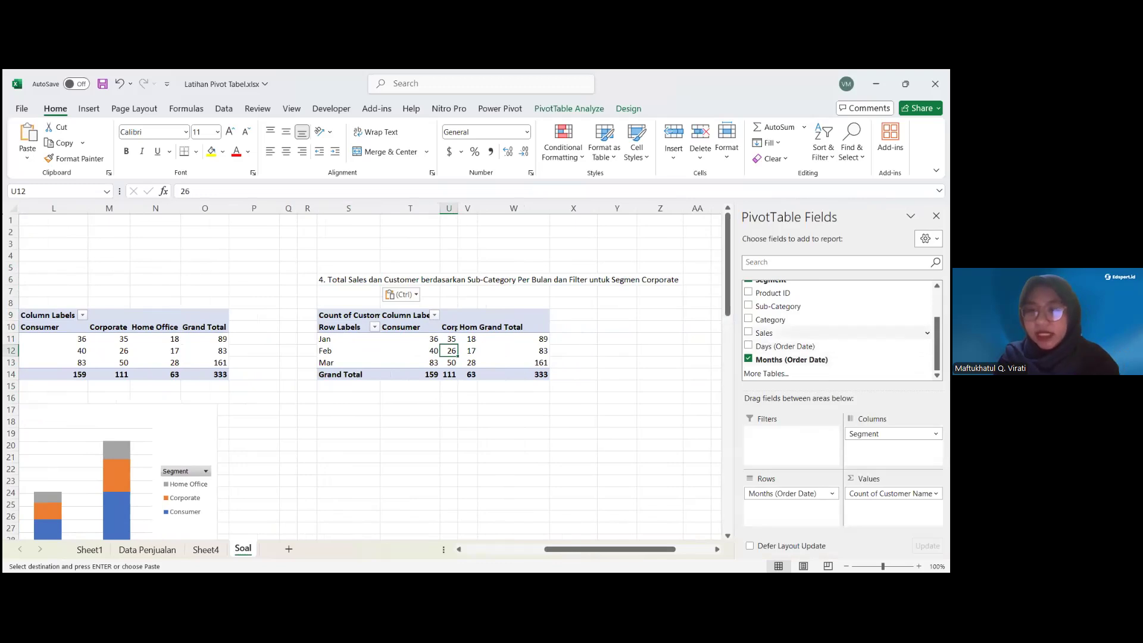
pyautogui.click(748, 332)
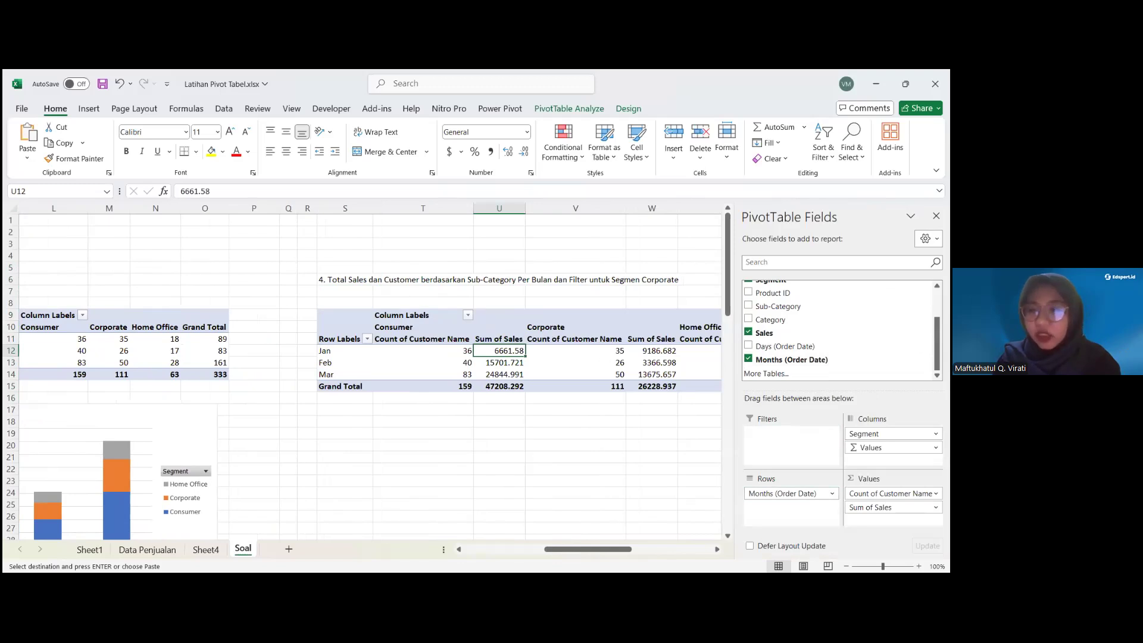
pyautogui.moveTo(881, 434); pyautogui.dragTo(857, 334)
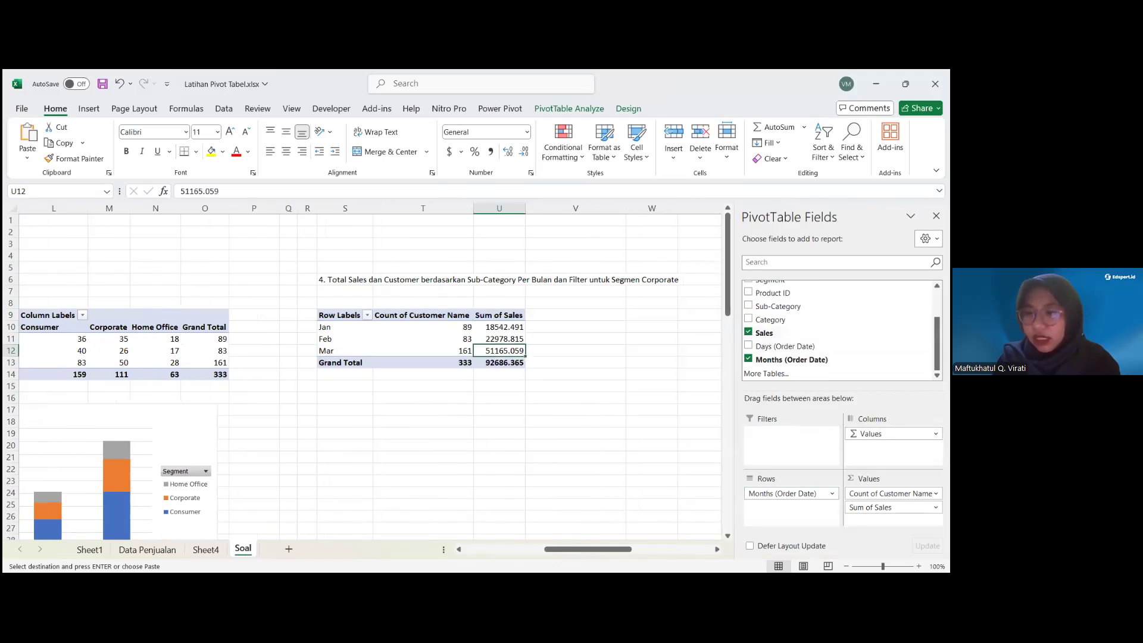
# Add Sub-Category to the copied PivotTable's rows and move Months (Order Date) from rows to columns
pyautogui.click(774, 306)
pyautogui.moveTo(789, 493); pyautogui.dragTo(887, 444)
pyautogui.scroll(-2, 672, 375)
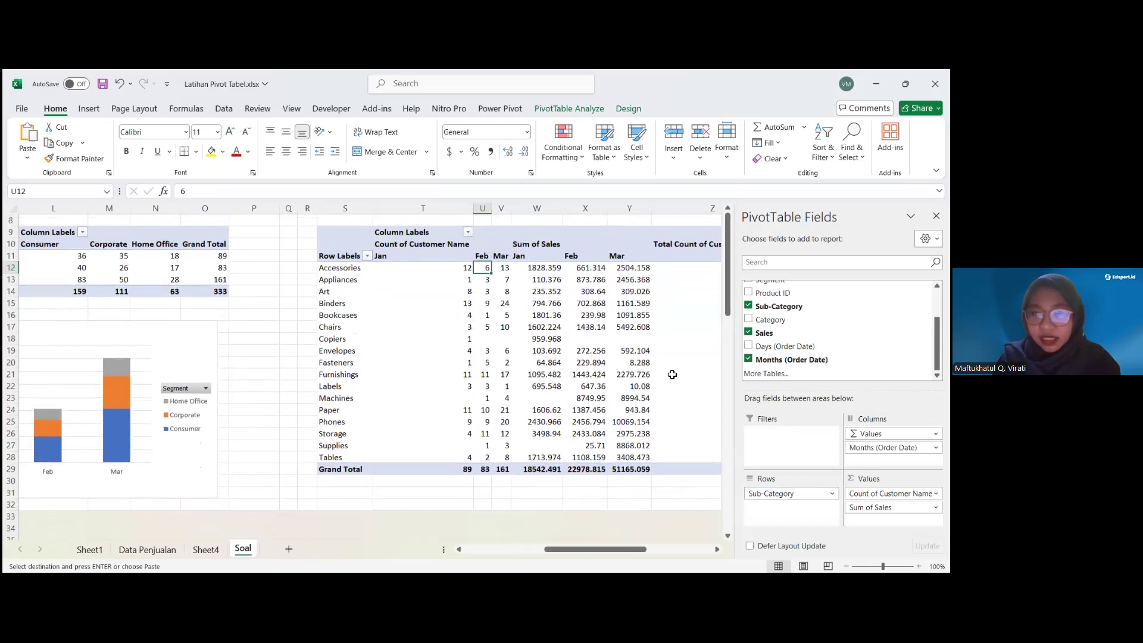
# Clear the copied PivotTable by removing Sub-Category, Months (Order Date), Count of Customer Name and Sum of Sales
pyautogui.moveTo(789, 493); pyautogui.dragTo(875, 359)
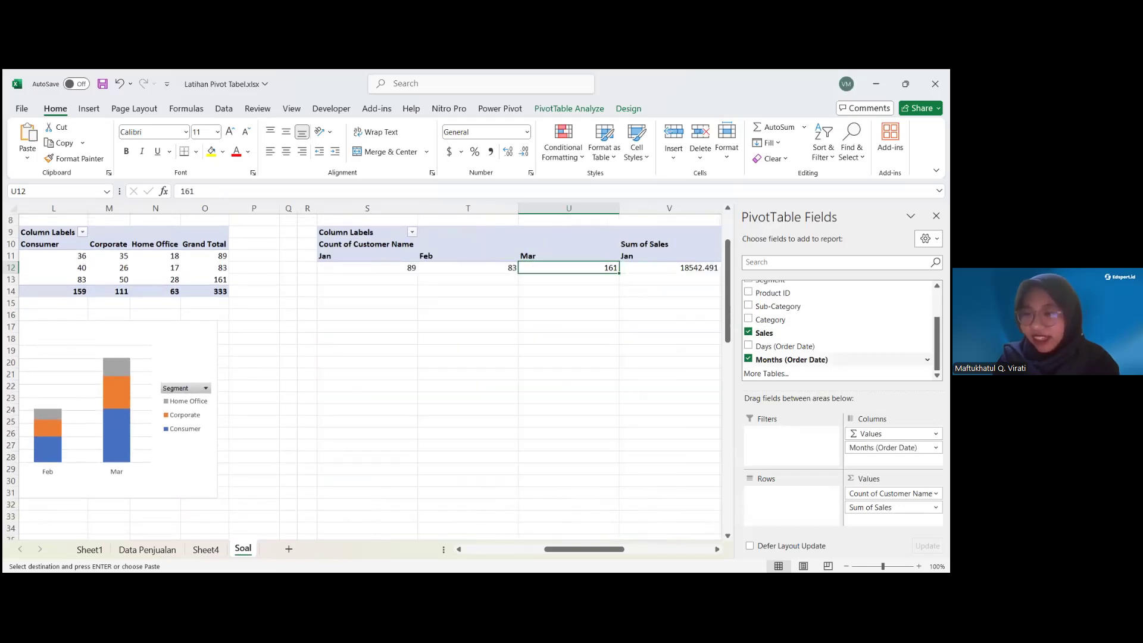
pyautogui.moveTo(884, 448); pyautogui.dragTo(875, 359)
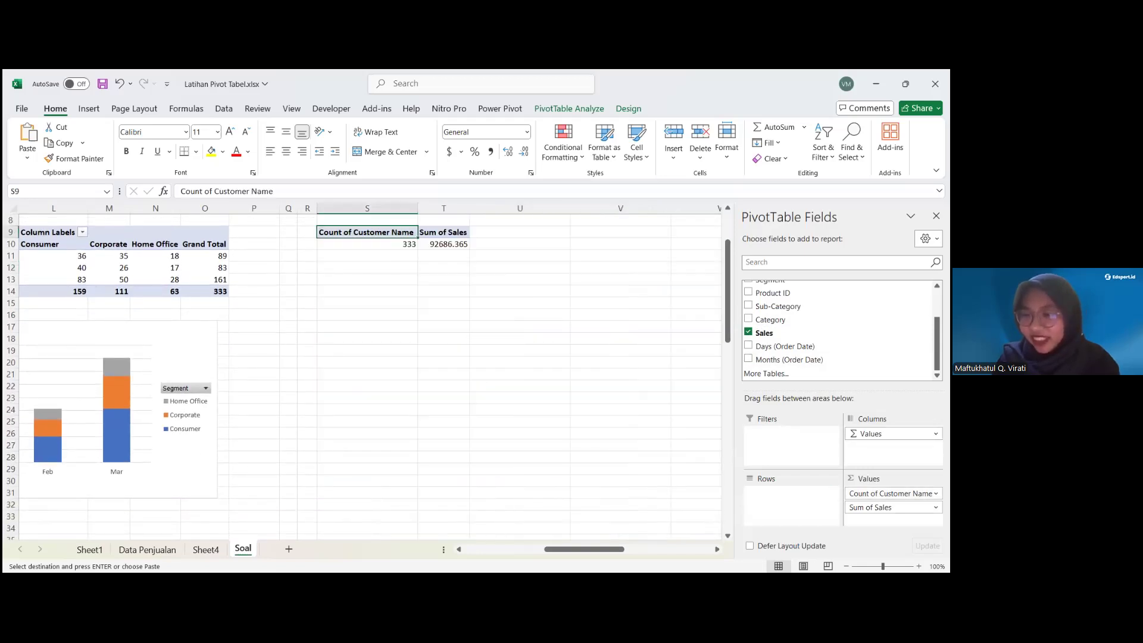
pyautogui.moveTo(891, 494); pyautogui.dragTo(875, 359)
pyautogui.moveTo(891, 494); pyautogui.dragTo(875, 351)
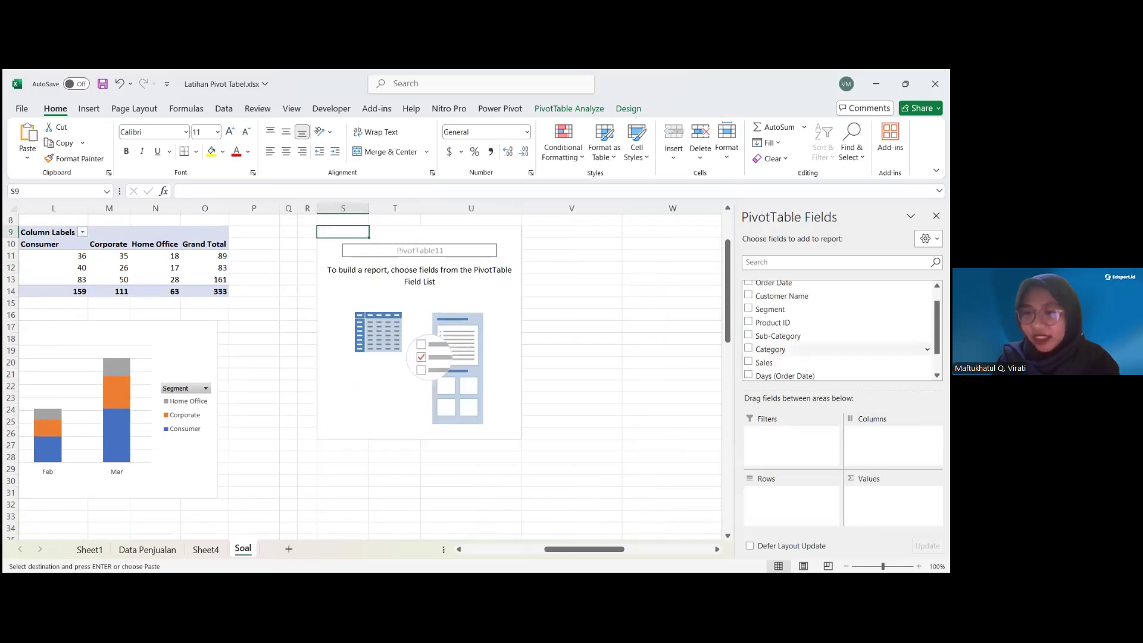
# Add Sales and Customer Name to the values of the empty PivotTable at S9
pyautogui.click(764, 362)
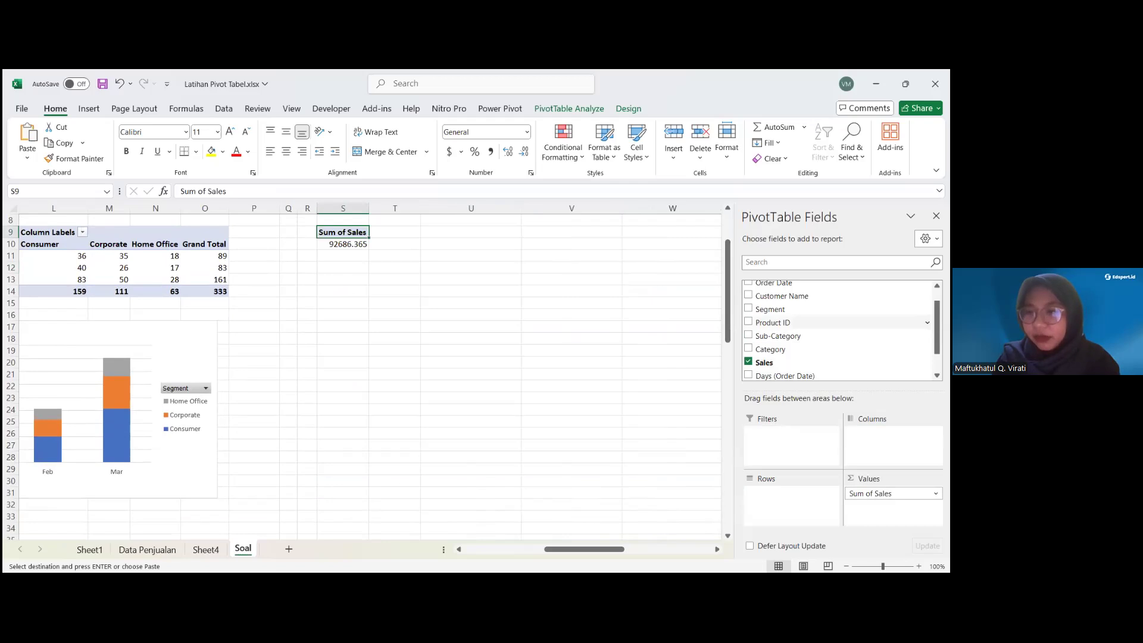
pyautogui.scroll(1, 833, 333)
pyautogui.scroll(2, 523, 324)
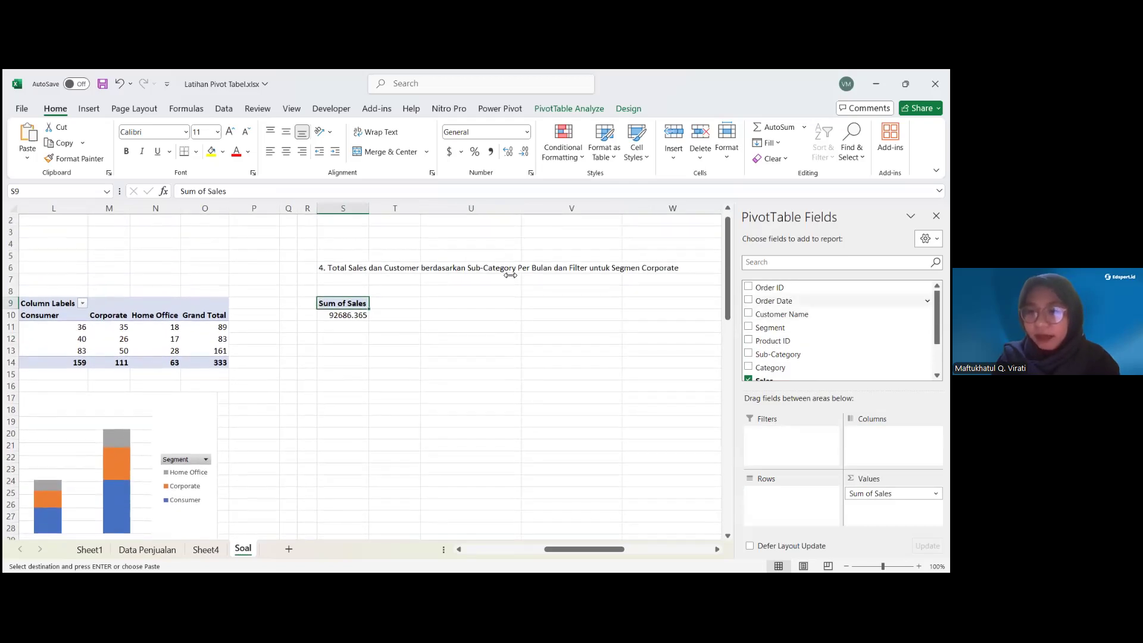
pyautogui.moveTo(782, 314); pyautogui.dragTo(887, 506)
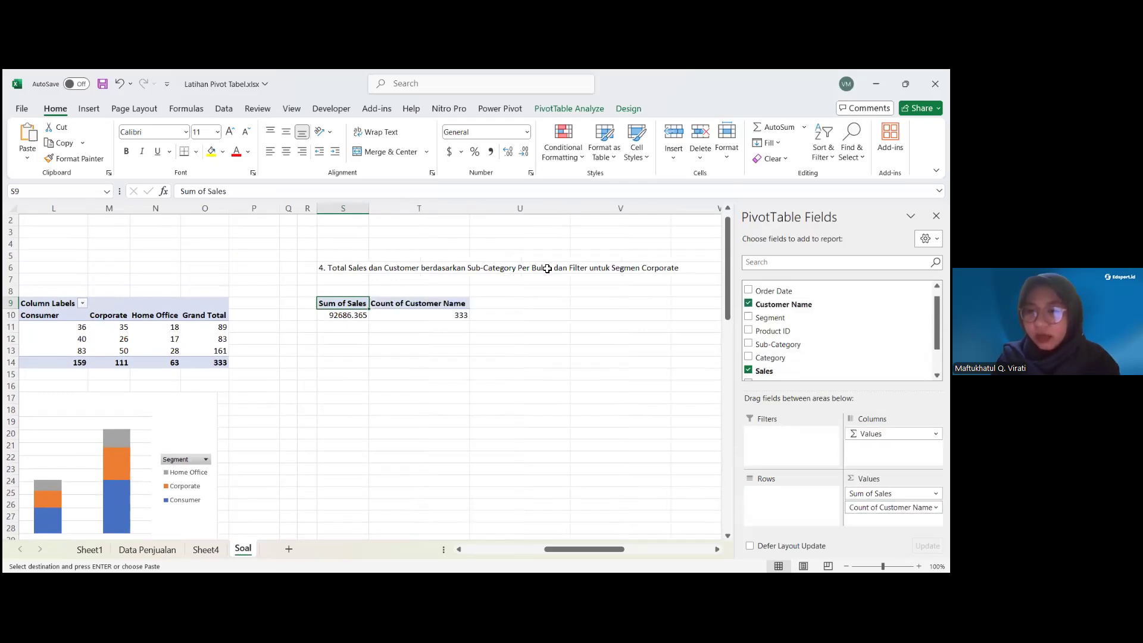
# Add Sub-Category to the rows and Months (Order Date) to the columns of the PivotTable at S9
pyautogui.click(749, 344)
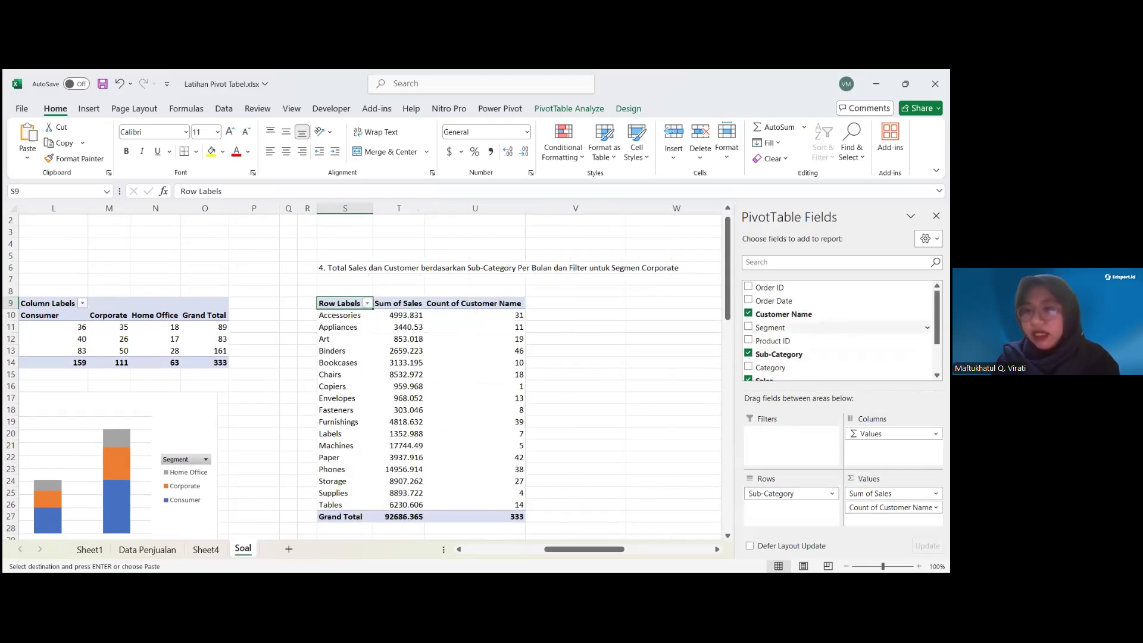
pyautogui.scroll(-2, 769, 367)
pyautogui.click(749, 359)
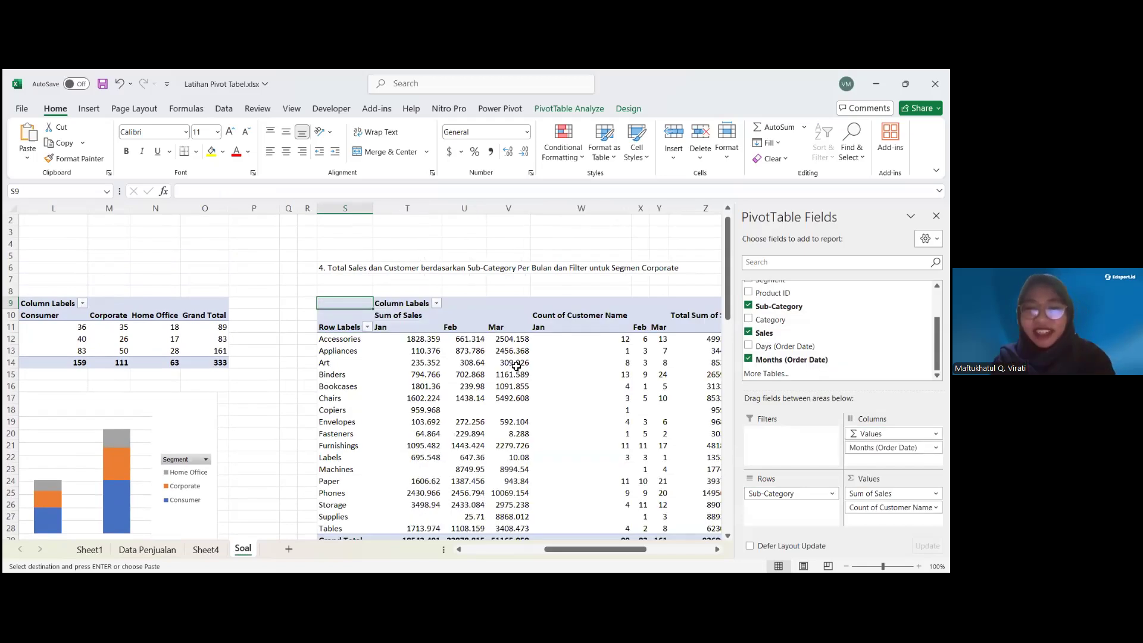
# Move the exercise 4 question text from S6 up to S5
pyautogui.click(346, 260)
pyautogui.press('Return')
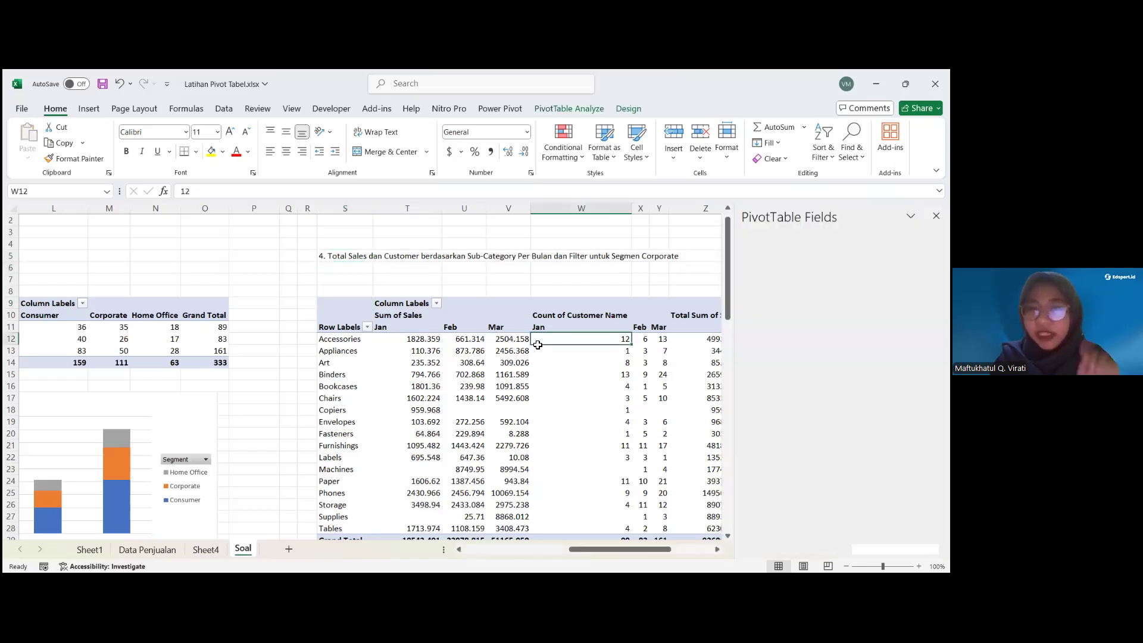
pyautogui.click(537, 344)
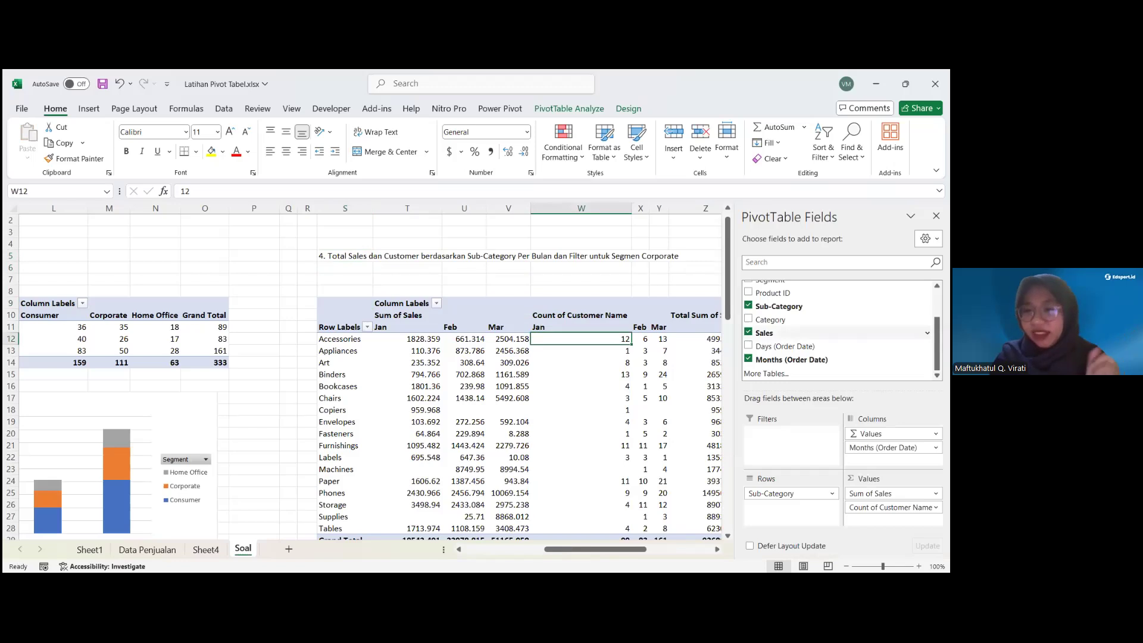
# Add Segment as a report filter above the exercise 4 PivotTable and filter it to Corporate
pyautogui.scroll(2, 834, 325)
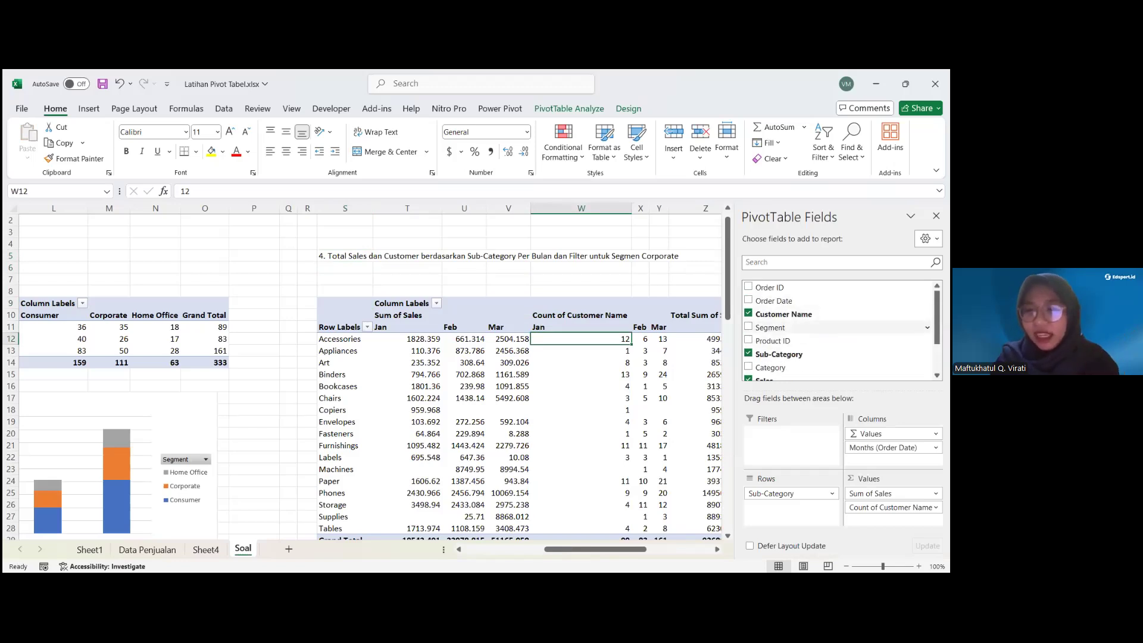
pyautogui.moveTo(770, 328); pyautogui.dragTo(791, 434)
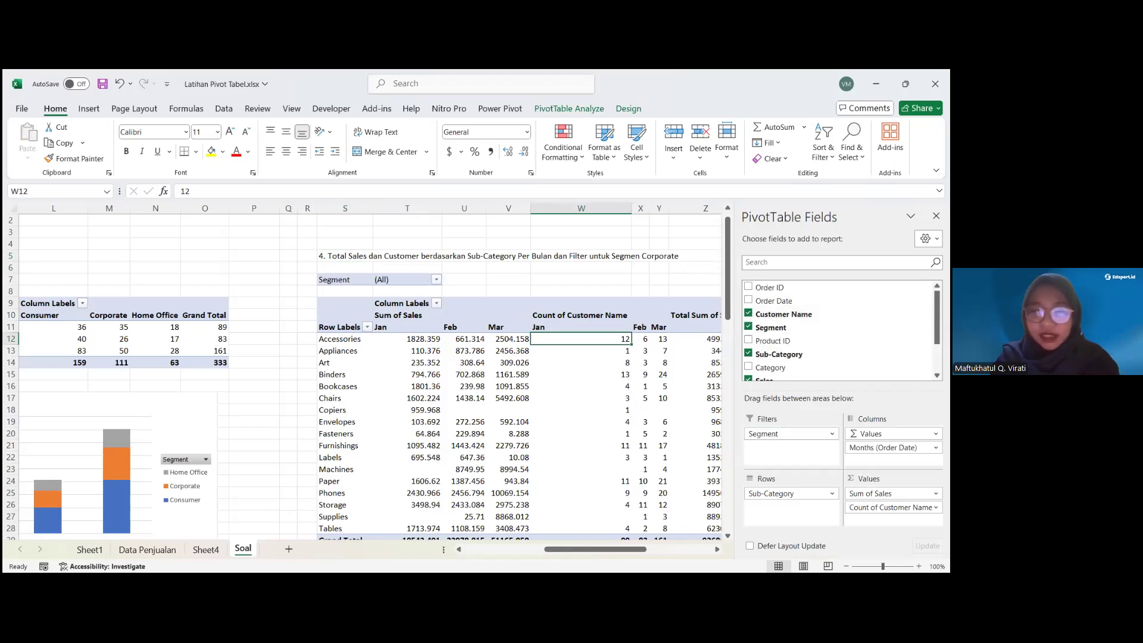
pyautogui.click(437, 279)
pyautogui.click(337, 333)
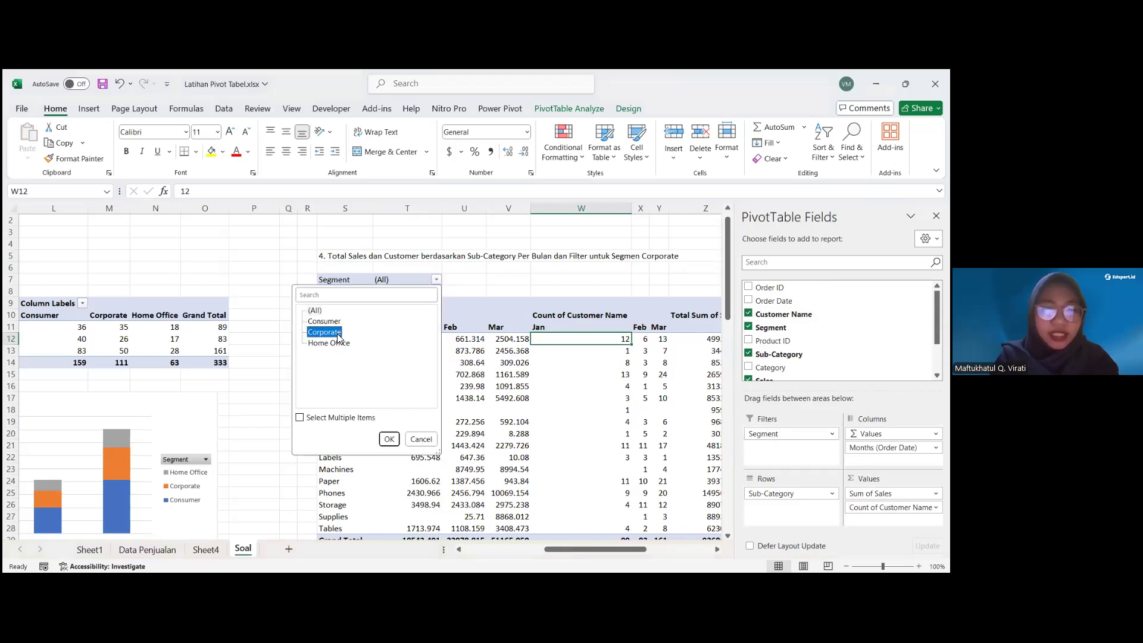
pyautogui.click(390, 439)
pyautogui.click(457, 408)
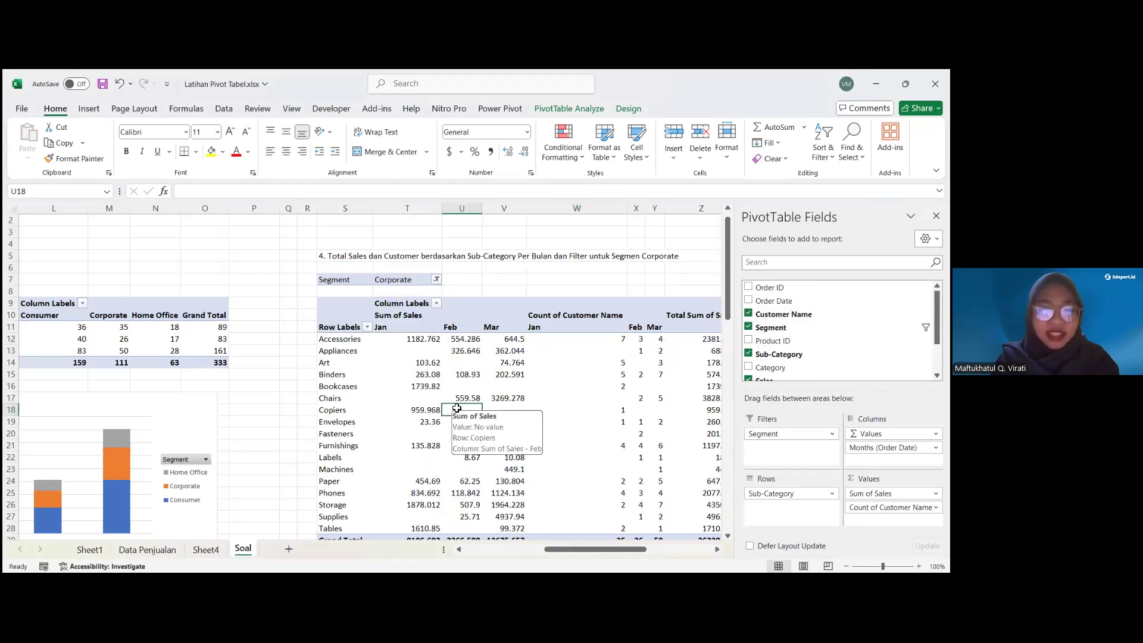
# Review the Corporate sales and customer counts per sub-category and month in the exercise 4 PivotTable
pyautogui.scroll(-1, 457, 408)
pyautogui.hscroll(1, 456, 408)
pyautogui.hscroll(-1, 457, 408)
pyautogui.click(434, 352)
pyautogui.hscroll(1, 433, 351)
pyautogui.hscroll(-1, 434, 351)
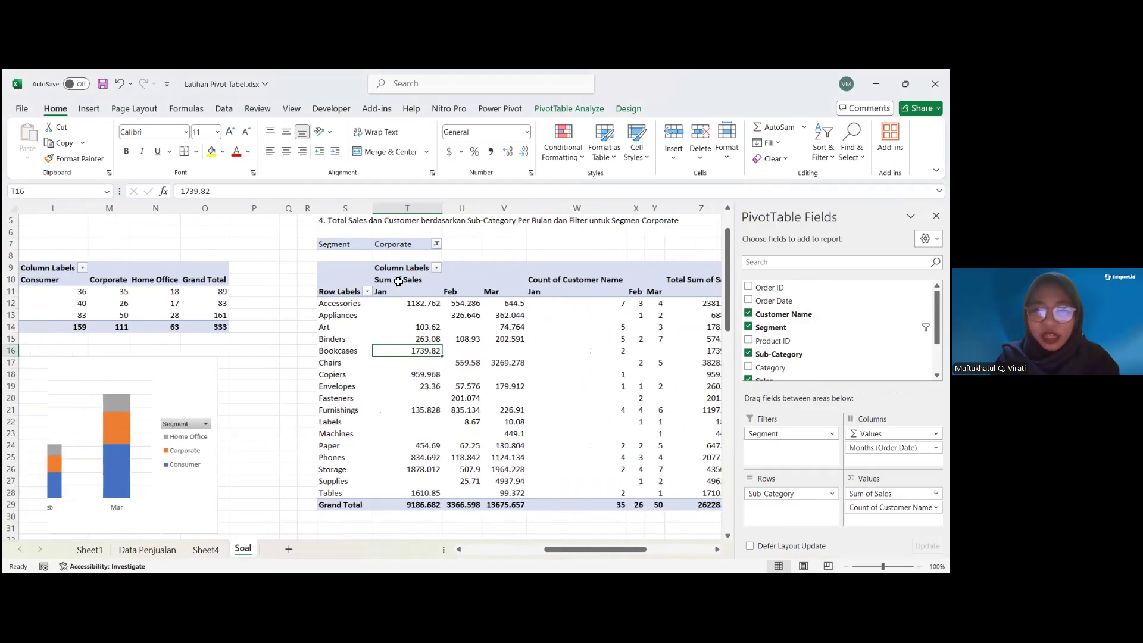
pyautogui.click(463, 339)
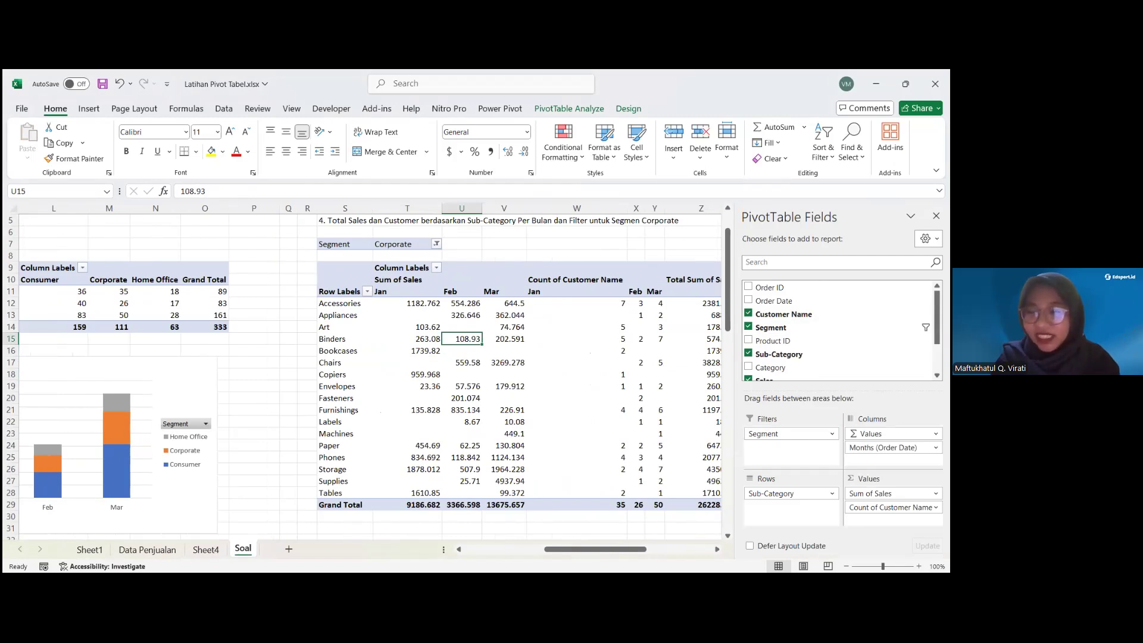
pyautogui.hotkey('alt', 'Tab')
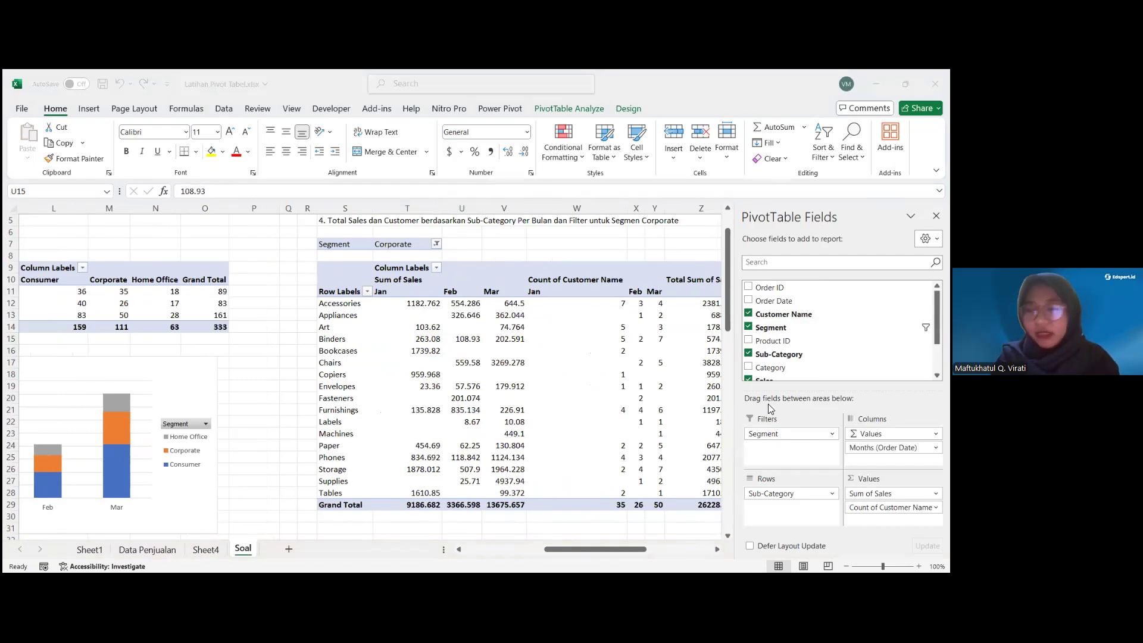
pyautogui.hotkey('alt', 'Tab')
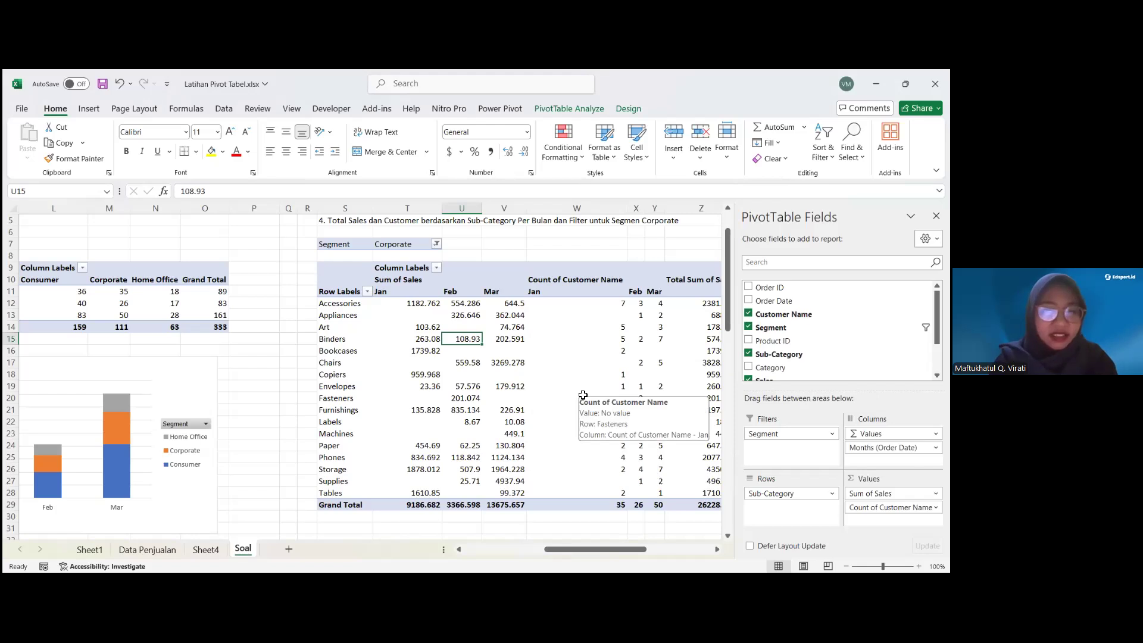
# Clear the exercise 4 PivotTable by removing Sub-Category, Segment, Months (Order Date), Count of Customer Name and Sum of Sales
pyautogui.moveTo(787, 494); pyautogui.dragTo(845, 357)
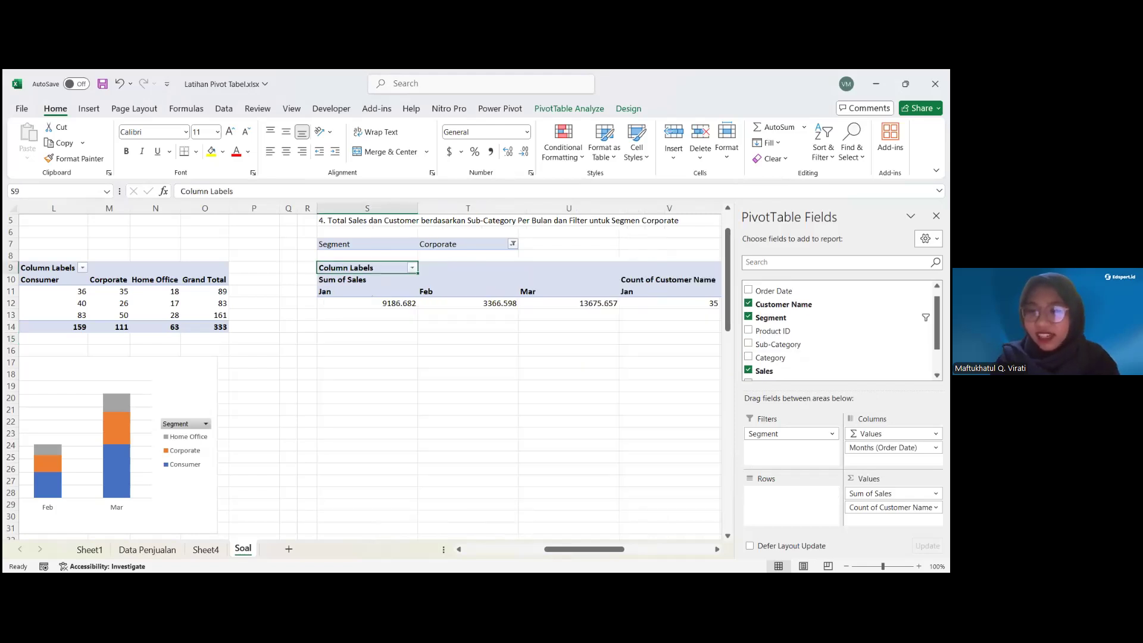
pyautogui.moveTo(787, 434); pyautogui.dragTo(845, 344)
pyautogui.moveTo(883, 447); pyautogui.dragTo(846, 348)
pyautogui.moveTo(887, 508); pyautogui.dragTo(858, 318)
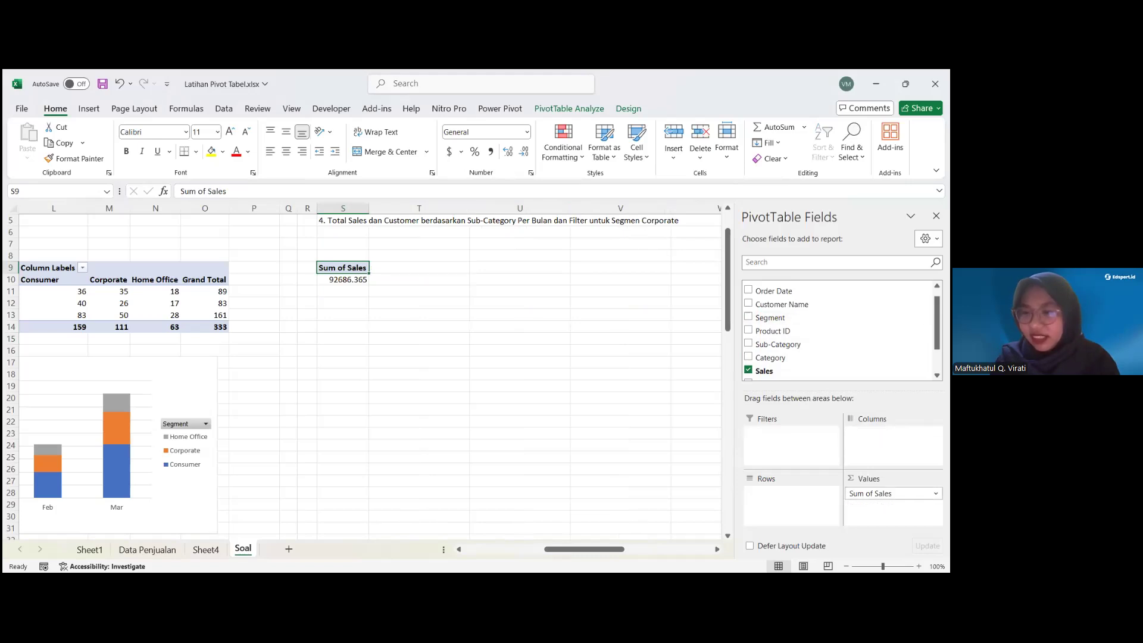
pyautogui.click(754, 370)
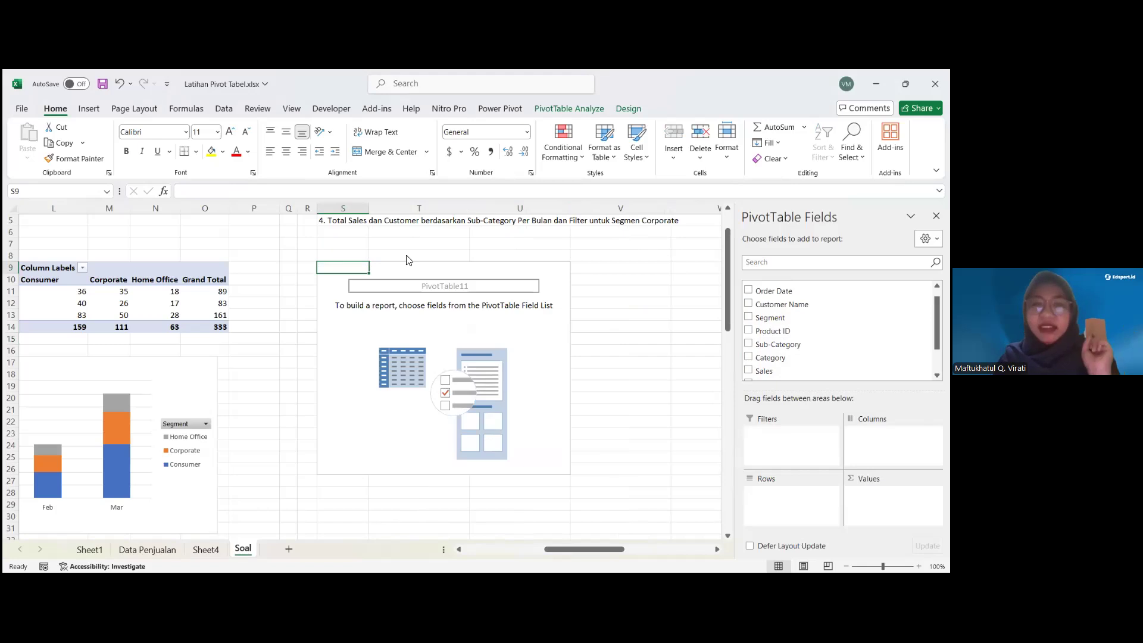
# Add Sales and a count of Customer Name to the cleared PivotTable's values
pyautogui.click(762, 371)
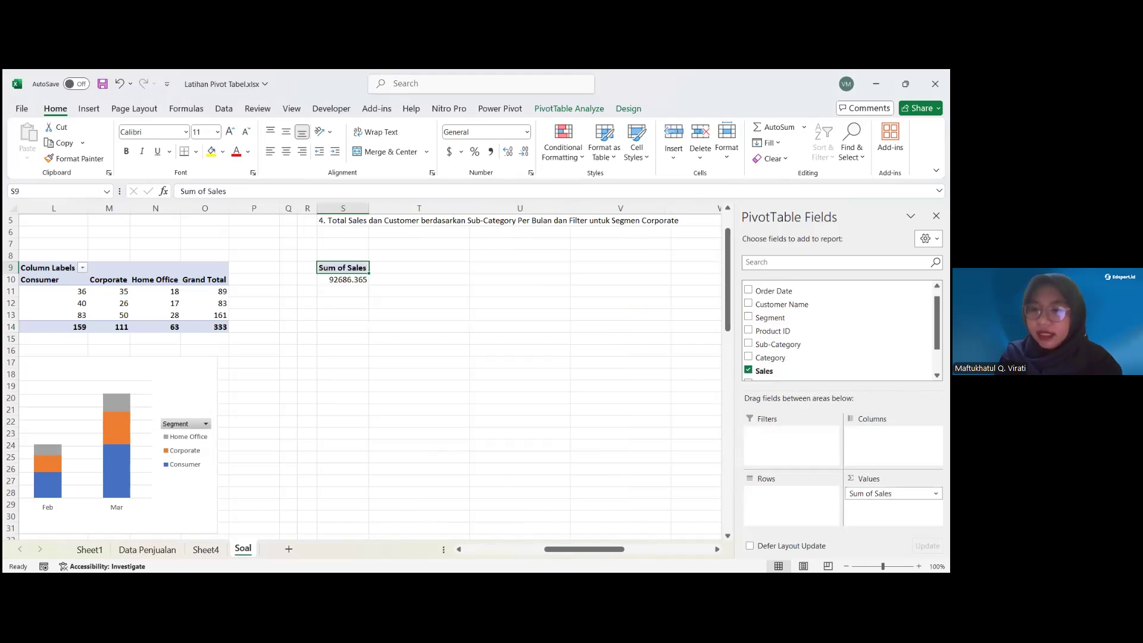
pyautogui.scroll(1, 834, 314)
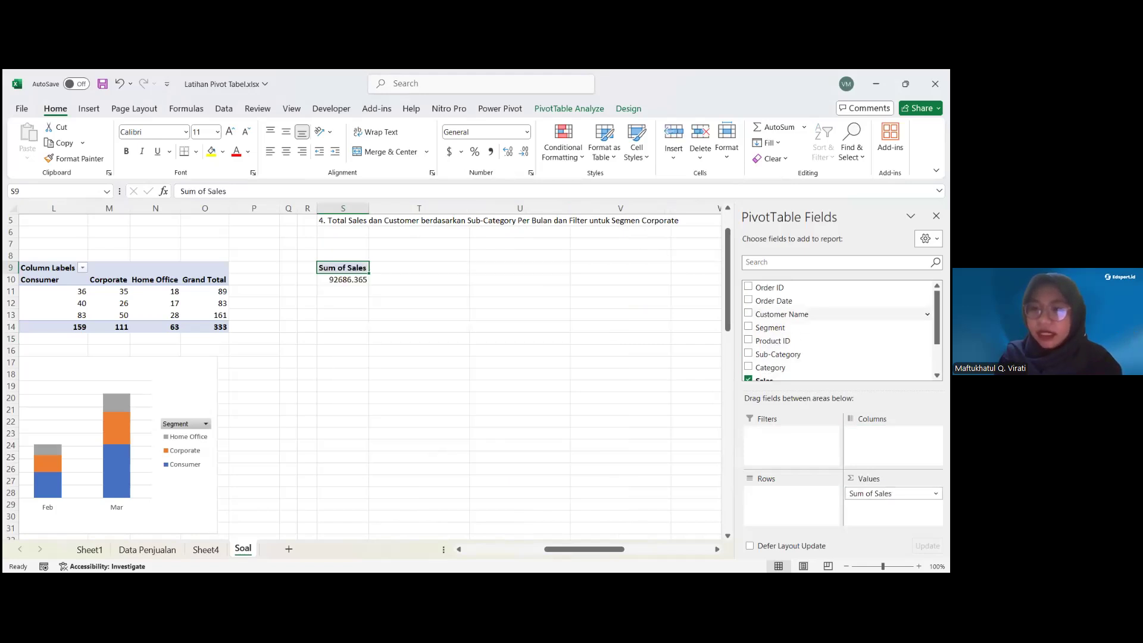
pyautogui.click(782, 314)
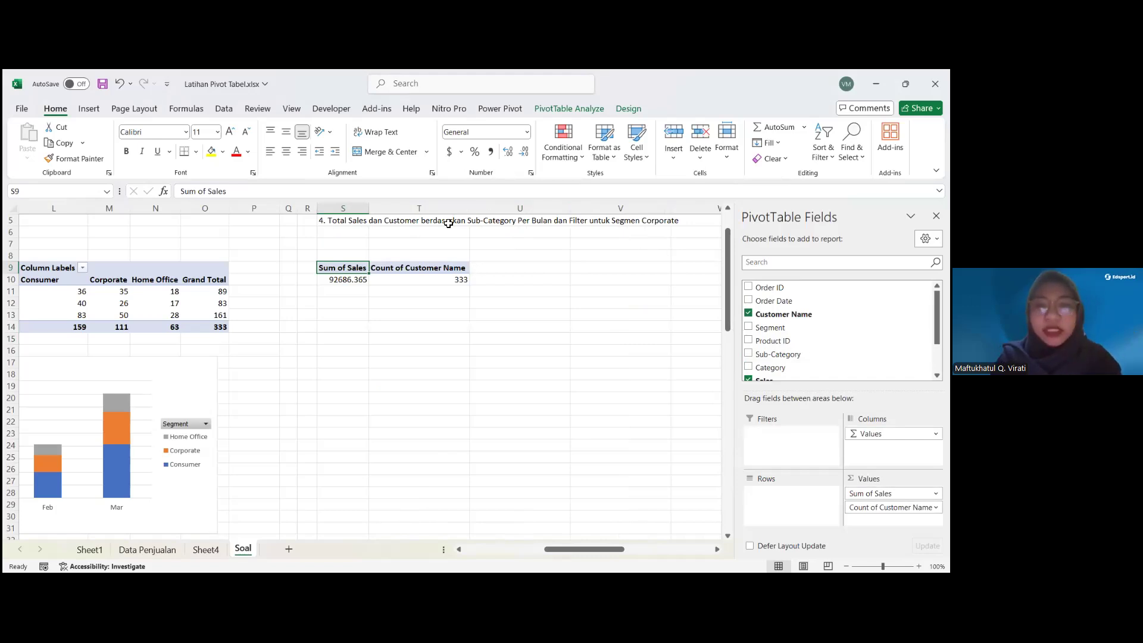
# Break the exercise 4 PivotTable down by Sub-Category in rows and Months (Order Date) in columns
pyautogui.moveTo(778, 354); pyautogui.dragTo(792, 494)
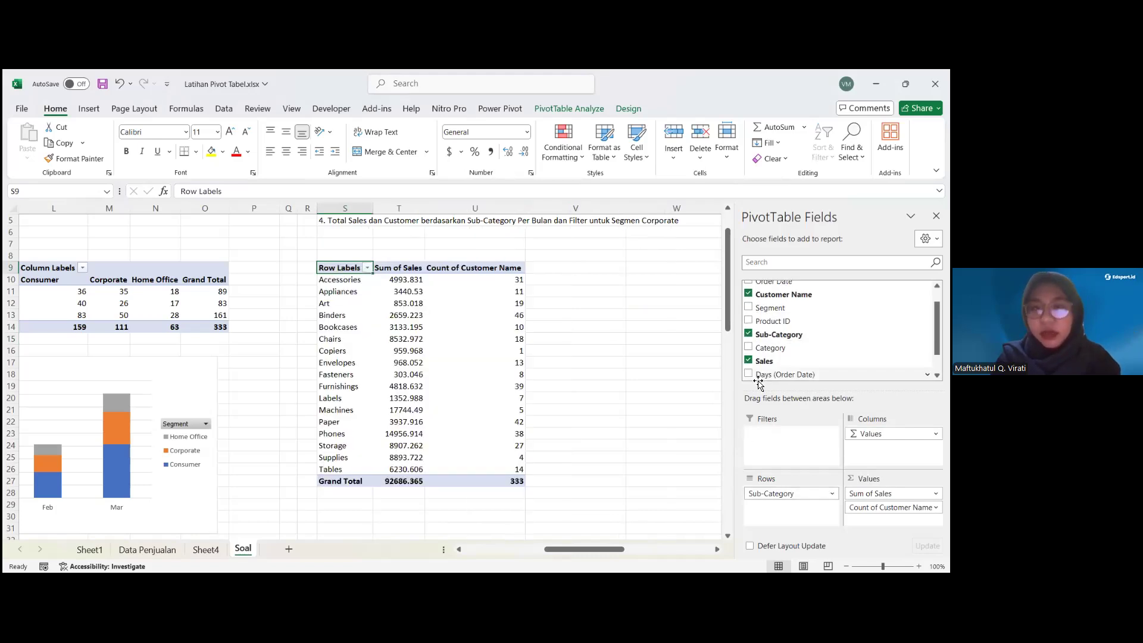
pyautogui.scroll(2, 518, 280)
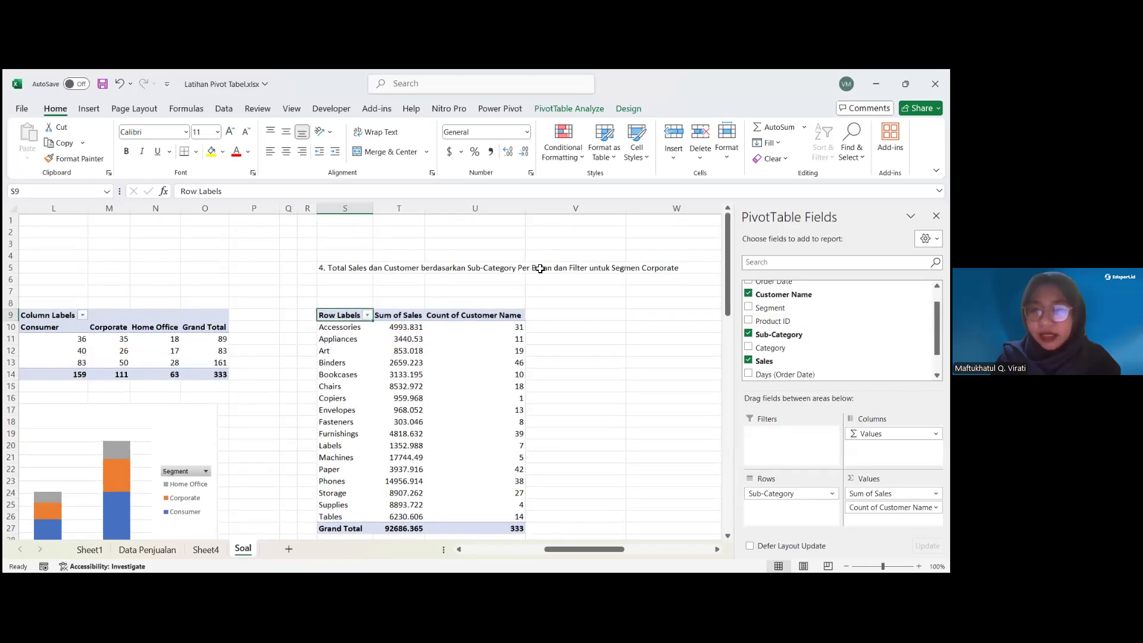
pyautogui.scroll(-1, 759, 368)
pyautogui.moveTo(759, 360); pyautogui.dragTo(890, 448)
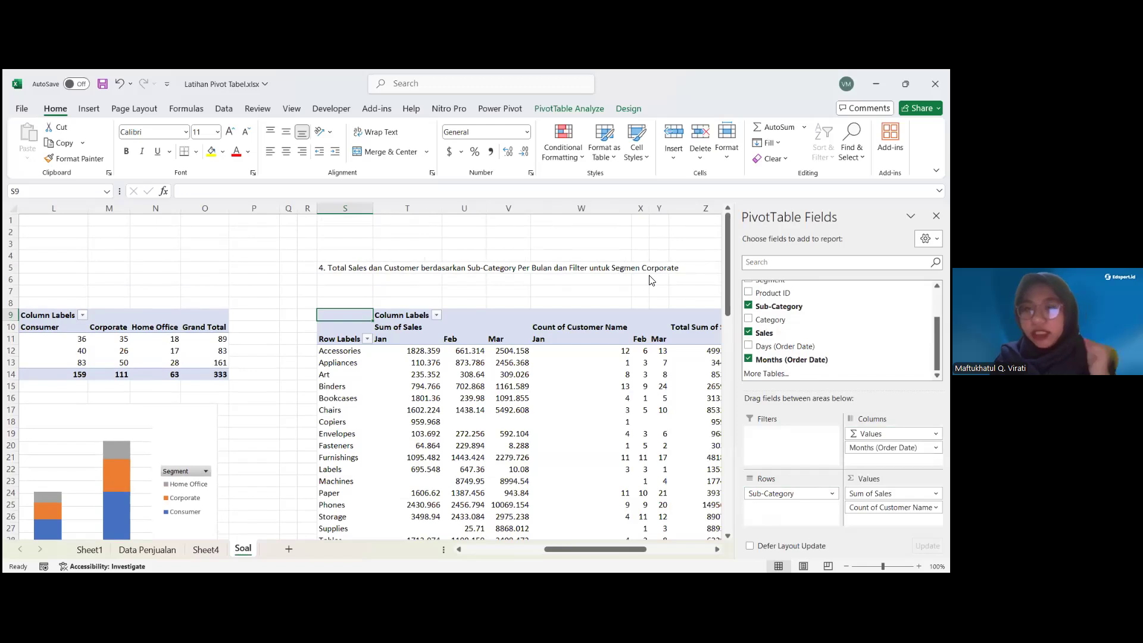
# Place Segment in the PivotTable's report filter and restrict it to the Corporate segment
pyautogui.scroll(2, 839, 328)
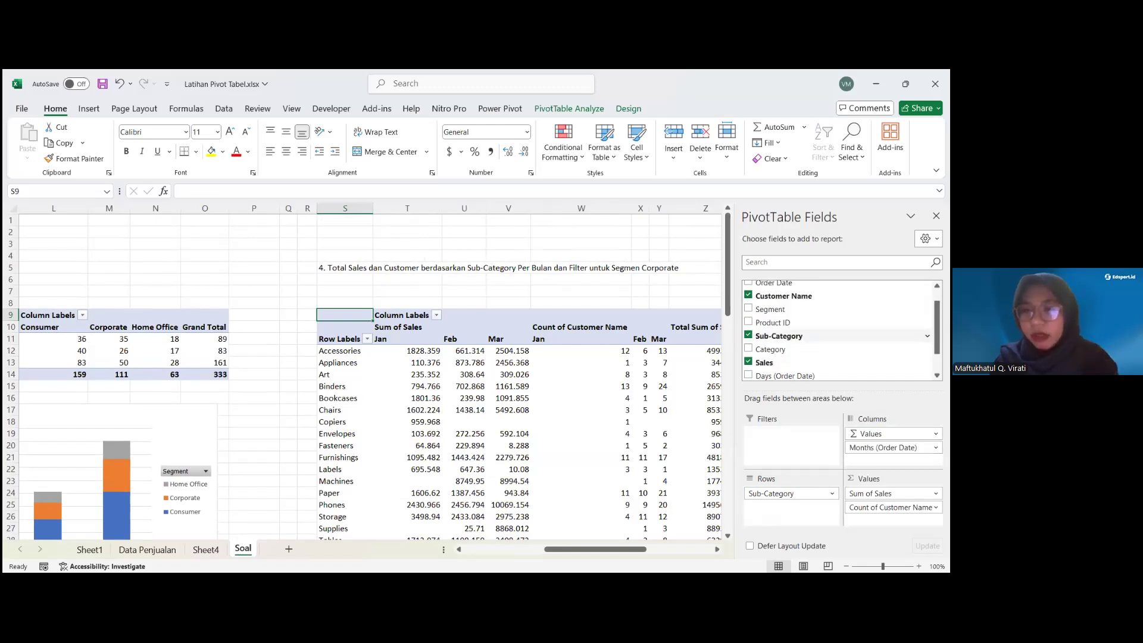
pyautogui.moveTo(770, 299); pyautogui.dragTo(767, 432)
pyautogui.click(438, 291)
pyautogui.click(325, 344)
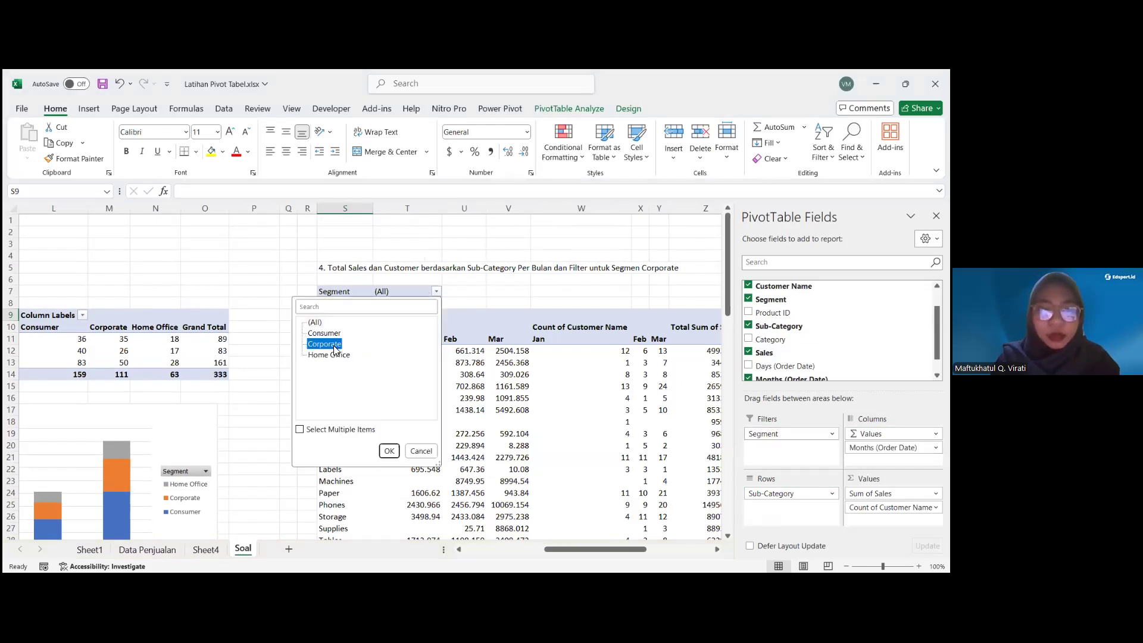
pyautogui.click(387, 451)
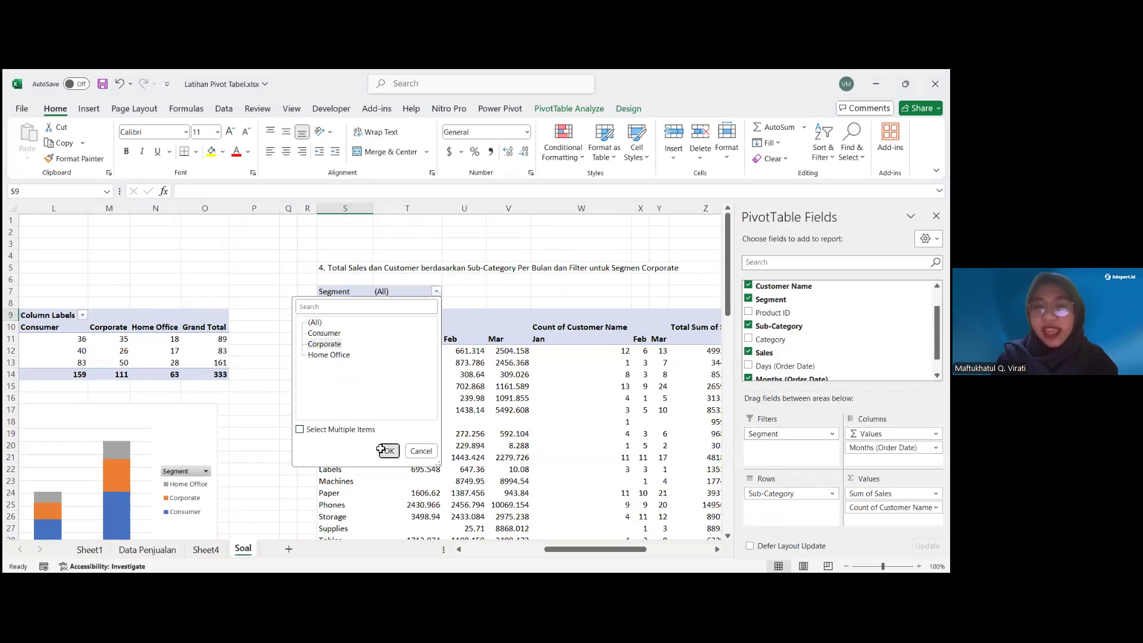
# Examine the finished exercise 4 PivotTable, including its monthly columns, total columns and Grand Total row
pyautogui.scroll(-4, 482, 398)
pyautogui.hscroll(1, 482, 399)
pyautogui.scroll(2, 457, 362)
pyautogui.click(455, 362)
pyautogui.hscroll(1, 456, 362)
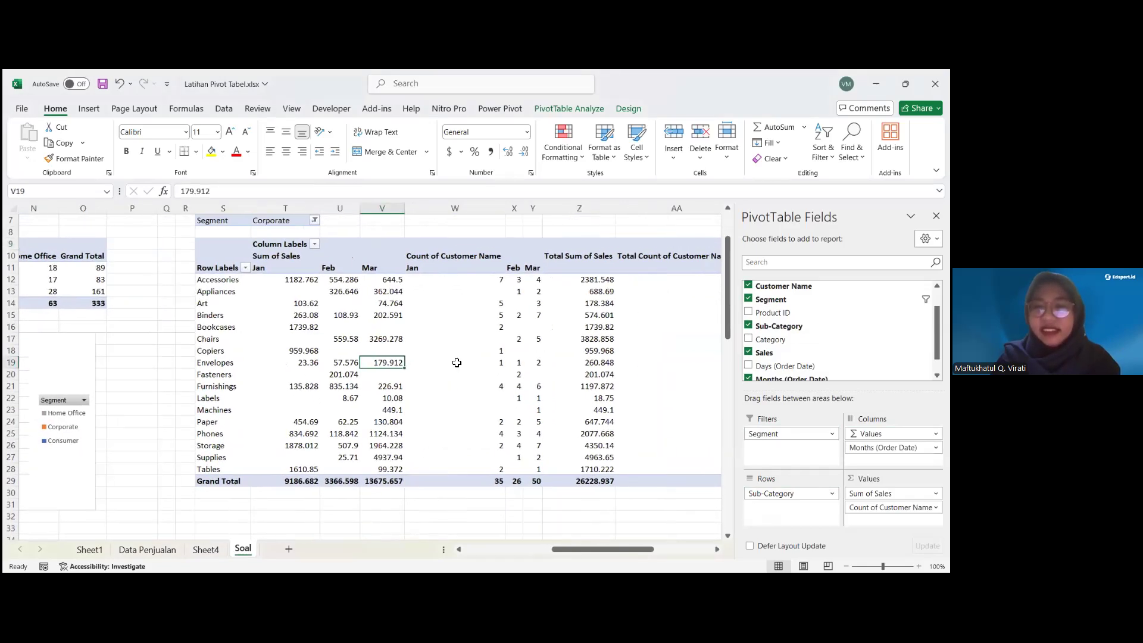
pyautogui.hscroll(3, 456, 362)
pyautogui.hscroll(-3, 457, 363)
pyautogui.hscroll(-1, 456, 363)
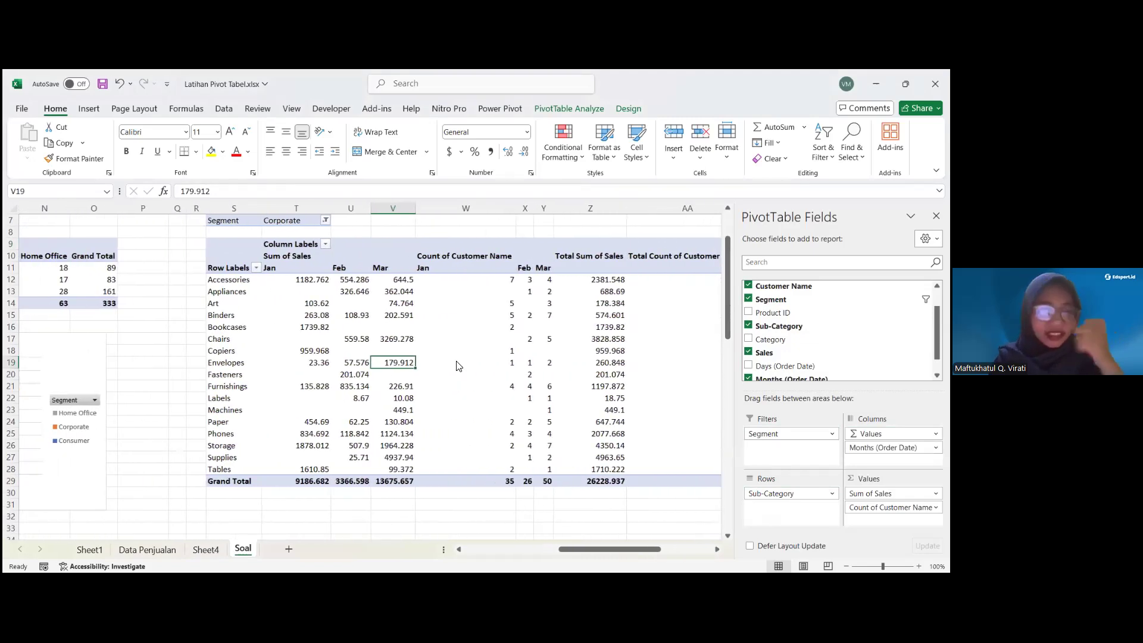
pyautogui.hotkey('alt', 'Tab')
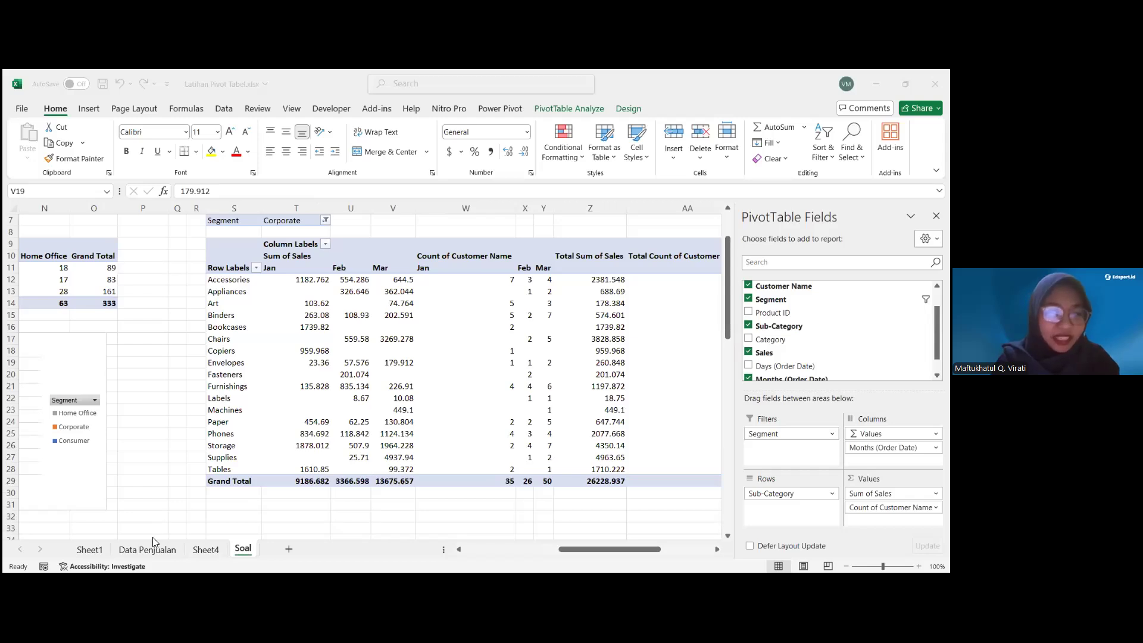
# Unhide the Pivot Tabel sheet from the Data Penjualan sheet and show its Soal No 4 answer
pyautogui.click(136, 552)
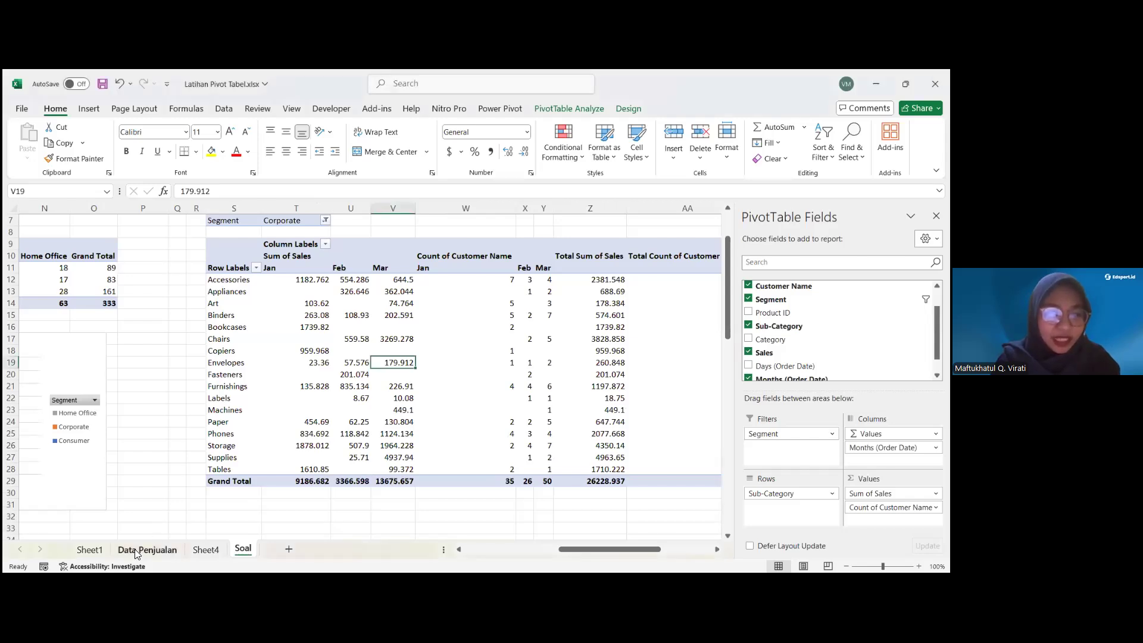
pyautogui.rightClick(134, 549)
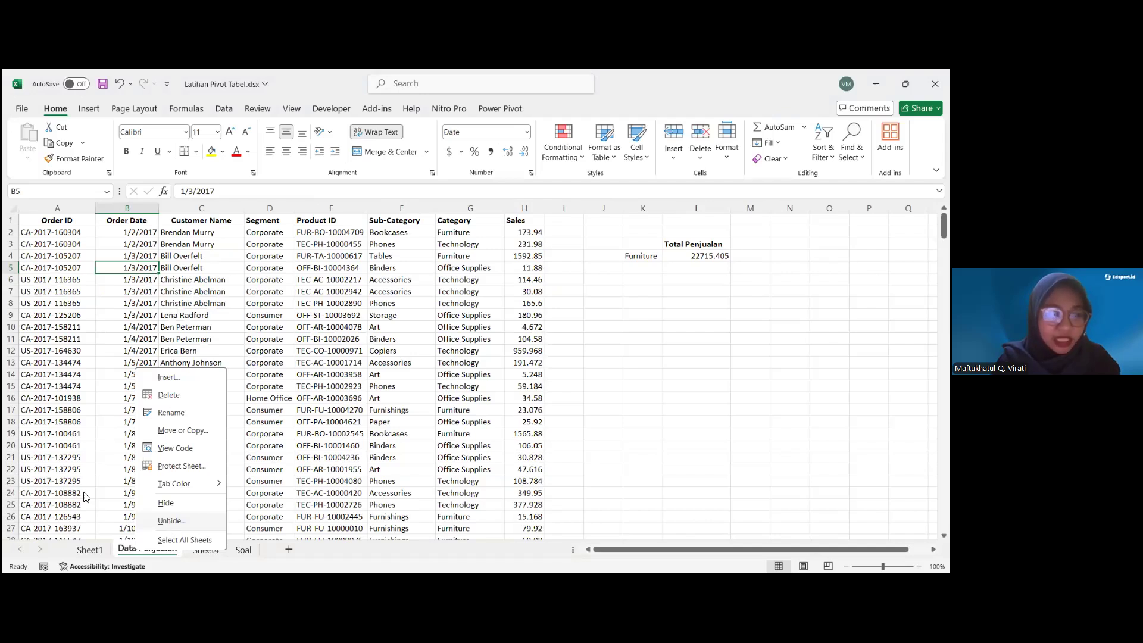
pyautogui.press('u')
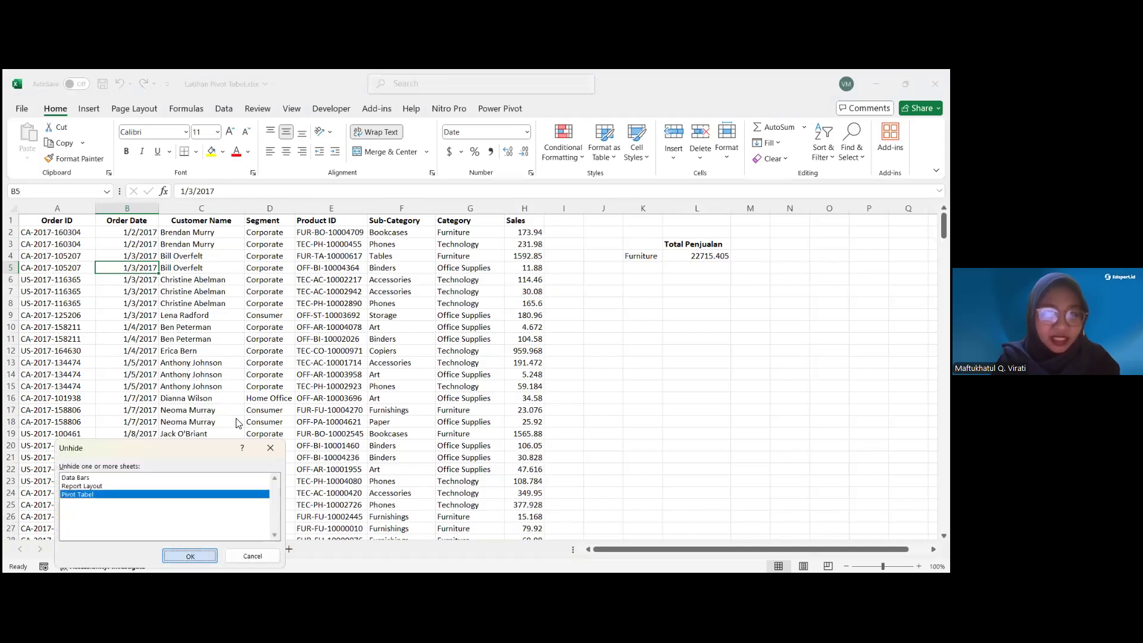
pyautogui.click(196, 553)
pyautogui.hscroll(3, 333, 420)
pyautogui.hscroll(6, 333, 420)
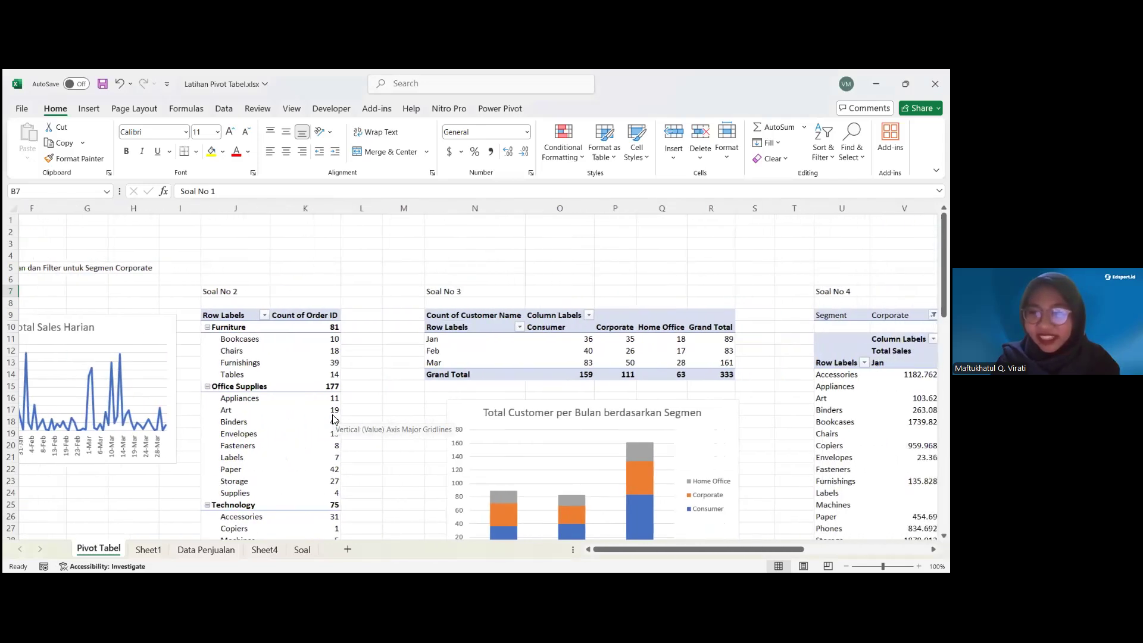
pyautogui.hscroll(3, 333, 419)
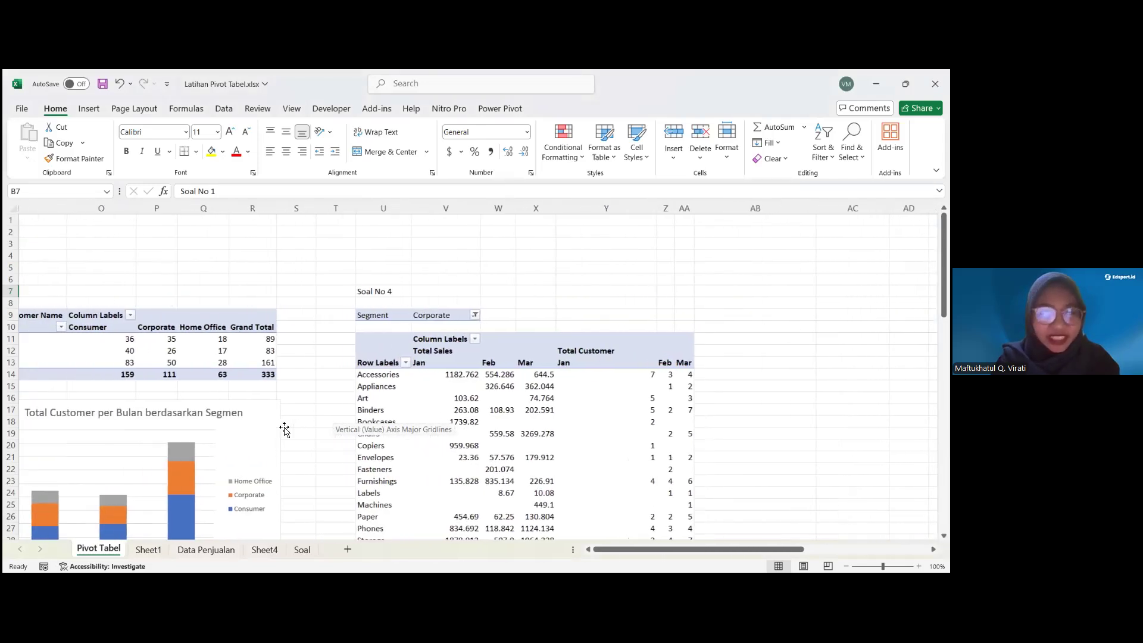
# Look over the Soal No 3 and Soal No 2 reference answers and their charts on the Pivot Tabel sheet
pyautogui.hscroll(-2, 283, 428)
pyautogui.hscroll(-1, 284, 429)
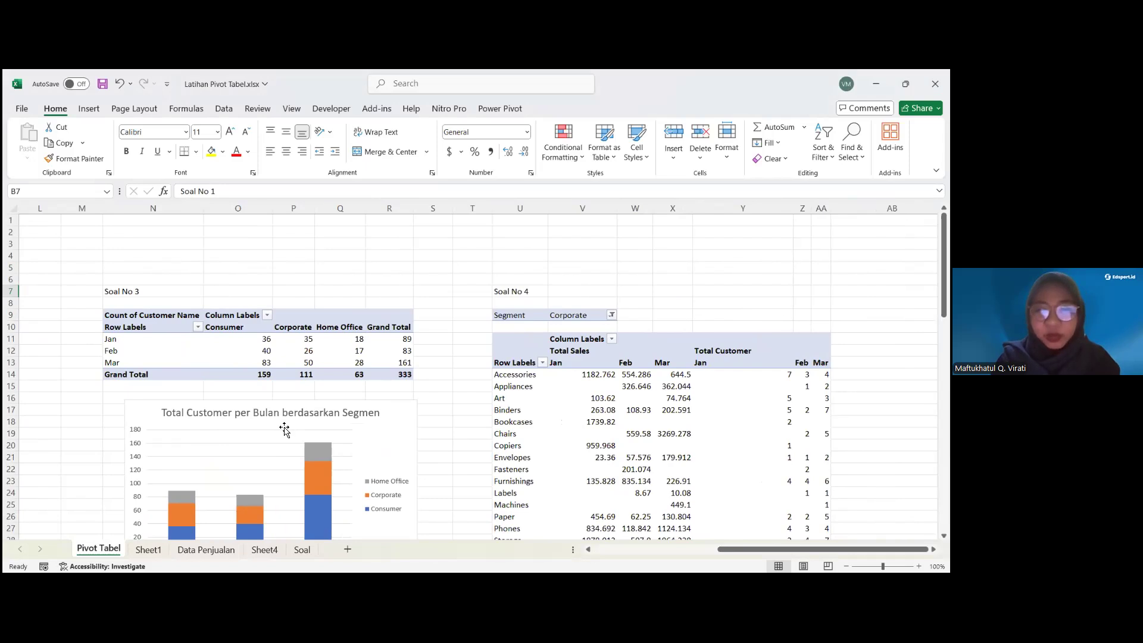
pyautogui.hscroll(-2, 284, 430)
pyautogui.hscroll(-9, 230, 480)
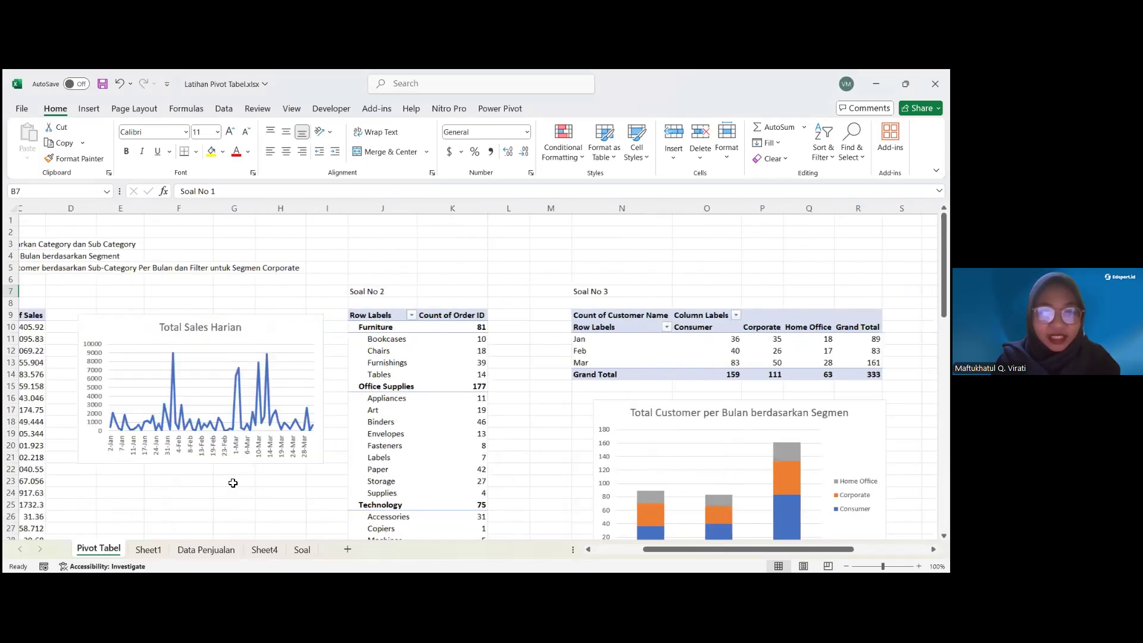
pyautogui.hscroll(1, 91, 549)
# Return to the Soal sheet and select the exercise 4 PivotTable
pyautogui.click(264, 548)
pyautogui.click(303, 549)
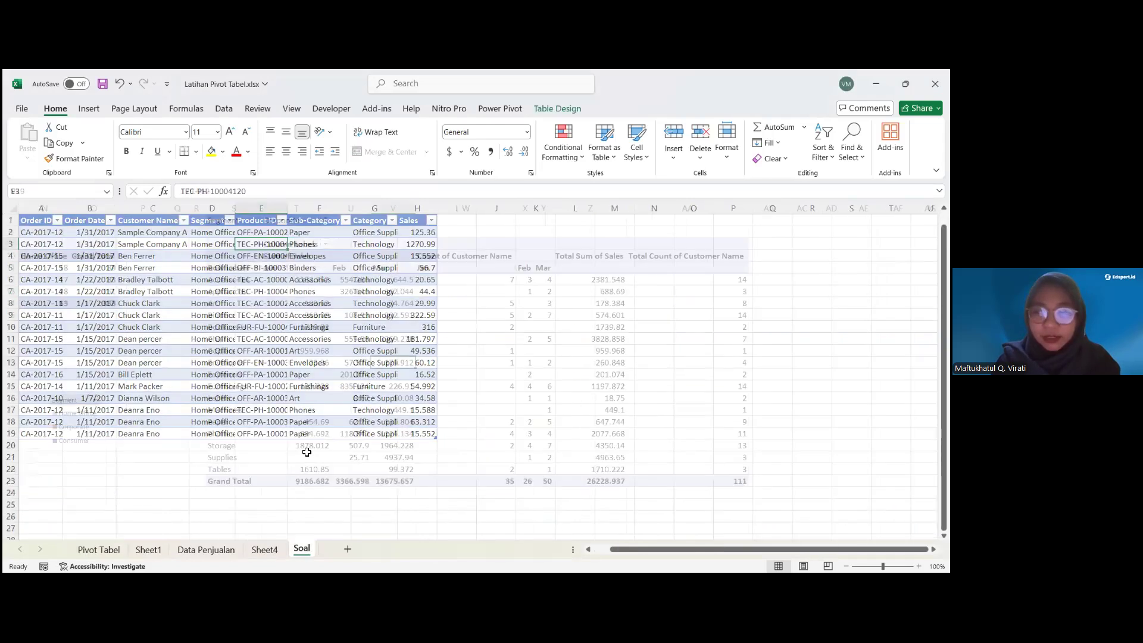
pyautogui.click(308, 455)
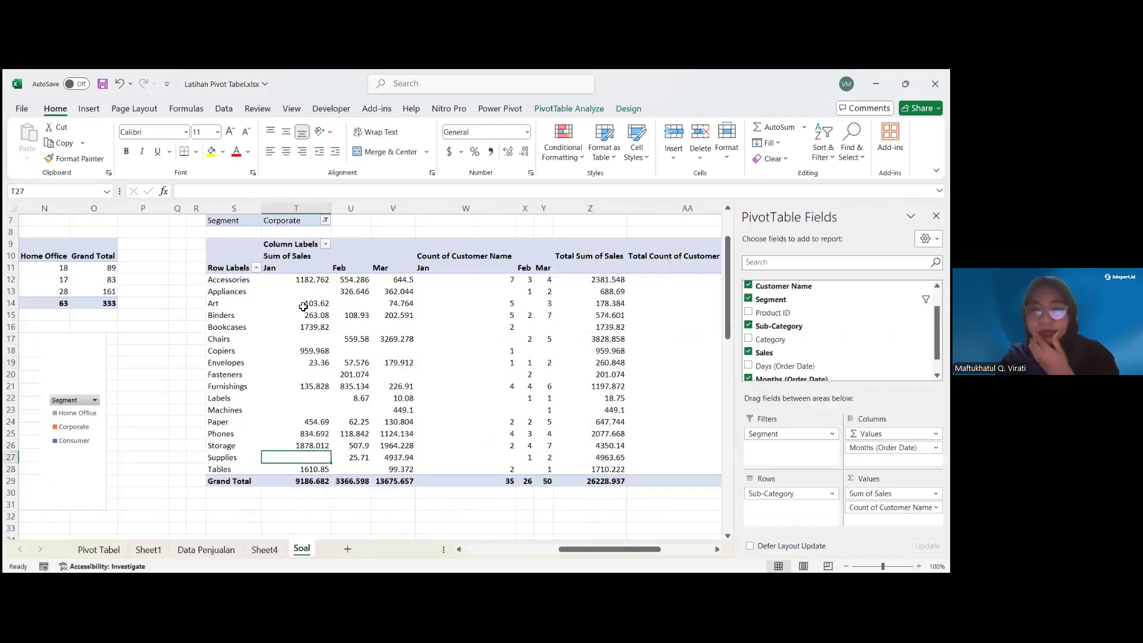
pyautogui.moveTo(303, 307)
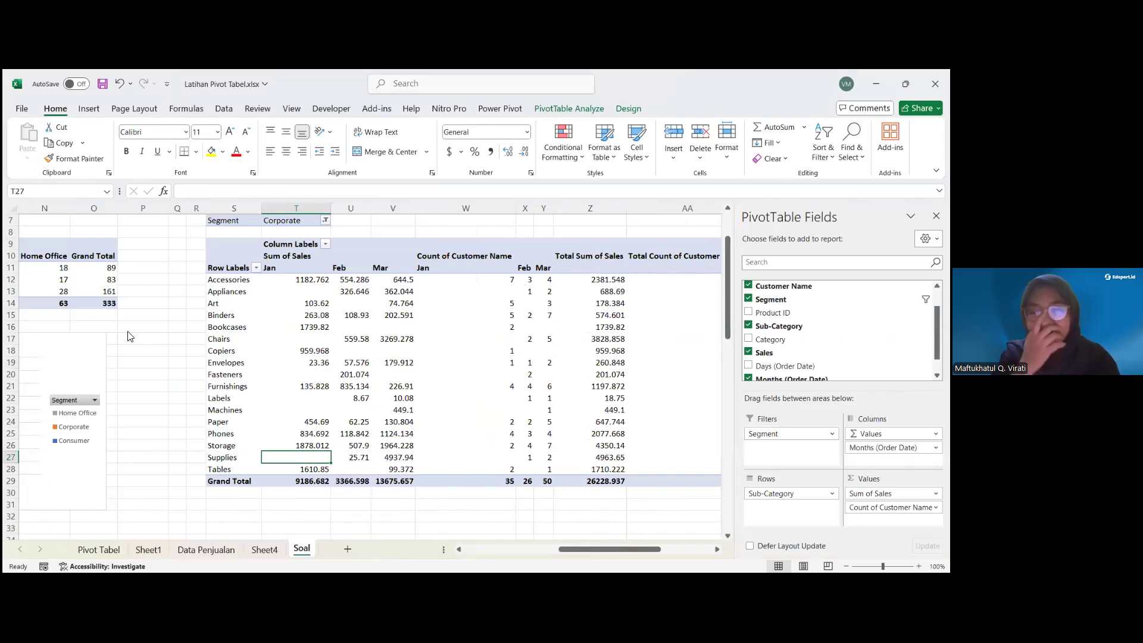
pyautogui.hotkey('alt', 'Tab')
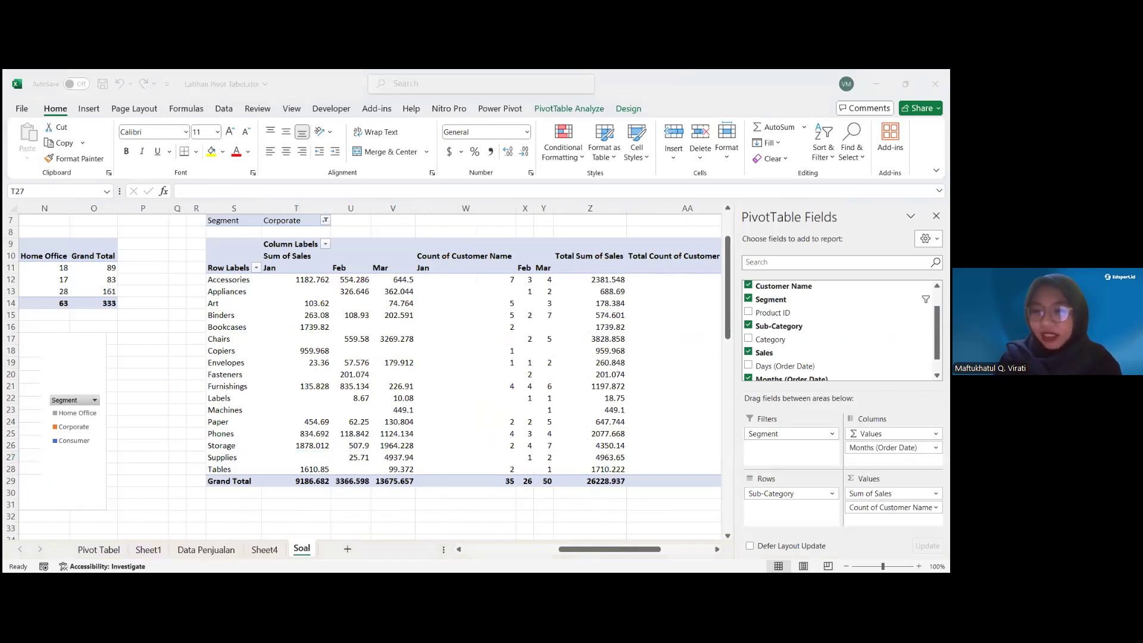
# Change the Sales value field of the exercise 4 PivotTable to summarize by Average
pyautogui.click(870, 493)
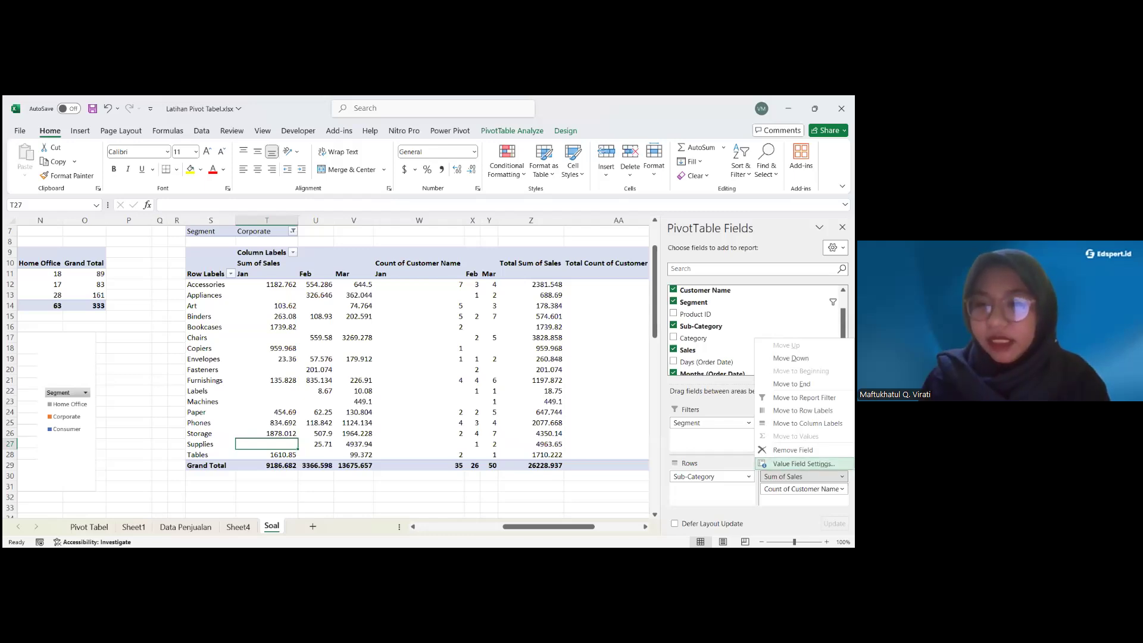
pyautogui.click(803, 464)
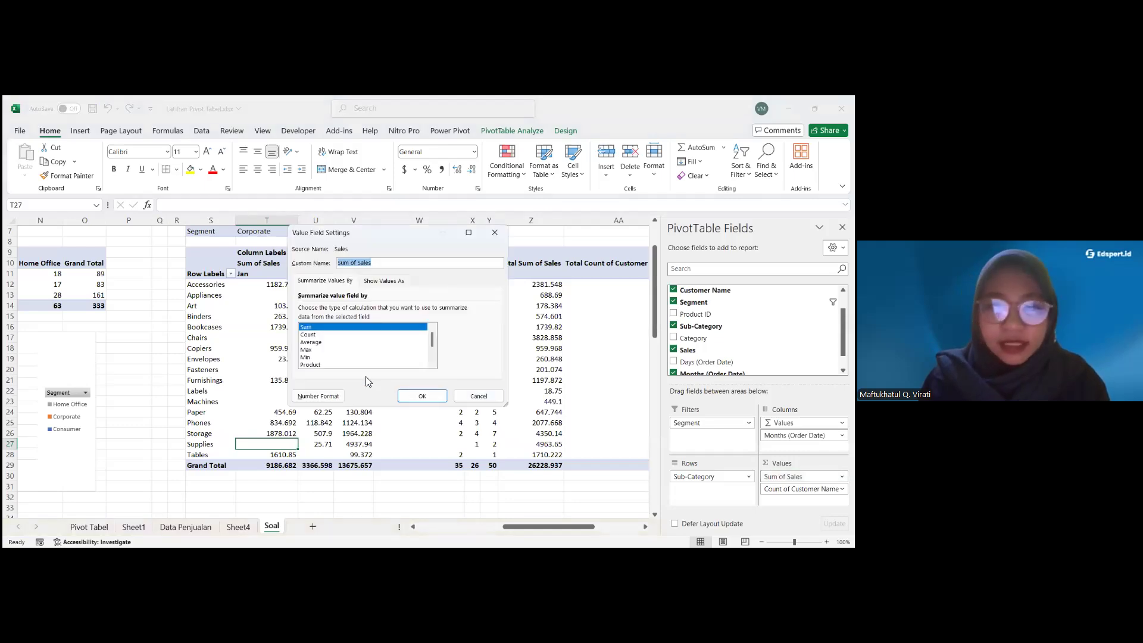
pyautogui.click(310, 342)
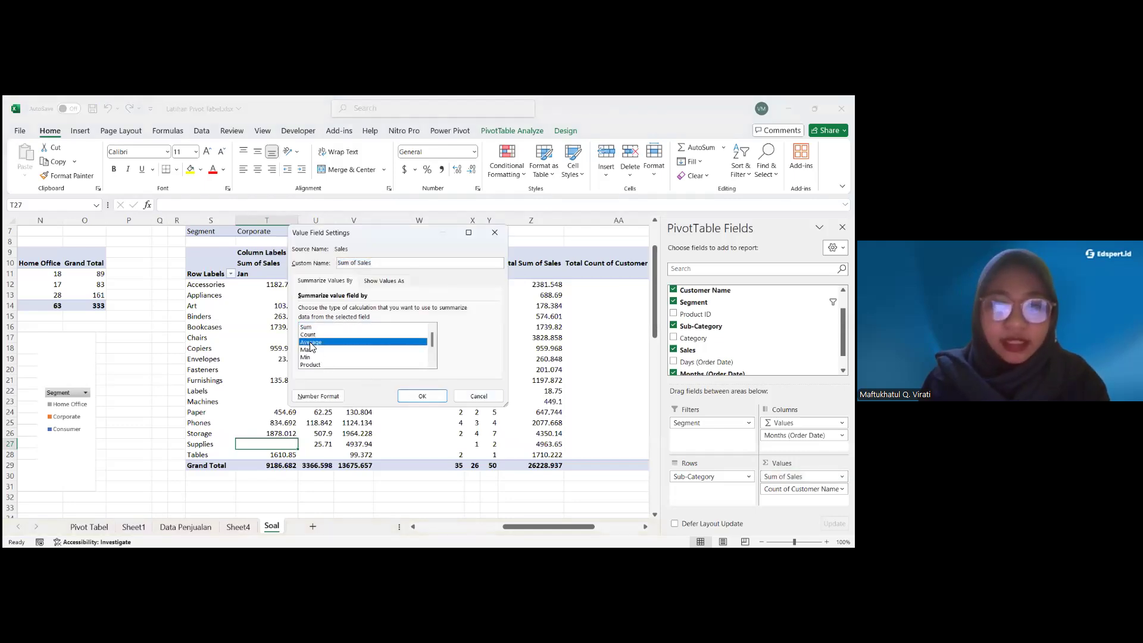
pyautogui.click(307, 327)
pyautogui.click(309, 334)
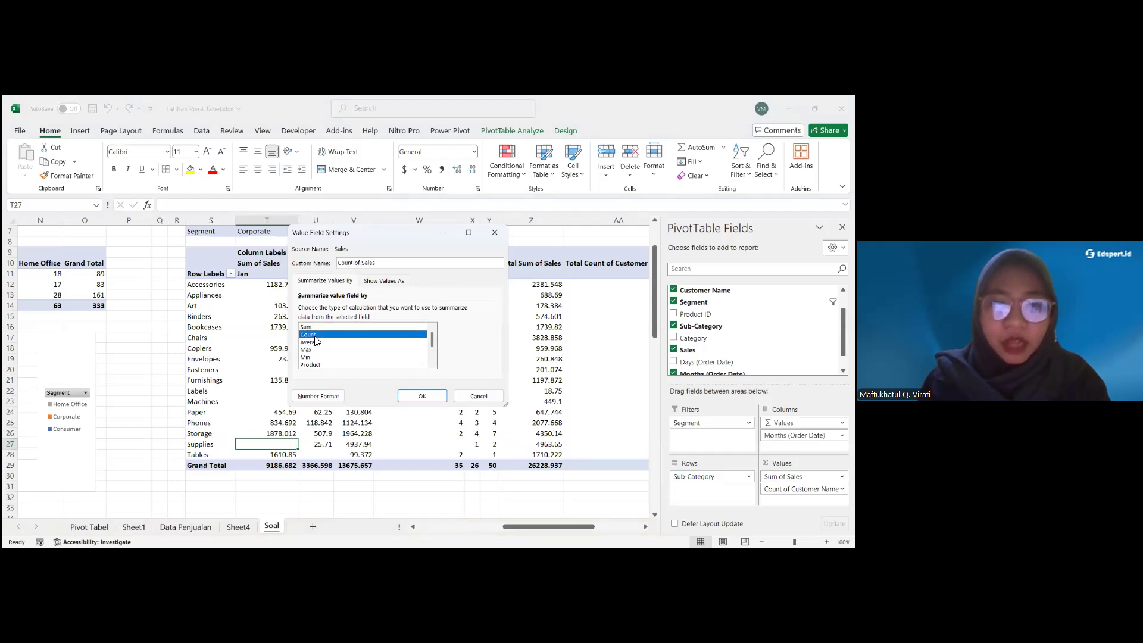
pyautogui.click(312, 342)
pyautogui.click(313, 350)
pyautogui.click(312, 343)
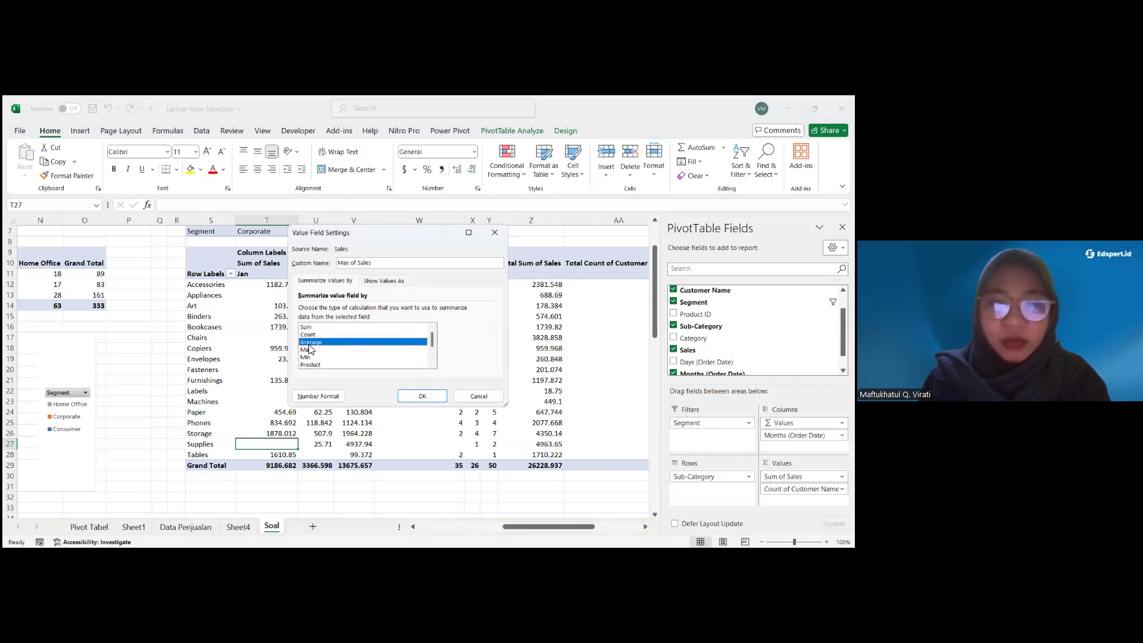
pyautogui.click(425, 395)
pyautogui.click(343, 334)
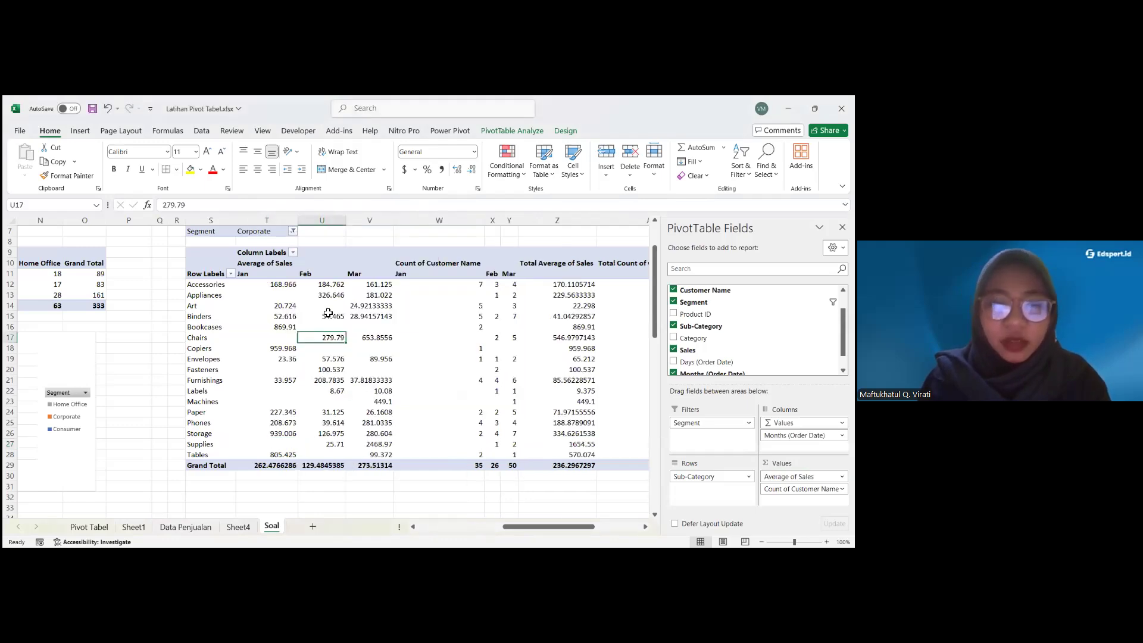
# Set the Sales values of the exercise 4 PivotTable back to being summarized by Sum
pyautogui.click(377, 307)
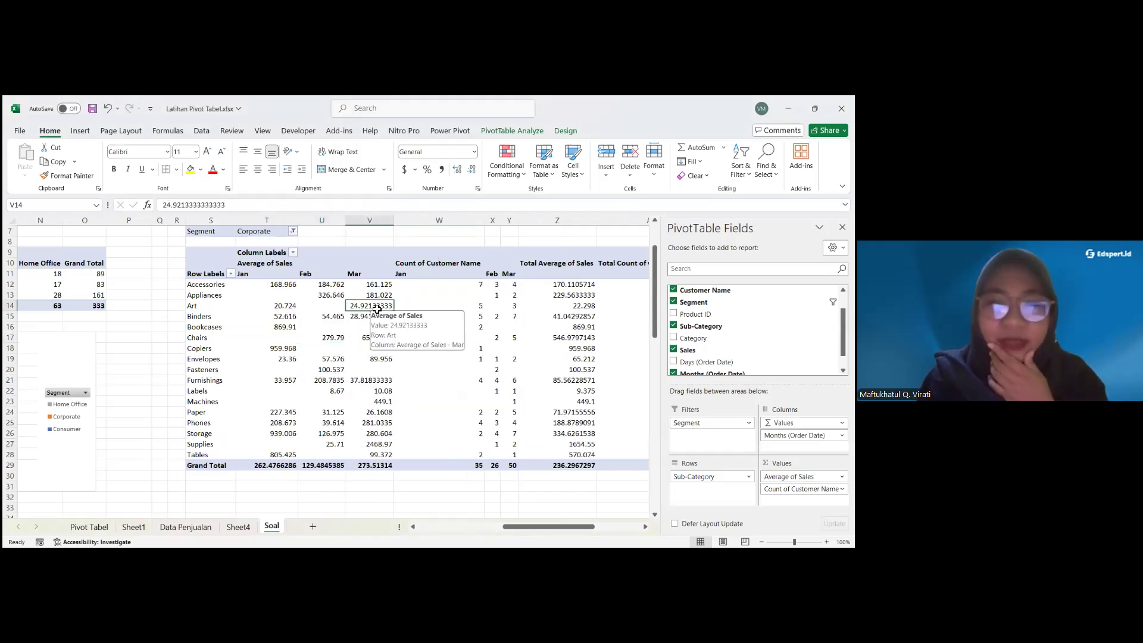
pyautogui.rightClick(377, 307)
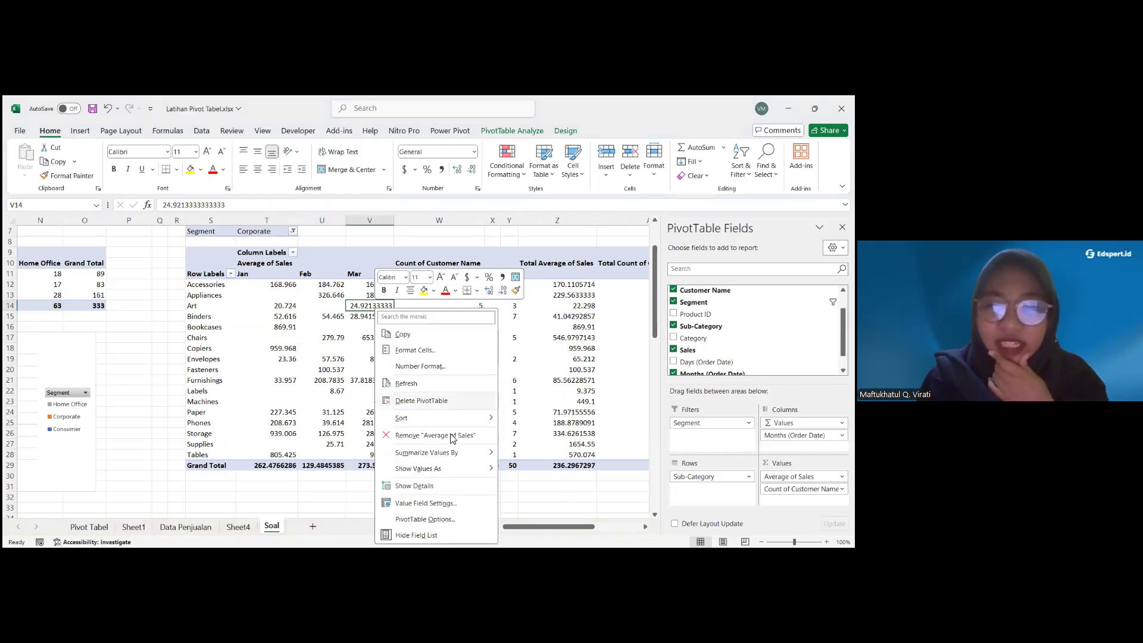
pyautogui.moveTo(472, 461)
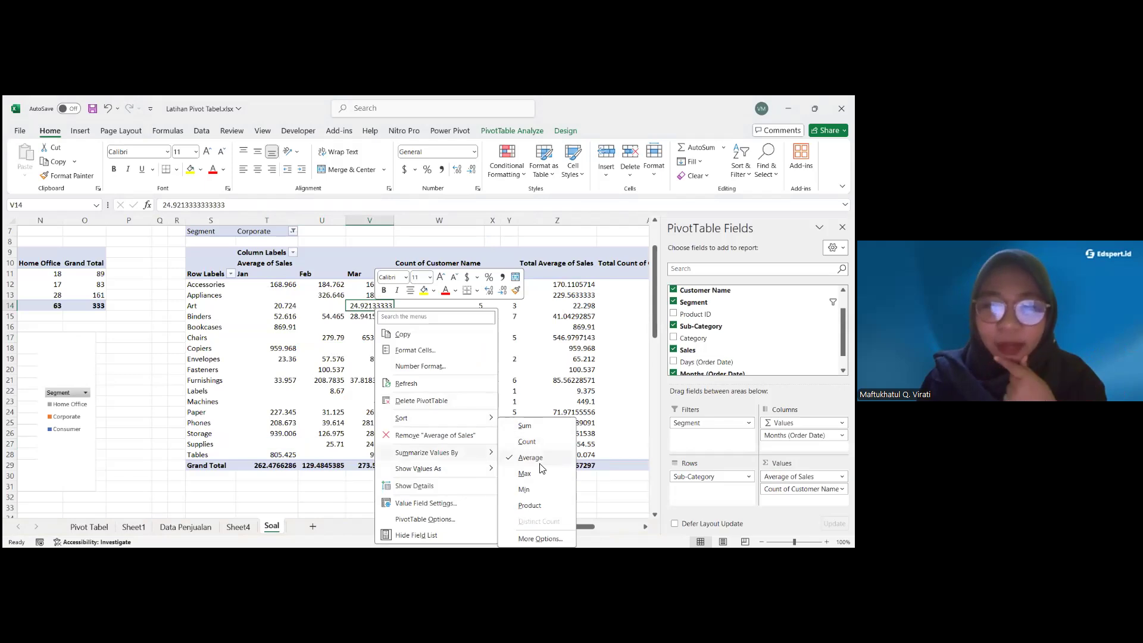
pyautogui.click(525, 427)
# Check which summary calculations are offered for the Count of Customer Name values
pyautogui.click(451, 317)
pyautogui.rightClick(451, 317)
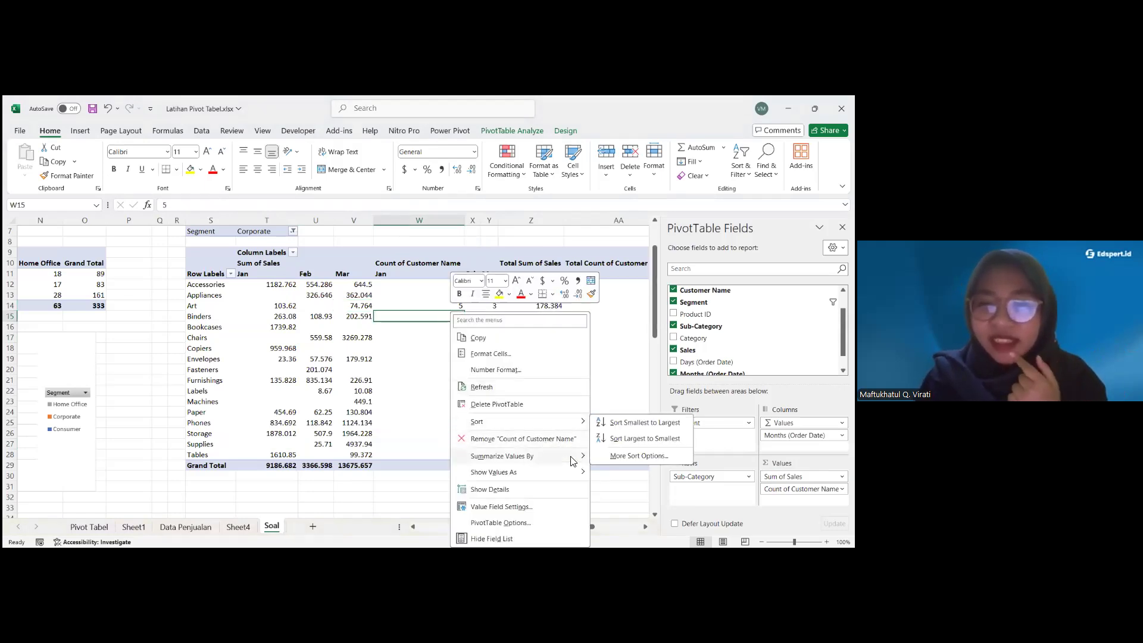
pyautogui.moveTo(573, 461)
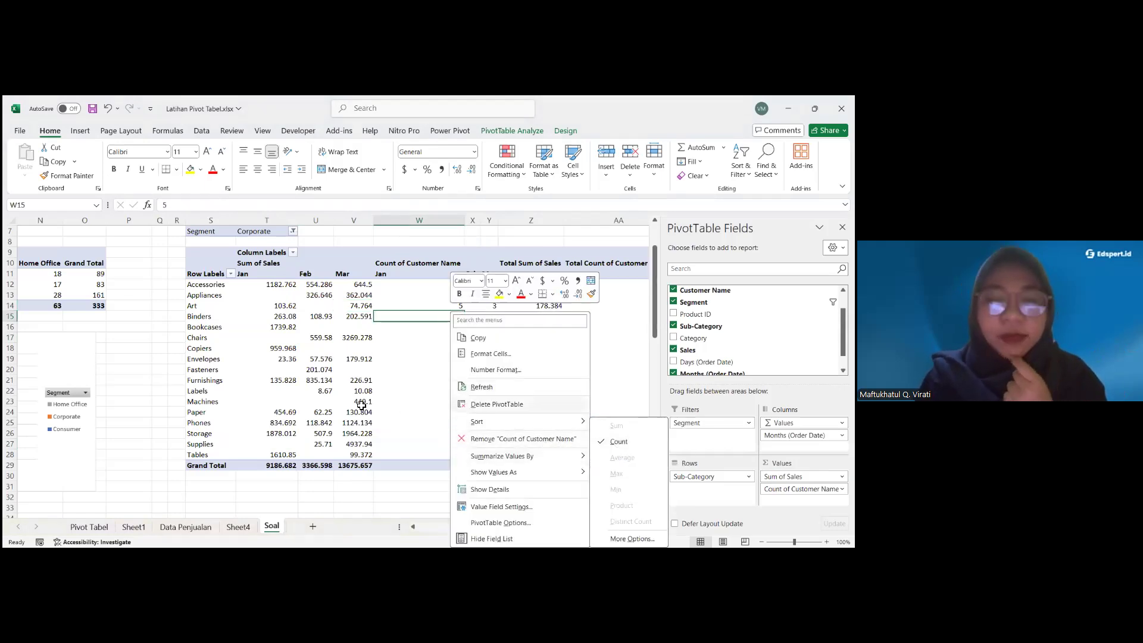
# Review the exercise 3 PivotTable and chart, and the exercise 4 PivotTable's monthly and total columns
pyautogui.scroll(2, 361, 405)
pyautogui.hscroll(-6, 361, 404)
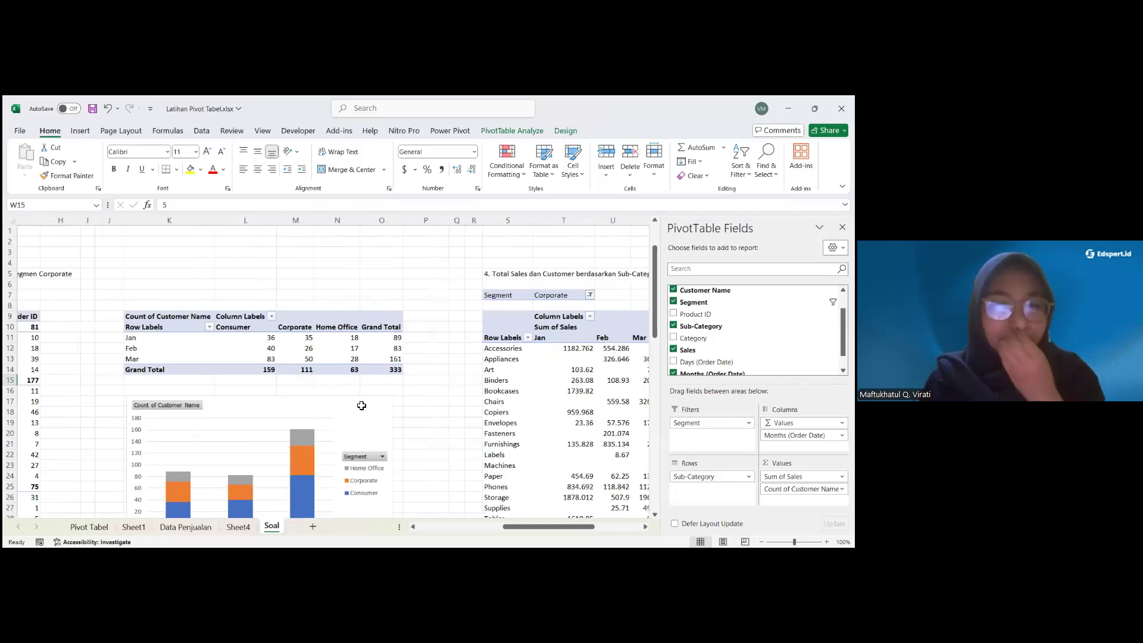
pyautogui.hscroll(-6, 361, 405)
pyautogui.hscroll(5, 364, 403)
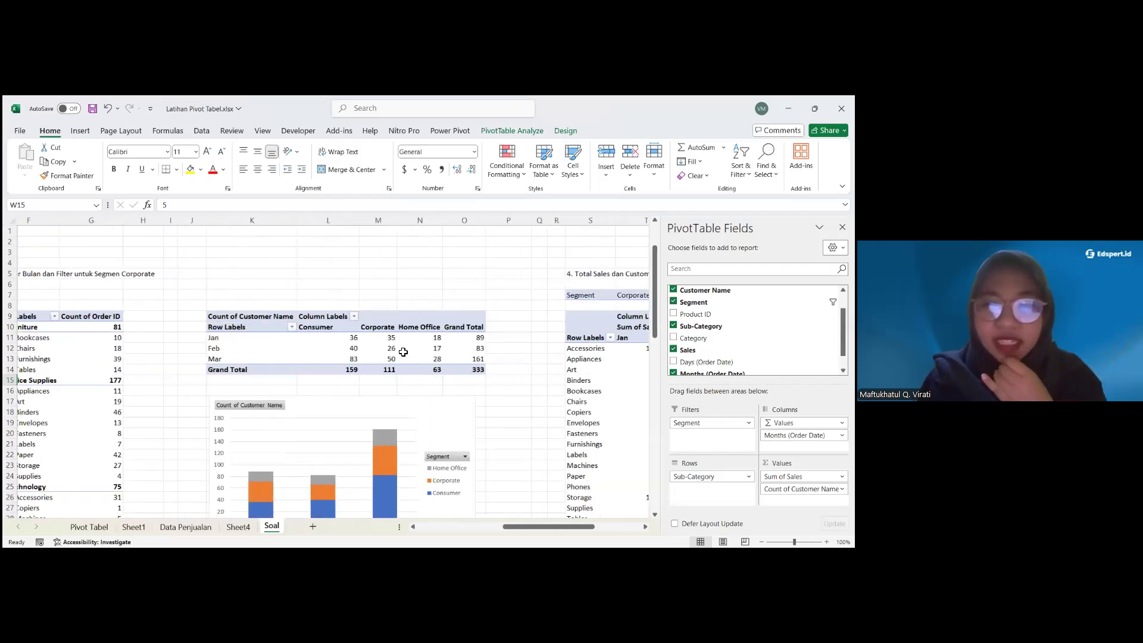
pyautogui.hscroll(6, 403, 352)
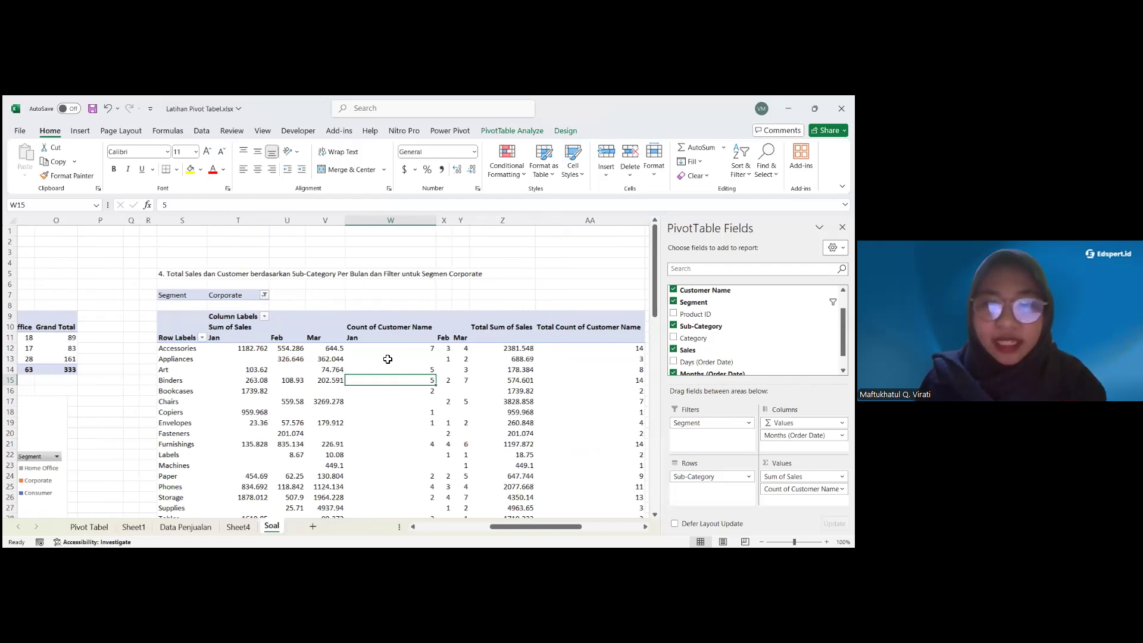
pyautogui.click(388, 369)
pyautogui.scroll(-2, 386, 357)
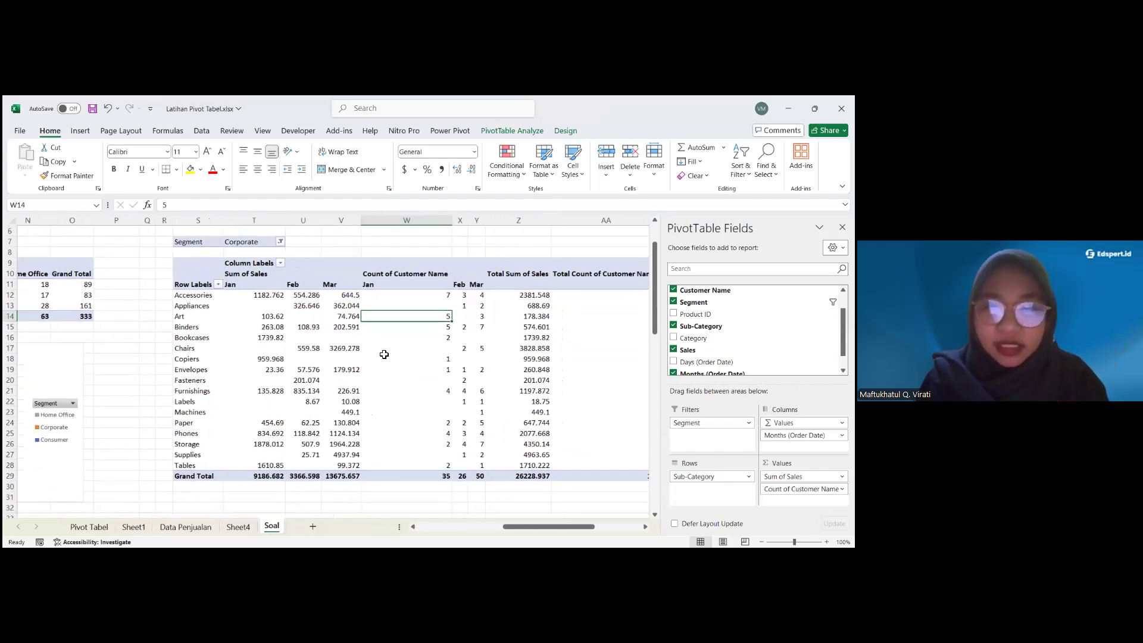
pyautogui.hscroll(2, 384, 354)
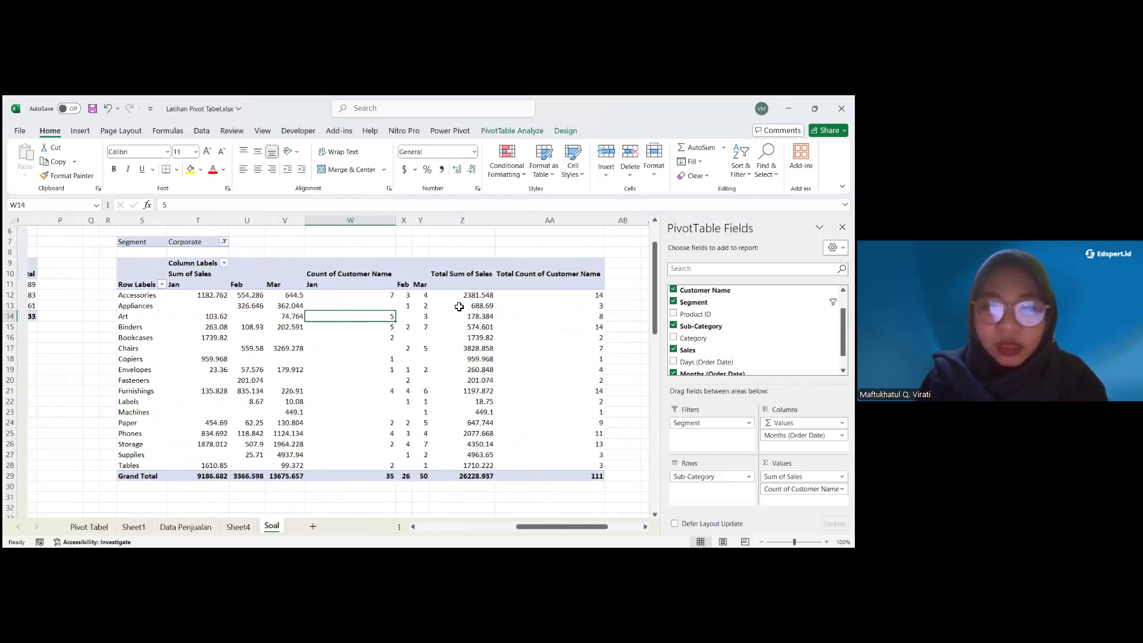
pyautogui.hscroll(-3, 459, 306)
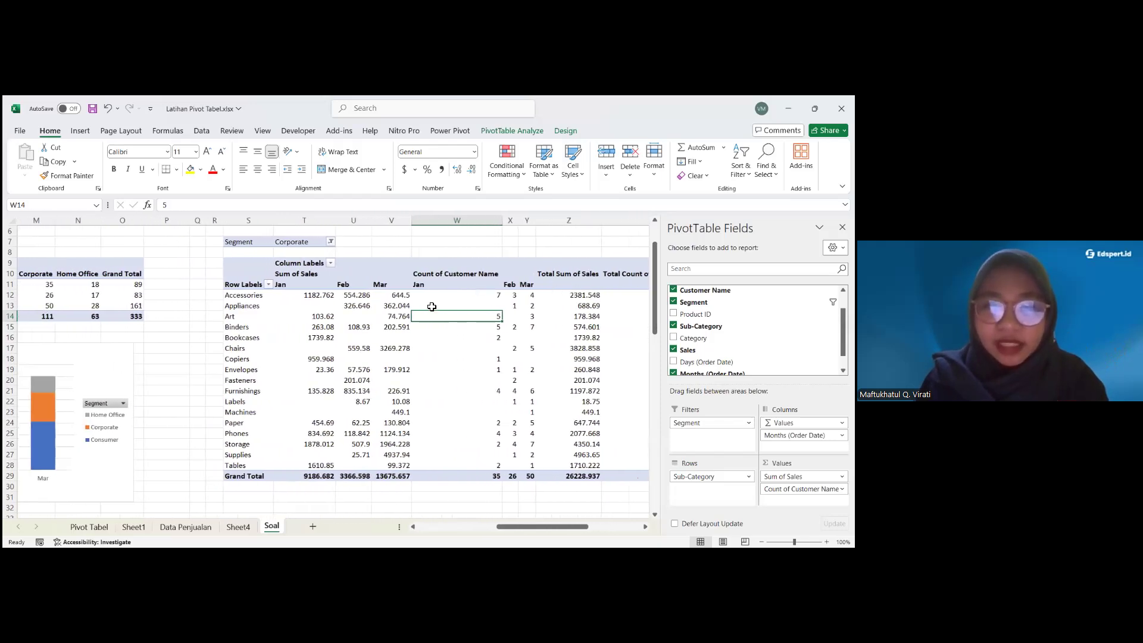
pyautogui.hscroll(-1, 432, 307)
pyautogui.click(303, 295)
pyautogui.moveTo(300, 433); pyautogui.dragTo(301, 443)
pyautogui.click(375, 415)
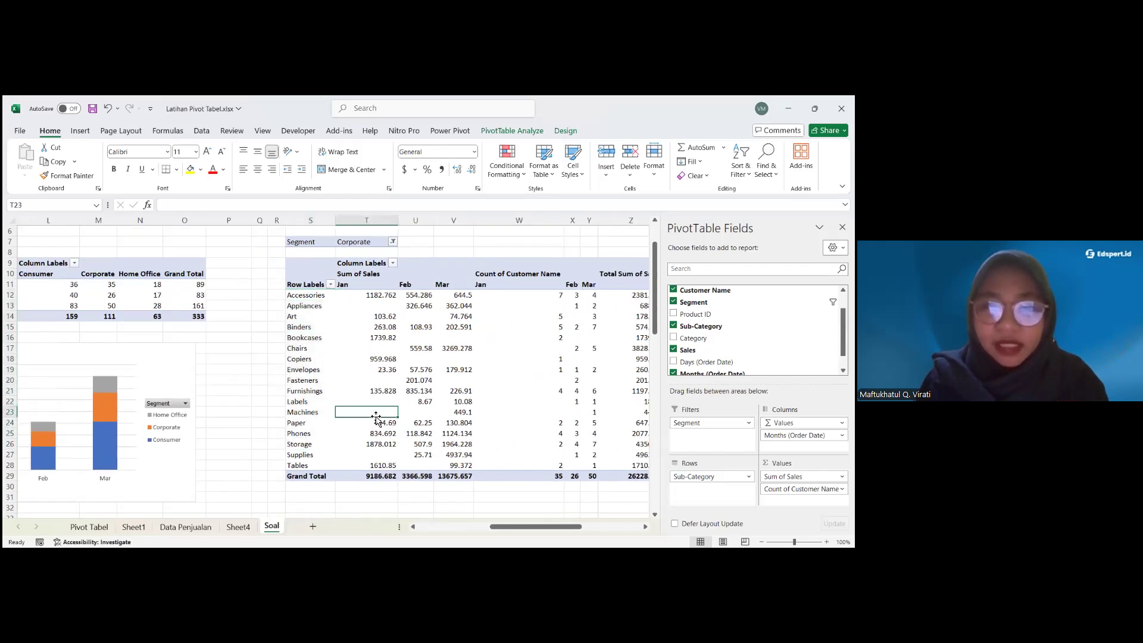
# Sort the exercise 4 PivotTable's Sub-Category rows in descending order by Sum of Sales
pyautogui.click(393, 263)
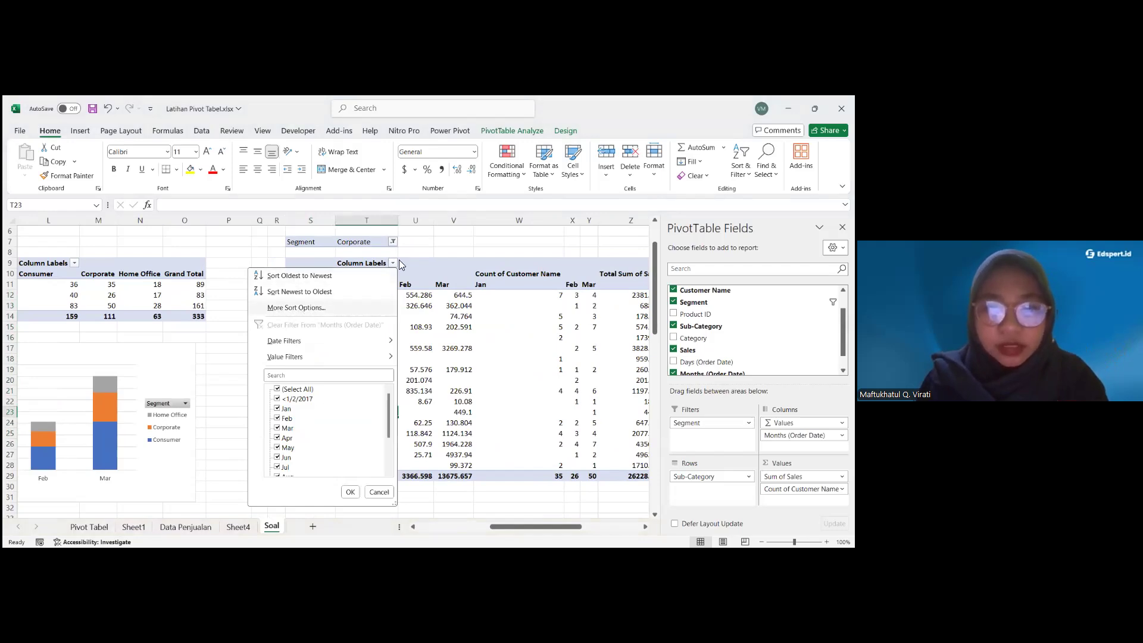
pyautogui.click(337, 291)
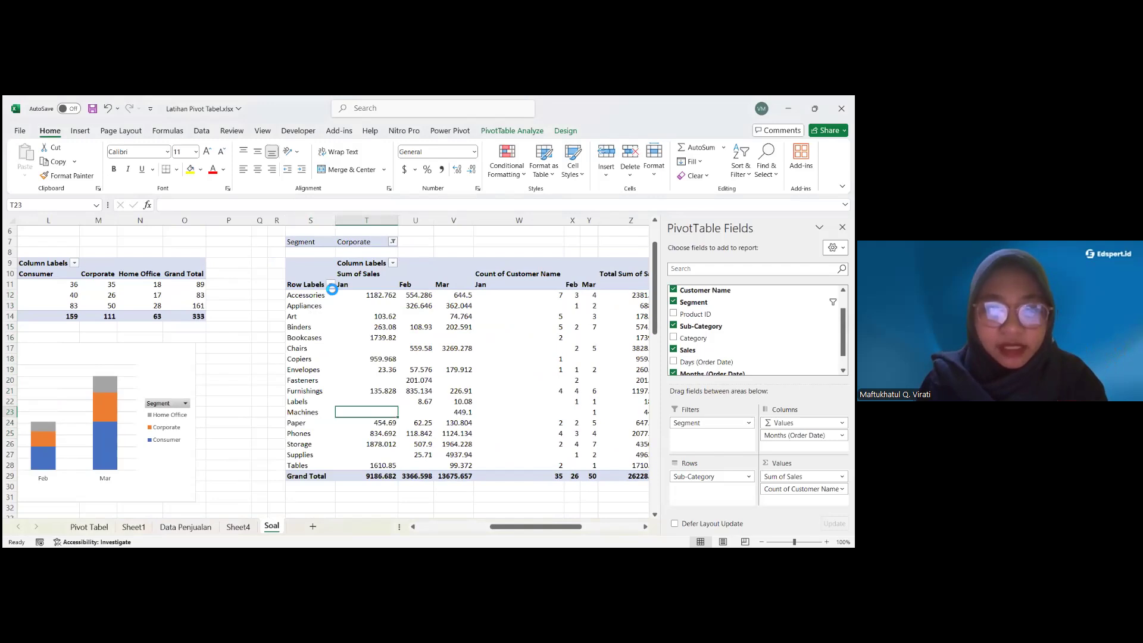
pyautogui.click(331, 285)
pyautogui.click(271, 331)
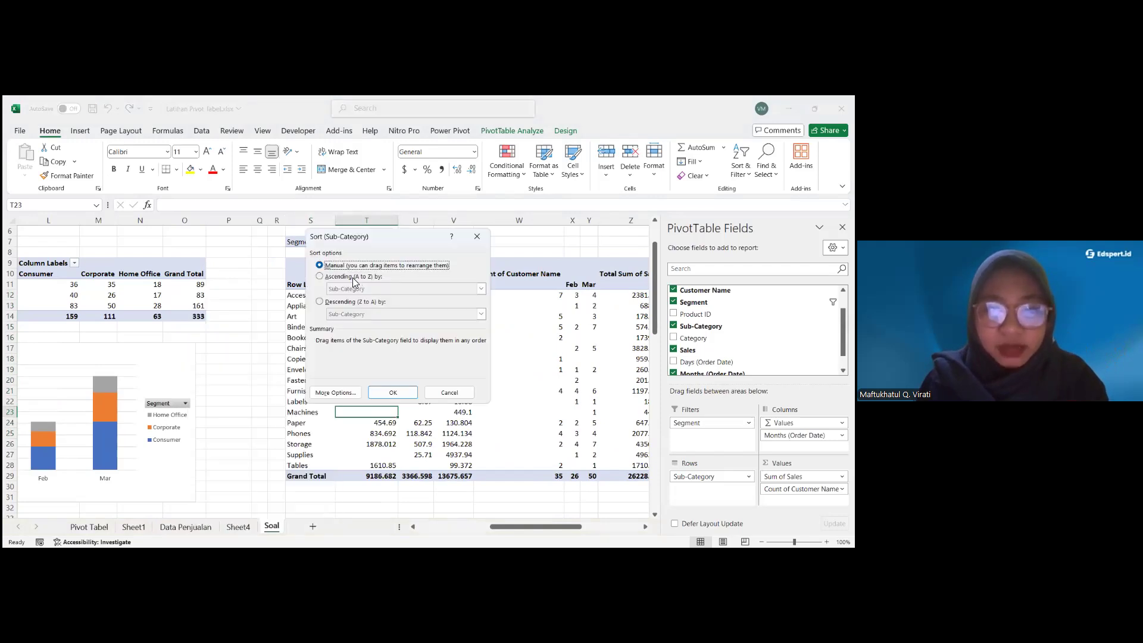
pyautogui.click(321, 303)
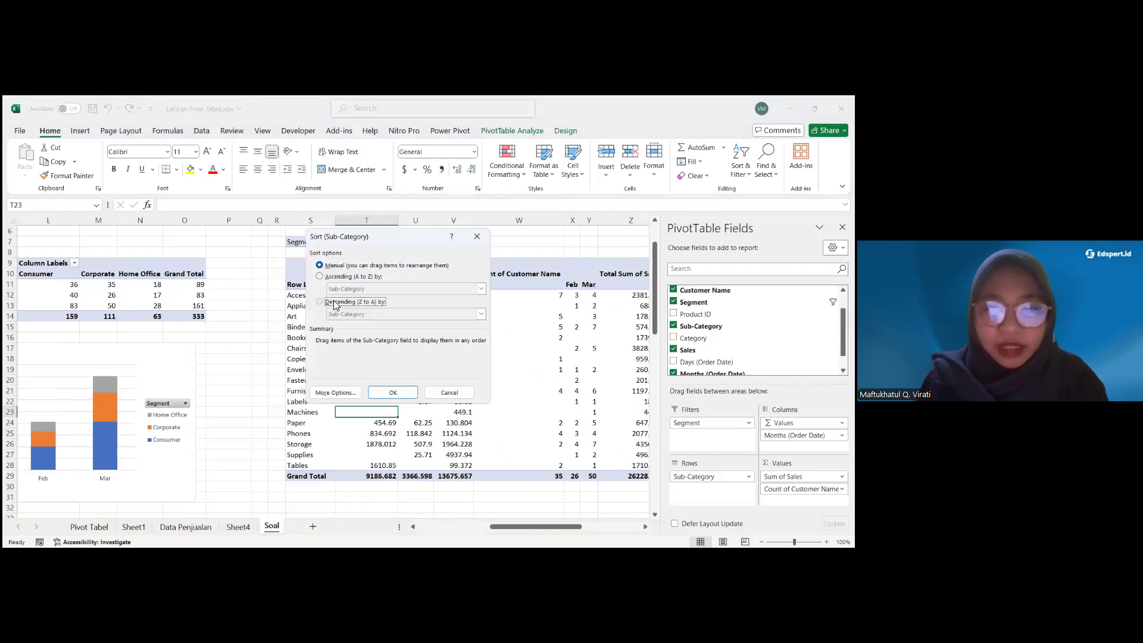
pyautogui.click(380, 315)
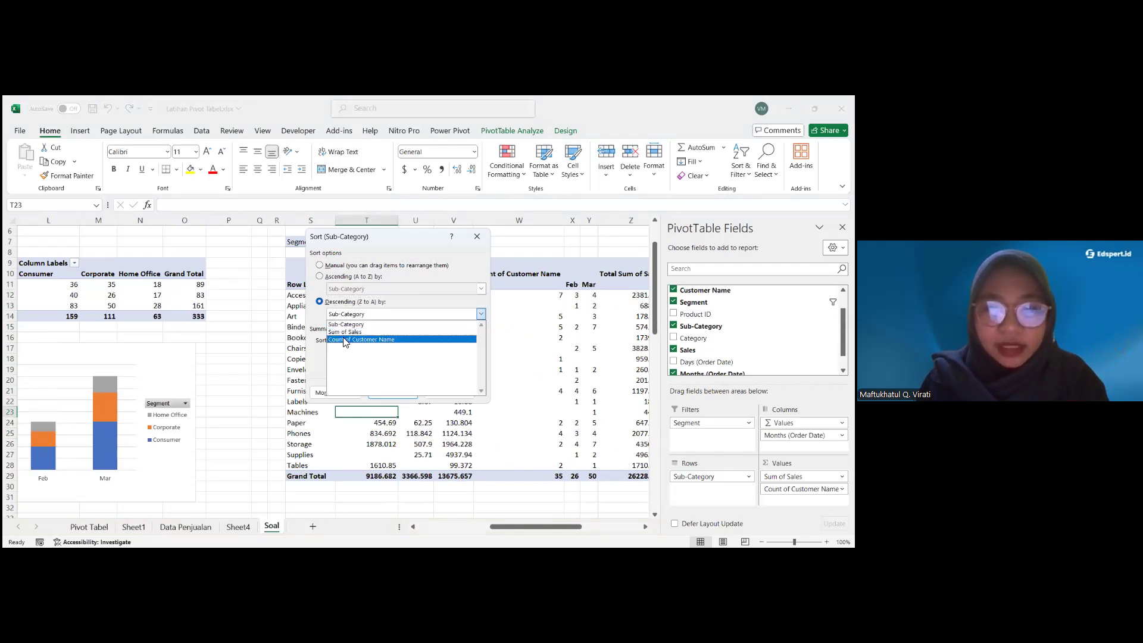
pyautogui.click(337, 332)
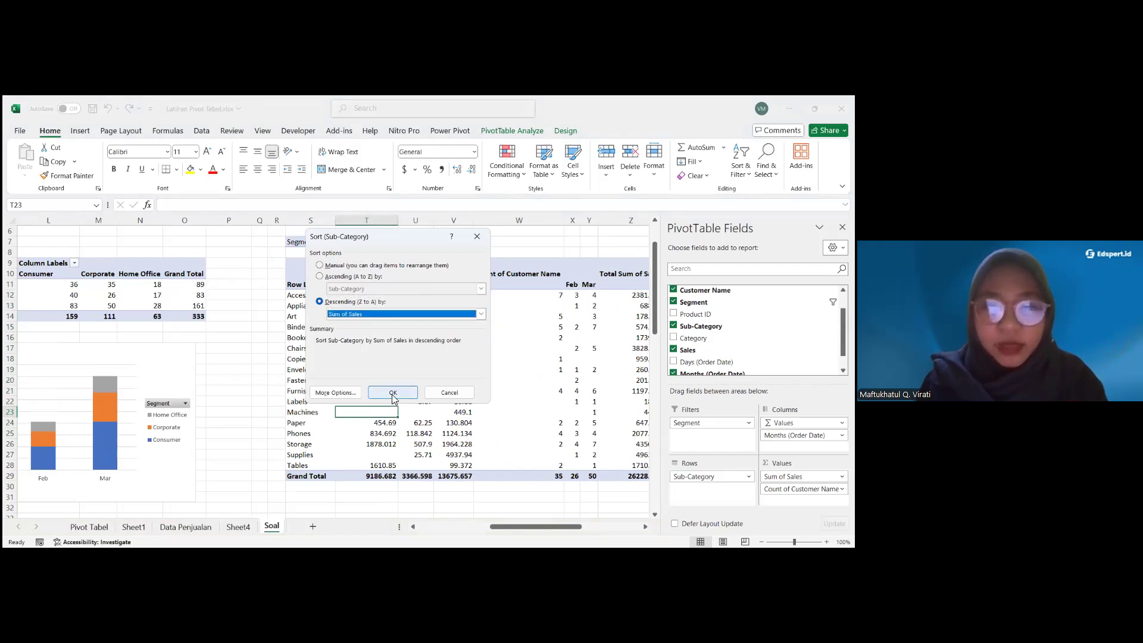
pyautogui.click(392, 394)
pyautogui.click(536, 369)
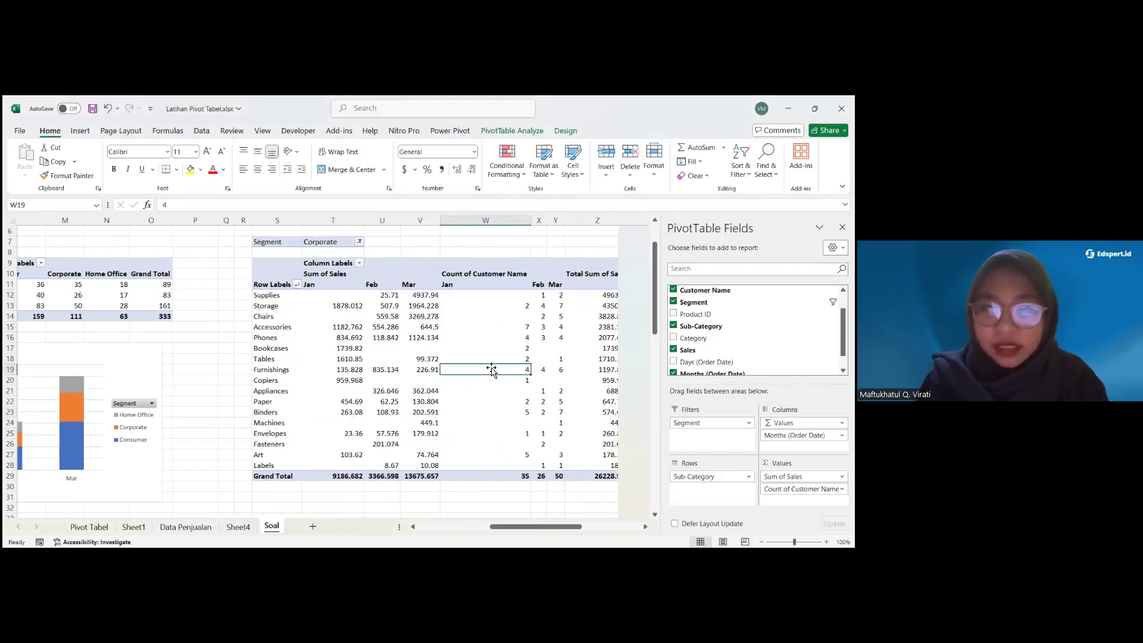
# Examine the sorted PivotTable's Total Sum of Sales and Total Count of Customer Name columns
pyautogui.hscroll(3, 476, 357)
pyautogui.moveTo(547, 295); pyautogui.dragTo(554, 458)
pyautogui.click(558, 477)
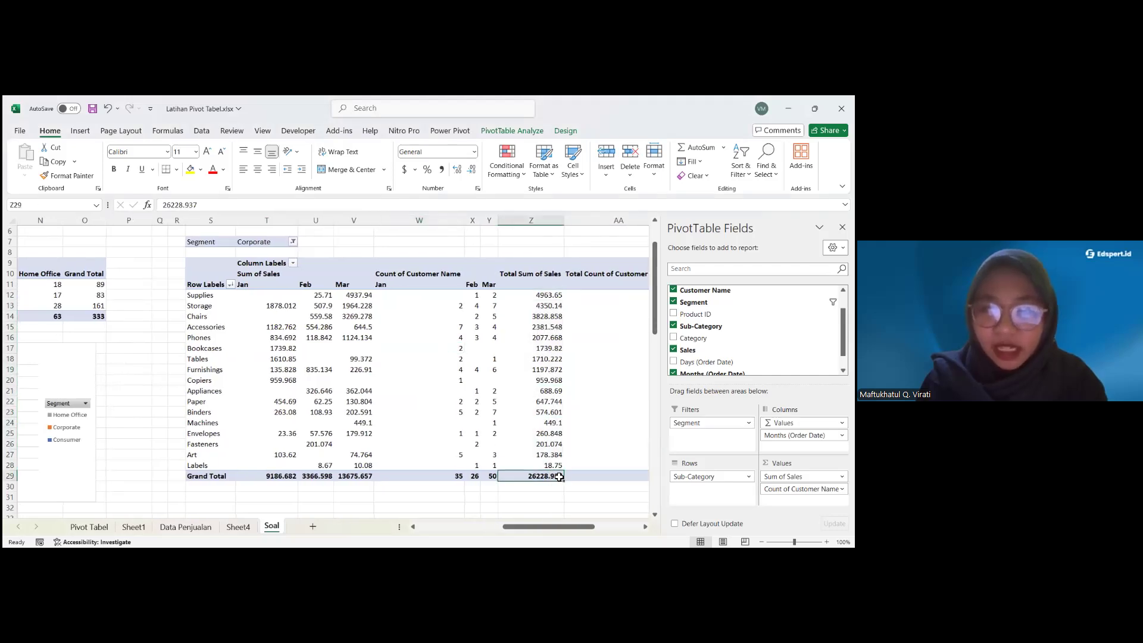
pyautogui.click(543, 466)
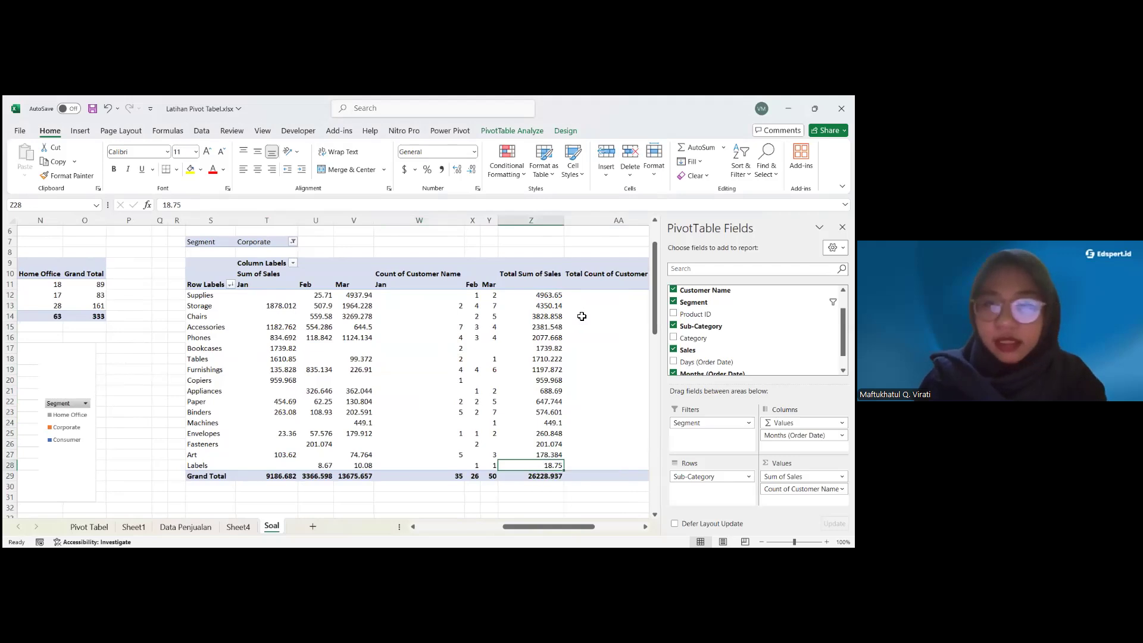
pyautogui.hscroll(2, 582, 316)
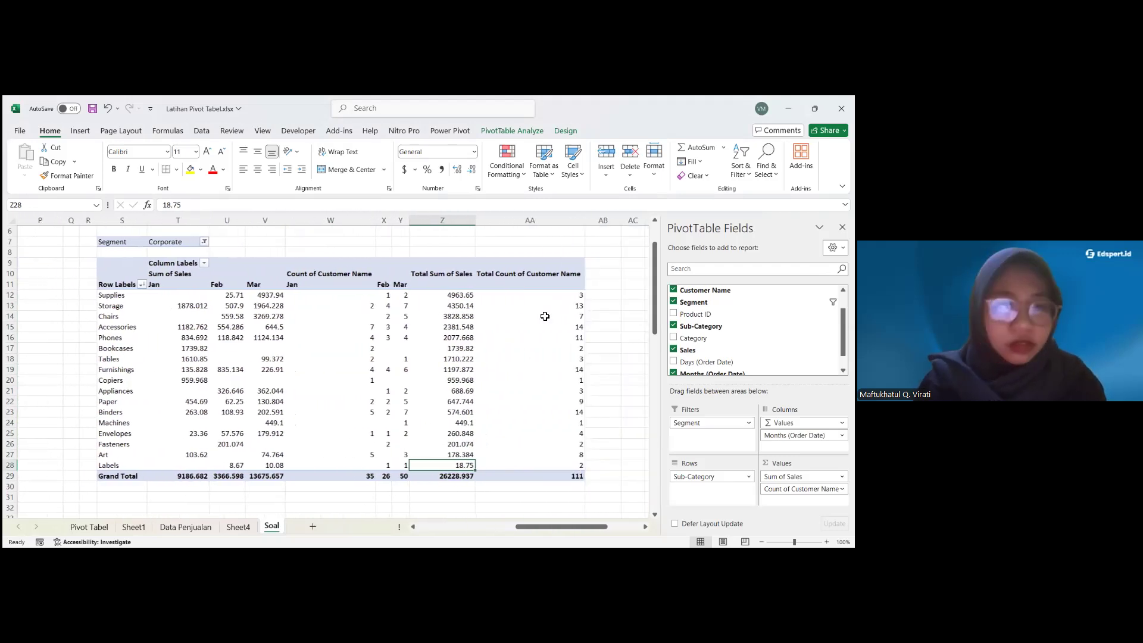
pyautogui.click(541, 318)
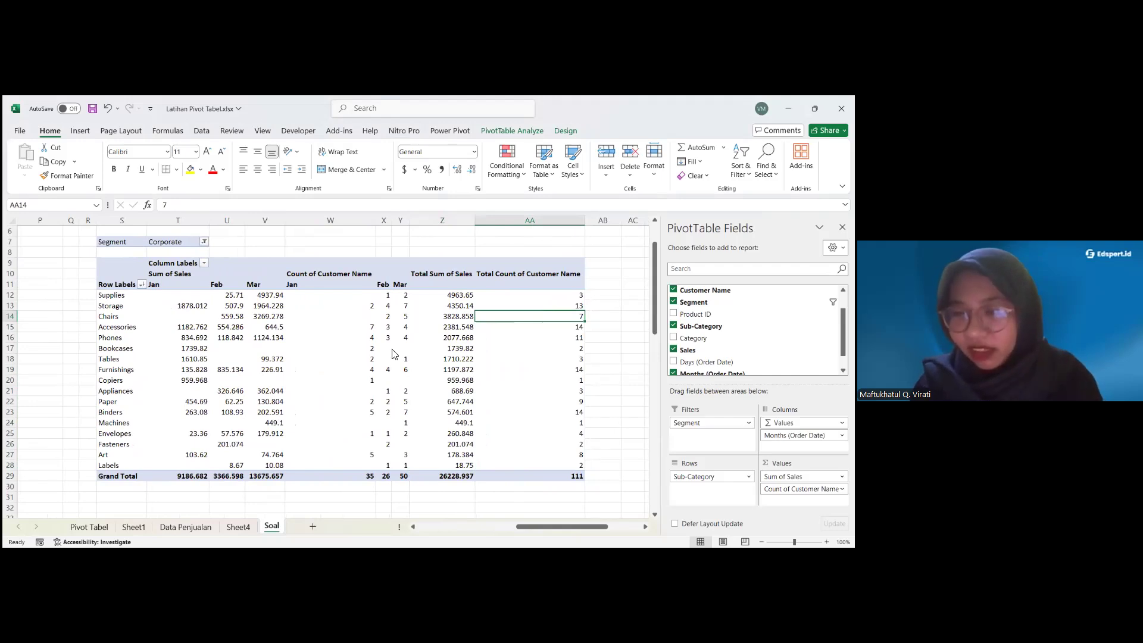
# Unhide the Data Bars sheet
pyautogui.hotkey('alt', 'Tab')
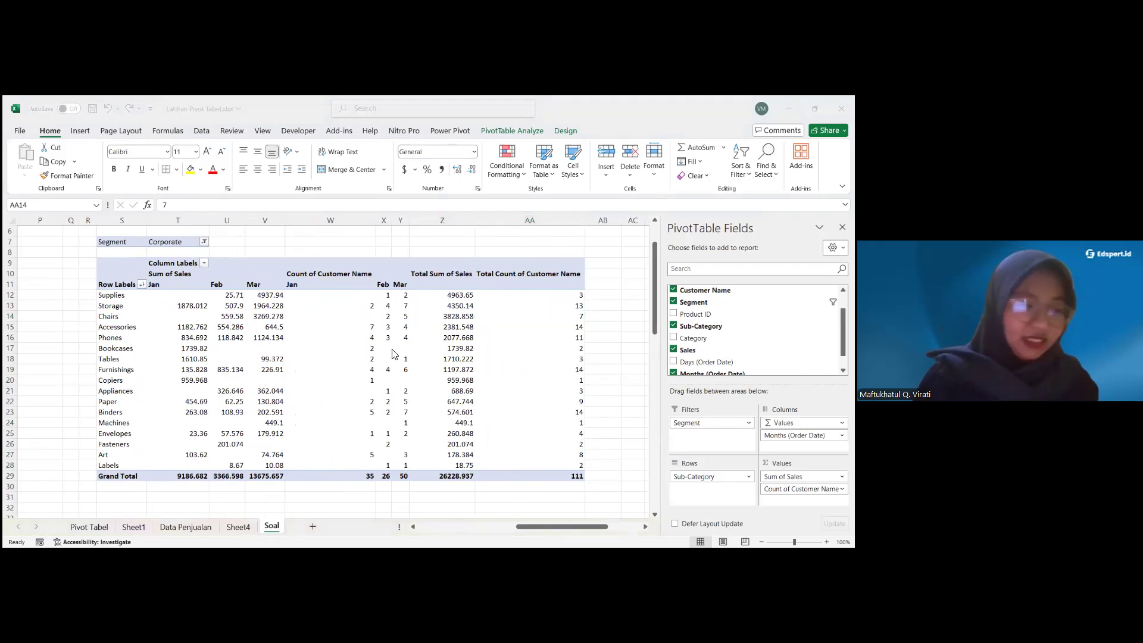
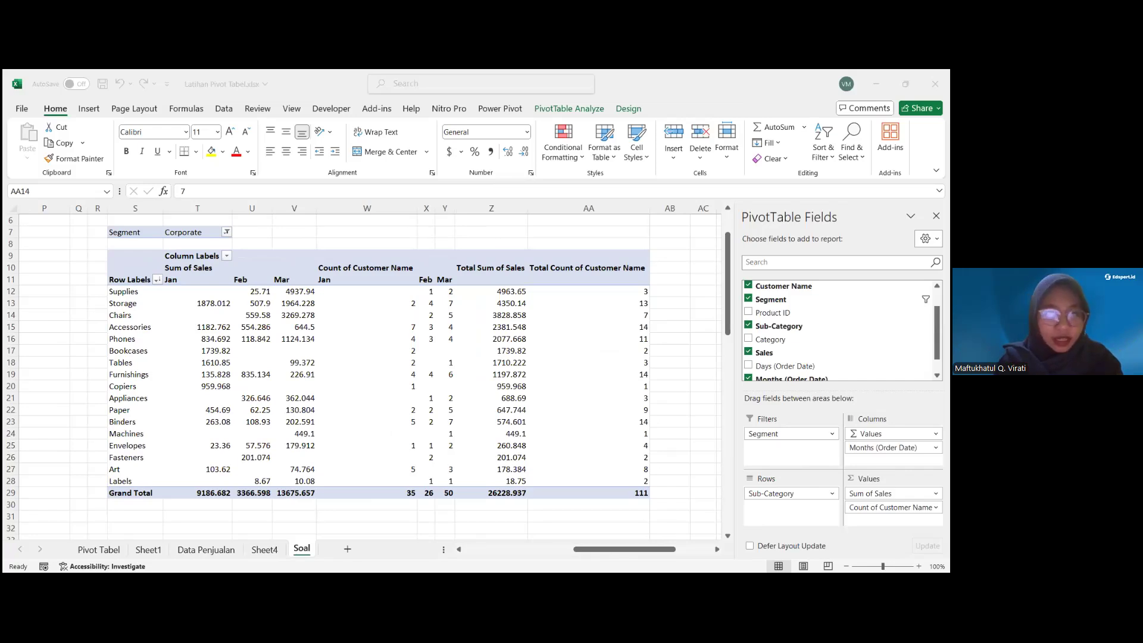
pyautogui.rightClick(95, 549)
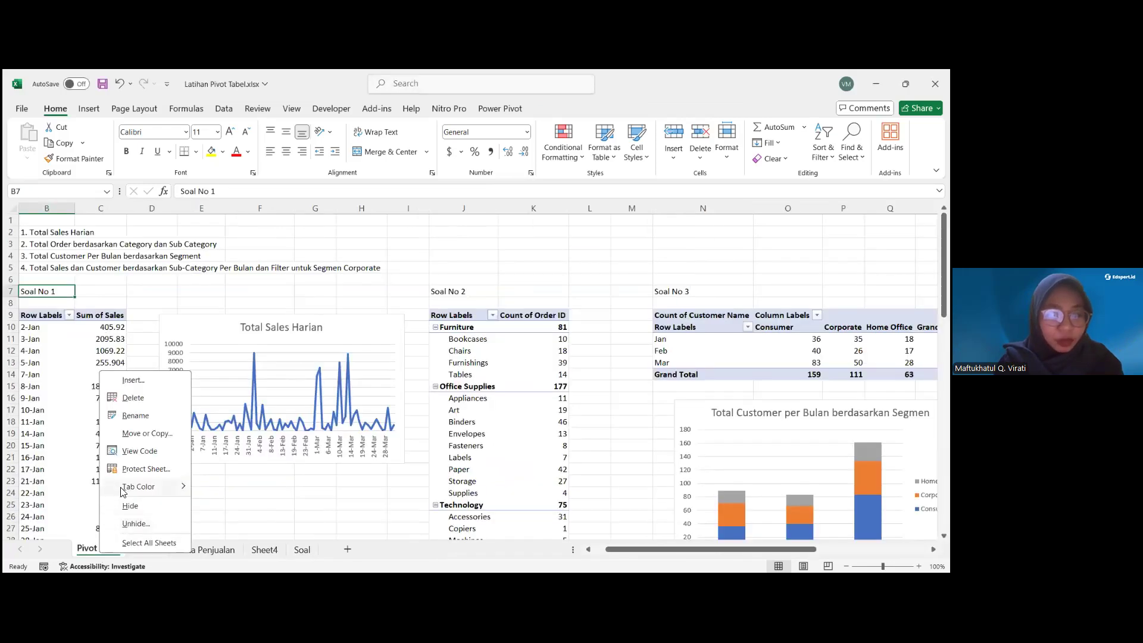
pyautogui.click(136, 525)
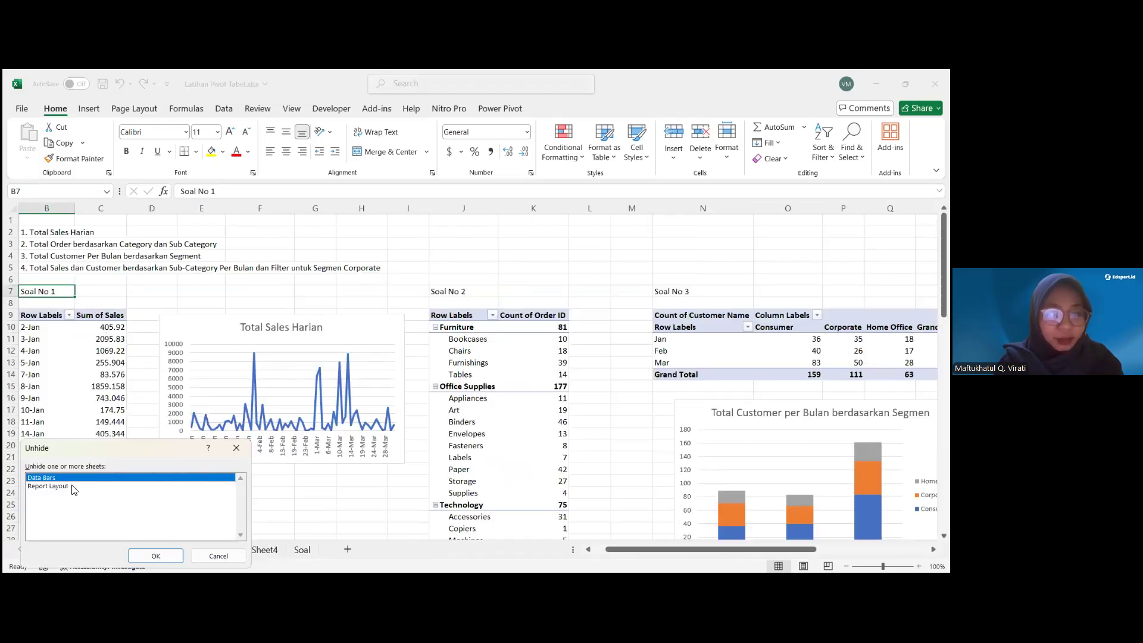
pyautogui.click(175, 560)
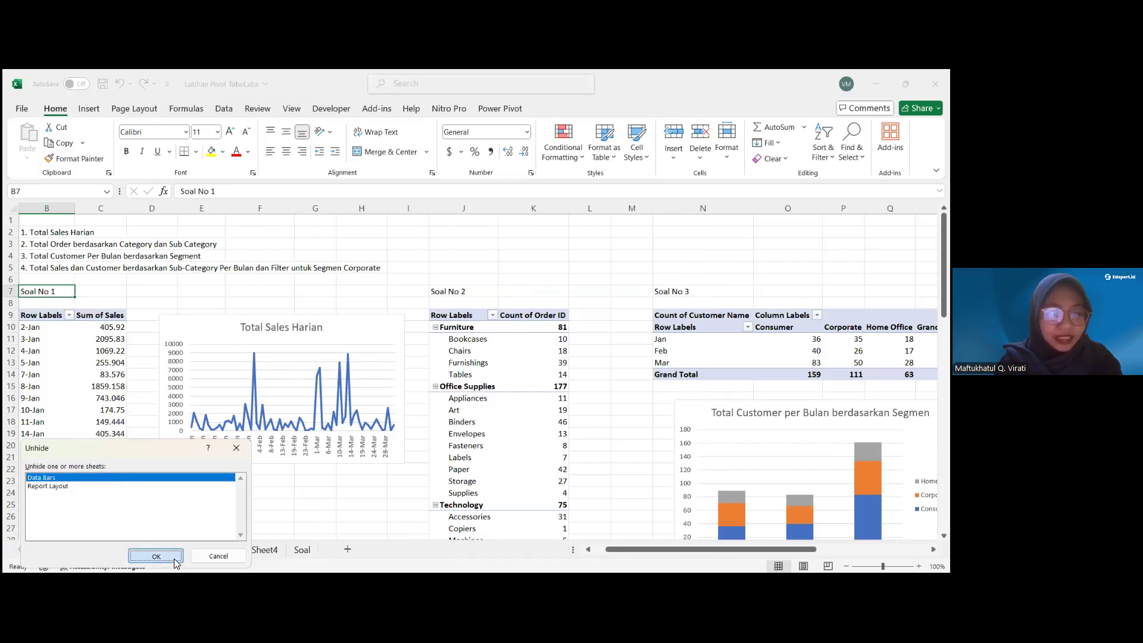
# Examine the data bars in the Sum of Sales column across the Furniture, Office Supplies and Technology sub-categories
pyautogui.scroll(-1, 153, 375)
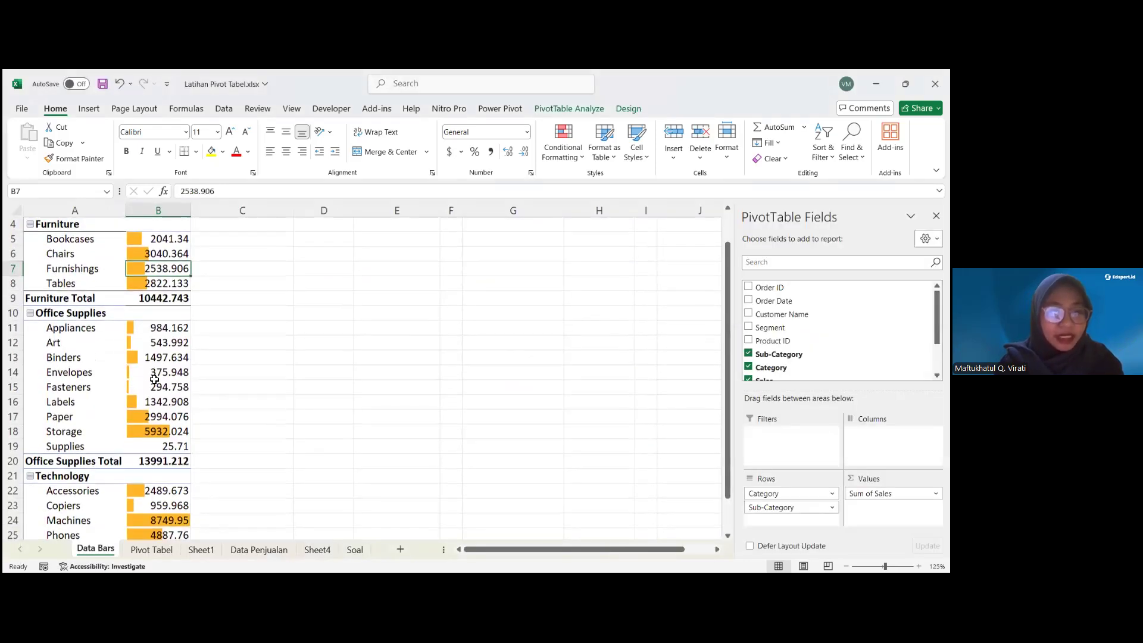
pyautogui.click(154, 377)
pyautogui.scroll(1, 155, 380)
pyautogui.moveTo(152, 357); pyautogui.dragTo(137, 278)
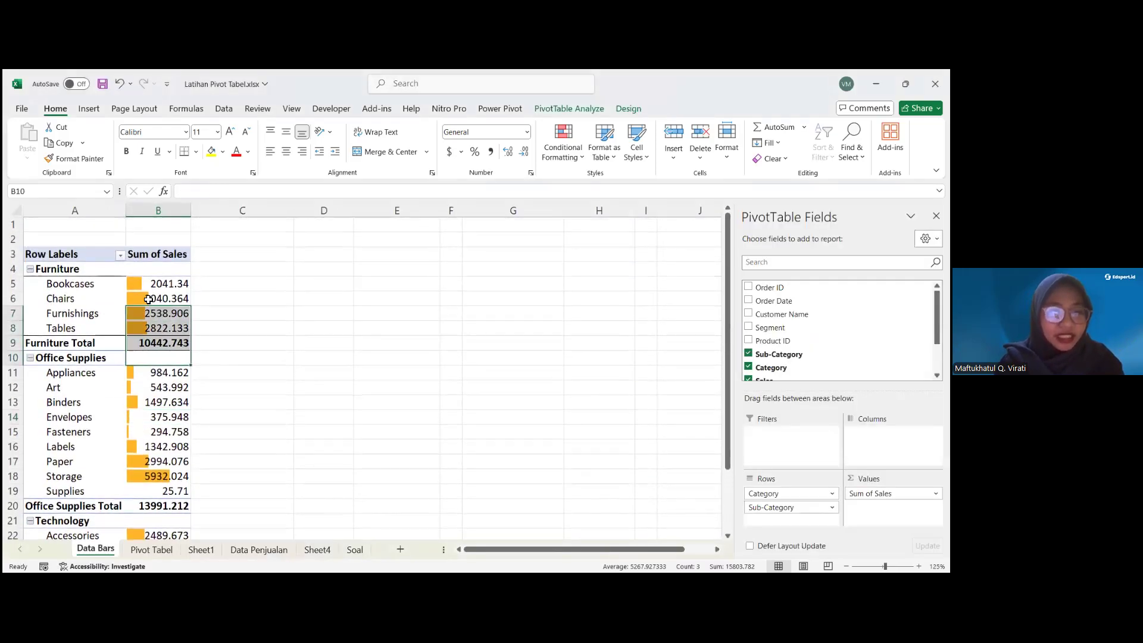
pyautogui.click(148, 300)
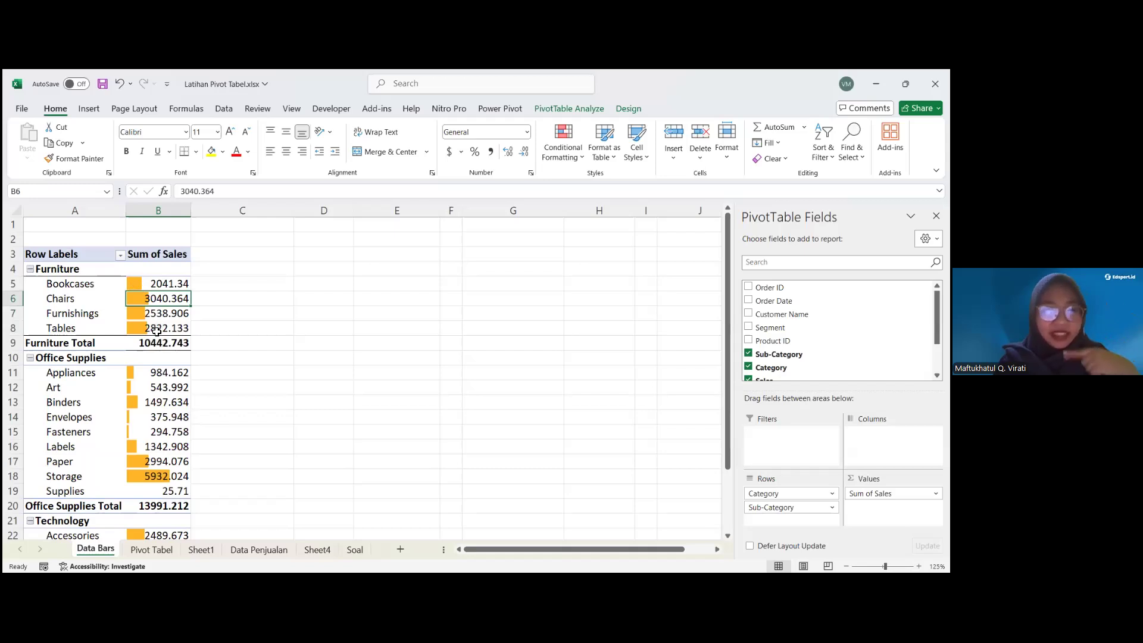
pyautogui.scroll(-2, 172, 316)
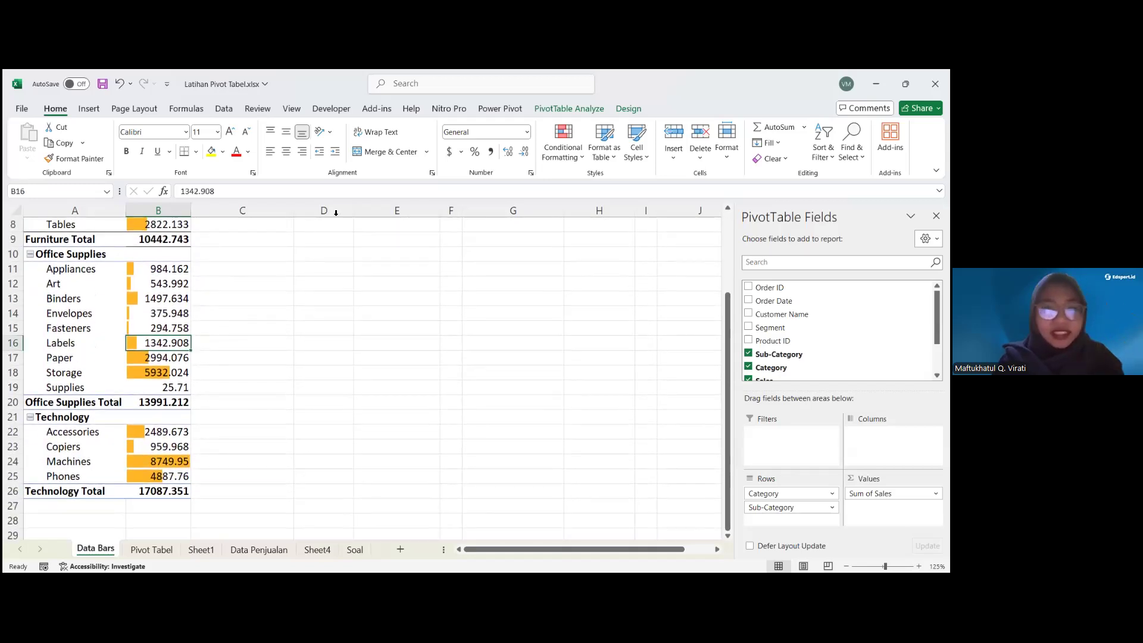
pyautogui.scroll(2, 172, 287)
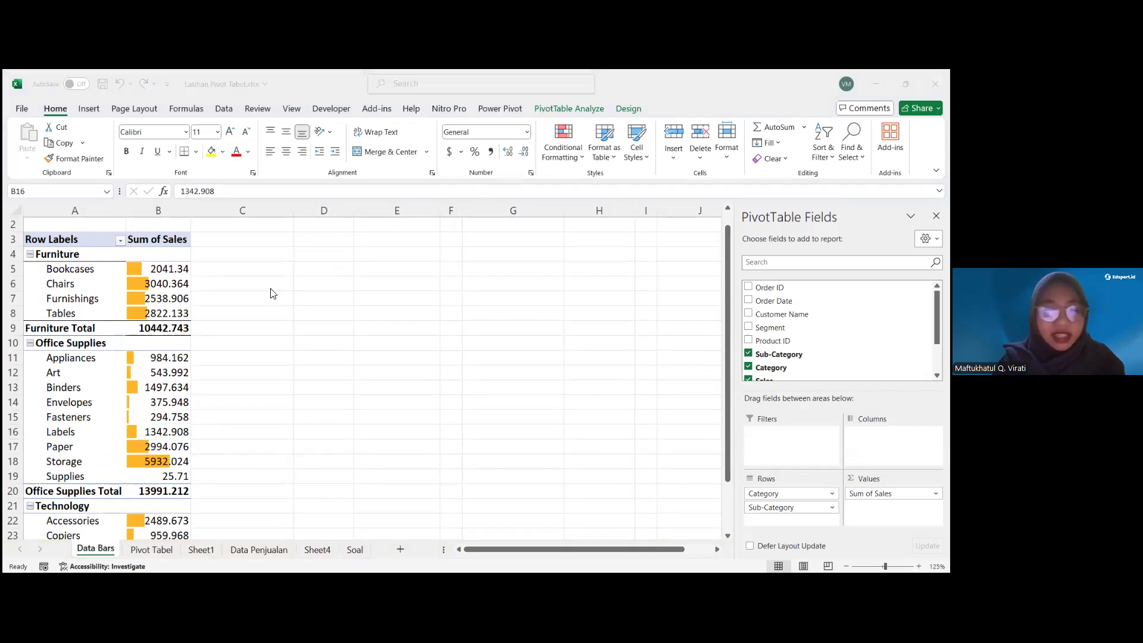
# Clear the conditional formatting rules from the Category and Sub-Category PivotTable
pyautogui.click(131, 286)
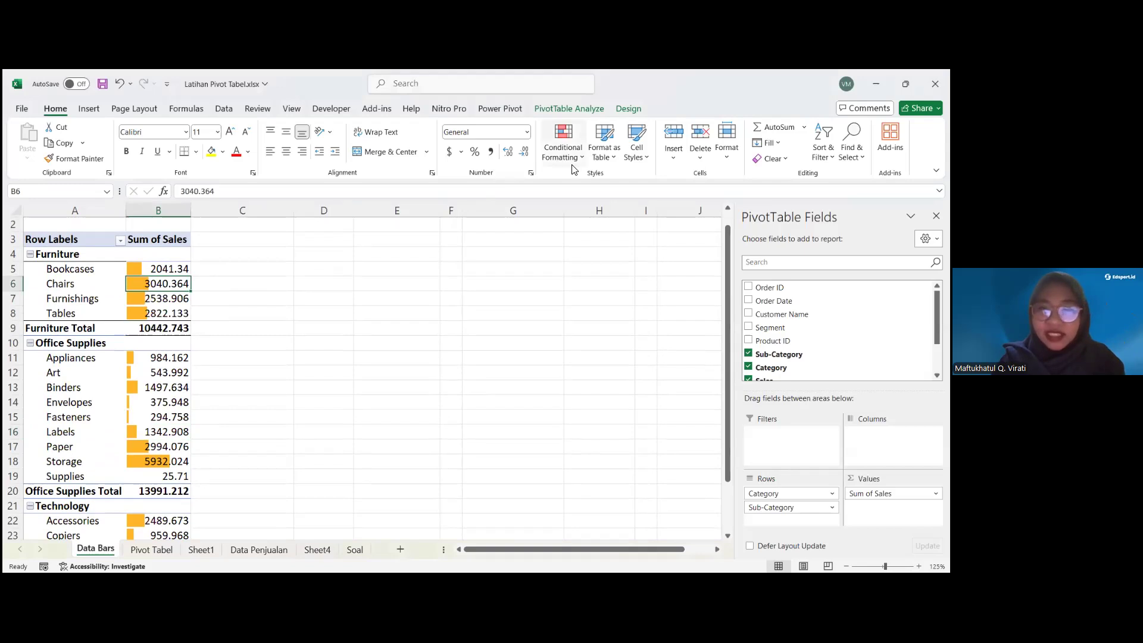
pyautogui.click(565, 148)
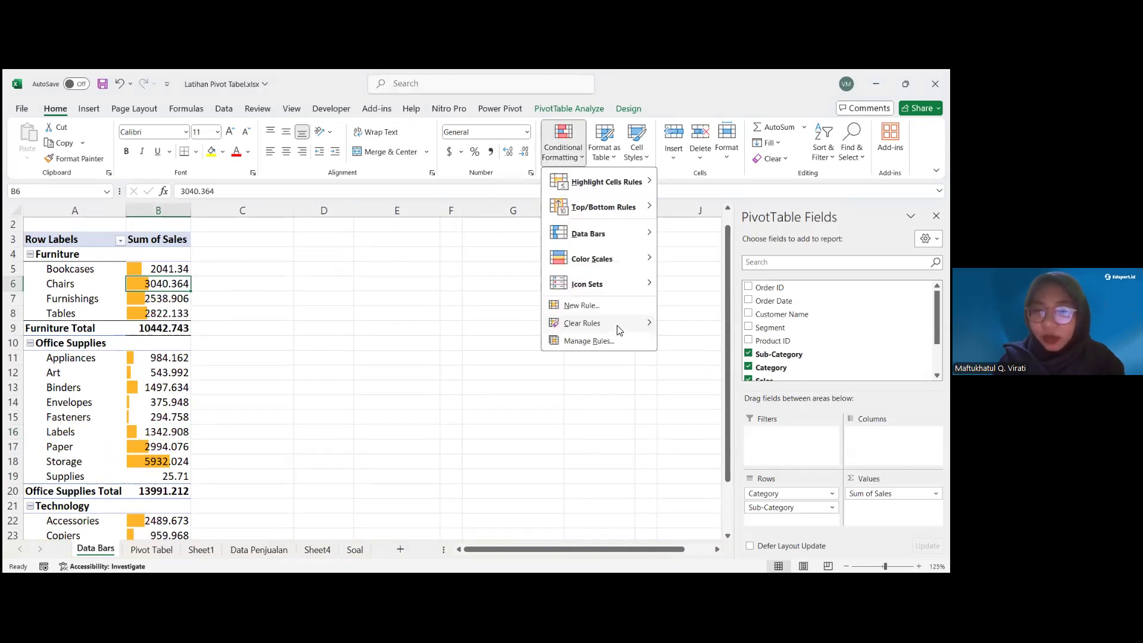
pyautogui.moveTo(620, 329)
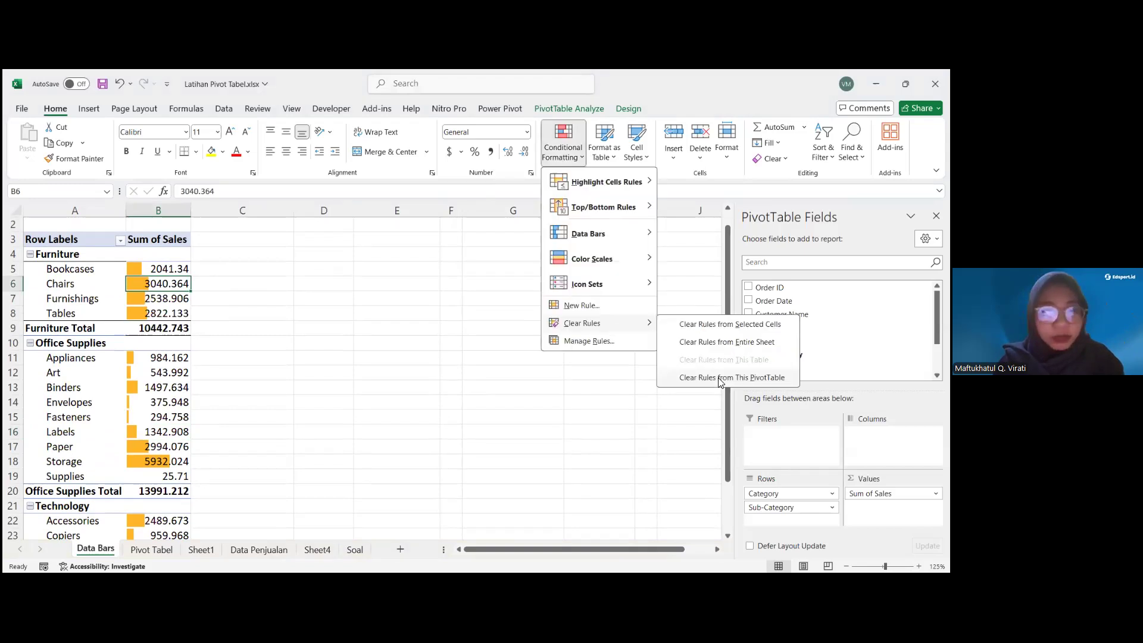
pyautogui.click(718, 378)
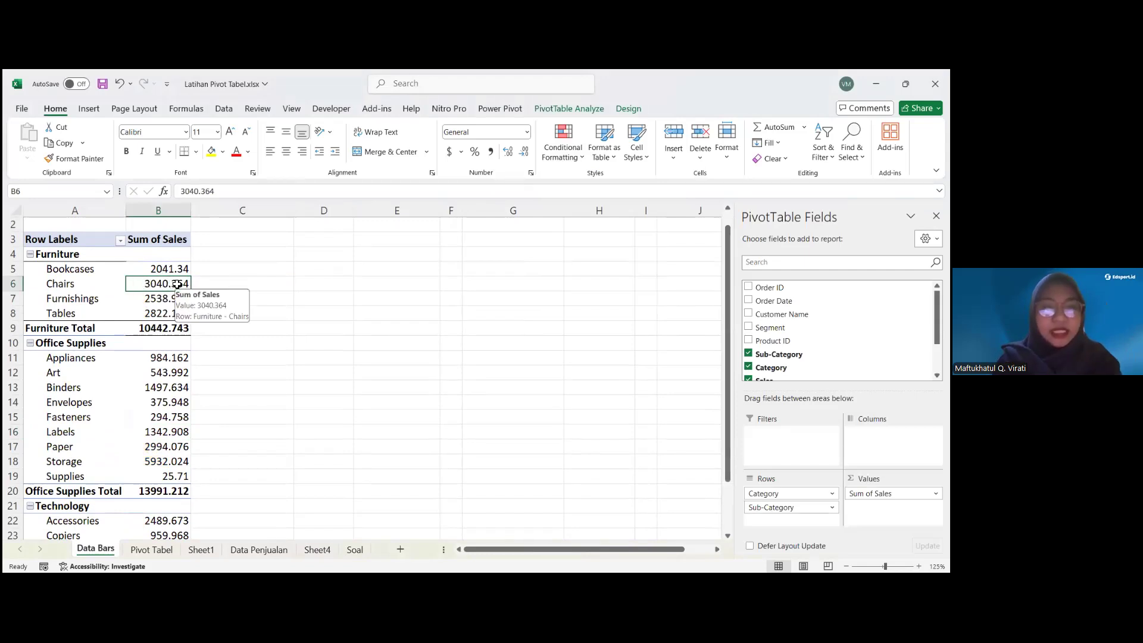
# Add a solid-fill Orange Data Bar to the Chairs sales value and extend it to all Sum of Sales values for Sub-Category
pyautogui.click(566, 159)
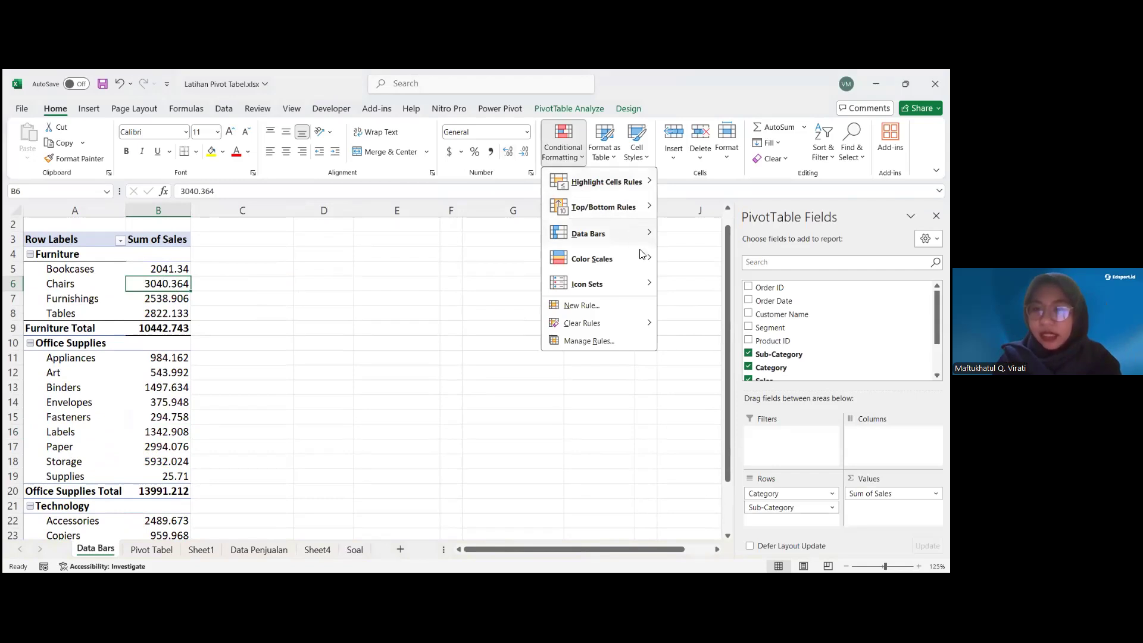
pyautogui.moveTo(631, 233)
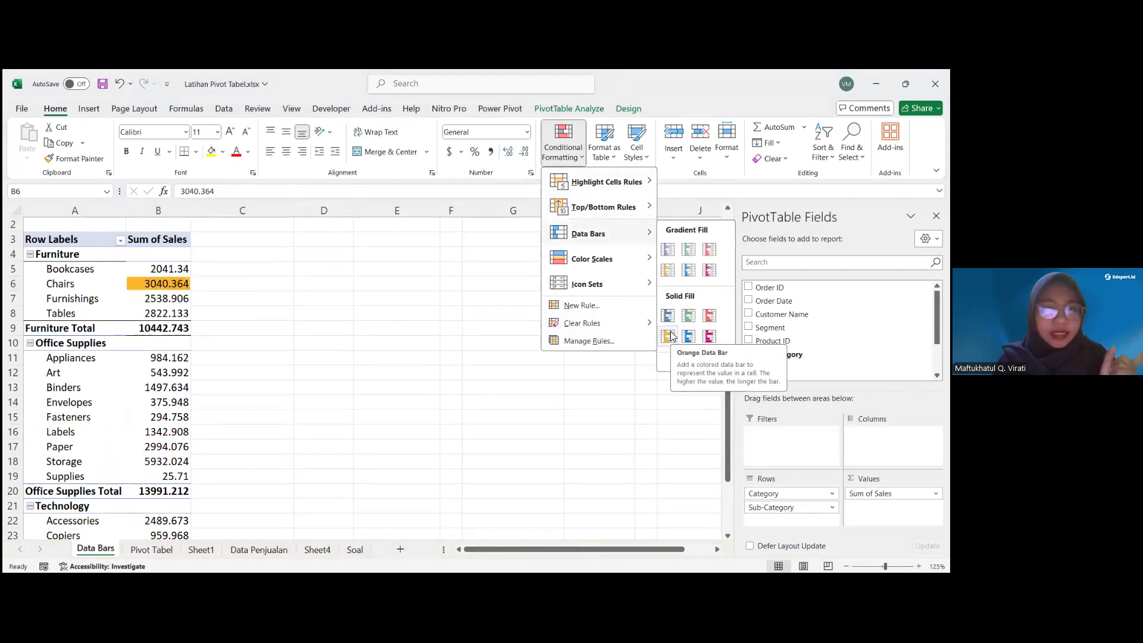
pyautogui.click(203, 291)
pyautogui.click(207, 287)
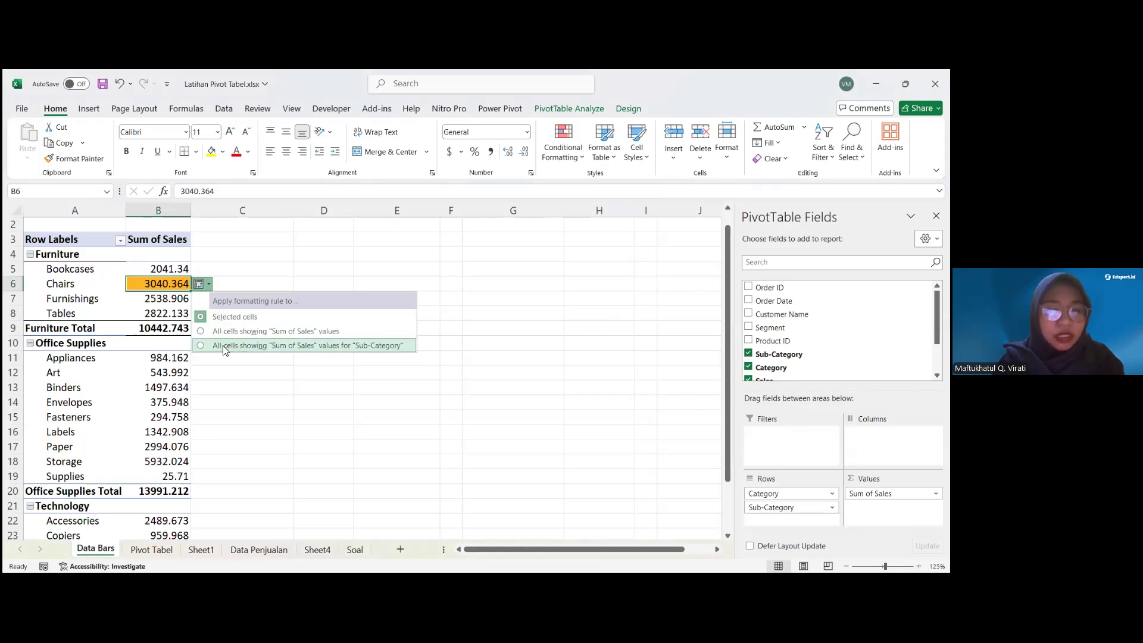
pyautogui.click(225, 346)
# Try the data bar rule on all cells showing Sum of Sales values and return it to the Sub-Category values only
pyautogui.click(199, 284)
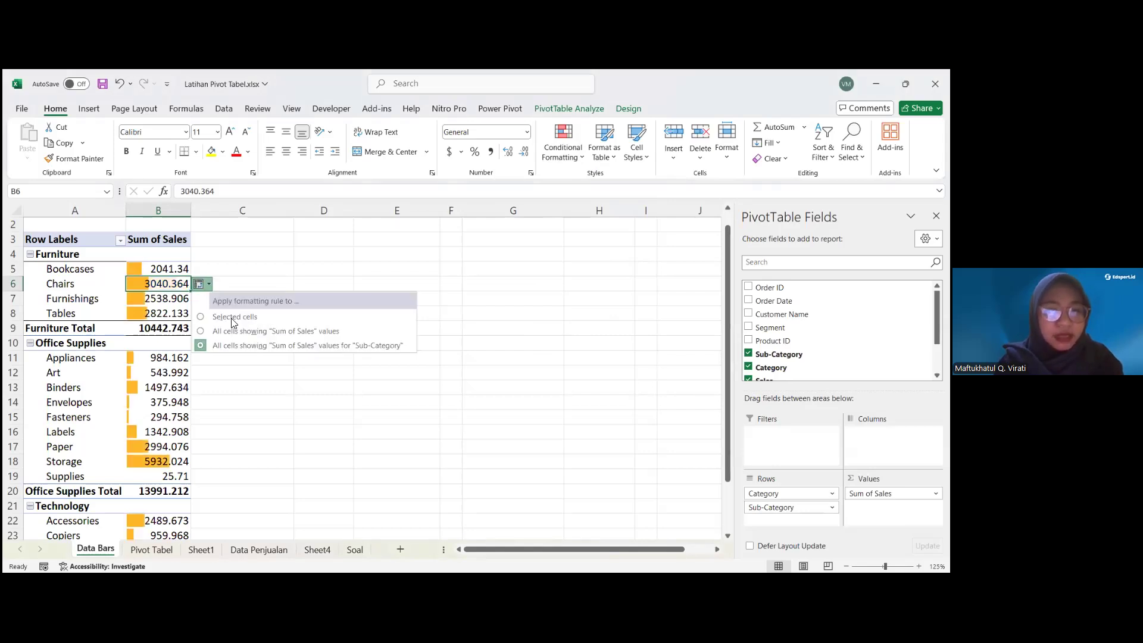
pyautogui.click(250, 331)
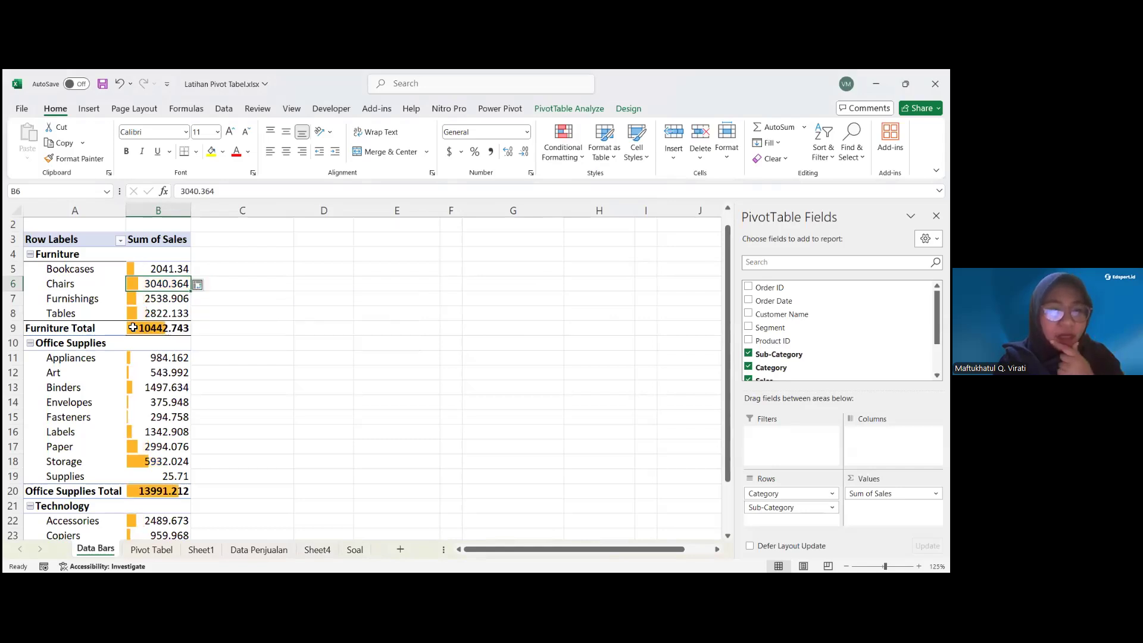
pyautogui.click(199, 284)
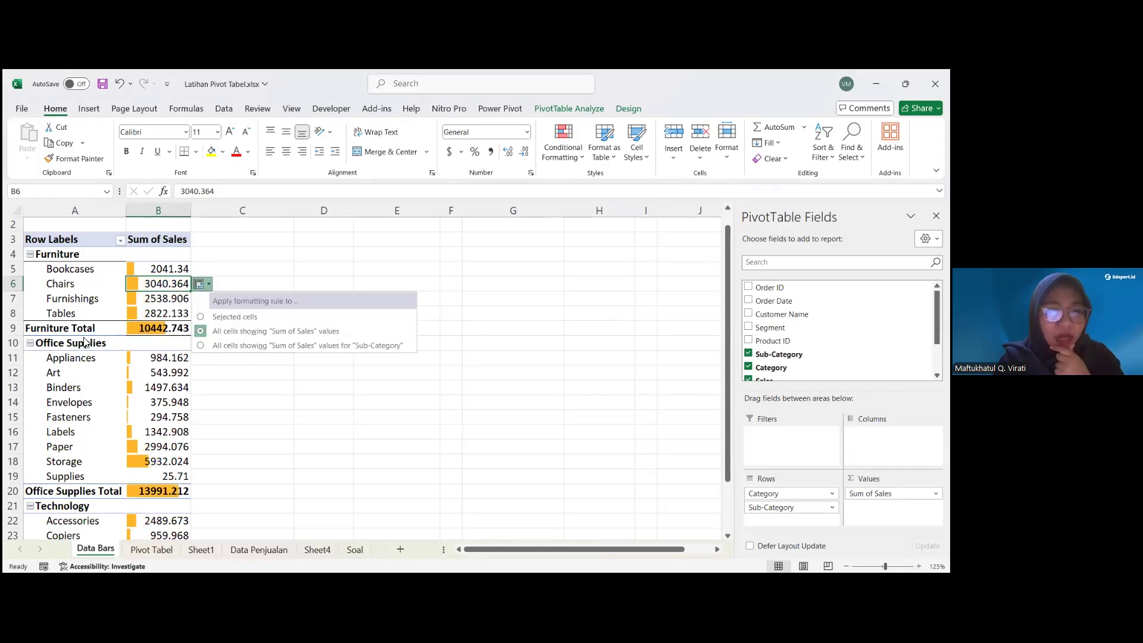
pyautogui.click(269, 346)
# Compare the data bar lengths of the sub-category sales values, including Tables, Binders, Appliances, Supplies and Chairs
pyautogui.click(180, 310)
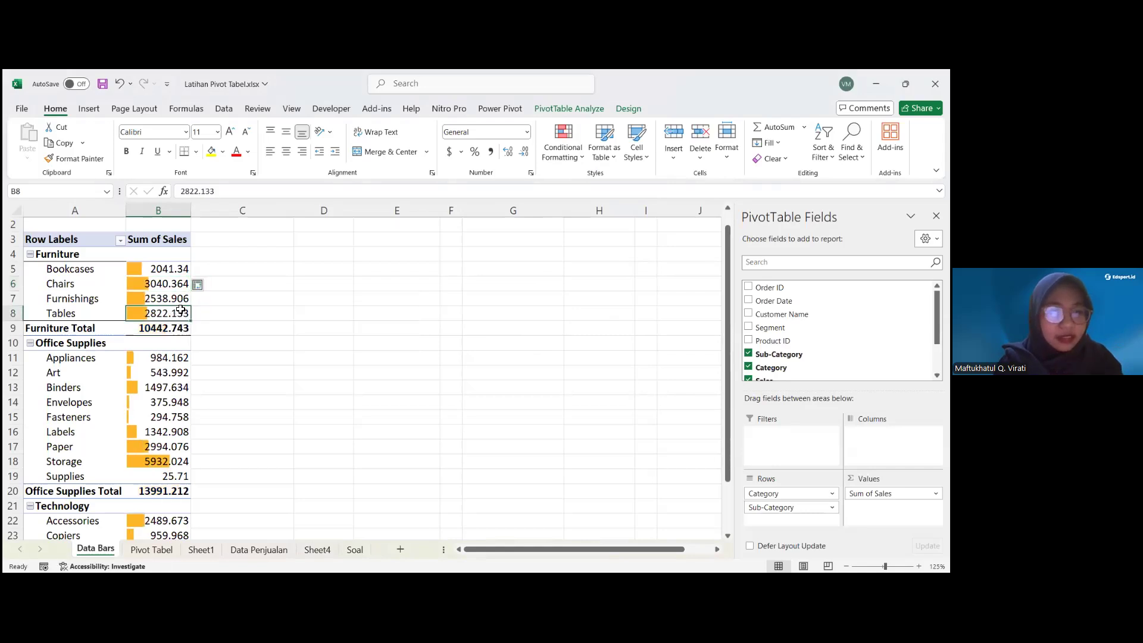
pyautogui.scroll(-3, 178, 334)
pyautogui.scroll(3, 178, 357)
pyautogui.click(178, 373)
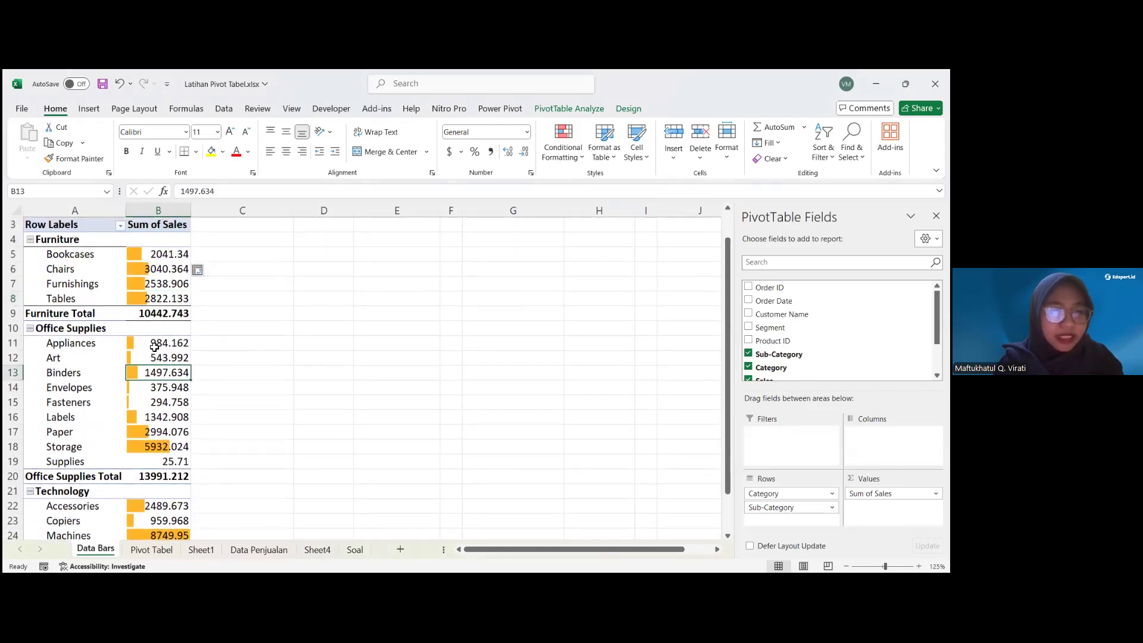
pyautogui.moveTo(154, 347)
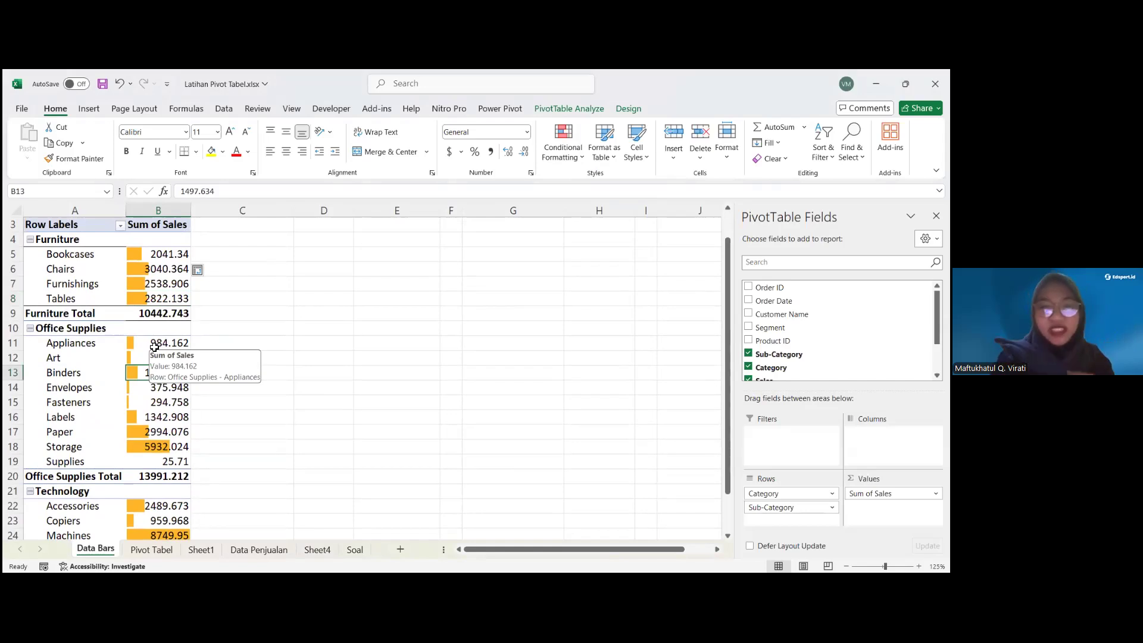
pyautogui.click(154, 347)
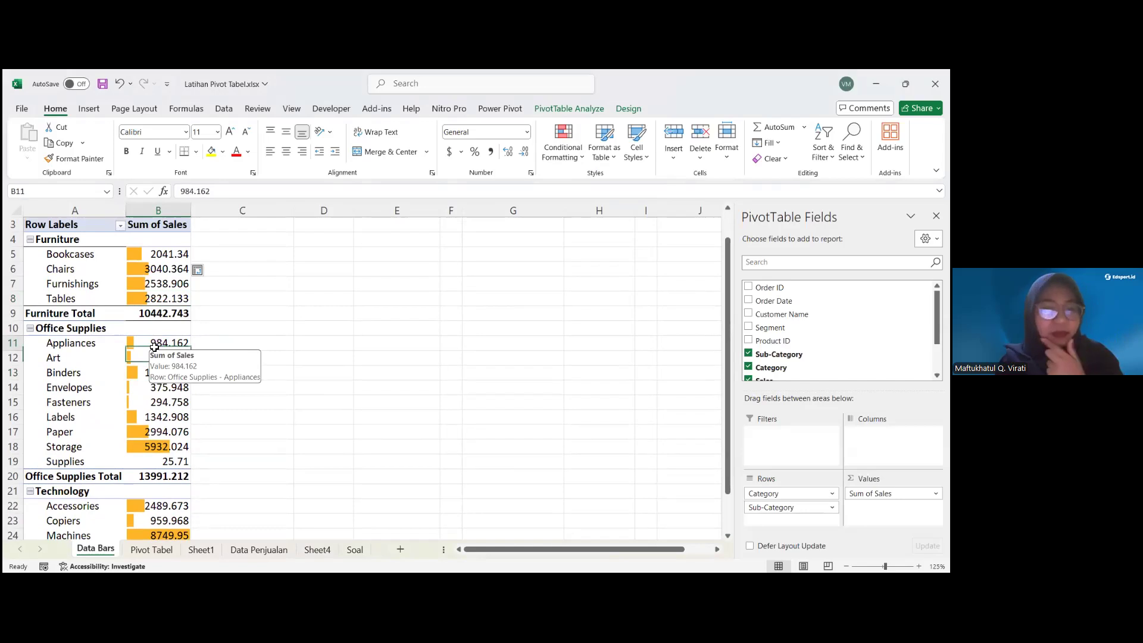
pyautogui.scroll(-2, 161, 381)
pyautogui.click(155, 386)
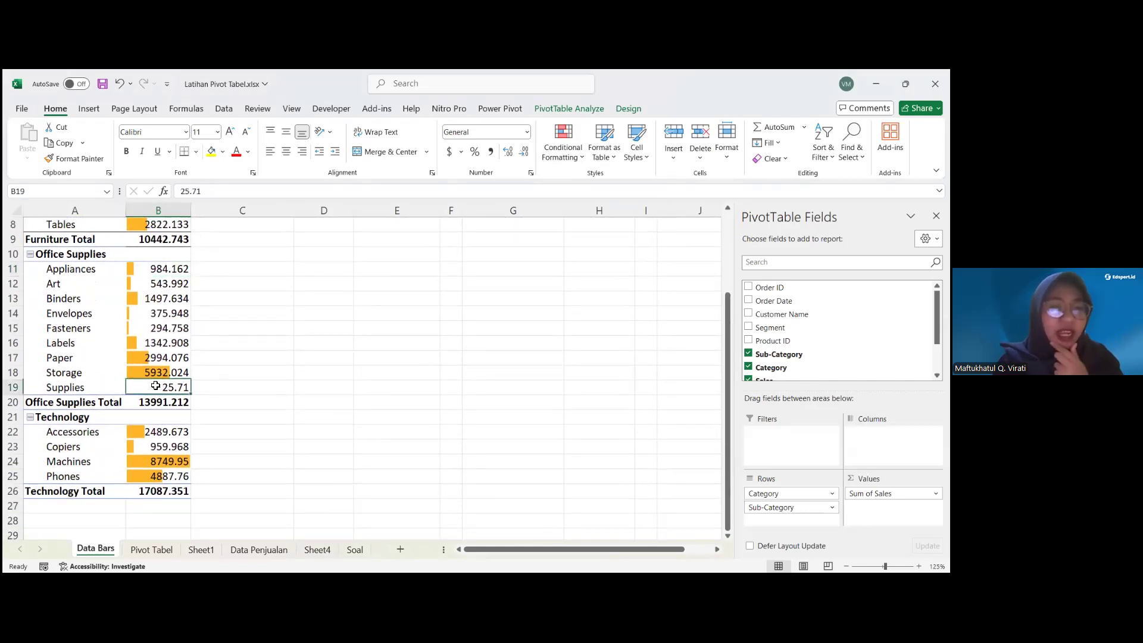
pyautogui.scroll(3, 156, 387)
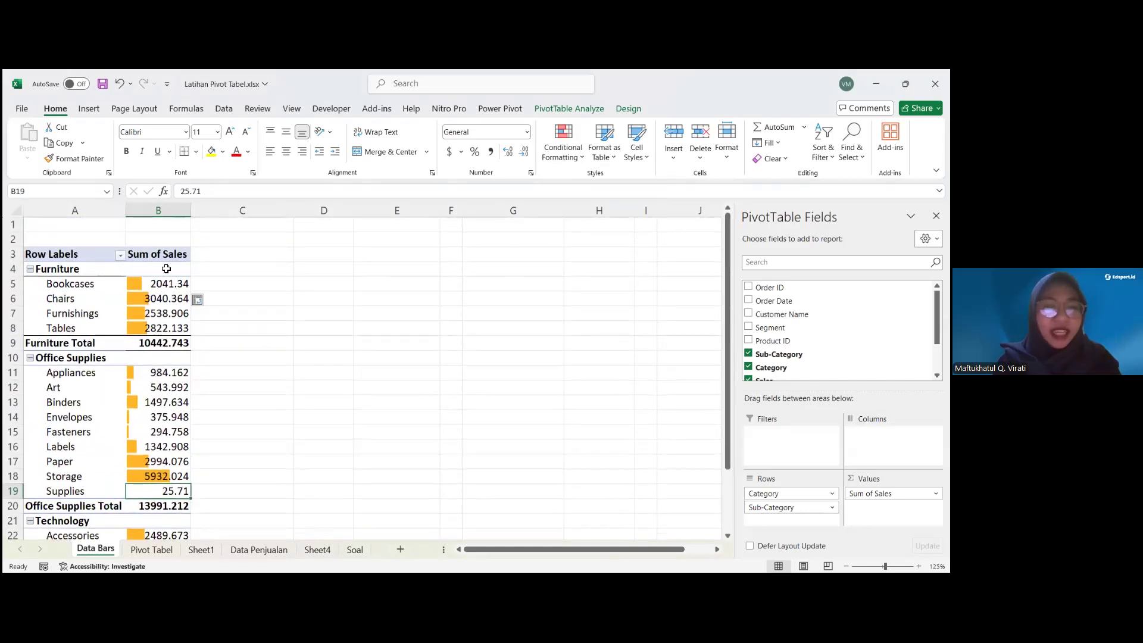
pyautogui.click(167, 293)
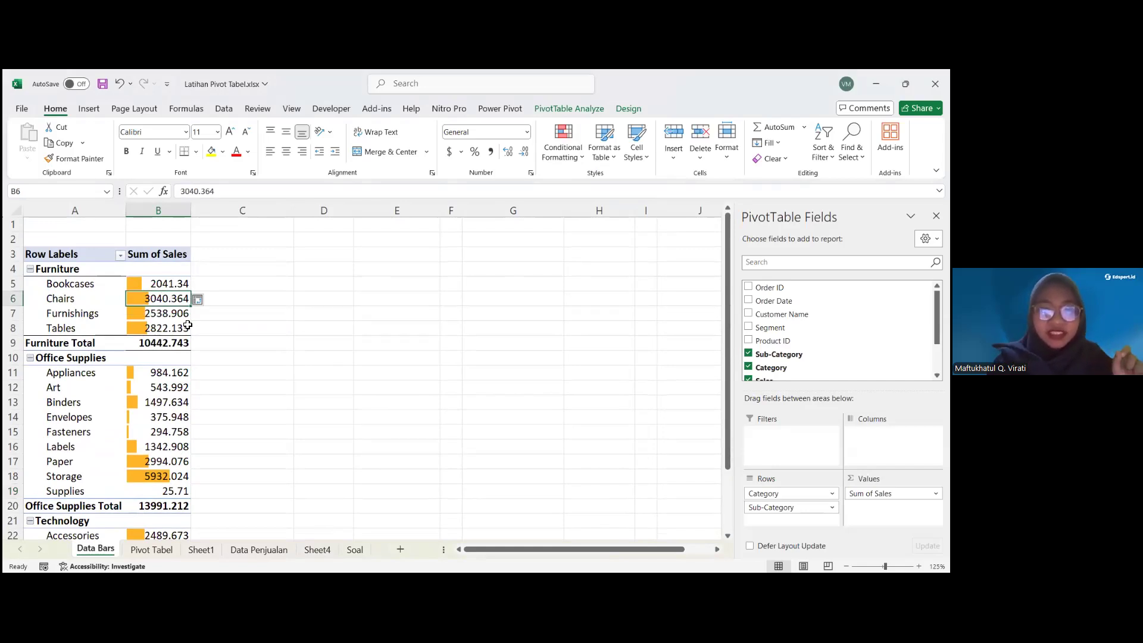
pyautogui.click(170, 327)
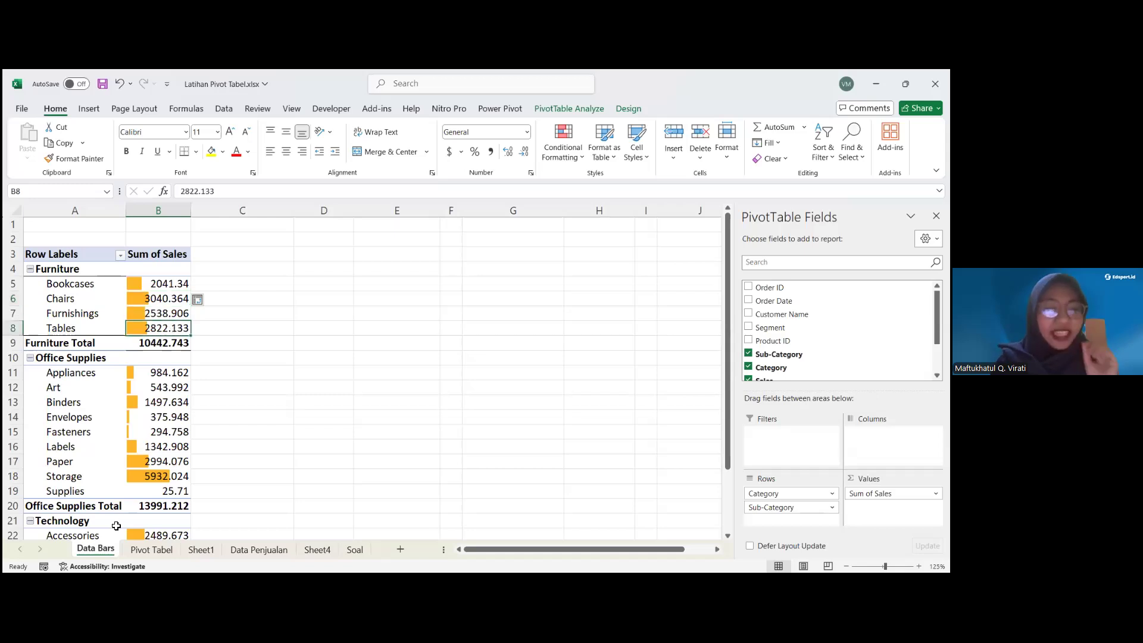
# Hide the Data Bars sheet and unhide it again
pyautogui.rightClick(97, 551)
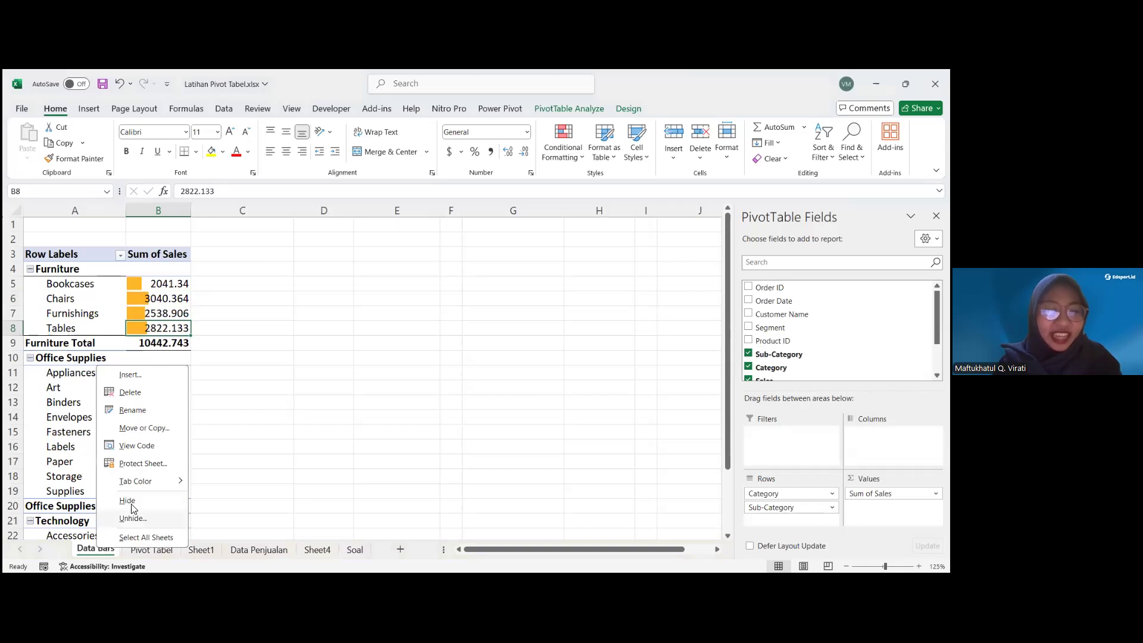
pyautogui.click(128, 501)
pyautogui.rightClick(103, 550)
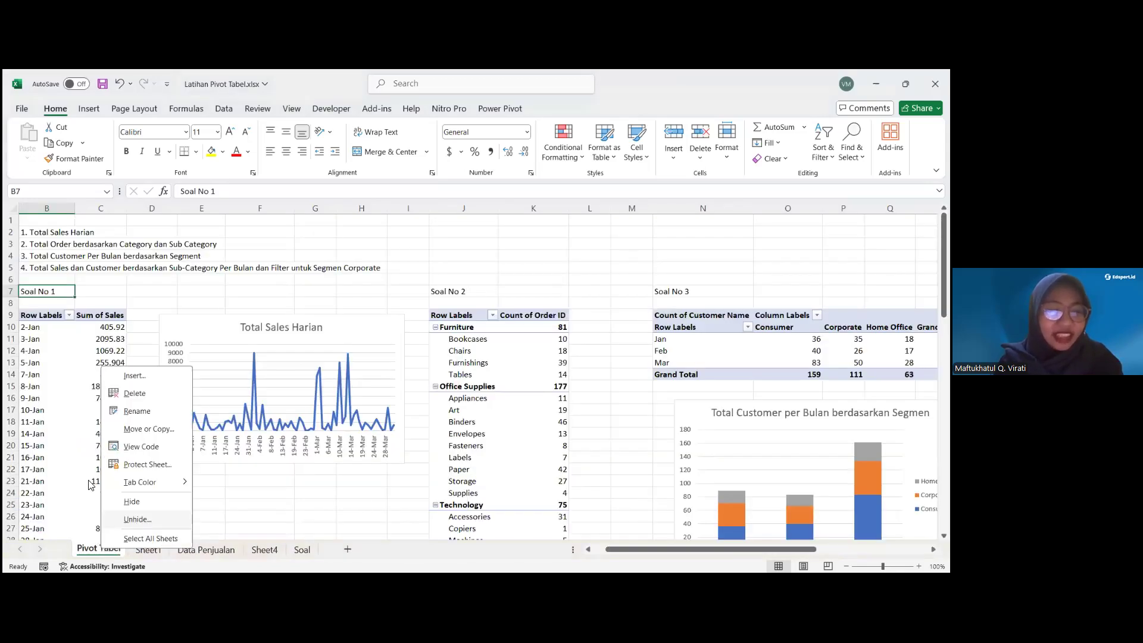
pyautogui.click(138, 519)
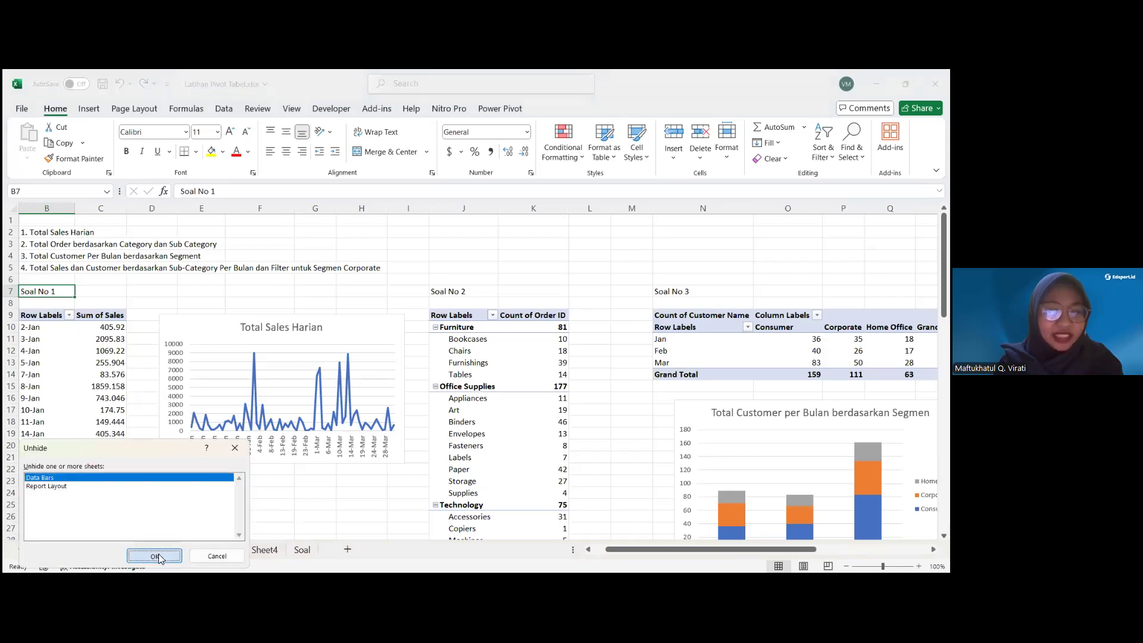
pyautogui.click(156, 555)
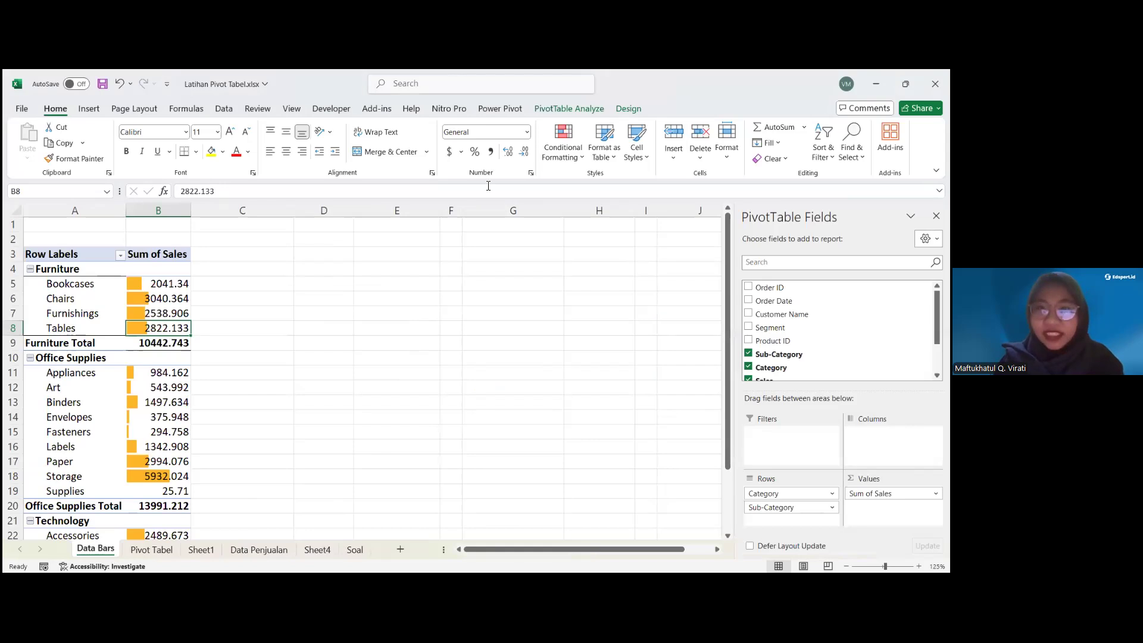
# Return to the Excel workbook and clear all conditional formatting rules from the PivotTable on the Data Bars sheet
pyautogui.hotkey('alt', 'Tab')
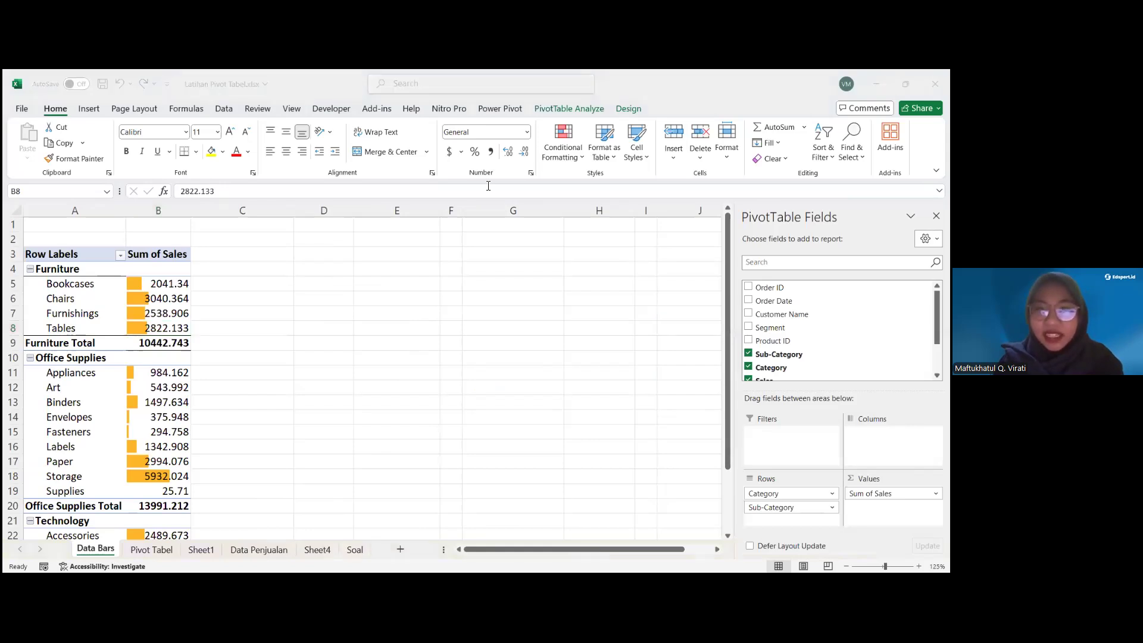
pyautogui.click(157, 331)
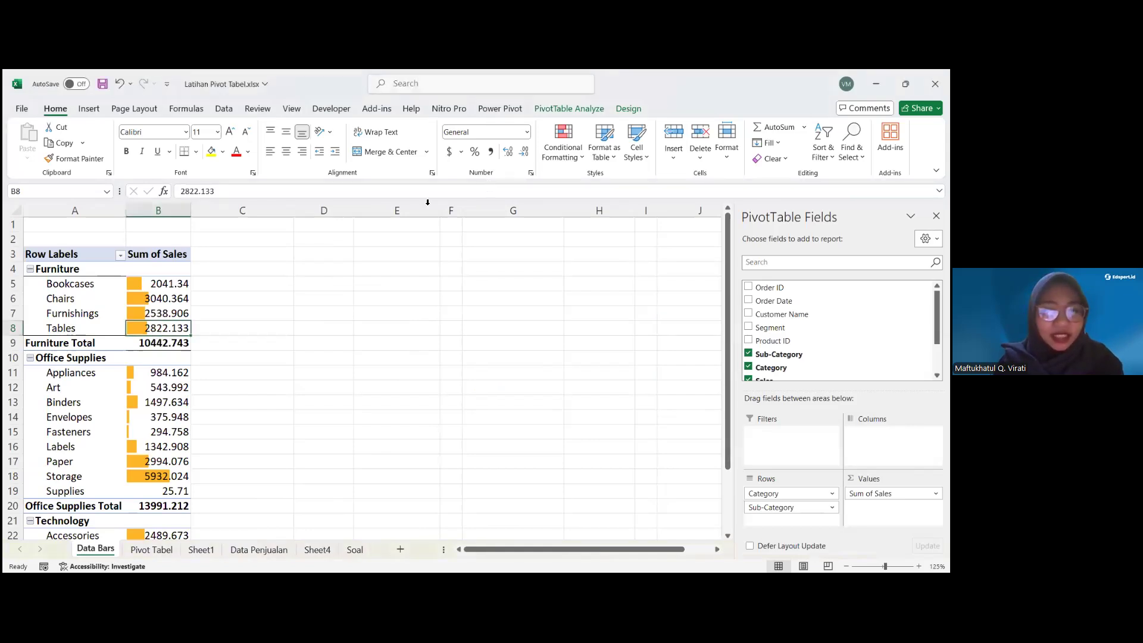
pyautogui.click(570, 164)
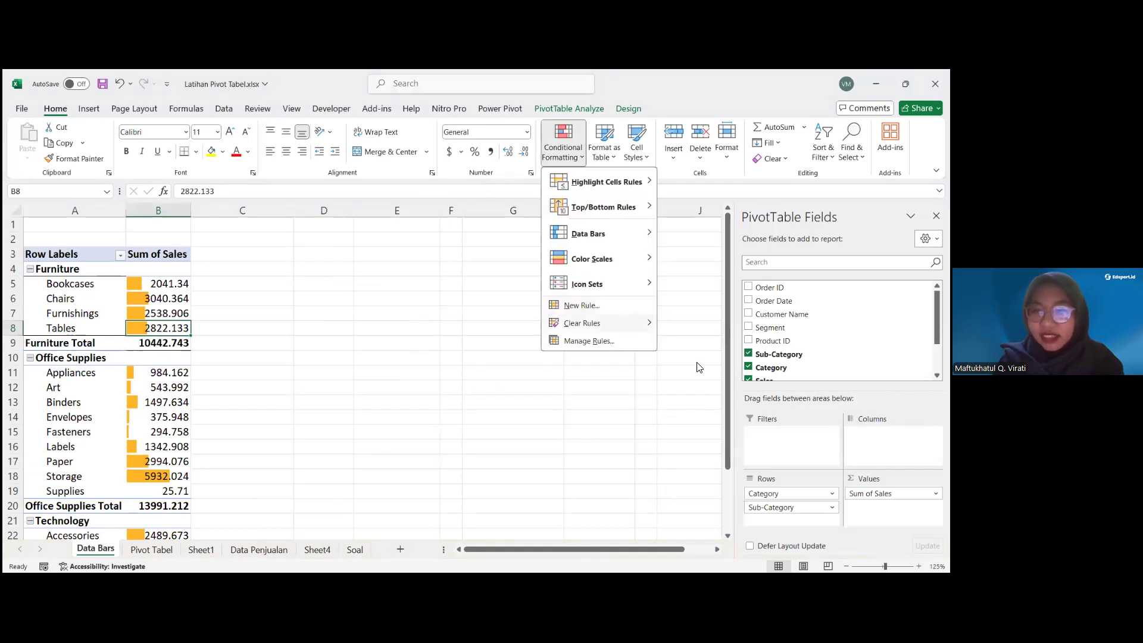
pyautogui.moveTo(625, 327)
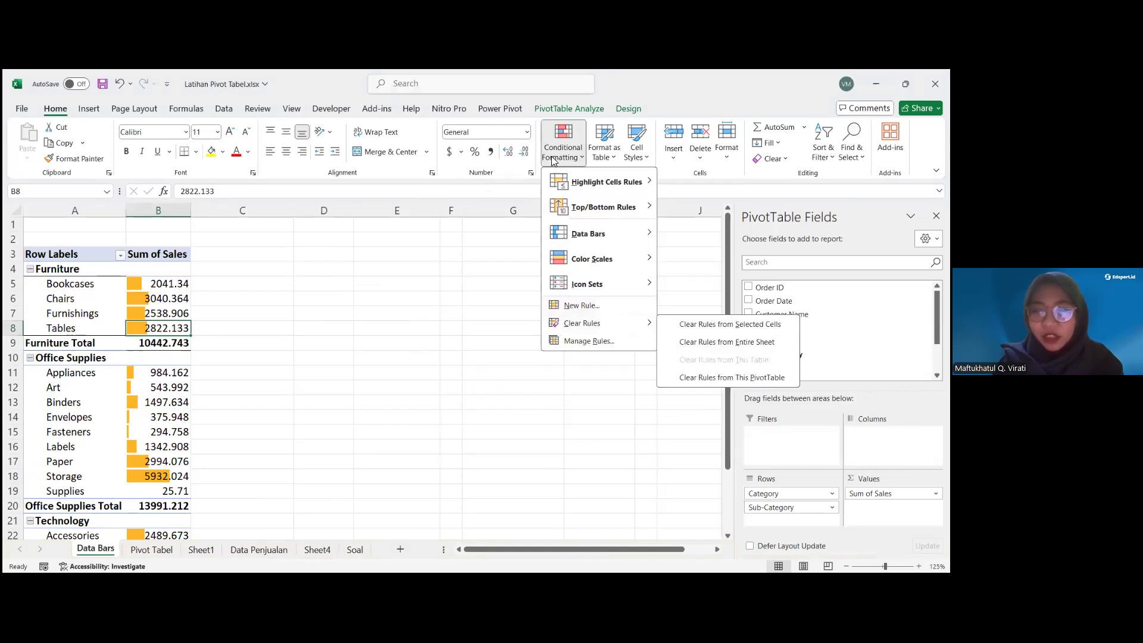
pyautogui.click(624, 327)
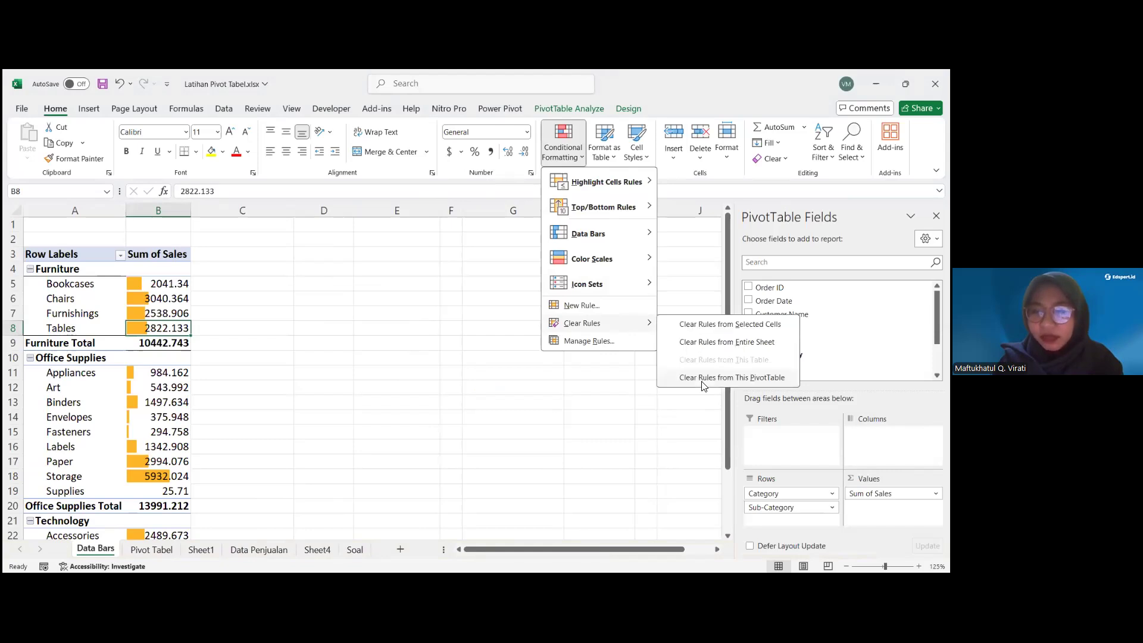
# Add a solid-fill Orange Data Bar to the Chairs sales value and apply it to all cells showing Sum of Sales values
pyautogui.click(147, 298)
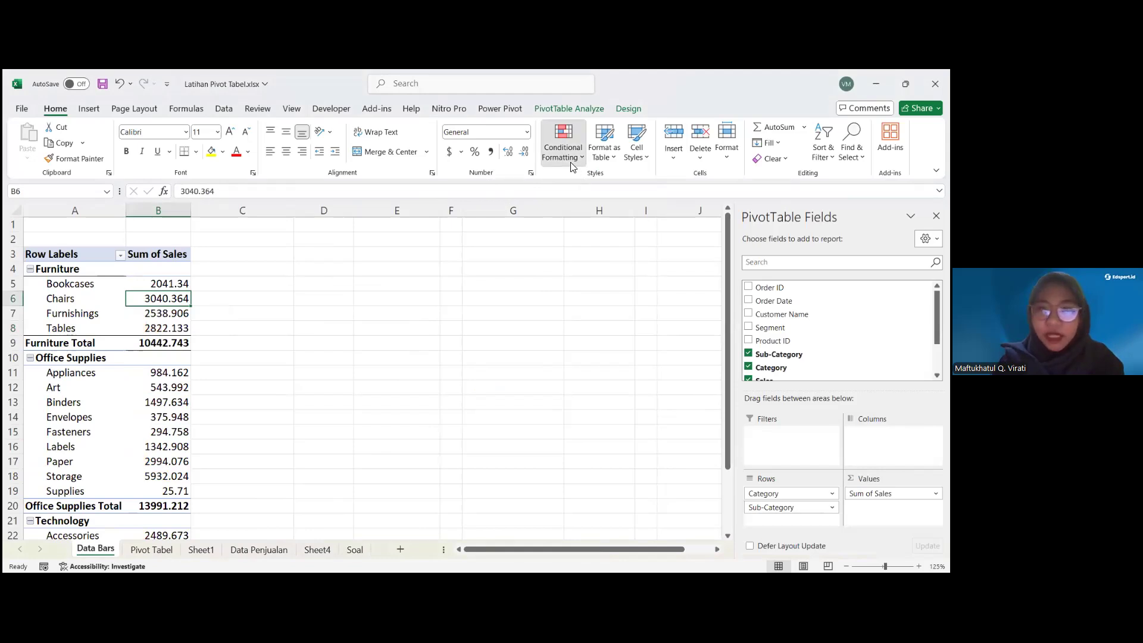
pyautogui.click(563, 145)
pyautogui.moveTo(628, 239)
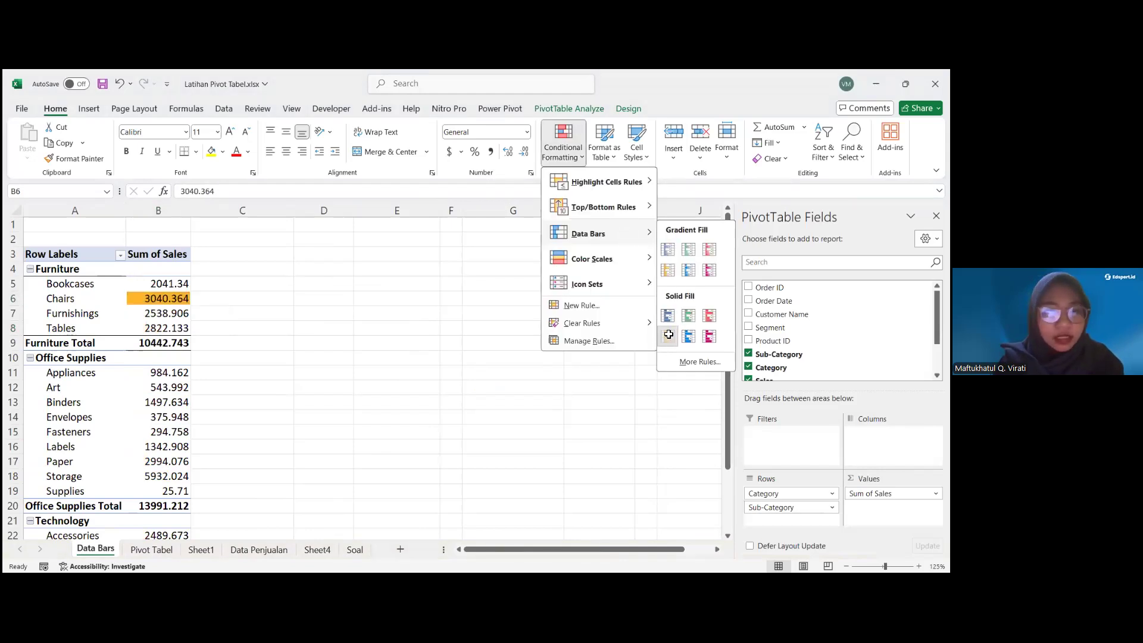
pyautogui.click(668, 335)
pyautogui.click(200, 298)
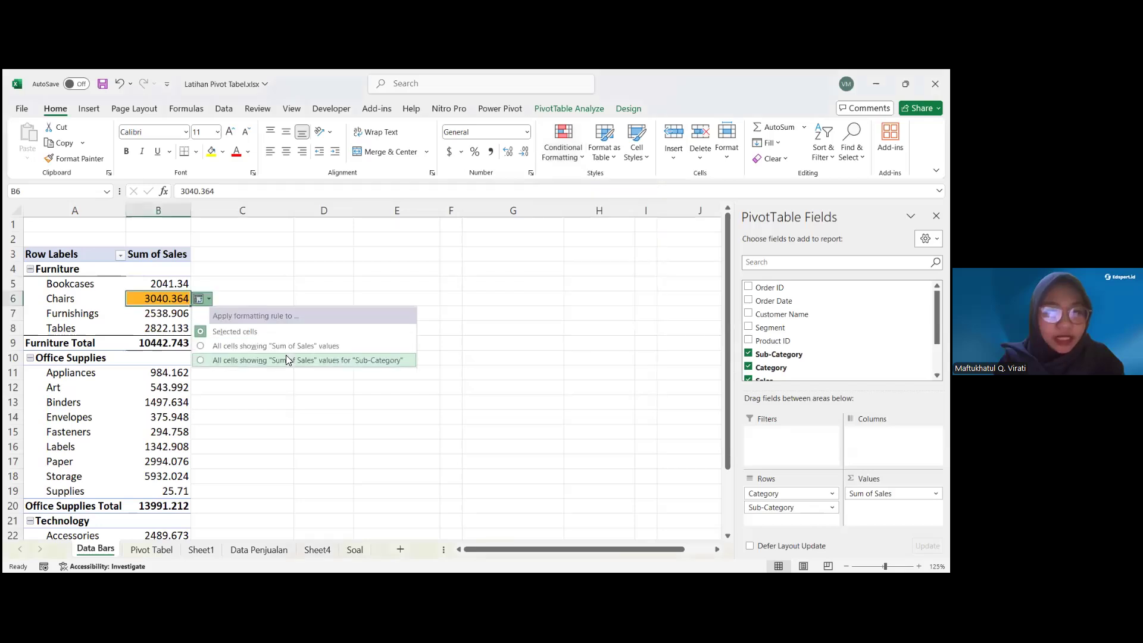
pyautogui.click(287, 345)
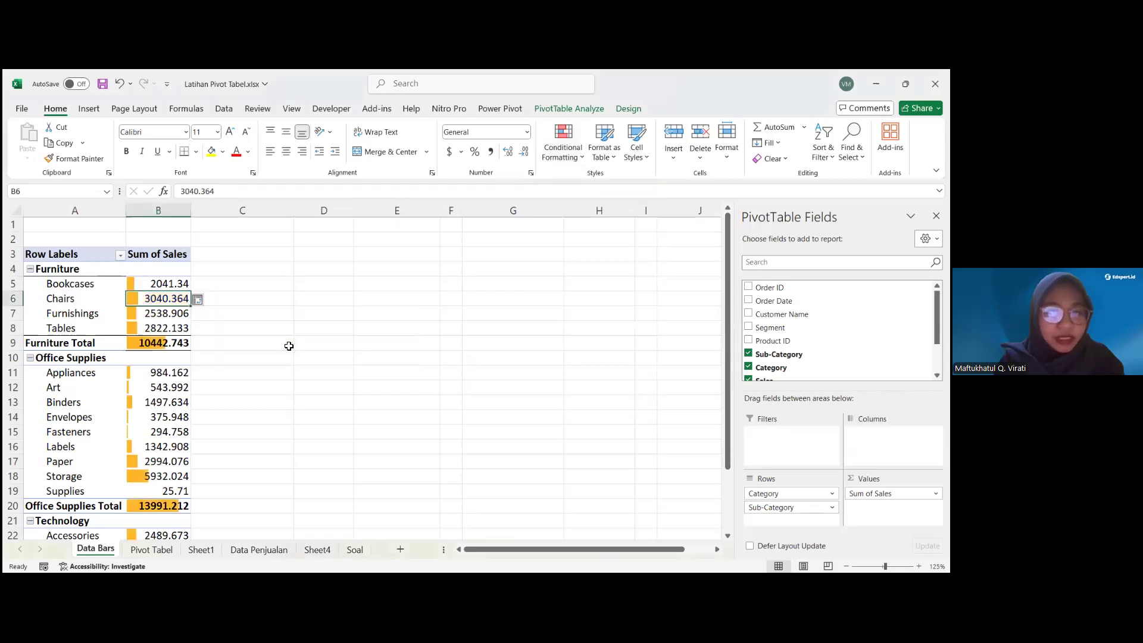
# Restrict the data bar rule to Sum of Sales values for Sub-Category and check the category total cells
pyautogui.click(208, 301)
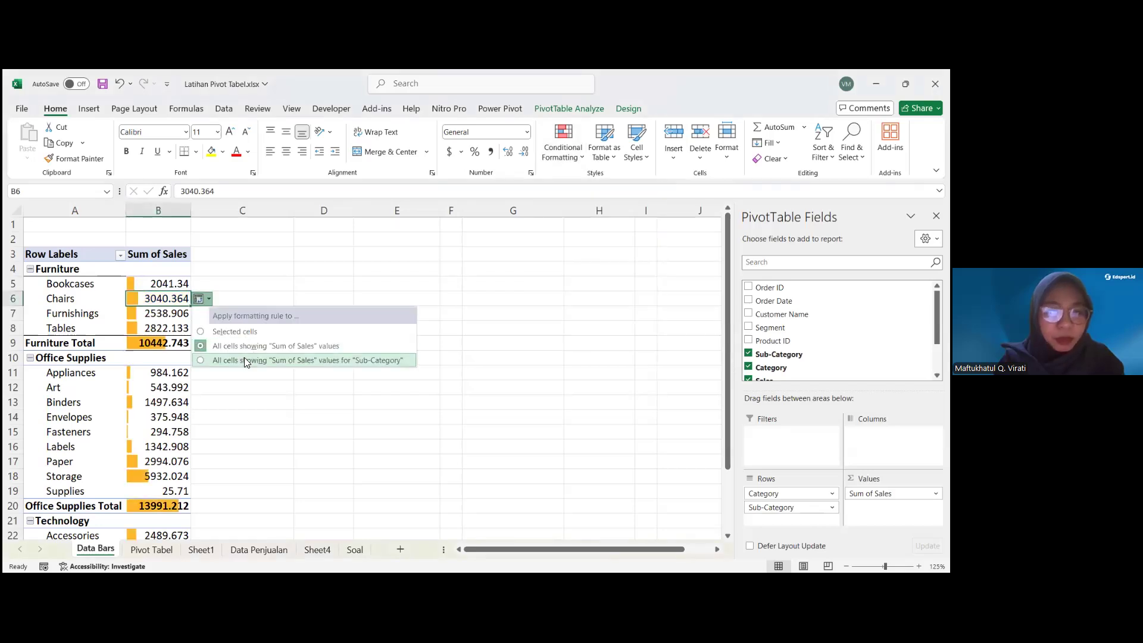
pyautogui.click(283, 361)
pyautogui.click(164, 343)
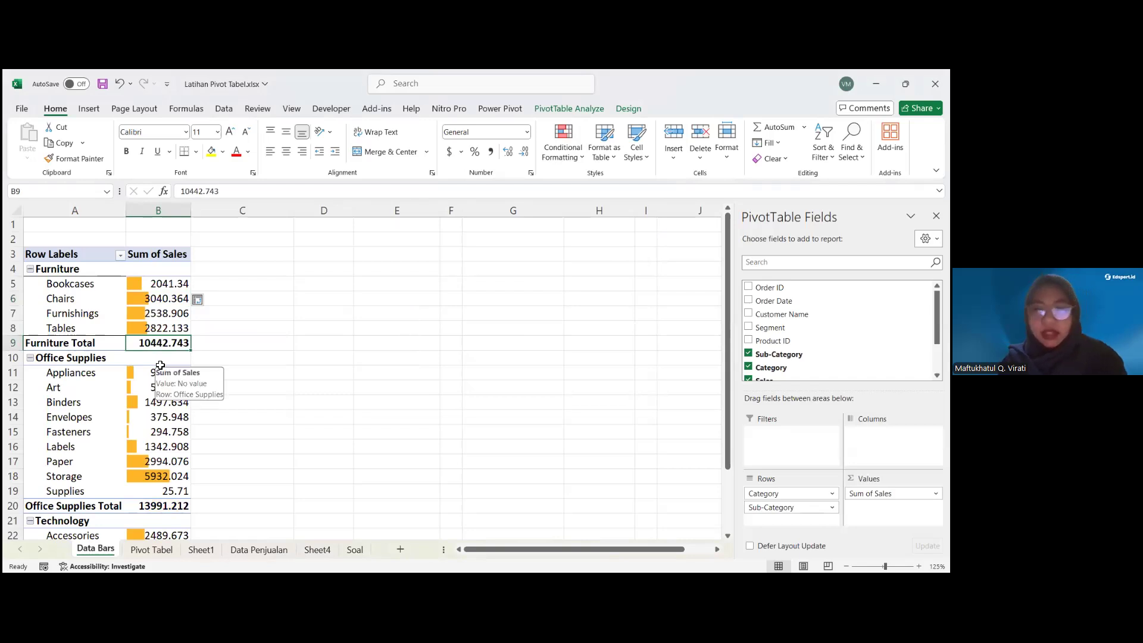
pyautogui.scroll(-3, 160, 365)
pyautogui.scroll(3, 160, 365)
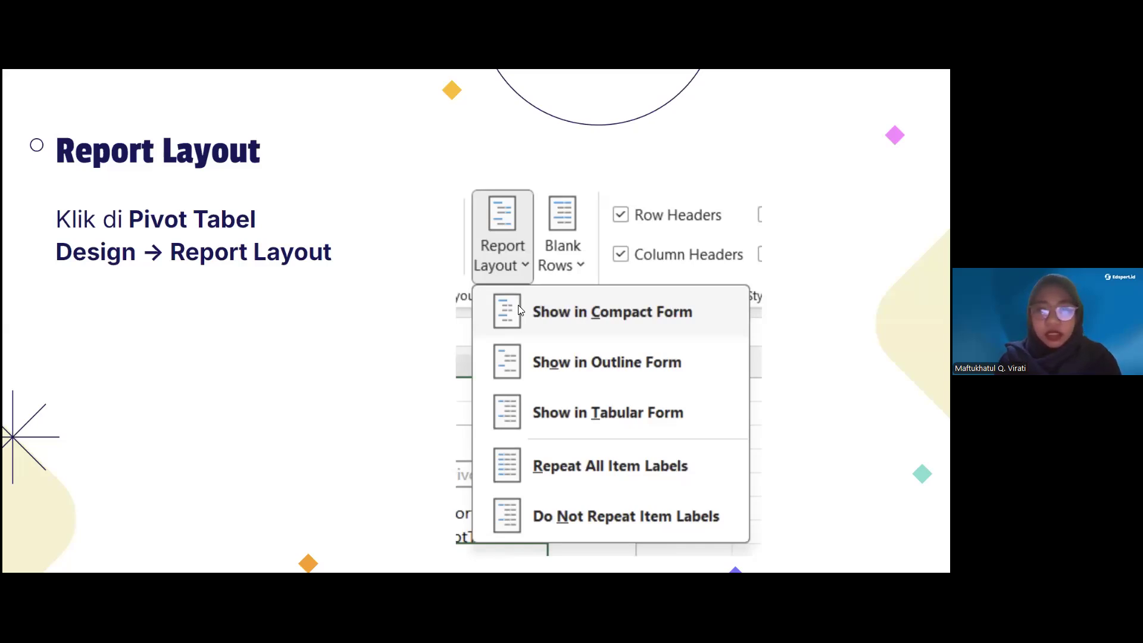
# Review the slide comparing the report layout forms, end the slideshow and switch back to the Excel workbook
pyautogui.click(436, 285)
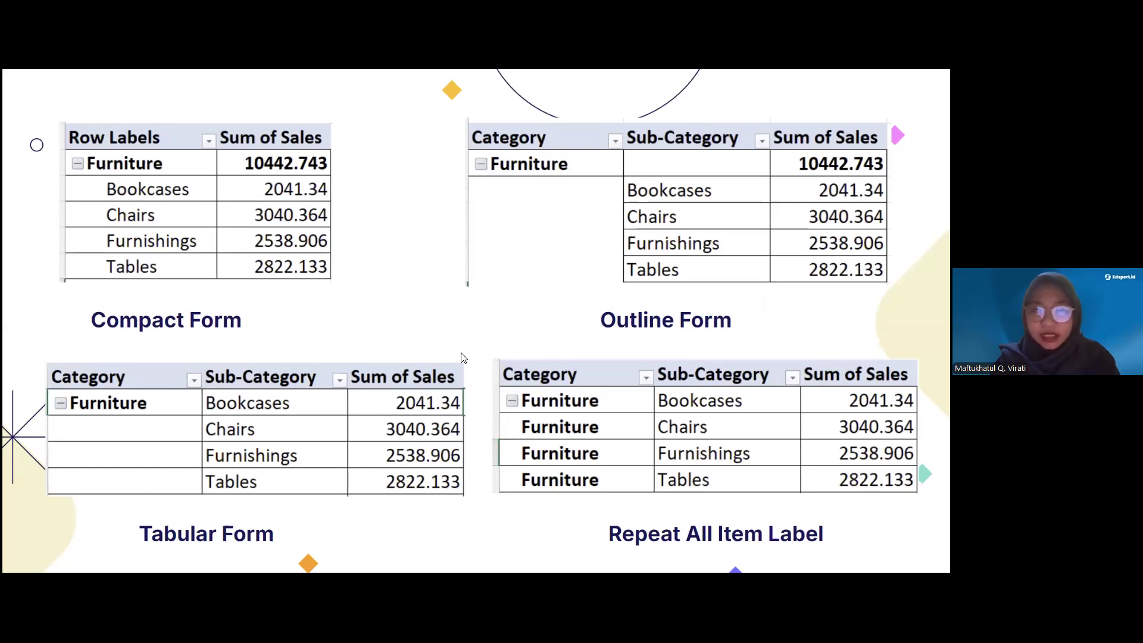
pyautogui.press('Escape')
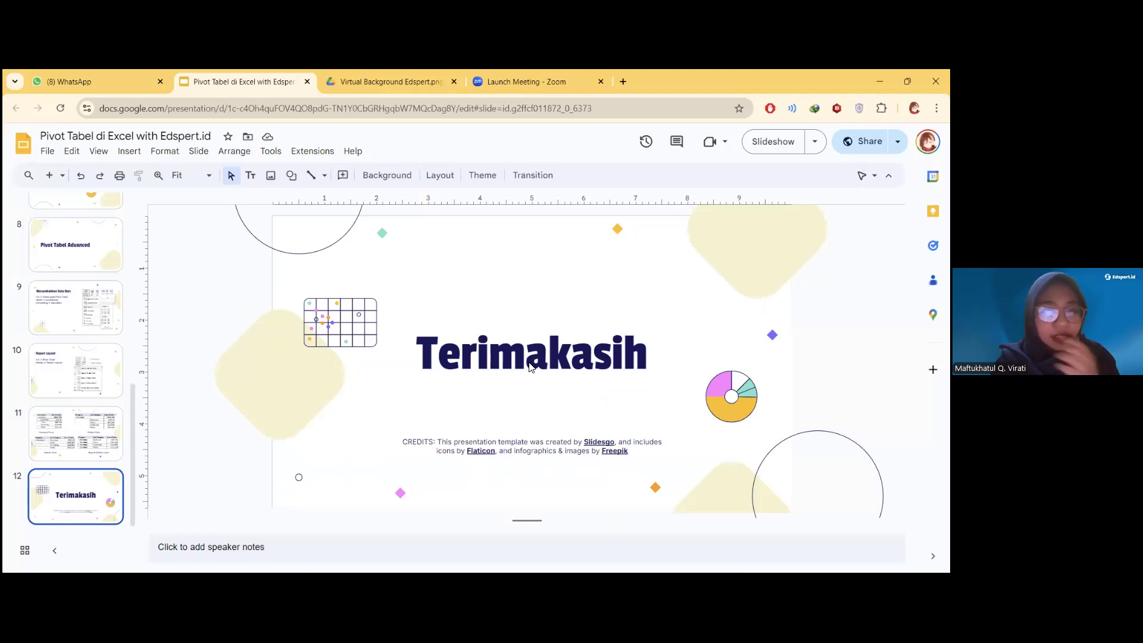
pyautogui.hotkey('alt', 'Tab')
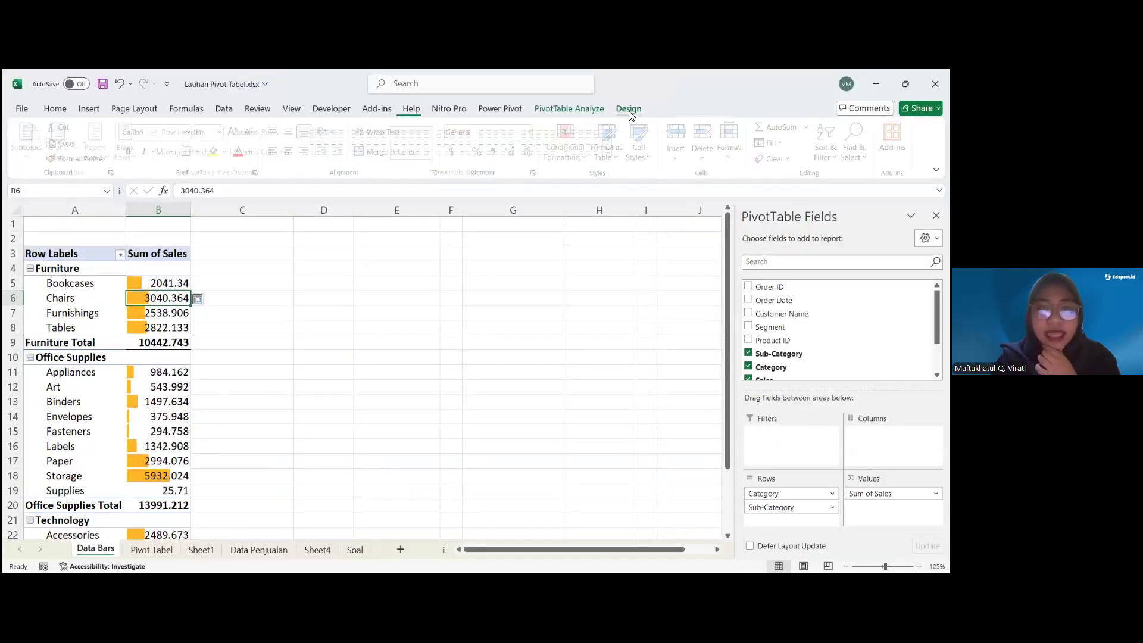
# Show the PivotTable in Outline Form and turn off repeated item labels
pyautogui.click(629, 109)
pyautogui.click(100, 156)
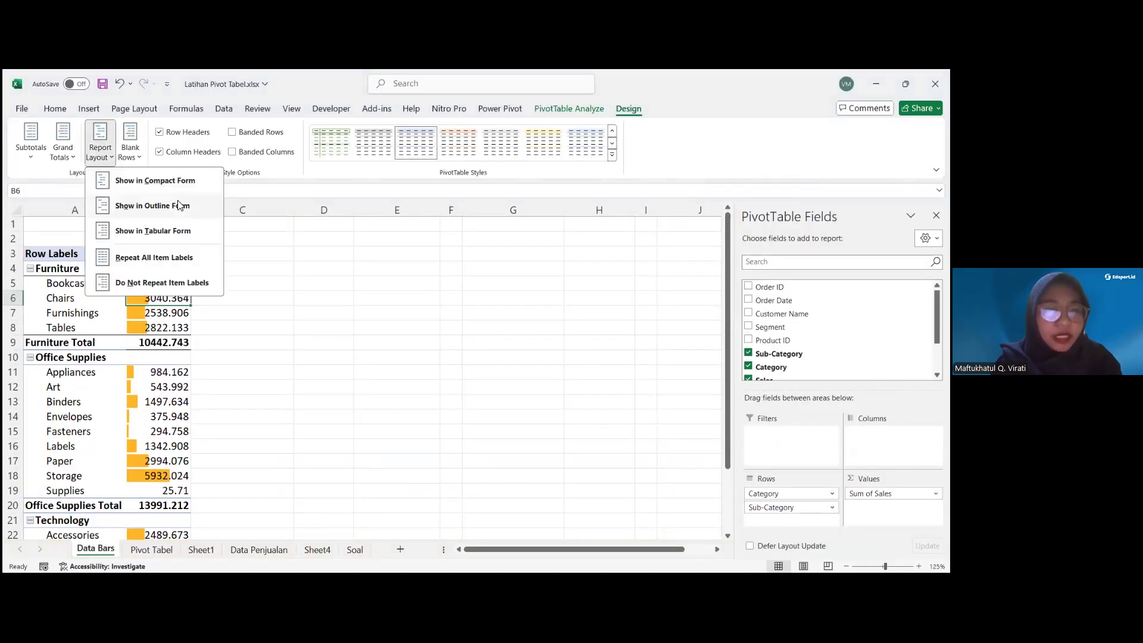
pyautogui.click(145, 206)
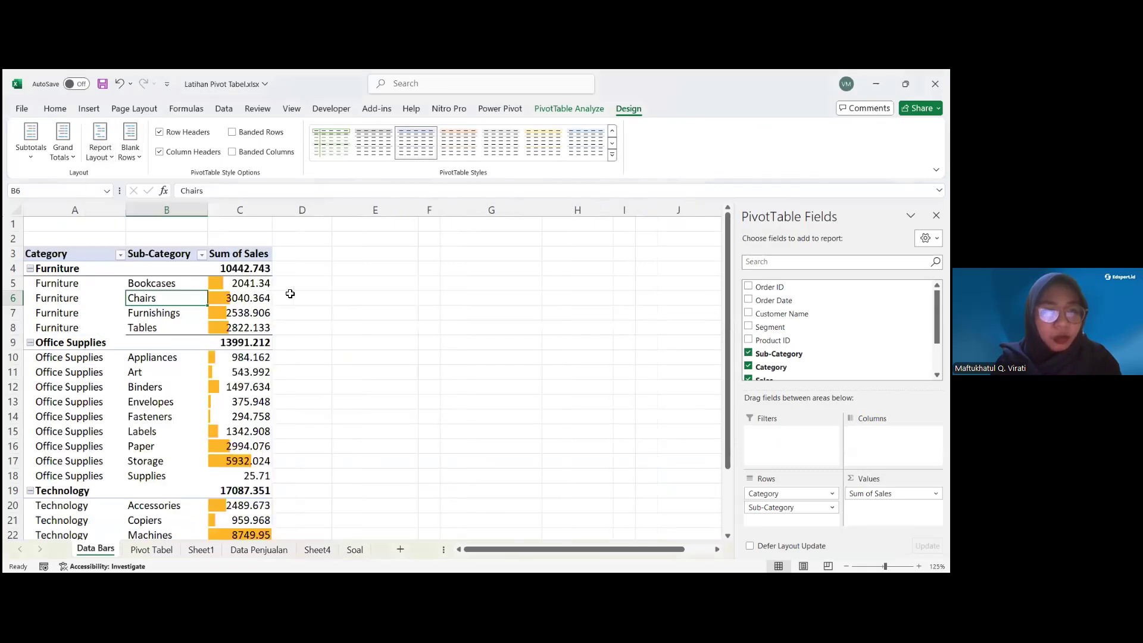
pyautogui.click(113, 158)
pyautogui.click(143, 285)
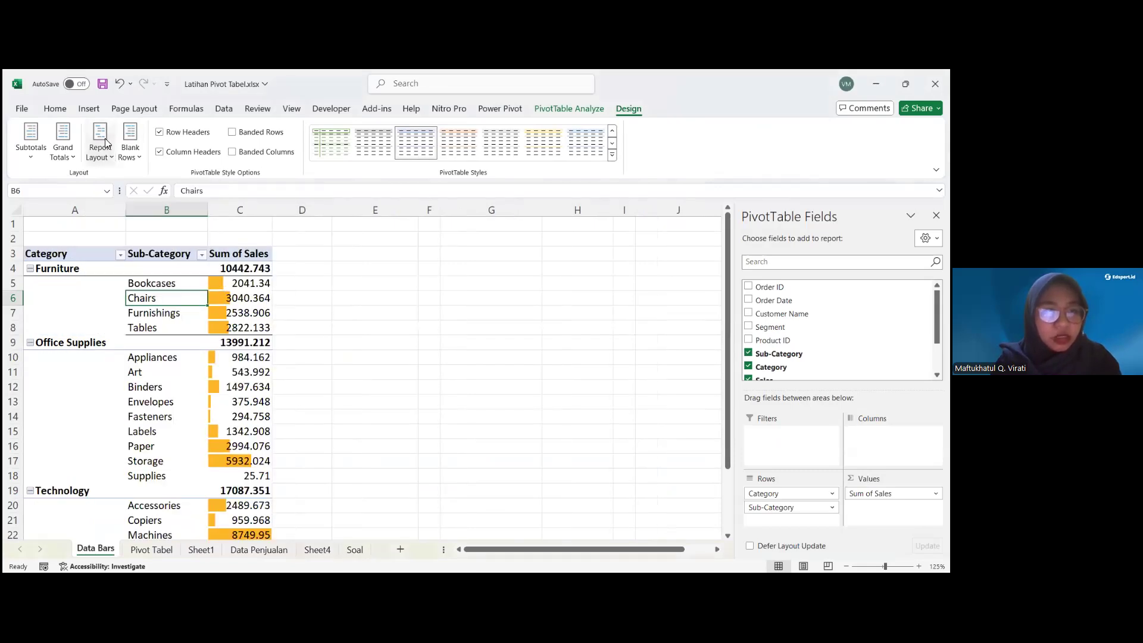
# Change the PivotTable's report layout to Tabular Form and repeat all item labels
pyautogui.click(104, 154)
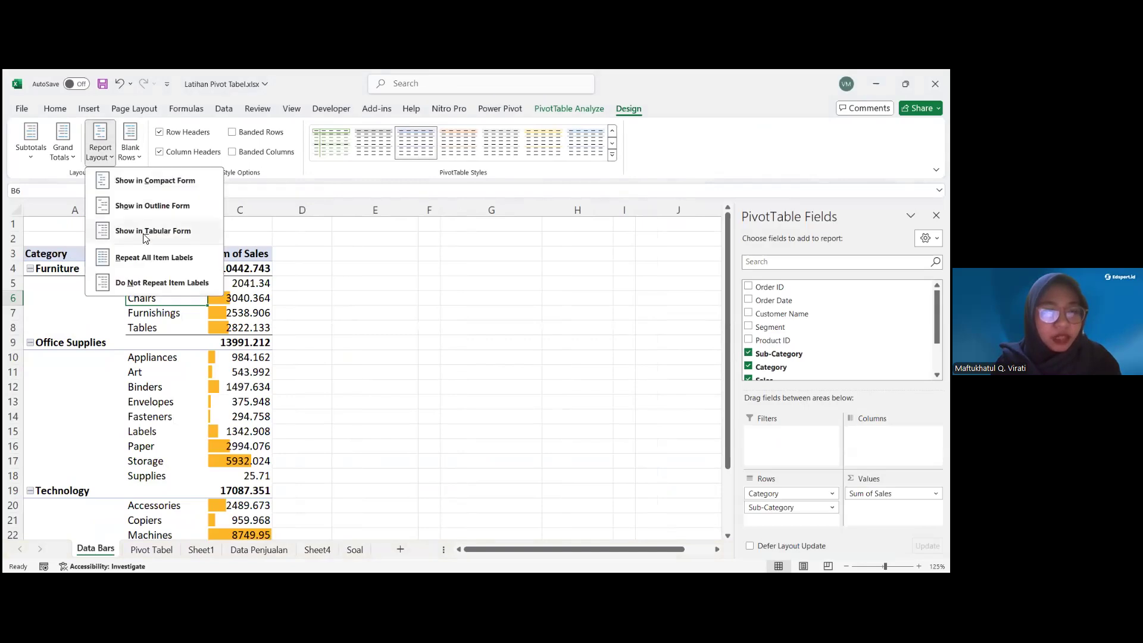
pyautogui.click(144, 234)
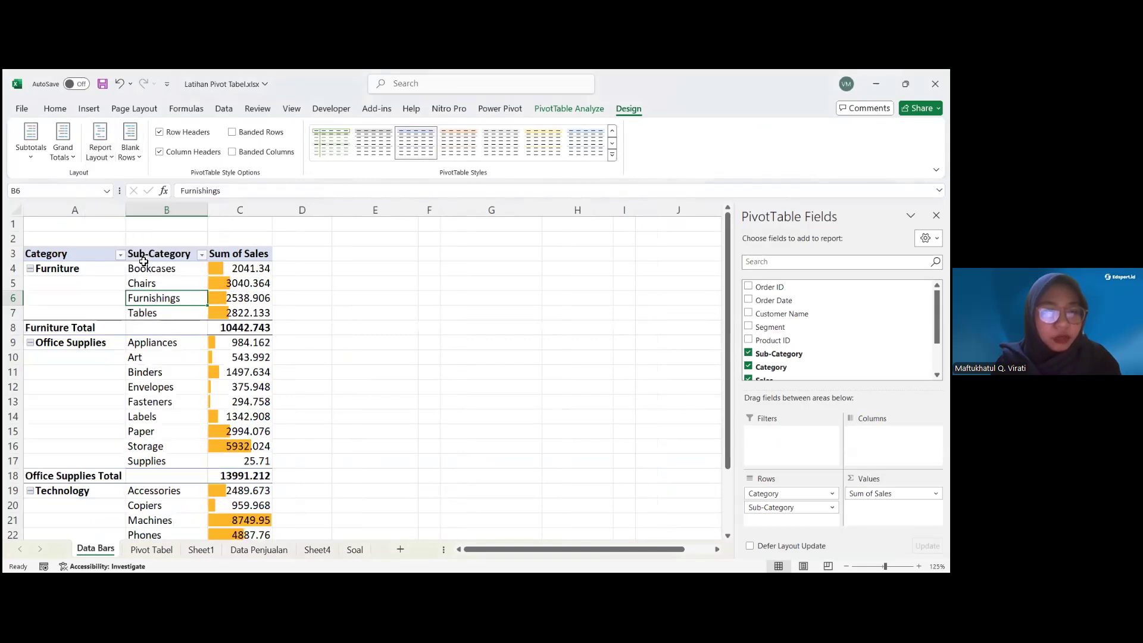
pyautogui.click(99, 155)
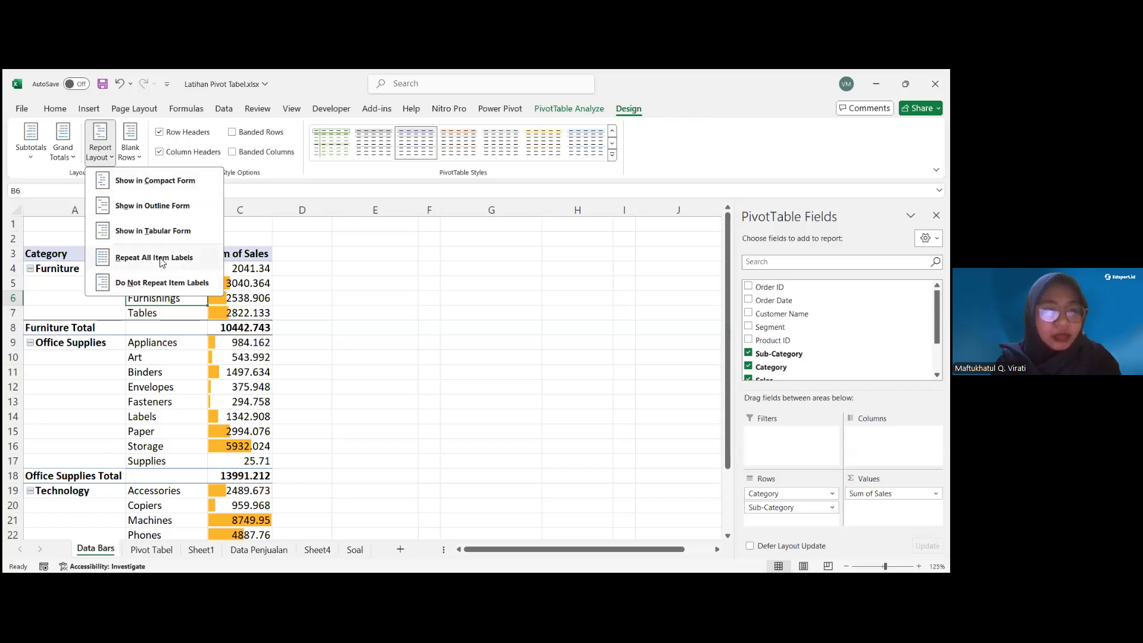
pyautogui.click(192, 257)
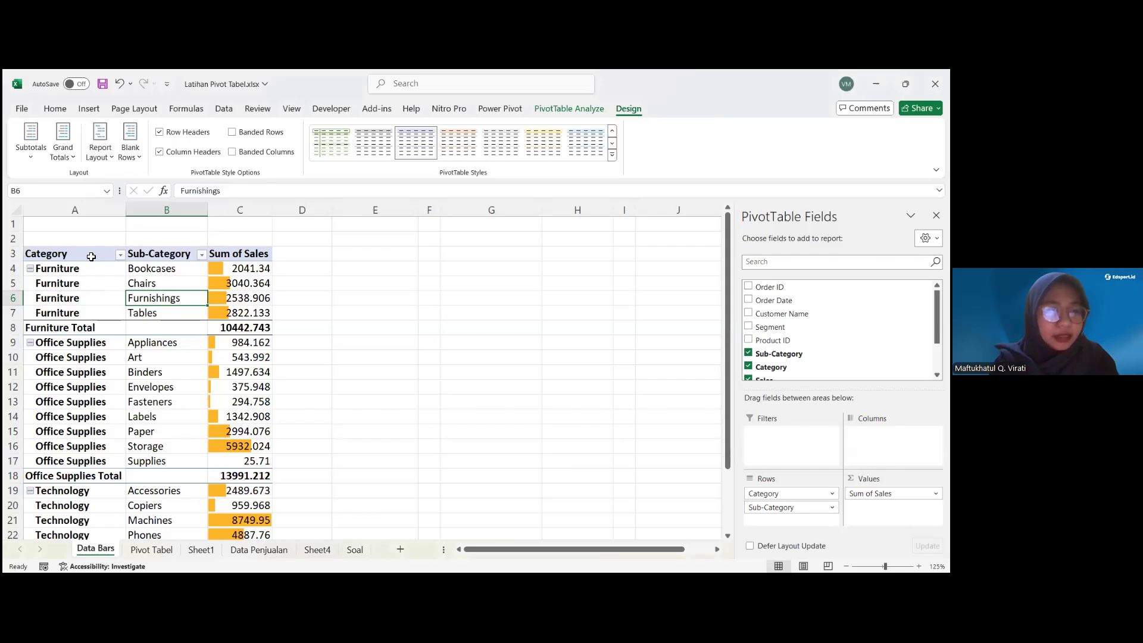
pyautogui.scroll(-3, 104, 518)
pyautogui.scroll(1, 106, 520)
pyautogui.scroll(2, 107, 520)
# Show the PivotTable in Compact Form and switch it back to Outline Form
pyautogui.click(81, 284)
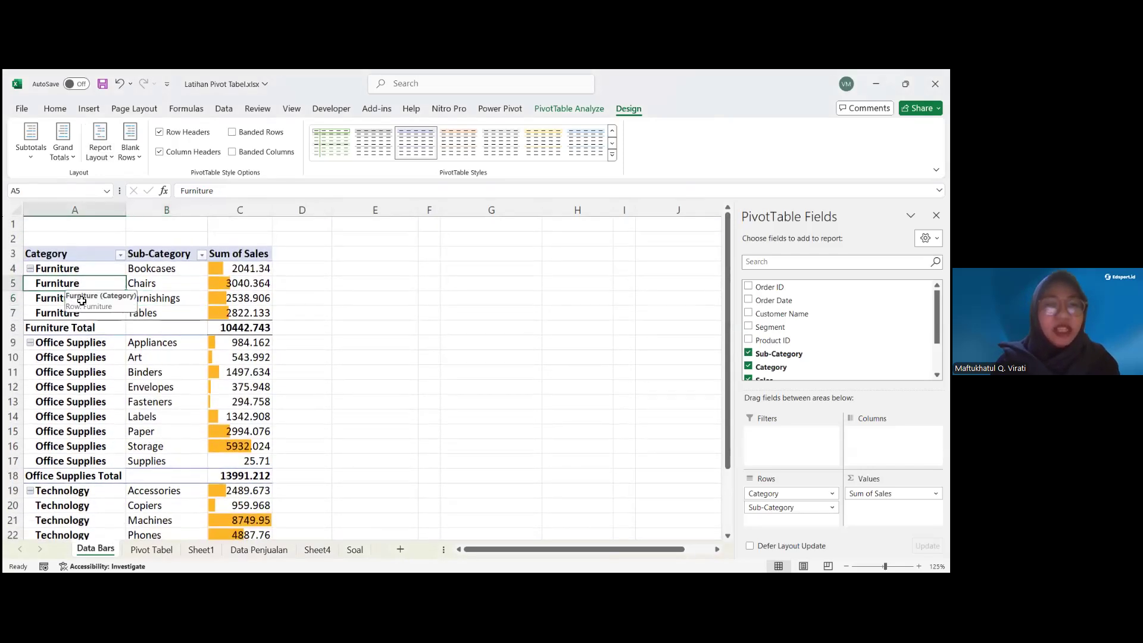
pyautogui.click(99, 149)
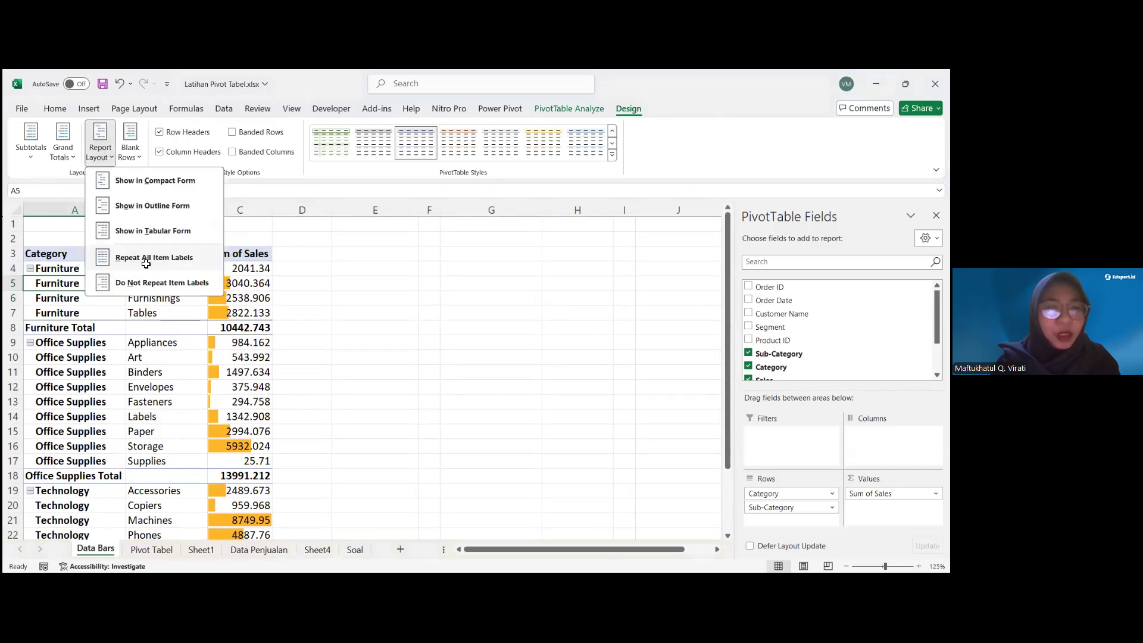
pyautogui.click(137, 185)
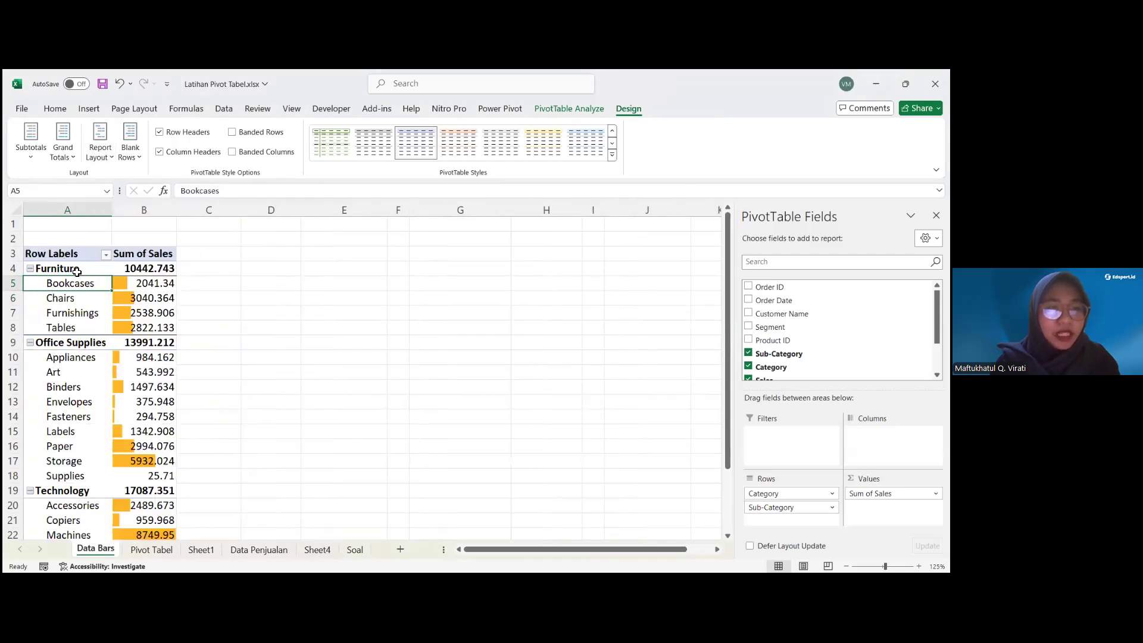
pyautogui.click(100, 152)
pyautogui.click(149, 203)
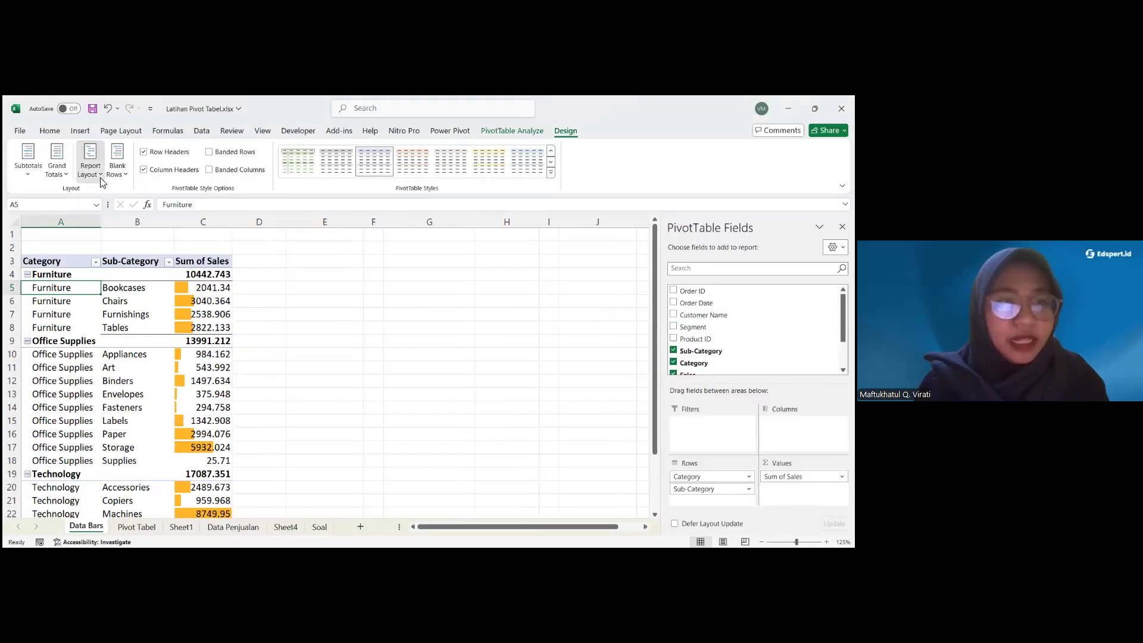
# Stop repeating item labels in the Outline Form layout and show all subtotals at the top of each group
pyautogui.click(90, 169)
pyautogui.click(88, 181)
pyautogui.click(89, 172)
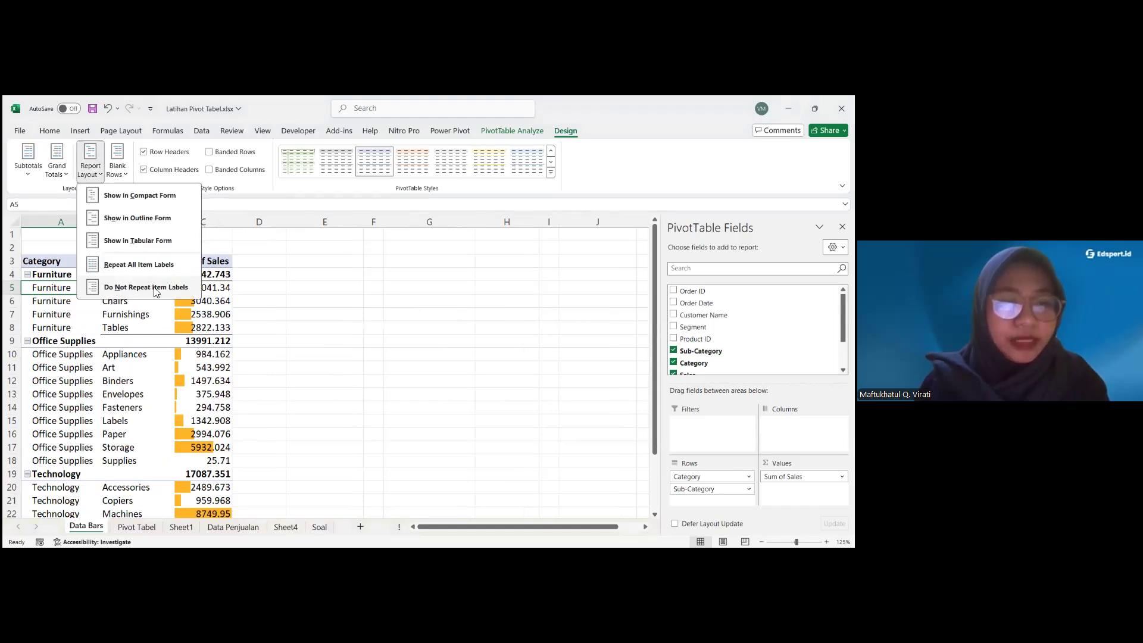
pyautogui.click(152, 289)
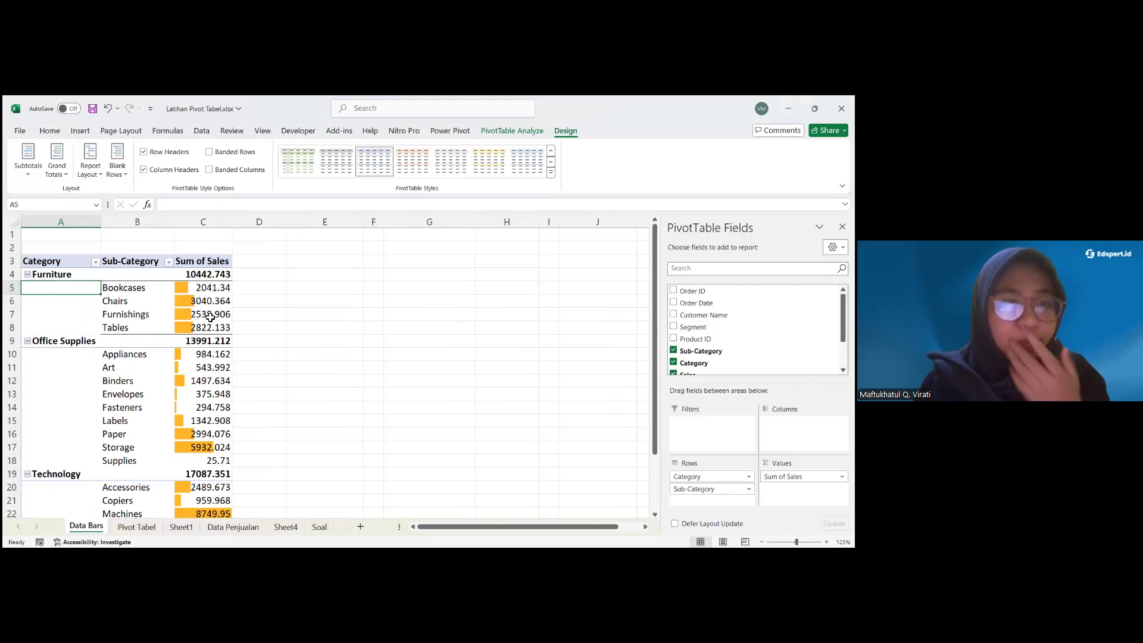
pyautogui.click(26, 179)
pyautogui.click(77, 241)
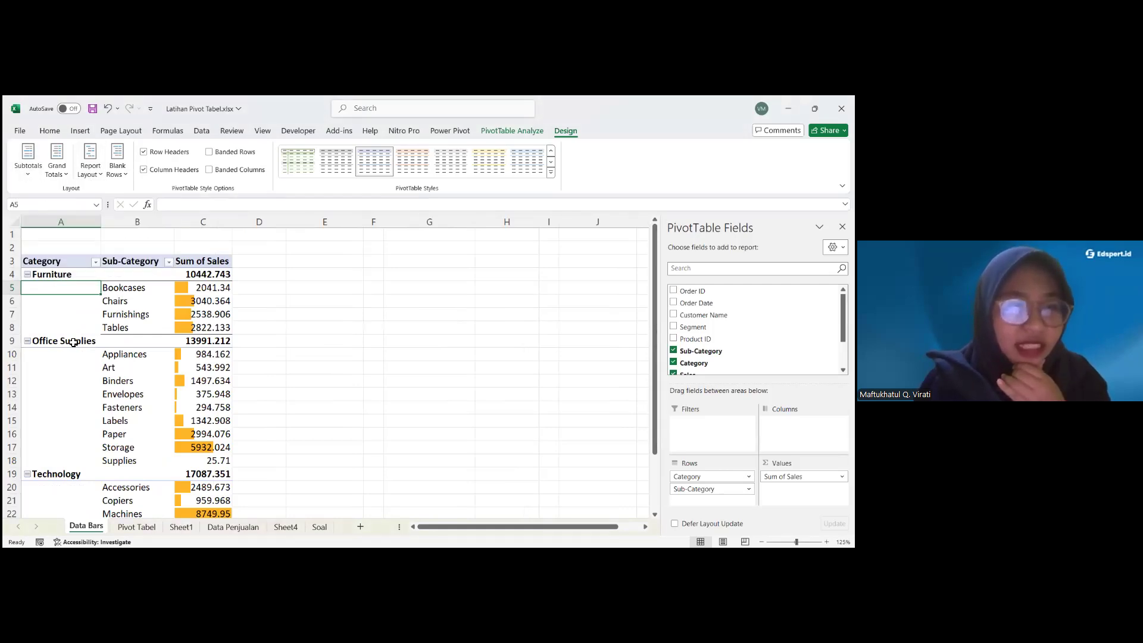
pyautogui.scroll(-3, 73, 342)
pyautogui.scroll(1, 74, 342)
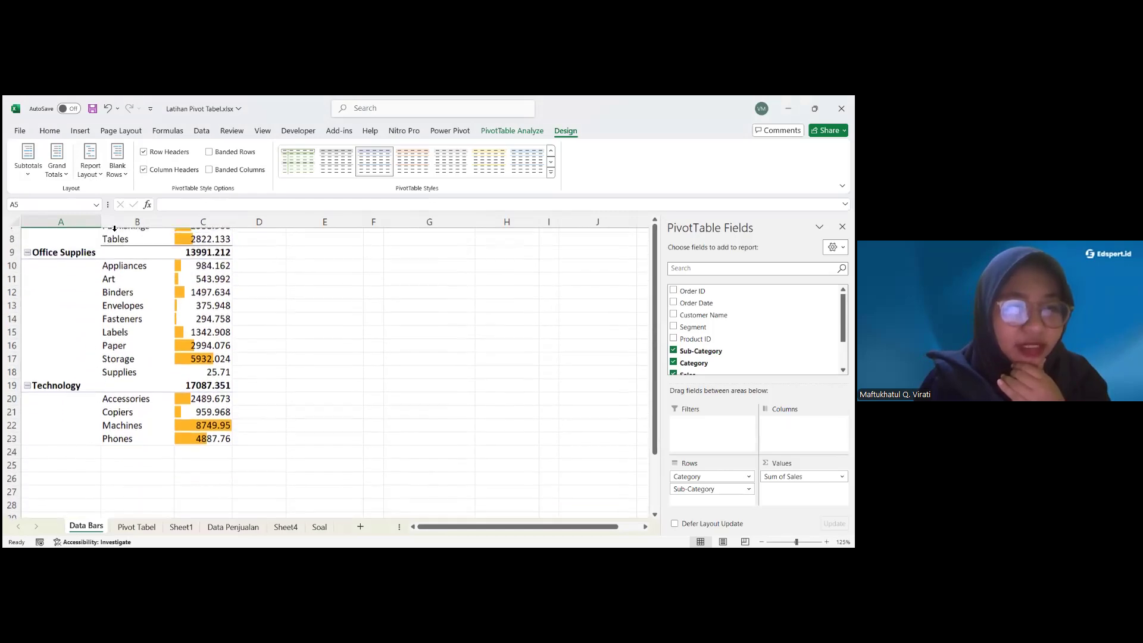
# Return the PivotTable to Compact Form and, after trying subtotals at the top, show all subtotals at the bottom of each group
pyautogui.click(102, 174)
pyautogui.click(92, 177)
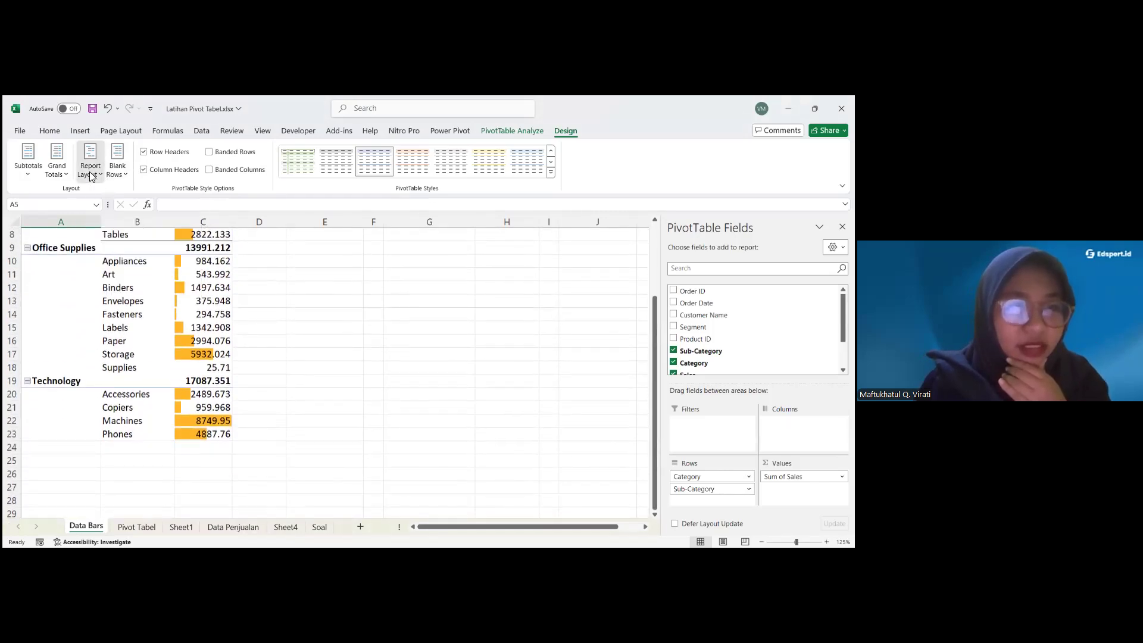
pyautogui.click(92, 176)
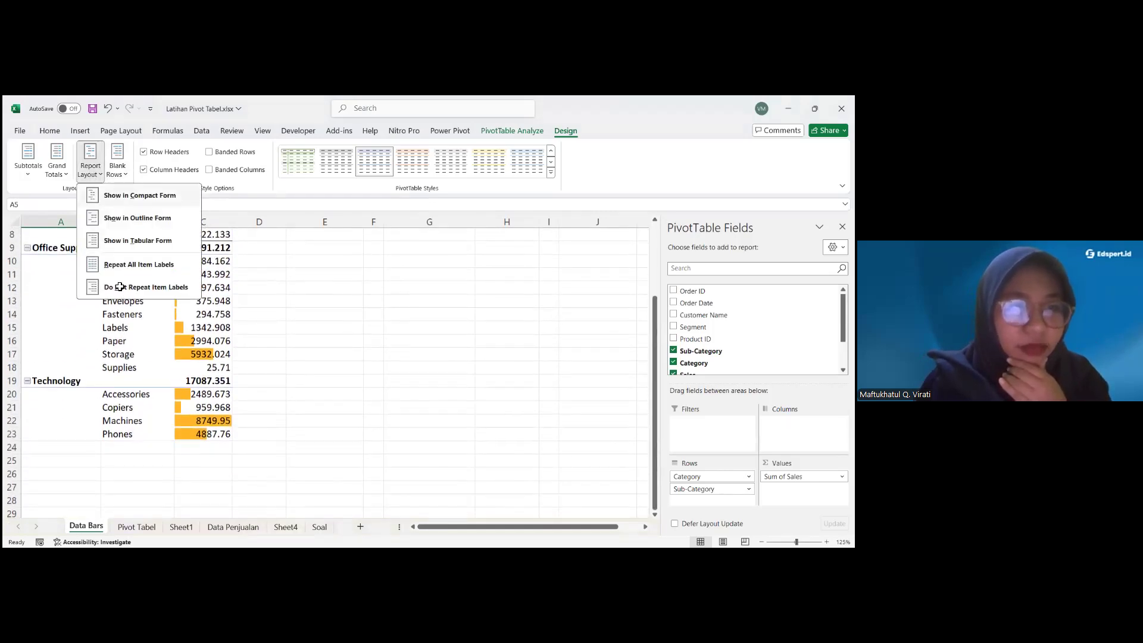
pyautogui.click(29, 179)
pyautogui.click(59, 241)
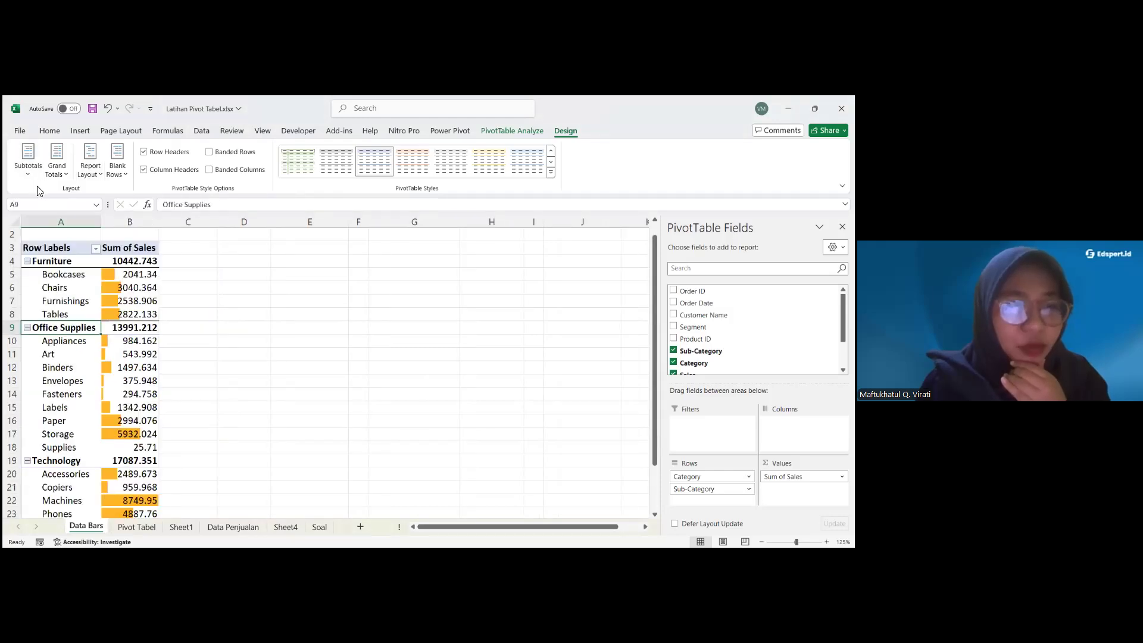
pyautogui.click(30, 179)
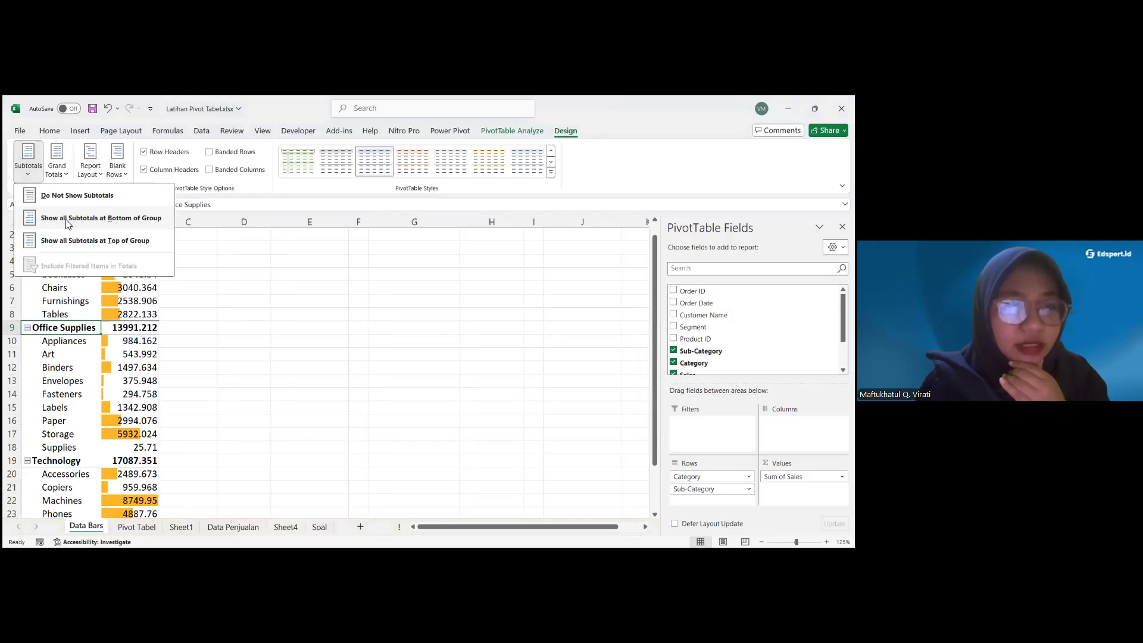
pyautogui.click(67, 221)
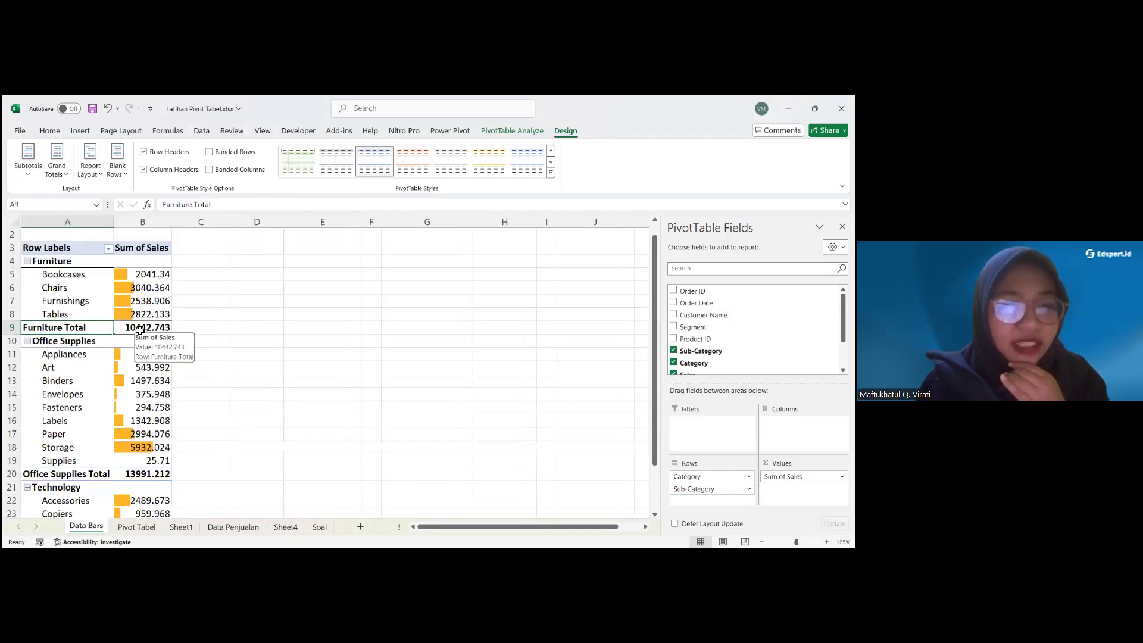
# Turn off the Category subtotal on the Furniture Total row and set the PivotTable not to show subtotals
pyautogui.click(140, 329)
pyautogui.rightClick(140, 327)
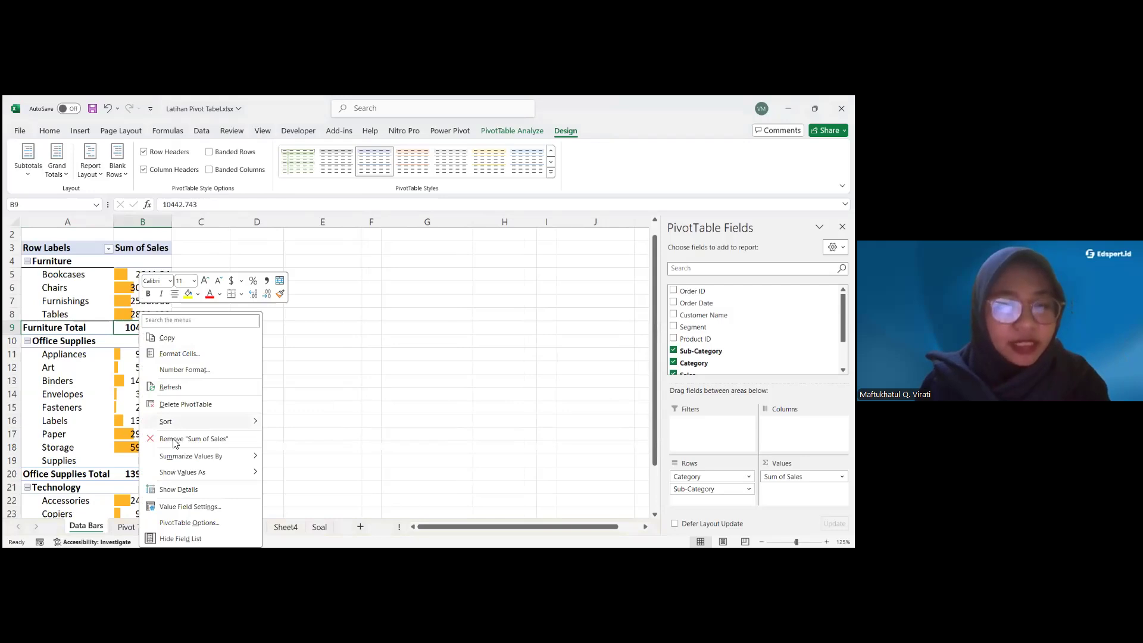
pyautogui.rightClick(102, 327)
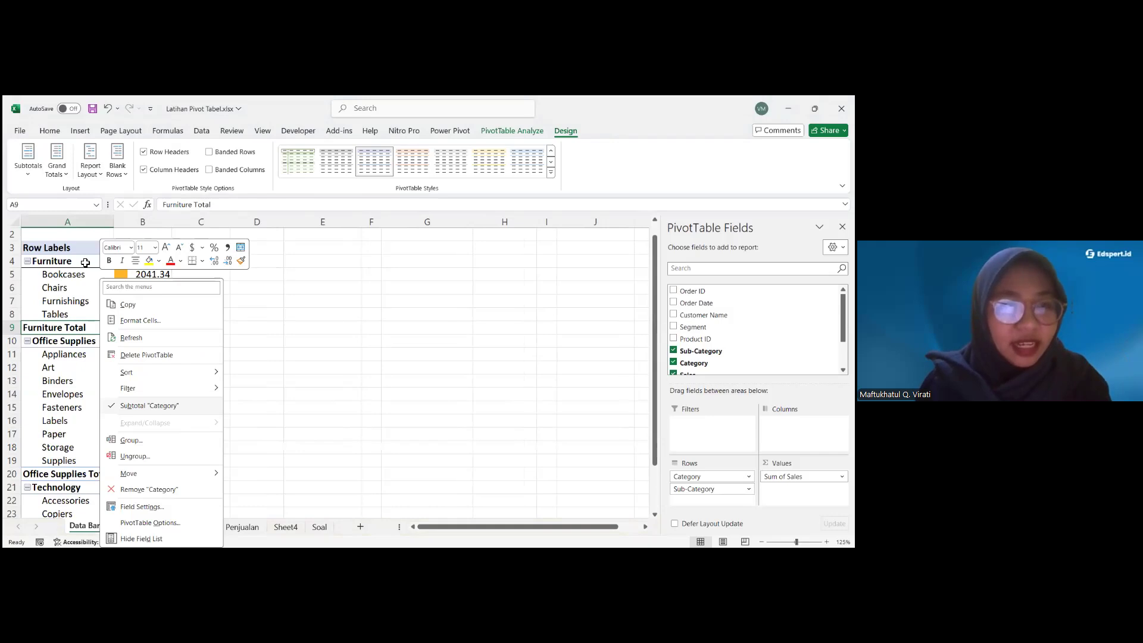
pyautogui.click(151, 406)
pyautogui.click(28, 164)
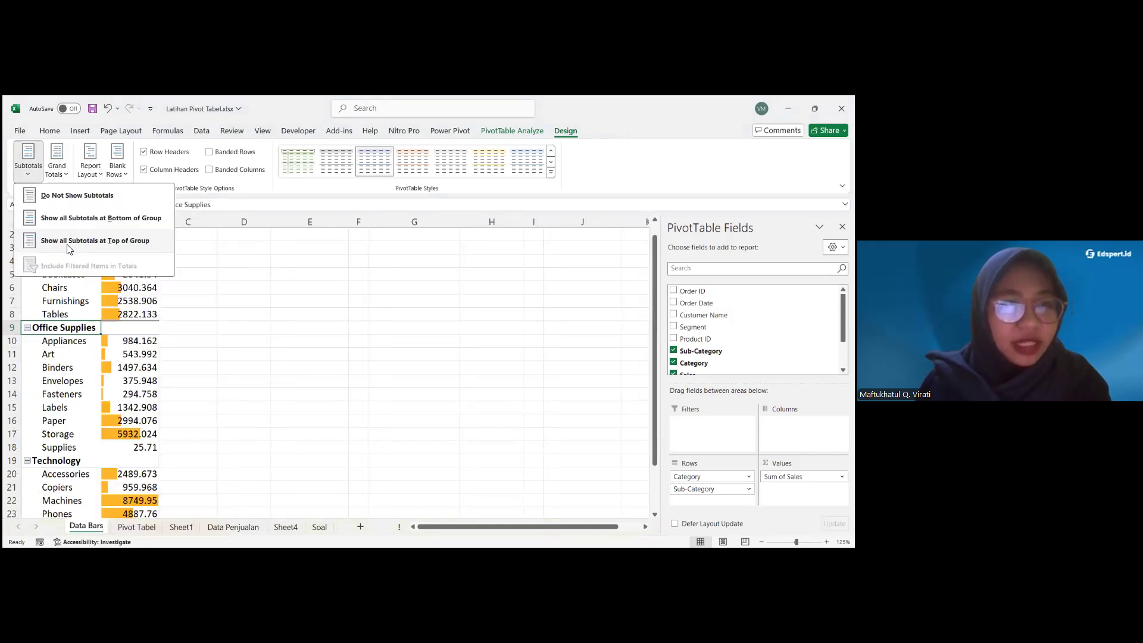
pyautogui.click(76, 196)
# Show all of the PivotTable's subtotals at the bottom of each group
pyautogui.click(28, 160)
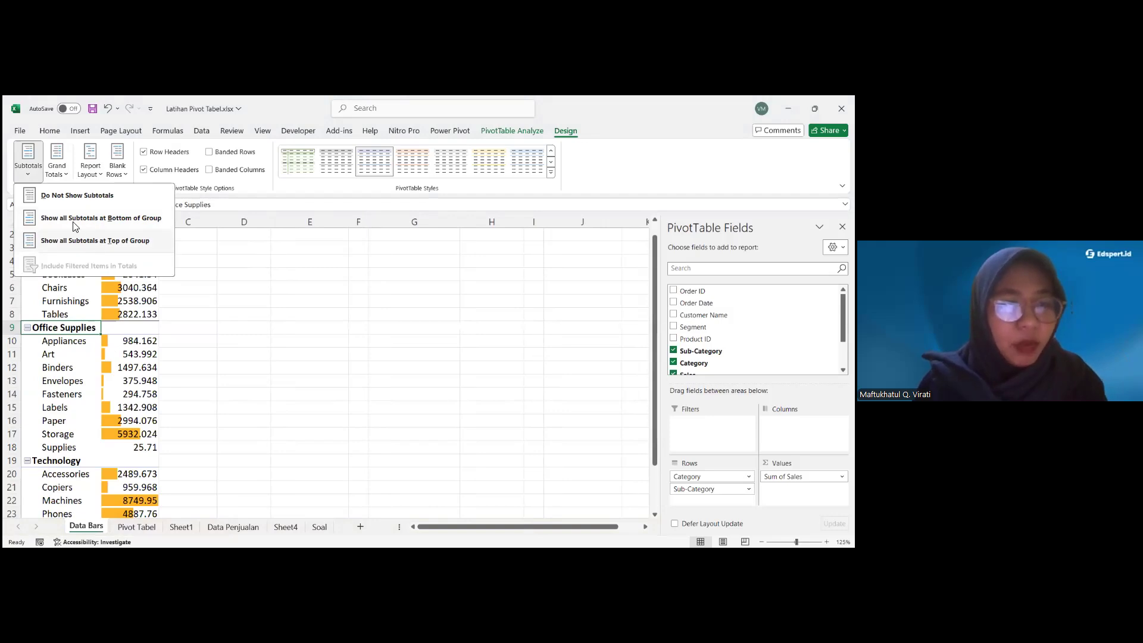
pyautogui.click(75, 220)
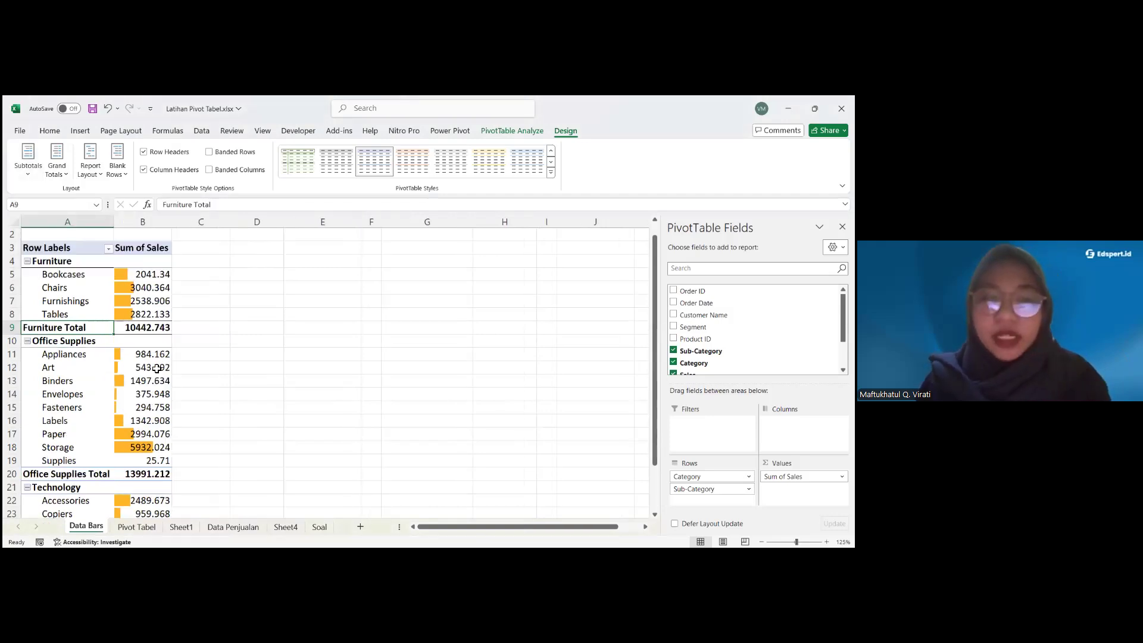
pyautogui.click(157, 368)
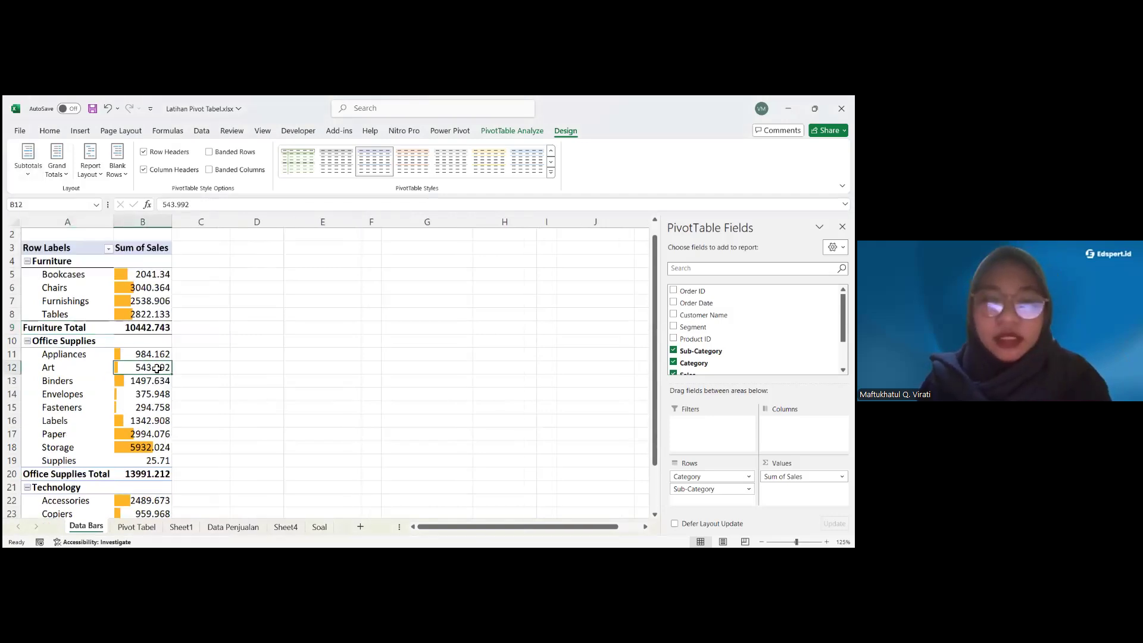
# Unhide the Report Layout sheet from the workbook's hidden sheets
pyautogui.click(90, 169)
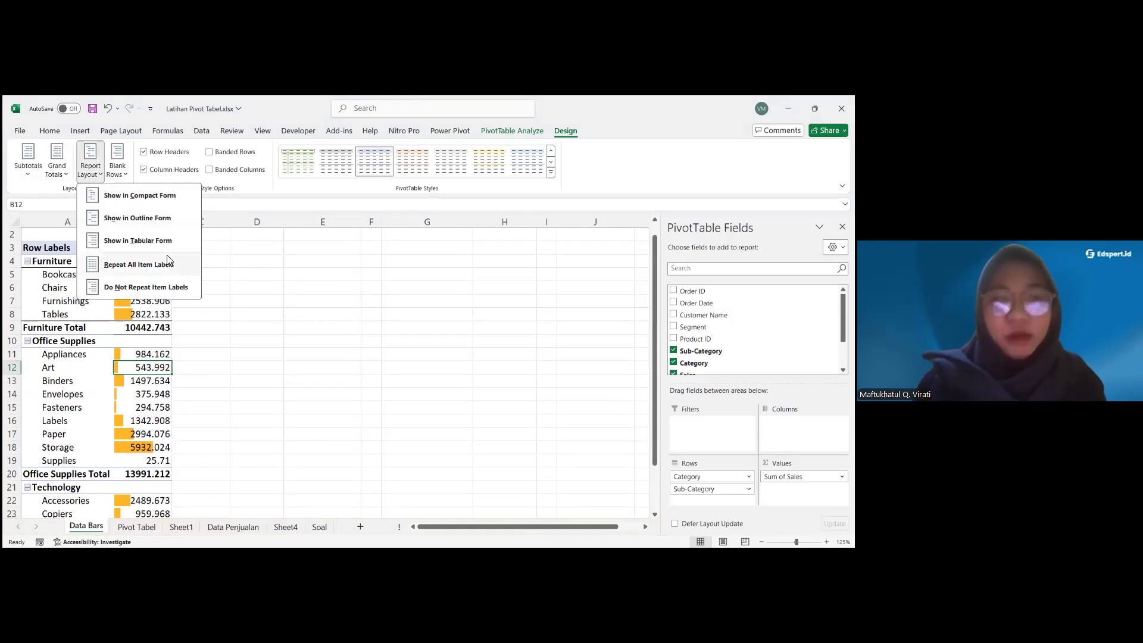
pyautogui.click(87, 528)
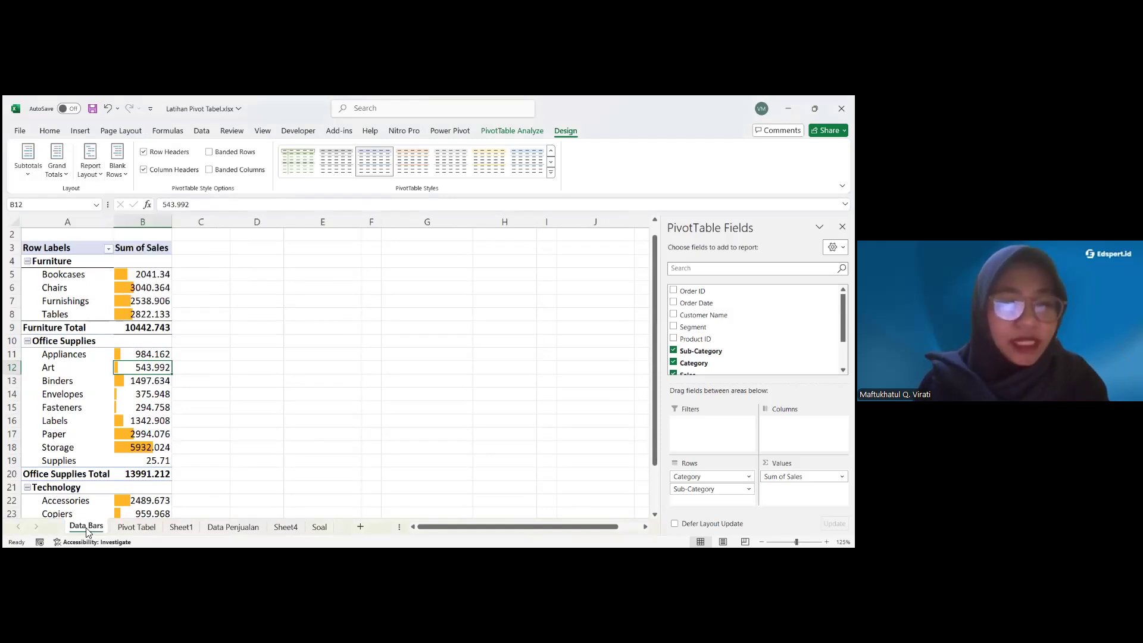
pyautogui.rightClick(87, 530)
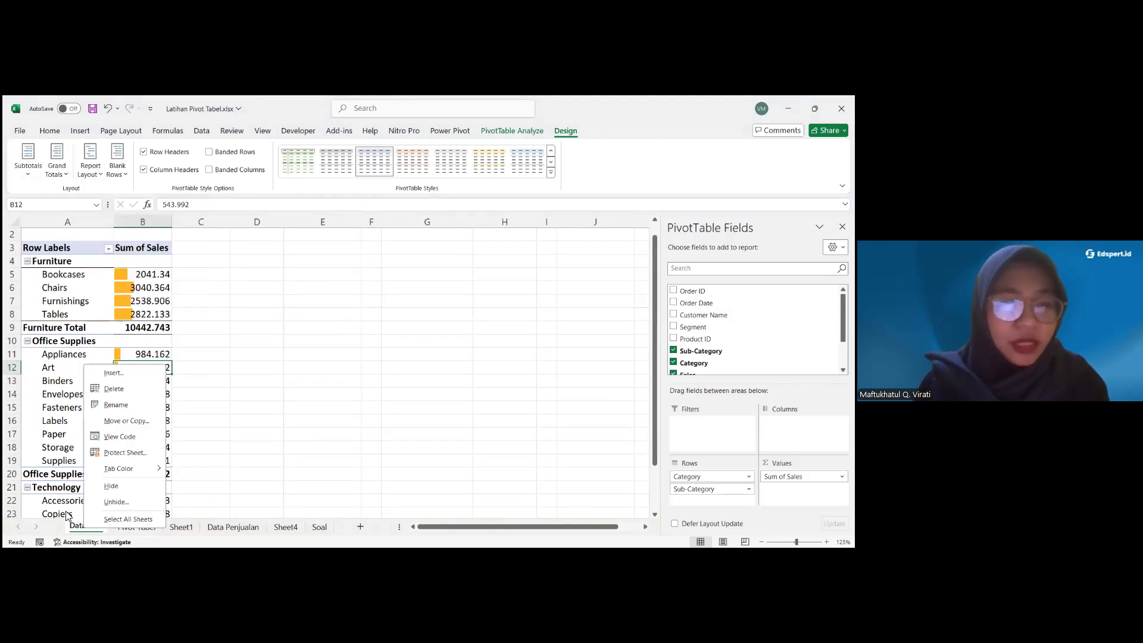
pyautogui.click(117, 502)
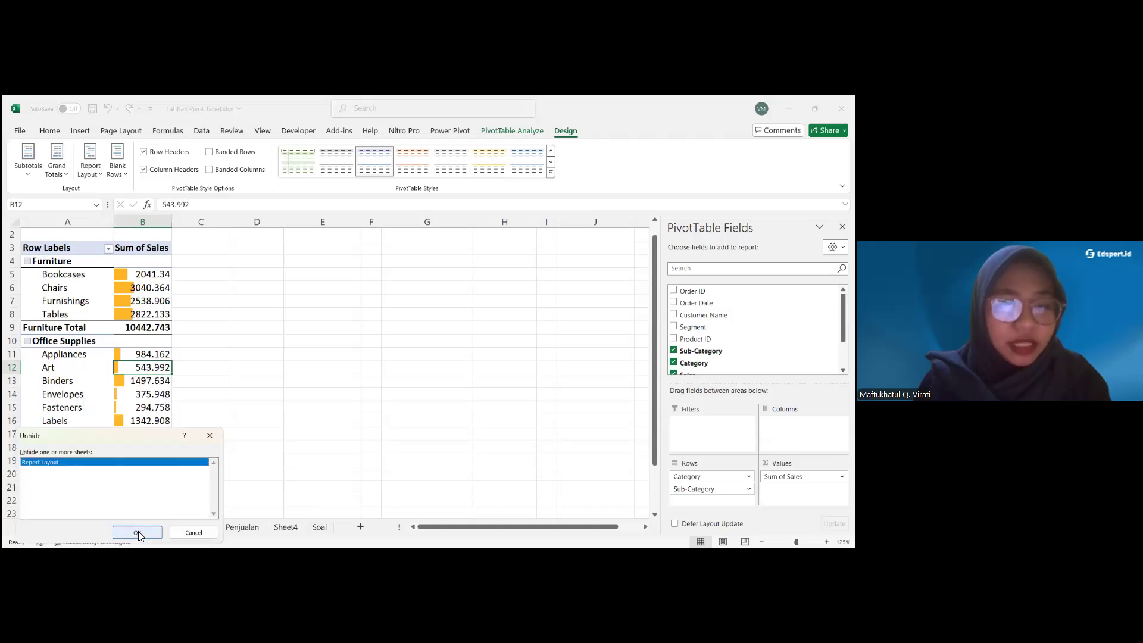
pyautogui.click(138, 533)
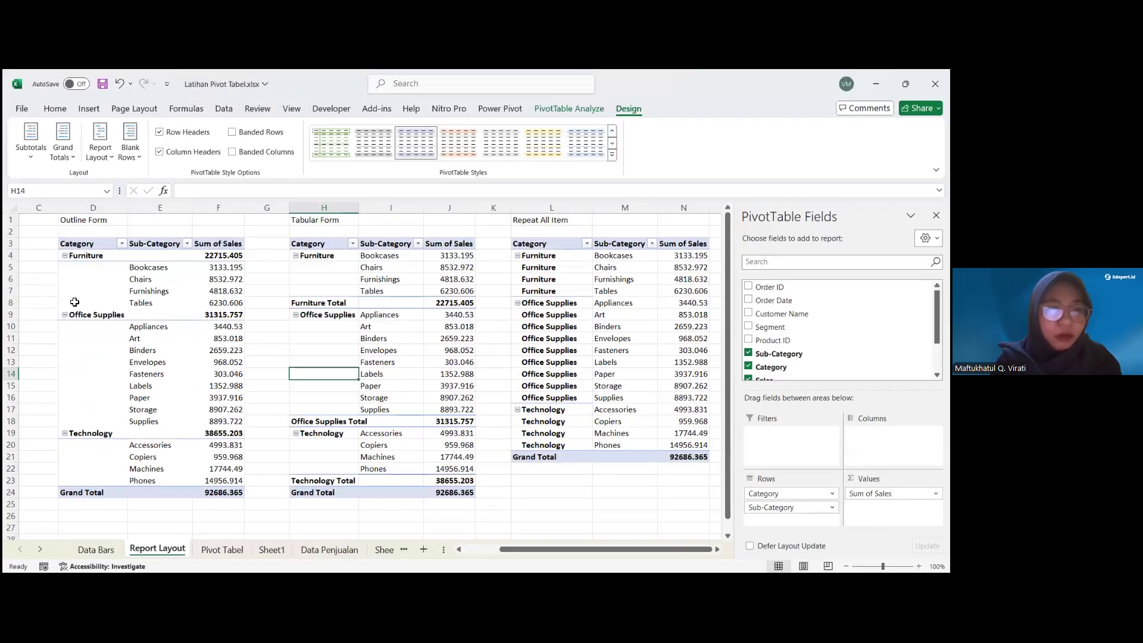
# Compare the Compact Form, Outline Form, Tabular Form and Repeat All Item PivotTables on the Report Layout sheet
pyautogui.hscroll(-2, 67, 304)
pyautogui.click(67, 304)
pyautogui.moveTo(228, 259); pyautogui.dragTo(288, 395)
pyautogui.click(480, 339)
pyautogui.hscroll(2, 406, 287)
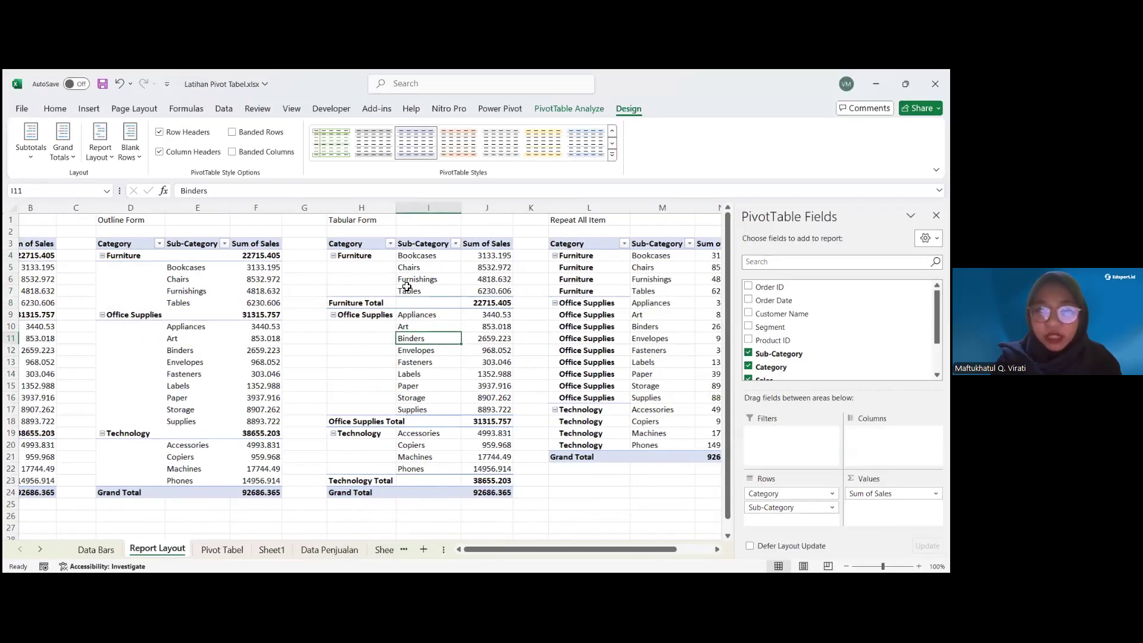
pyautogui.click(406, 289)
pyautogui.hscroll(2, 457, 271)
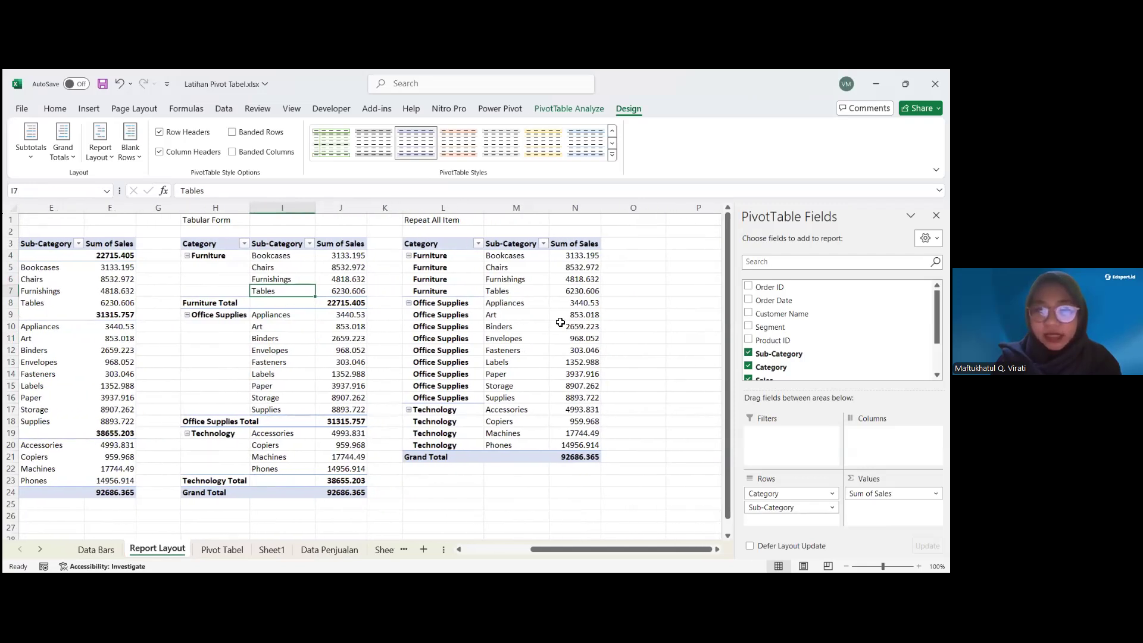
pyautogui.hscroll(-3, 135, 273)
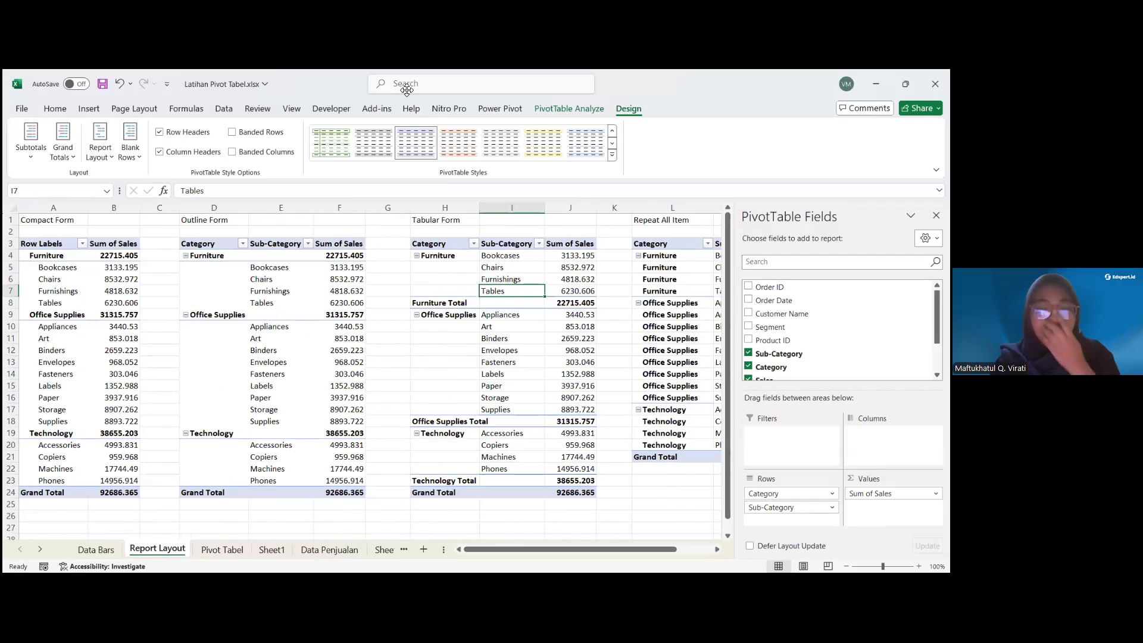
# View the available subtotal options for the Outline Form PivotTable without applying any
pyautogui.click(251, 289)
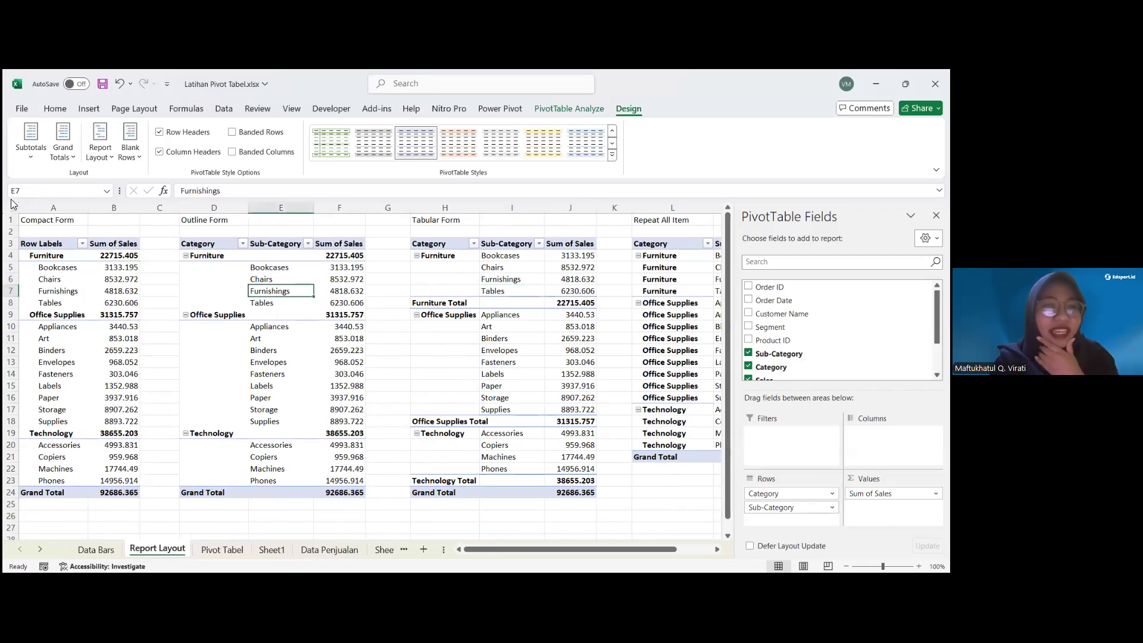
pyautogui.click(34, 159)
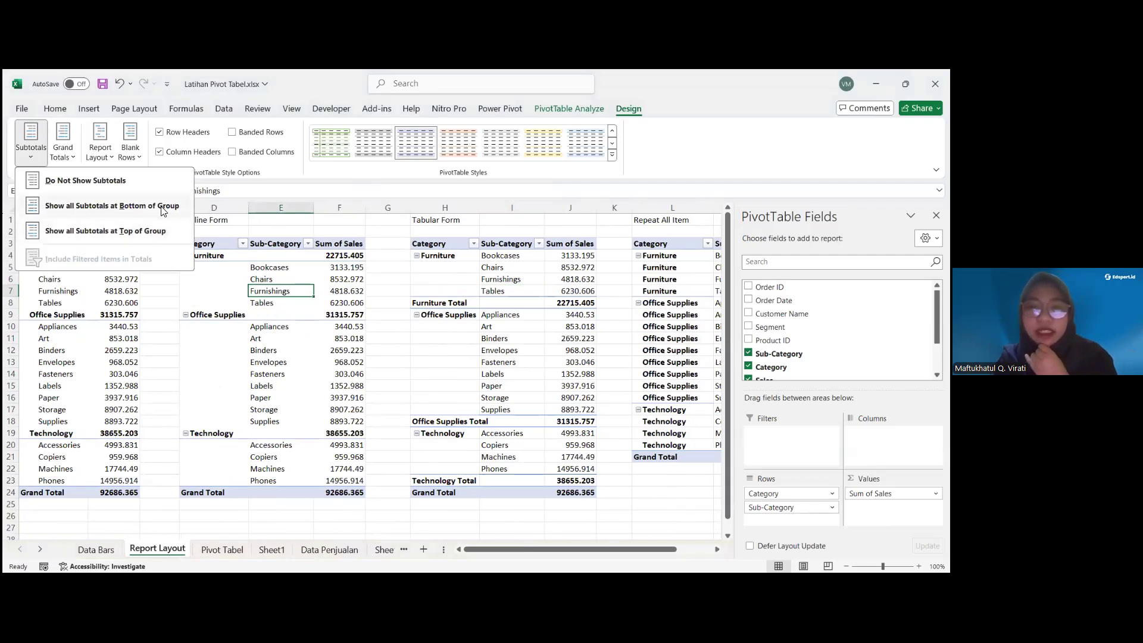
pyautogui.click(275, 316)
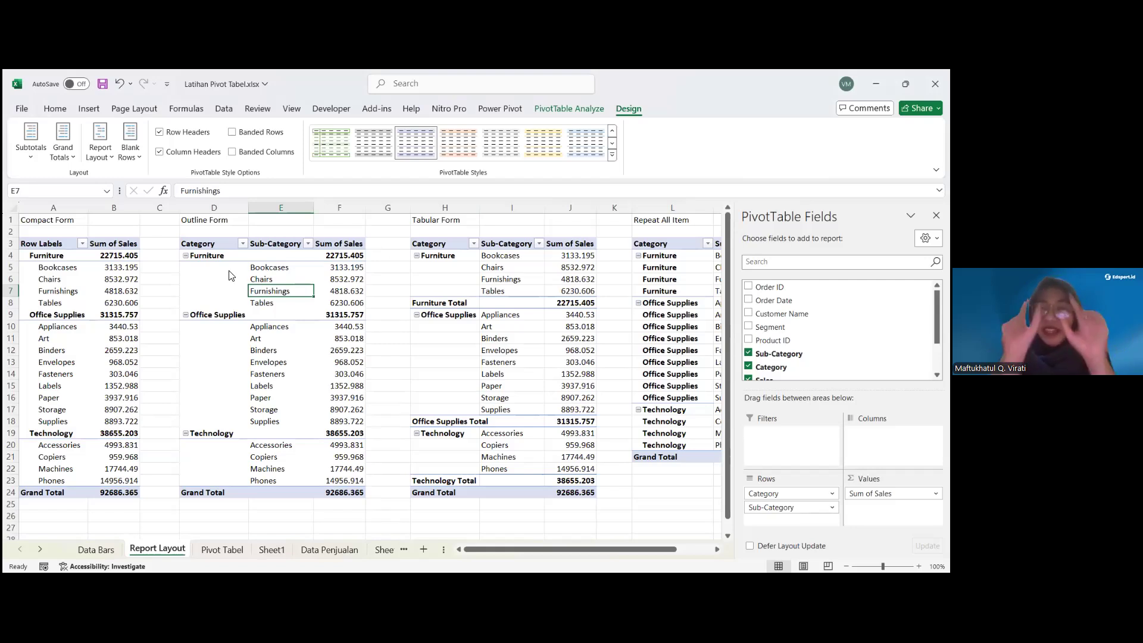
# Compare the Category column in the Tabular Form PivotTable with the repeated labels in the Repeat All Item PivotTable
pyautogui.hscroll(5, 440, 284)
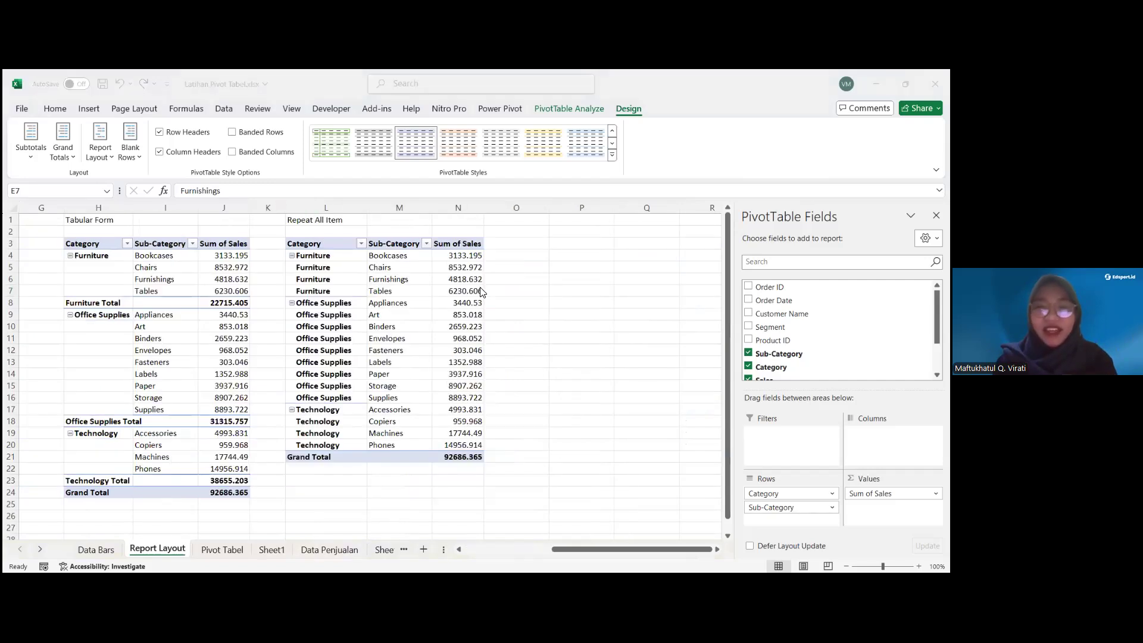
pyautogui.hscroll(-3, 417, 271)
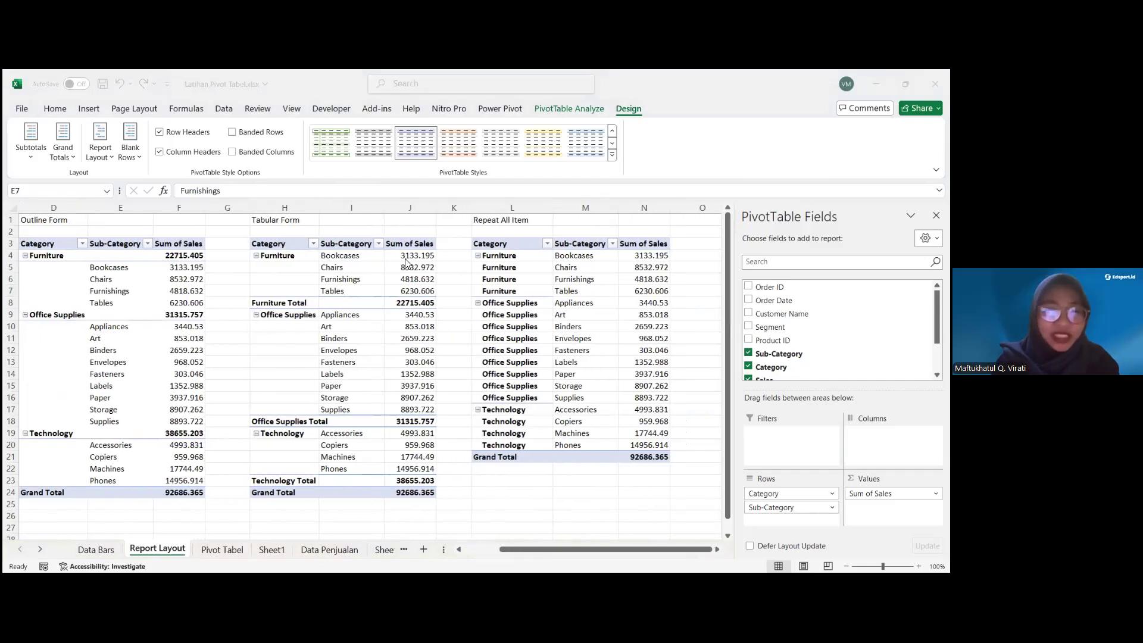
pyautogui.click(271, 255)
pyautogui.press('Down')
pyautogui.press('Down')
pyautogui.press('Down')
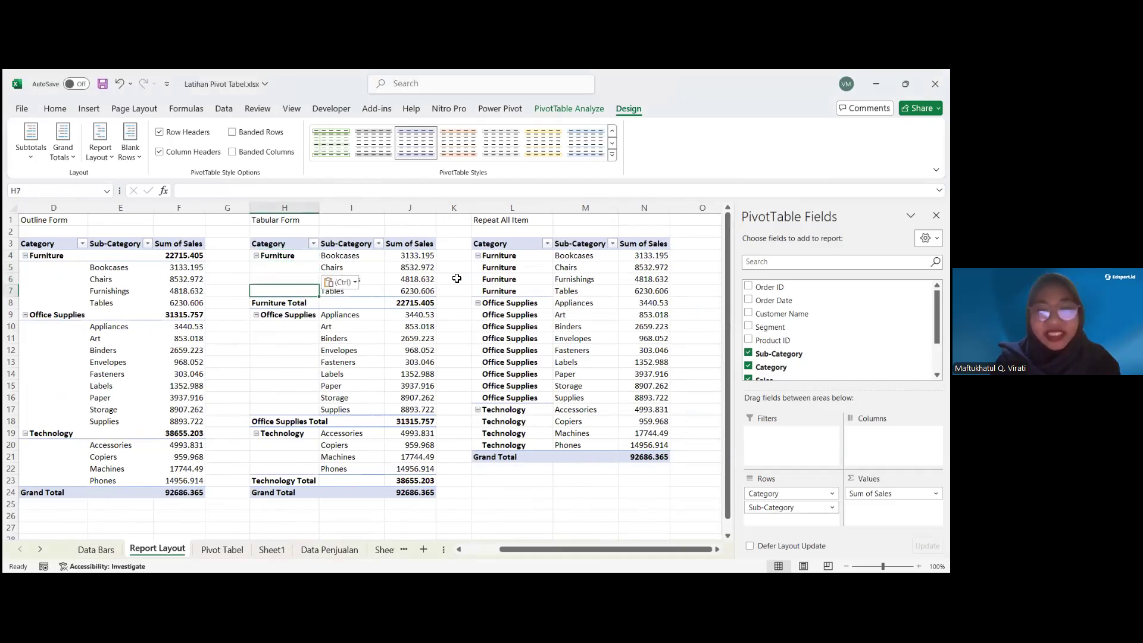
pyautogui.click(498, 303)
pyautogui.click(505, 291)
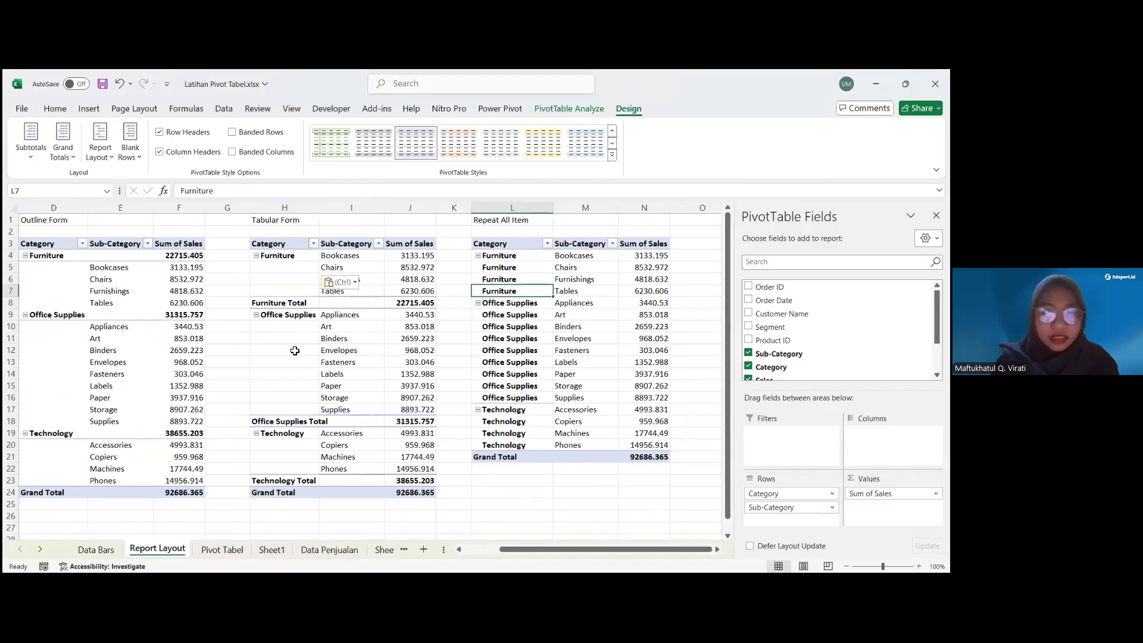
pyautogui.hotkey('alt', 'Tab')
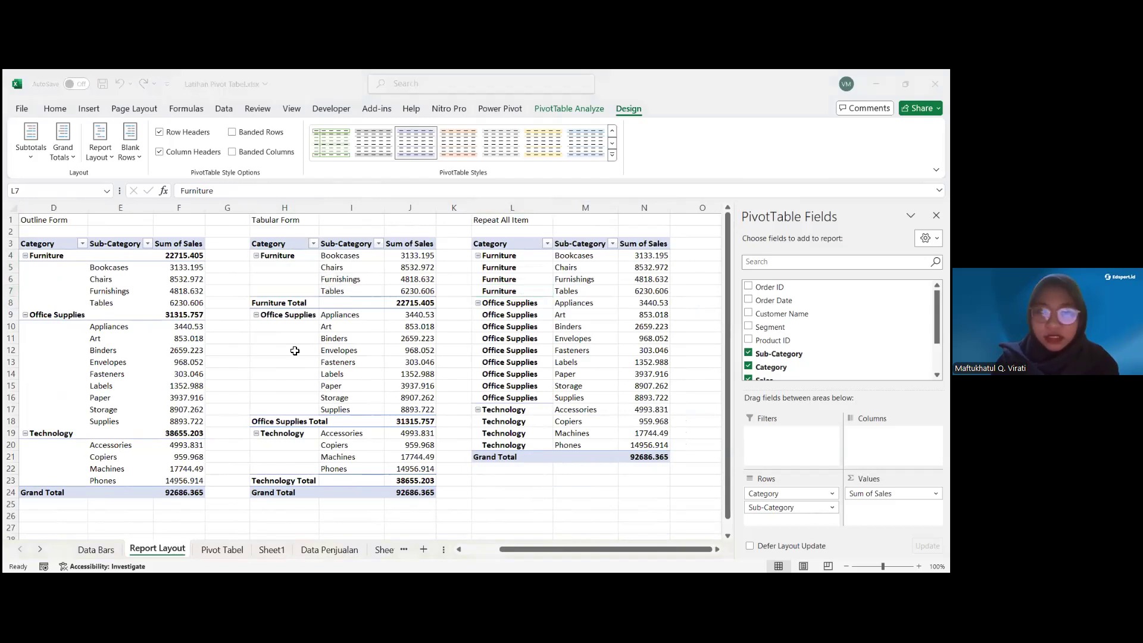
# Hide the Report Layout sheet and unhide it again
pyautogui.rightClick(157, 549)
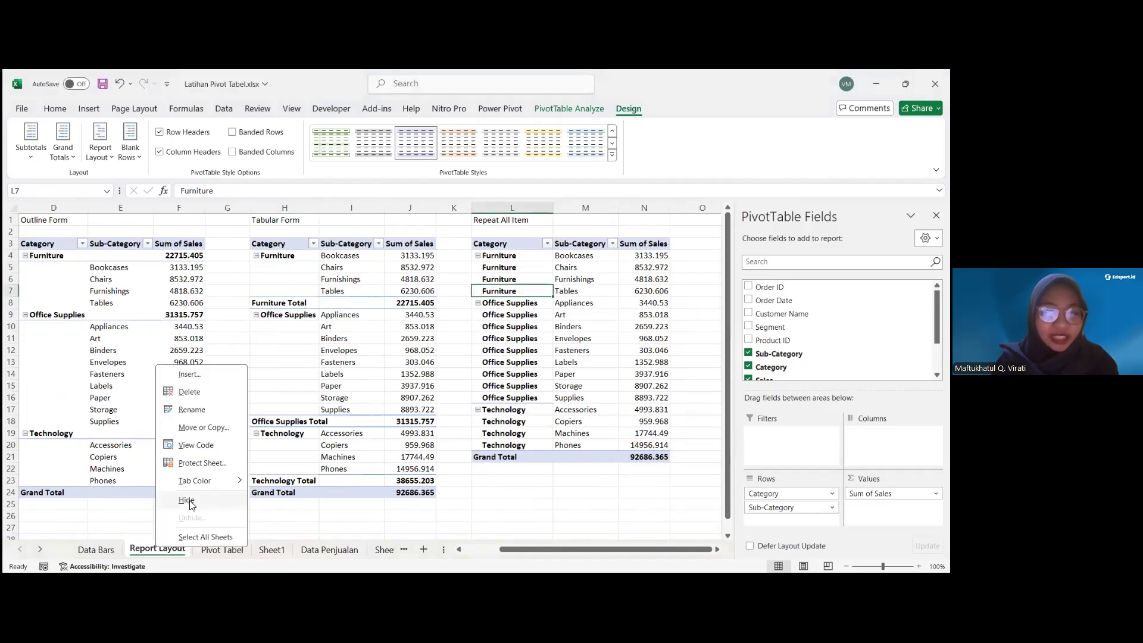
pyautogui.click(187, 501)
pyautogui.rightClick(139, 546)
pyautogui.click(170, 516)
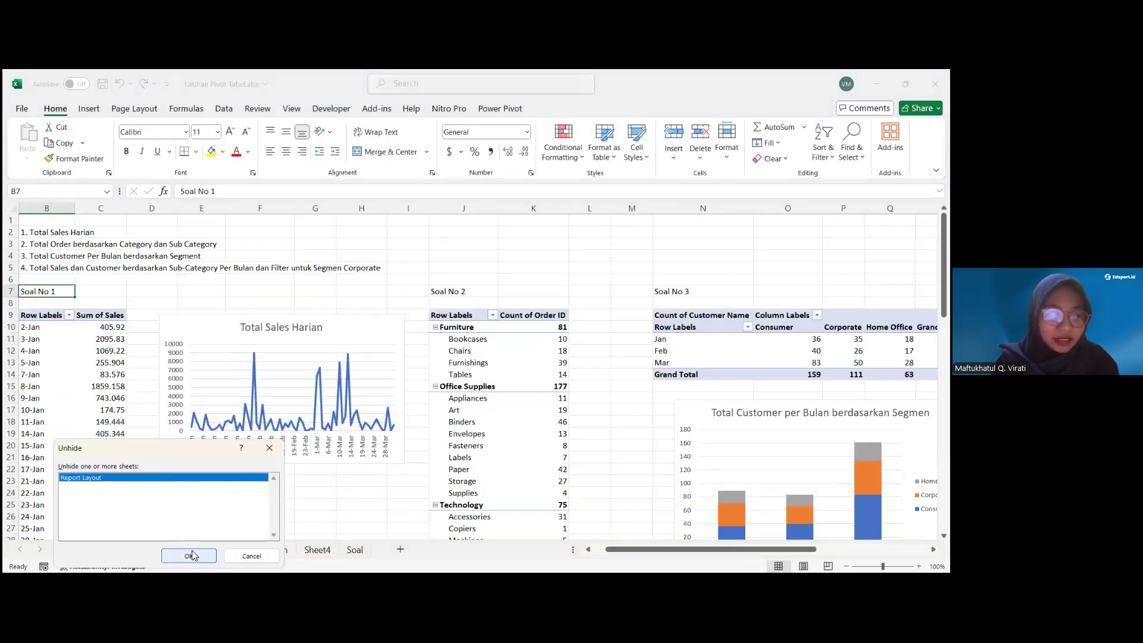
pyautogui.press('Return')
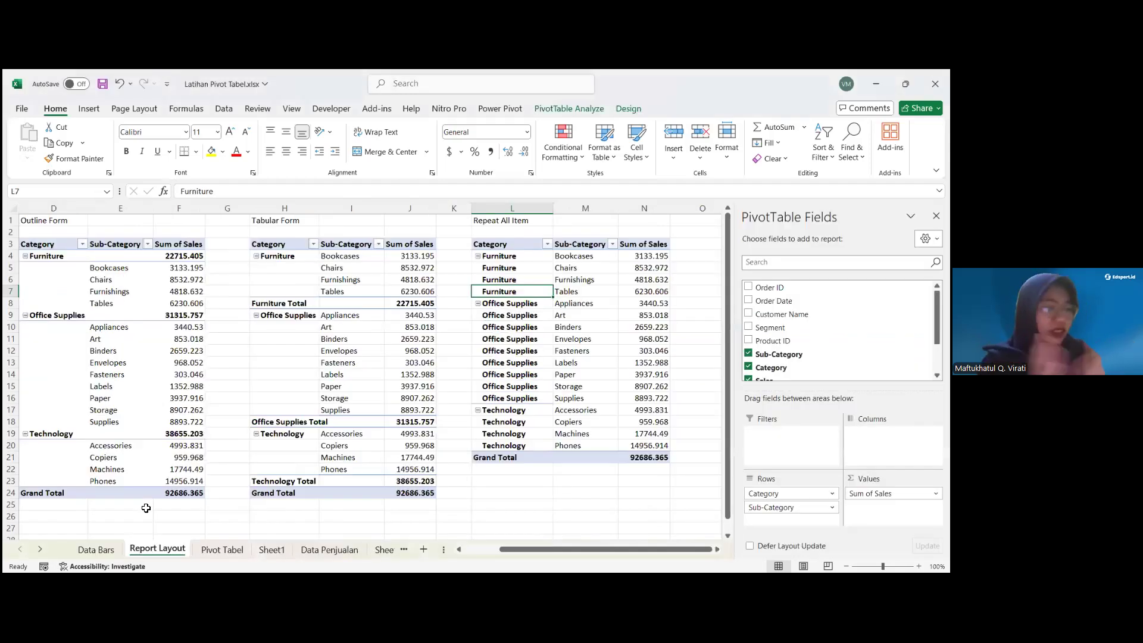
pyautogui.click(560, 105)
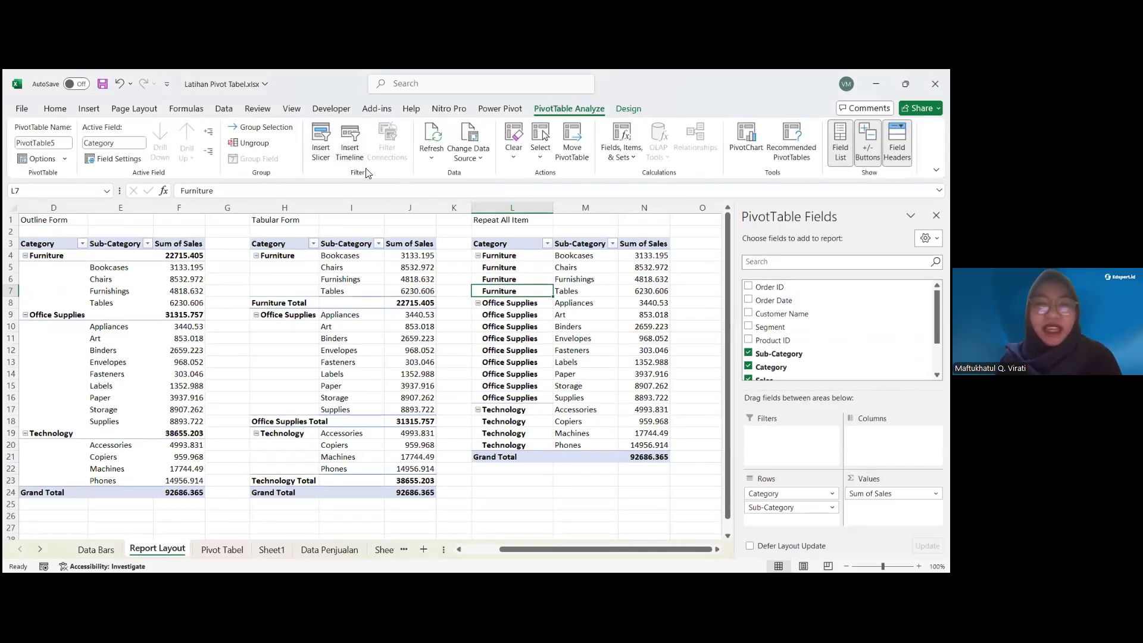
pyautogui.click(361, 336)
pyautogui.hscroll(-3, 362, 337)
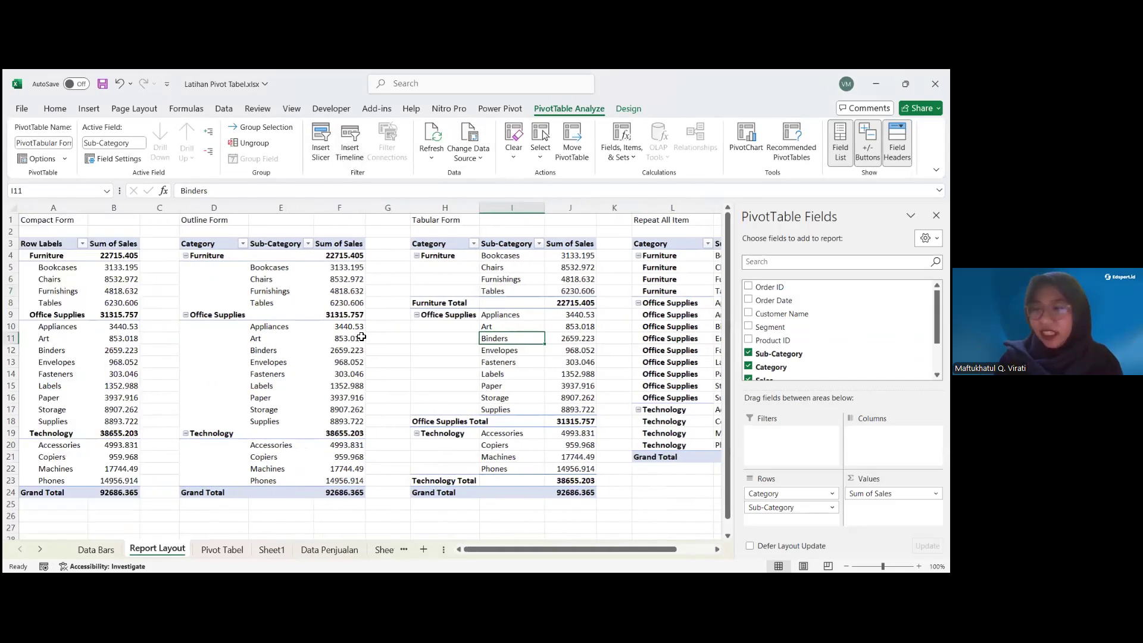
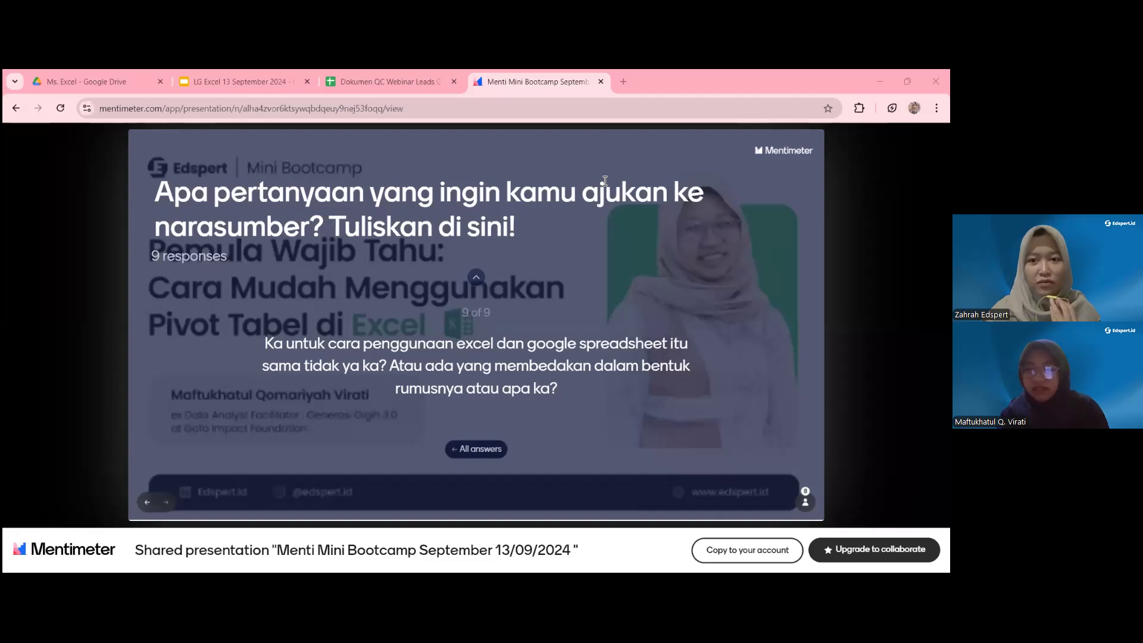
# Switch to the Excel workbook and look through the Pivot Tabel, Report Layout and Data Bars sheets
pyautogui.click(580, 212)
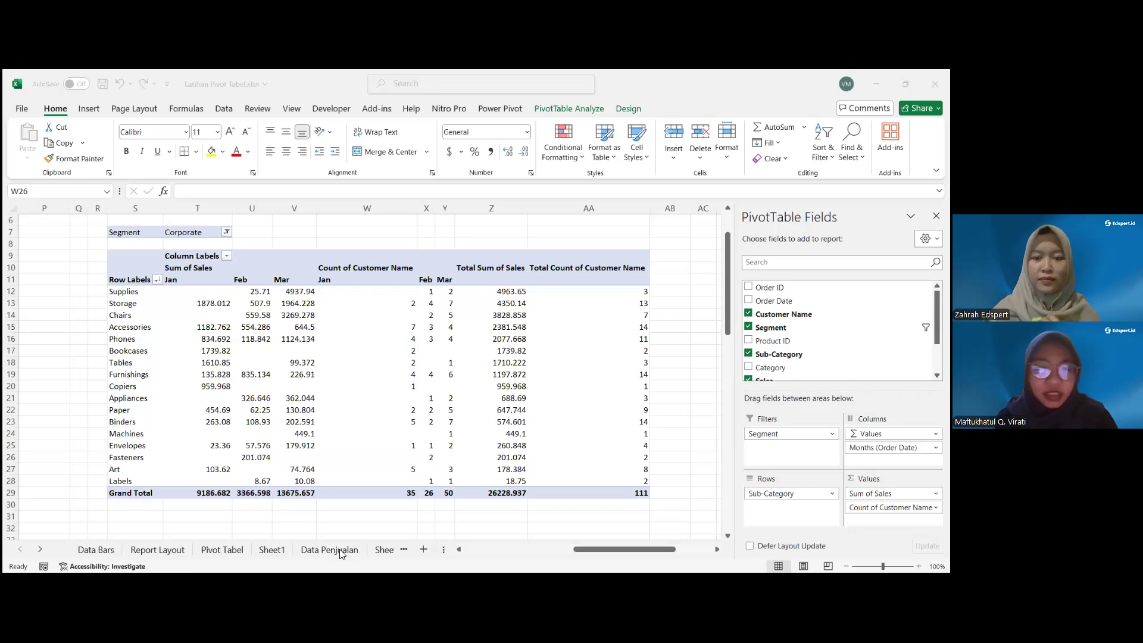
pyautogui.click(222, 550)
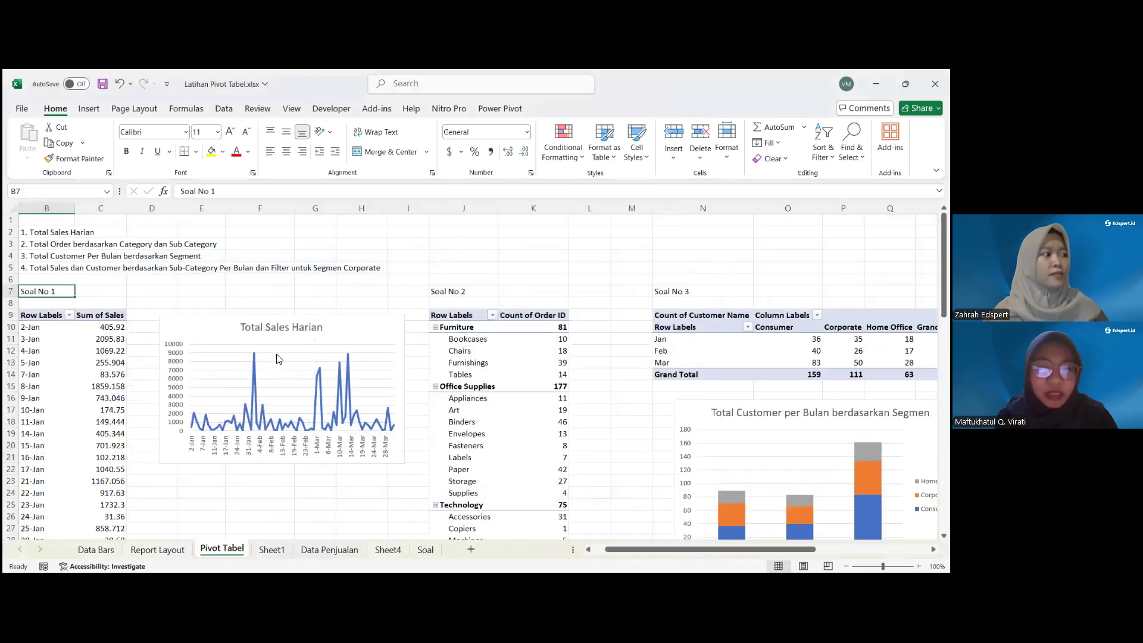
pyautogui.click(160, 552)
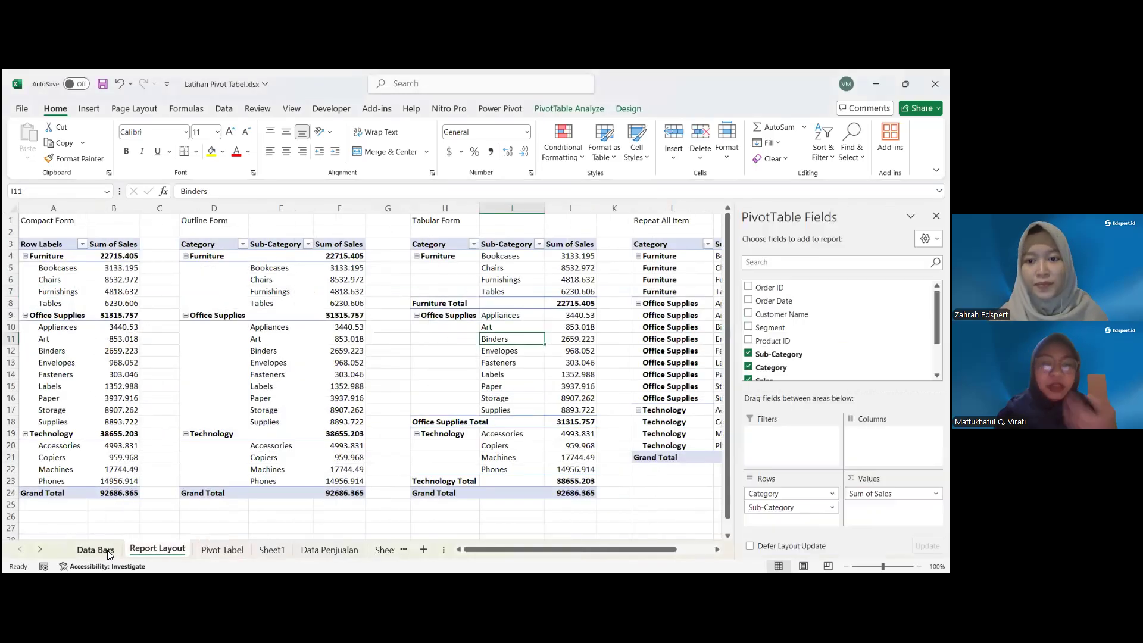
pyautogui.click(95, 550)
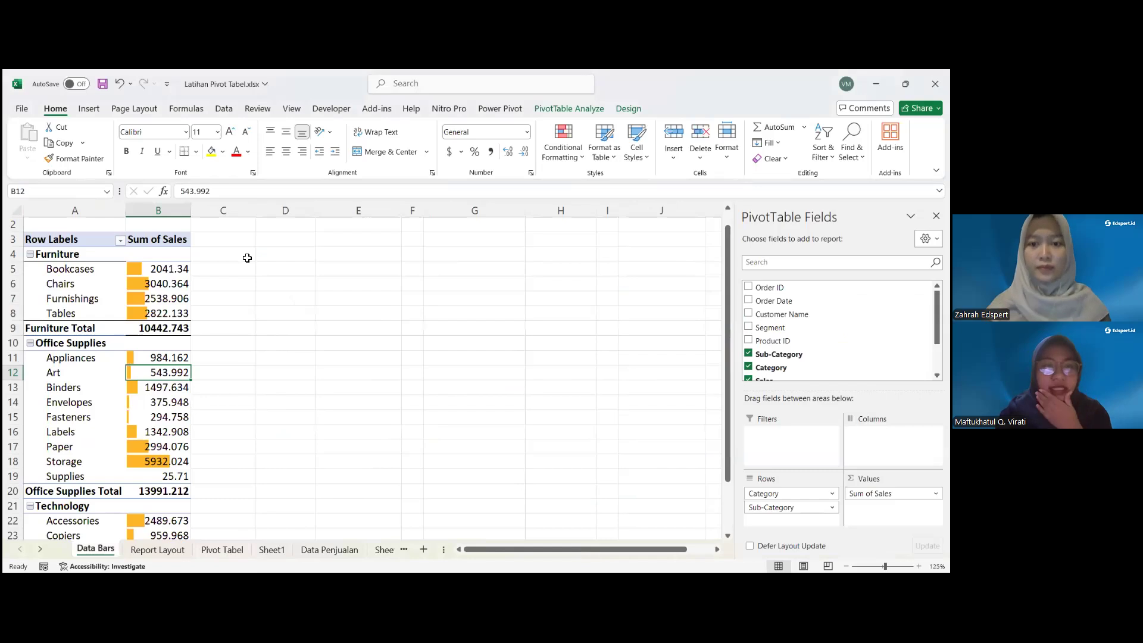
# Switch to the Data Penjualan sheet and look over its sales records and columns
pyautogui.click(329, 550)
pyautogui.click(396, 289)
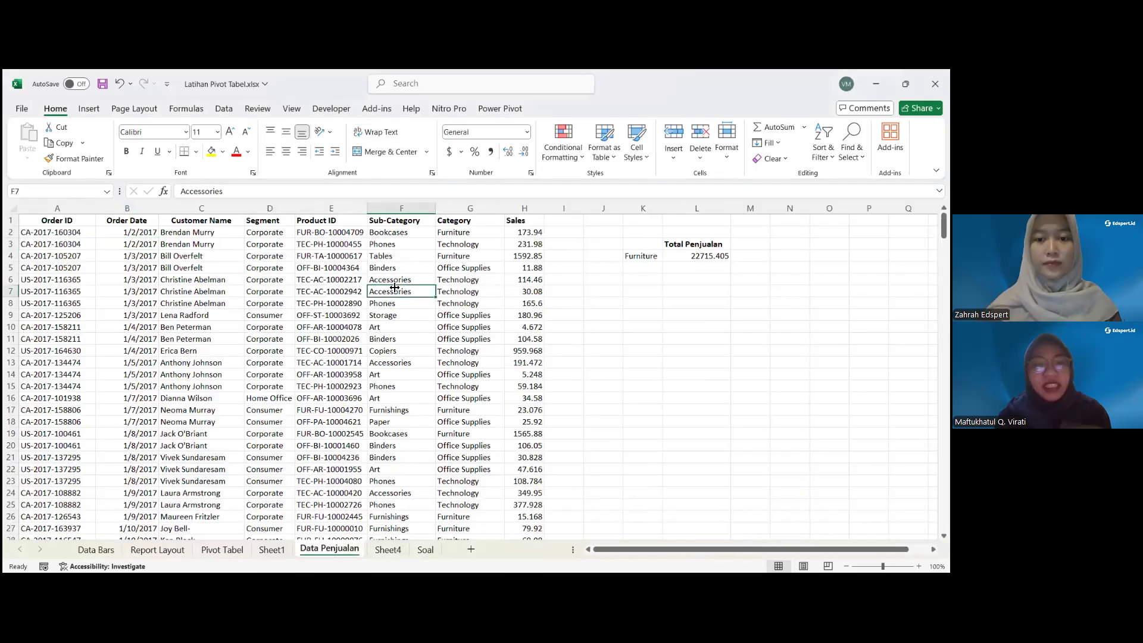
pyautogui.scroll(-5, 105, 287)
pyautogui.scroll(5, 173, 291)
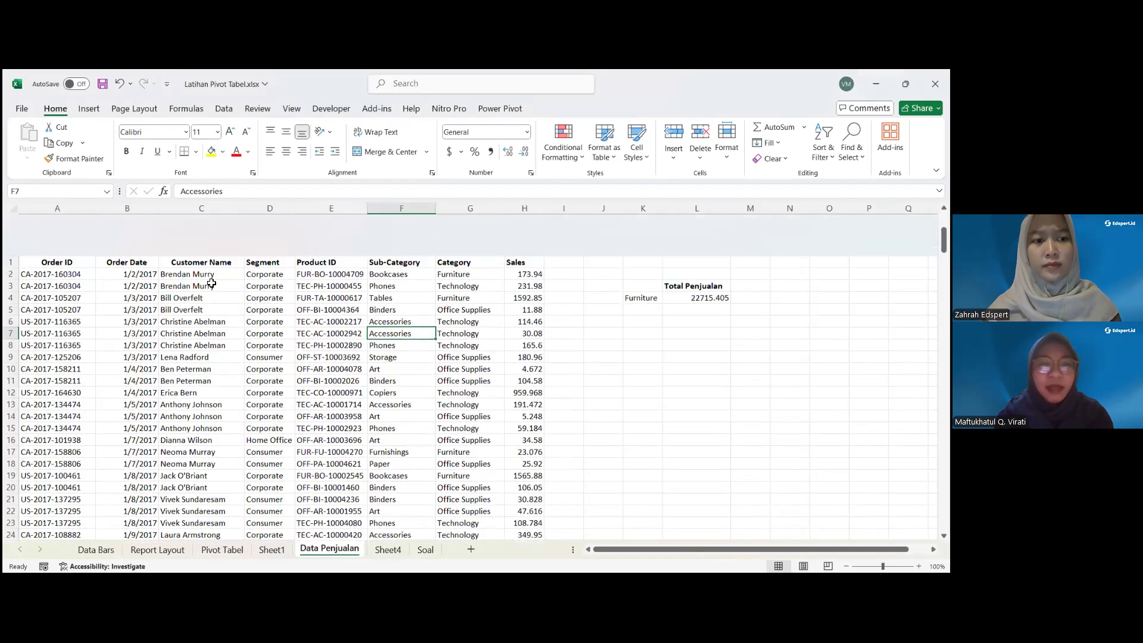
pyautogui.rightClick(212, 282)
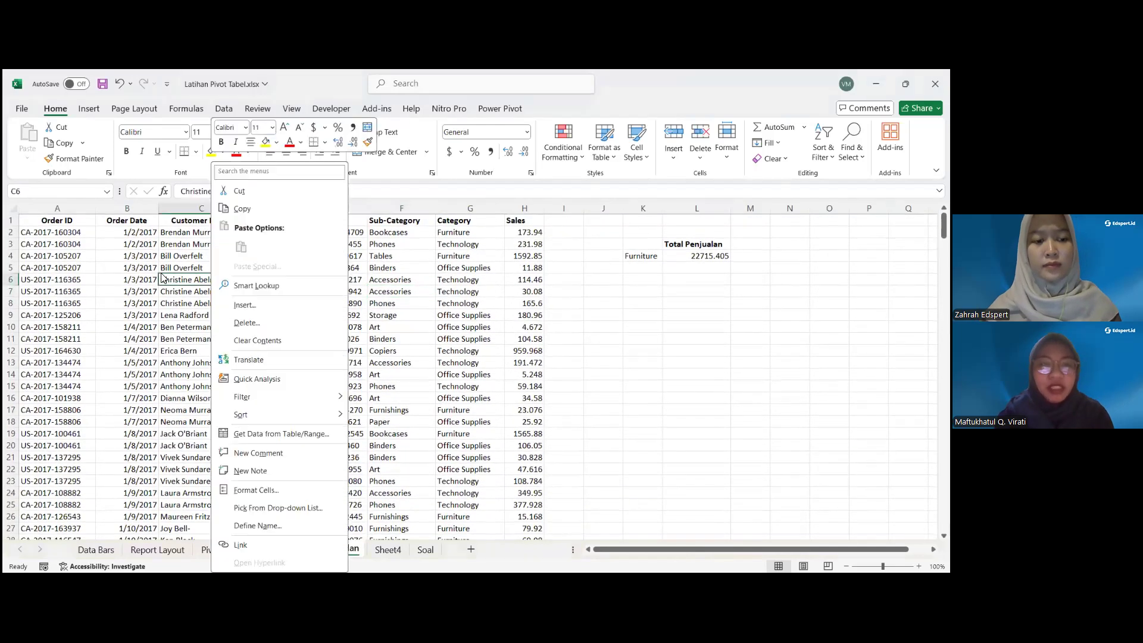
pyautogui.click(34, 203)
pyautogui.click(46, 208)
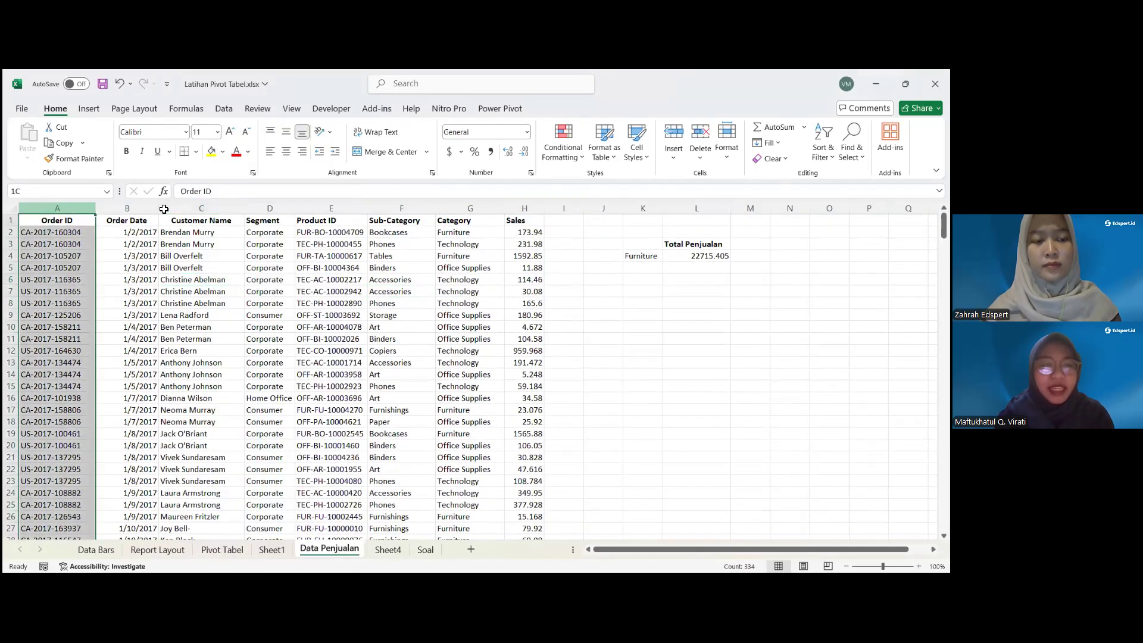
pyautogui.click(205, 269)
# Insert a PivotTable on a new worksheet using the entire columns A through H of Data Penjualan as the source
pyautogui.click(43, 219)
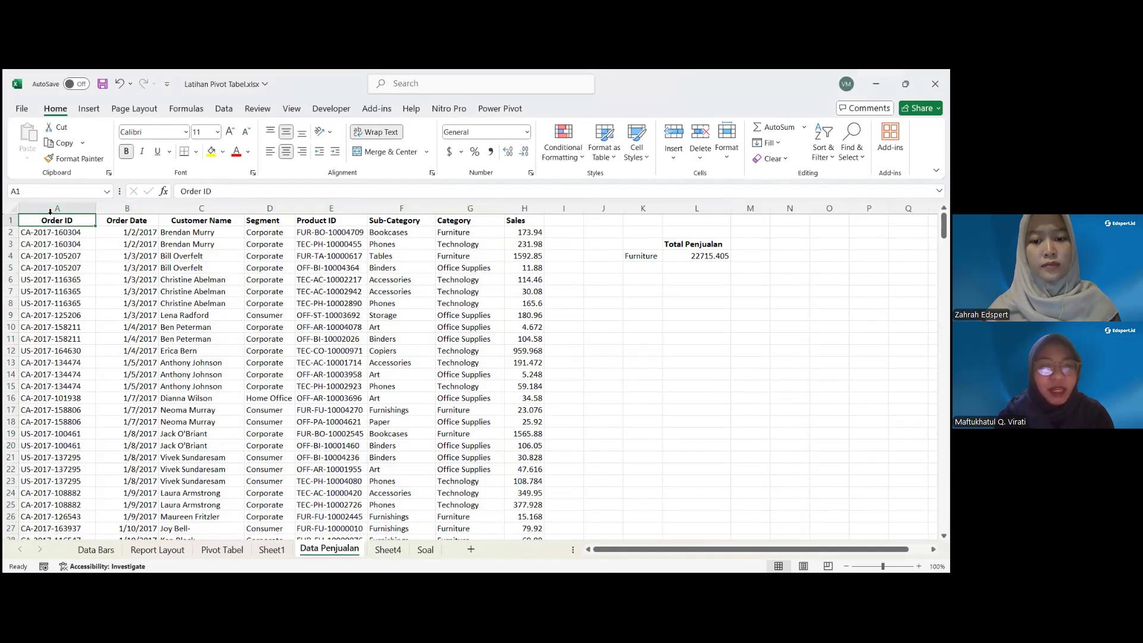
pyautogui.hotkey('ctrl', 'shift', 'Down')
pyautogui.moveTo(56, 209); pyautogui.dragTo(516, 206)
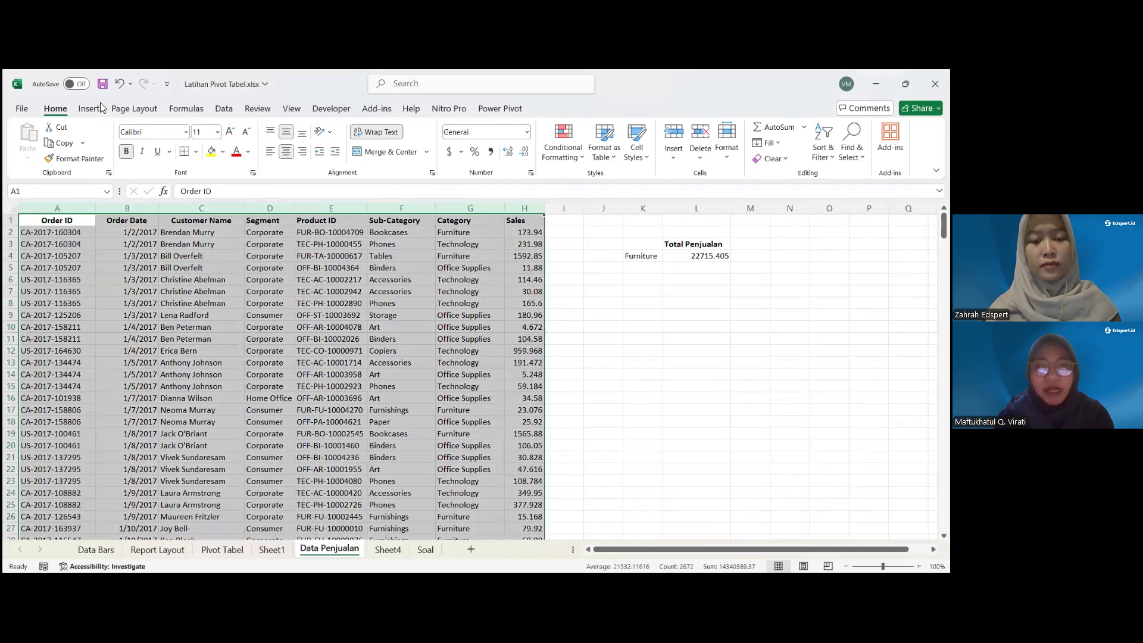
pyautogui.click(91, 108)
pyautogui.click(31, 145)
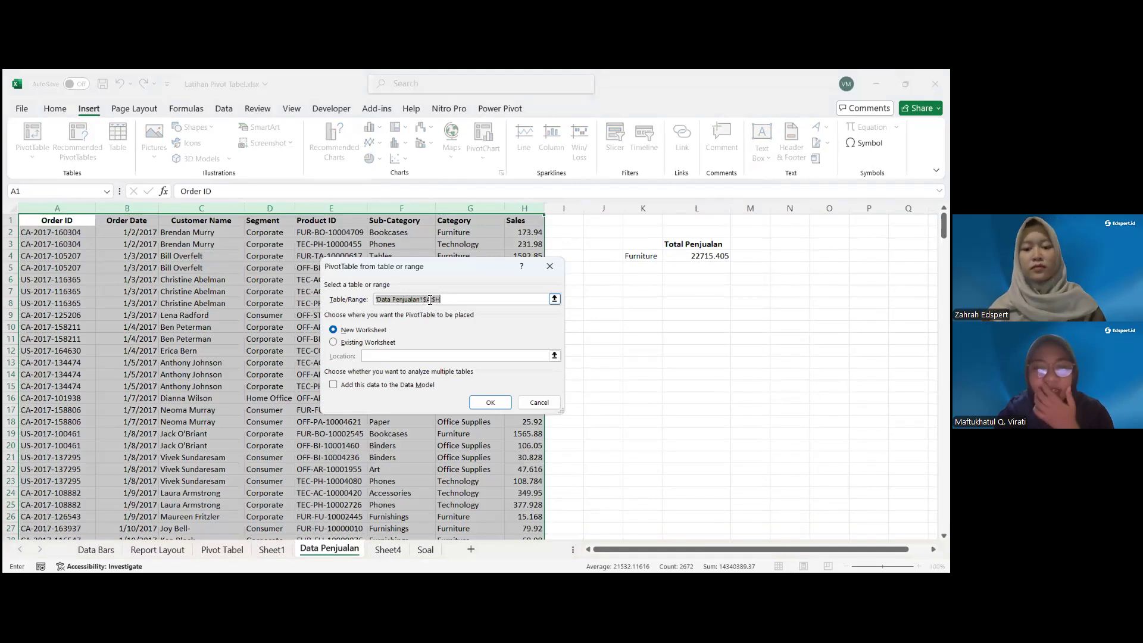
pyautogui.click(496, 402)
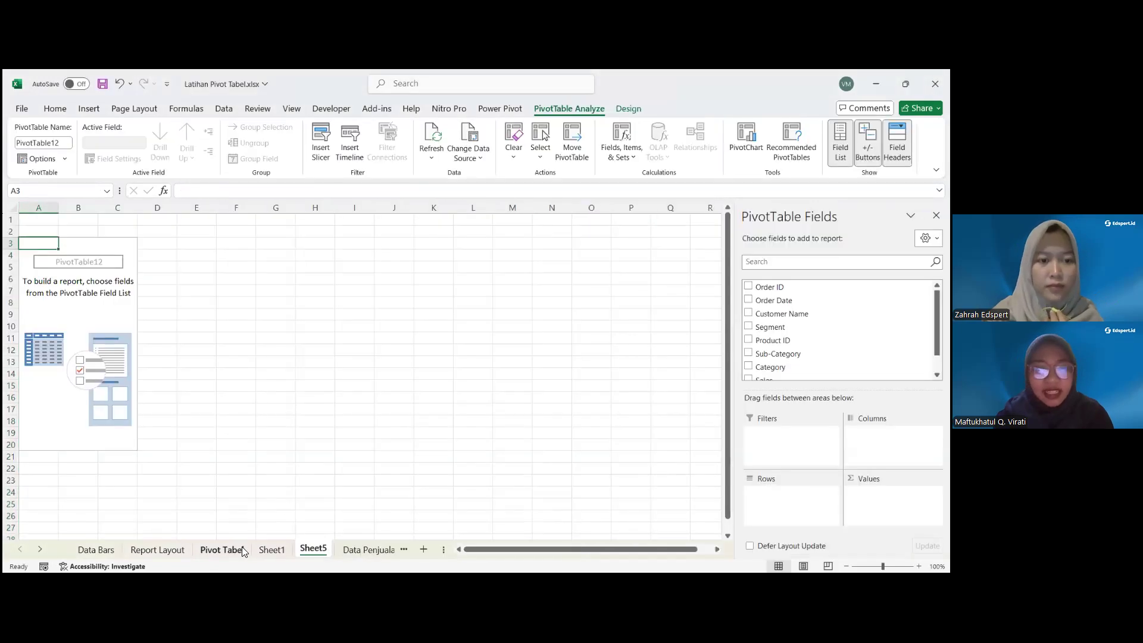
# Start a record in row 335 of Data Penjualan with a customer name and the Order ID and Order Date copied from row 334
pyautogui.click(343, 547)
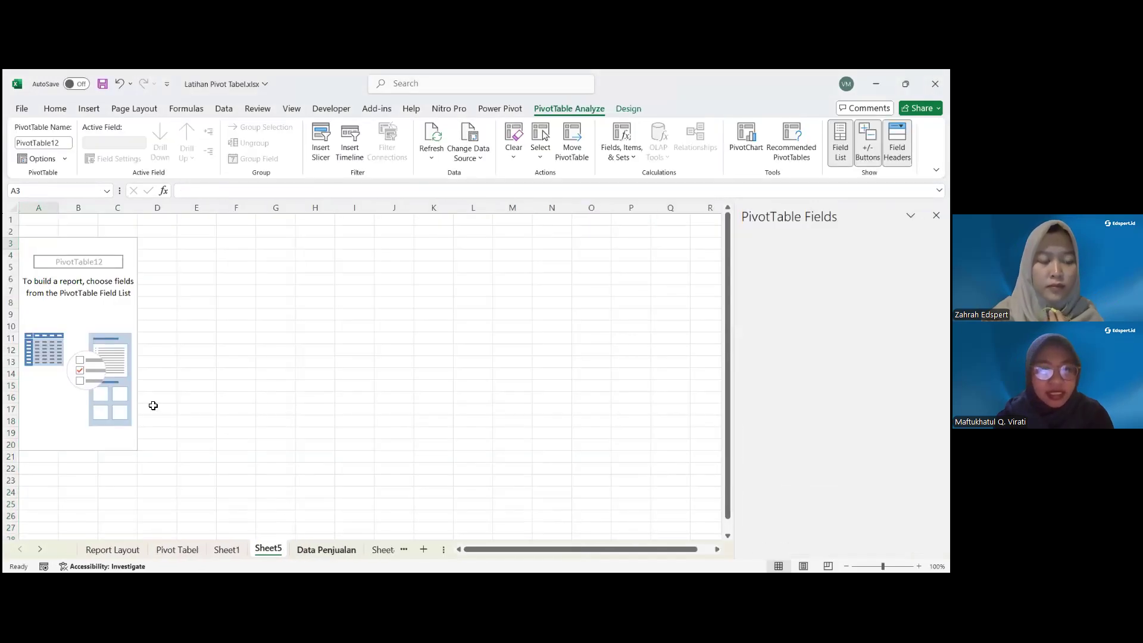
pyautogui.click(151, 447)
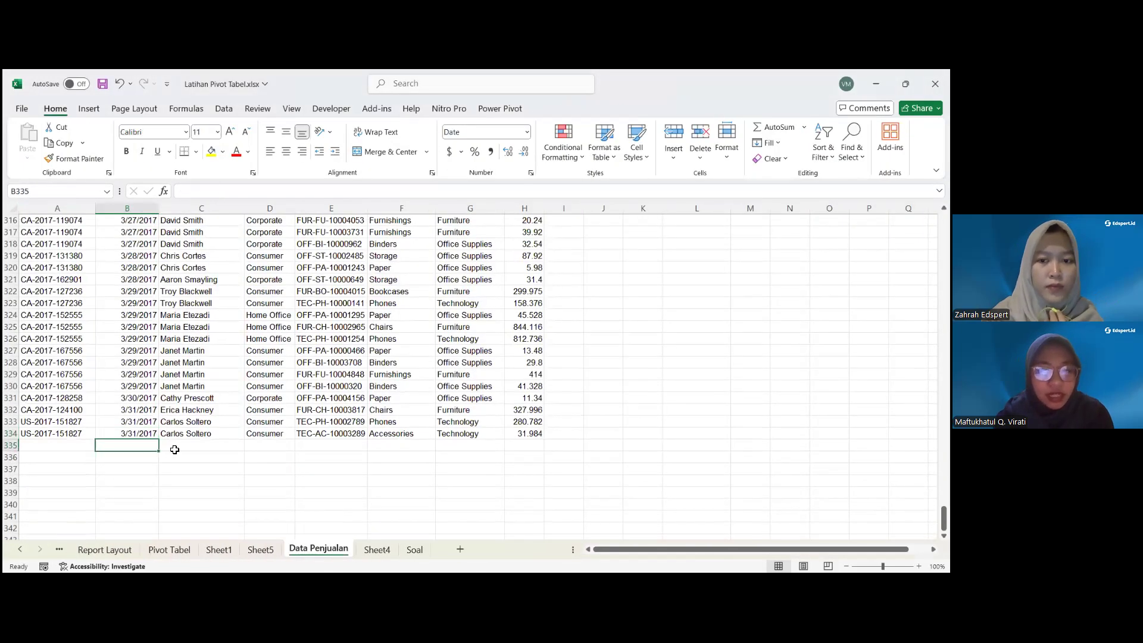
pyautogui.click(186, 444)
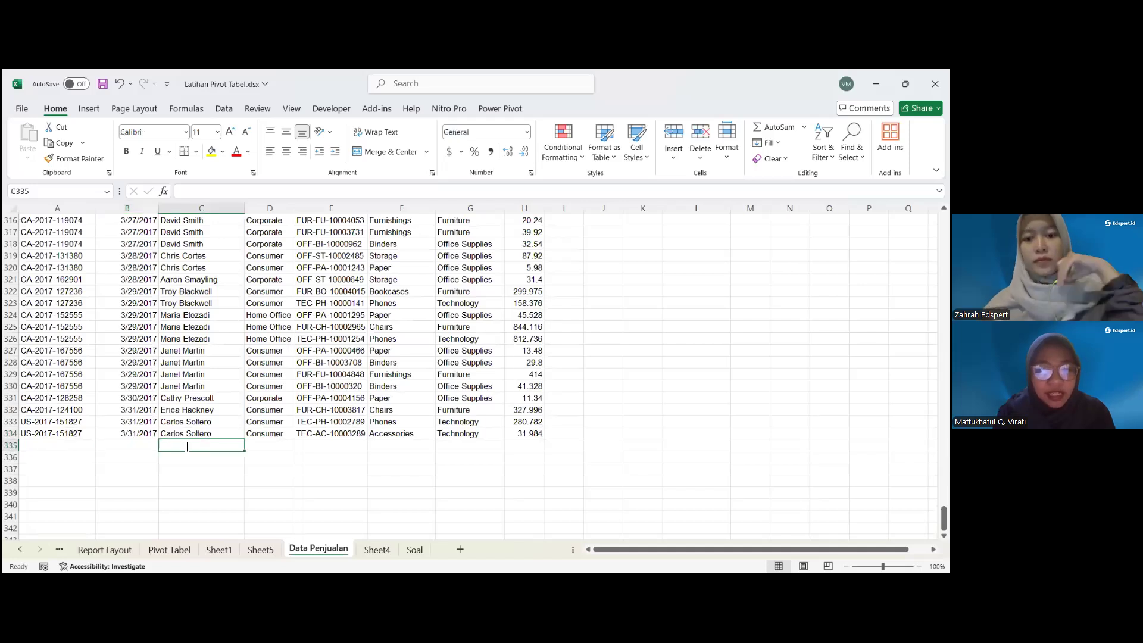
pyautogui.write('Vira')
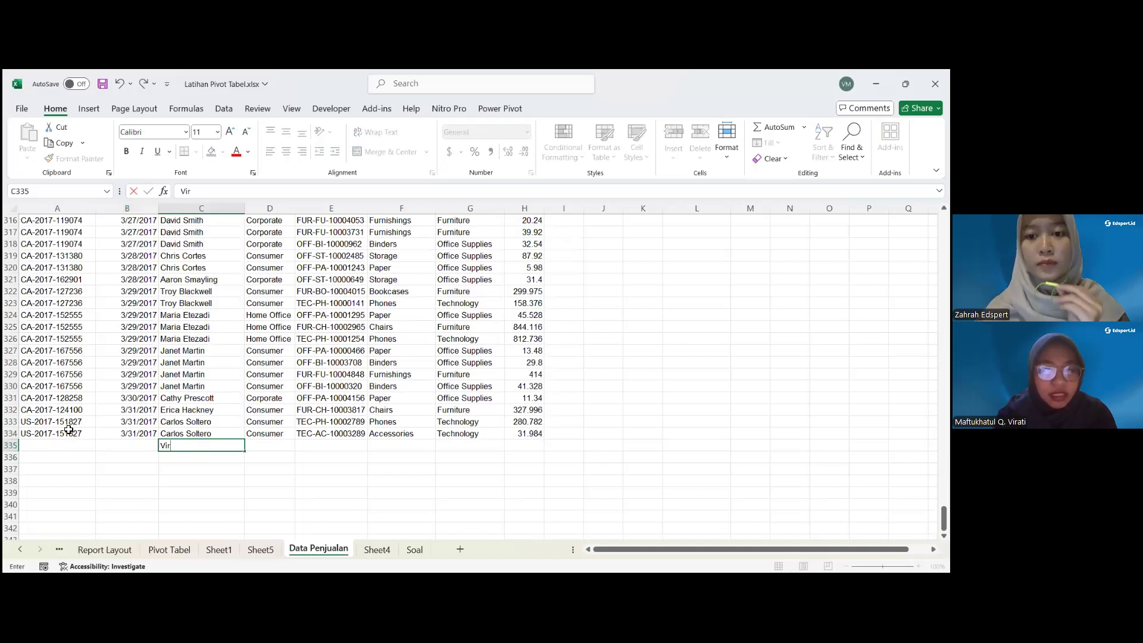
pyautogui.moveTo(62, 434); pyautogui.dragTo(126, 434)
pyautogui.hotkey('ctrl', 'c')
pyautogui.click(58, 445)
pyautogui.hotkey('ctrl', 'v')
# Fill the Segment through Sales cells of row 335 by copying them from row 334
pyautogui.moveTo(268, 434); pyautogui.dragTo(530, 437)
pyautogui.hotkey('ctrl', 'c')
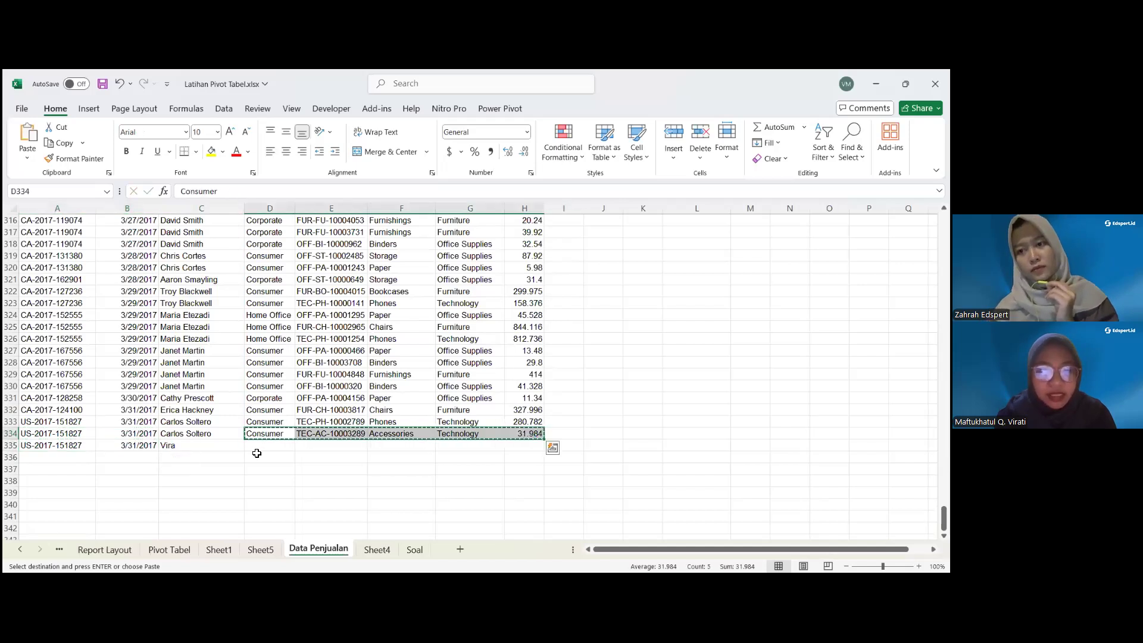
pyautogui.click(261, 446)
pyautogui.hotkey('ctrl', 'v')
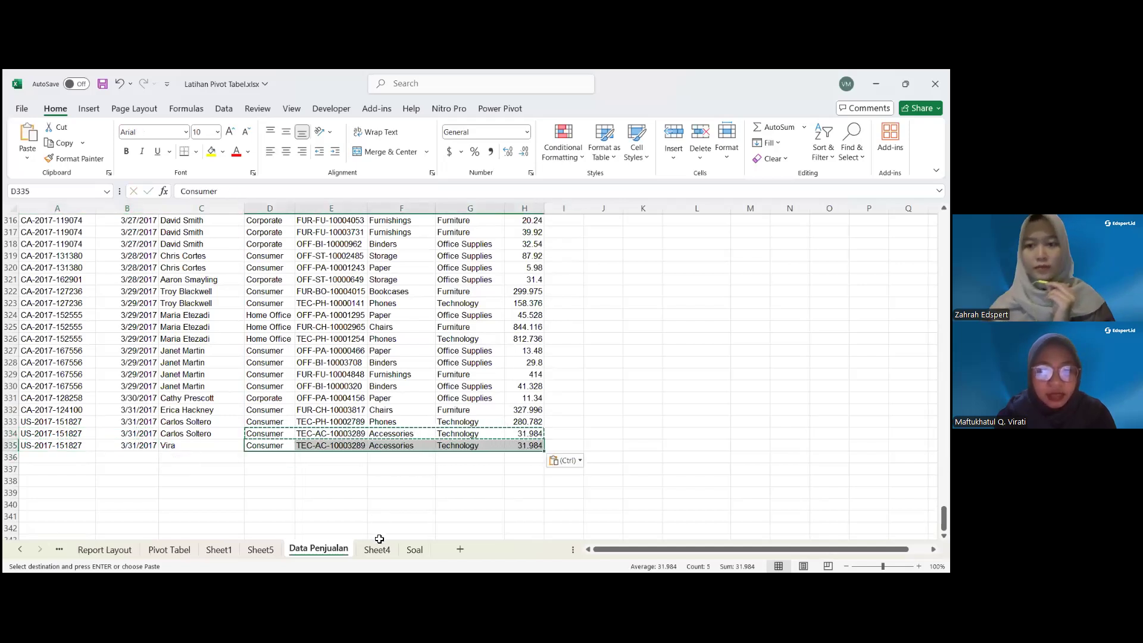
# Build the Sheet5 PivotTable with Customer Name as the filter, Category as rows and Sales as values
pyautogui.click(260, 549)
pyautogui.click(79, 349)
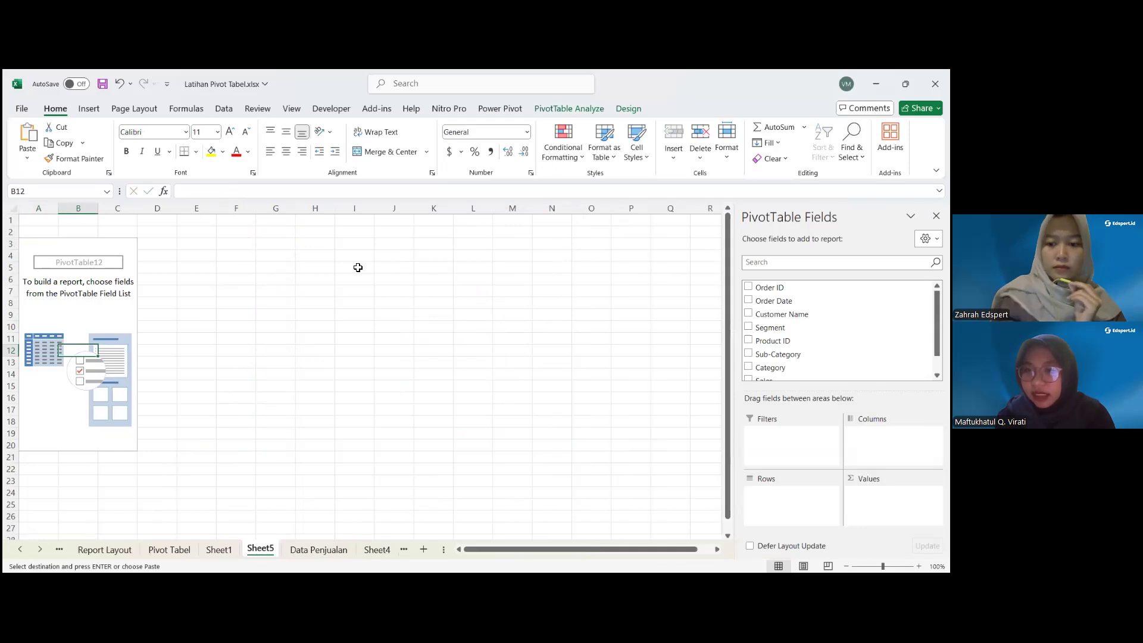
pyautogui.moveTo(781, 314); pyautogui.dragTo(893, 445)
pyautogui.moveTo(766, 314); pyautogui.dragTo(791, 438)
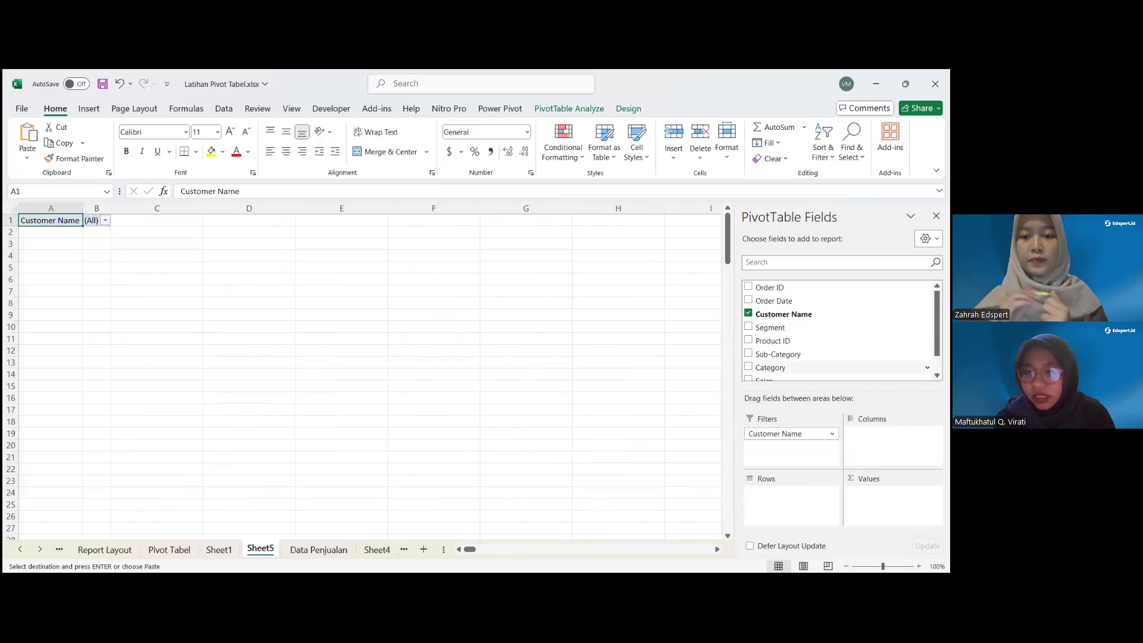
pyautogui.click(748, 367)
pyautogui.scroll(-1, 834, 359)
pyautogui.click(749, 358)
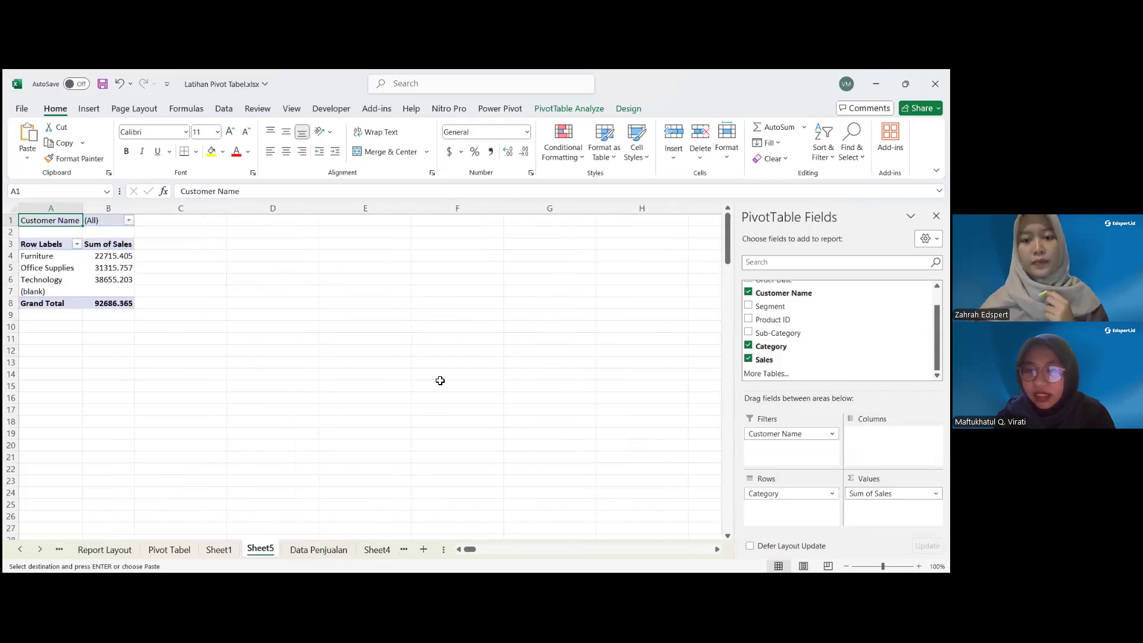
# Search the Customer Name filter for the newly added customer and leave the filter unchanged
pyautogui.click(128, 221)
pyautogui.scroll(-1, 77, 292)
pyautogui.write('vira')
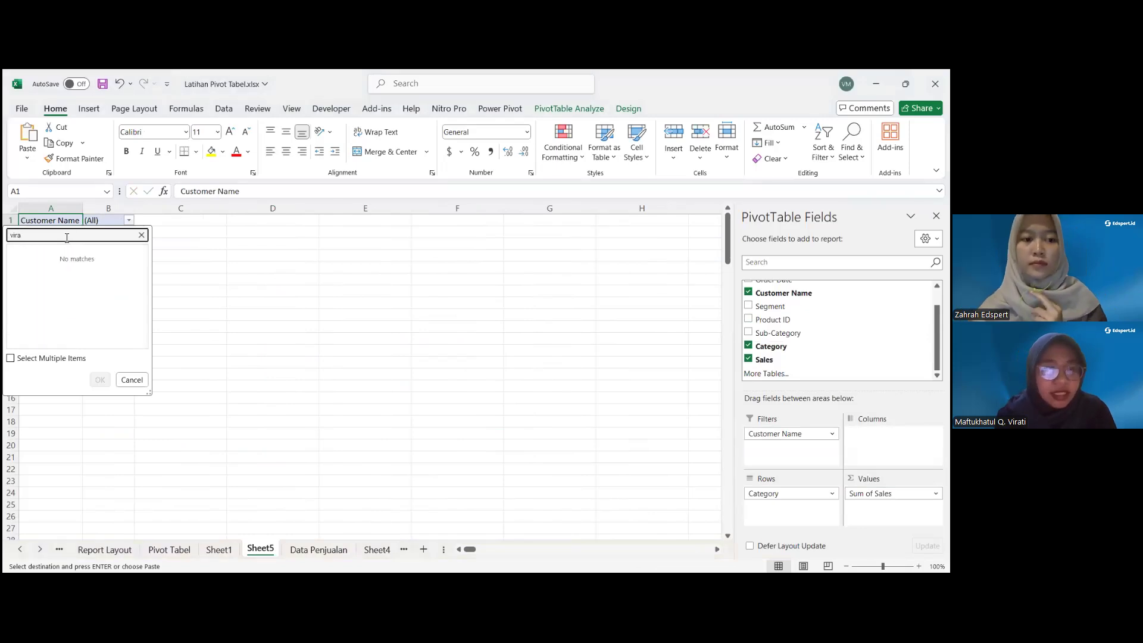
pyautogui.click(136, 383)
# Refresh the Sheet5 PivotTable to load the added source record
pyautogui.click(113, 291)
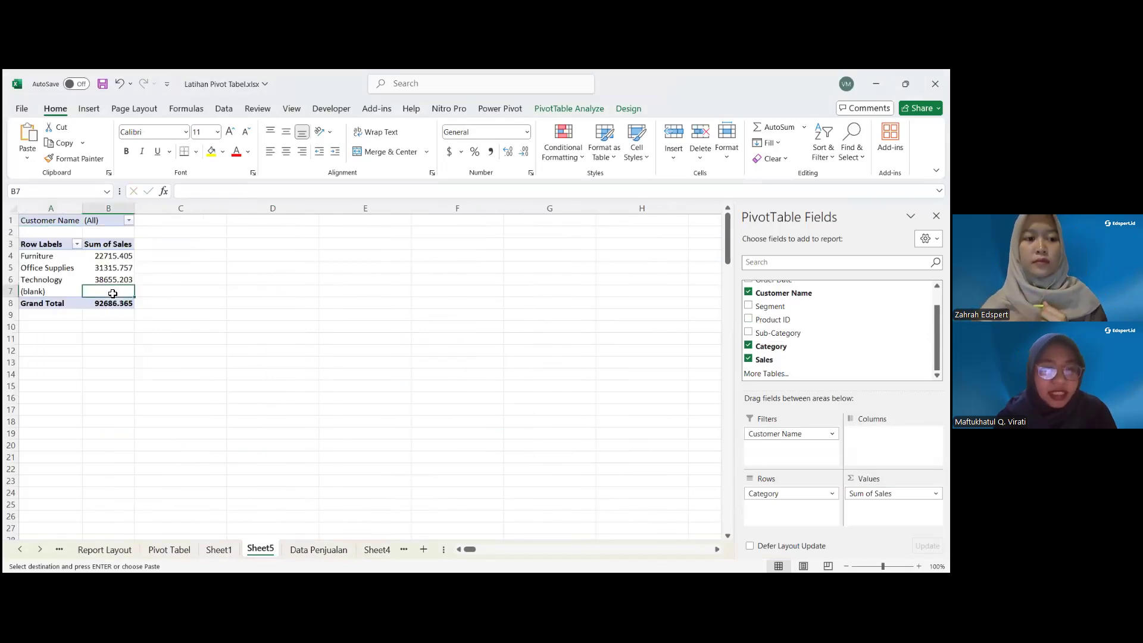
pyautogui.rightClick(95, 286)
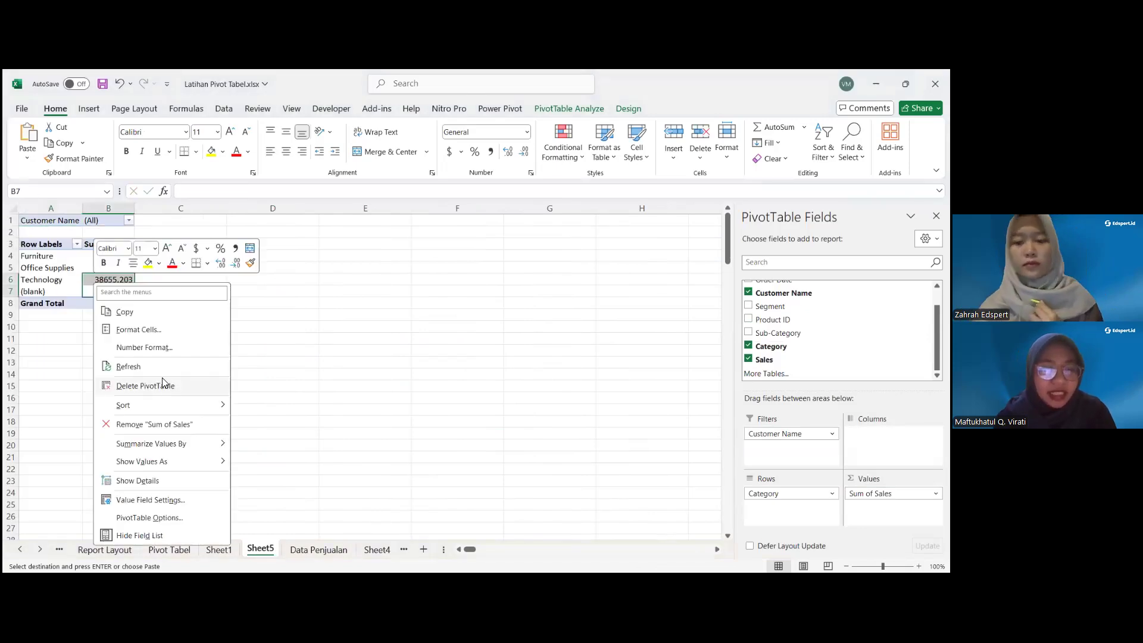
pyautogui.click(146, 366)
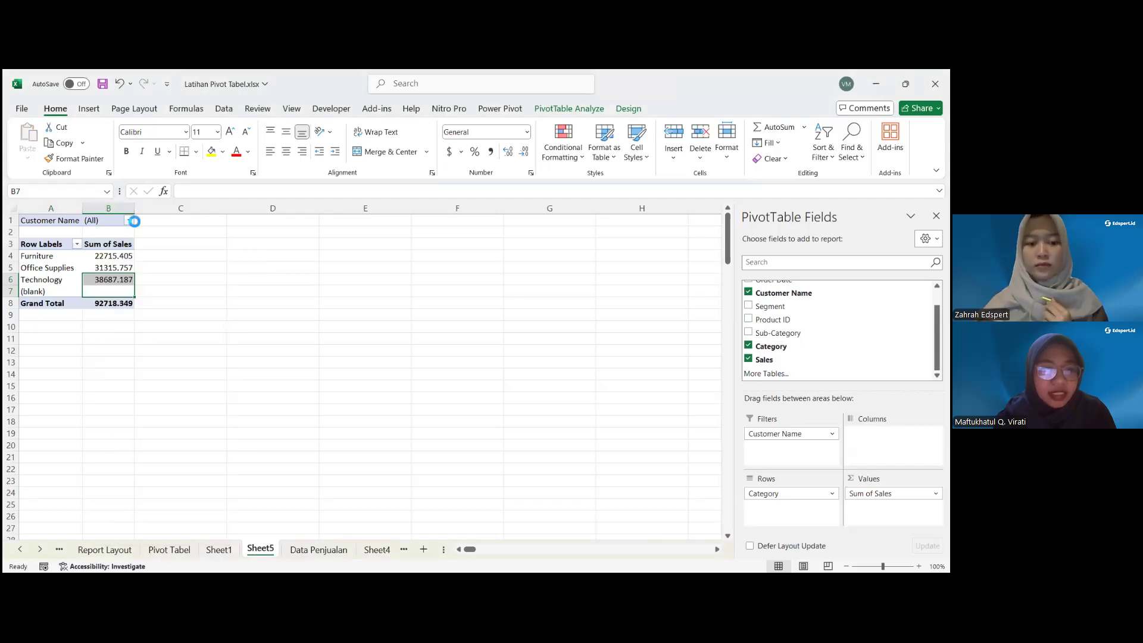
# Filter the PivotTable by Customer Name to the newly added customer
pyautogui.click(128, 220)
pyautogui.click(77, 234)
pyautogui.write('vira')
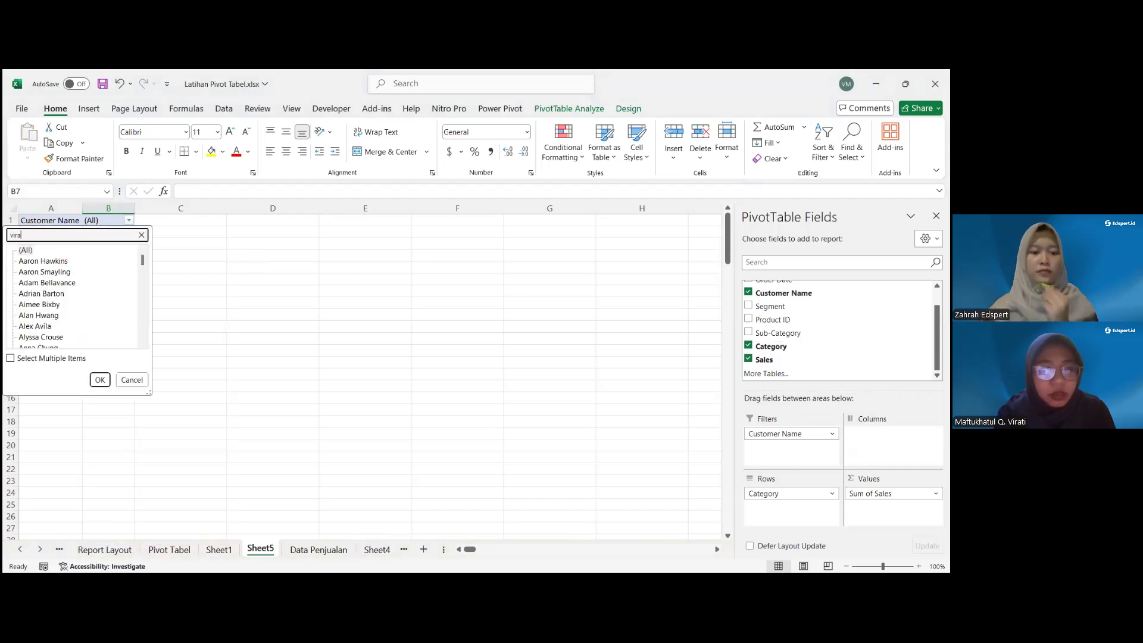
pyautogui.click(93, 380)
pyautogui.click(99, 380)
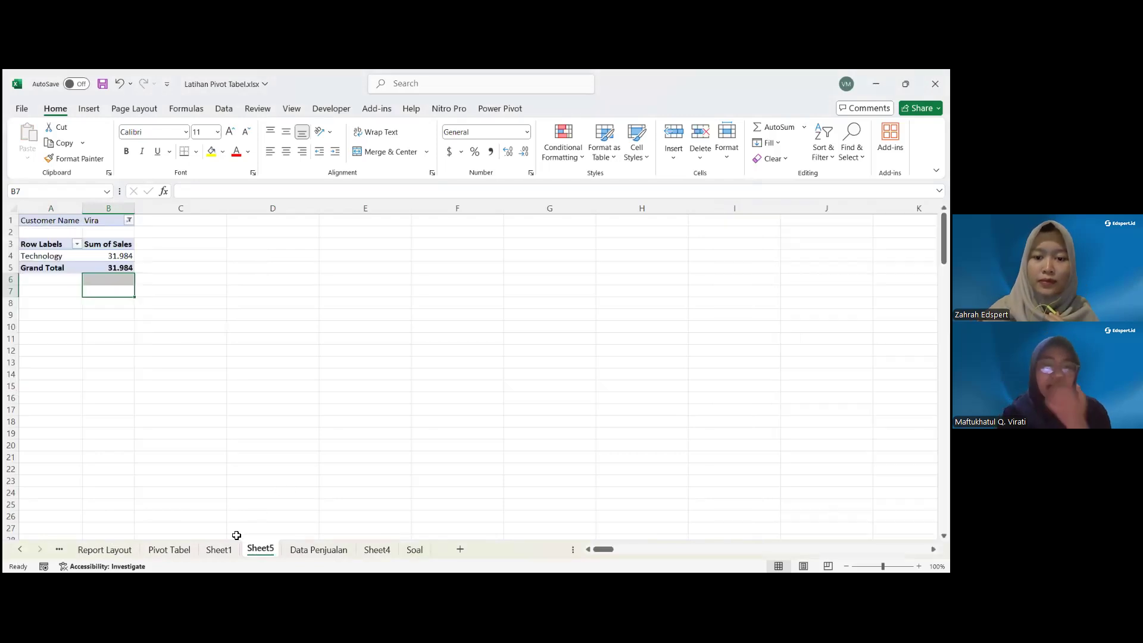
# Review the added record in row 335 of the Data Penjualan sheet
pyautogui.click(216, 549)
pyautogui.click(319, 549)
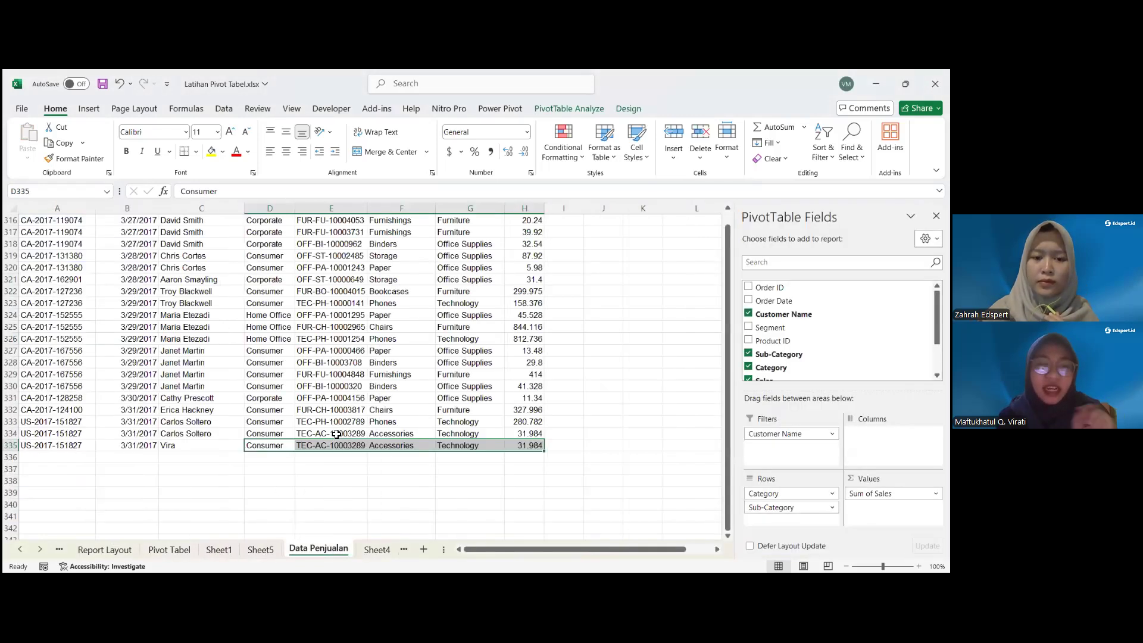
pyautogui.moveTo(58, 444); pyautogui.dragTo(511, 447)
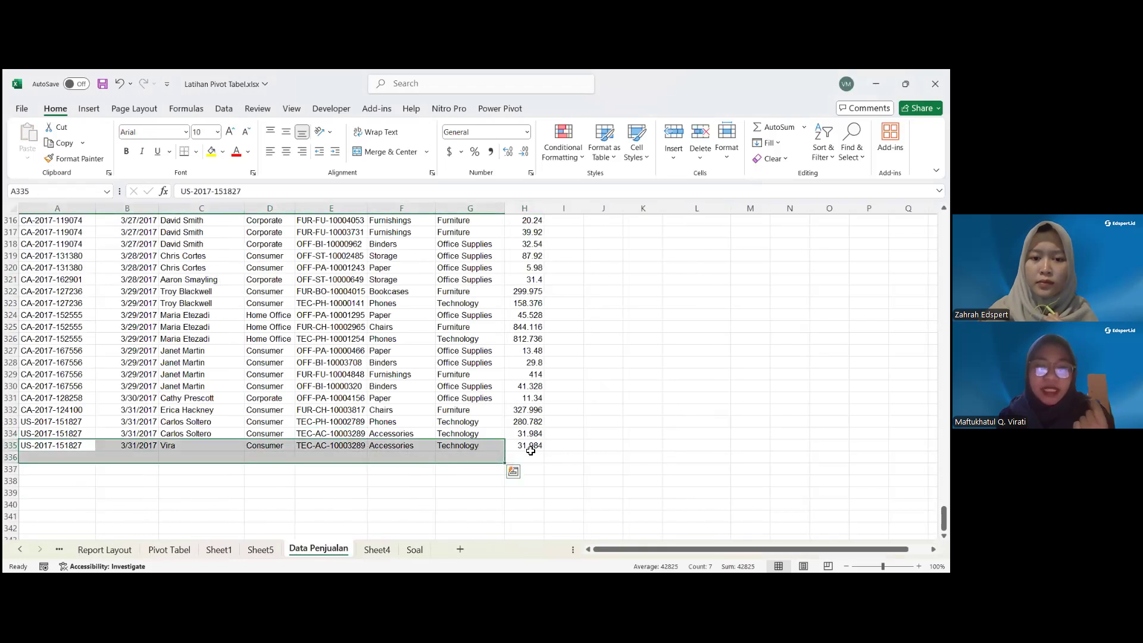
pyautogui.click(512, 446)
pyautogui.click(98, 451)
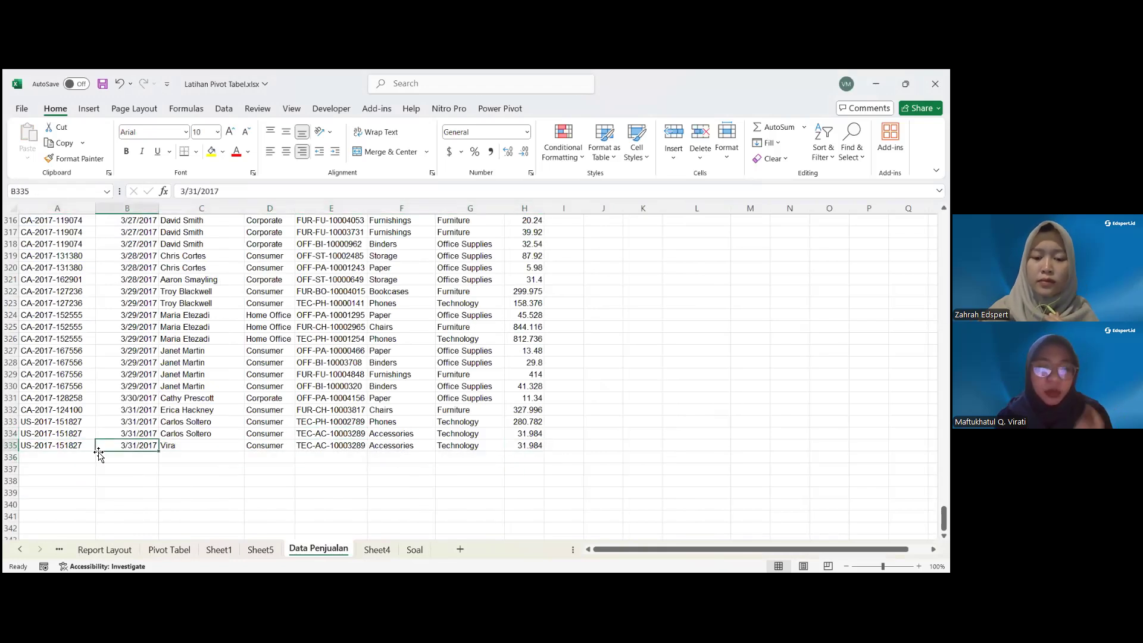
# Return to Sheet5 and refresh its PivotTable again
pyautogui.click(263, 549)
pyautogui.click(100, 255)
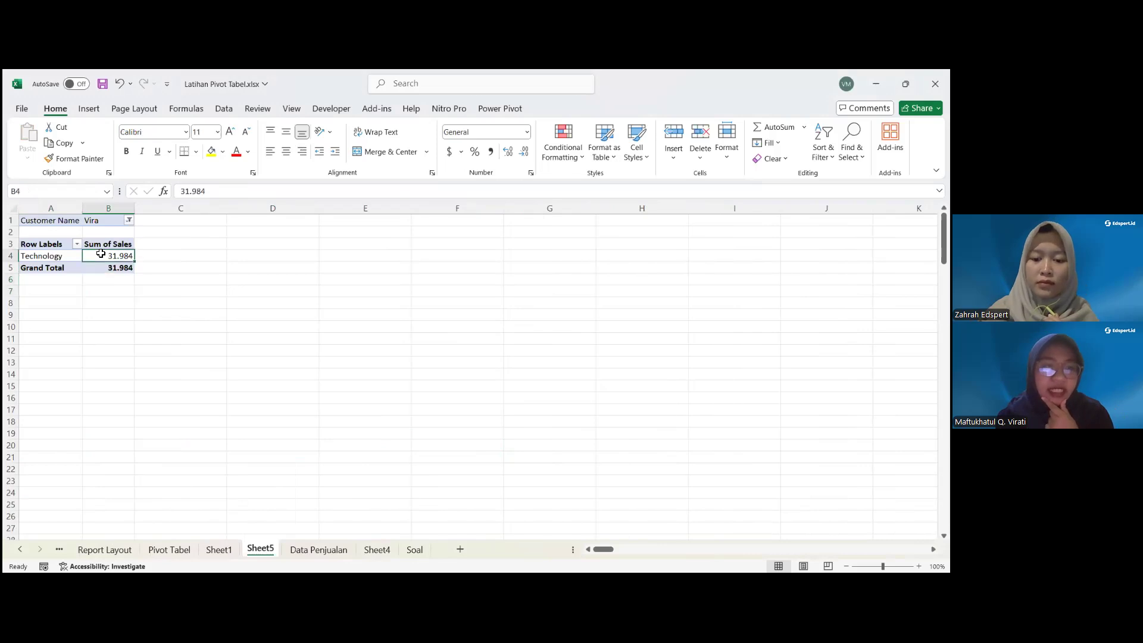
pyautogui.rightClick(101, 255)
pyautogui.click(156, 341)
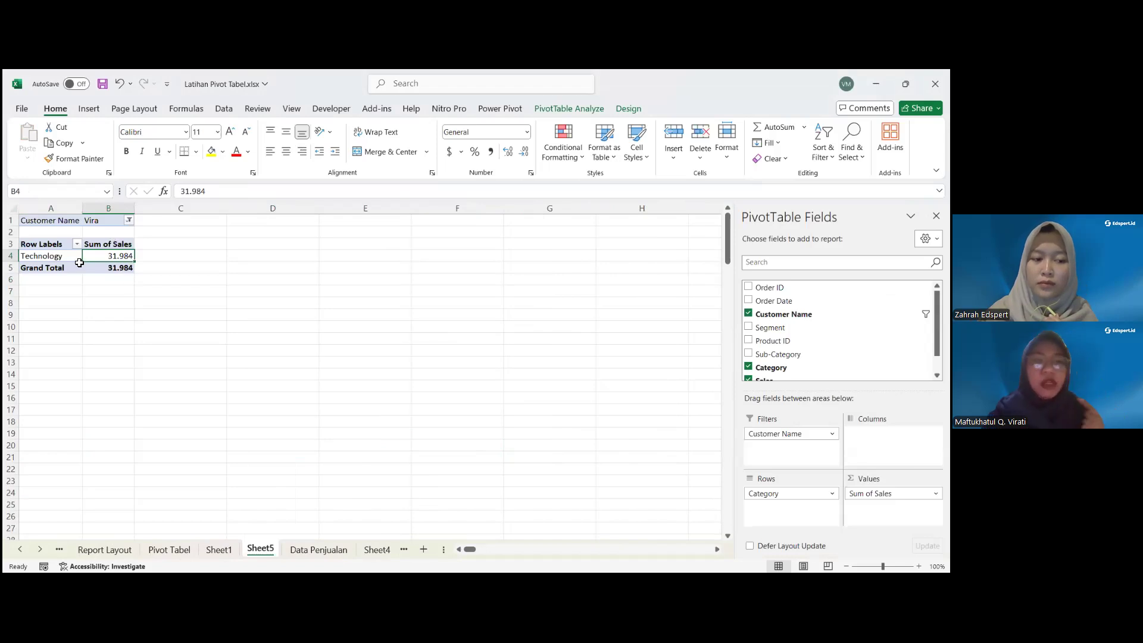
pyautogui.click(126, 269)
pyautogui.moveTo(84, 255)
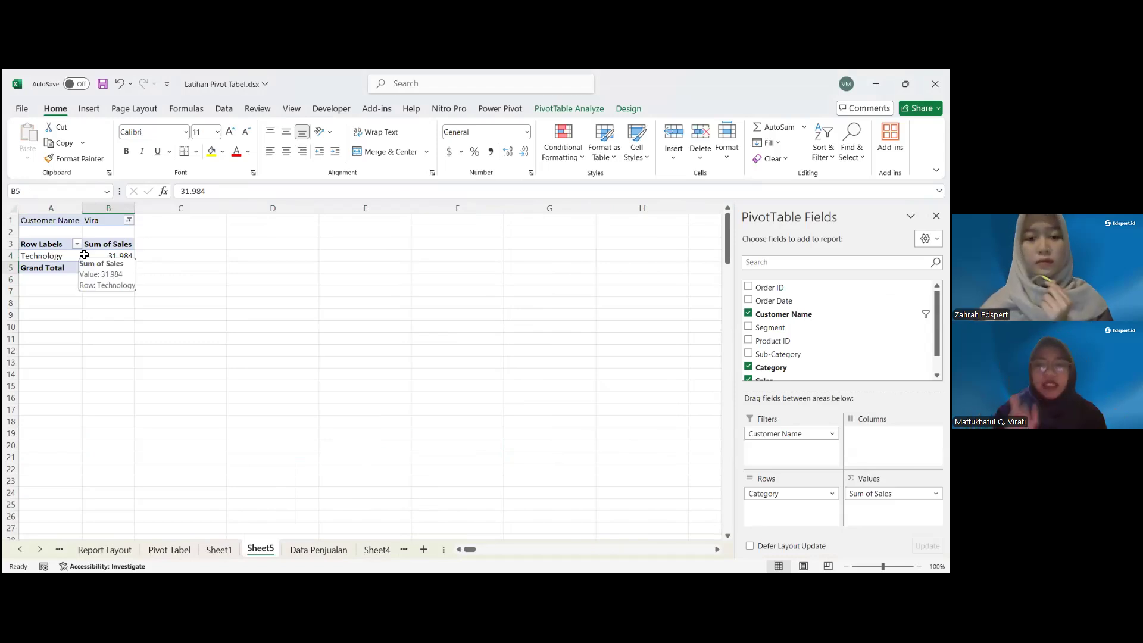
pyautogui.click(85, 256)
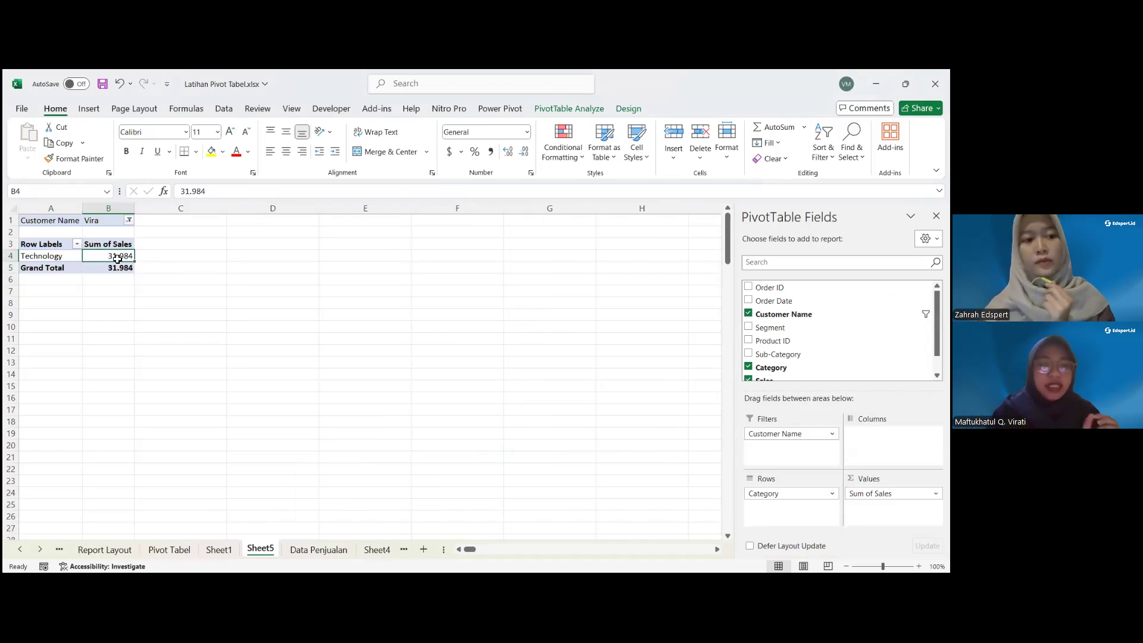
pyautogui.moveTo(117, 259)
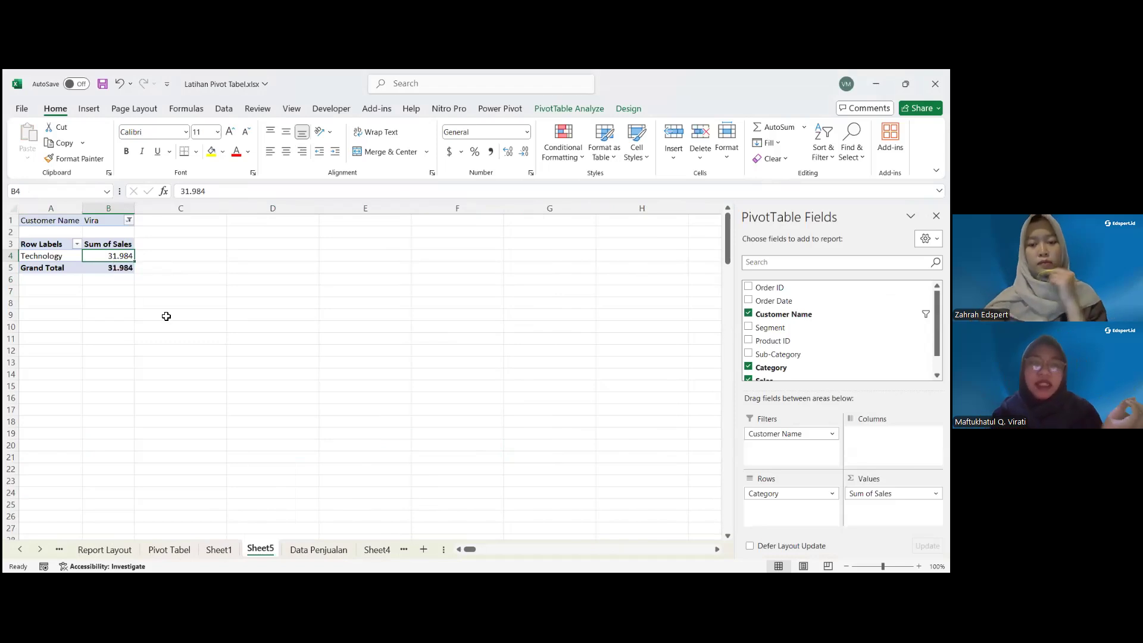
pyautogui.rightClick(107, 259)
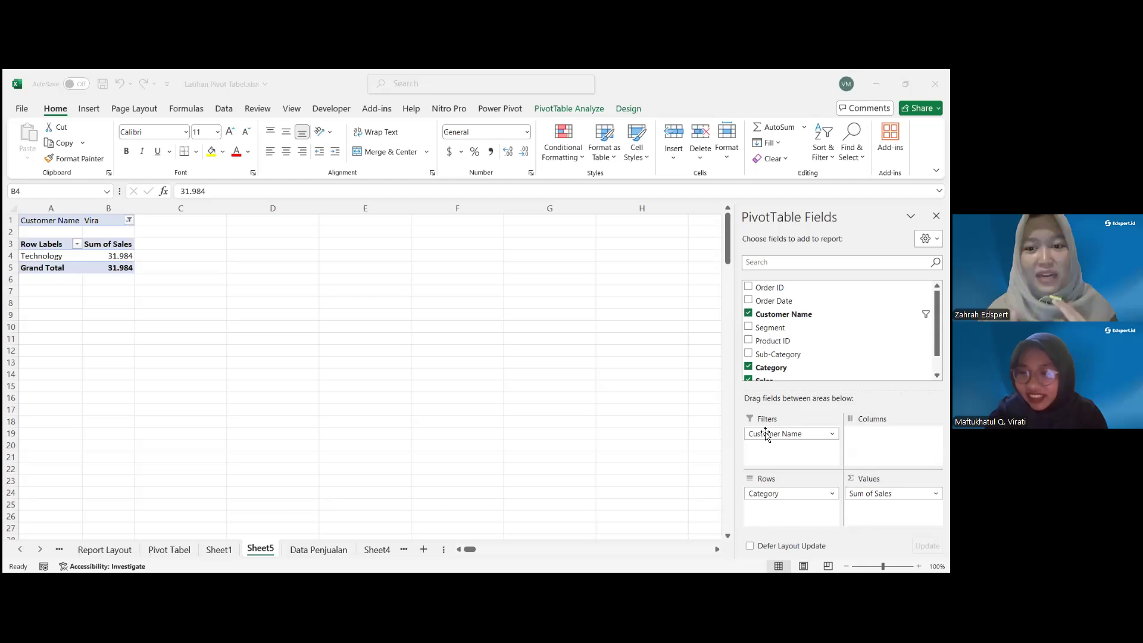
# Remove the Customer Name field from the filters of the Sheet5 PivotTable
pyautogui.click(766, 434)
pyautogui.moveTo(767, 433); pyautogui.dragTo(781, 328)
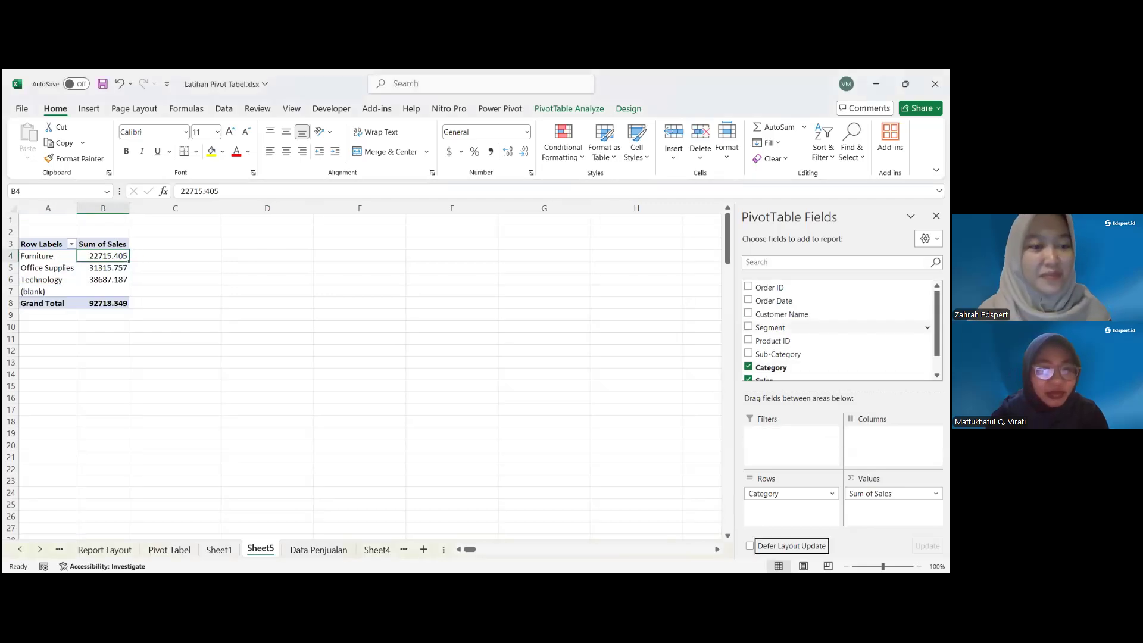
# Examine the Data and Layout & Format settings in the PivotTable options for handling the (blank) row
pyautogui.rightClick(103, 291)
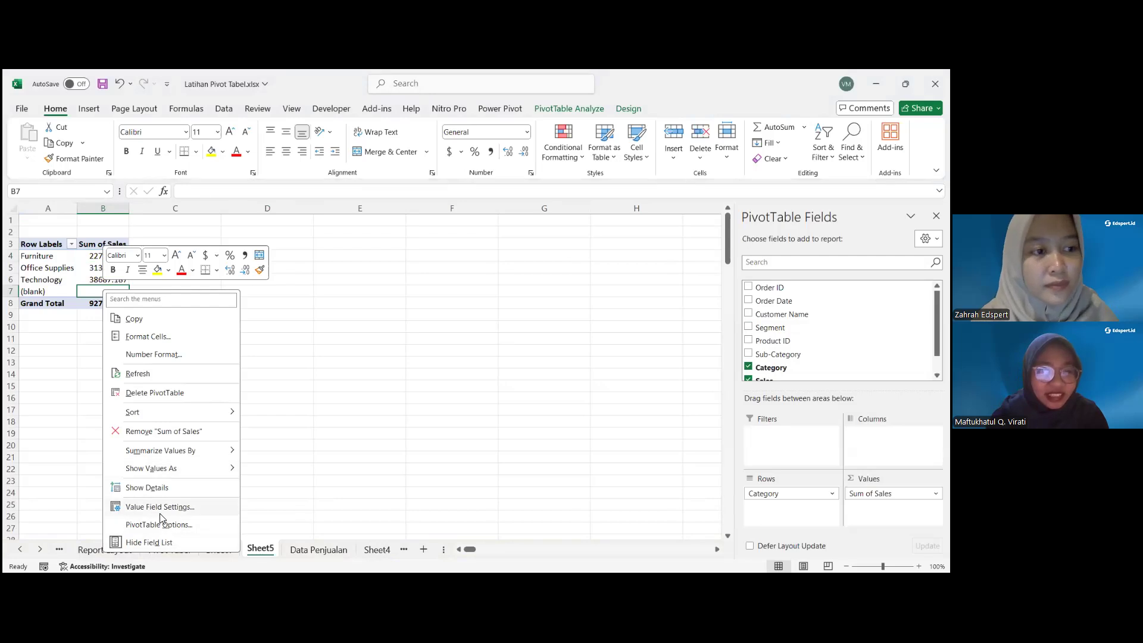
pyautogui.click(158, 525)
pyautogui.click(190, 313)
pyautogui.click(175, 302)
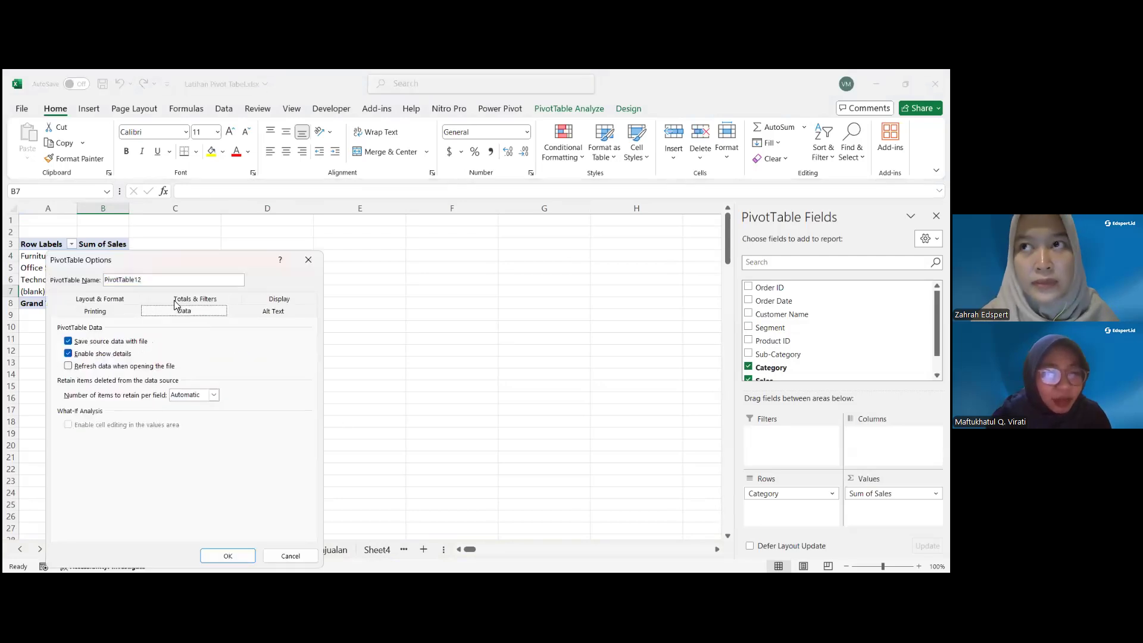
pyautogui.click(101, 299)
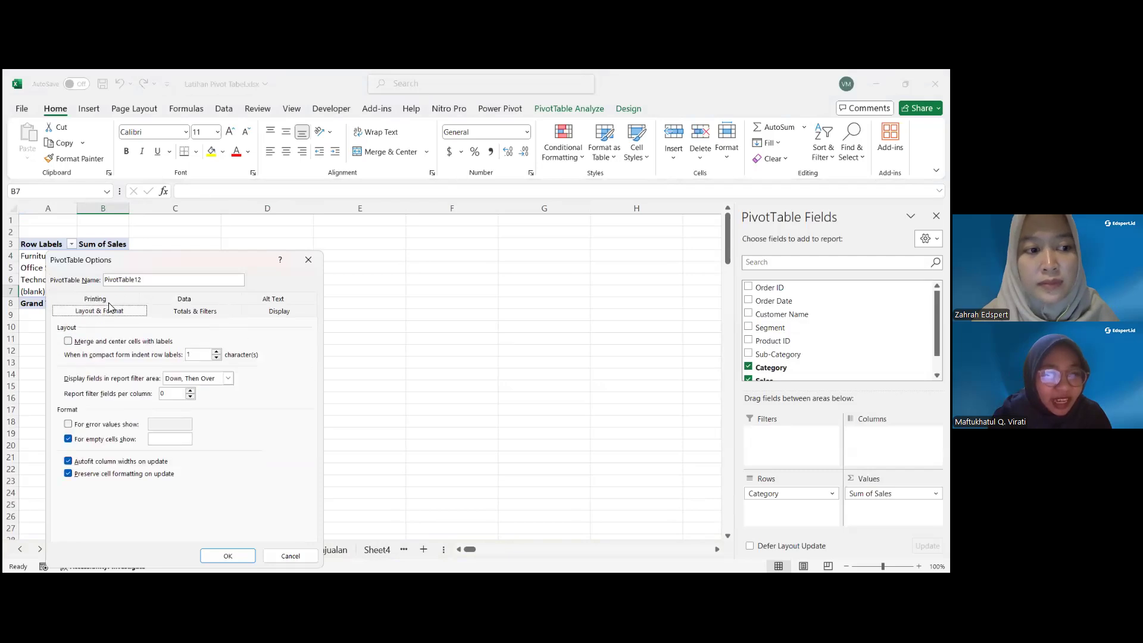
pyautogui.click(317, 260)
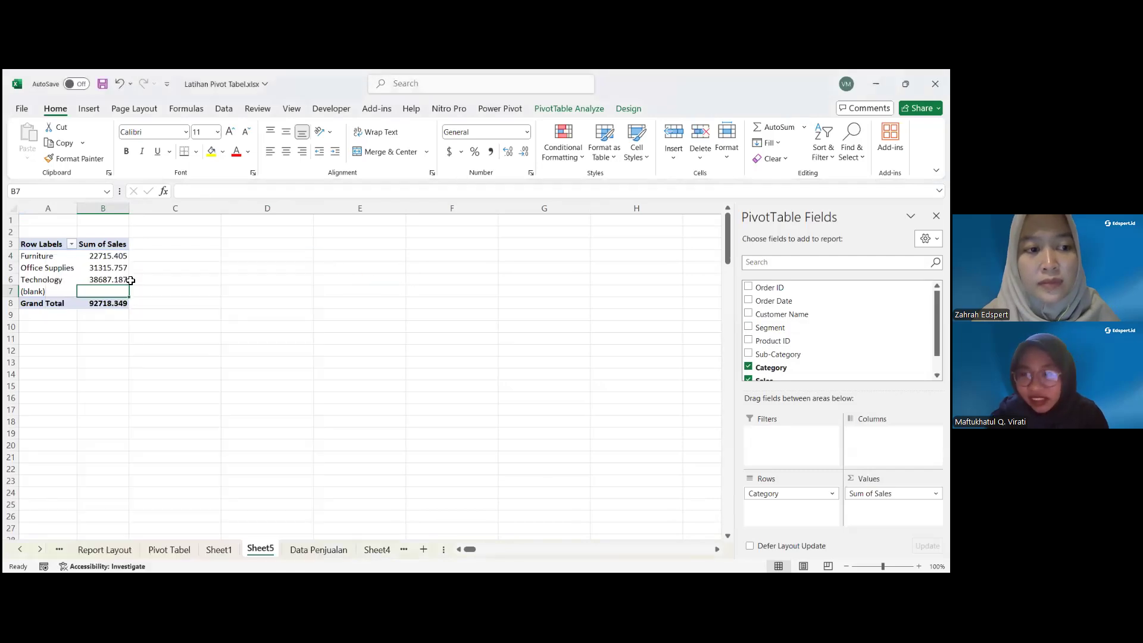
# Check the Category field's commands and the PivotTable design's Blank Rows choices for a way to remove the (blank) row
pyautogui.click(832, 494)
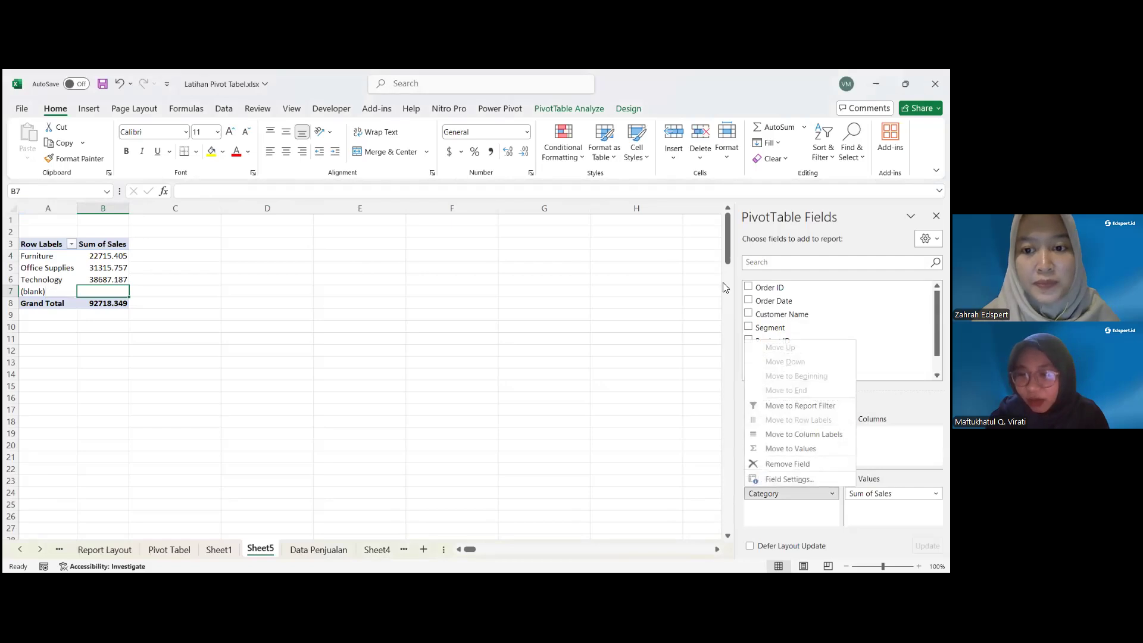
pyautogui.click(569, 109)
pyautogui.click(628, 109)
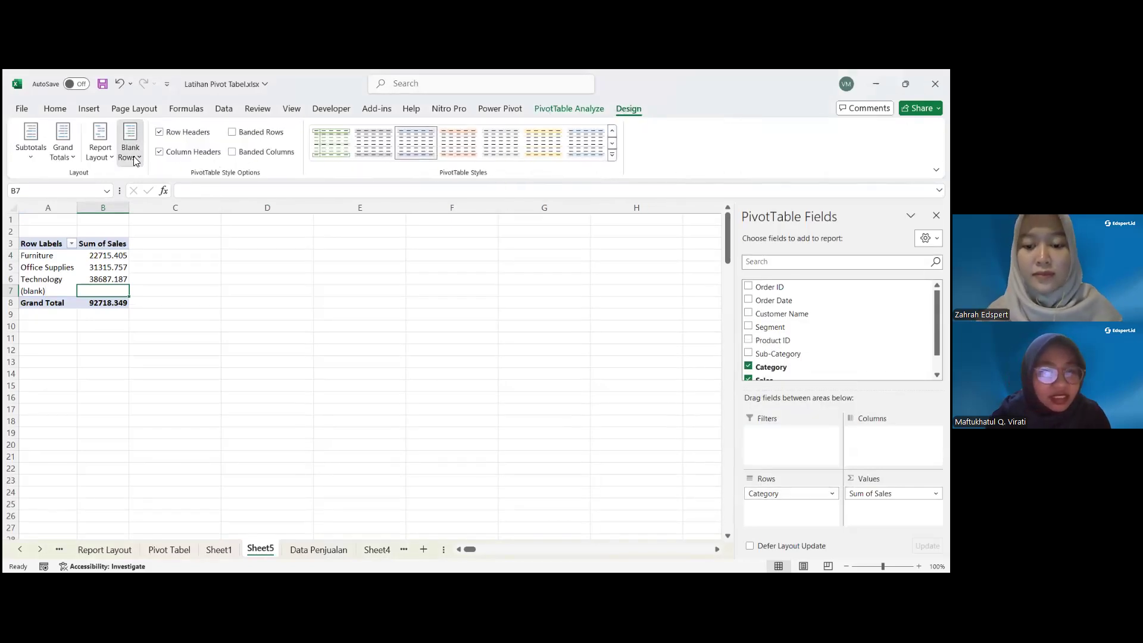
pyautogui.click(133, 156)
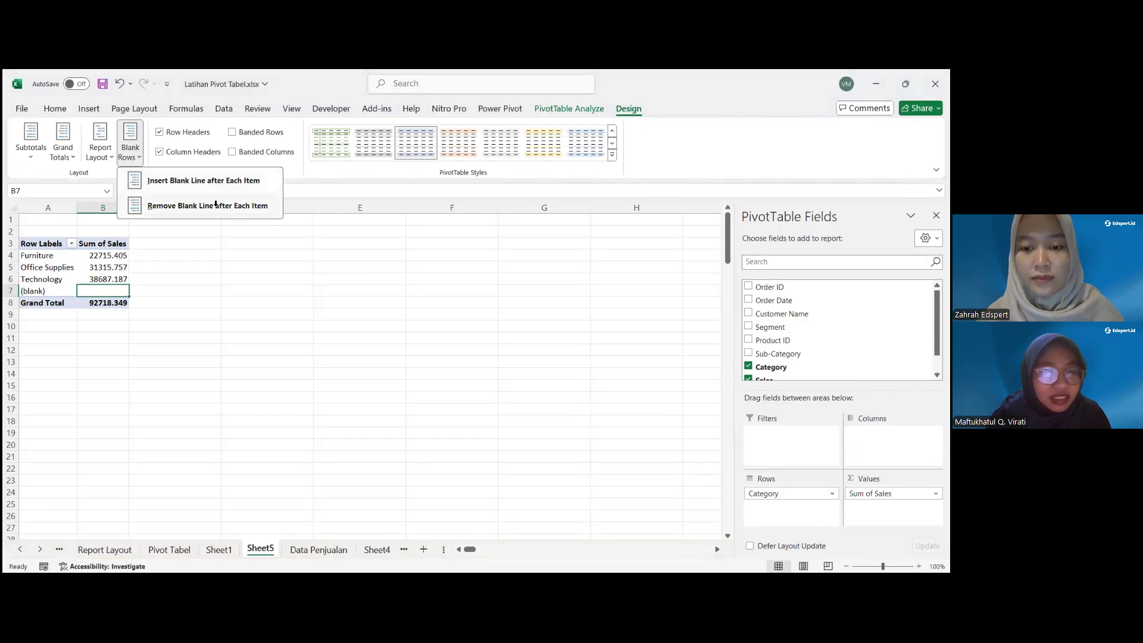
pyautogui.click(229, 280)
# Filter the (blank) item out of the PivotTable's row labels
pyautogui.moveTo(50, 280); pyautogui.dragTo(36, 289)
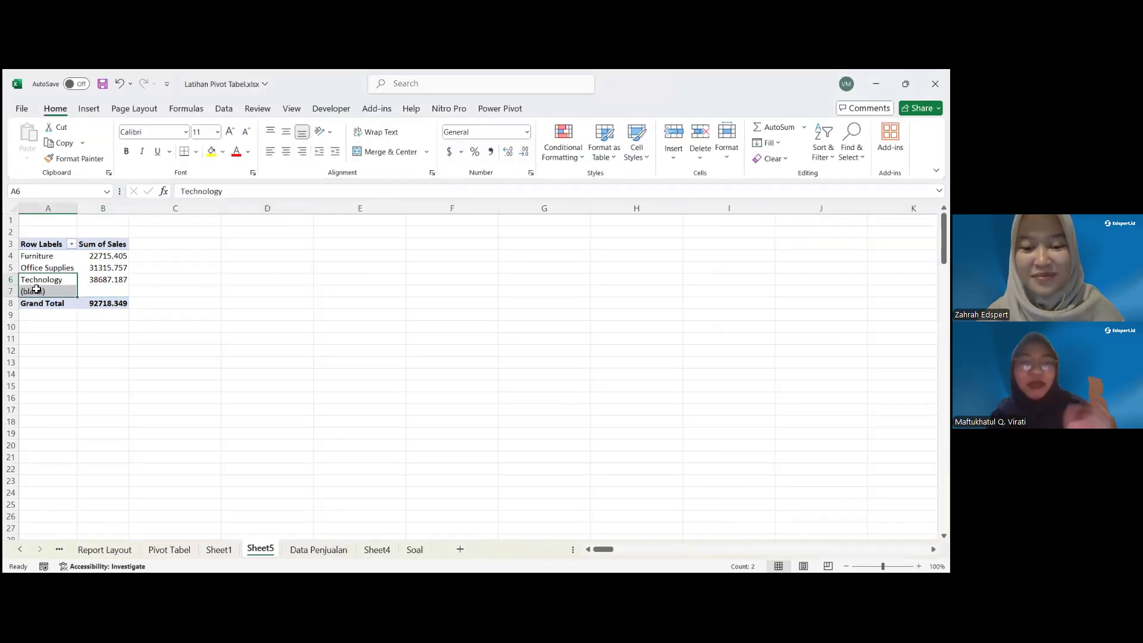
pyautogui.click(37, 290)
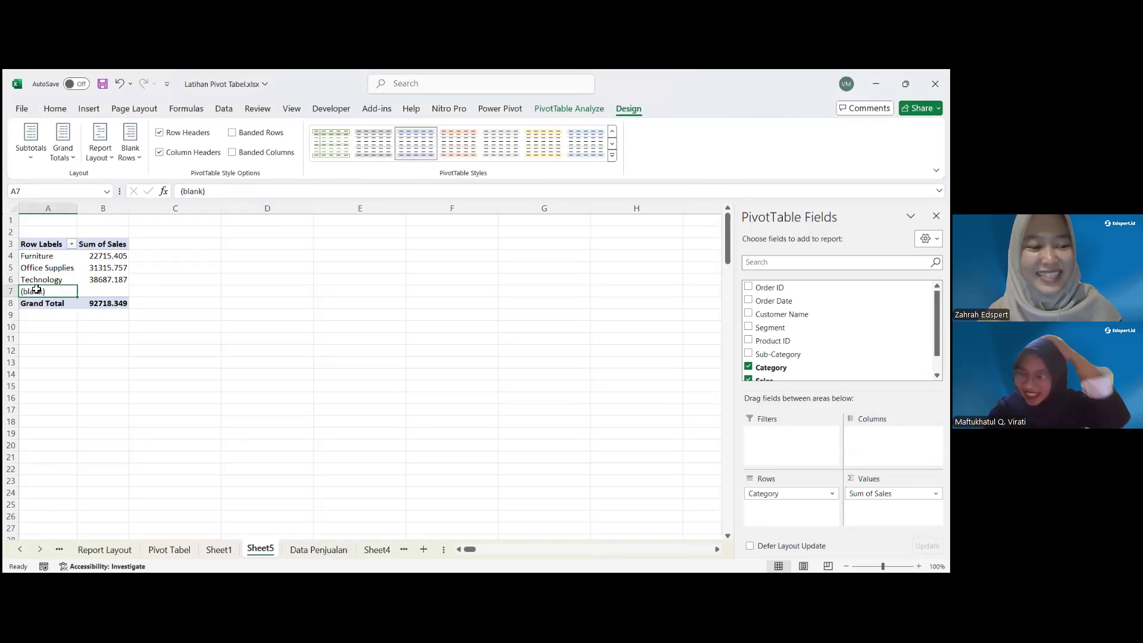
pyautogui.click(71, 245)
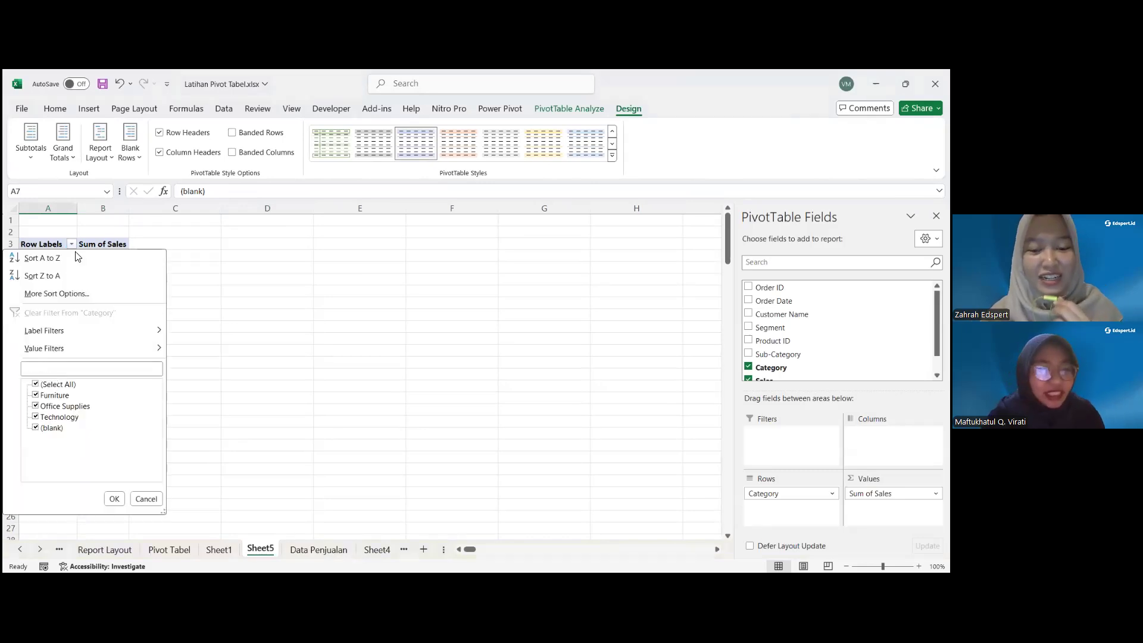
pyautogui.click(35, 428)
pyautogui.click(116, 499)
pyautogui.click(286, 265)
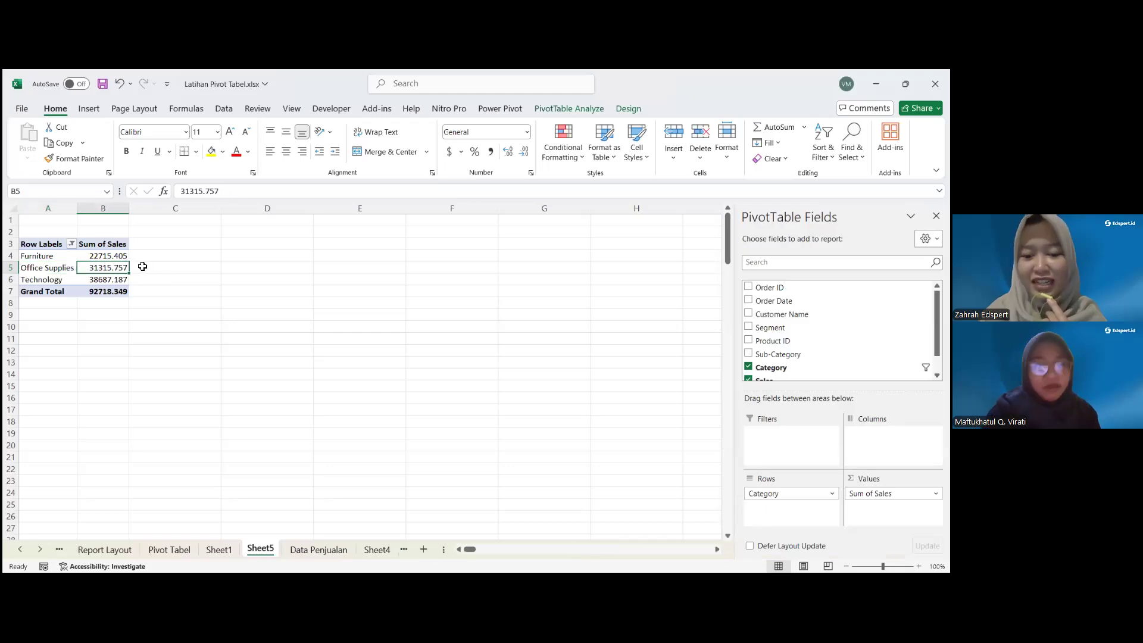
# Summarize the PivotTable's Sales values by Count
pyautogui.moveTo(135, 269)
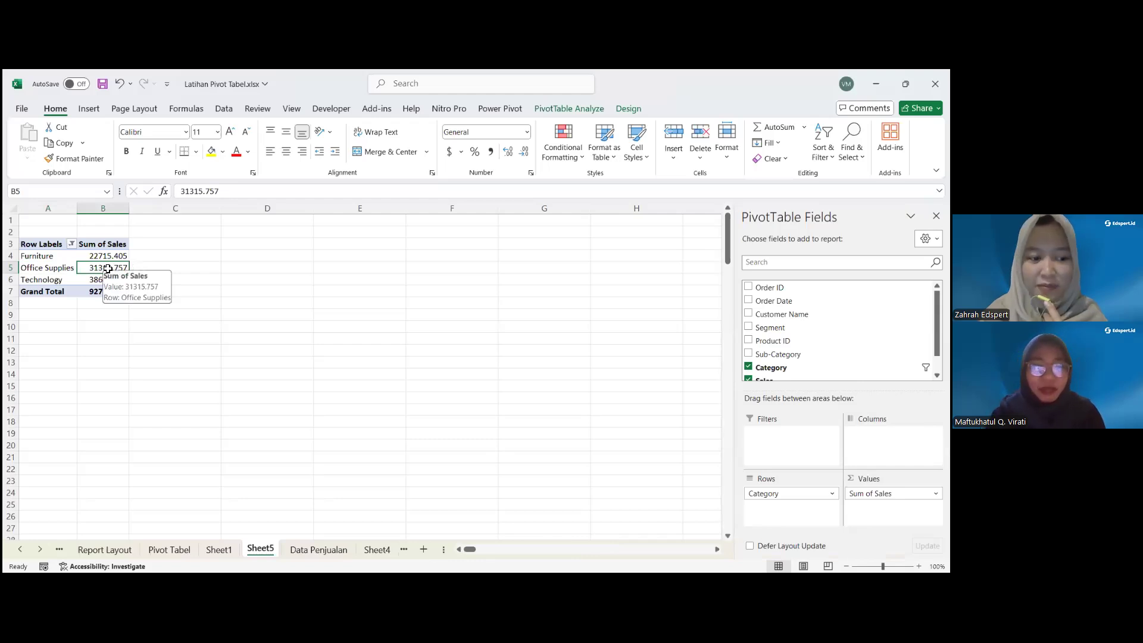
pyautogui.rightClick(108, 268)
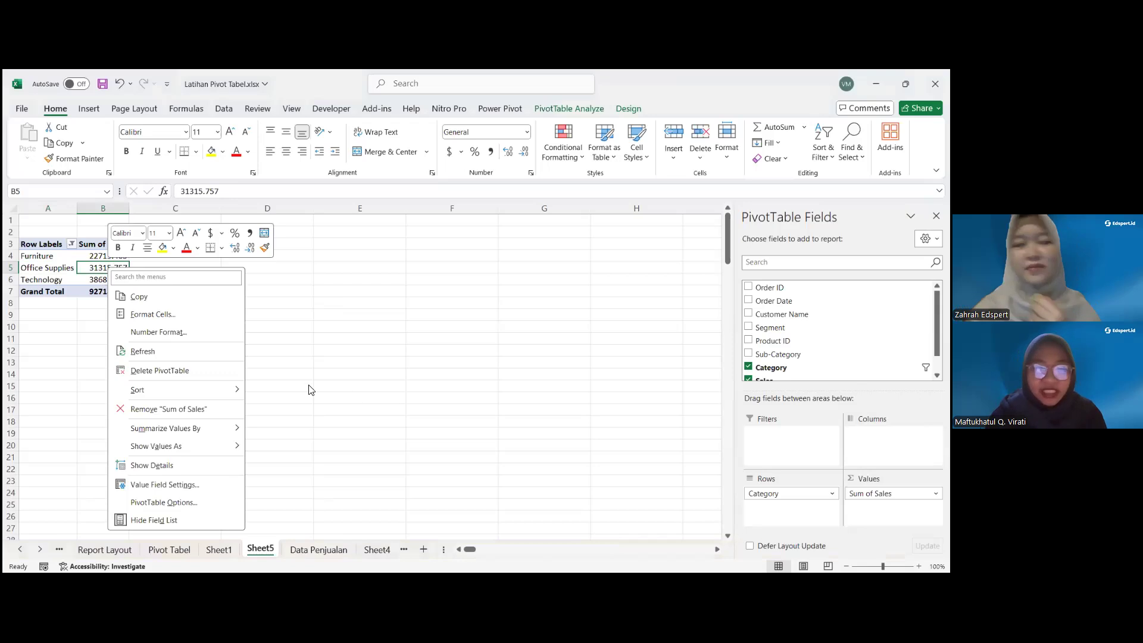
pyautogui.press('Escape')
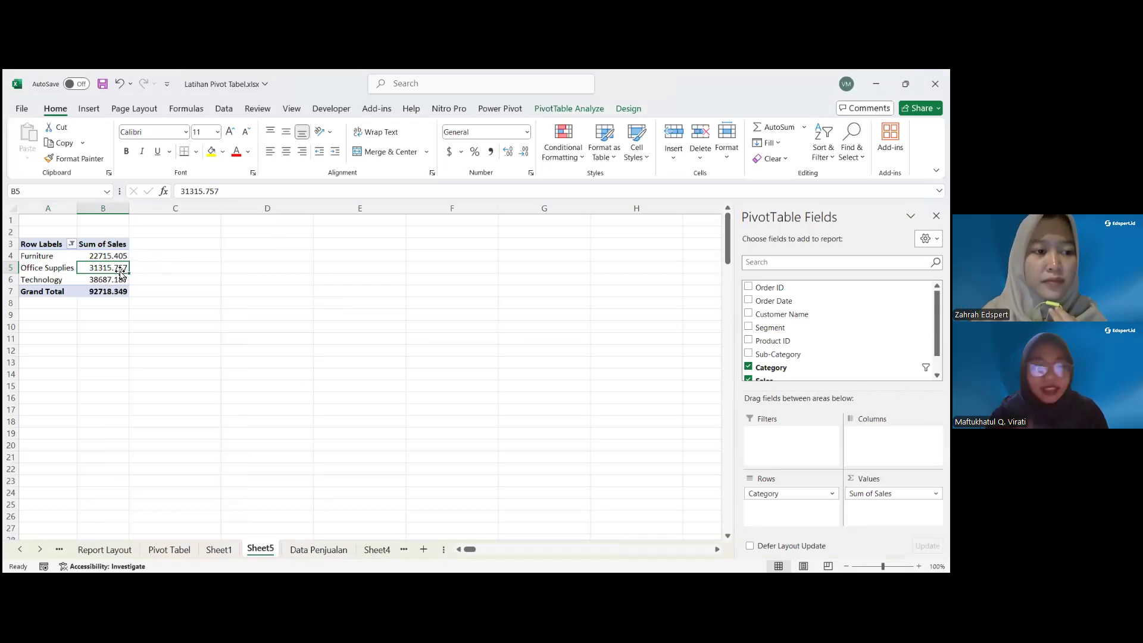
pyautogui.rightClick(106, 269)
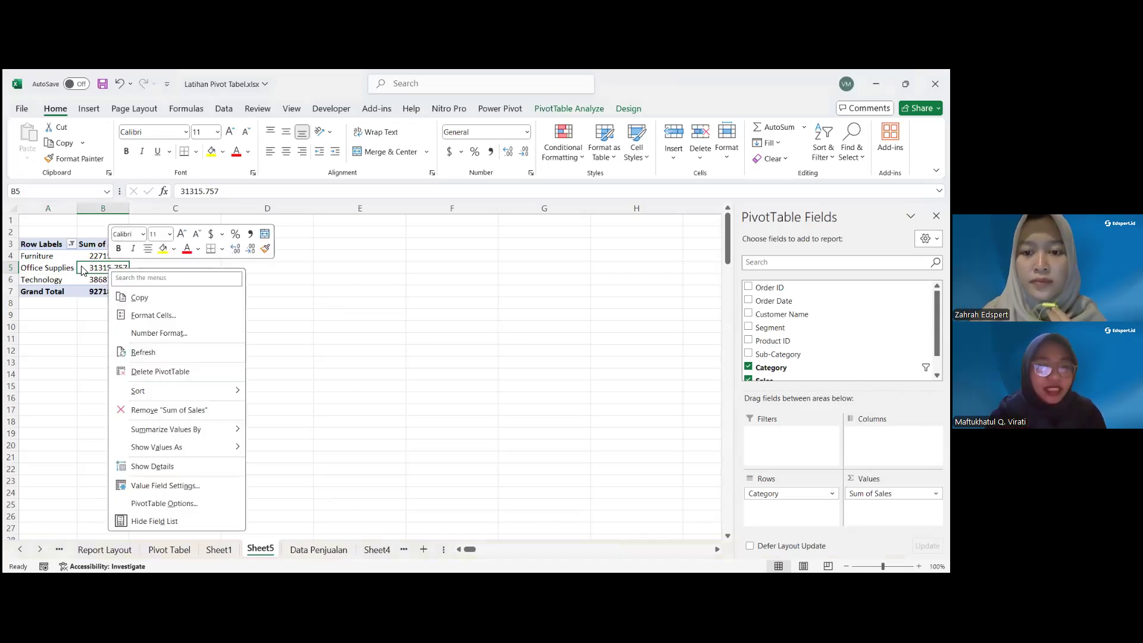
pyautogui.press('Escape')
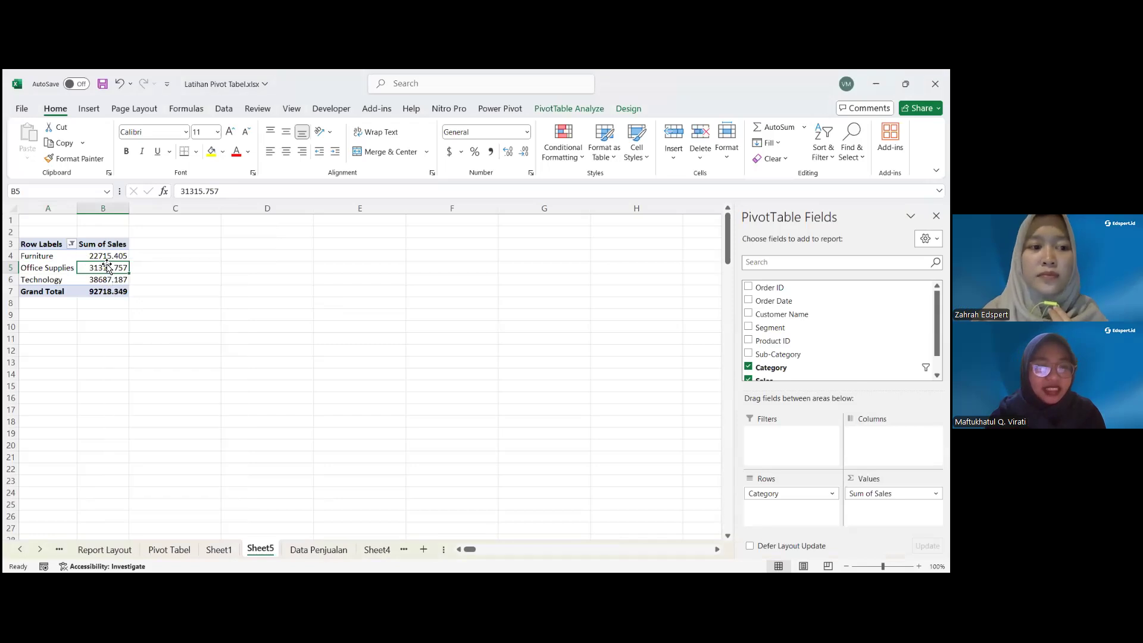
pyautogui.rightClick(104, 267)
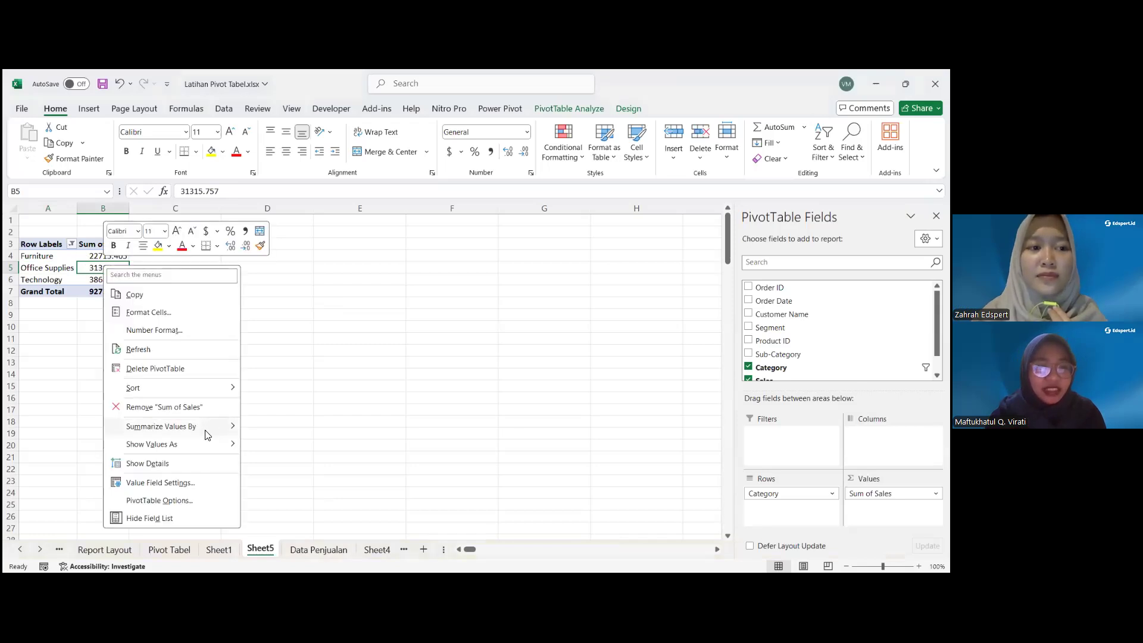
pyautogui.moveTo(169, 432)
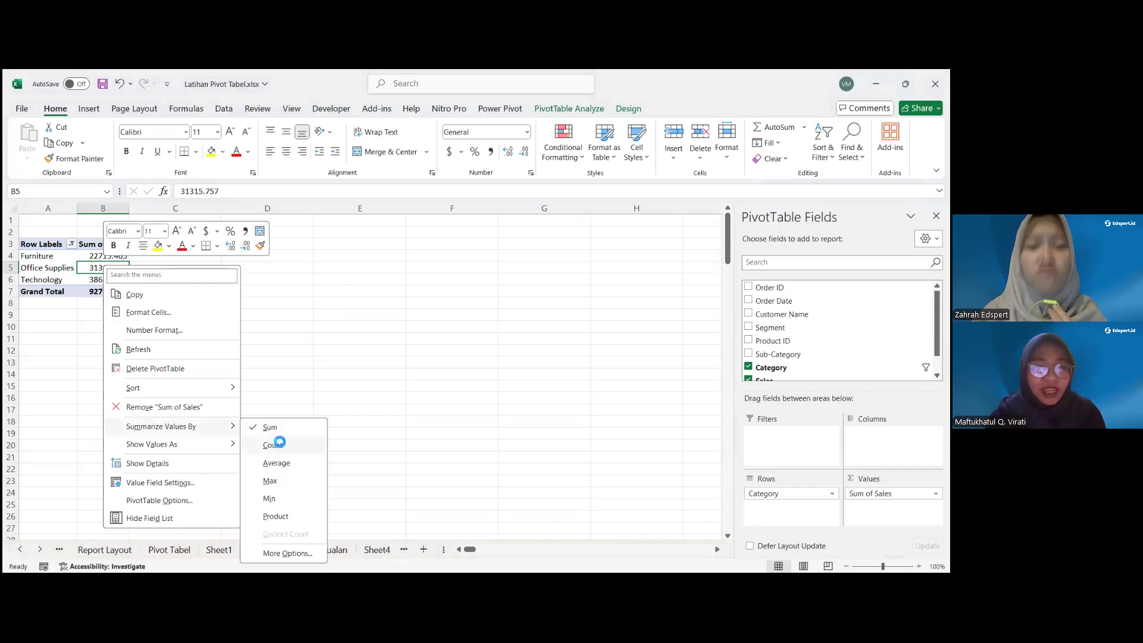
pyautogui.click(272, 445)
# Switch the Sales summary calculation from Count back to Sum
pyautogui.rightClick(123, 270)
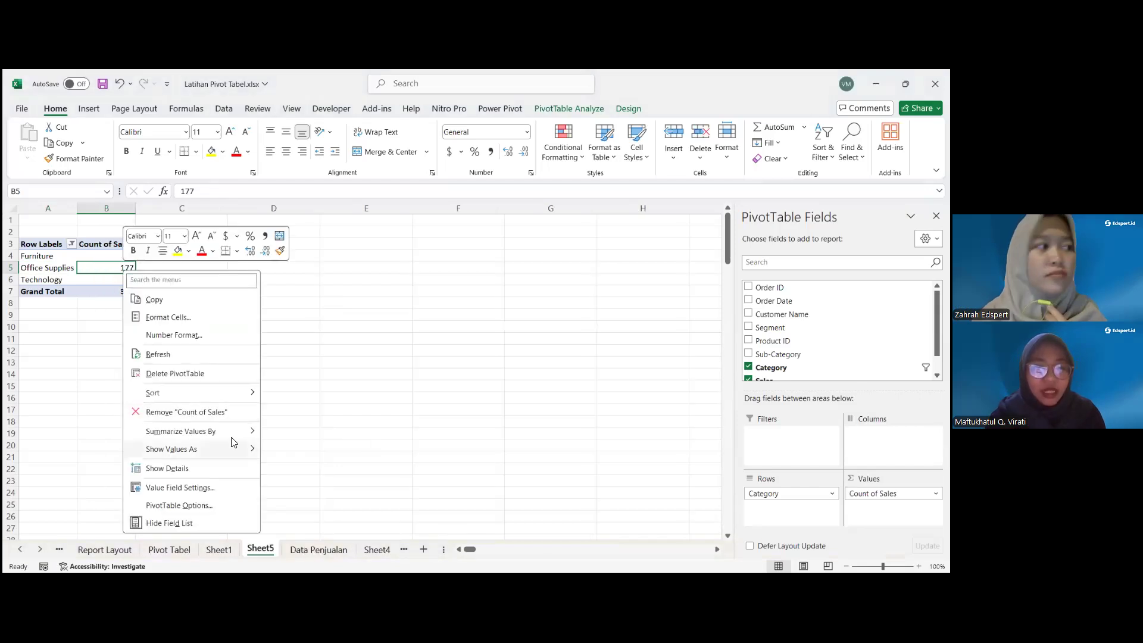
pyautogui.moveTo(238, 432)
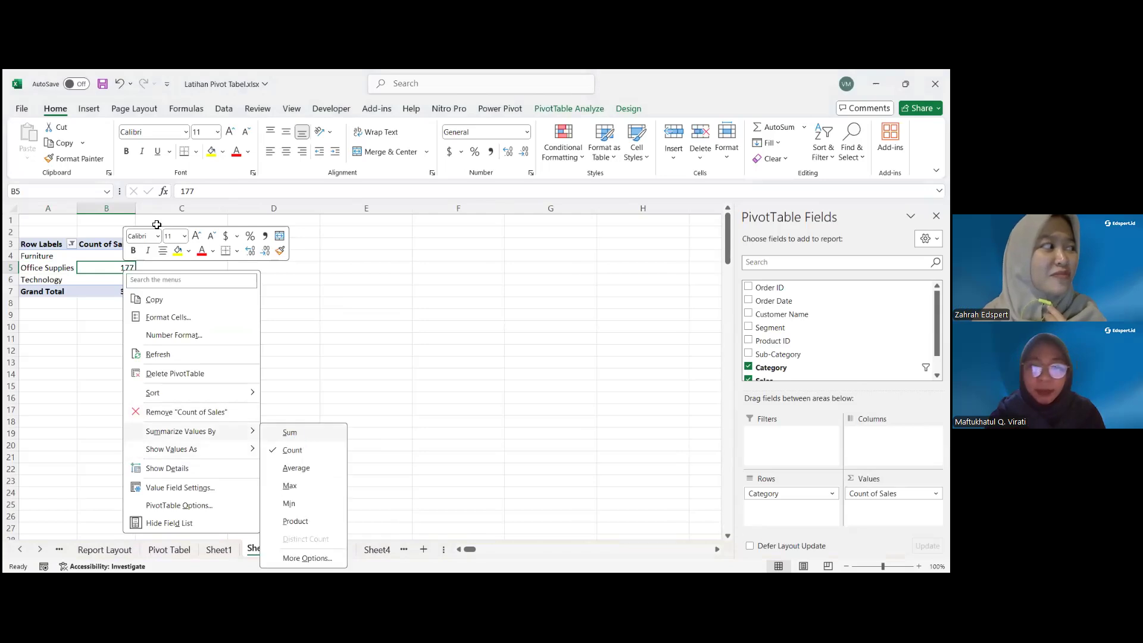
pyautogui.click(298, 436)
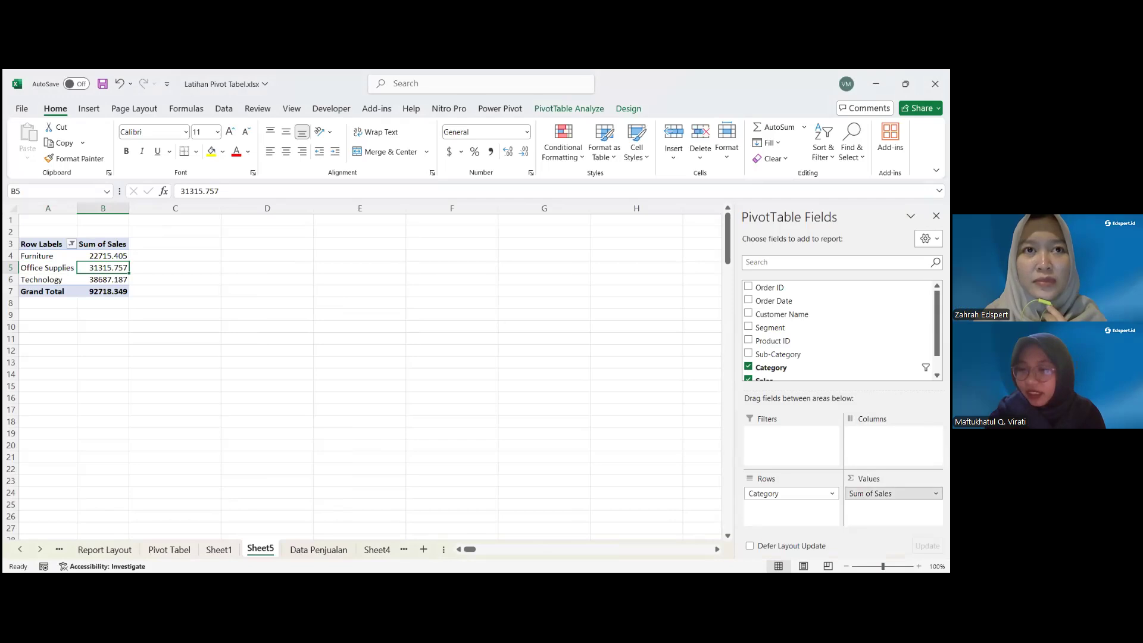
# Change the Sales value field settings to summarize by Average
pyautogui.click(893, 494)
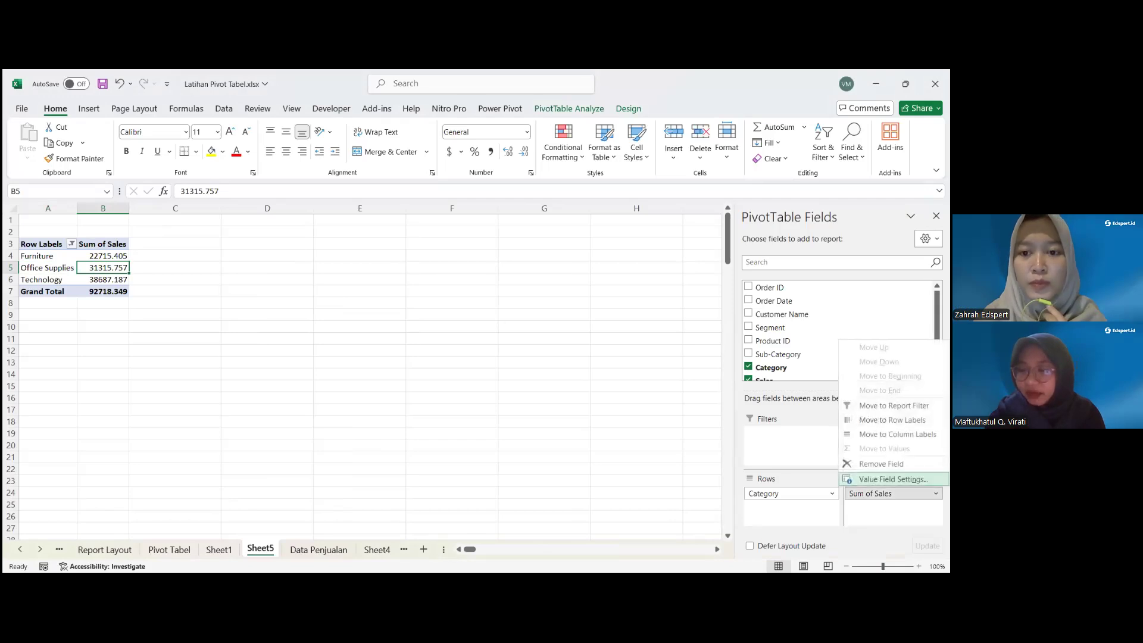
pyautogui.click(893, 480)
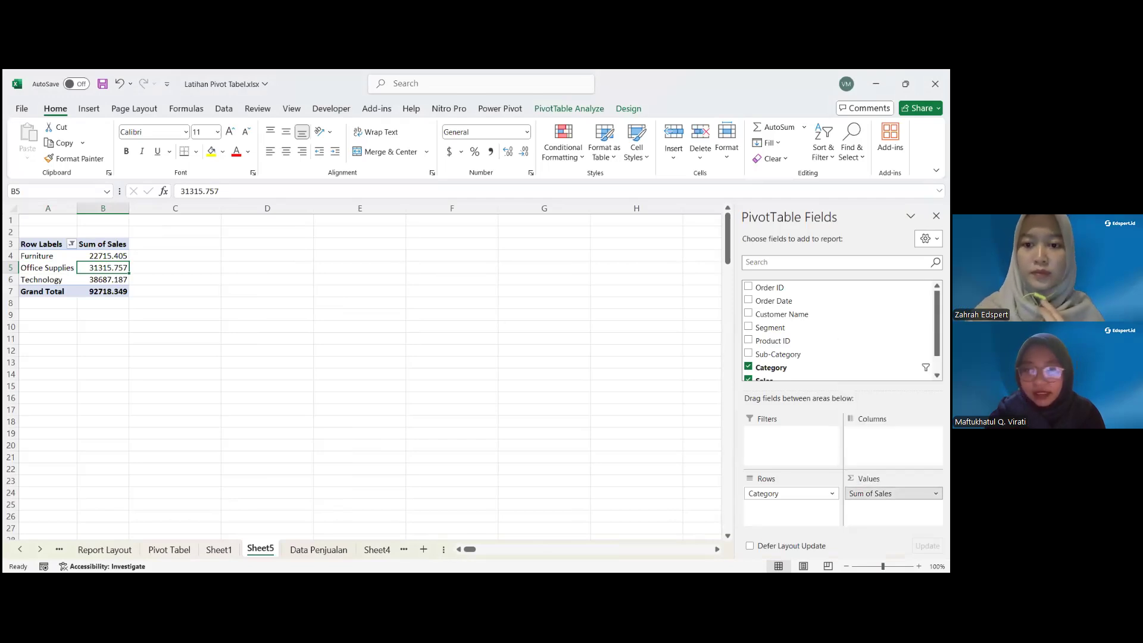
pyautogui.click(350, 344)
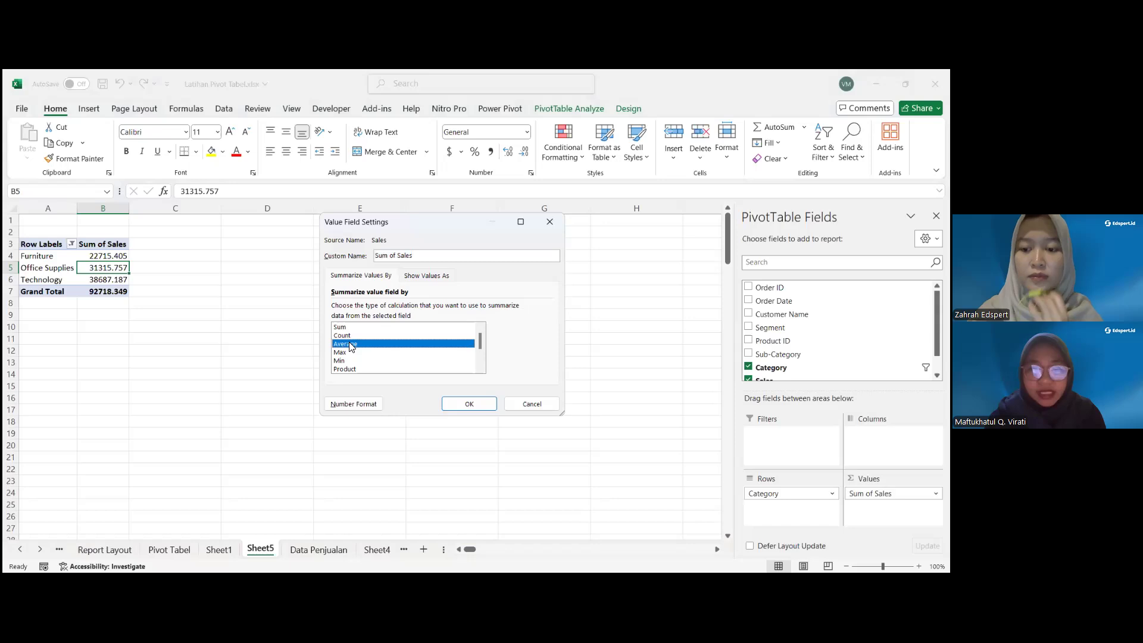
pyautogui.click(347, 335)
pyautogui.click(347, 344)
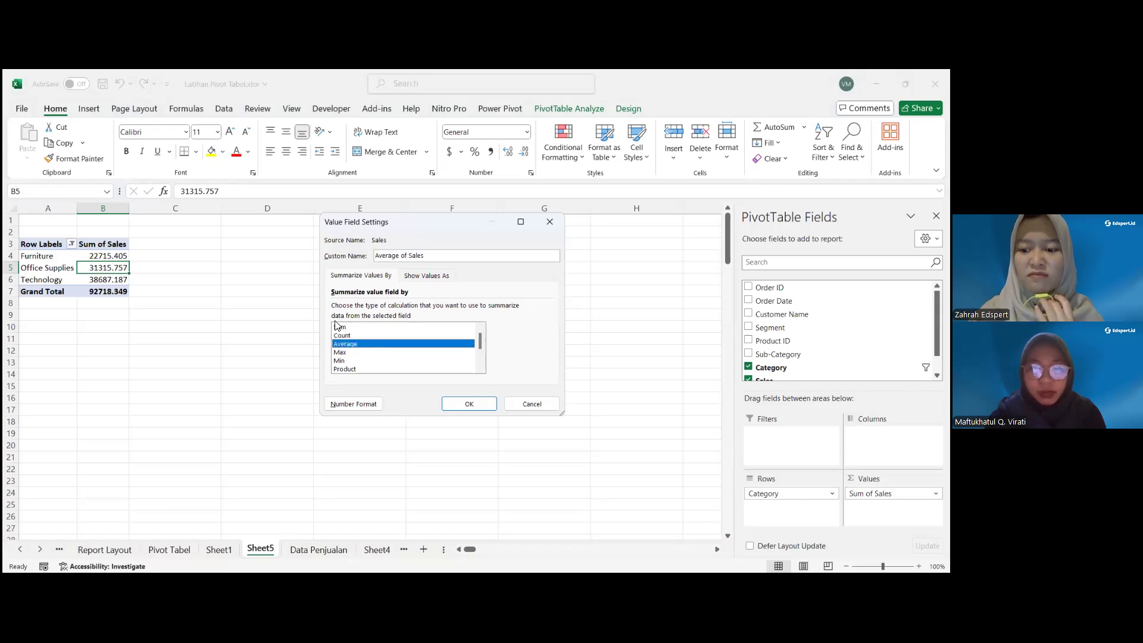
pyautogui.click(350, 328)
pyautogui.click(356, 344)
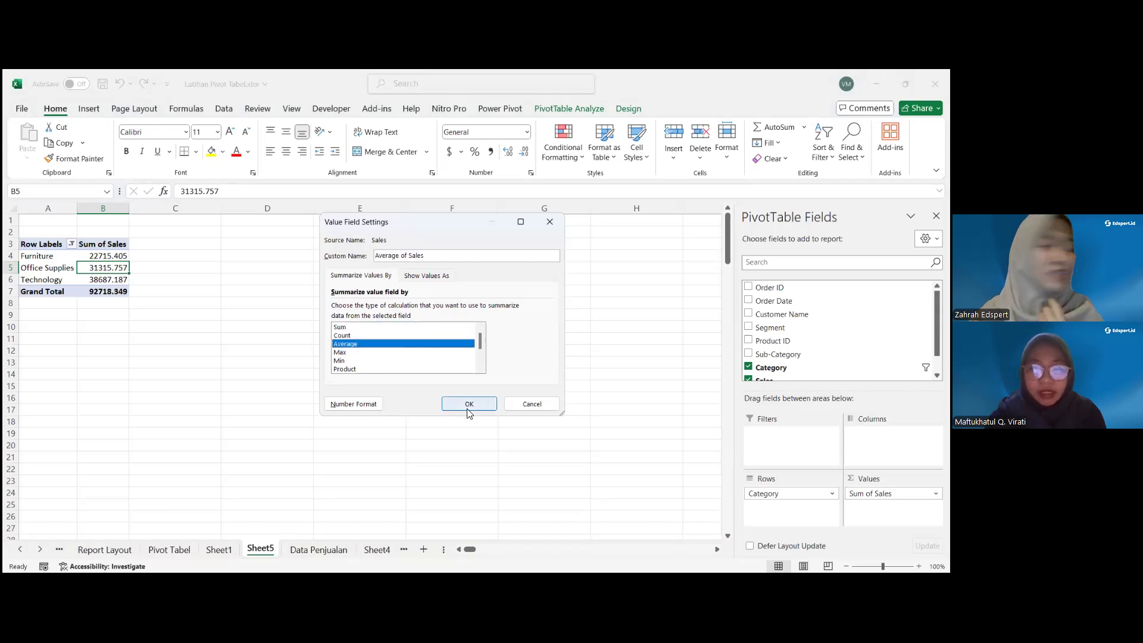
pyautogui.click(469, 404)
pyautogui.click(284, 373)
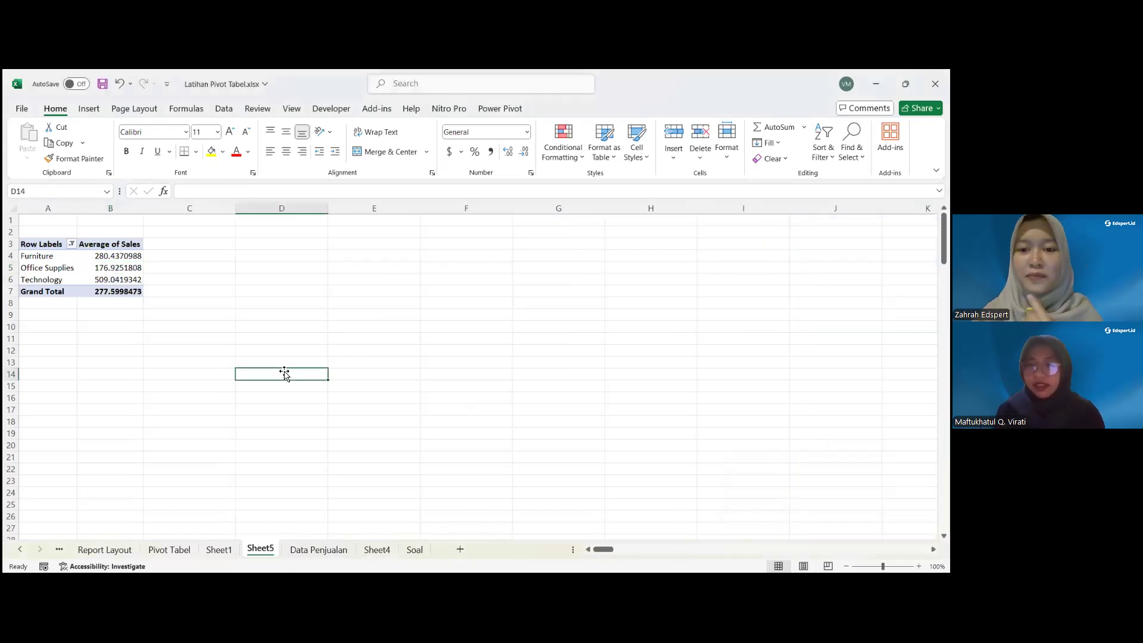
# Set the Sales values to be summarized by Sum again, directly from the Office Supplies value cell
pyautogui.click(134, 266)
pyautogui.rightClick(134, 266)
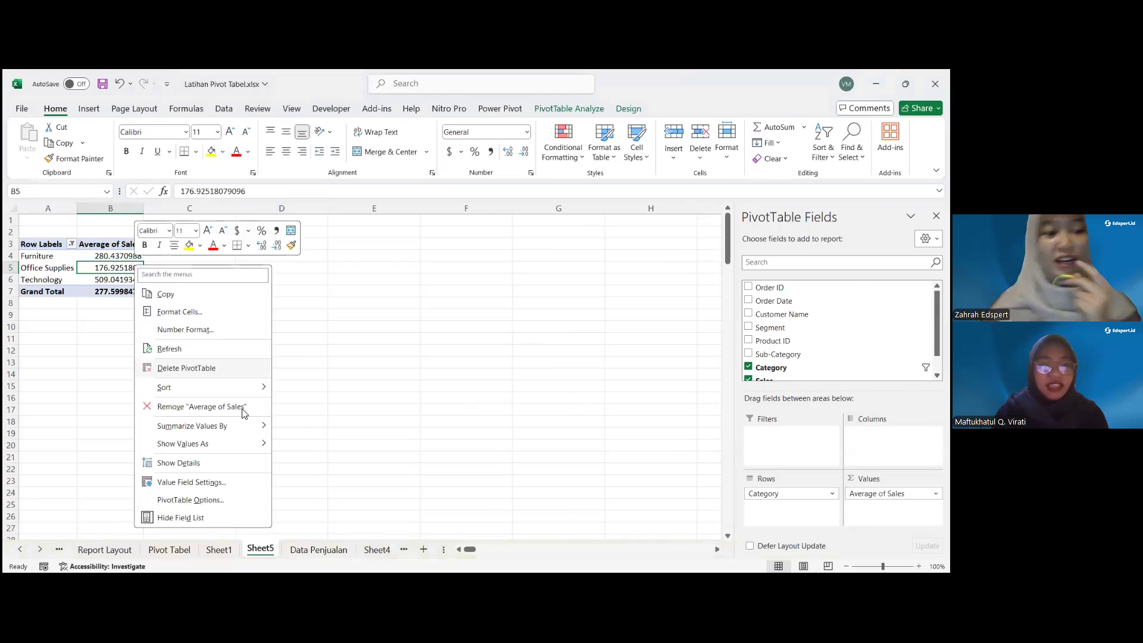
pyautogui.moveTo(262, 427)
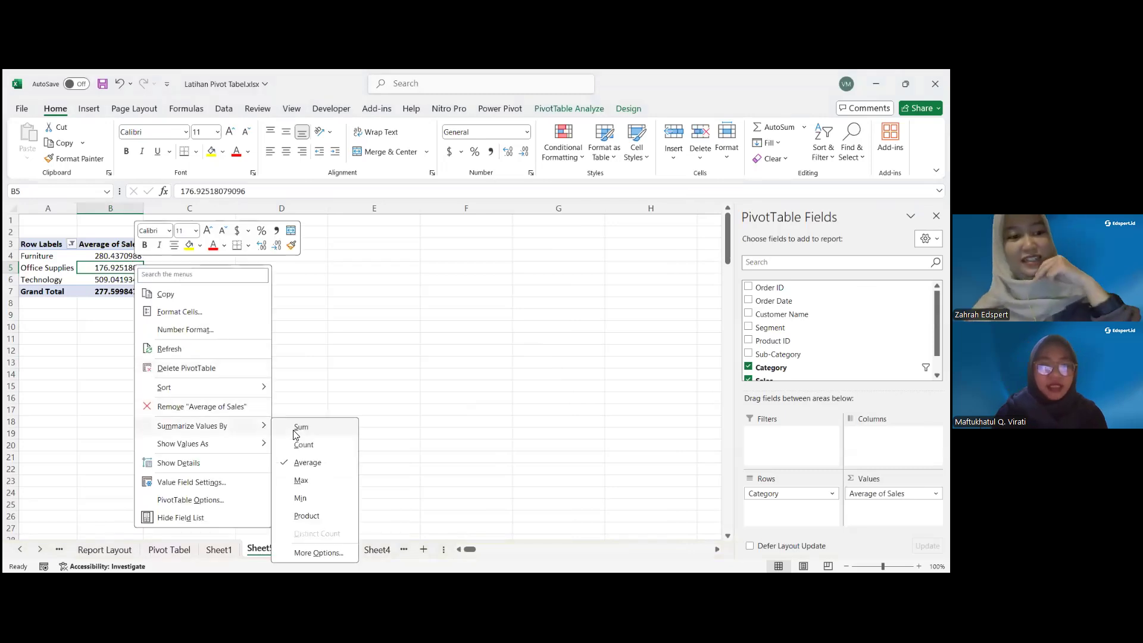
pyautogui.click(301, 428)
pyautogui.click(228, 338)
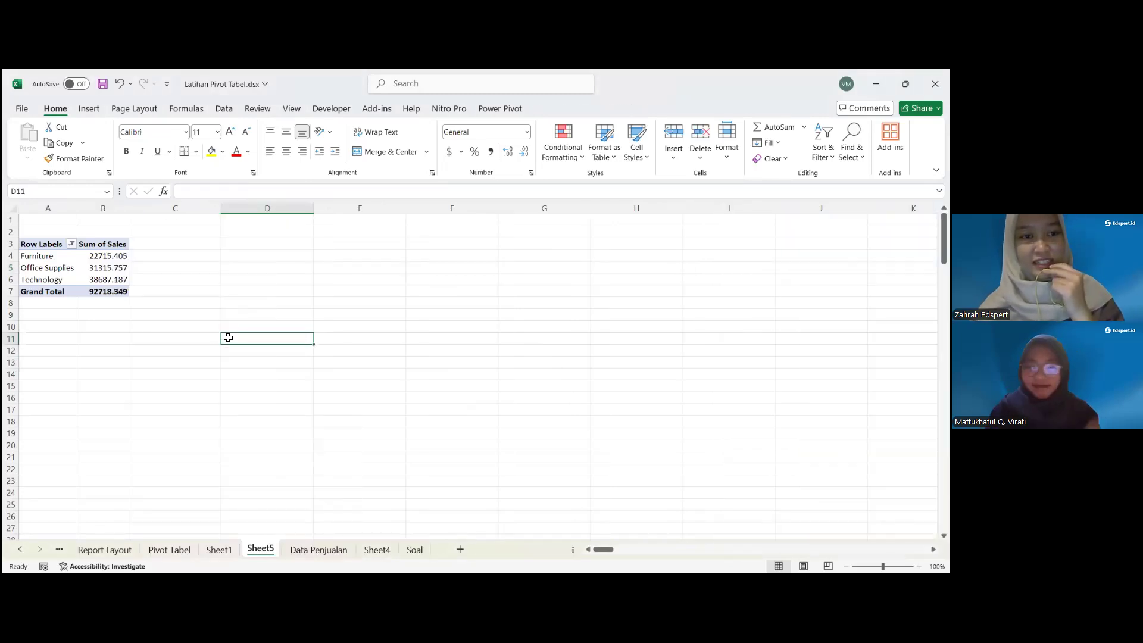